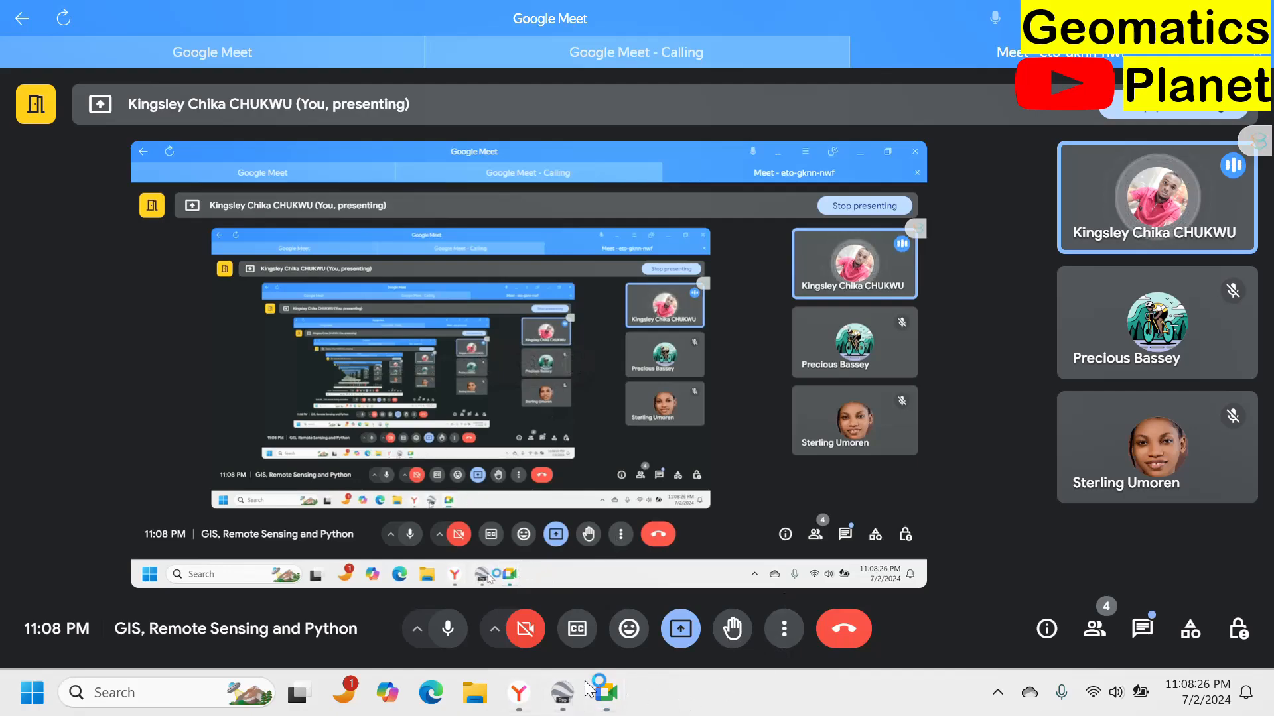
Switch to Google Earth Pro and enable the Terrain layer.
left_click(562, 693)
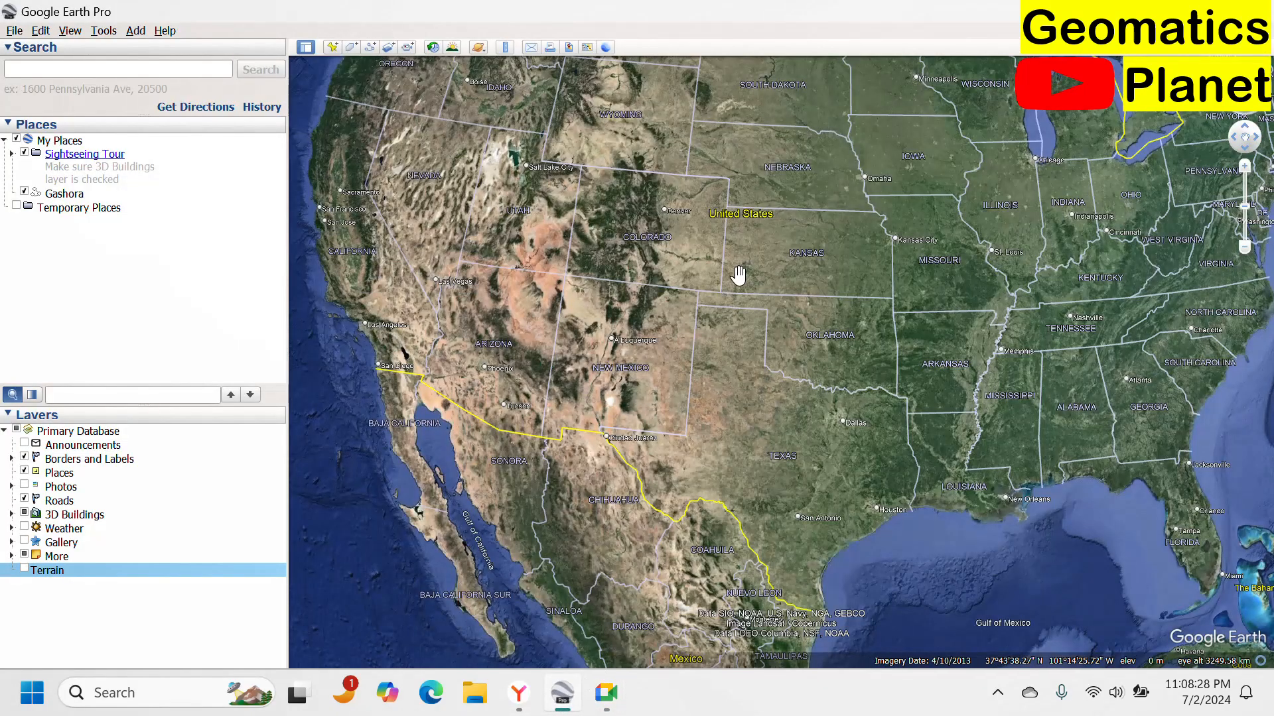
left_click_drag(962, 235, 805, 459)
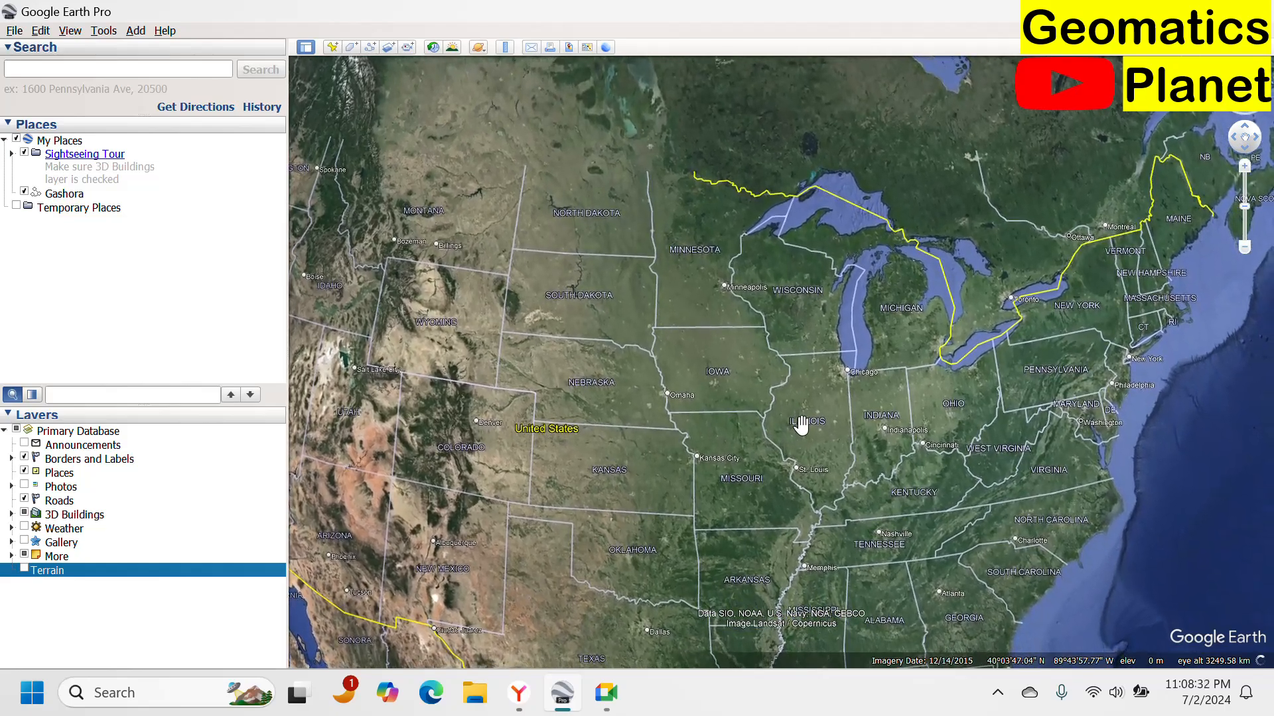
scroll(801, 424, "down", 5)
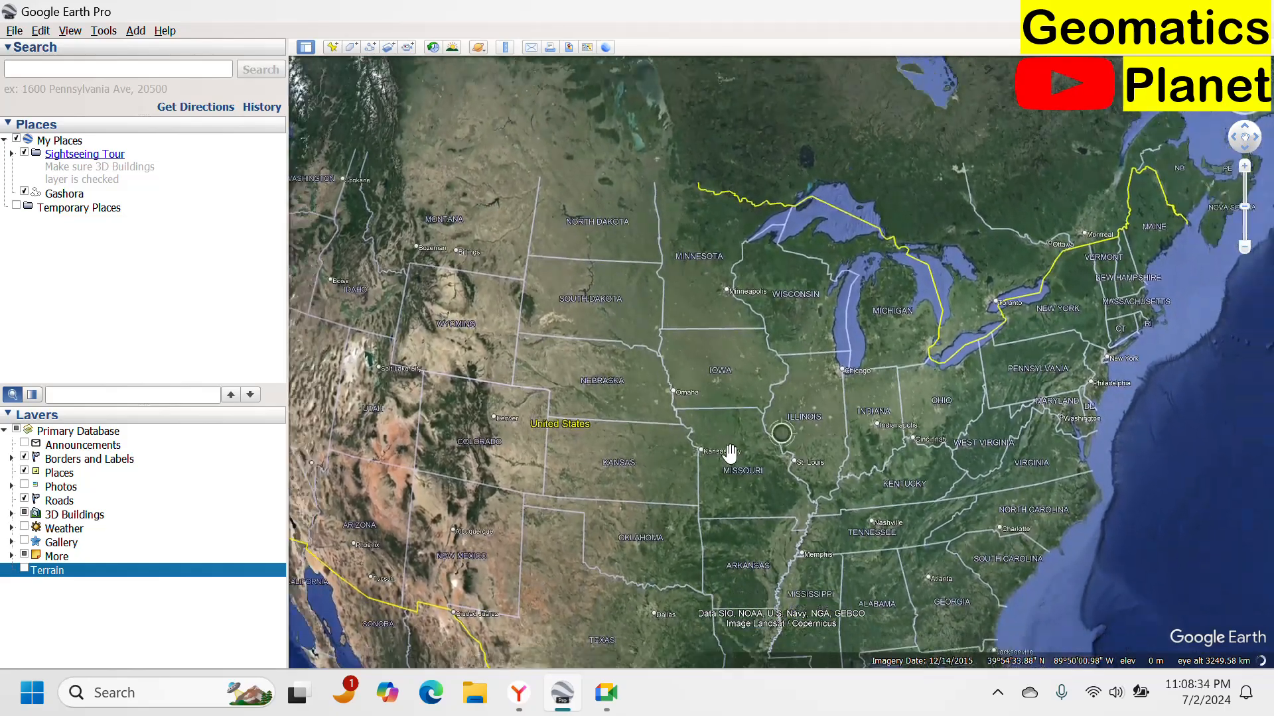
scroll(709, 422, "down", 4)
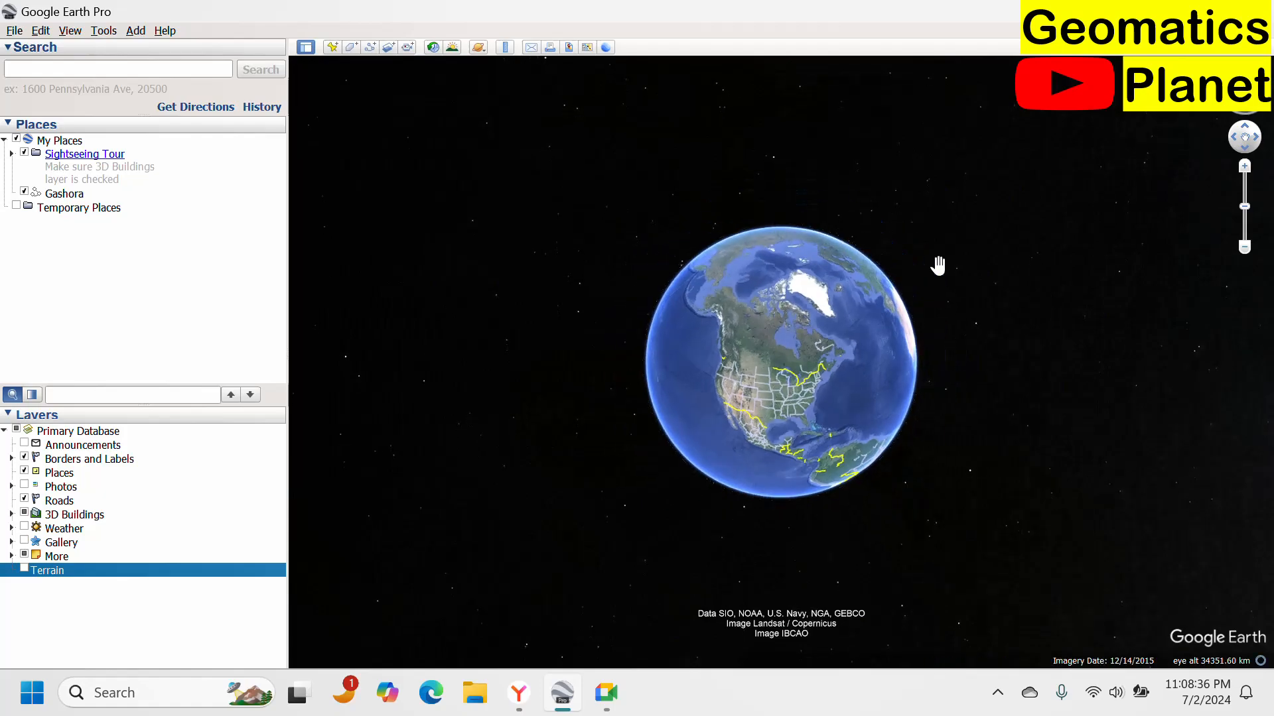
left_click_drag(892, 351, 710, 431)
scroll(835, 428, "up", 5)
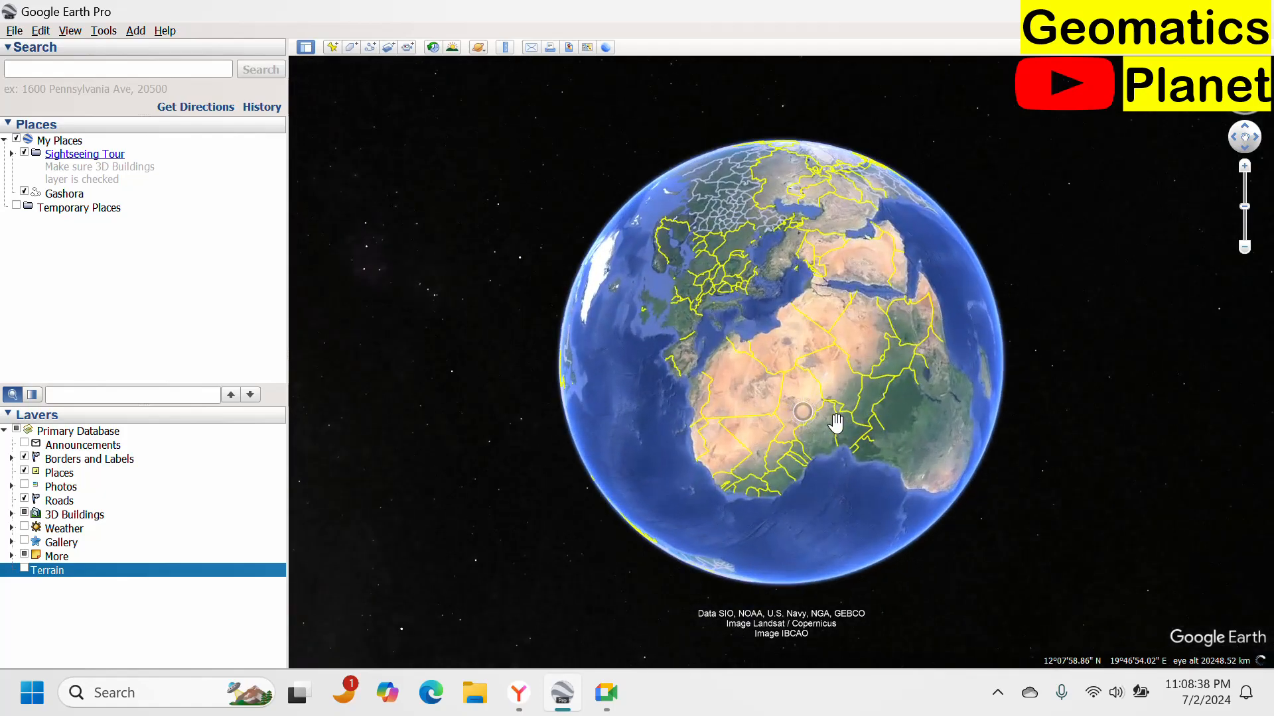
scroll(836, 434, "up", 3)
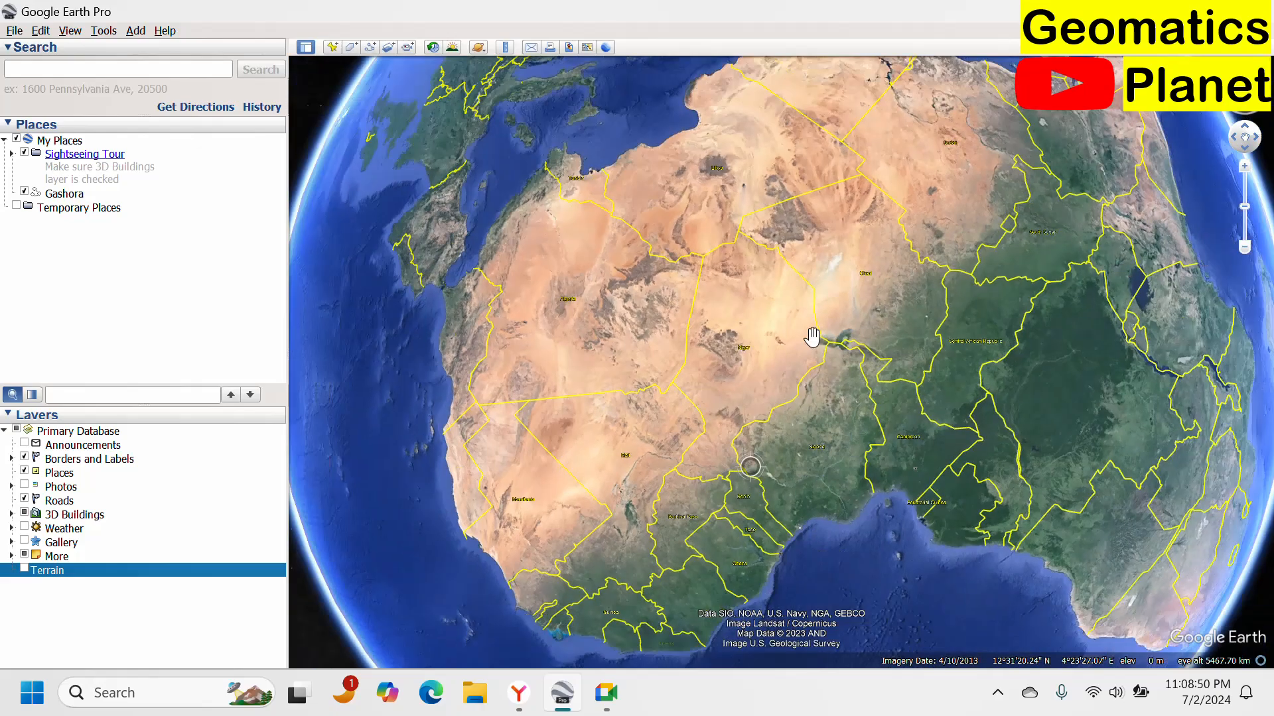
scroll(799, 510, "down", 5)
scroll(796, 442, "up", 5)
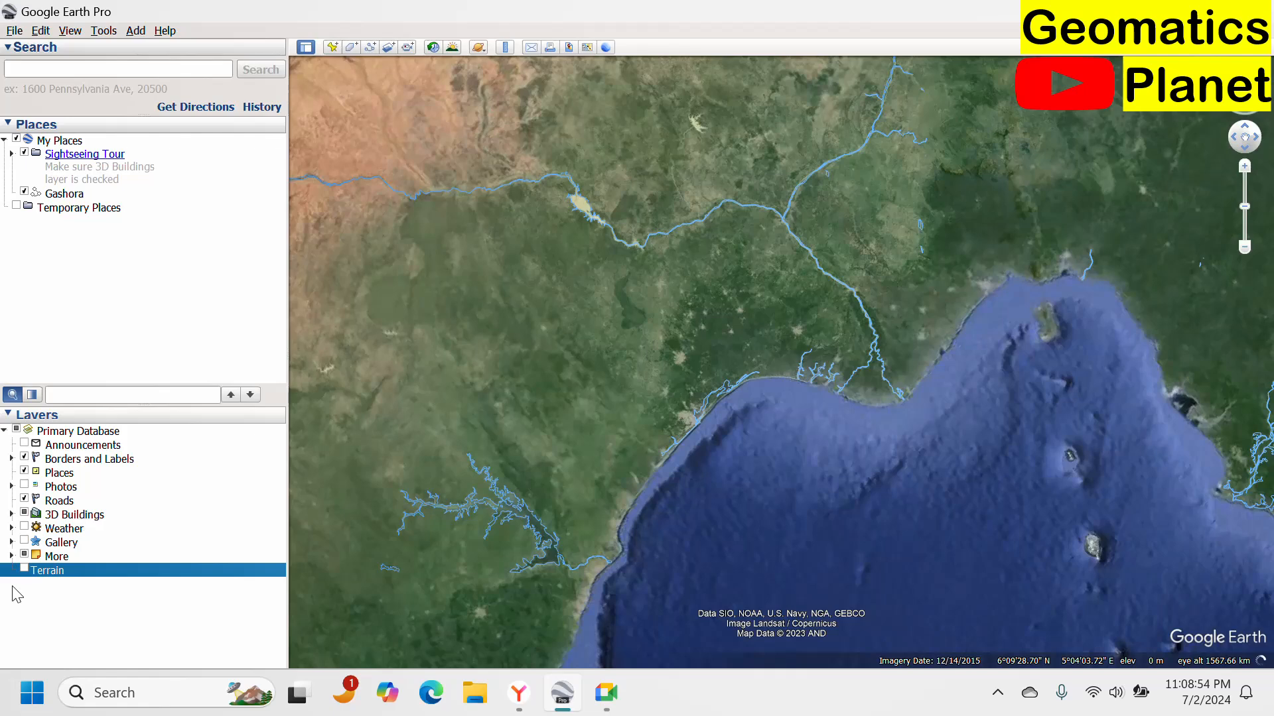
left_click(24, 569)
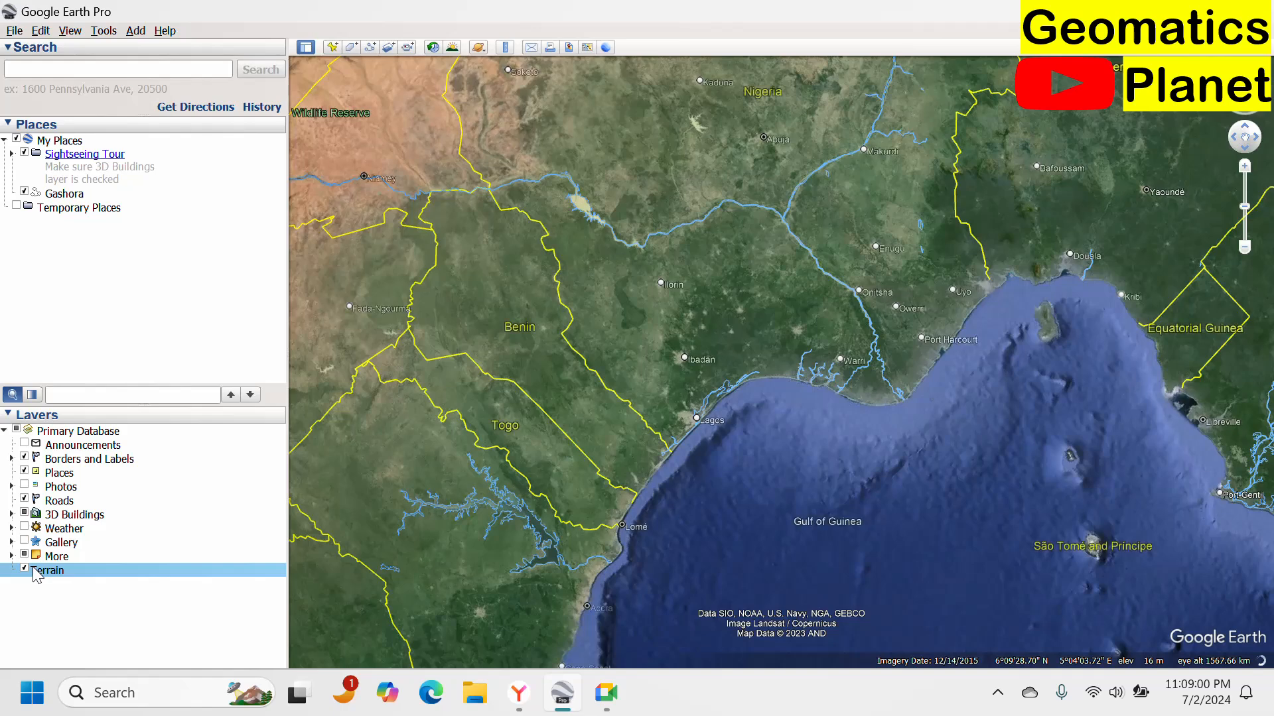
left_click(25, 569)
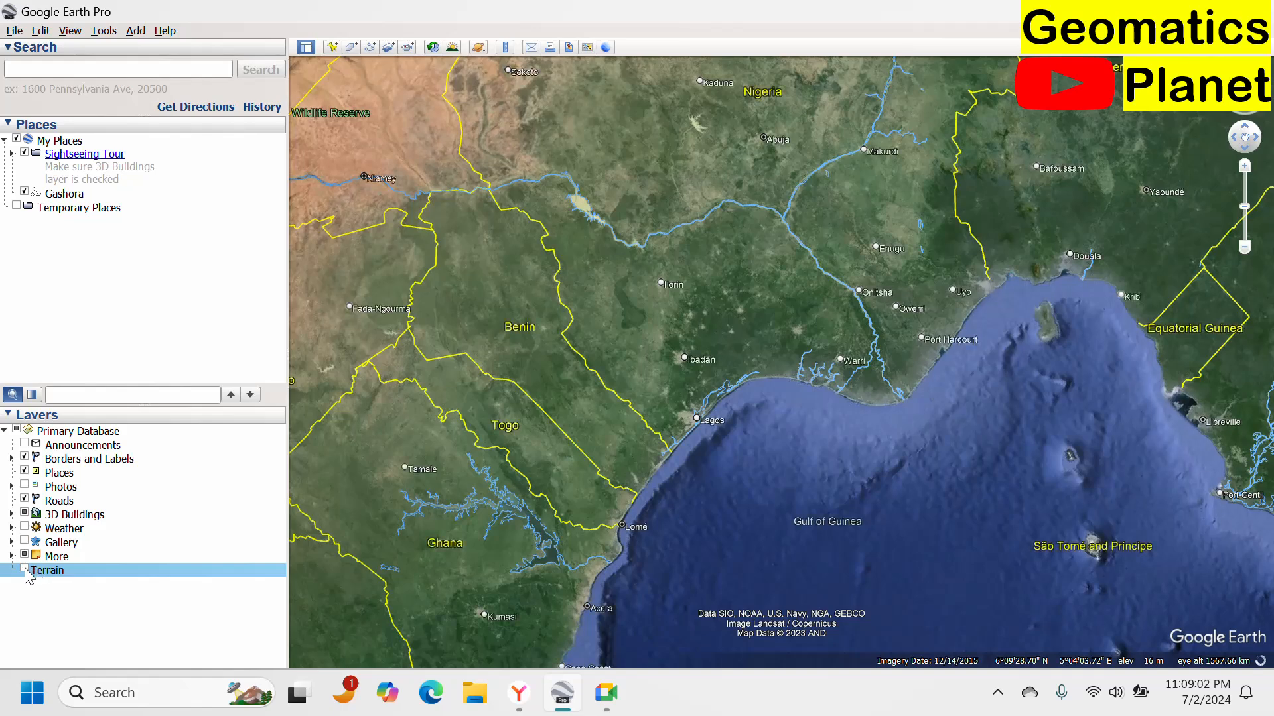
left_click(25, 570)
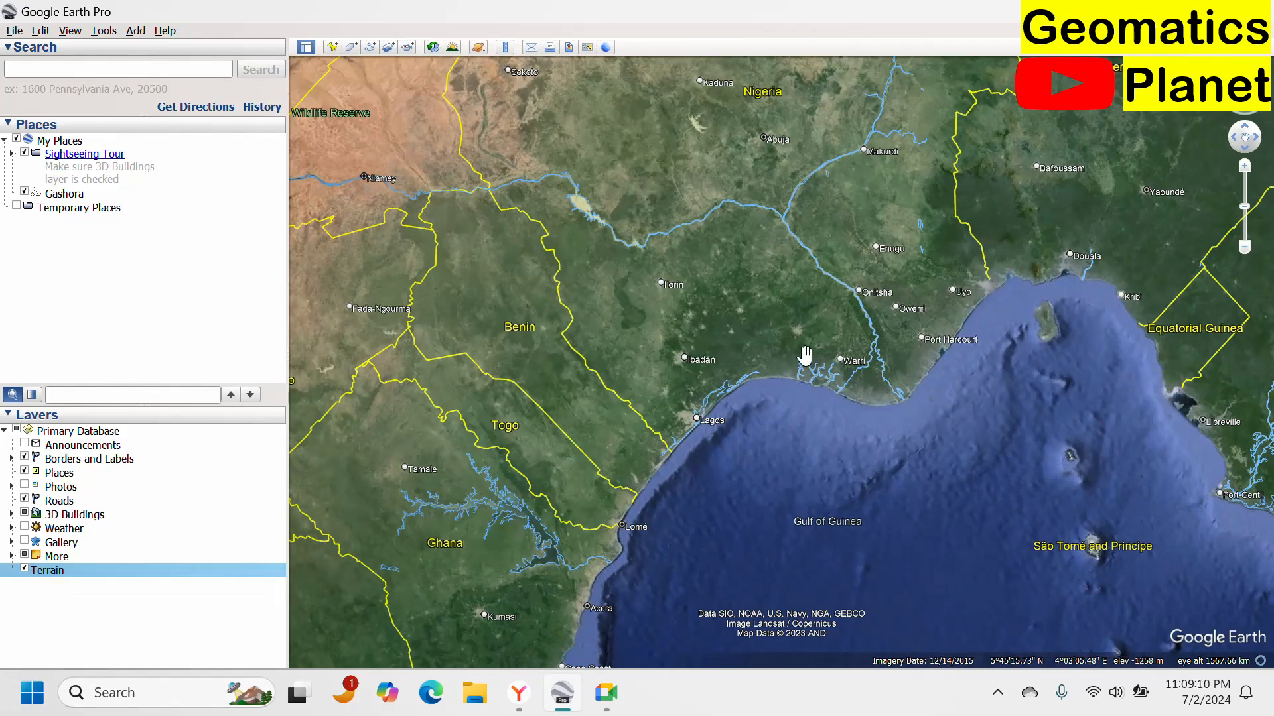
Explore southern Nigeria around the Niger Delta and Port Harcourt at closer zoom.
double_click(783, 268)
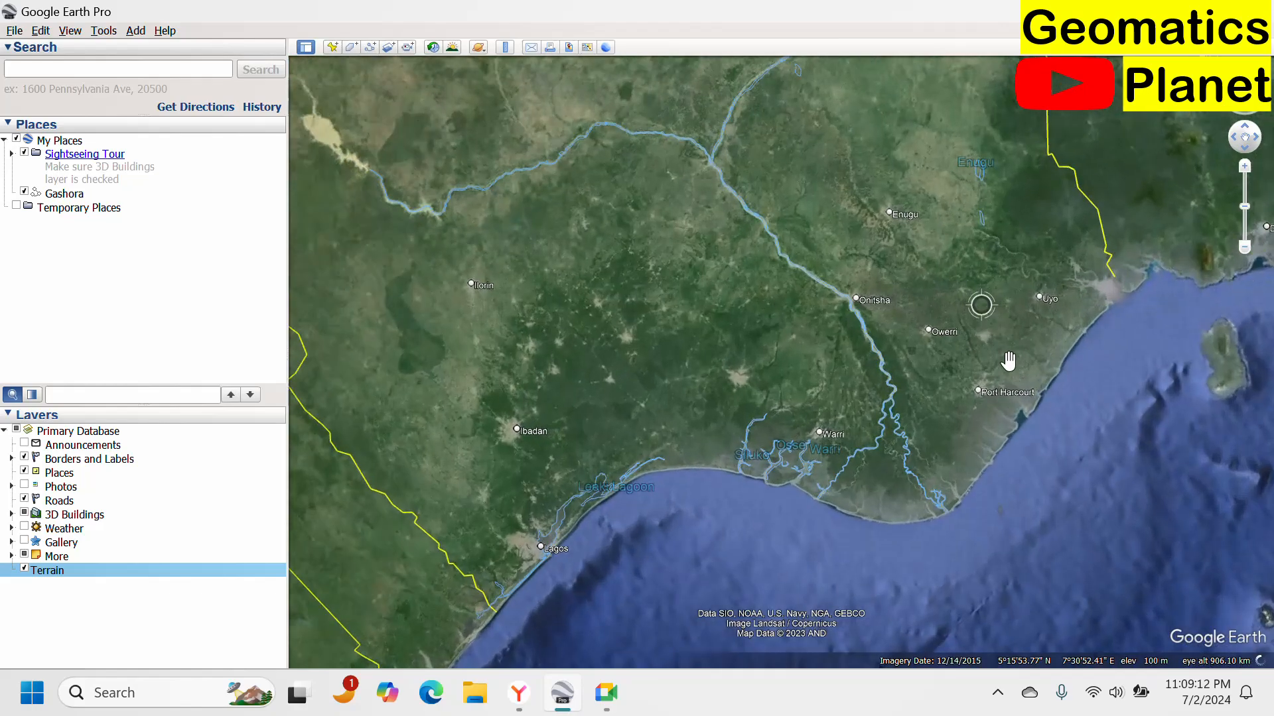
double_click(892, 417)
scroll(808, 407, "down", 2)
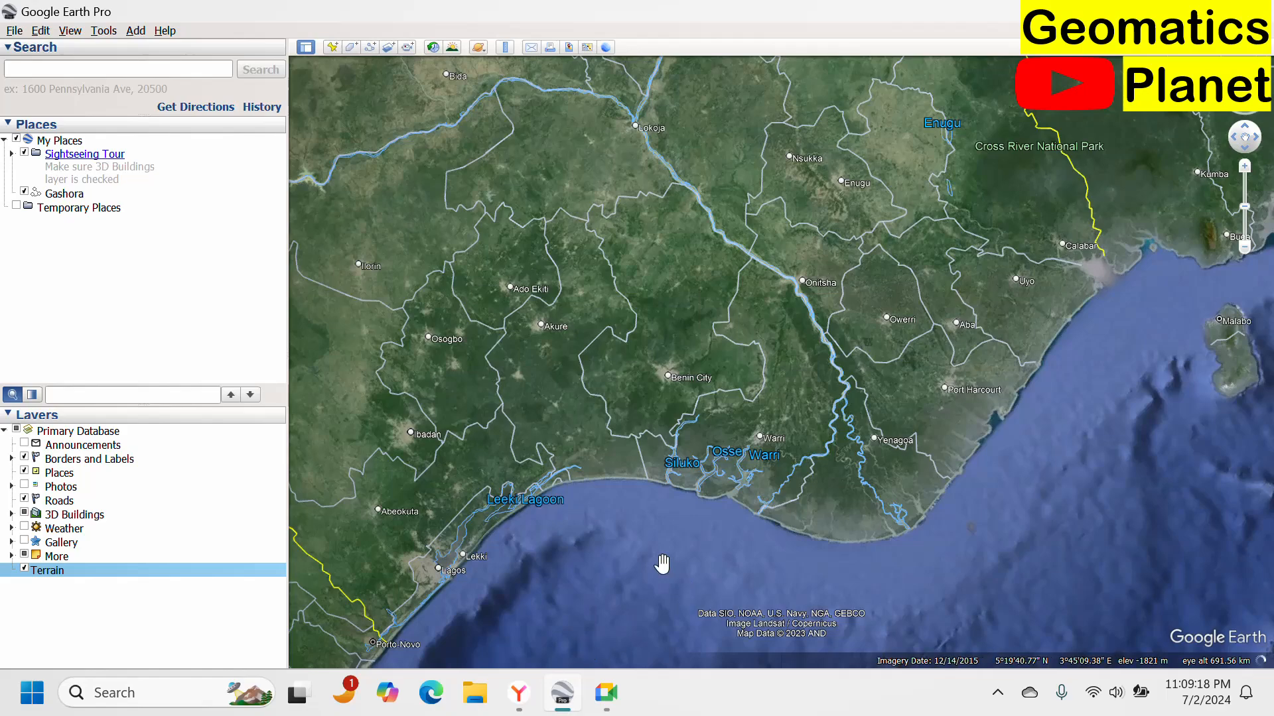
scroll(916, 418, "up", 2)
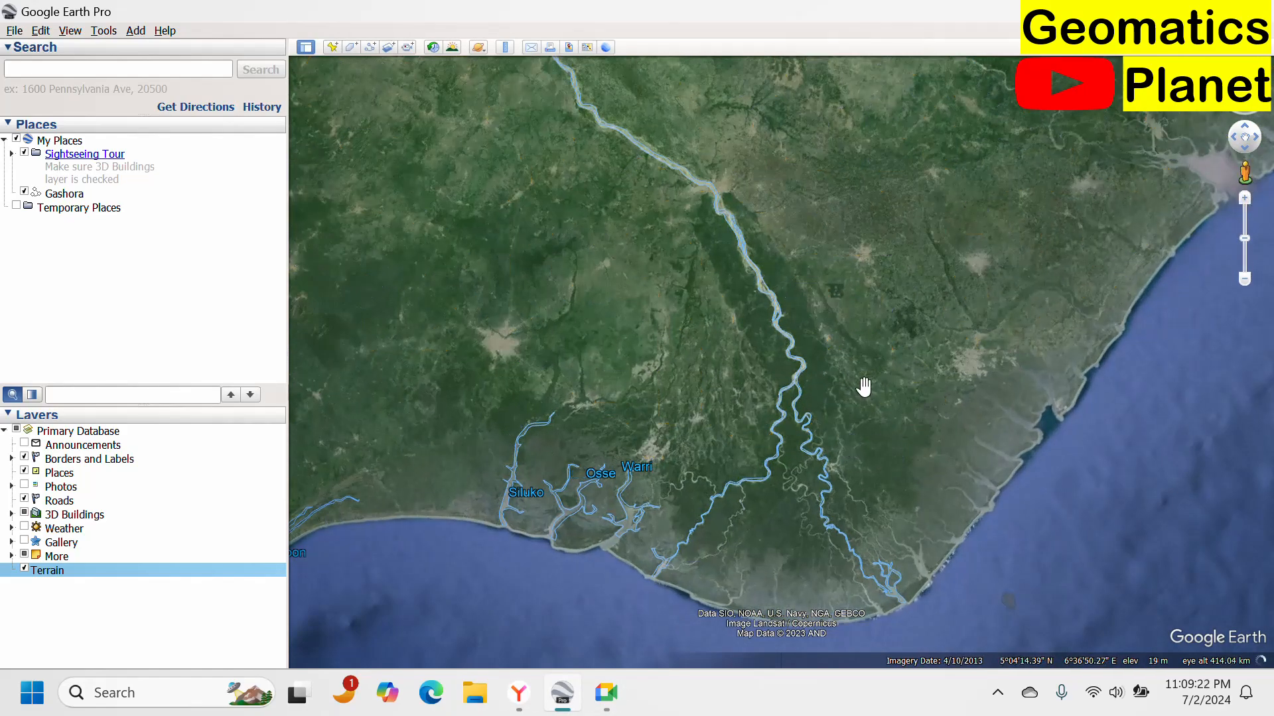
scroll(889, 369, "up", 3)
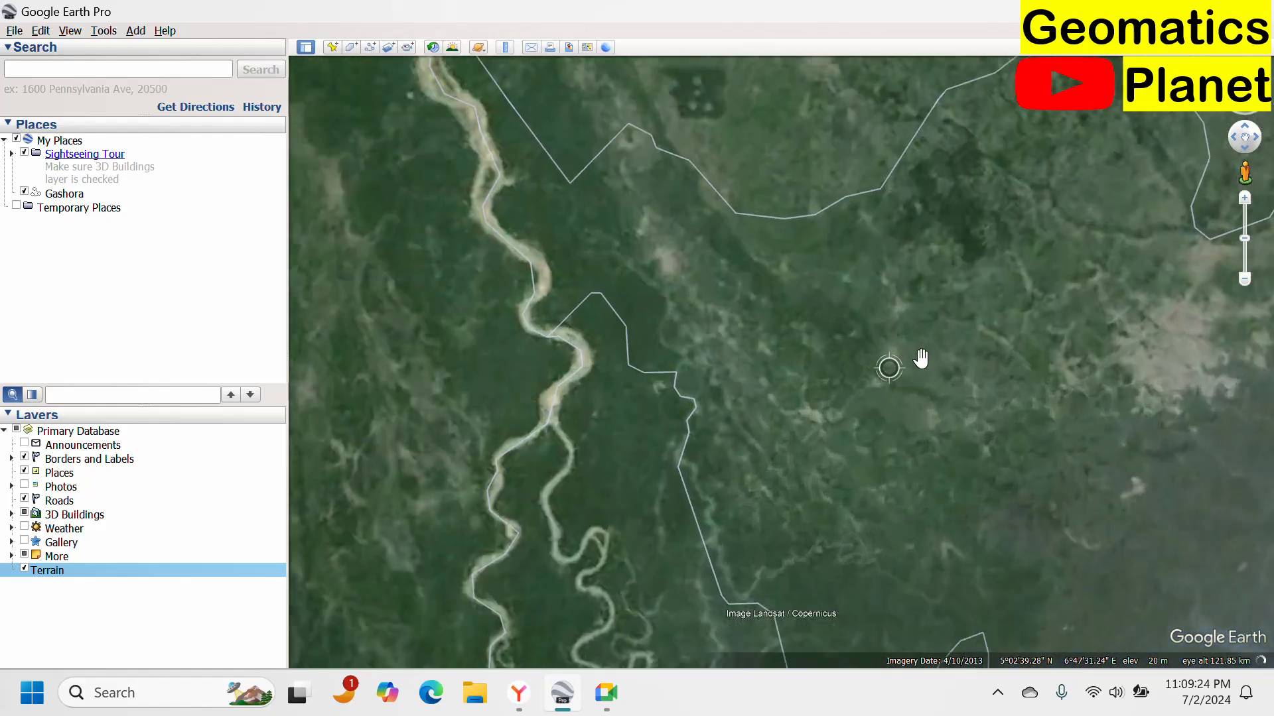
left_click_drag(929, 350, 767, 497)
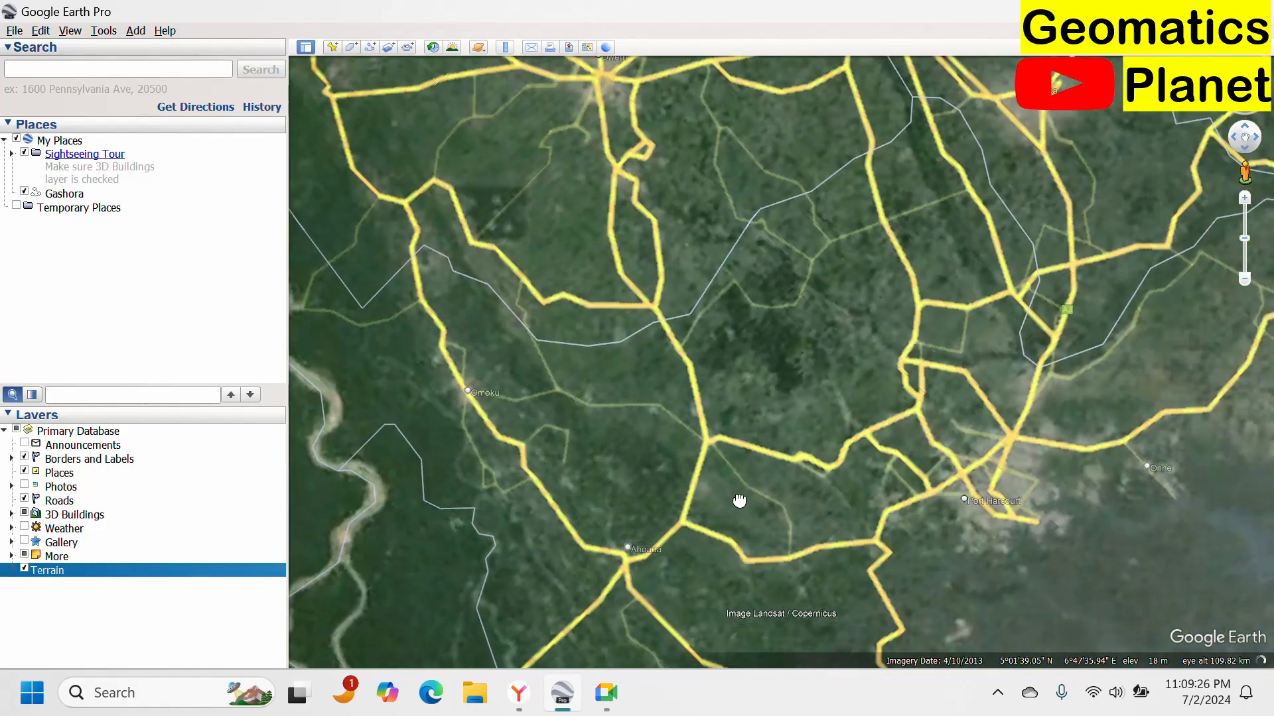
scroll(967, 497, "up", 2)
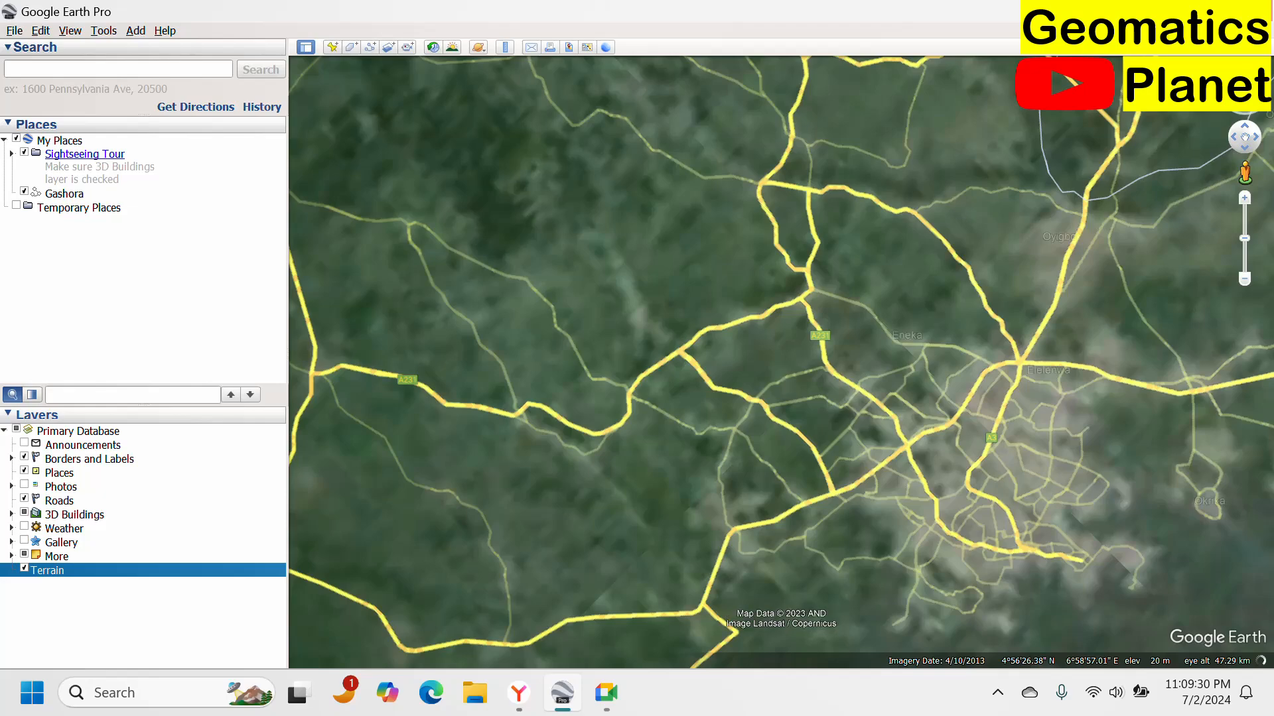
left_click(1161, 12)
left_click(1160, 13)
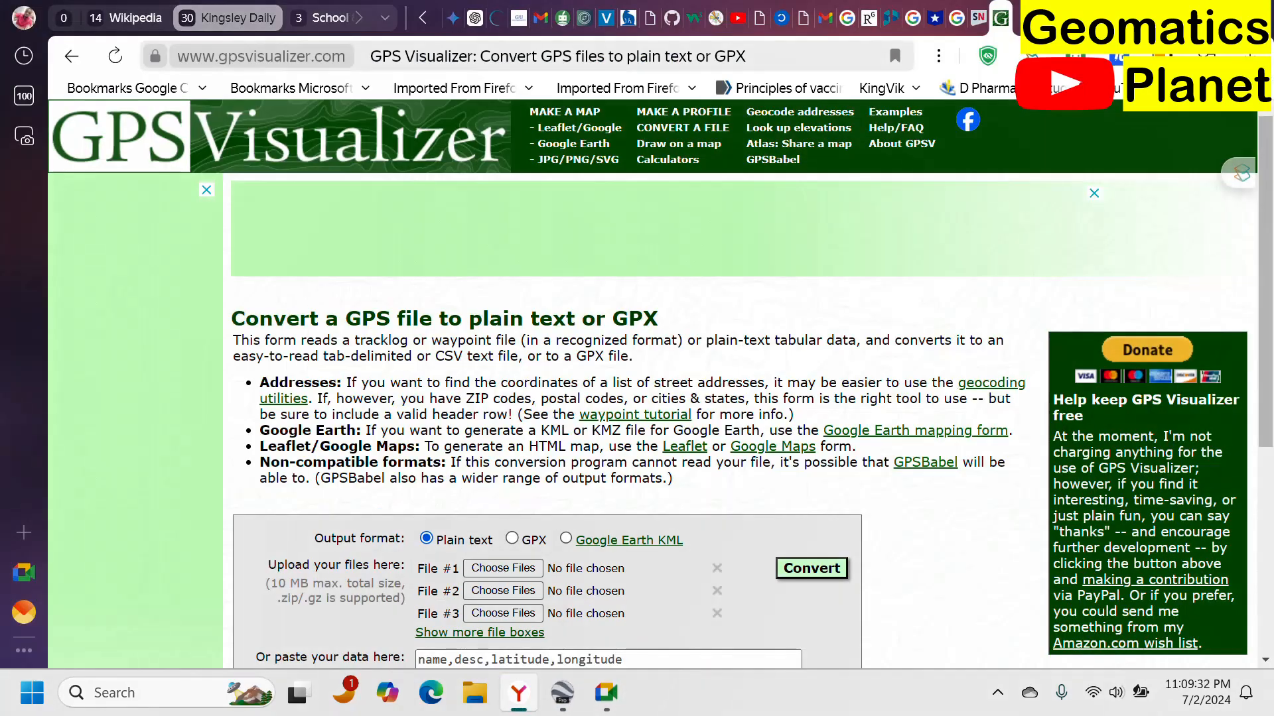
left_click(1161, 15)
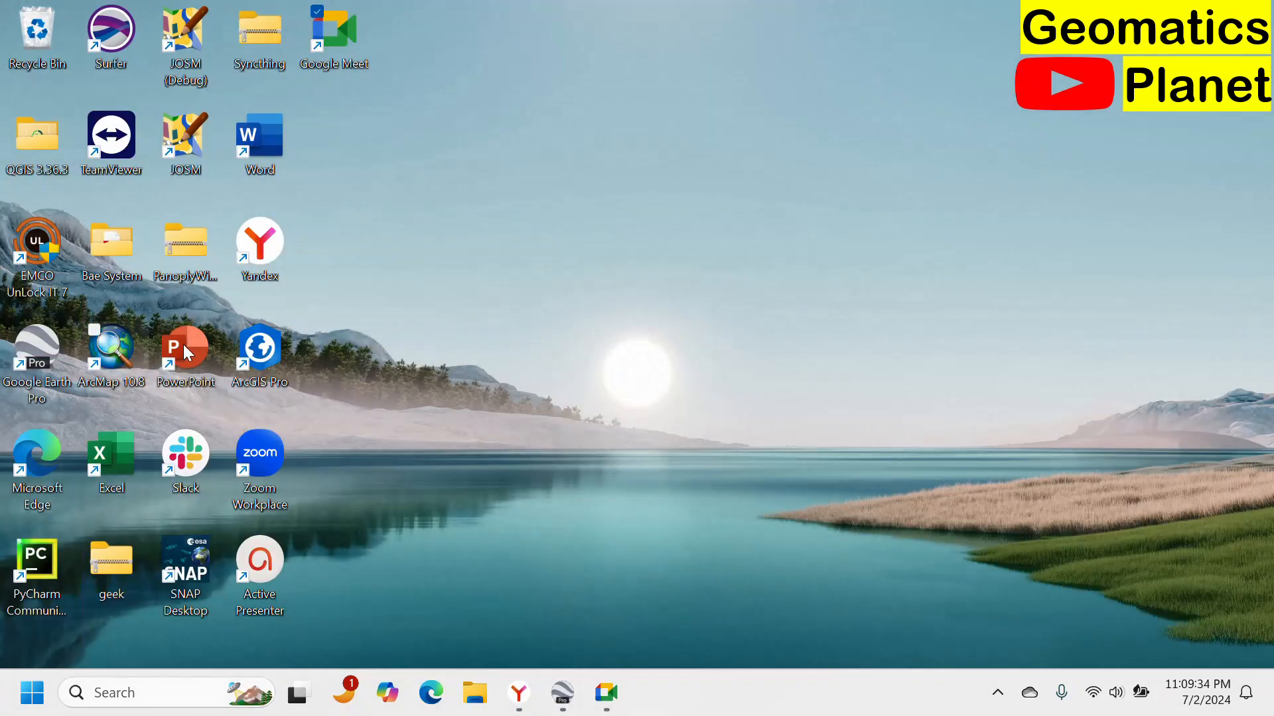
left_click(133, 351)
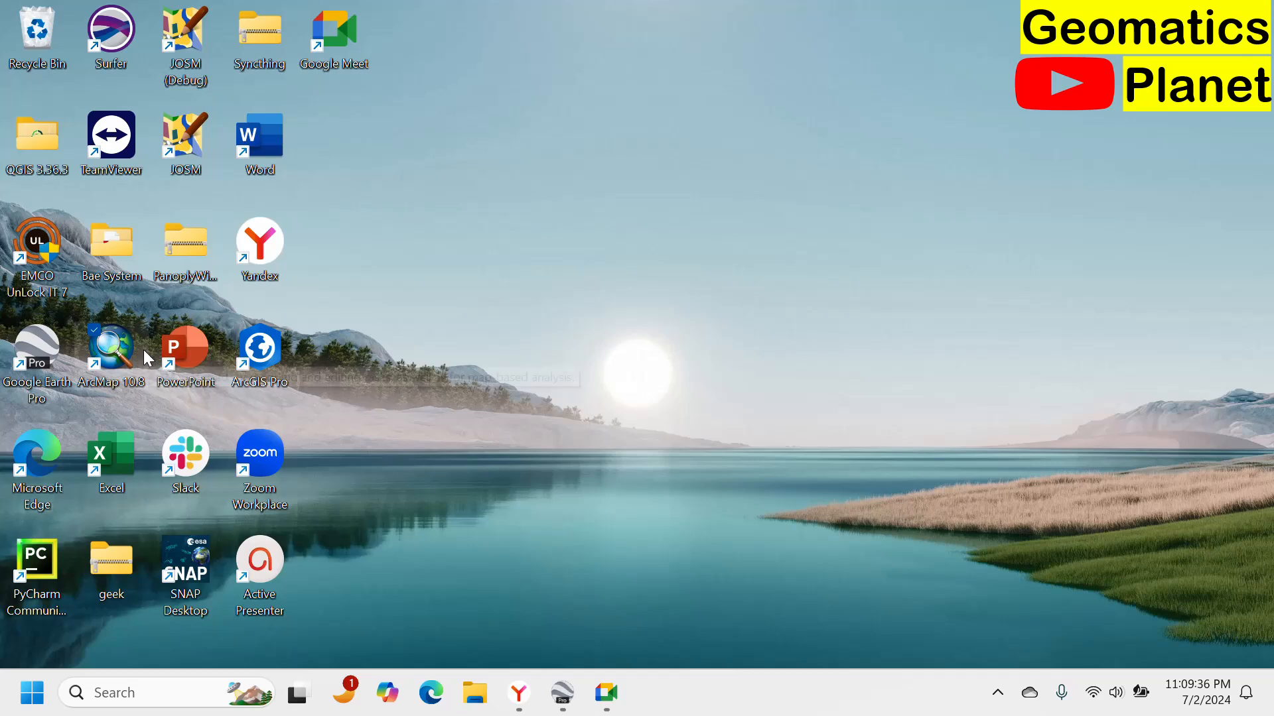
double_click(133, 350)
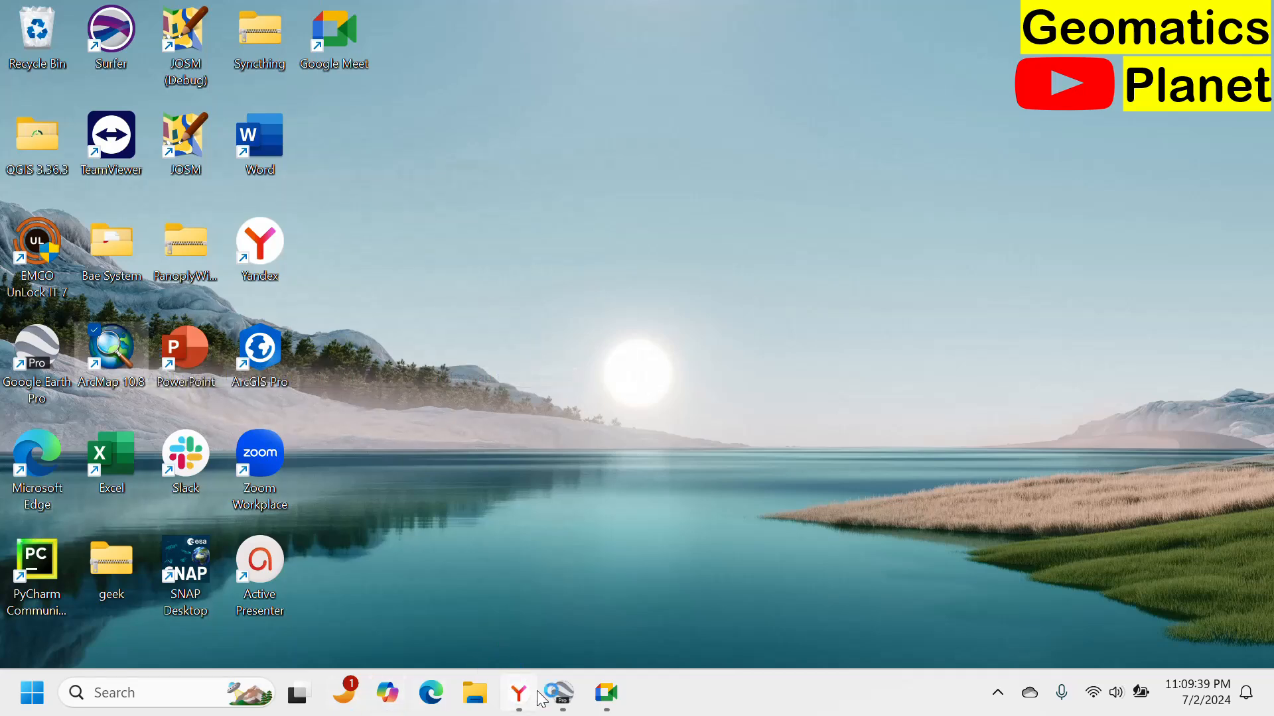
left_click(563, 696)
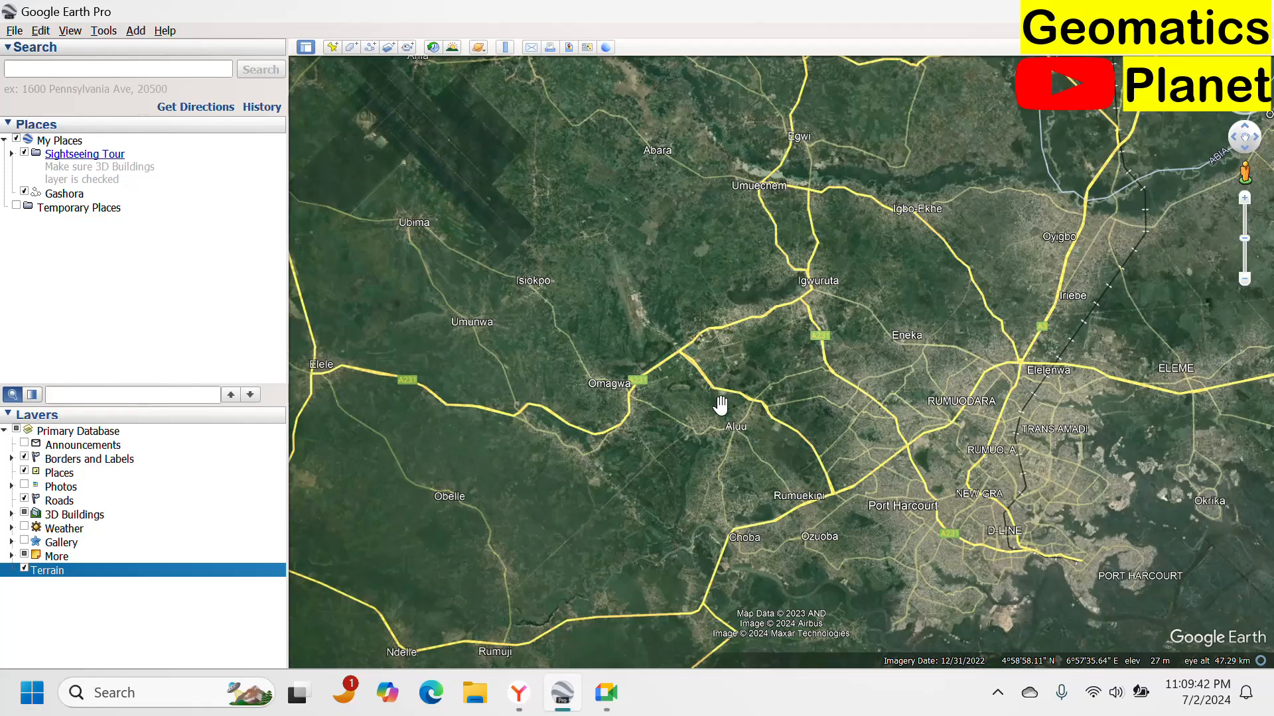
Examine the gully erosion terrain near Enugu at close zoom.
scroll(721, 405, "down", 3)
scroll(798, 452, "up", 4)
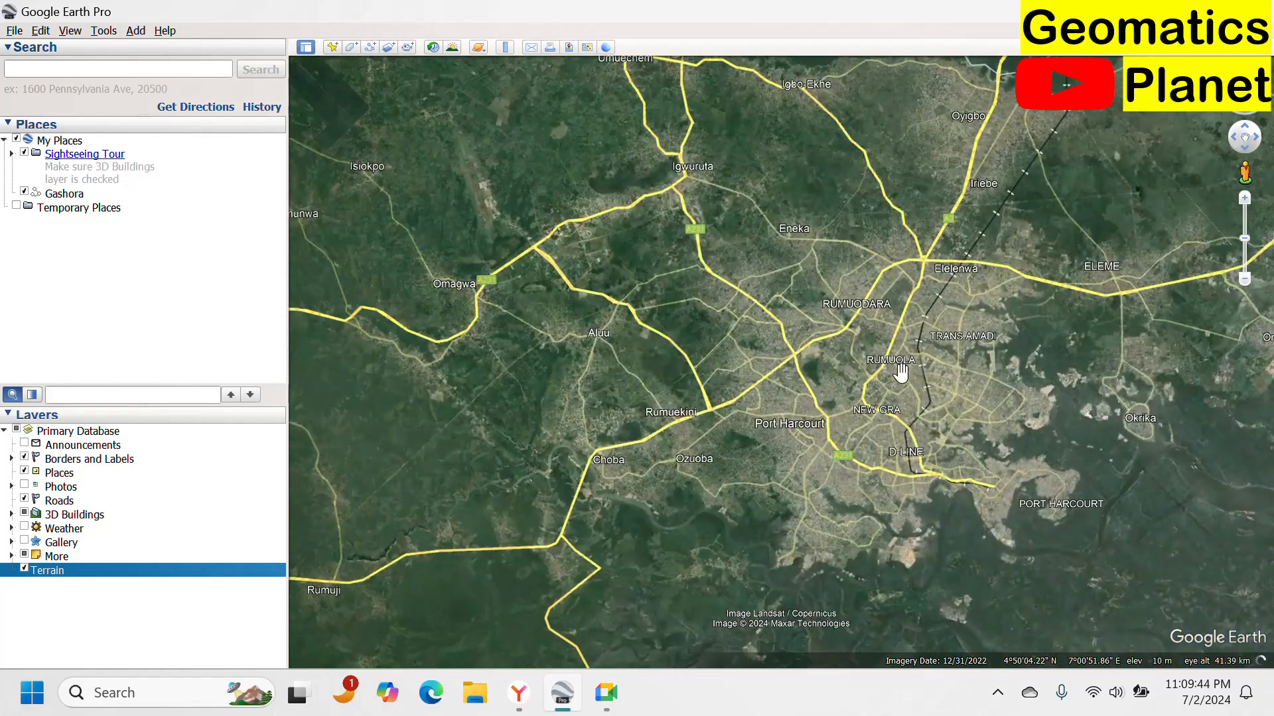
scroll(900, 373, "up", 5)
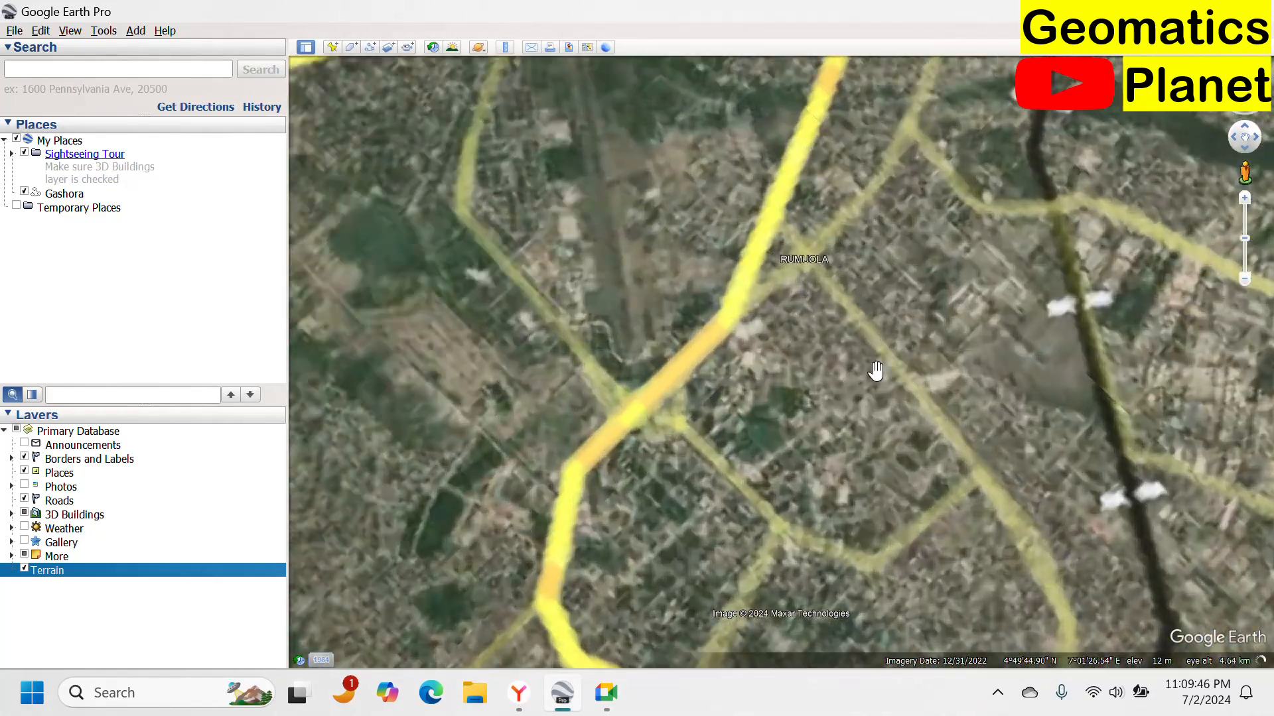
scroll(876, 372, "down", 5)
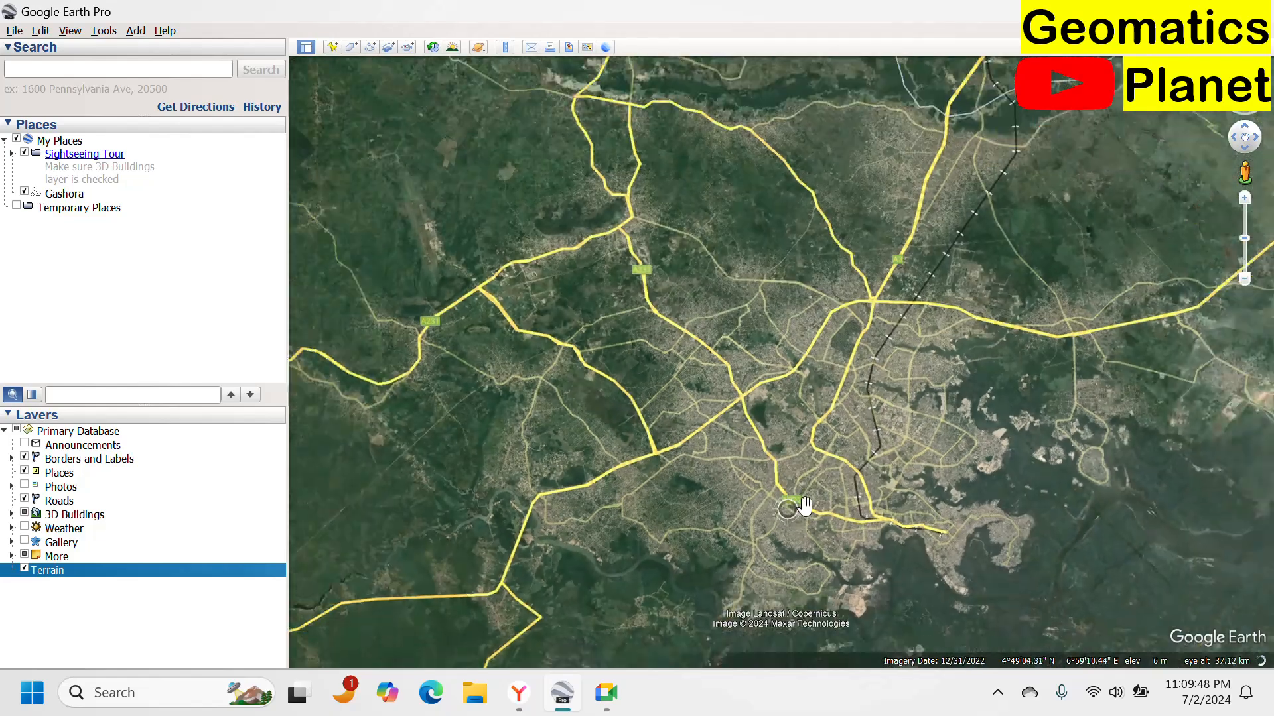
scroll(796, 510, "down", 5)
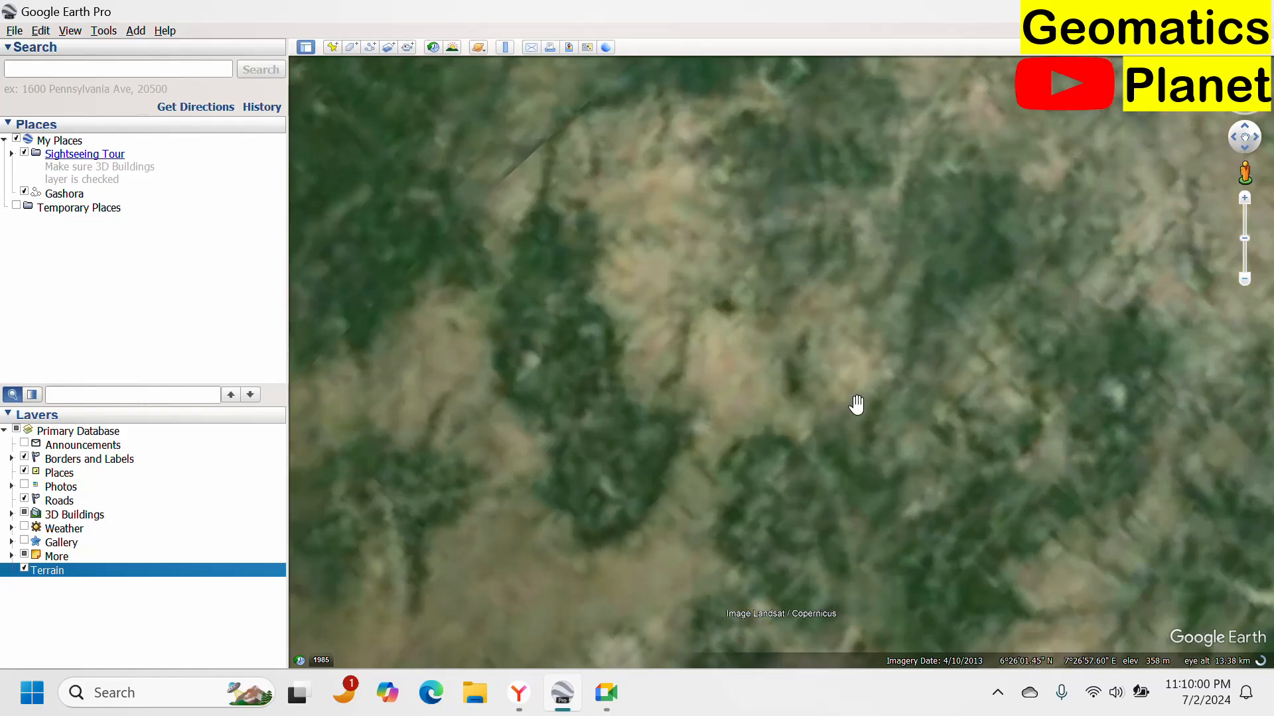
scroll(789, 361, "up", 3)
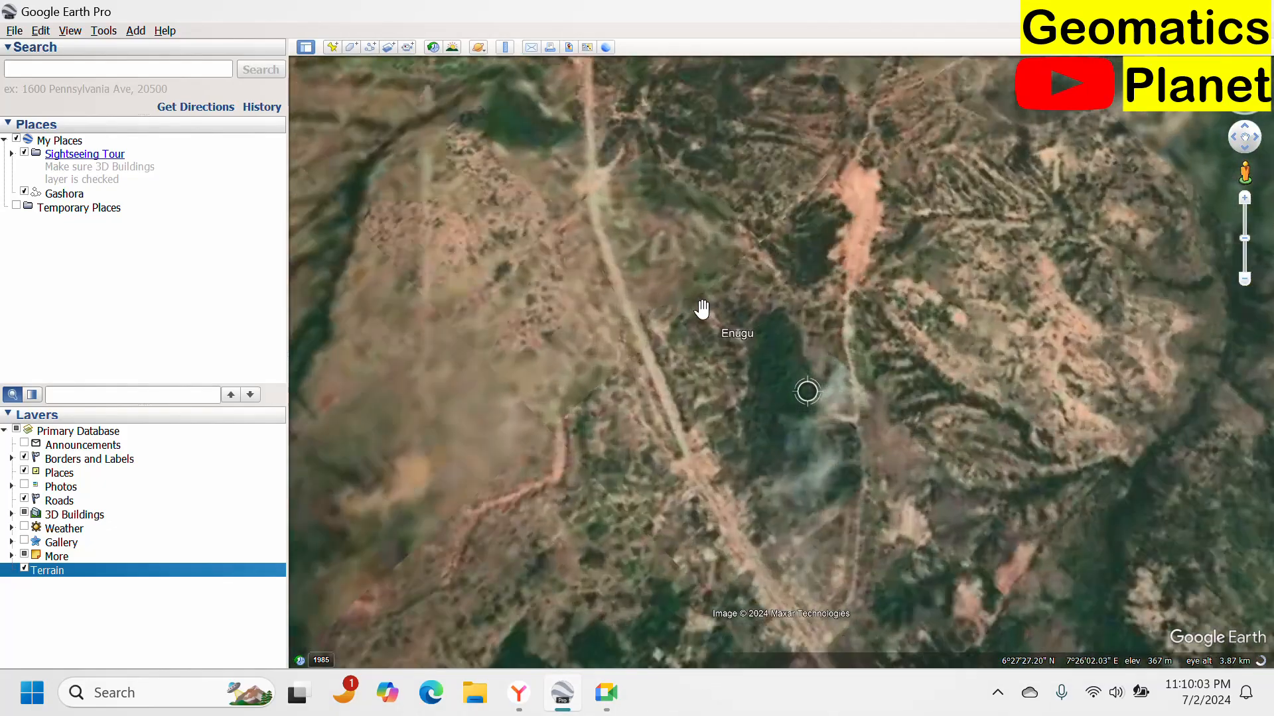
left_click_drag(703, 310, 1075, 356)
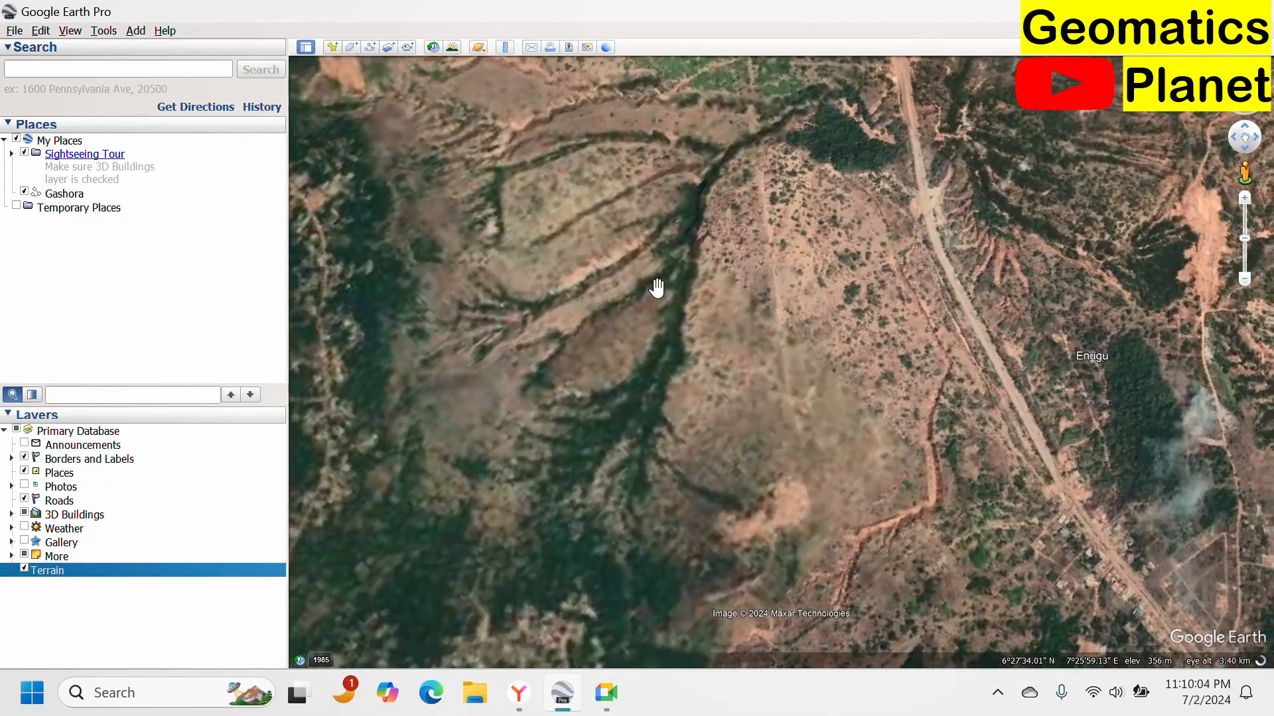
scroll(656, 290, "up", 2)
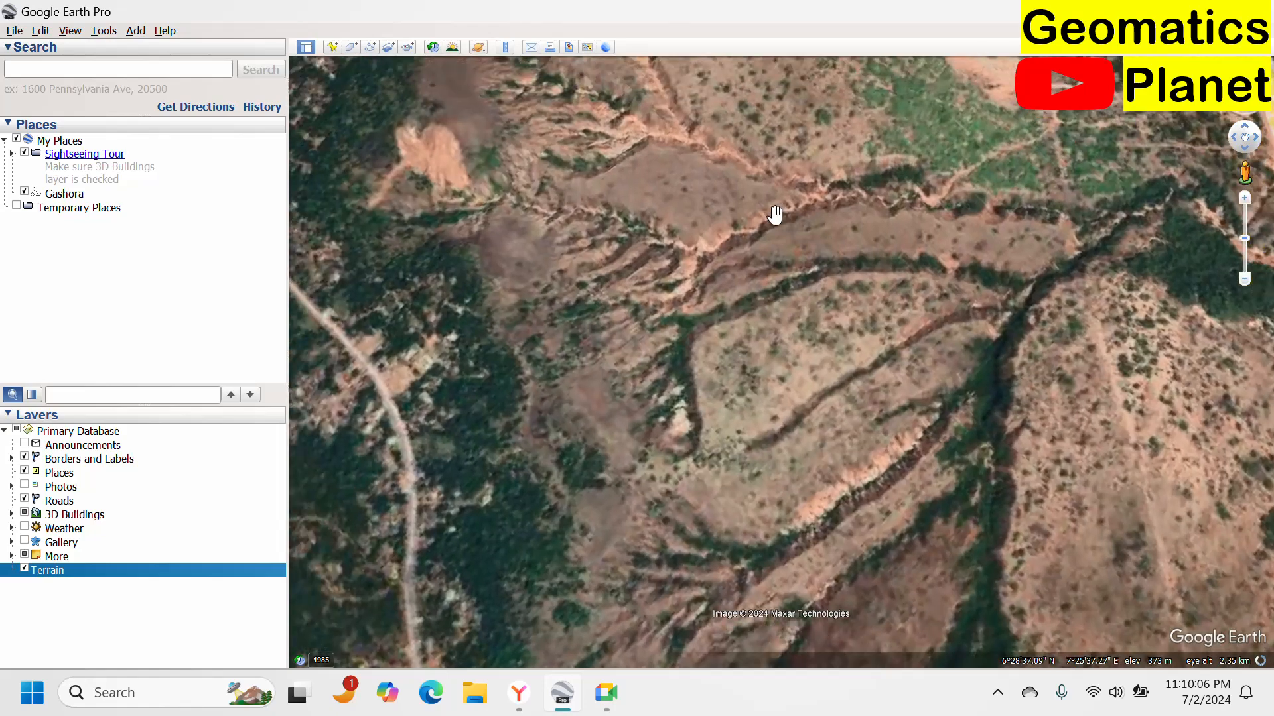
scroll(859, 338, "down", 1)
left_click_drag(859, 338, 755, 325)
scroll(756, 322, "up", 2)
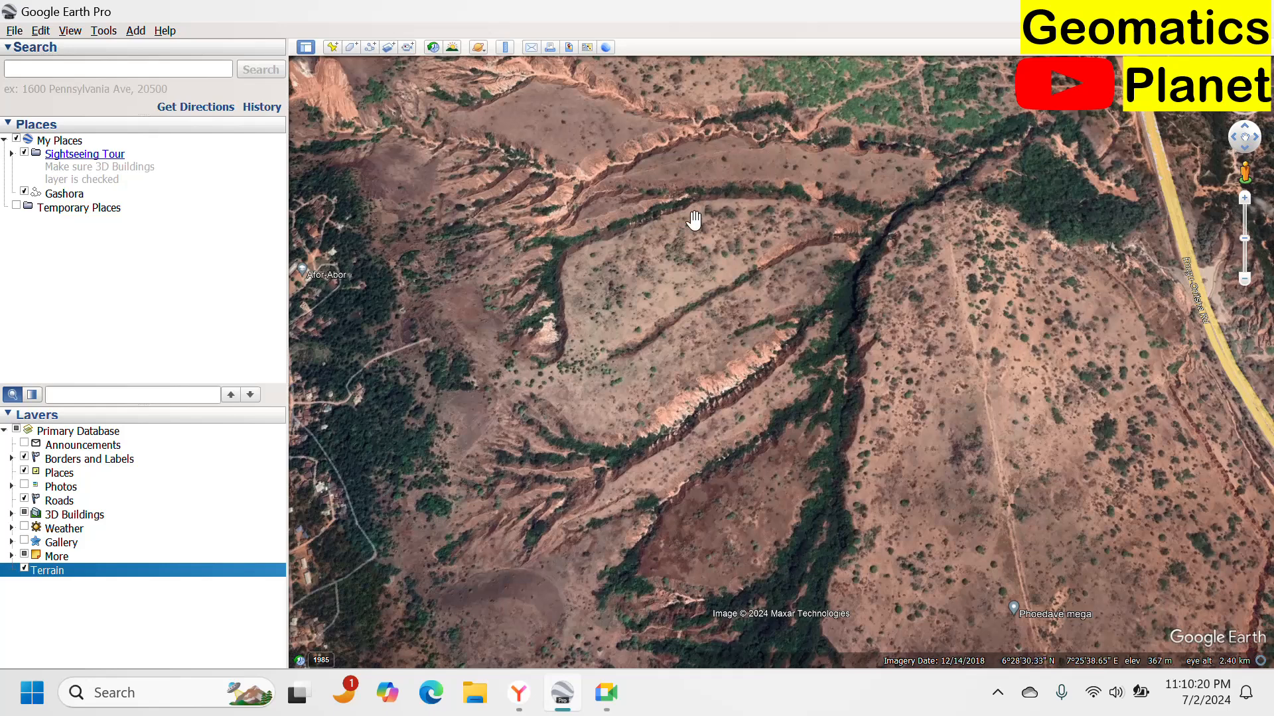
Set the latitude/longitude display to Universal Transverse Mercator in the Google Earth options.
left_click(104, 32)
left_click(152, 159)
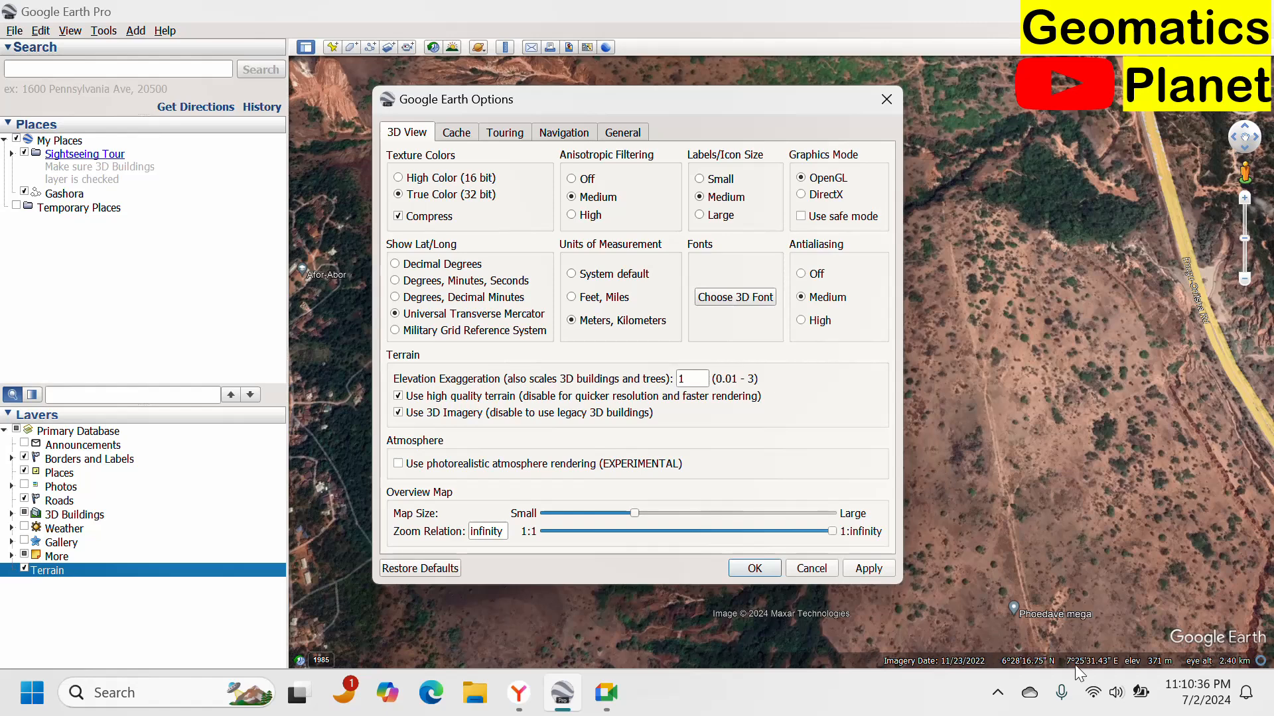
left_click(756, 569)
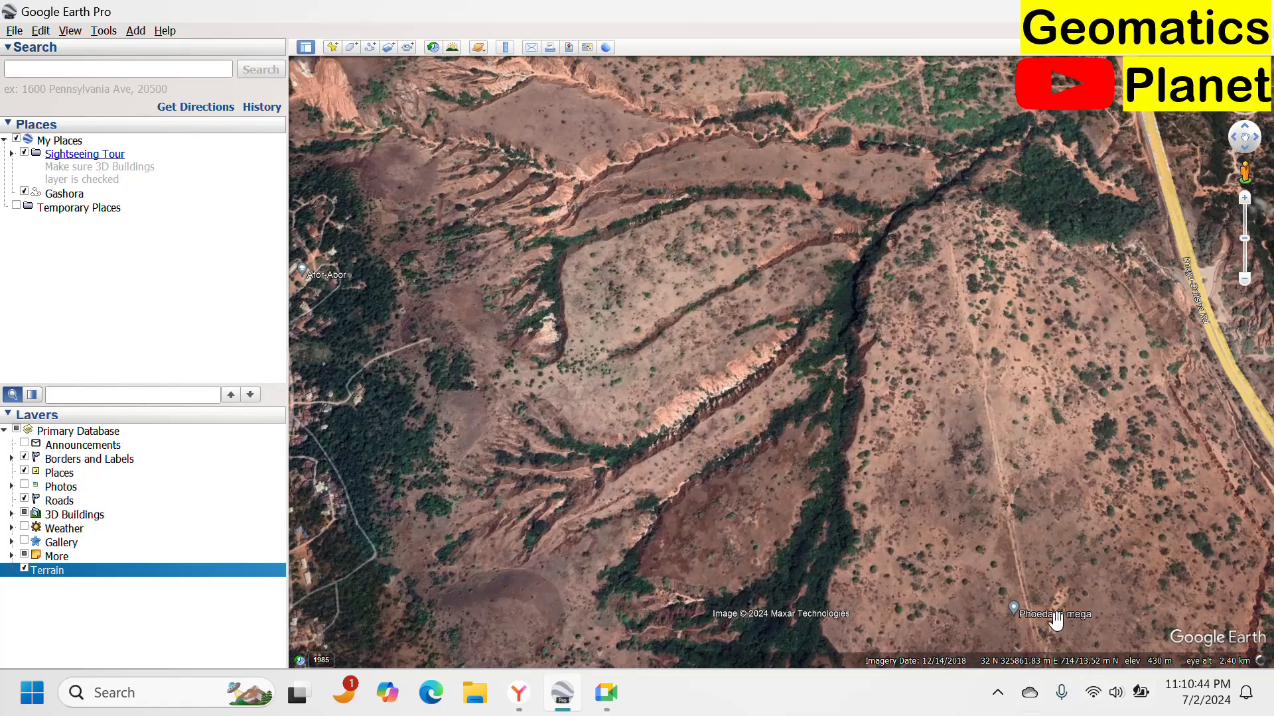
Create a new path named Enugu over the gully area.
left_click_drag(821, 430, 827, 341)
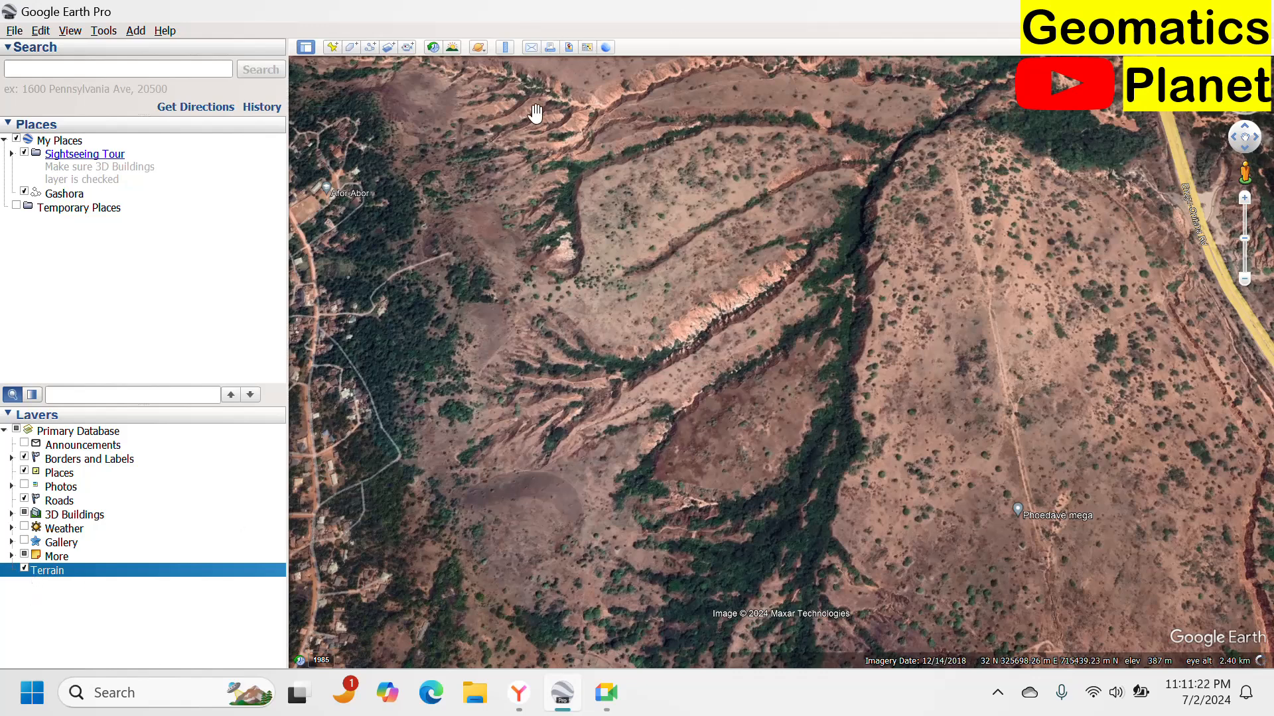
left_click(362, 50)
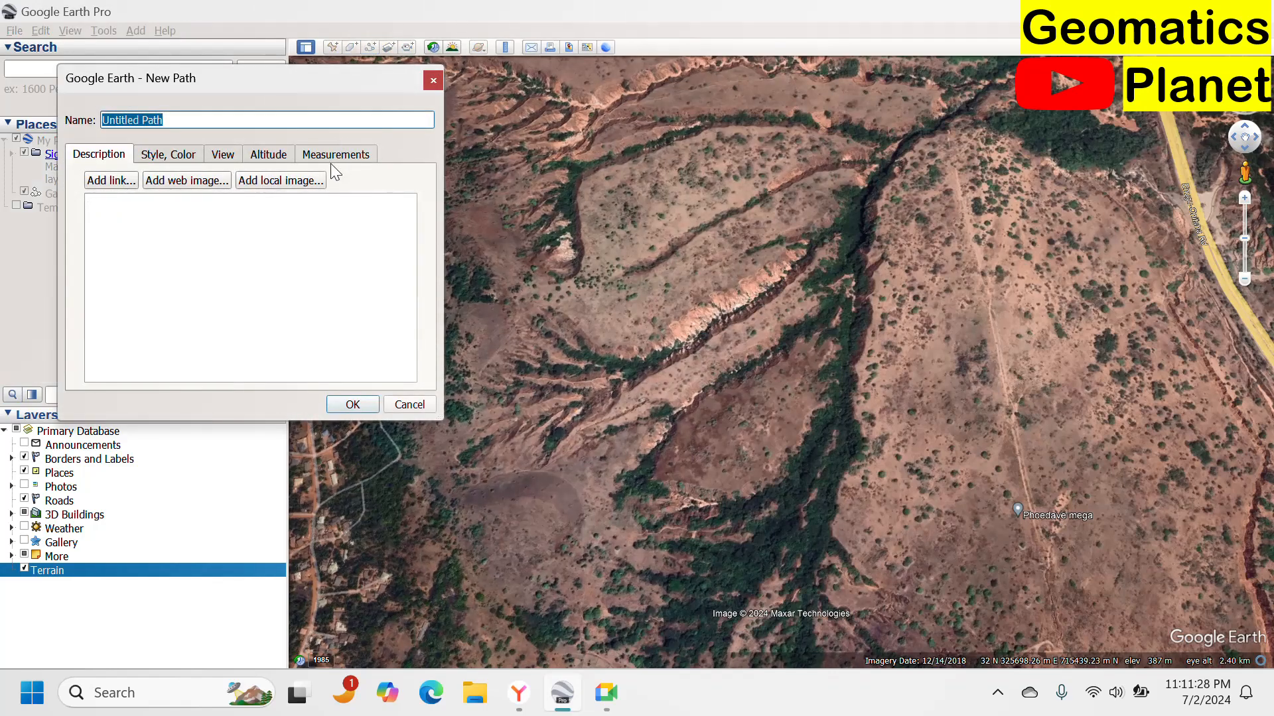
type("Enugu")
key("Return")
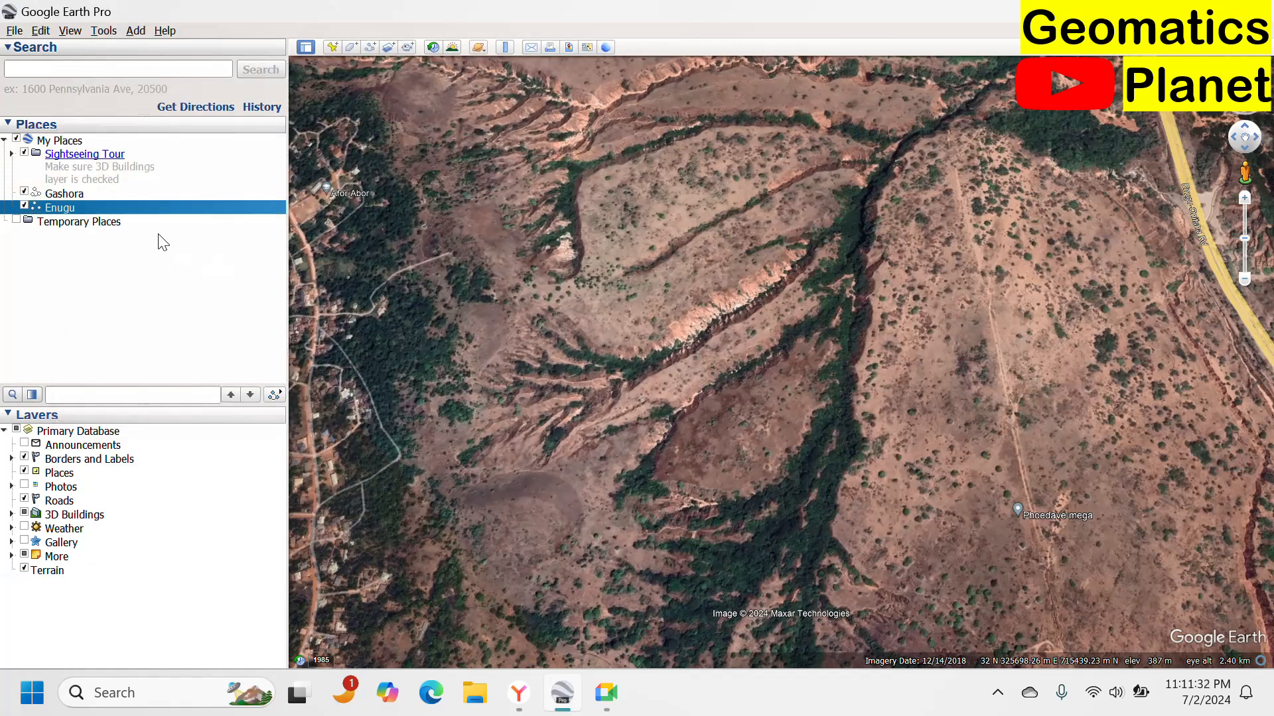
Open the Enugu path's properties and trace vertices around the outer boundary of the gully area.
right_click(66, 214)
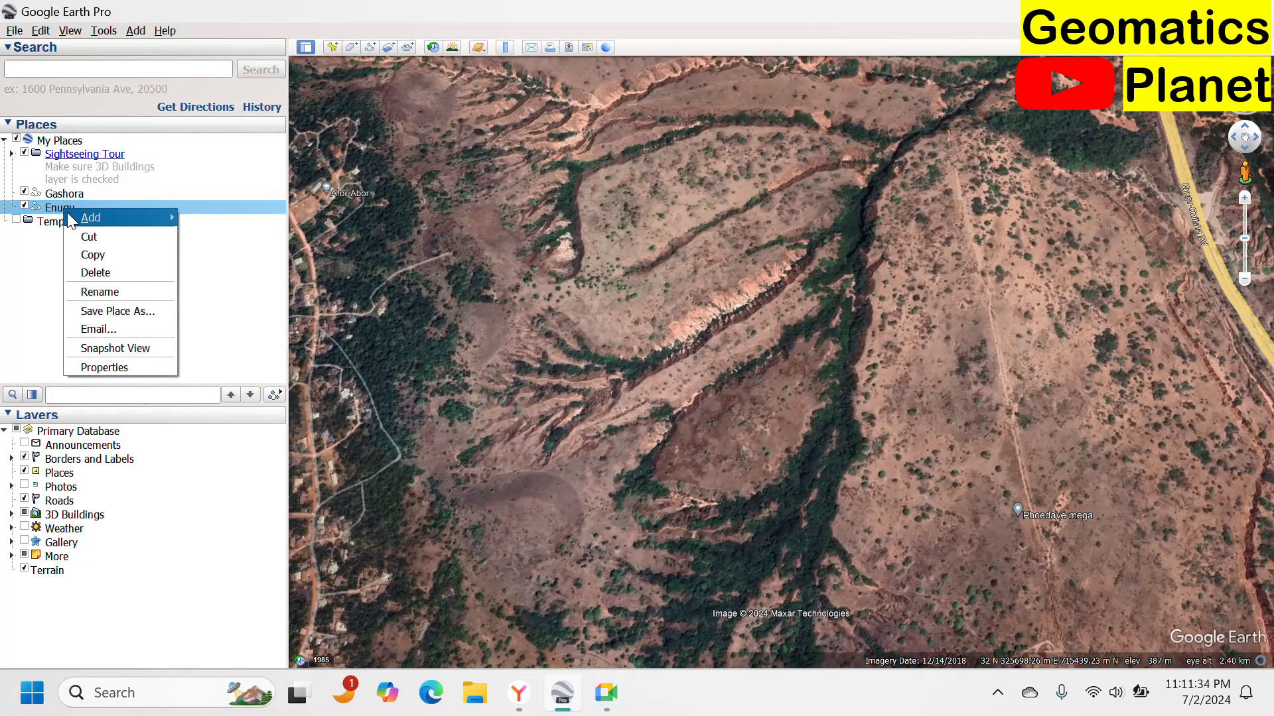
left_click(107, 365)
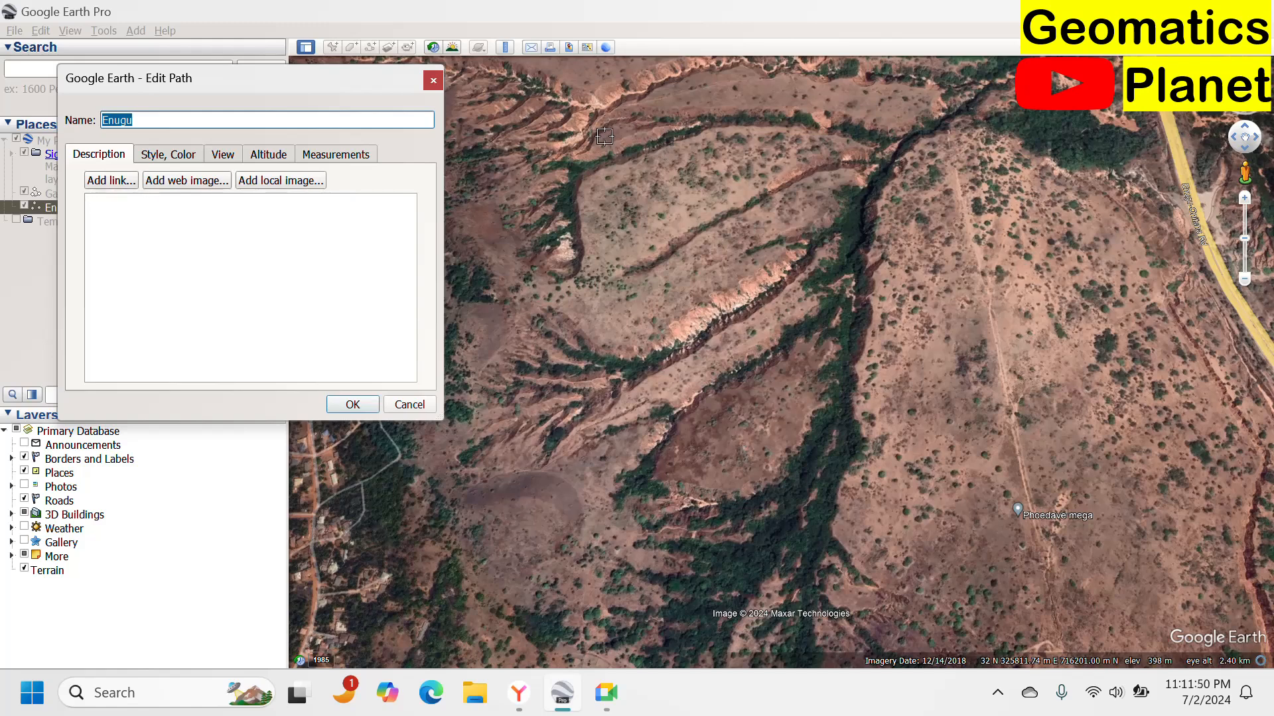
left_click(525, 151)
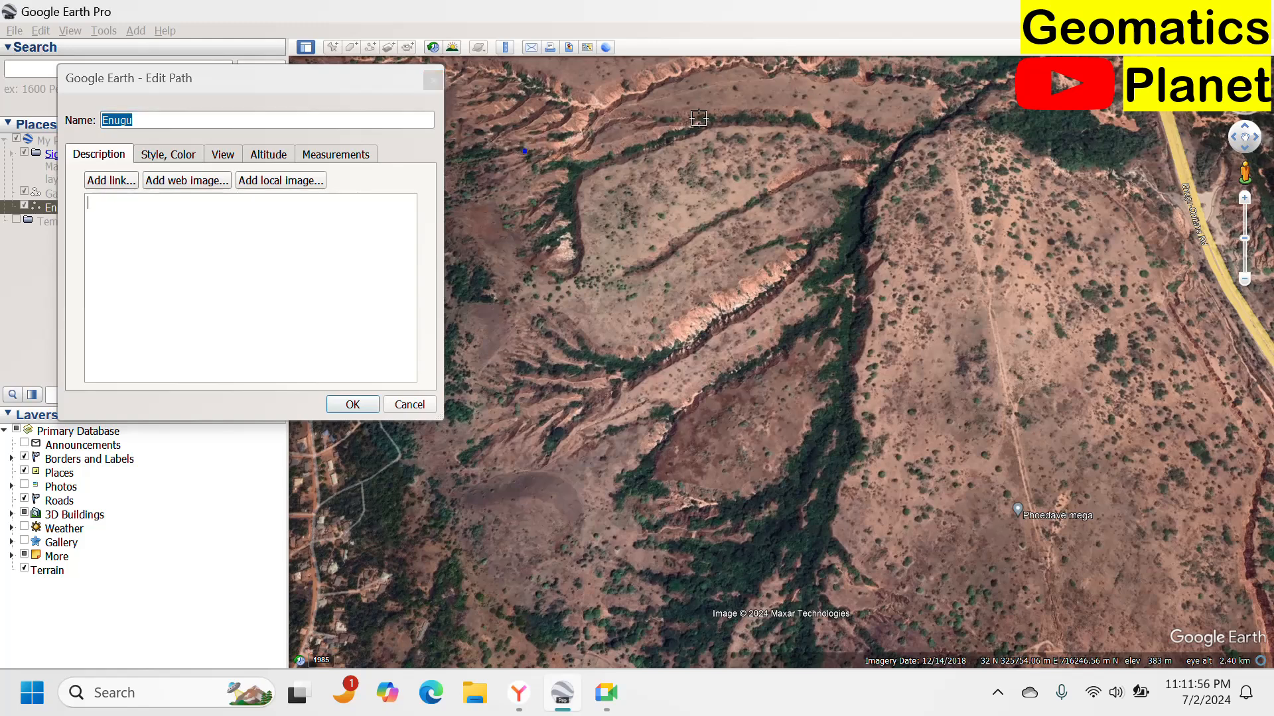
left_click(725, 121)
left_click(896, 91)
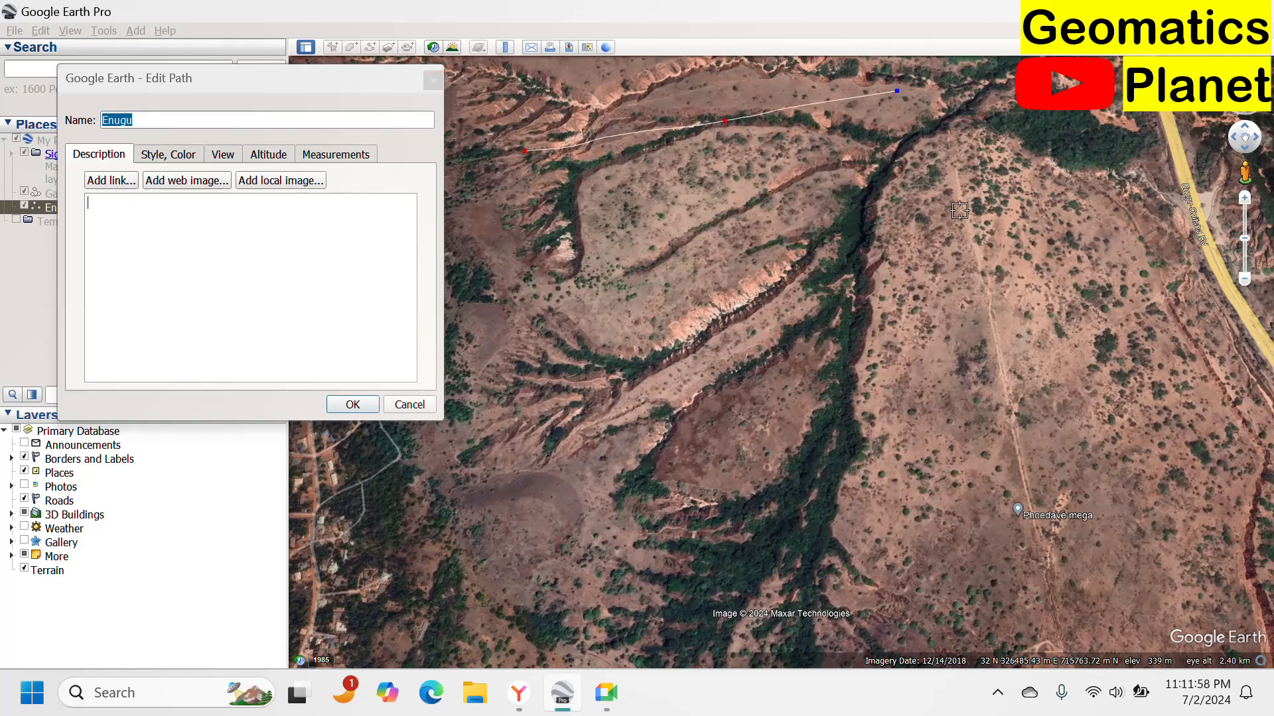
left_click(945, 138)
left_click(1004, 280)
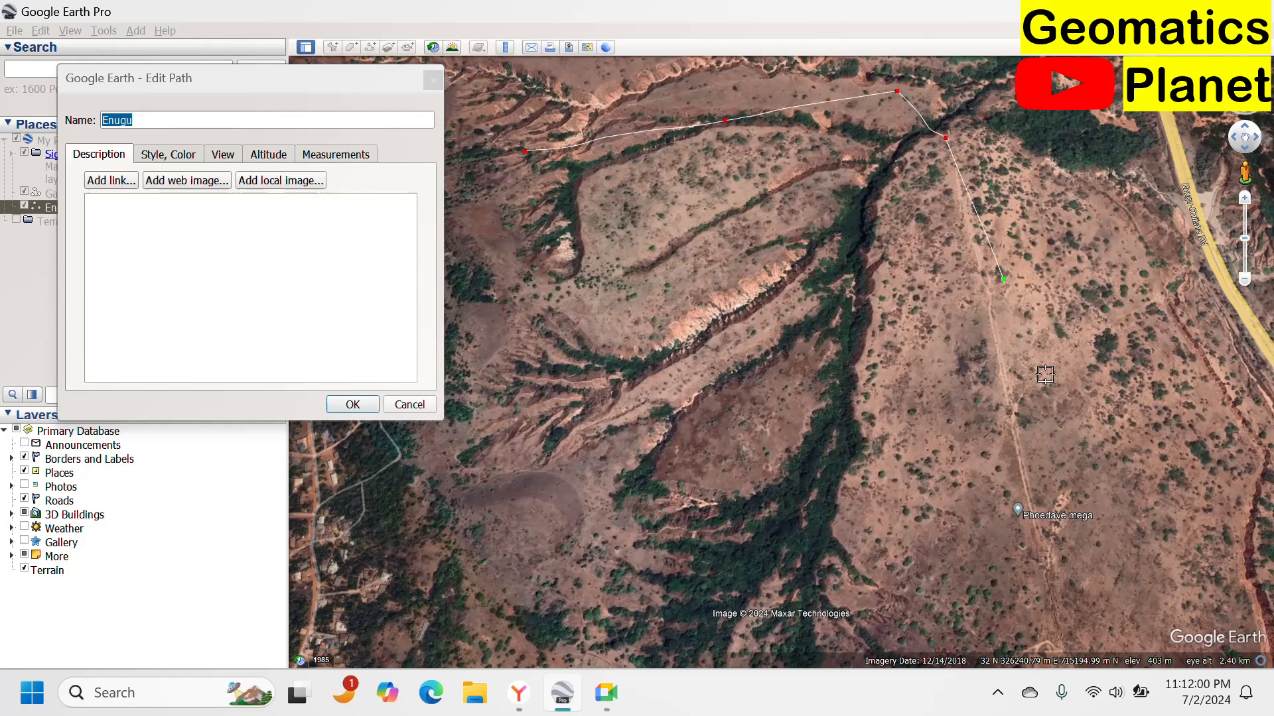
left_click(1049, 436)
left_click(1034, 519)
left_click(980, 569)
left_click(910, 608)
left_click(900, 611)
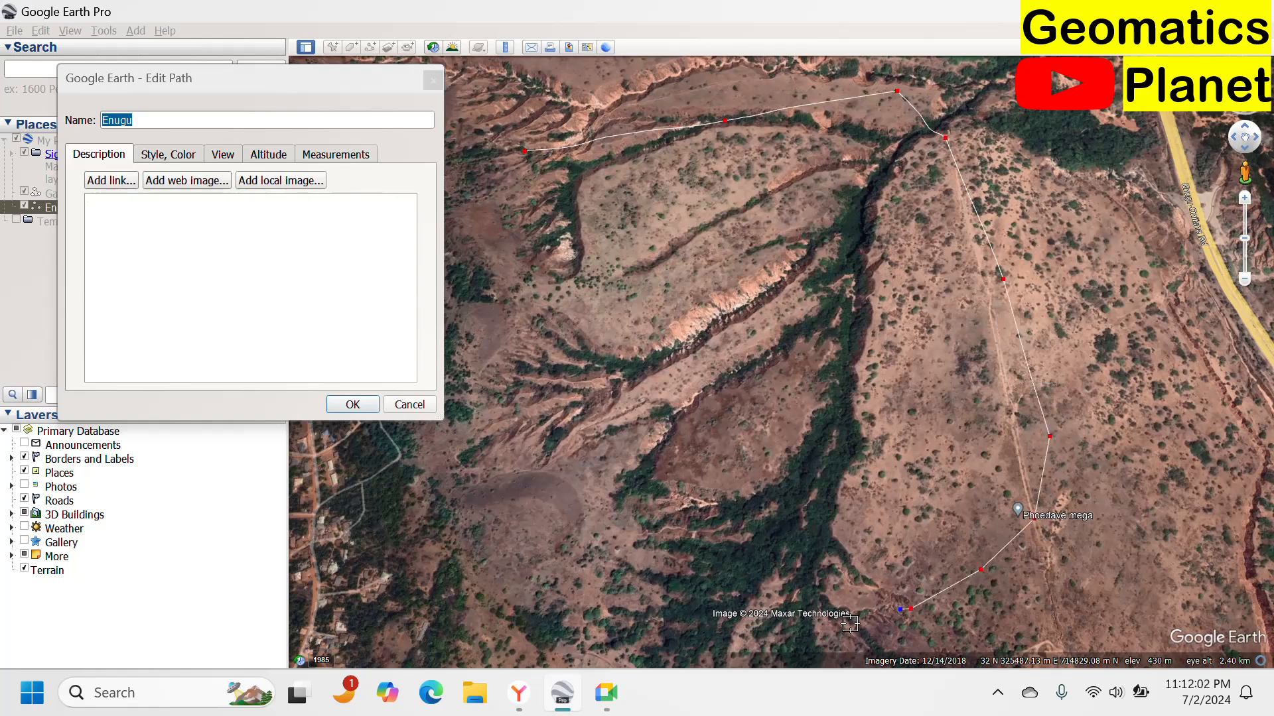
left_click(838, 622)
left_click(697, 624)
left_click(627, 603)
left_click(588, 541)
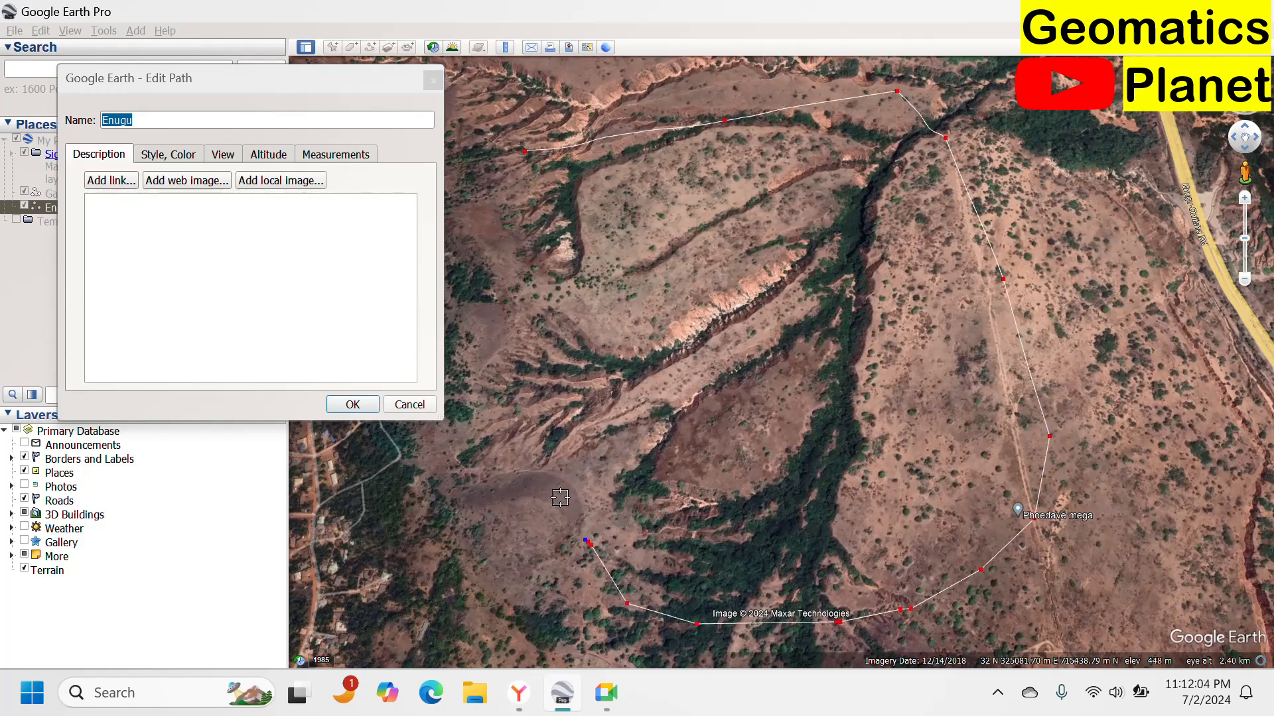
left_click(555, 487)
left_click(524, 437)
left_click(507, 365)
left_click(480, 268)
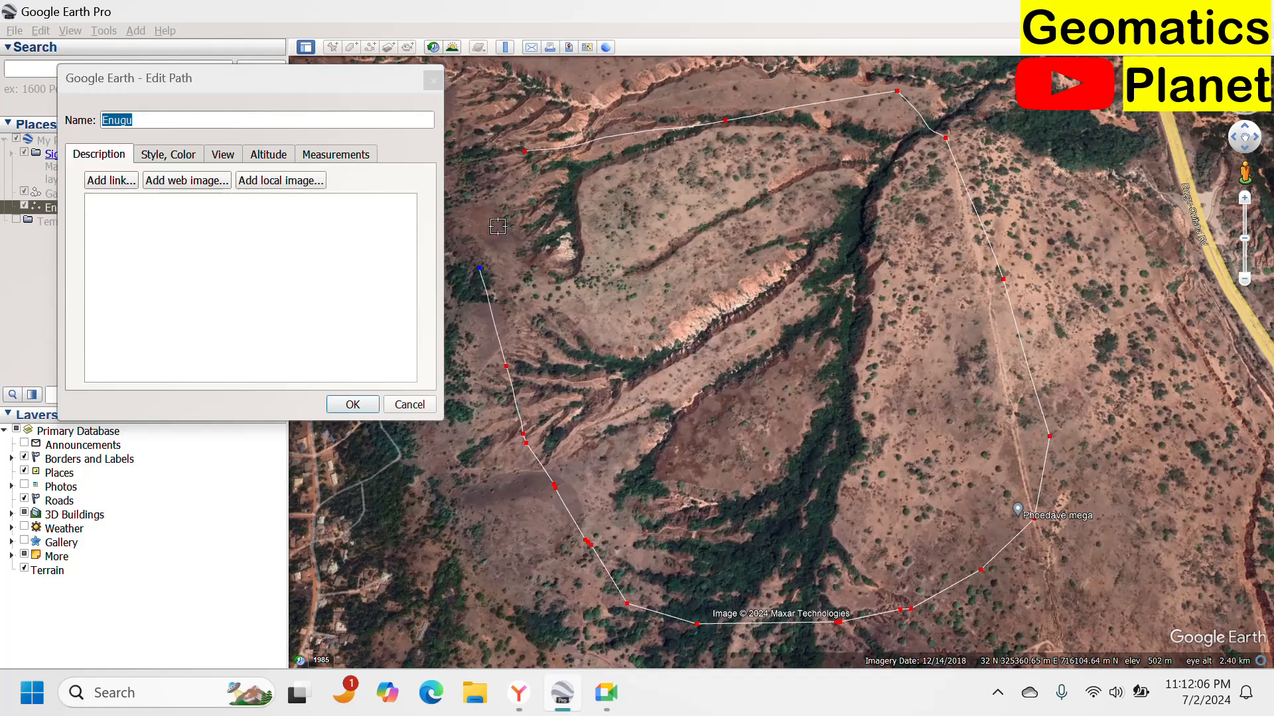
left_click(501, 211)
left_click(511, 166)
left_click(524, 153)
left_click(567, 174)
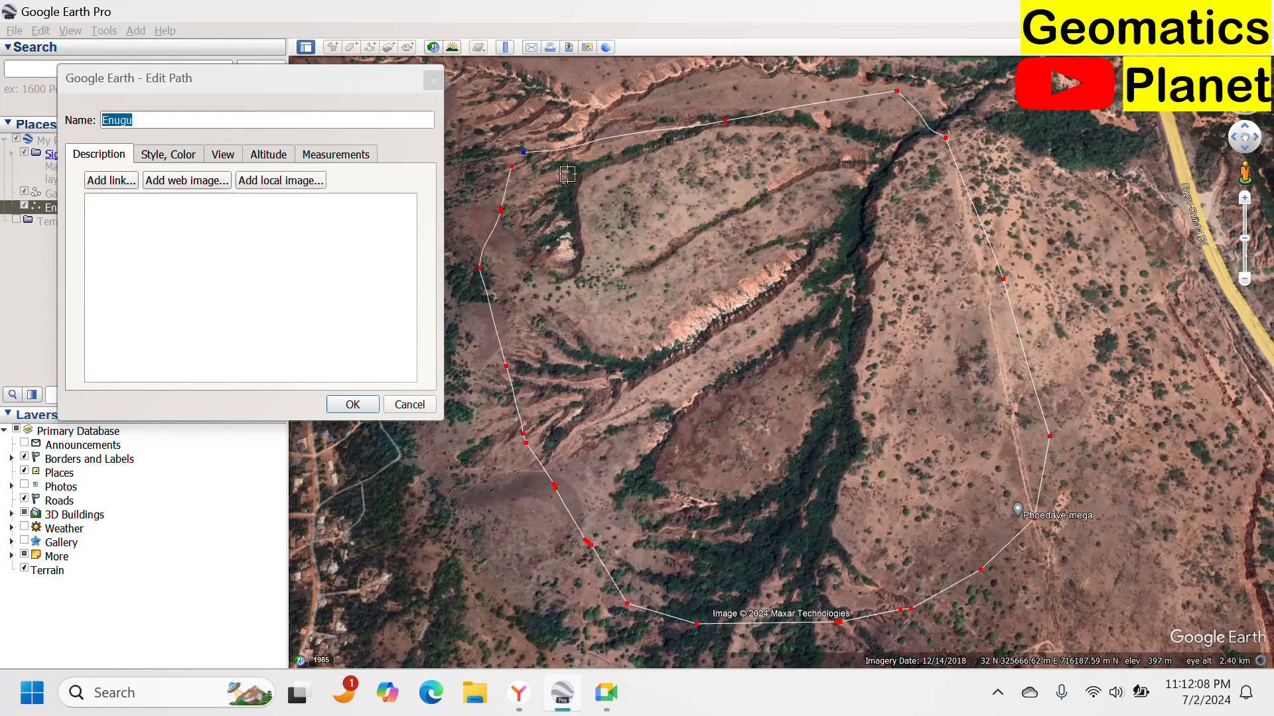
Continue the path with a second loop of vertices inside the outer boundary, following the gully slopes.
left_click(647, 172)
left_click(618, 114)
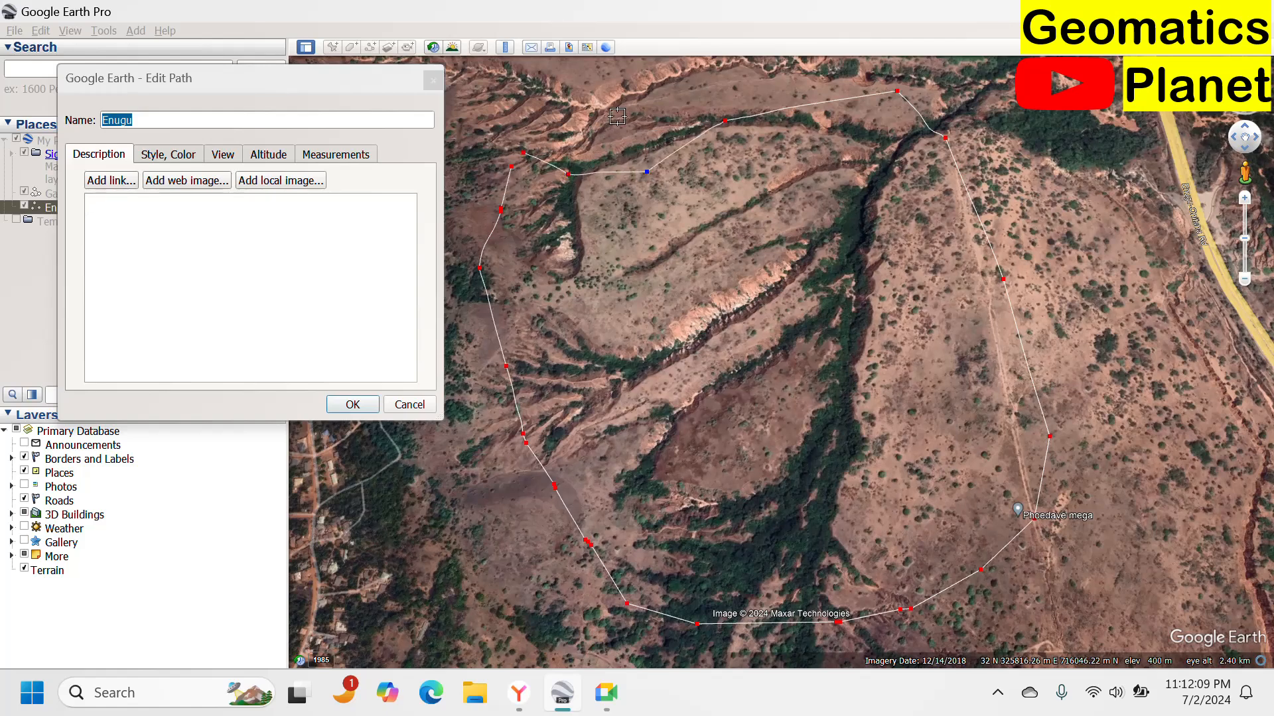
left_click(512, 166)
left_click(592, 224)
left_click(687, 186)
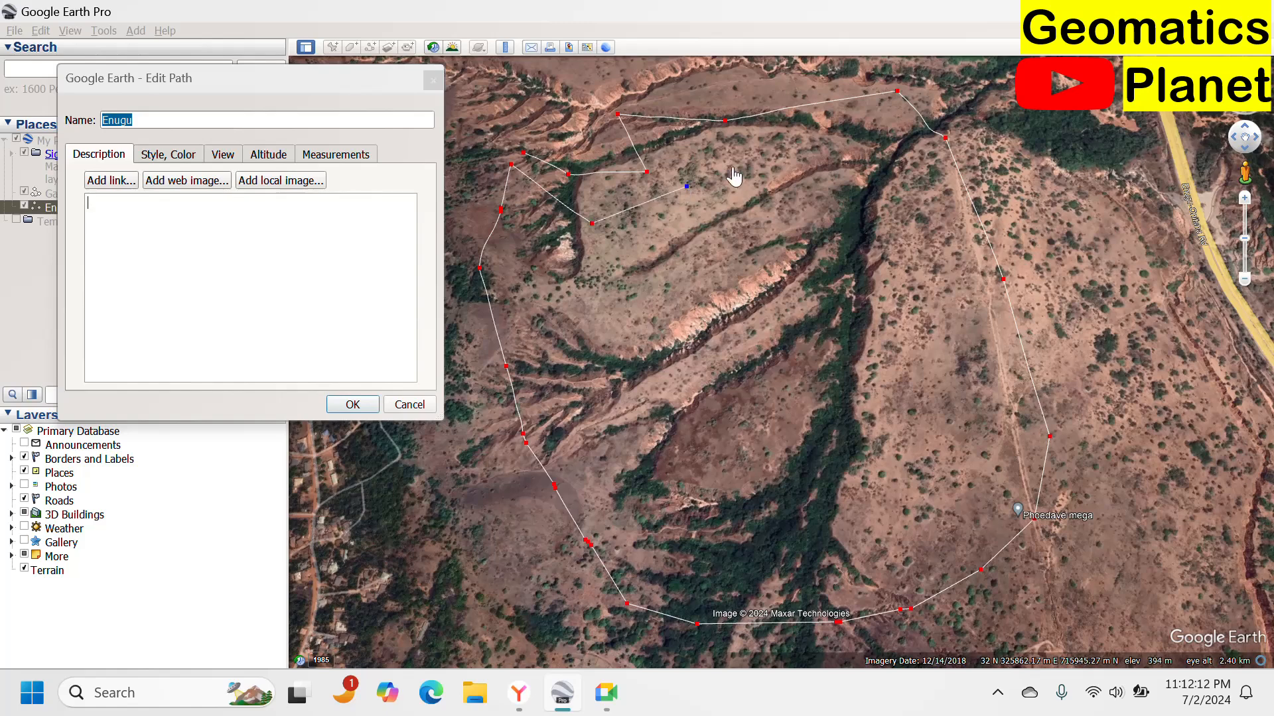
left_click(747, 154)
left_click(823, 151)
left_click(866, 156)
left_click(934, 205)
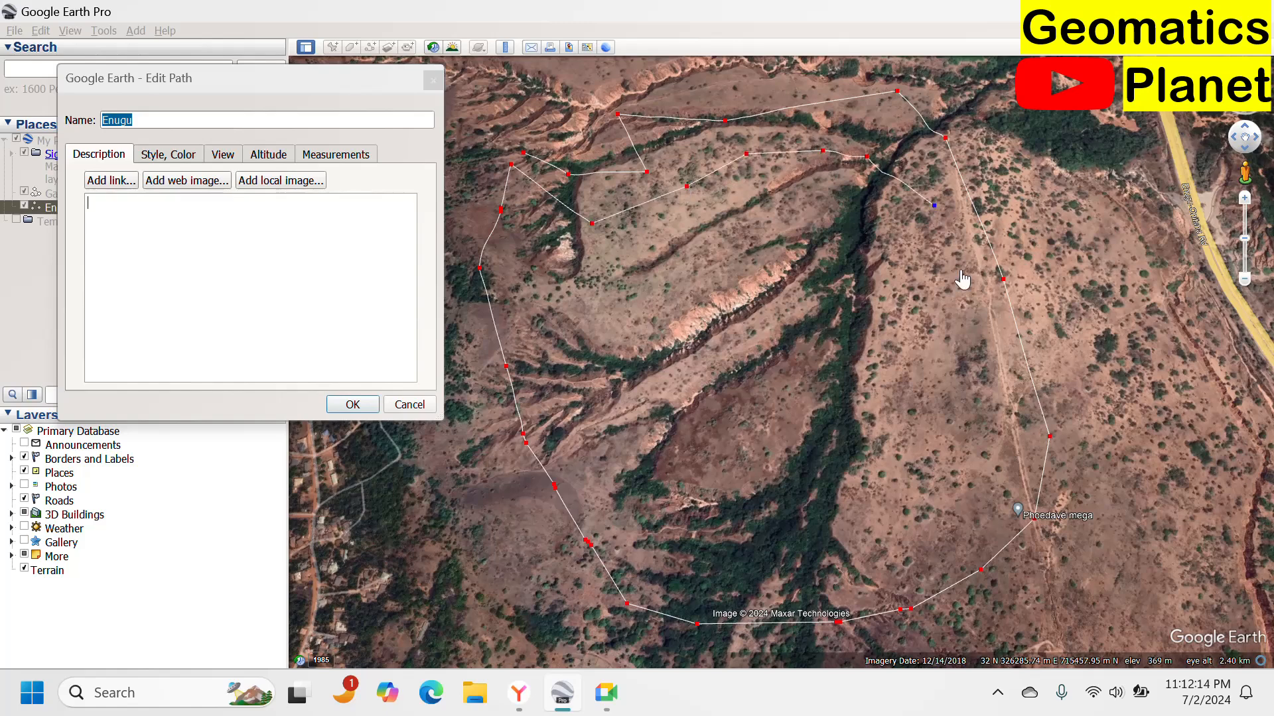
left_click(960, 294)
left_click(974, 345)
left_click(962, 391)
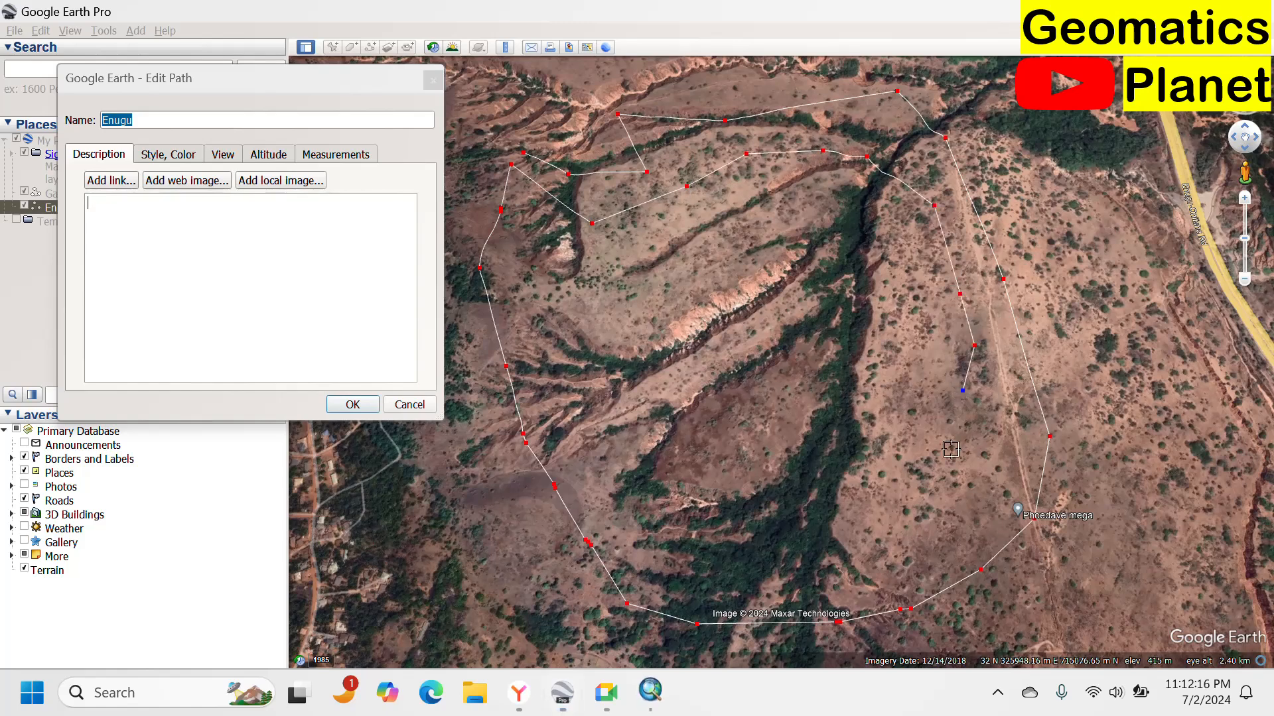
left_click(952, 450)
left_click(944, 506)
left_click(899, 536)
left_click(859, 556)
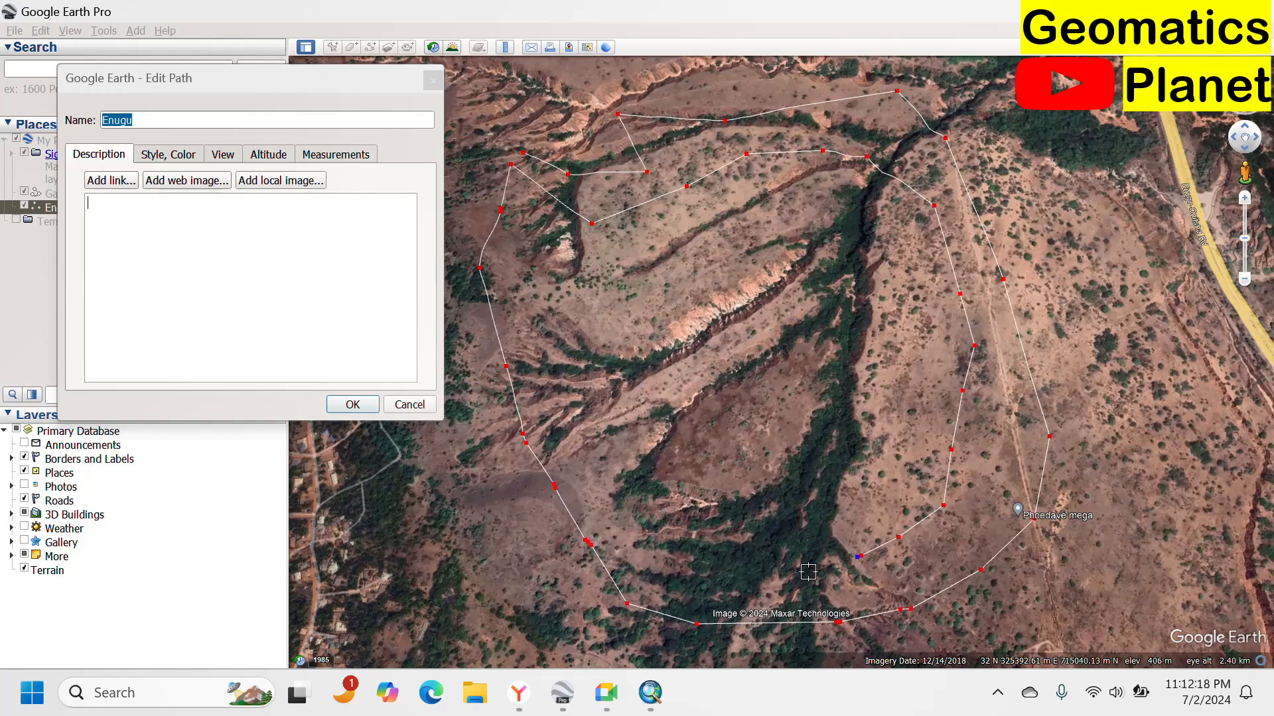
left_click(809, 569)
left_click(713, 555)
left_click(661, 514)
left_click(637, 464)
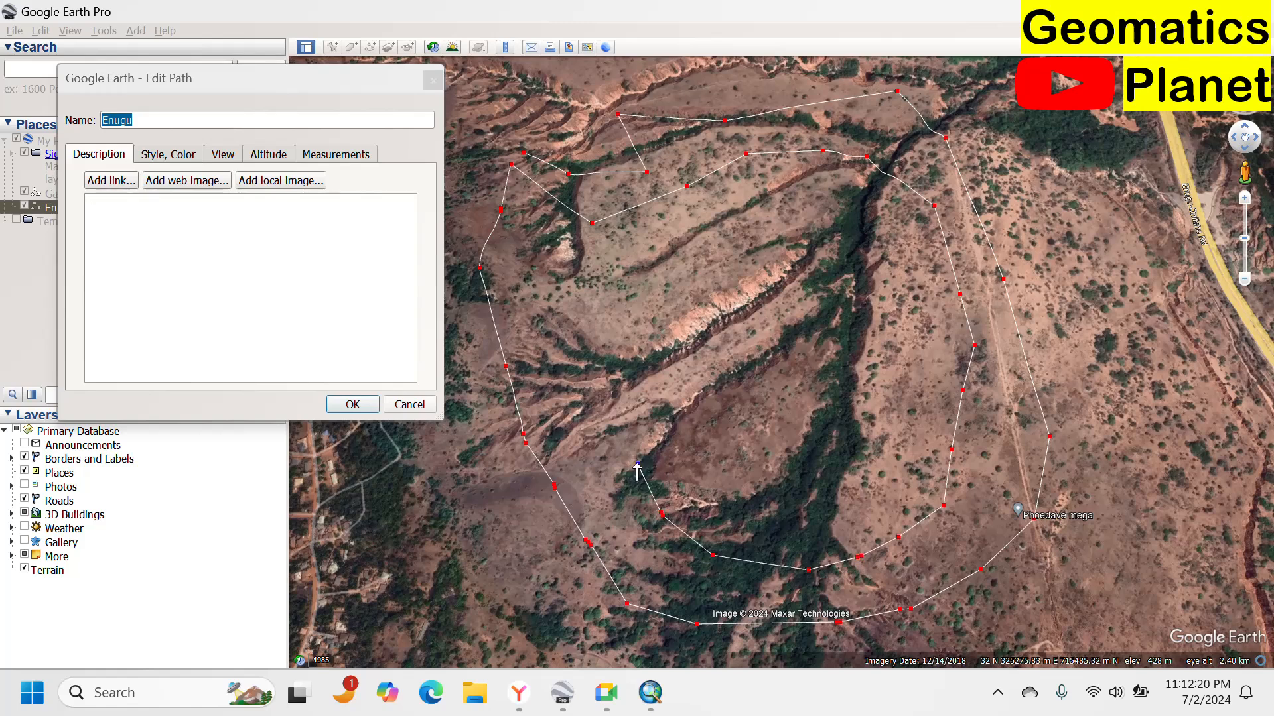
left_click(594, 394)
left_click(559, 344)
left_click(547, 279)
left_click(571, 282)
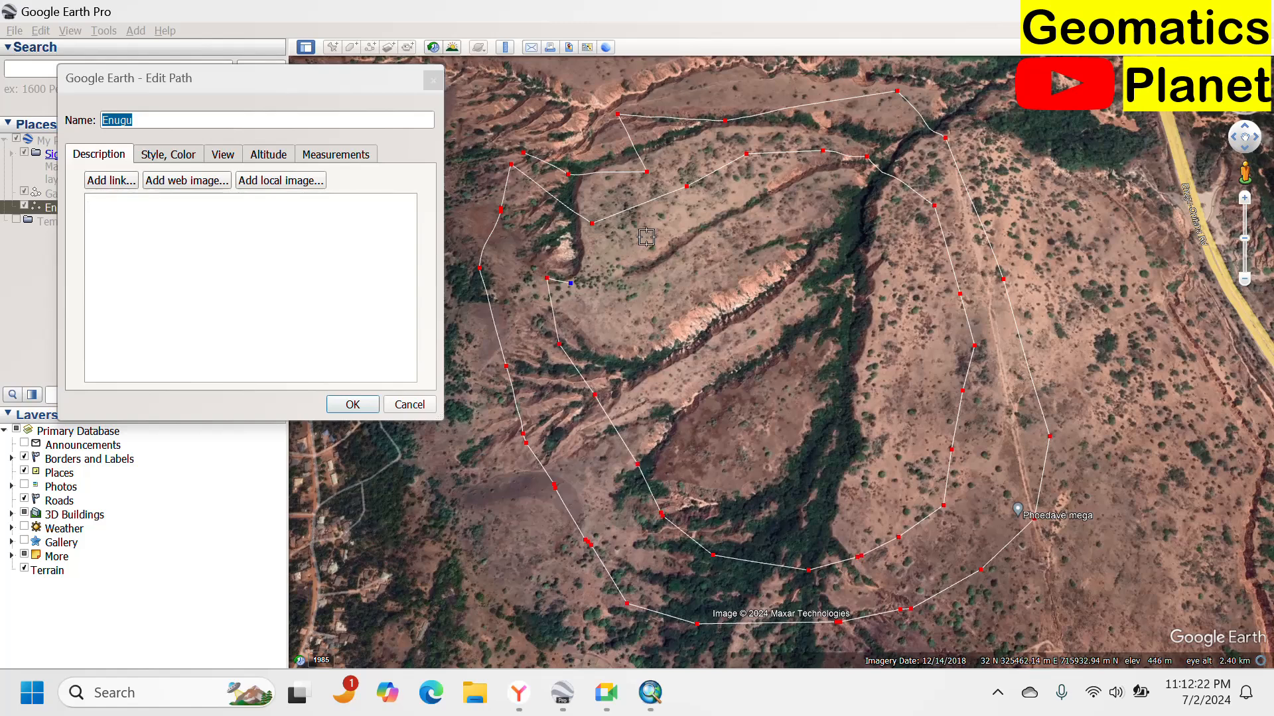
Extend the path with an inner loop of vertices around the central gully channels.
left_click(664, 211)
left_click(751, 196)
left_click(780, 204)
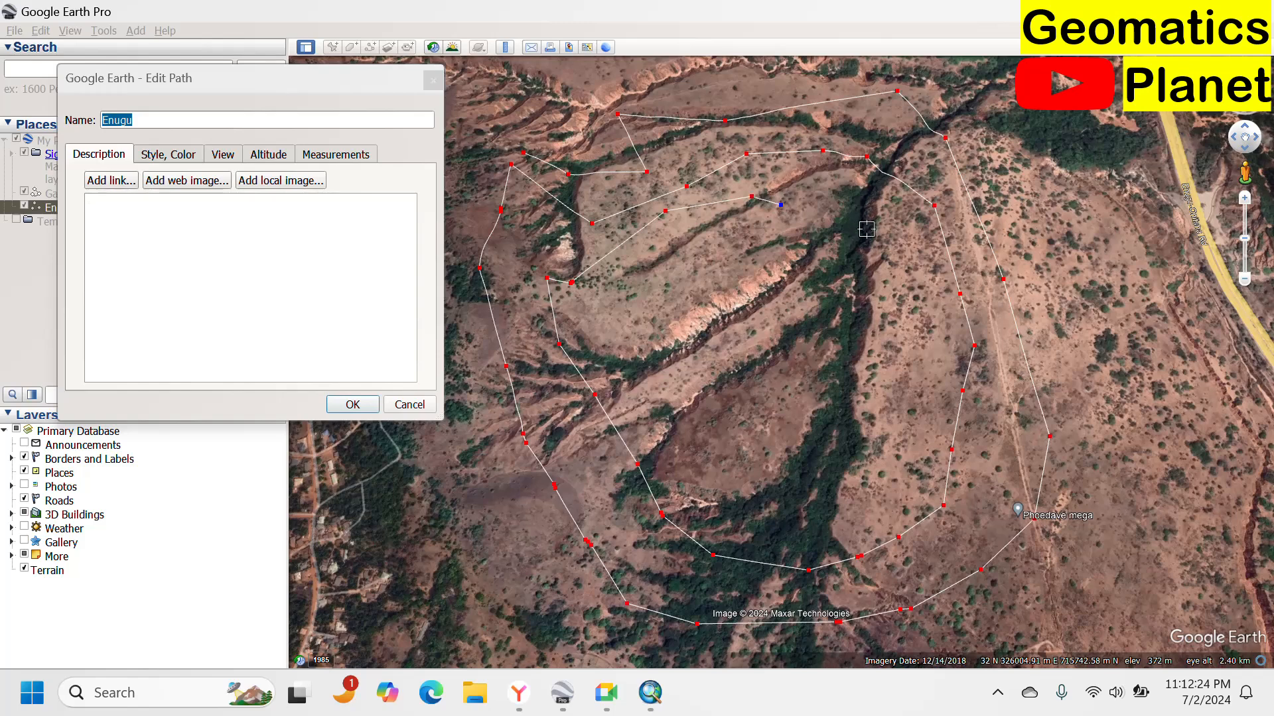
left_click(857, 217)
left_click(869, 250)
left_click(843, 320)
left_click(855, 376)
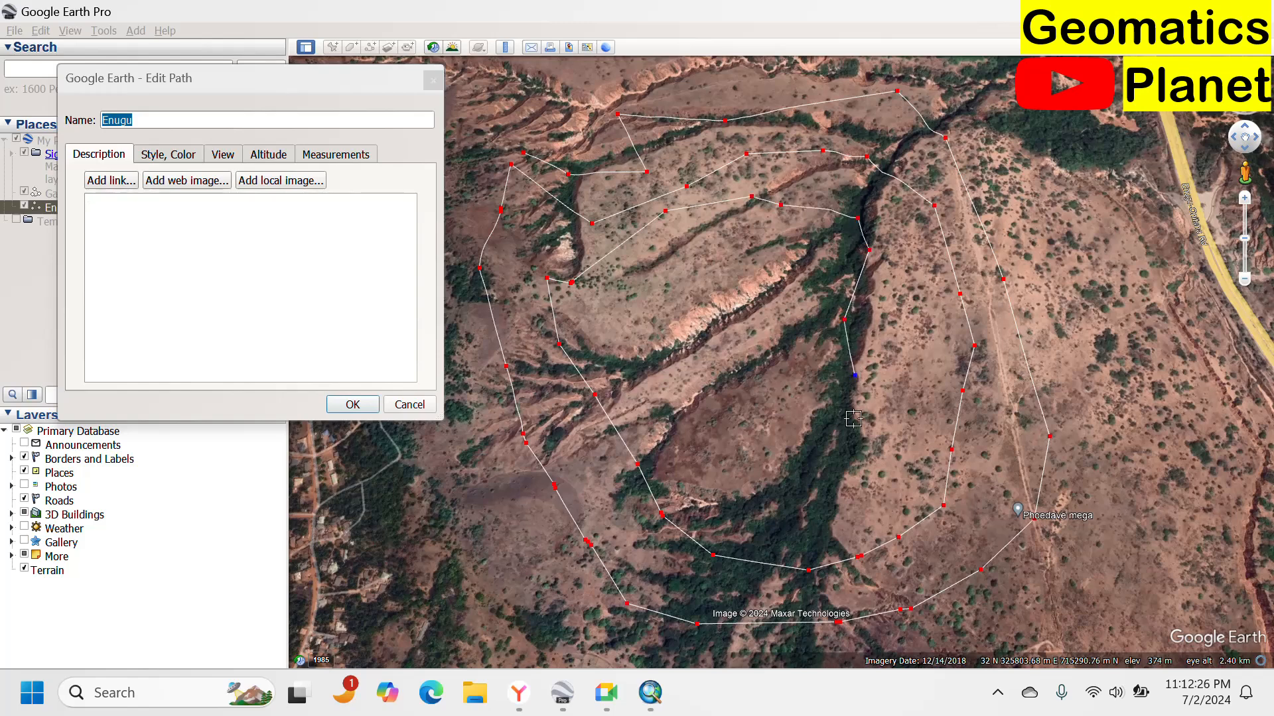
left_click(851, 425)
left_click(825, 464)
left_click(823, 469)
left_click(809, 499)
left_click(801, 514)
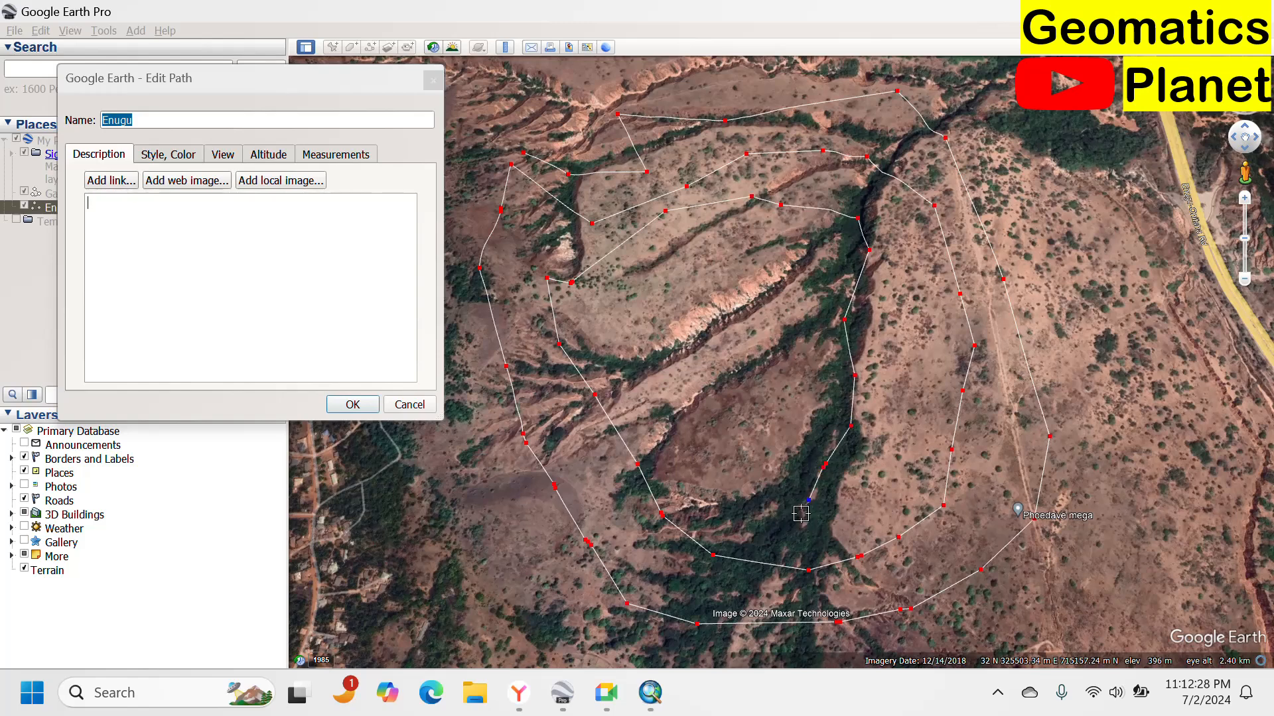
left_click(776, 528)
left_click(744, 520)
left_click(727, 499)
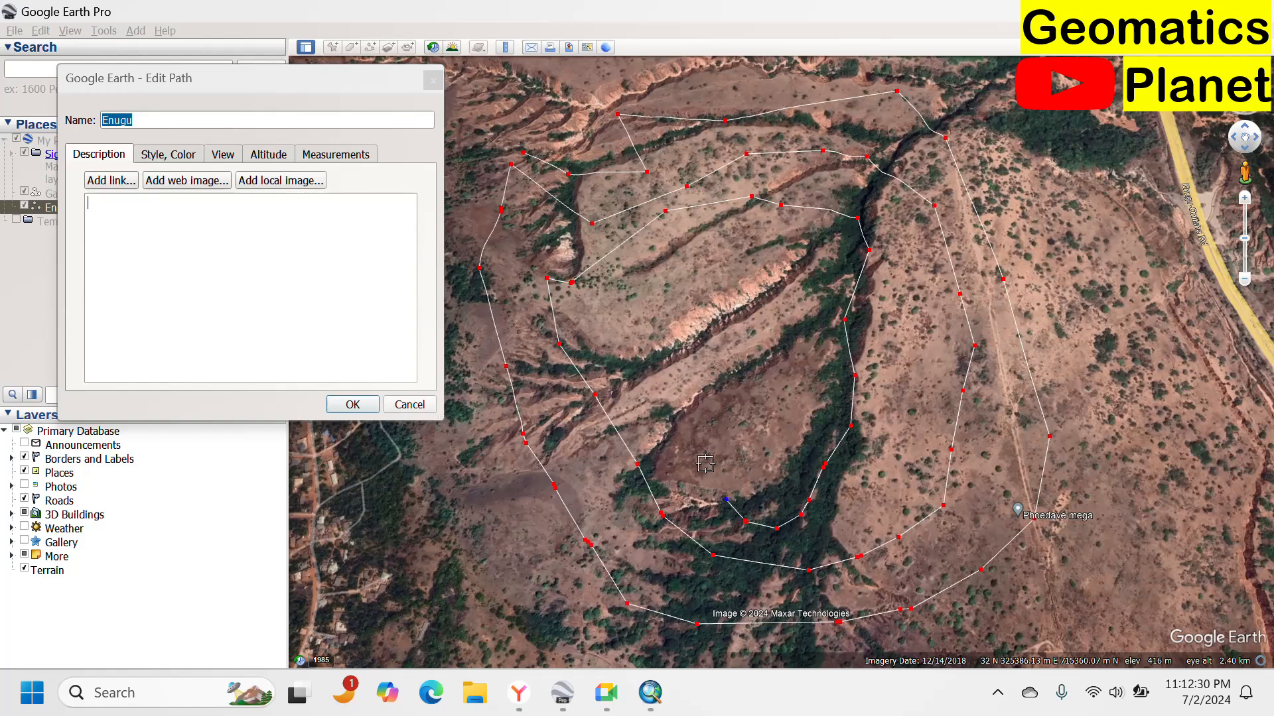
left_click(676, 451)
left_click(690, 415)
left_click(714, 393)
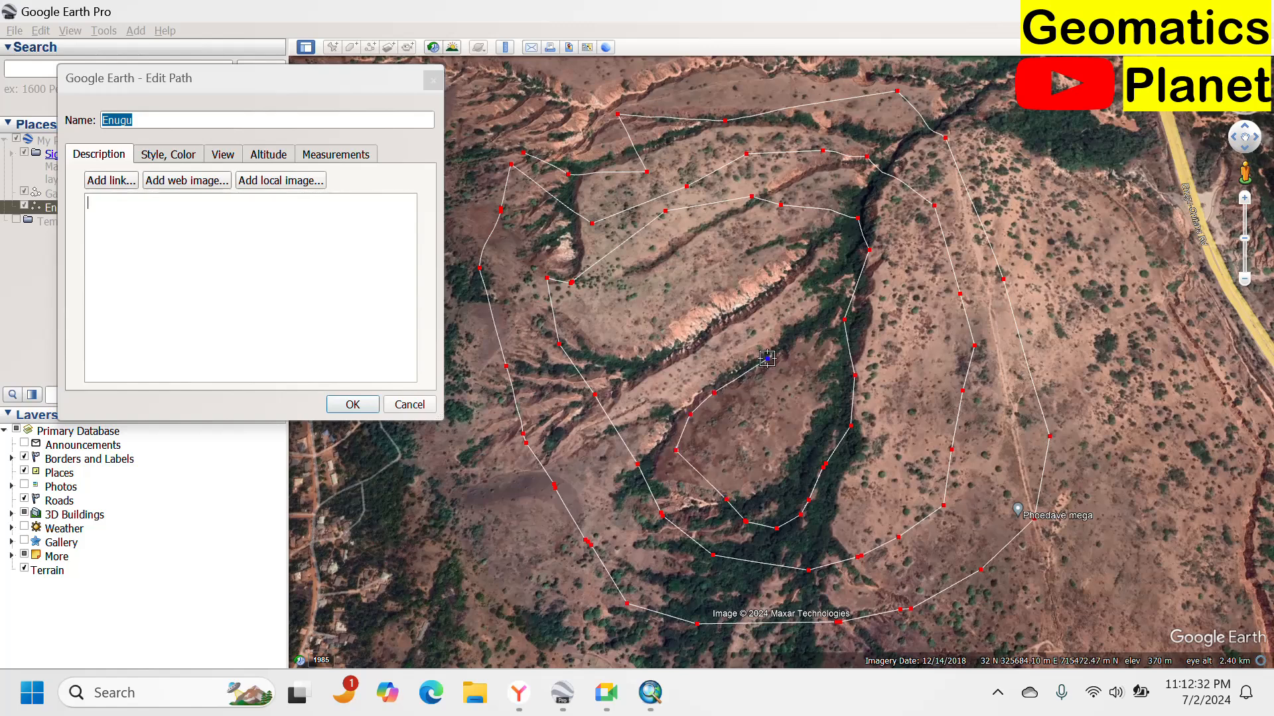
left_click(767, 359)
left_click(776, 322)
left_click(738, 296)
left_click(699, 345)
left_click(647, 375)
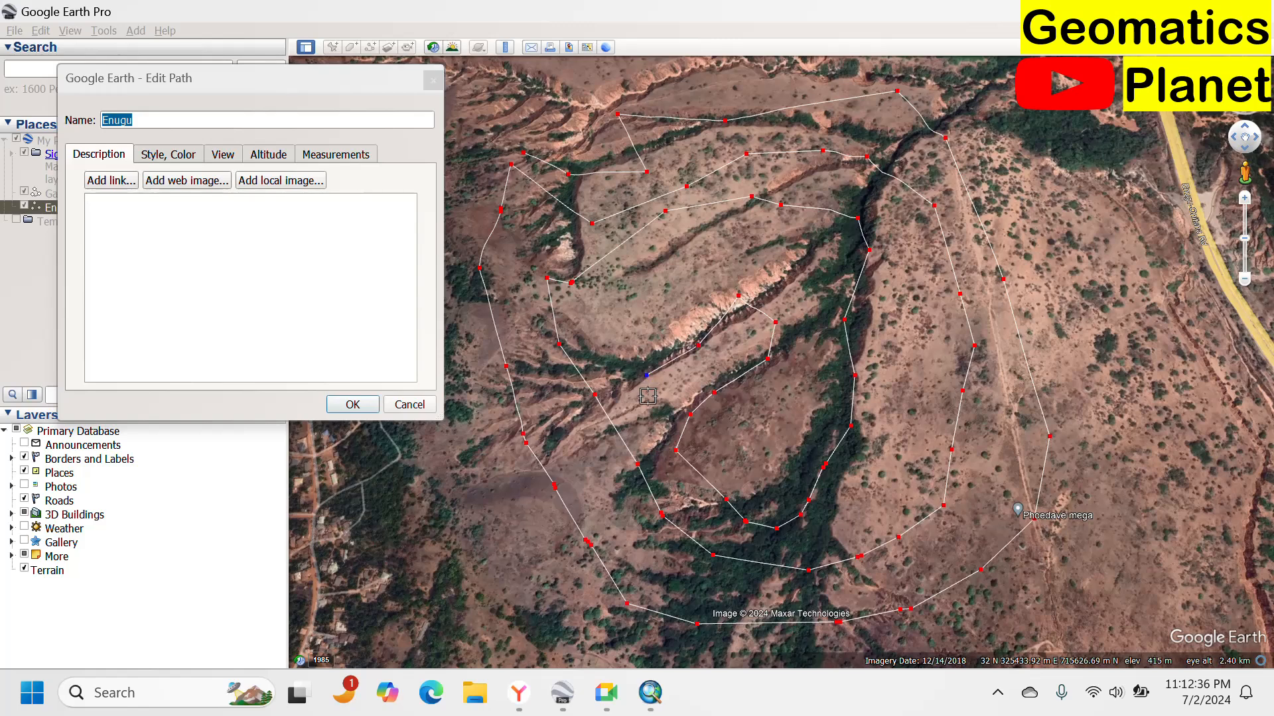
Continue the Enugu path by tracing dense vertices along the gully edges in the northwest, east and central channel.
left_click(508, 142)
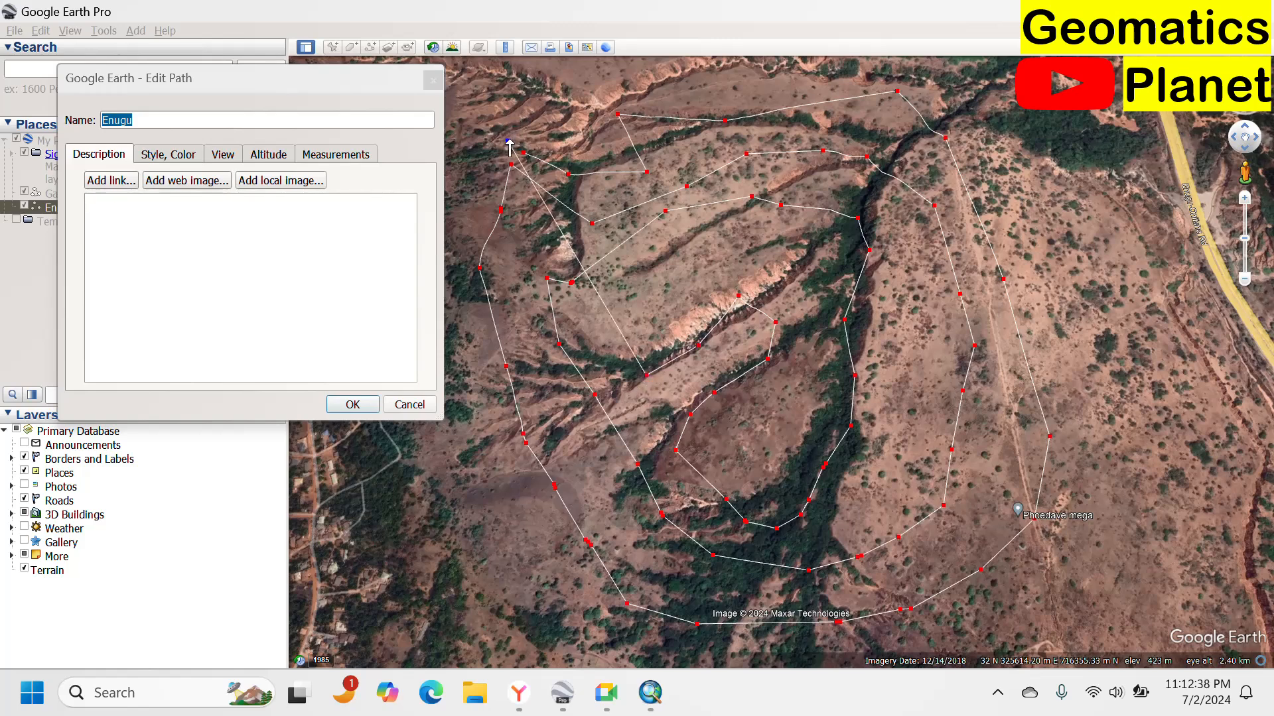
mouse_move(565, 115)
left_mouse_down()
mouse_move(582, 106)
mouse_move(612, 123)
mouse_move(495, 197)
mouse_move(524, 262)
mouse_move(652, 134)
mouse_move(748, 93)
mouse_move(663, 174)
mouse_move(666, 208)
mouse_move(746, 279)
mouse_move(767, 358)
mouse_move(793, 382)
mouse_move(770, 474)
mouse_move(670, 411)
mouse_move(835, 265)
mouse_move(640, 287)
mouse_move(619, 344)
mouse_move(814, 358)
mouse_move(906, 441)
mouse_move(982, 432)
mouse_move(958, 304)
left_mouse_up()
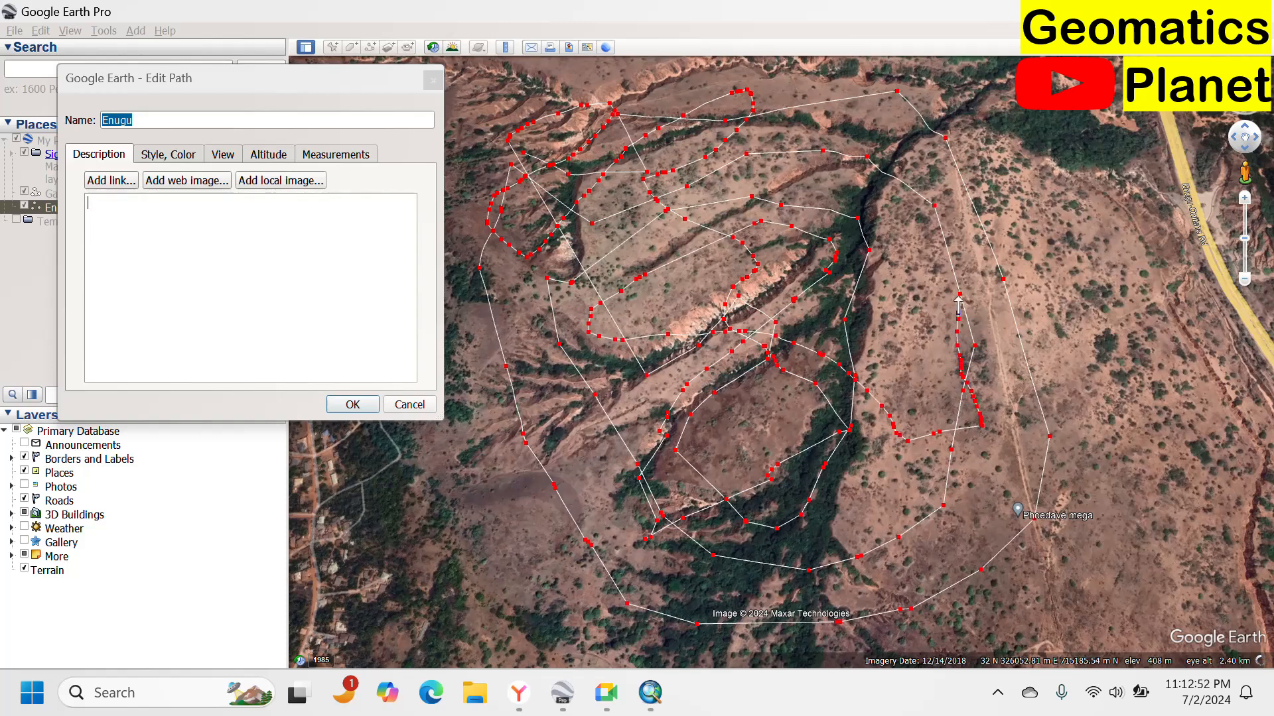
left_click_drag(897, 175, 853, 157)
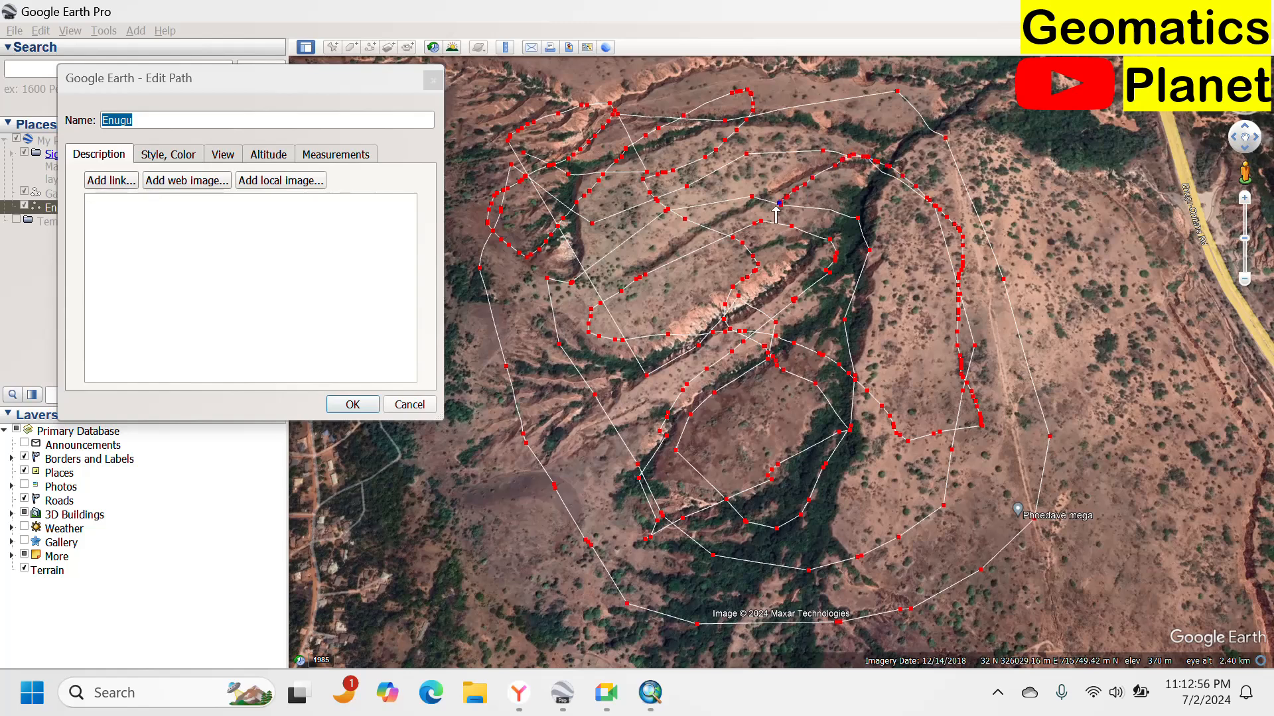
left_click_drag(734, 247, 706, 270)
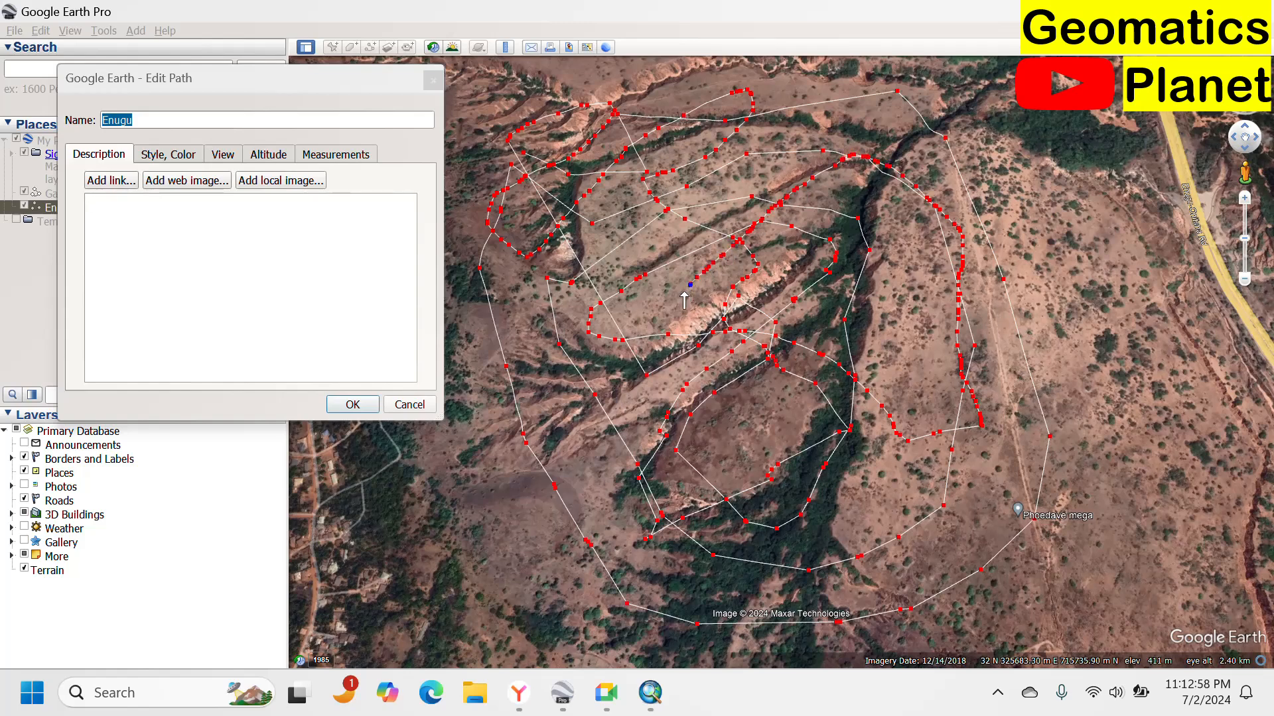
left_click_drag(655, 336, 636, 353)
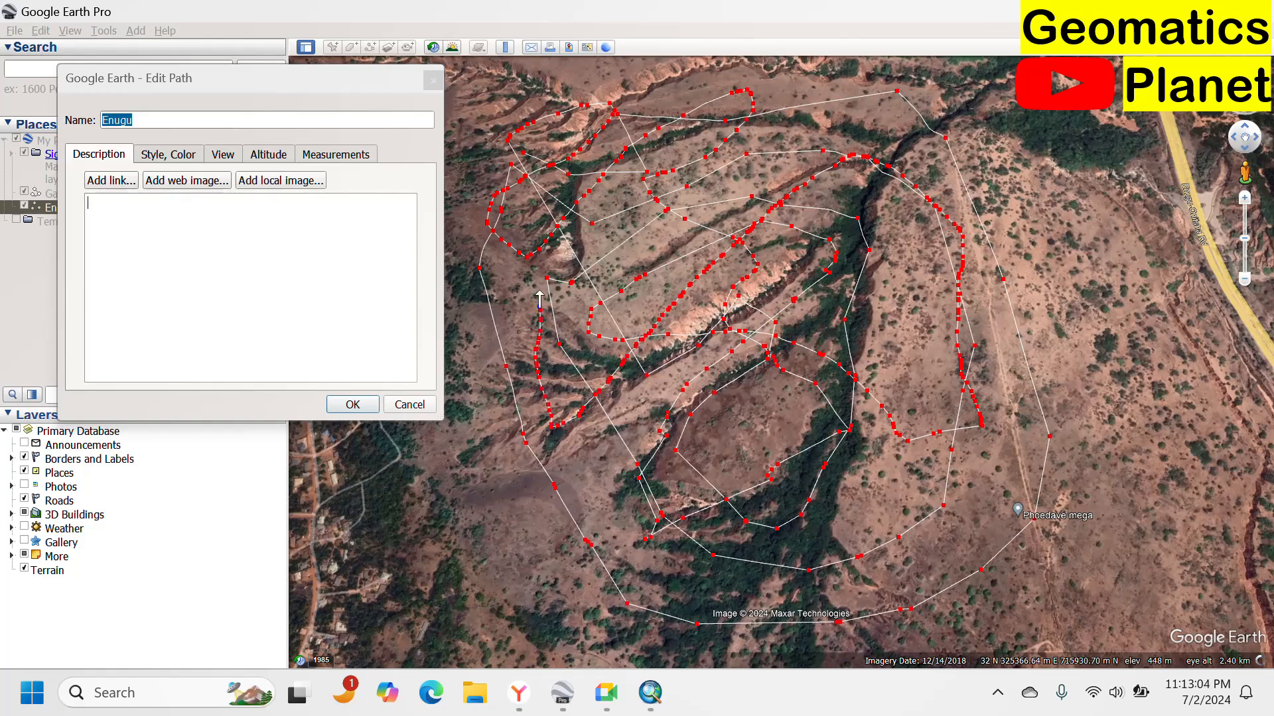
mouse_move(540, 300)
left_mouse_down()
mouse_move(554, 267)
mouse_move(611, 292)
mouse_move(623, 335)
mouse_move(802, 455)
mouse_move(664, 504)
mouse_move(613, 481)
mouse_move(700, 372)
mouse_move(911, 265)
mouse_move(925, 305)
mouse_move(854, 382)
mouse_move(872, 524)
mouse_move(788, 633)
left_mouse_up()
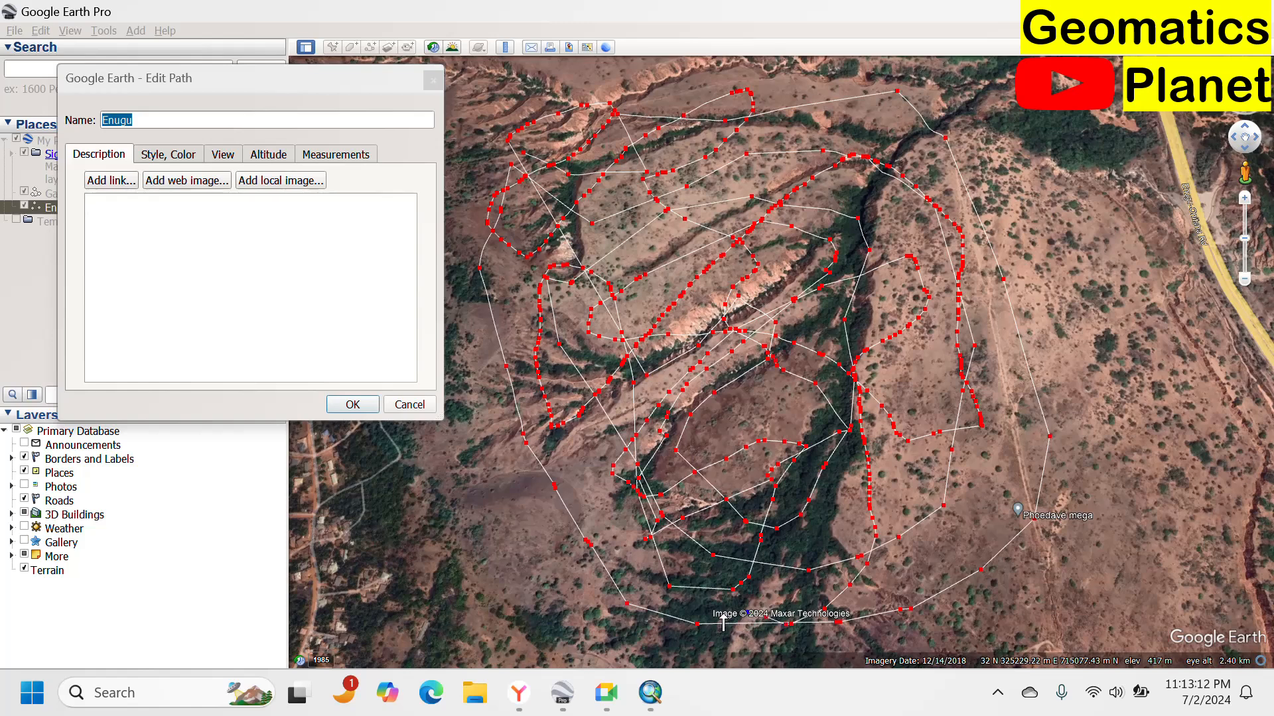
Trace more path vertices along the western gully edges and across the northern rim of the area.
left_click_drag(687, 569, 630, 460)
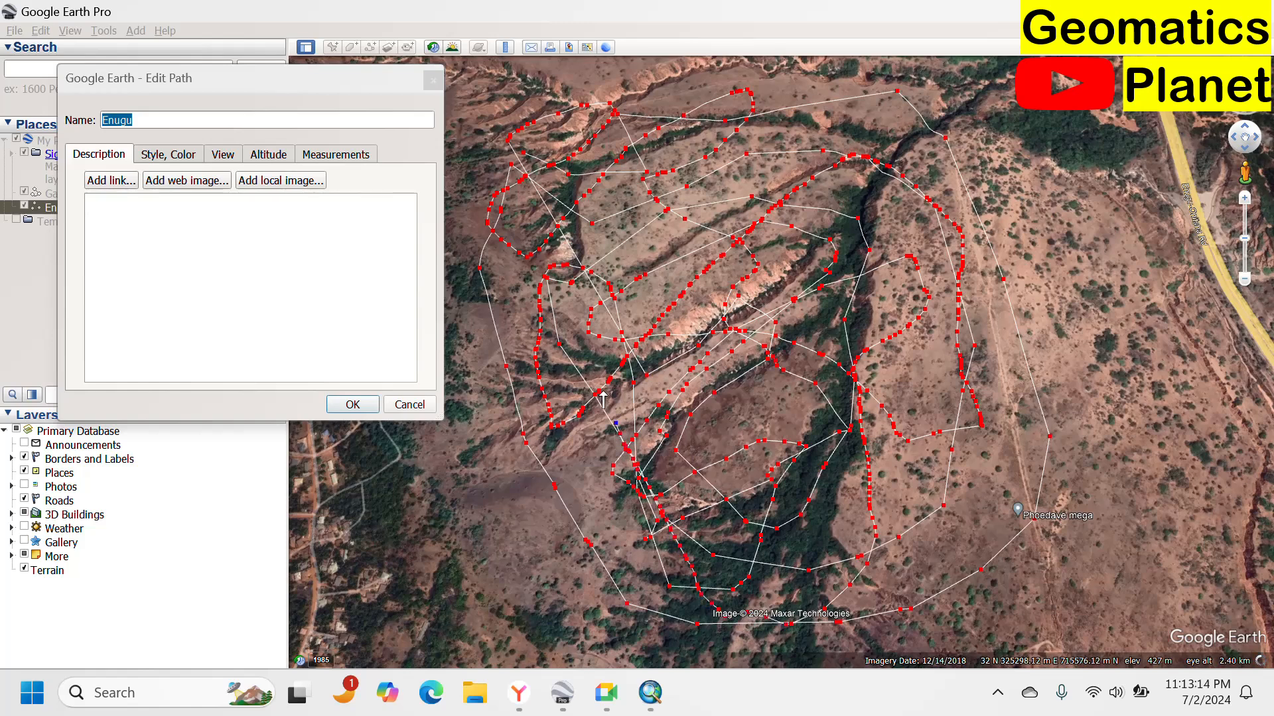
left_click_drag(602, 398, 554, 282)
mouse_move(515, 228)
left_mouse_down()
mouse_move(500, 199)
mouse_move(561, 263)
left_mouse_up()
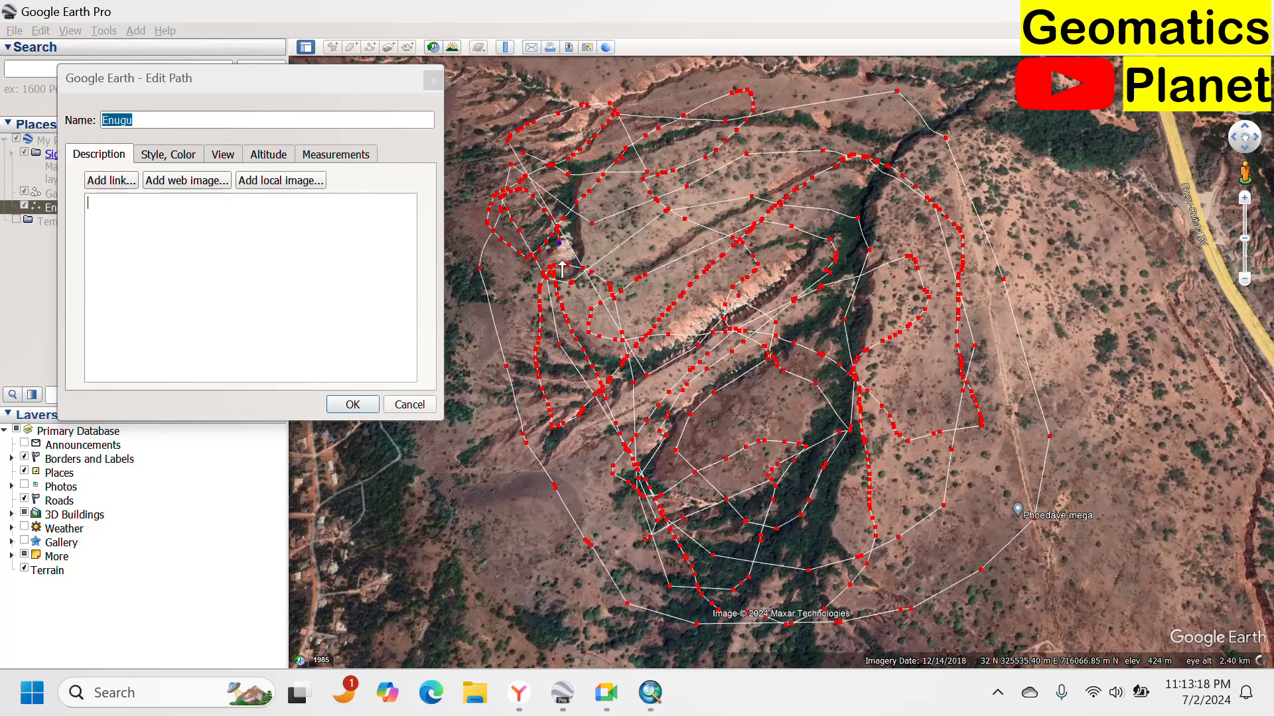
left_click_drag(596, 320, 690, 505)
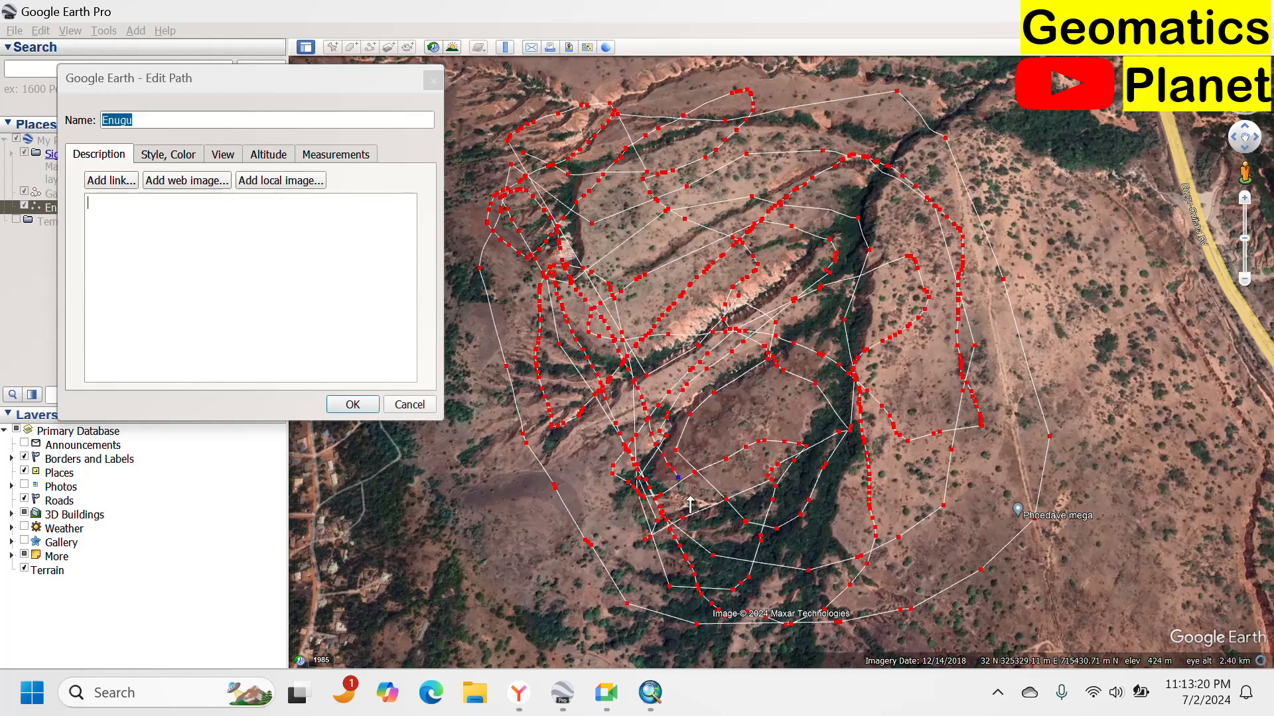
mouse_move(713, 551)
left_mouse_down()
mouse_move(763, 617)
mouse_move(777, 569)
mouse_move(748, 511)
left_mouse_up()
mouse_move(722, 458)
left_mouse_down()
mouse_move(646, 351)
mouse_move(604, 256)
left_mouse_up()
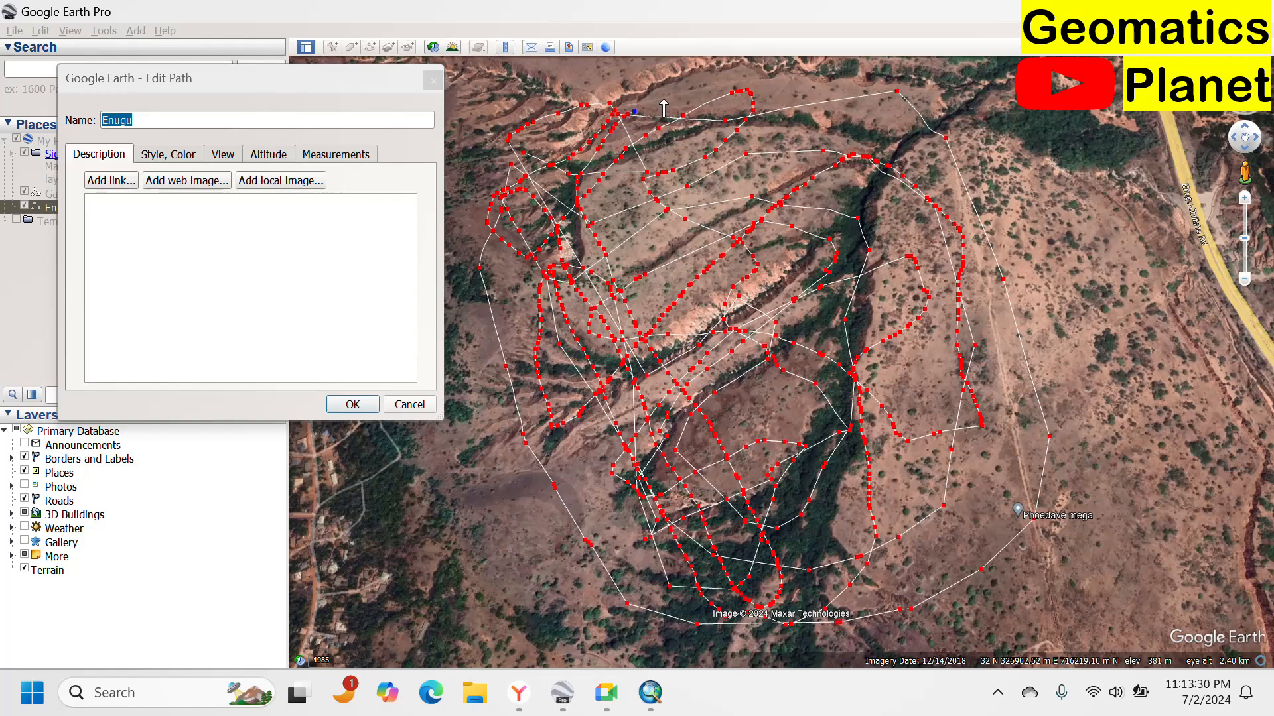
left_click_drag(664, 101, 706, 81)
left_click_drag(825, 90, 859, 114)
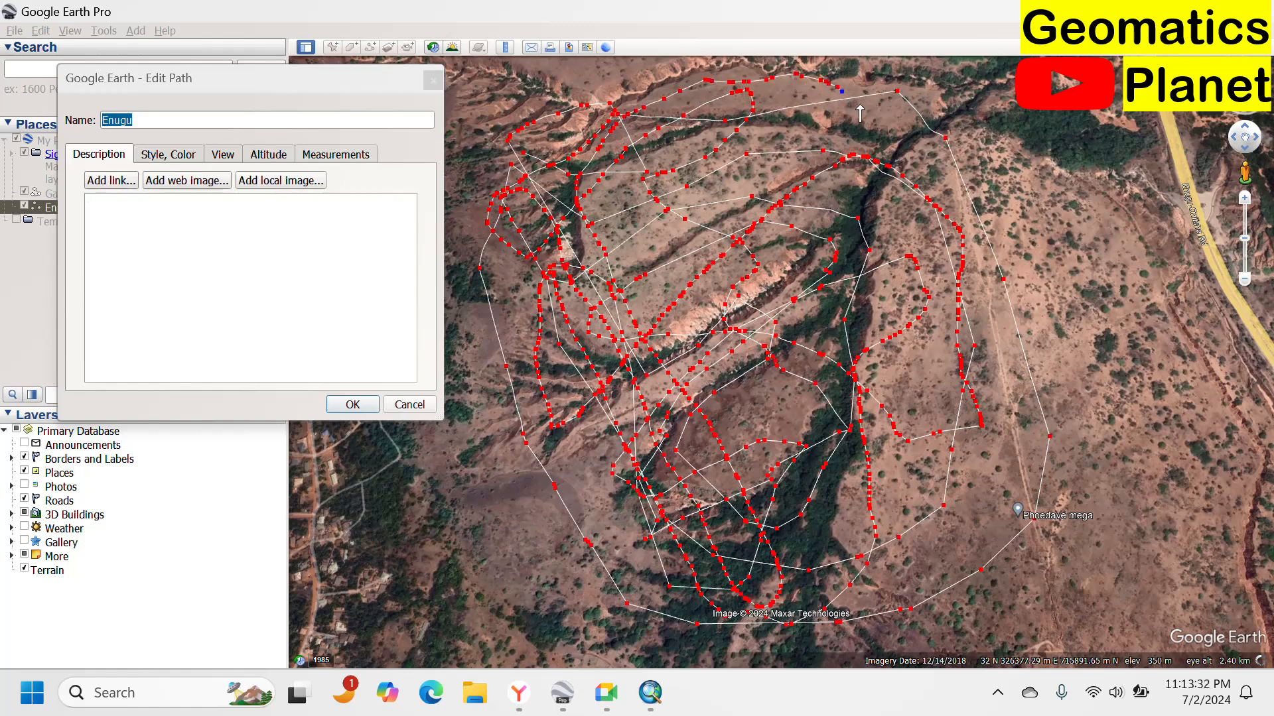
Trace path vertices down the eastern side, around the southern rim and back up toward the central channel.
mouse_move(931, 188)
left_mouse_down()
mouse_move(970, 262)
mouse_move(999, 368)
left_mouse_up()
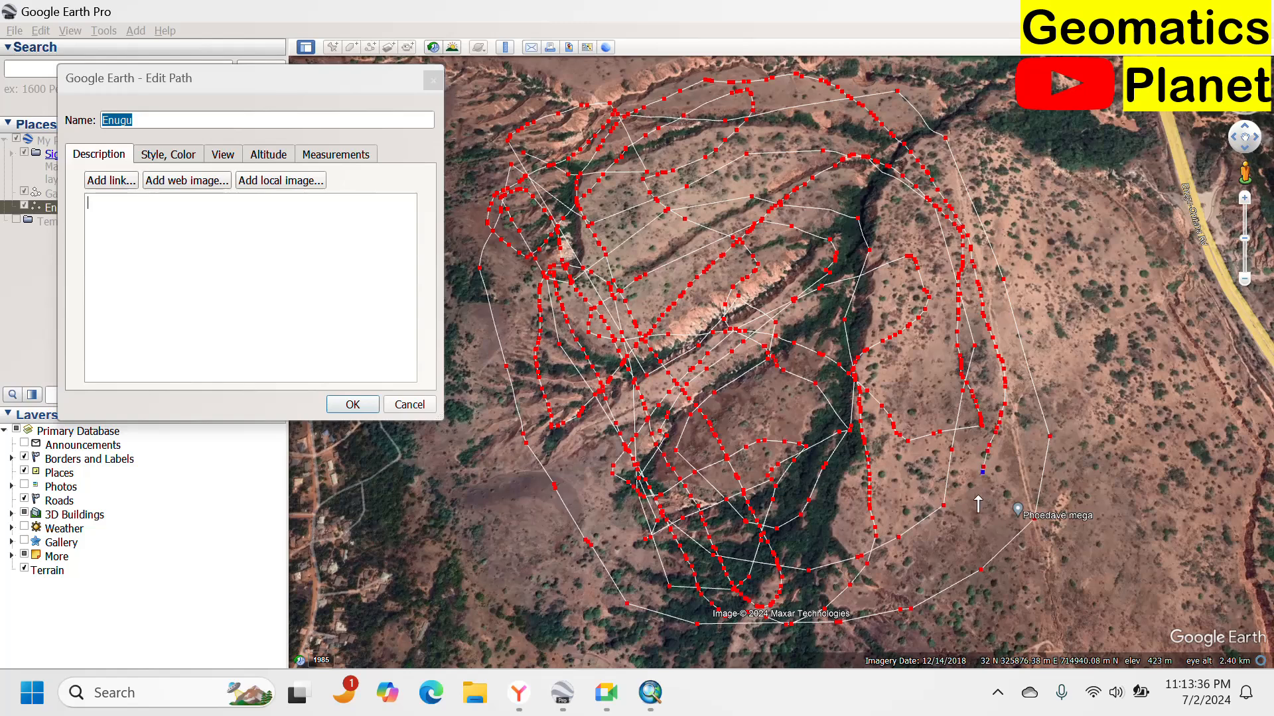
left_click_drag(978, 505, 967, 542)
left_click_drag(839, 556, 816, 517)
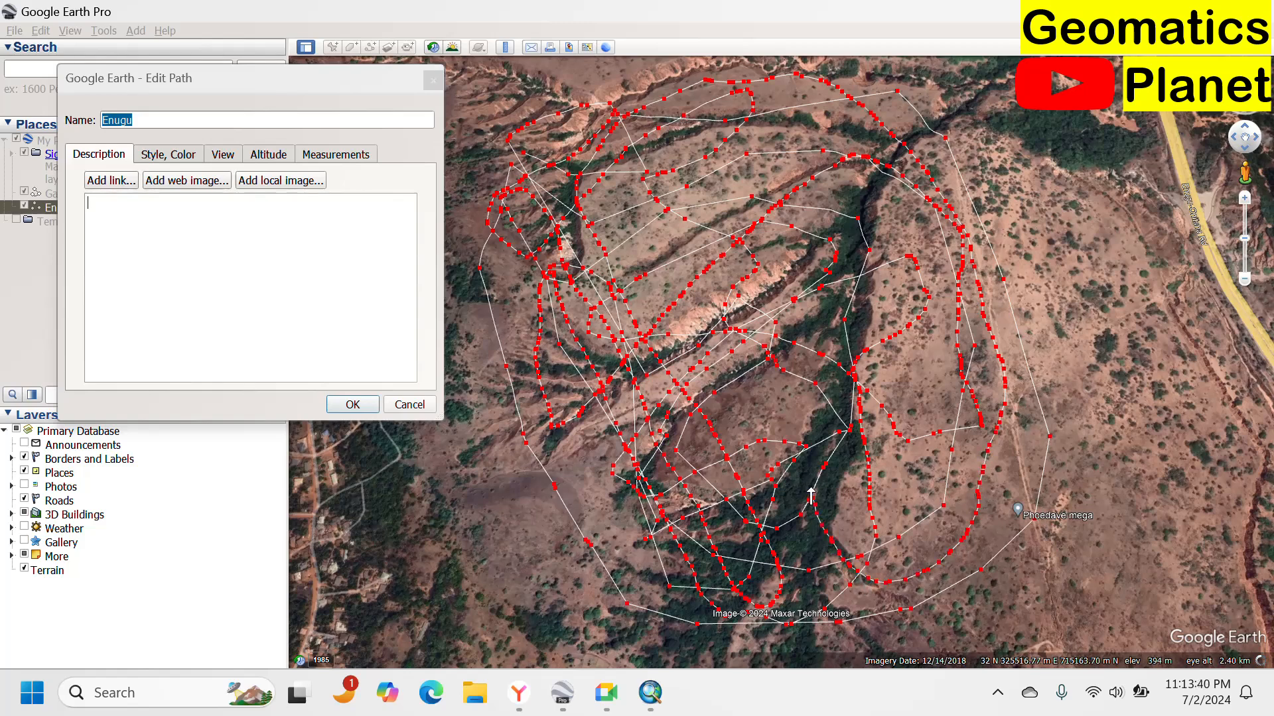
left_click_drag(831, 419, 811, 364)
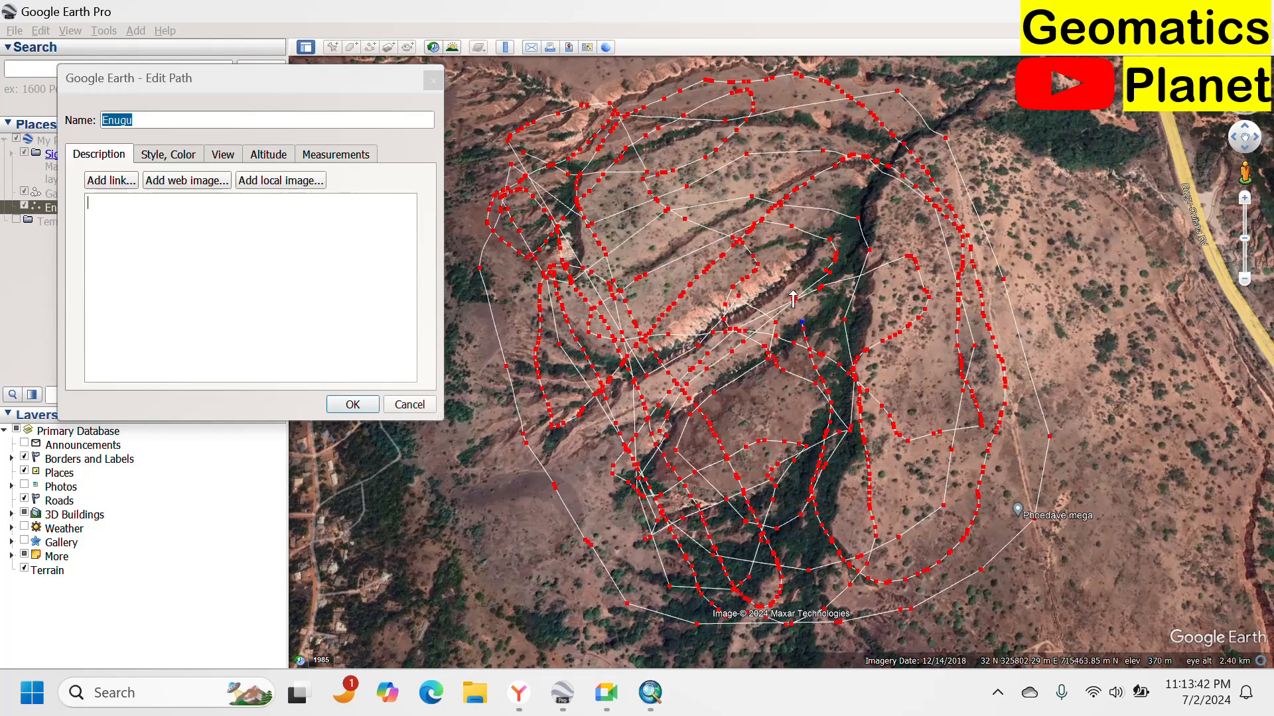
mouse_move(793, 300)
left_mouse_down()
mouse_move(721, 169)
mouse_move(681, 164)
mouse_move(633, 232)
mouse_move(672, 296)
left_mouse_up()
left_click_drag(691, 340, 778, 457)
left_click_drag(789, 547, 807, 608)
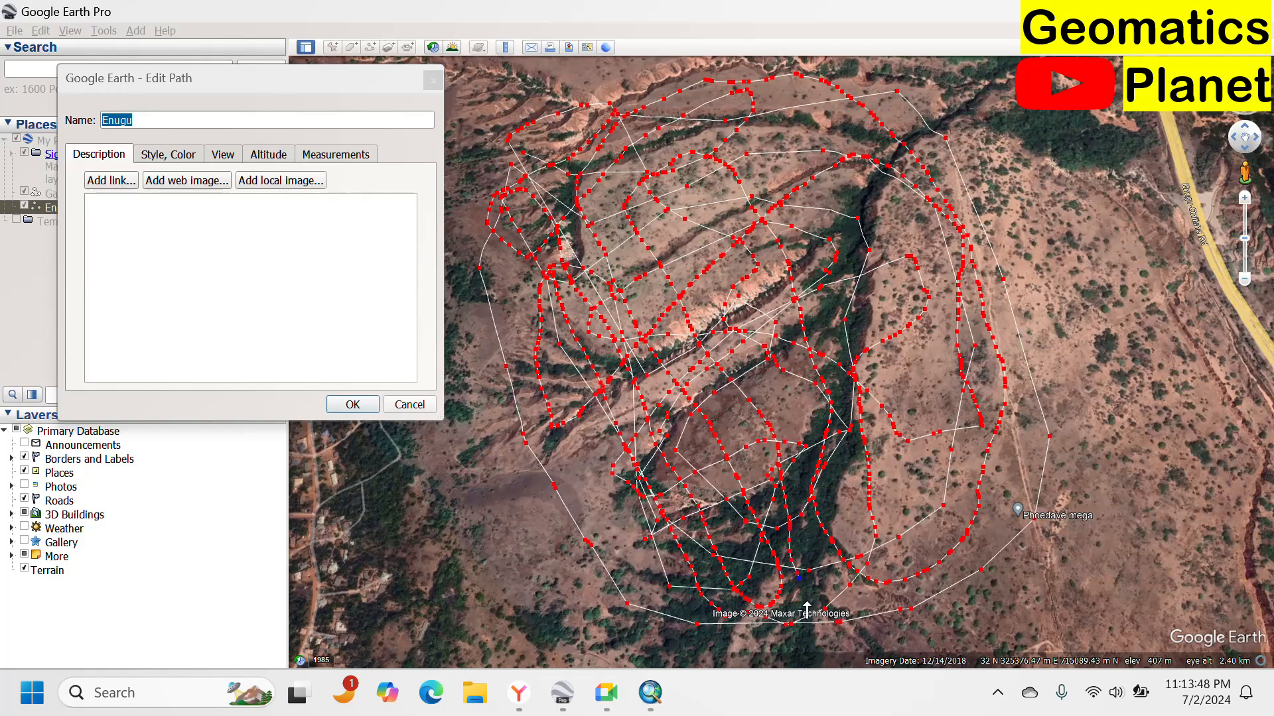
left_click_drag(892, 590, 908, 583)
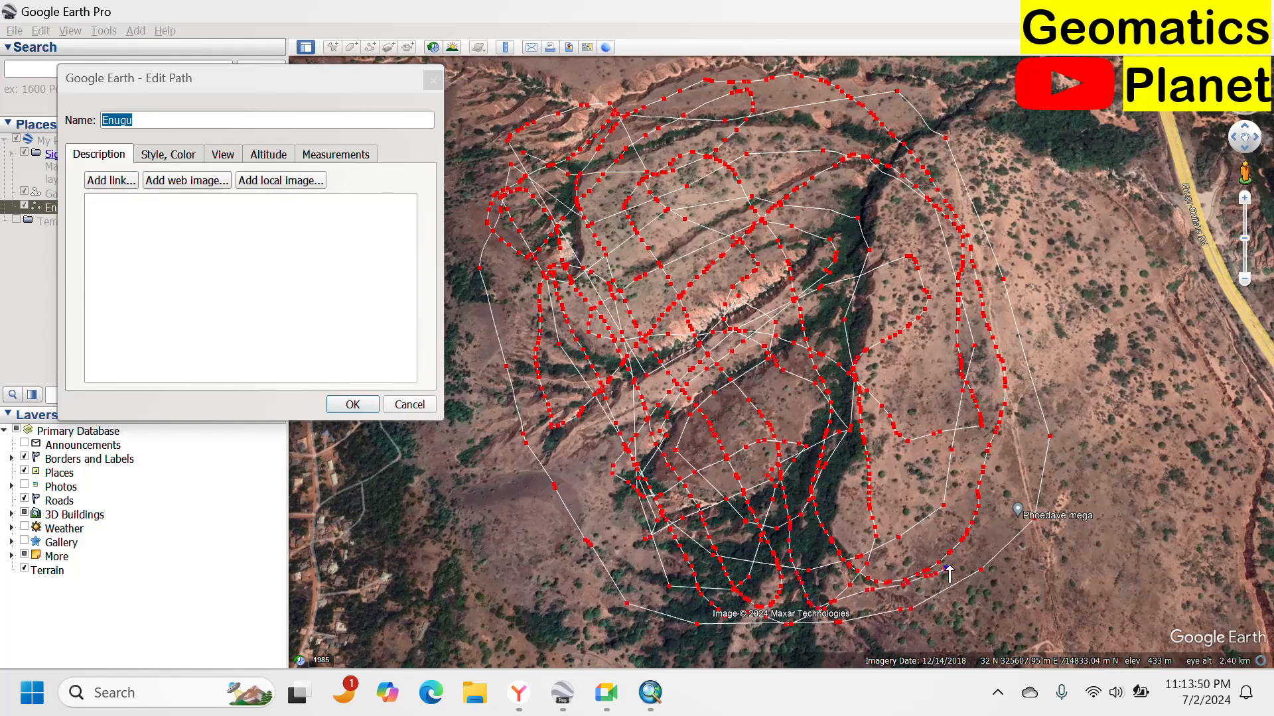
left_click_drag(1010, 517, 1038, 442)
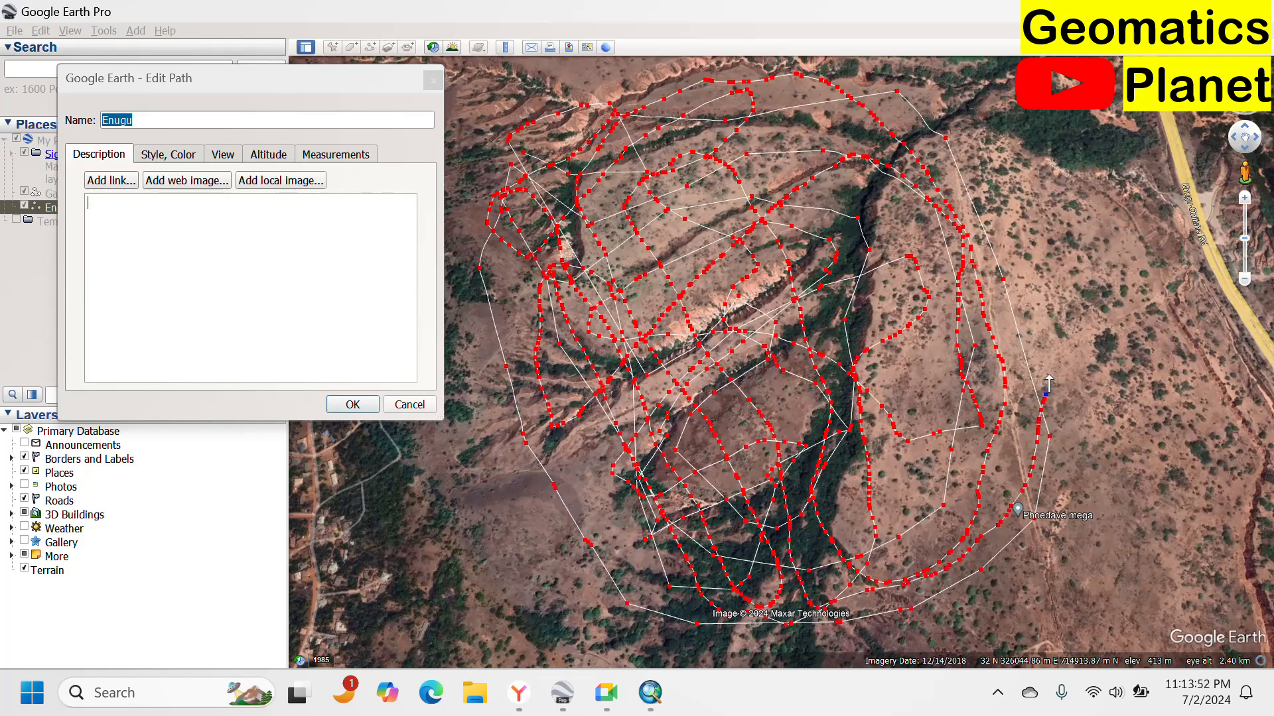
left_click_drag(1048, 383, 1022, 309)
mouse_move(979, 205)
left_mouse_down()
mouse_move(960, 169)
mouse_move(870, 244)
left_mouse_up()
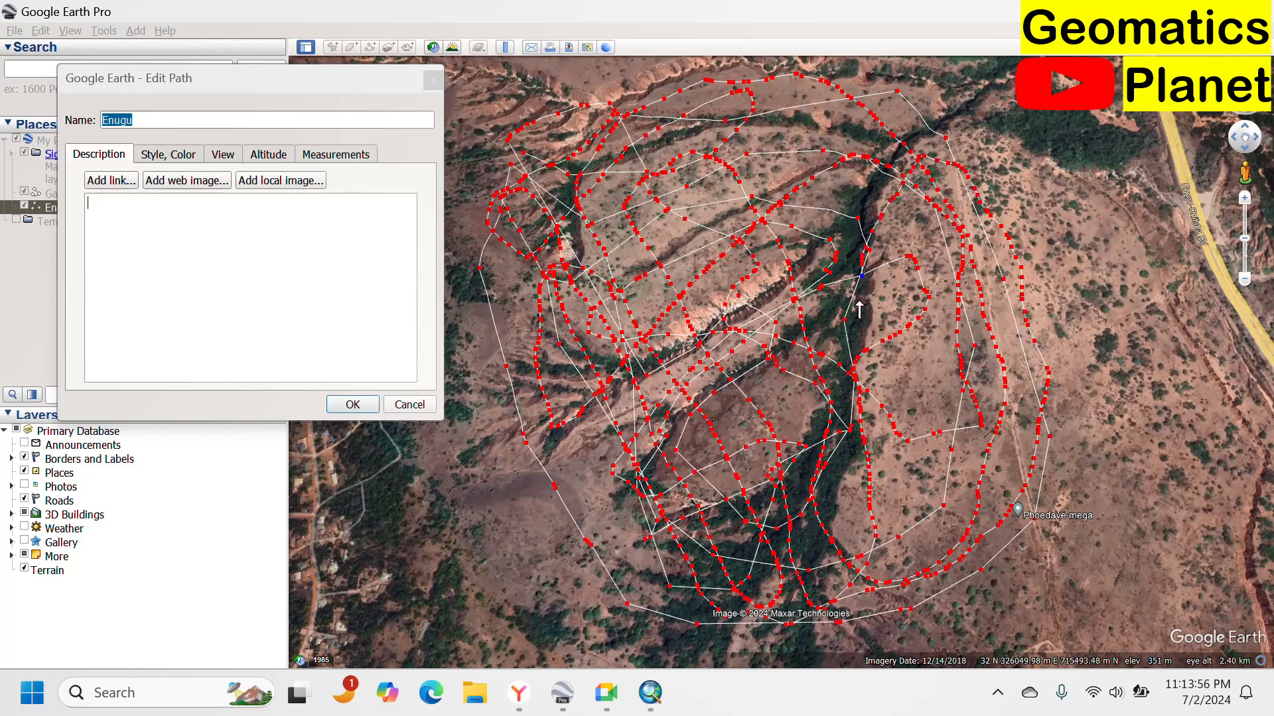
Draw long traced strokes of vertices crossing the gully area between its western and eastern sides.
mouse_move(859, 307)
left_mouse_down()
mouse_move(796, 404)
mouse_move(660, 507)
mouse_move(597, 528)
mouse_move(556, 479)
mouse_move(580, 457)
left_mouse_up()
mouse_move(597, 538)
left_mouse_down()
mouse_move(651, 586)
mouse_move(810, 524)
mouse_move(878, 484)
mouse_move(946, 398)
left_mouse_up()
mouse_move(906, 264)
left_mouse_down()
mouse_move(846, 201)
mouse_move(748, 159)
mouse_move(675, 161)
mouse_move(551, 237)
mouse_move(517, 367)
left_mouse_up()
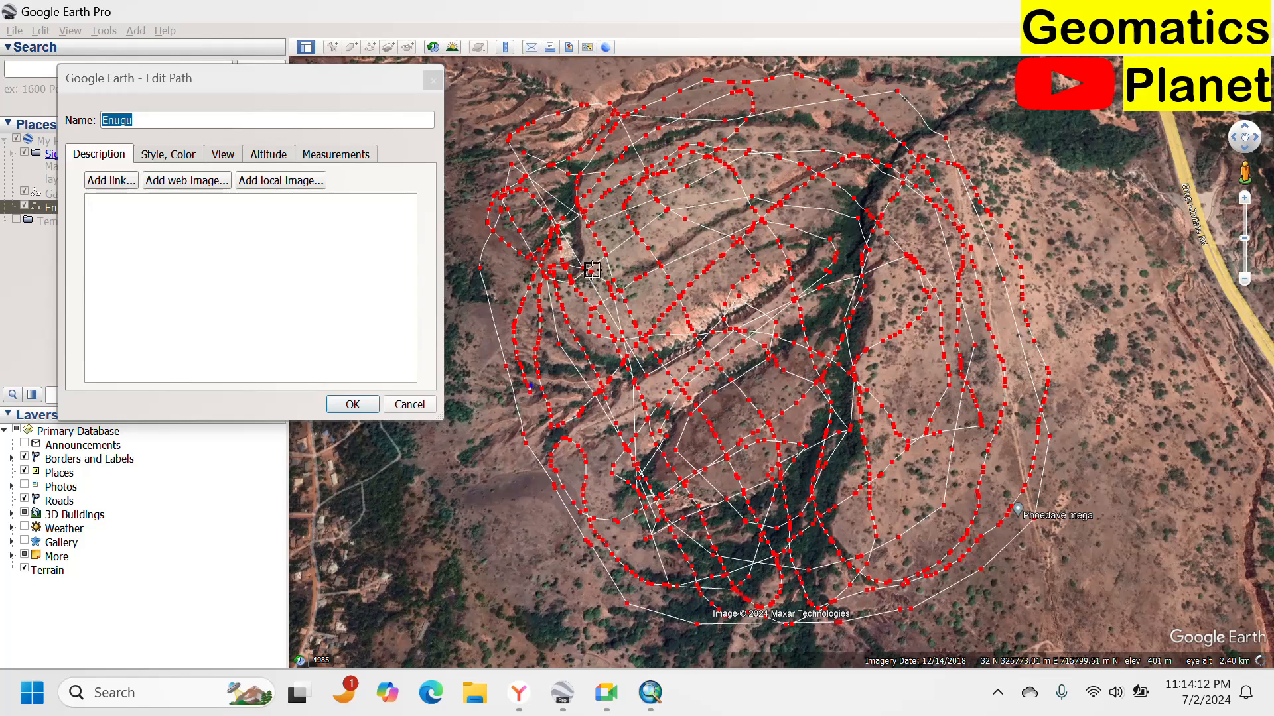
Add single path vertices zigzagging across the eastern gully slopes and down to the southern rim.
left_click(725, 211)
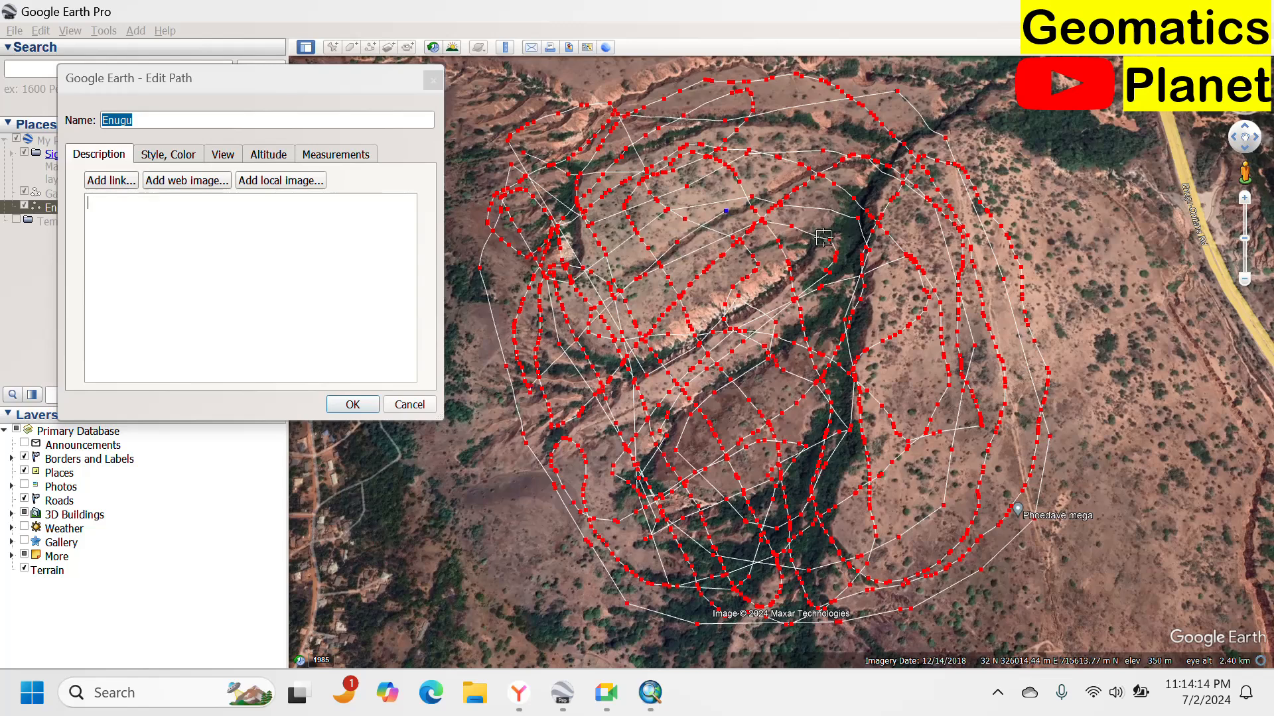
left_click(824, 239)
left_click(862, 273)
left_click(932, 327)
left_click(915, 382)
left_click(875, 338)
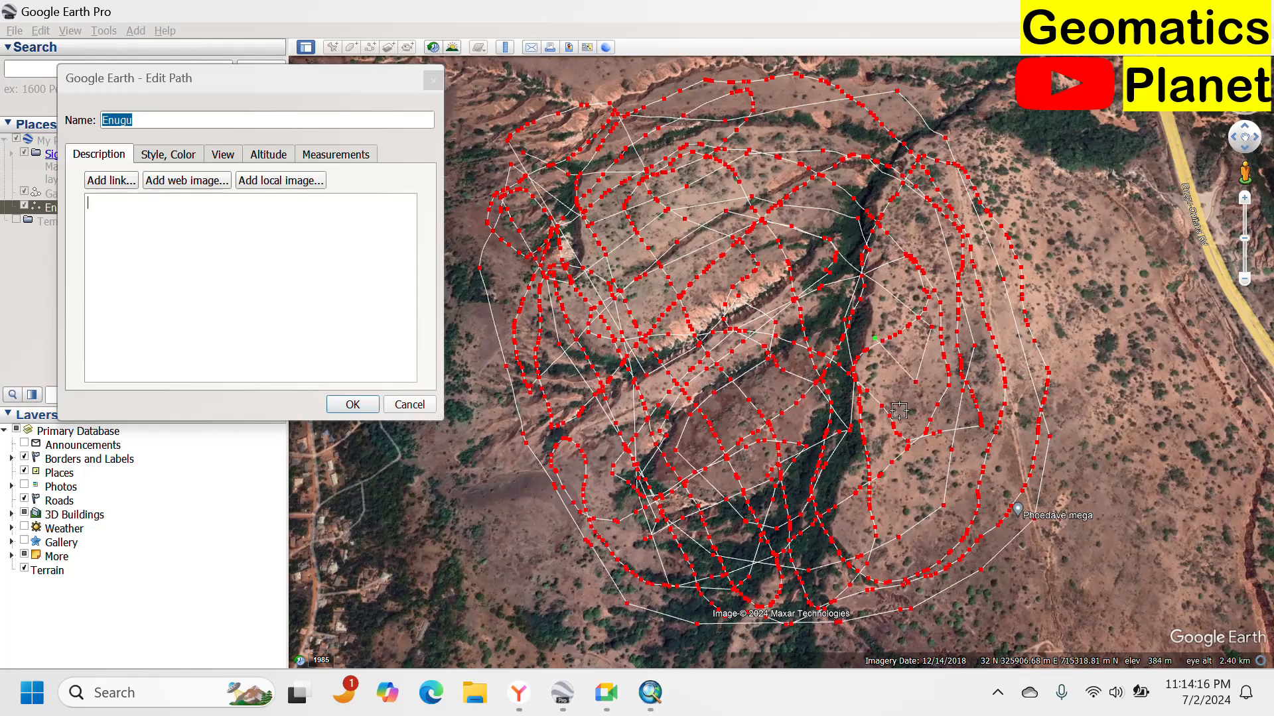
left_click(899, 411)
left_click(1004, 541)
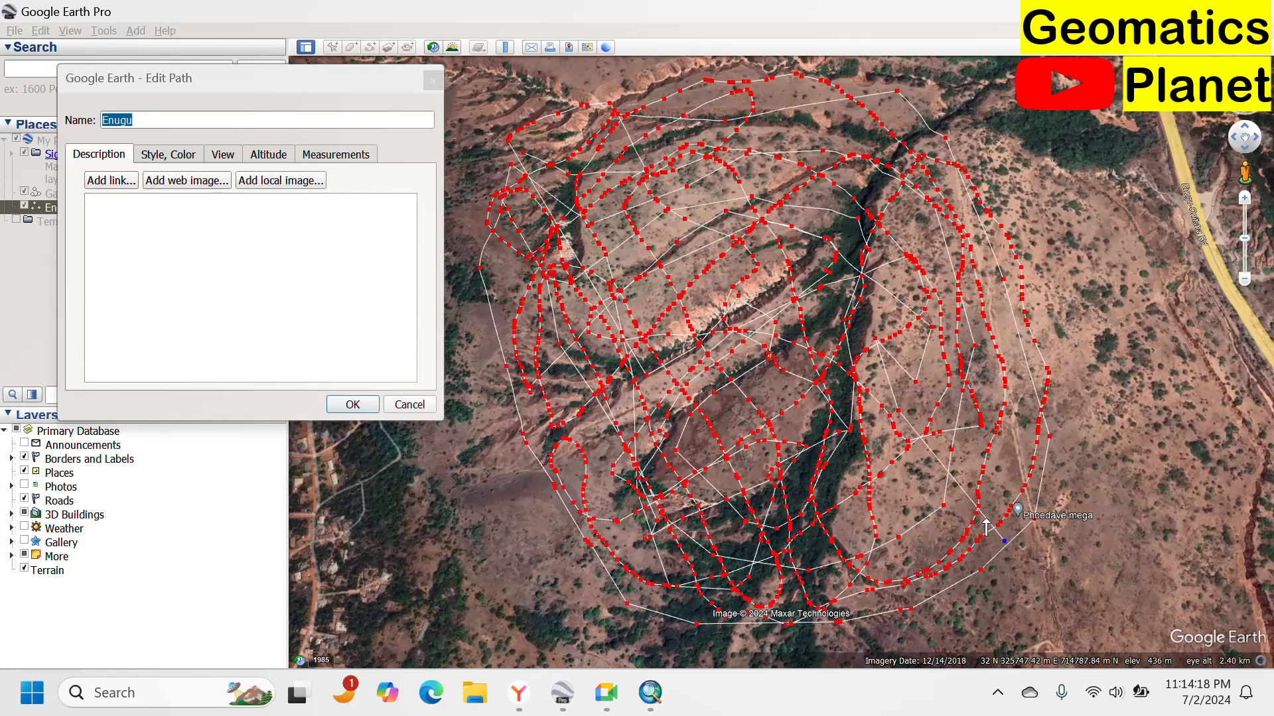
left_click(869, 462)
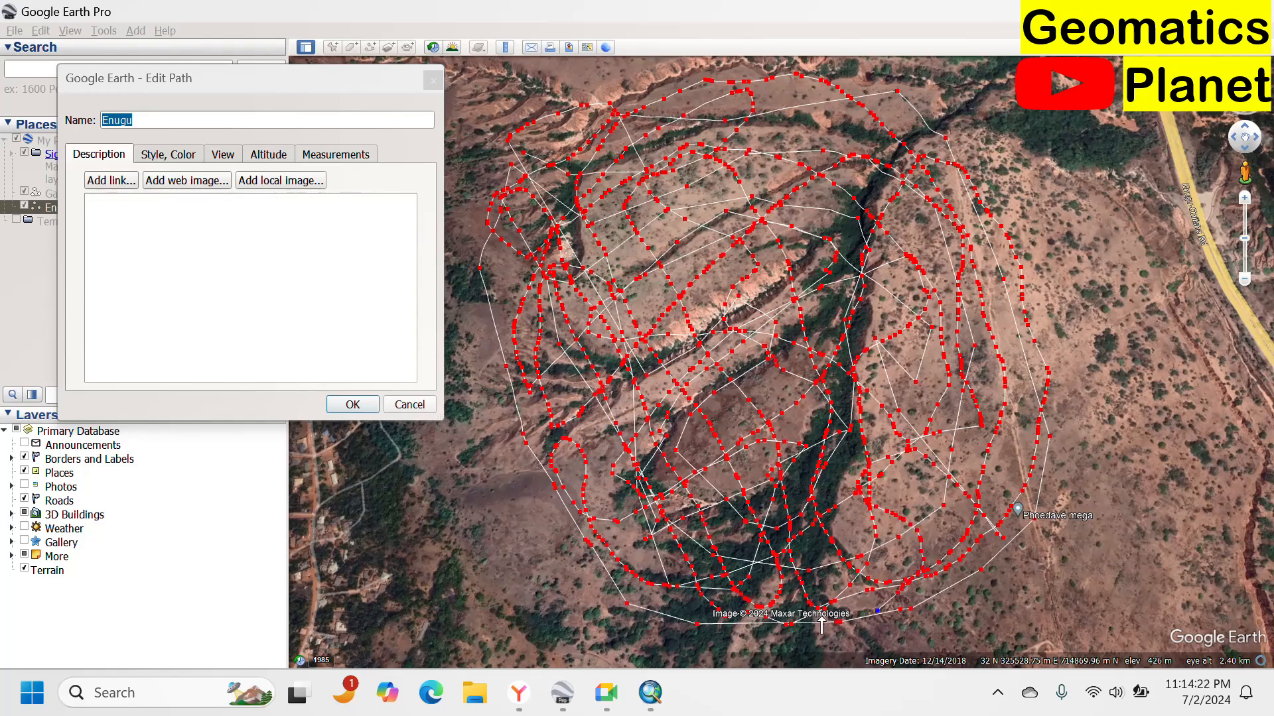
left_click(784, 474)
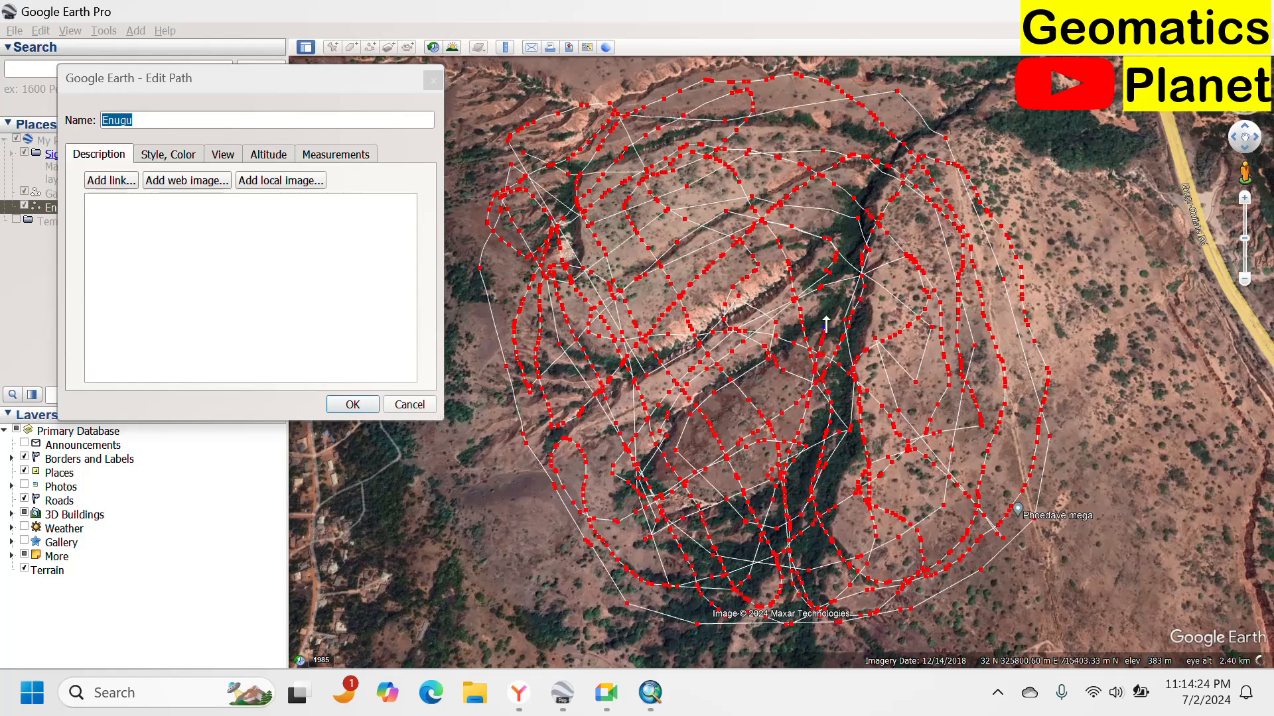
Add further single path vertices crossing the central and northern parts of the gully area.
left_click(820, 246)
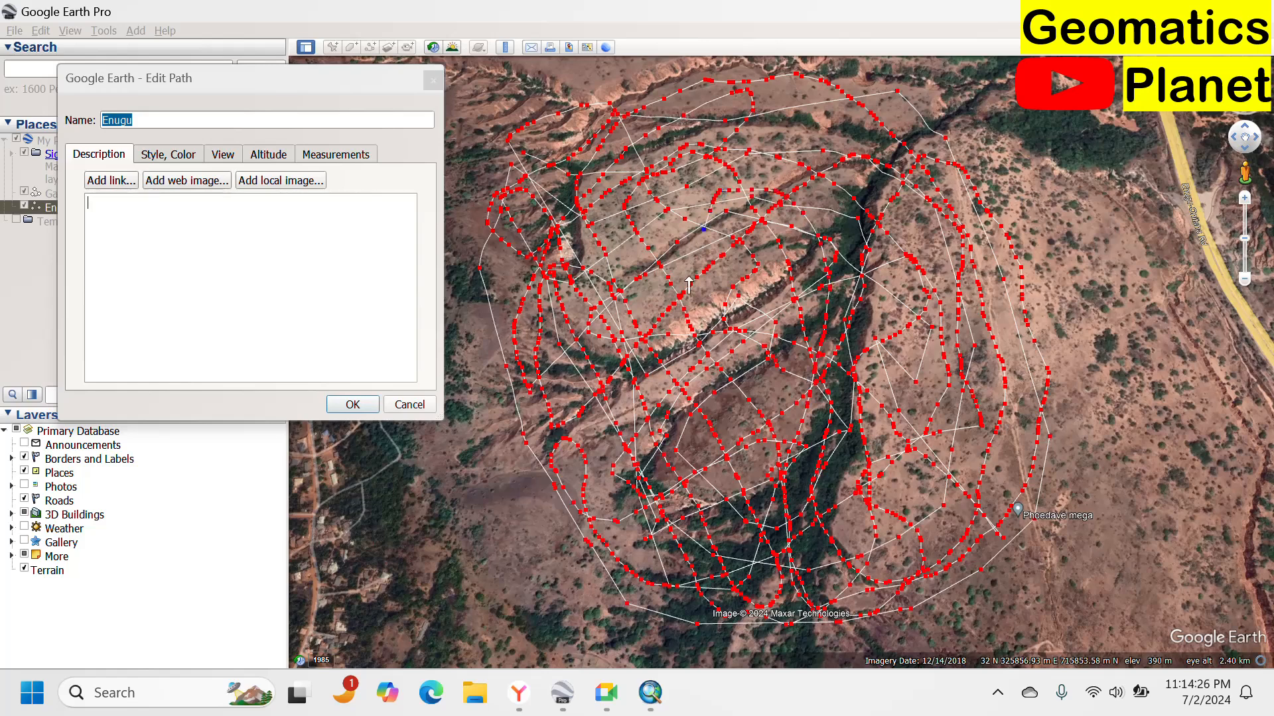
left_click(755, 364)
left_click(842, 274)
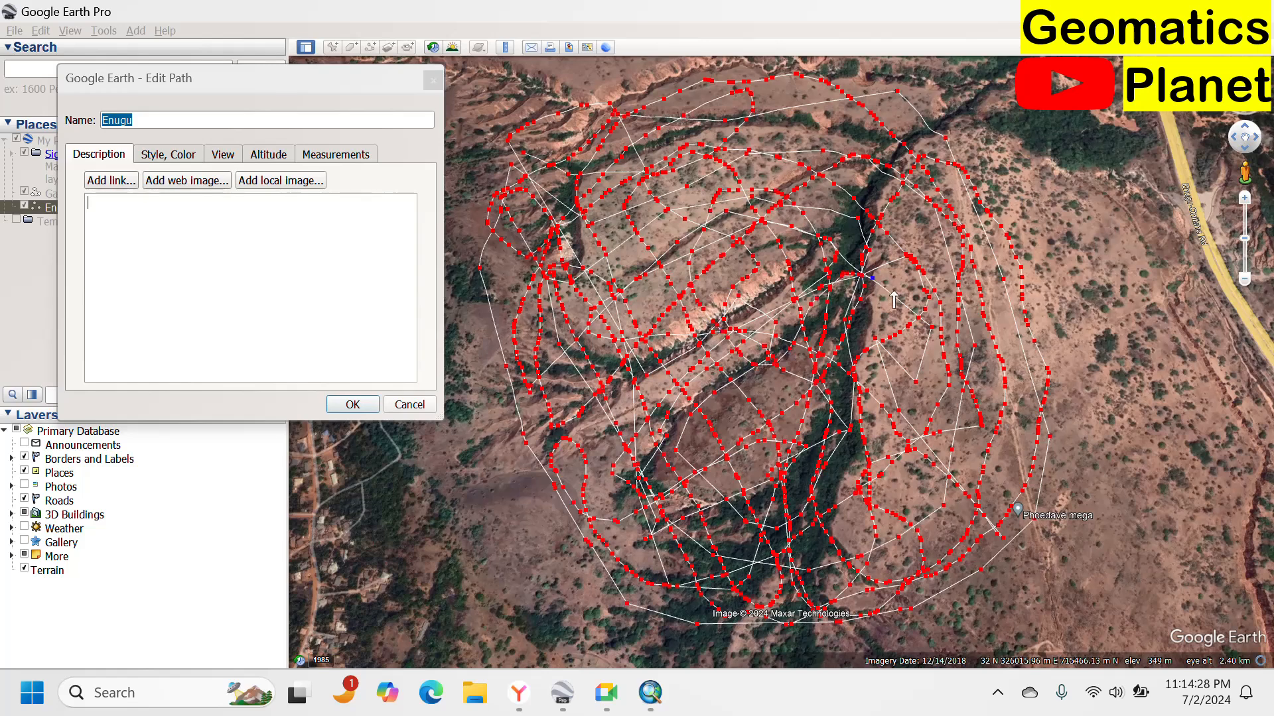
left_click(963, 343)
left_click(698, 401)
left_click(738, 344)
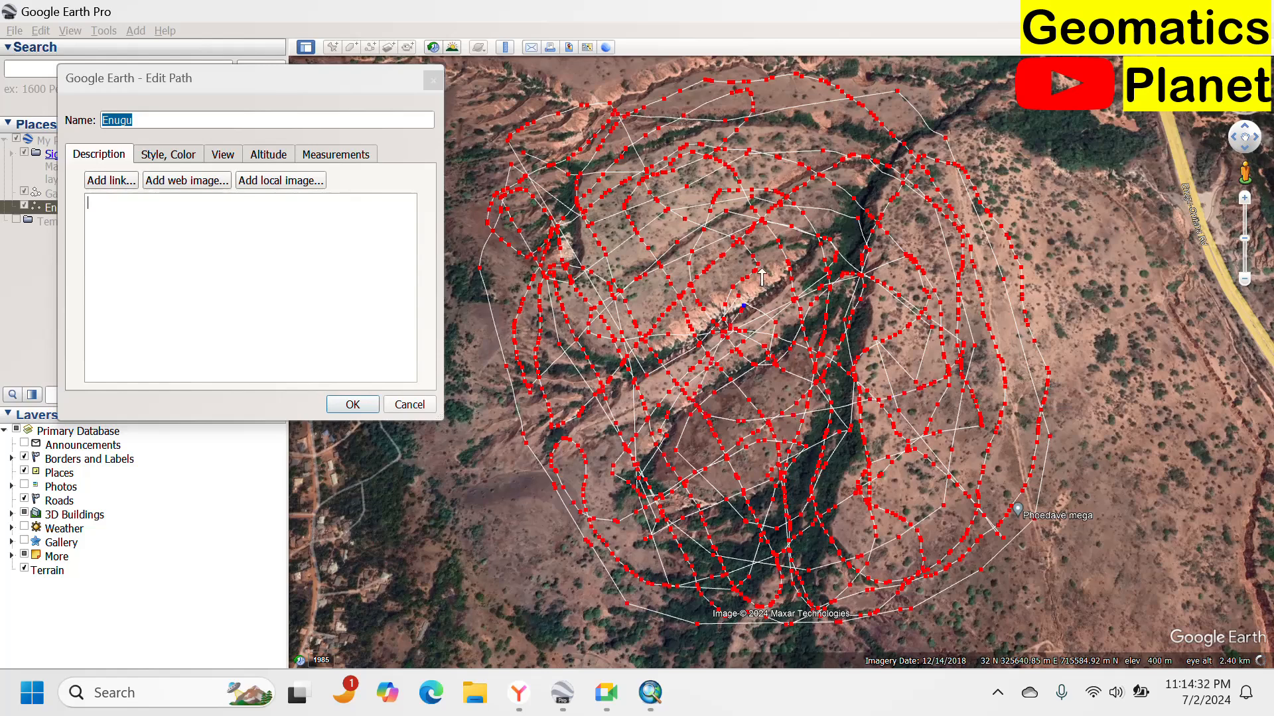
left_click(728, 215)
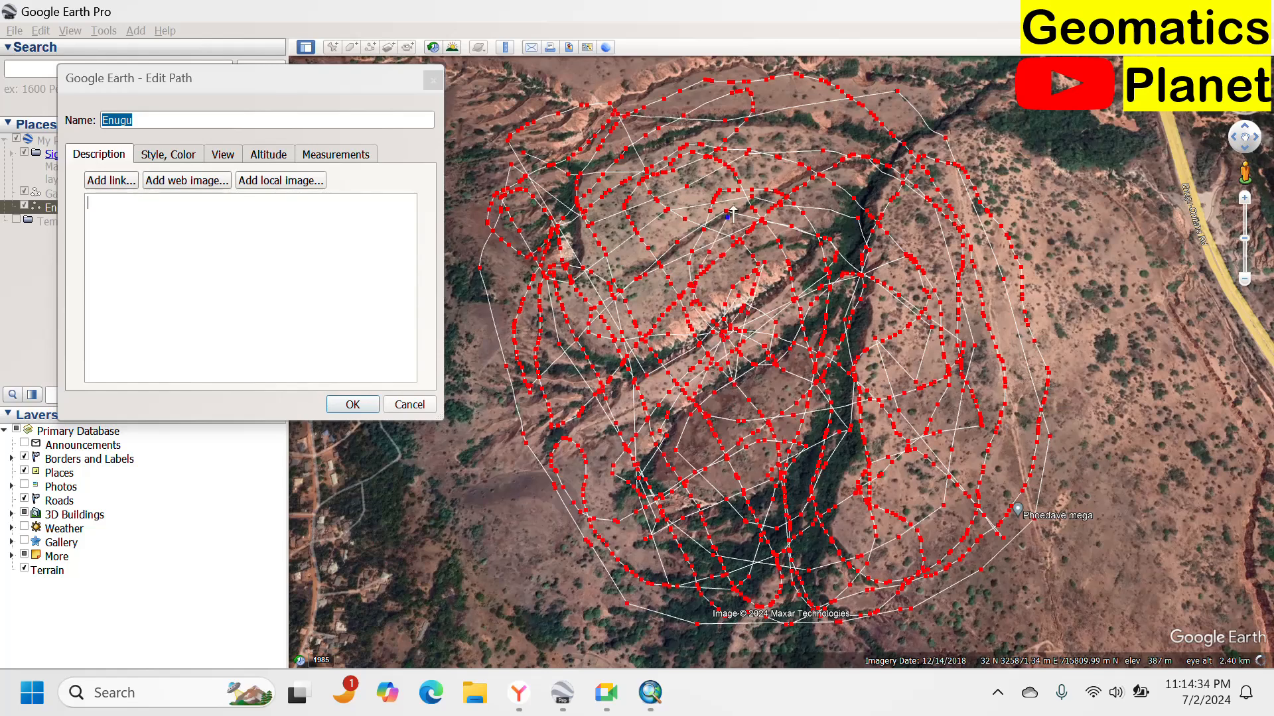
left_click(790, 178)
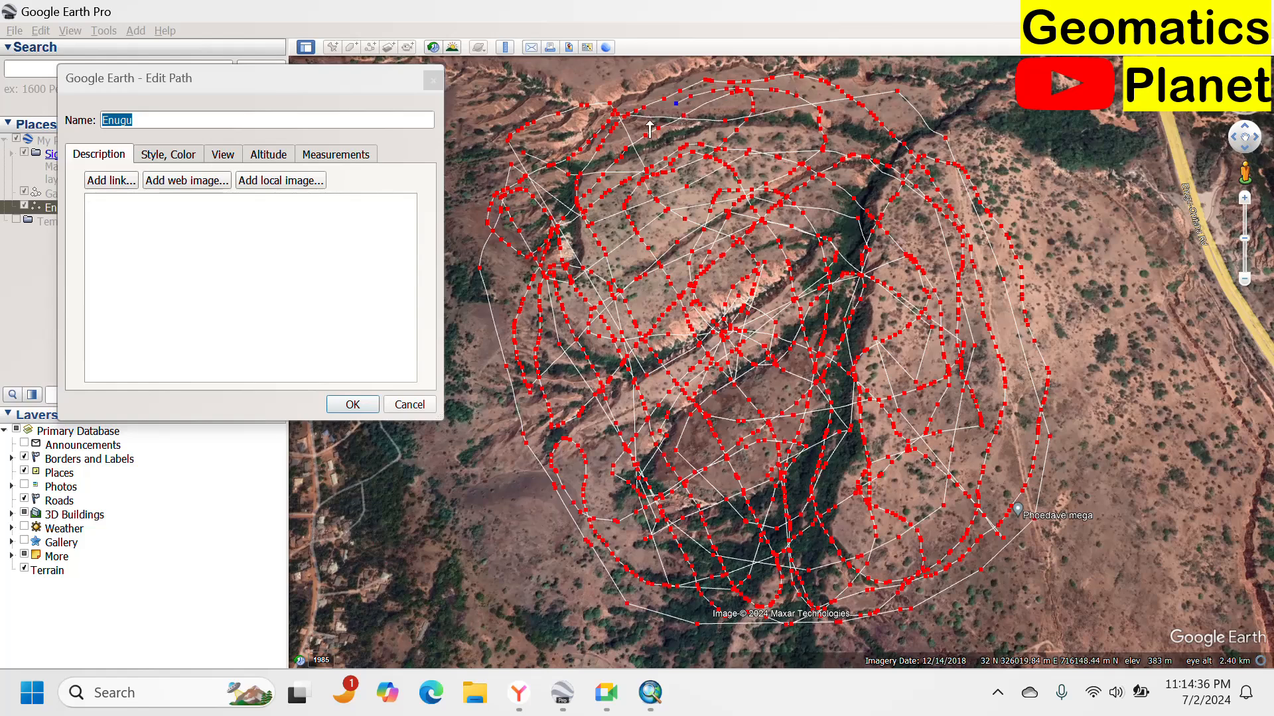
left_click(658, 242)
left_click(787, 241)
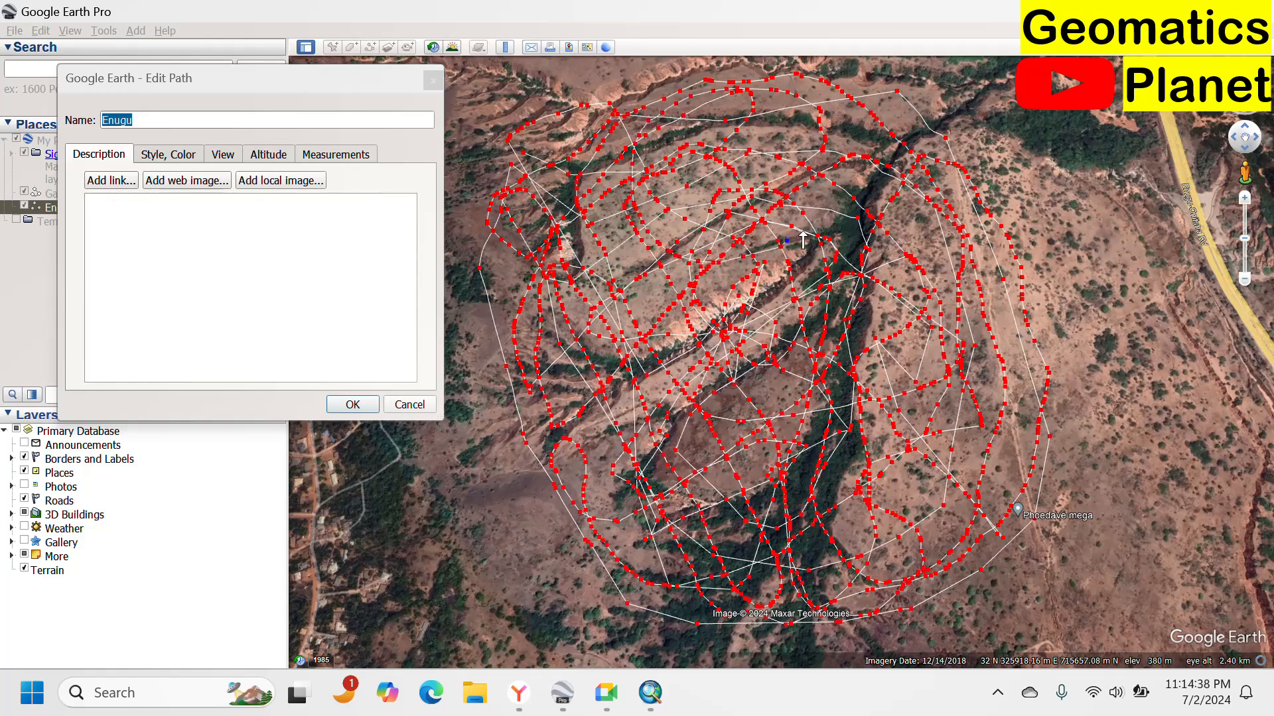
left_click(882, 144)
Trace final short vertex strokes through the central gully channel in the middle of the area.
left_click_drag(934, 170, 895, 231)
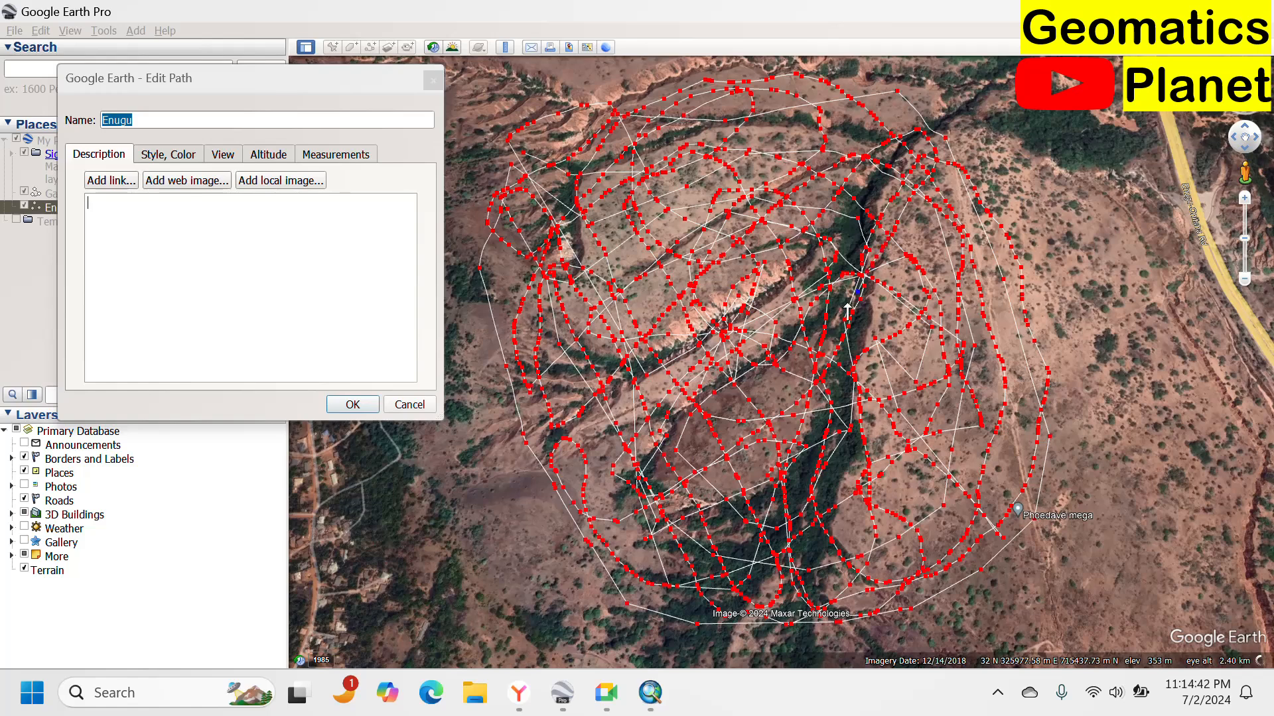
left_click_drag(799, 362, 656, 476)
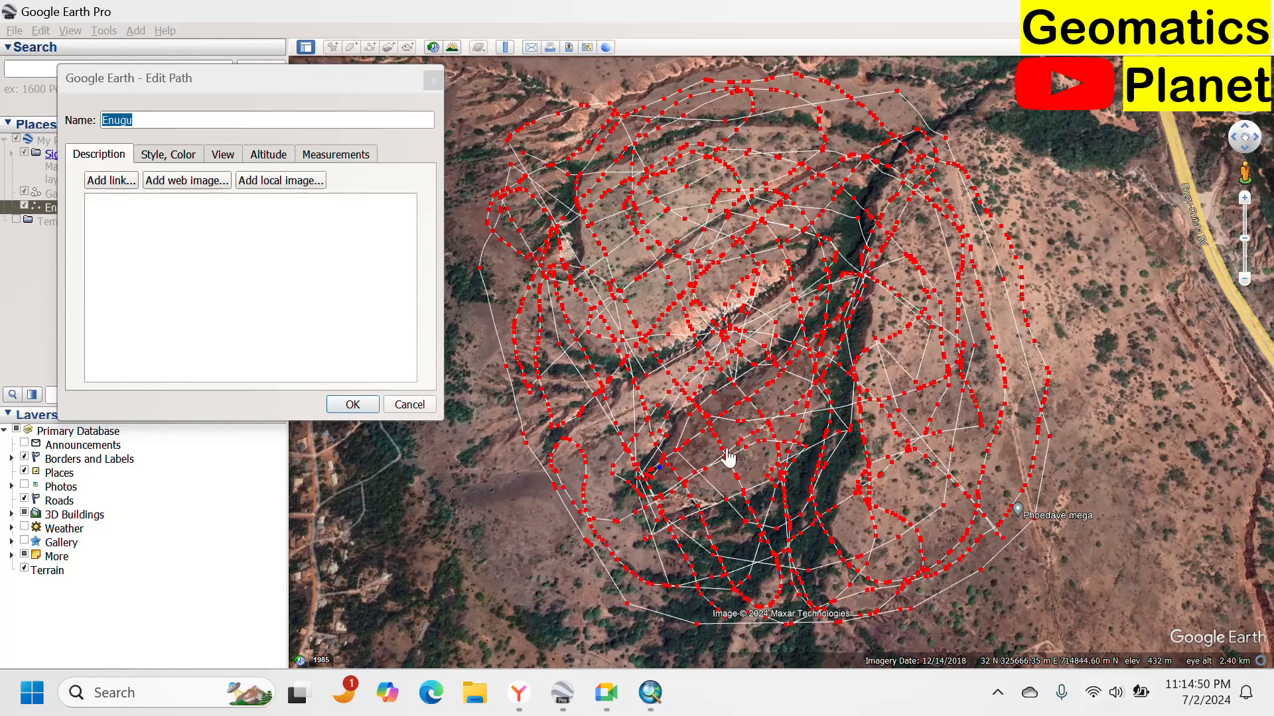
mouse_move(702, 454)
left_mouse_down()
mouse_move(741, 412)
mouse_move(738, 360)
left_mouse_up()
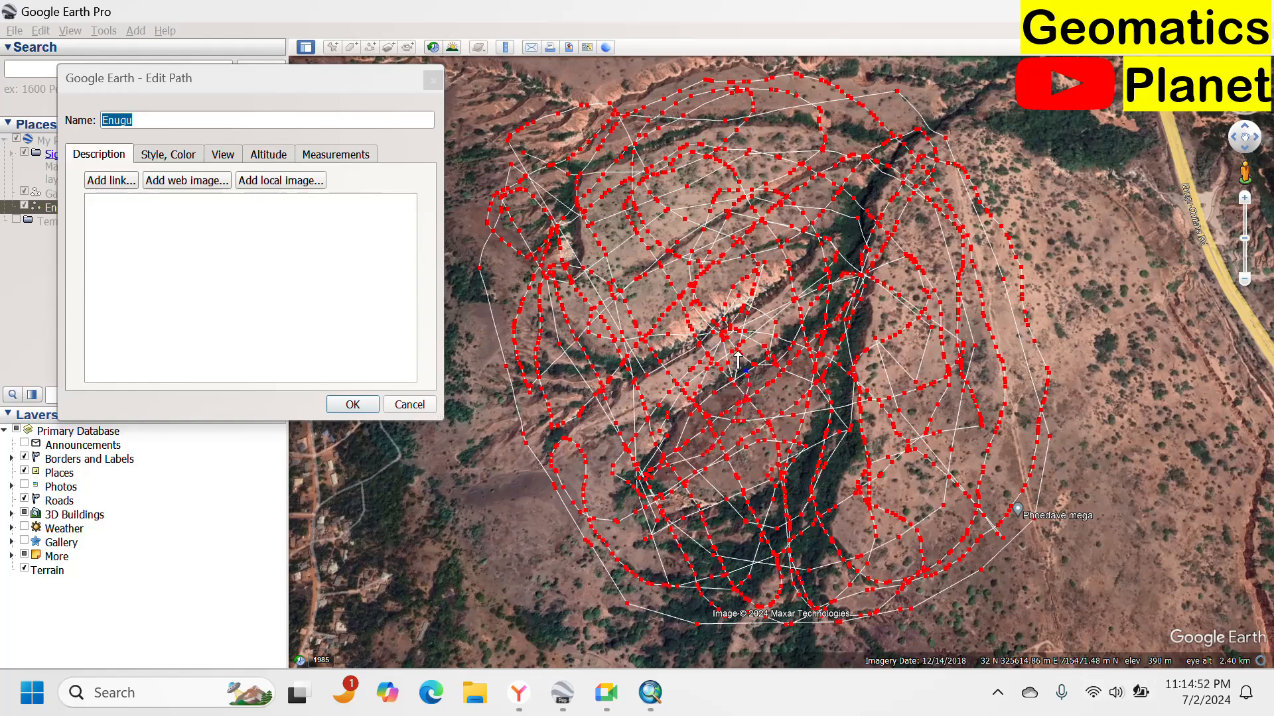
left_click_drag(741, 305, 757, 272)
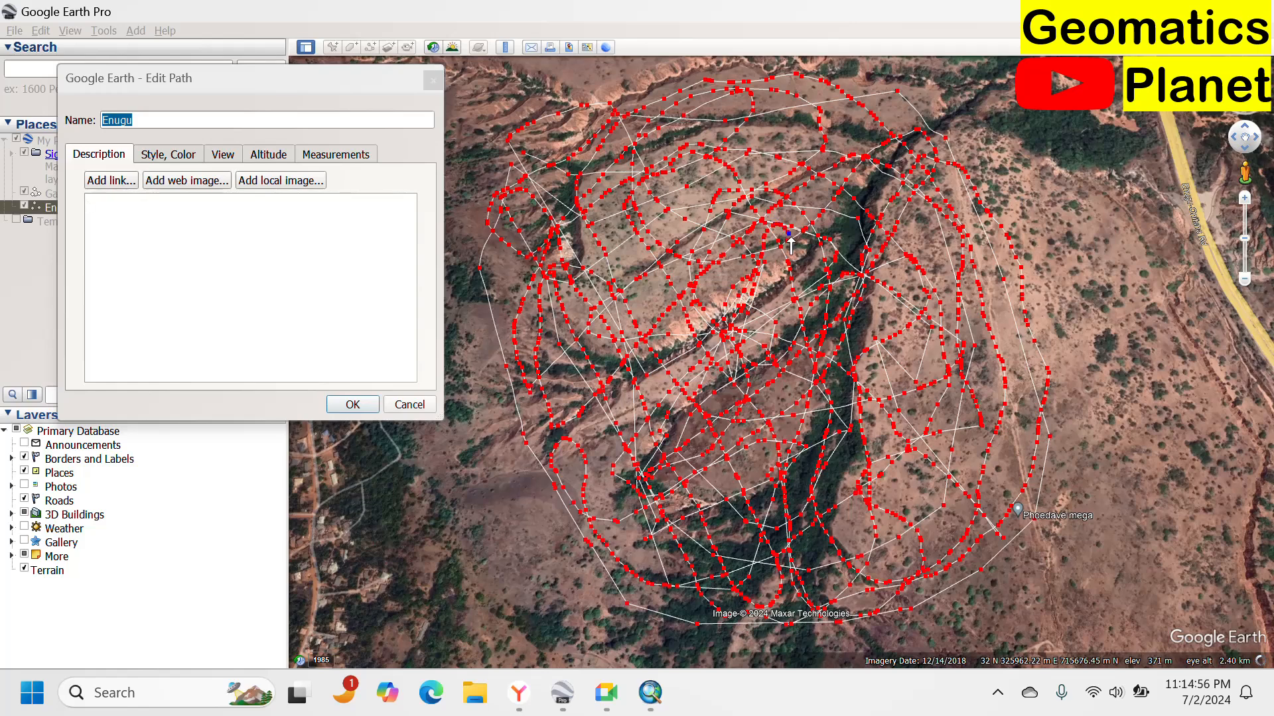
left_click_drag(790, 239, 797, 250)
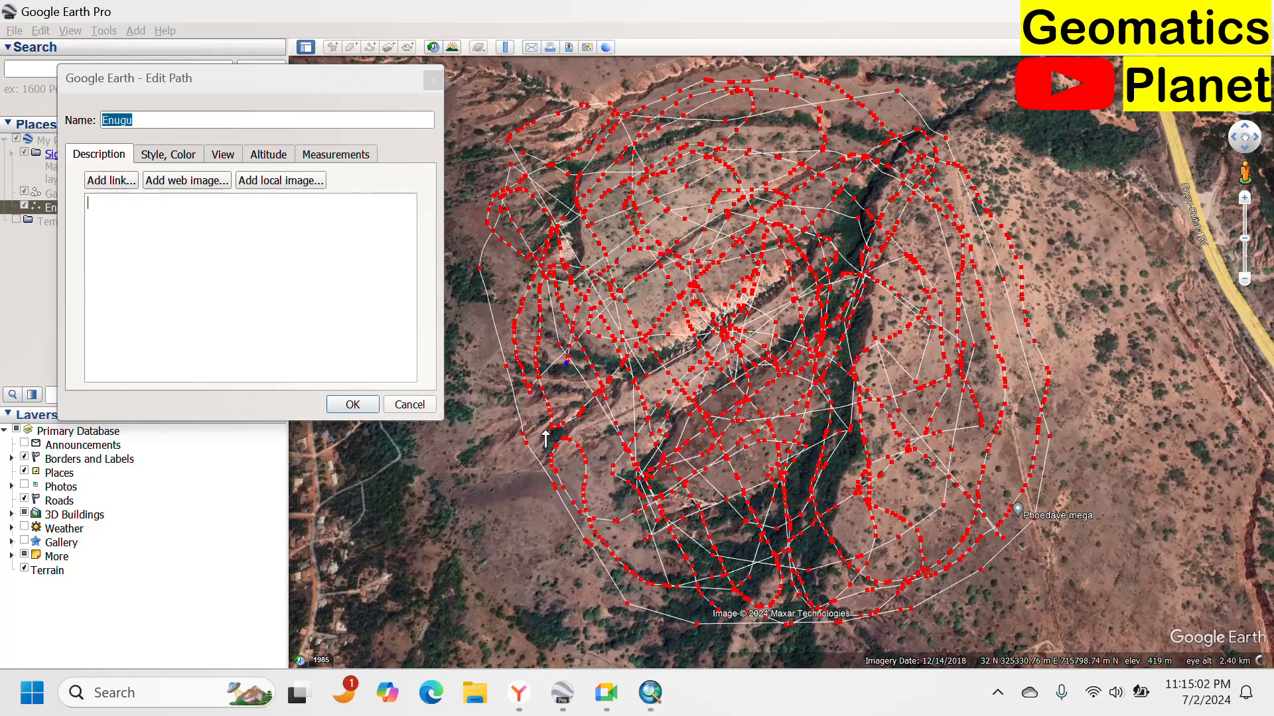
Add path vertices from the southwestern rim across to the eastern gully slopes and back toward the center.
left_click(539, 451)
left_click(597, 523)
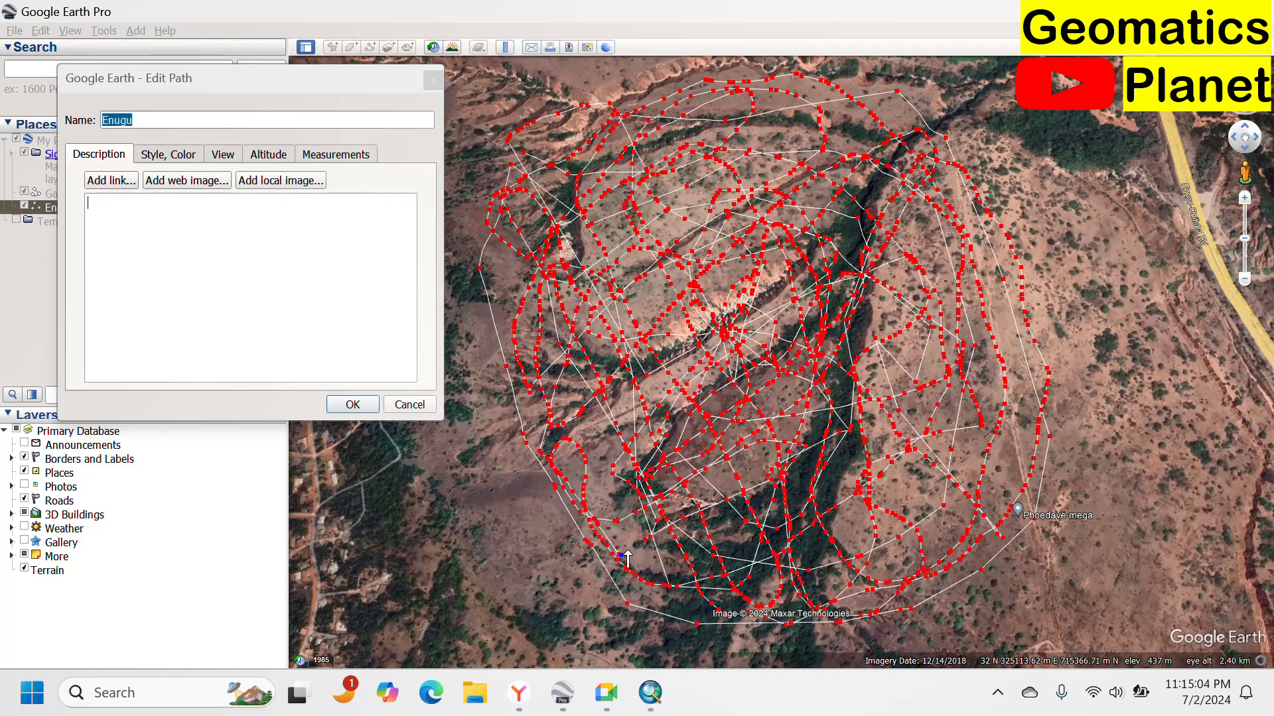
mouse_move(678, 532)
left_mouse_down()
mouse_move(802, 542)
mouse_move(961, 485)
mouse_move(992, 442)
left_mouse_up()
left_click_drag(1019, 391, 987, 308)
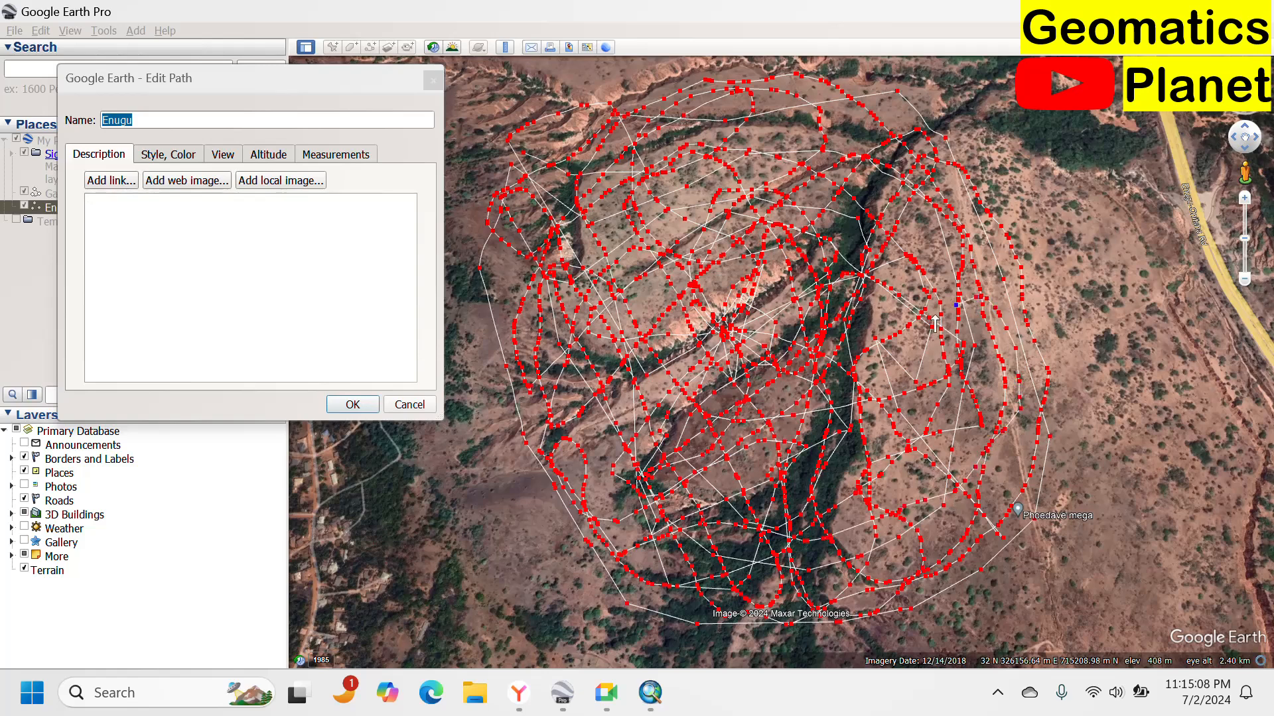
mouse_move(917, 374)
left_mouse_down()
mouse_move(944, 427)
mouse_move(989, 470)
left_mouse_up()
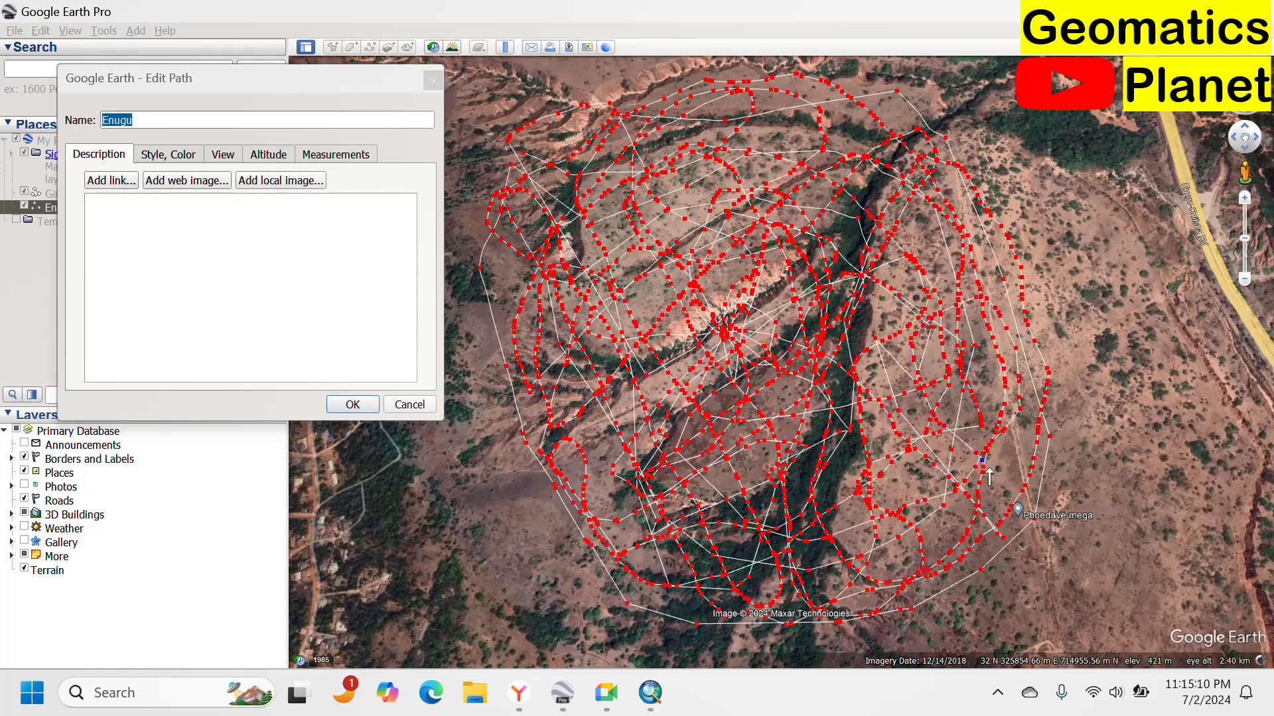
Trace vertex strokes from the southeastern slope up to the northern rim and down the western side.
mouse_move(999, 554)
left_mouse_down()
mouse_move(958, 560)
mouse_move(899, 503)
left_mouse_up()
mouse_move(798, 494)
left_mouse_down()
mouse_move(658, 316)
mouse_move(635, 223)
left_mouse_up()
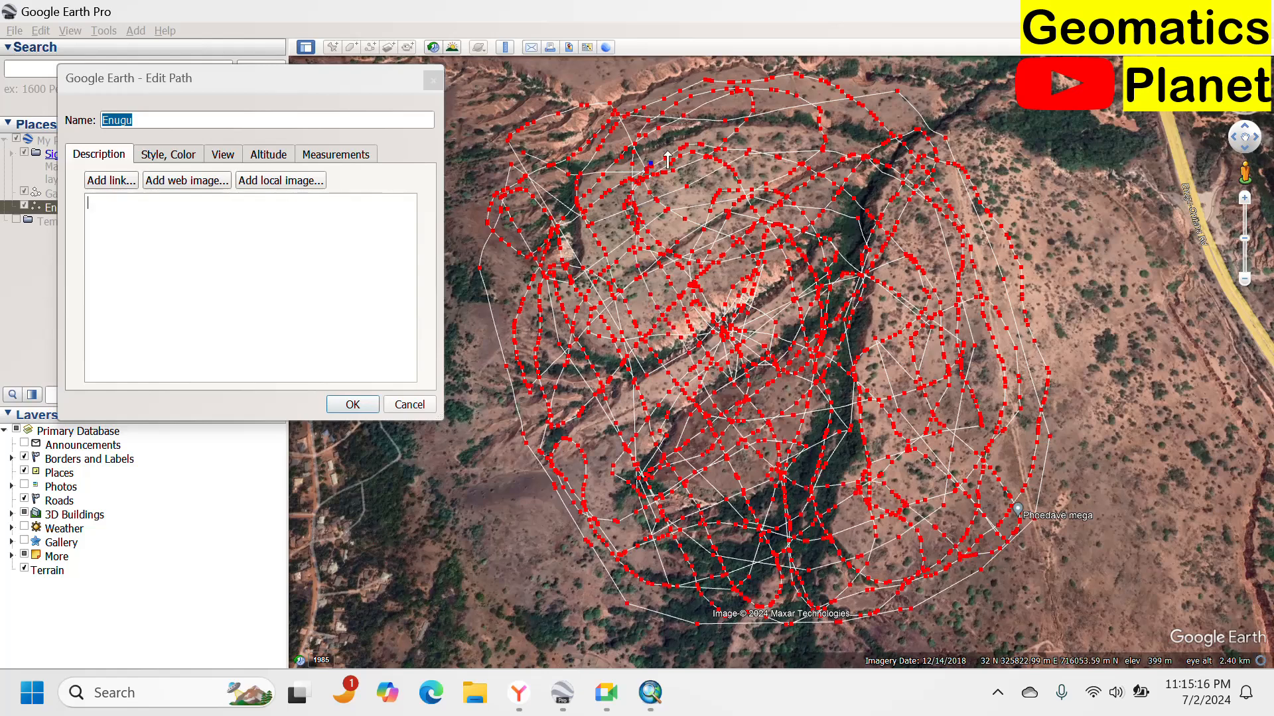
left_click_drag(667, 160, 704, 130)
mouse_move(781, 141)
left_mouse_down()
mouse_move(784, 166)
mouse_move(731, 214)
left_mouse_up()
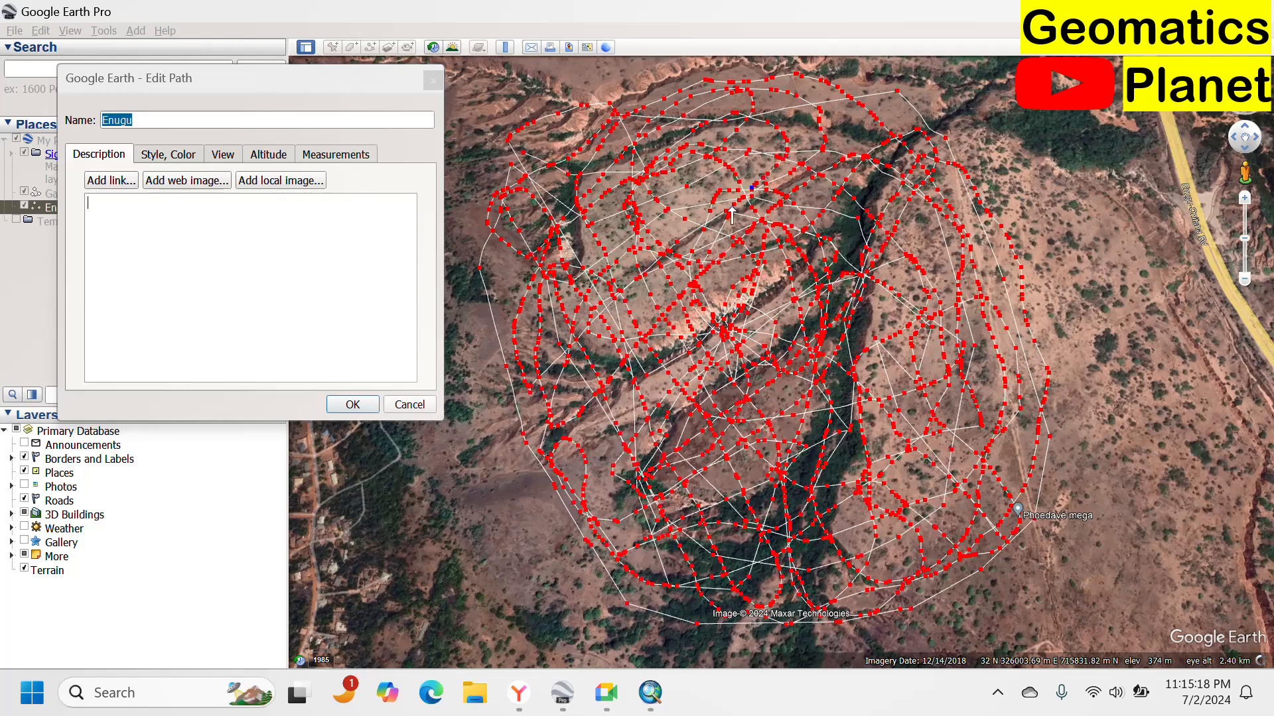
mouse_move(656, 274)
left_mouse_down()
mouse_move(563, 339)
mouse_move(545, 404)
mouse_move(553, 478)
left_mouse_up()
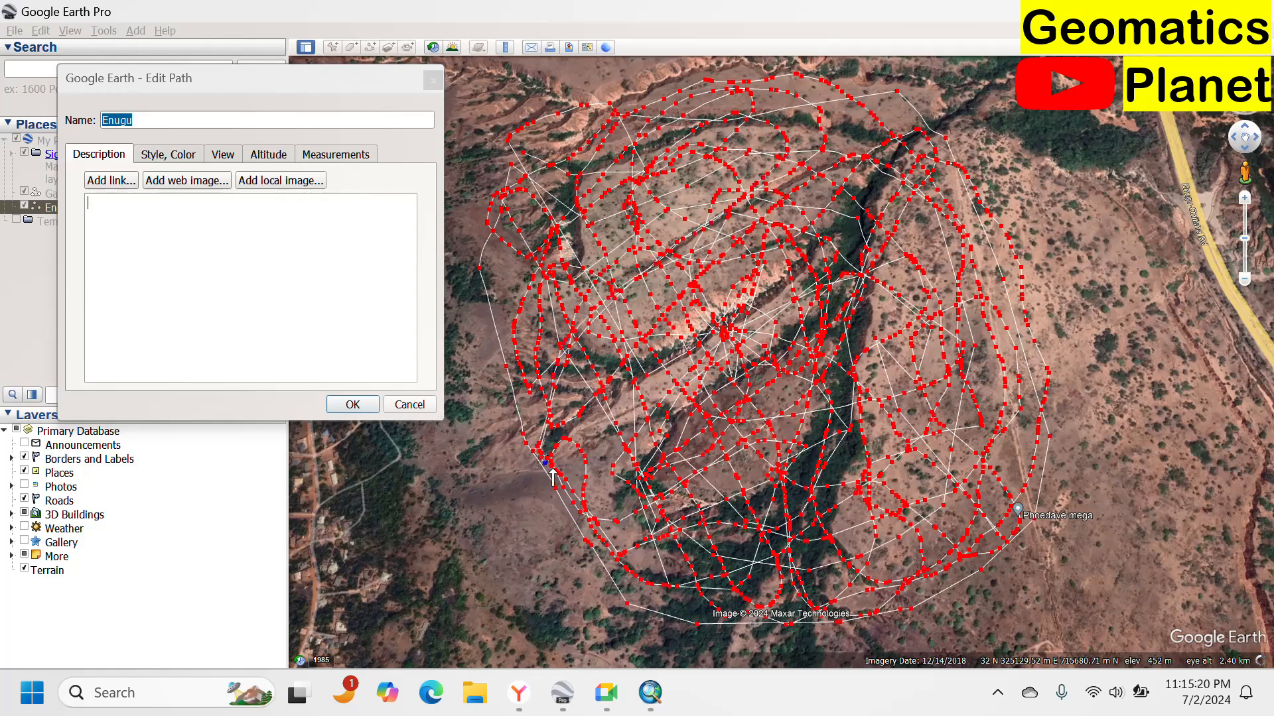
mouse_move(676, 479)
left_mouse_down()
mouse_move(960, 401)
mouse_move(1001, 328)
mouse_move(1012, 268)
left_mouse_up()
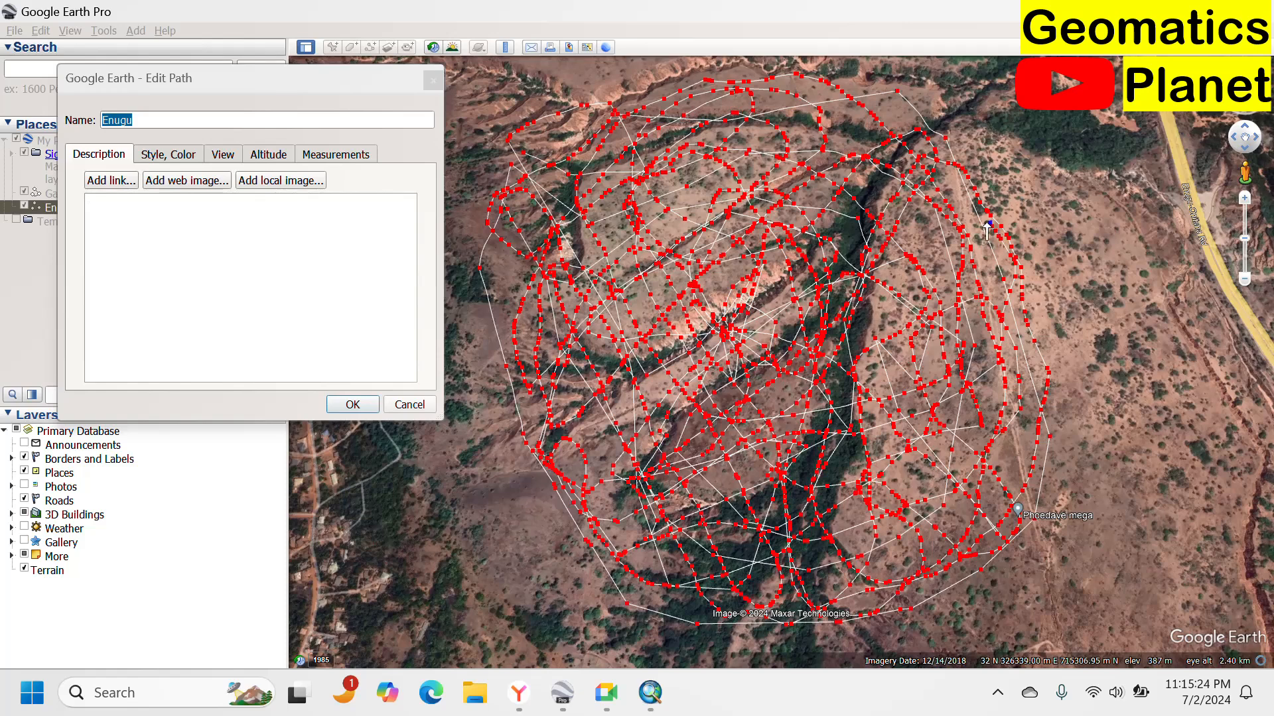
Trace further vertex strokes along the northern area and down the western gully margin.
mouse_move(918, 227)
left_mouse_down()
mouse_move(735, 272)
mouse_move(578, 192)
left_mouse_up()
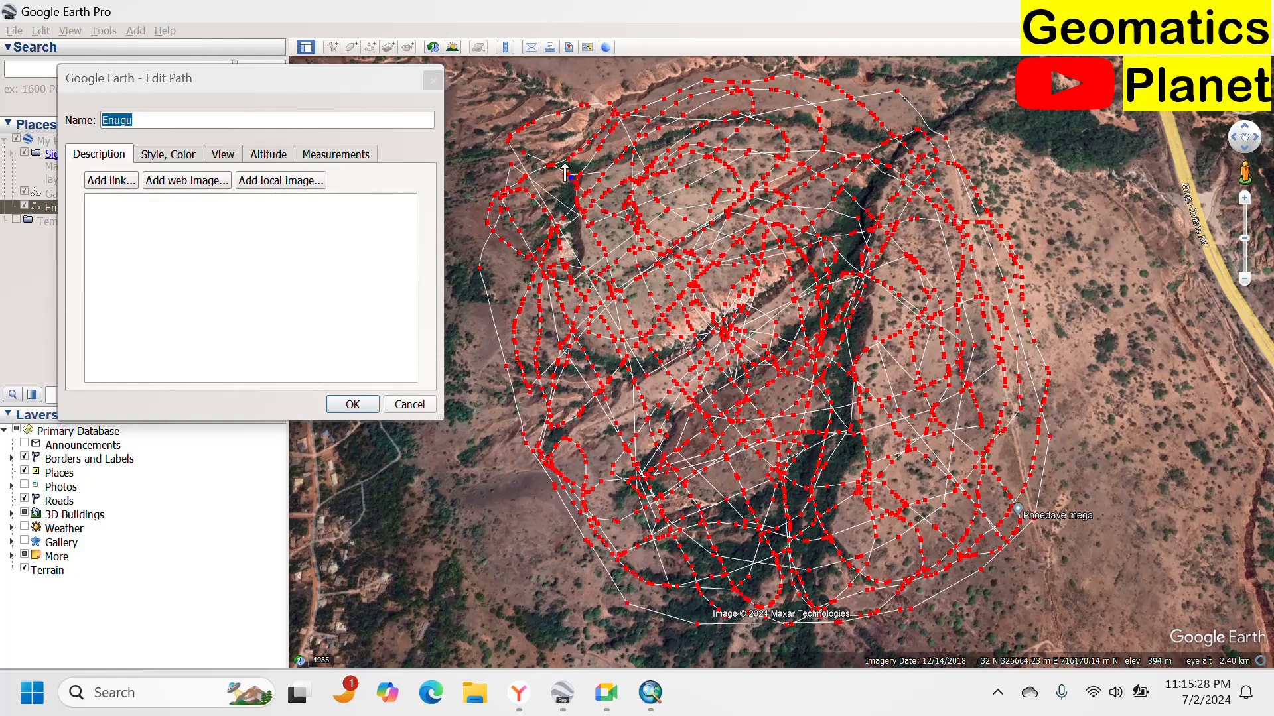
mouse_move(580, 146)
left_mouse_down()
mouse_move(664, 99)
mouse_move(755, 90)
left_mouse_up()
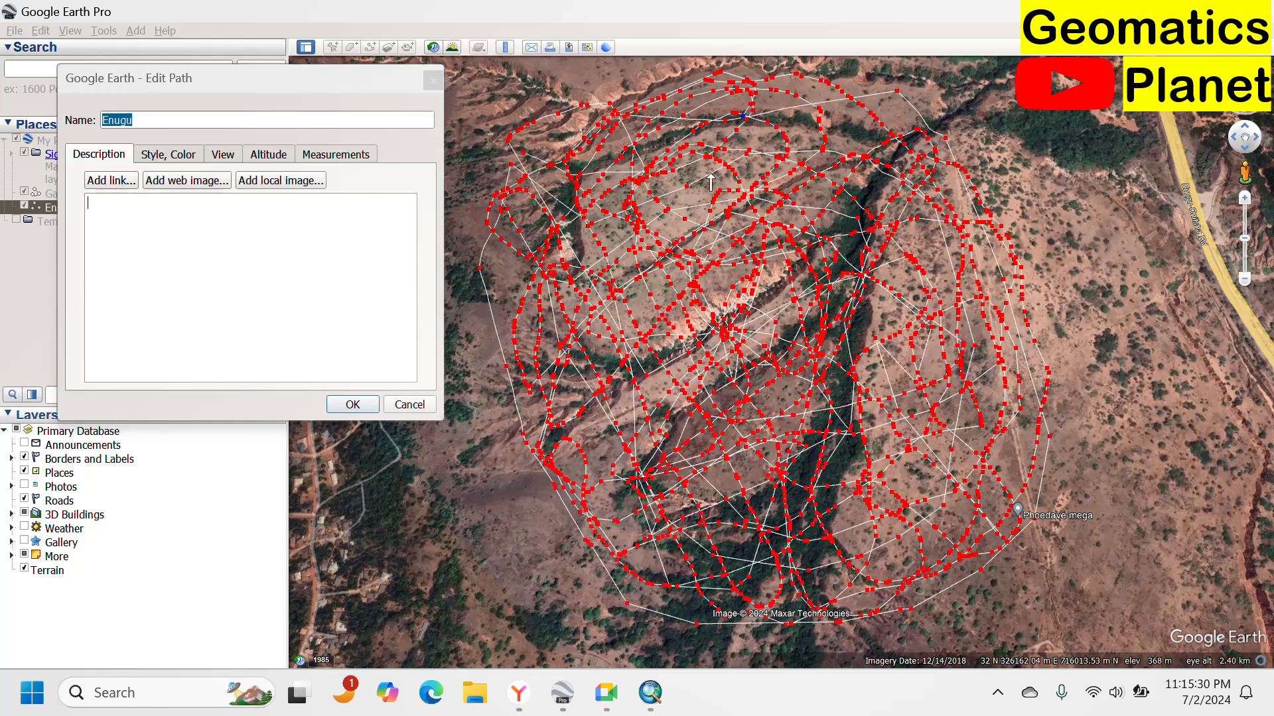
mouse_move(711, 182)
left_mouse_down()
mouse_move(677, 253)
mouse_move(694, 299)
mouse_move(869, 302)
mouse_move(976, 238)
mouse_move(891, 288)
left_mouse_up()
left_click_drag(849, 354, 836, 380)
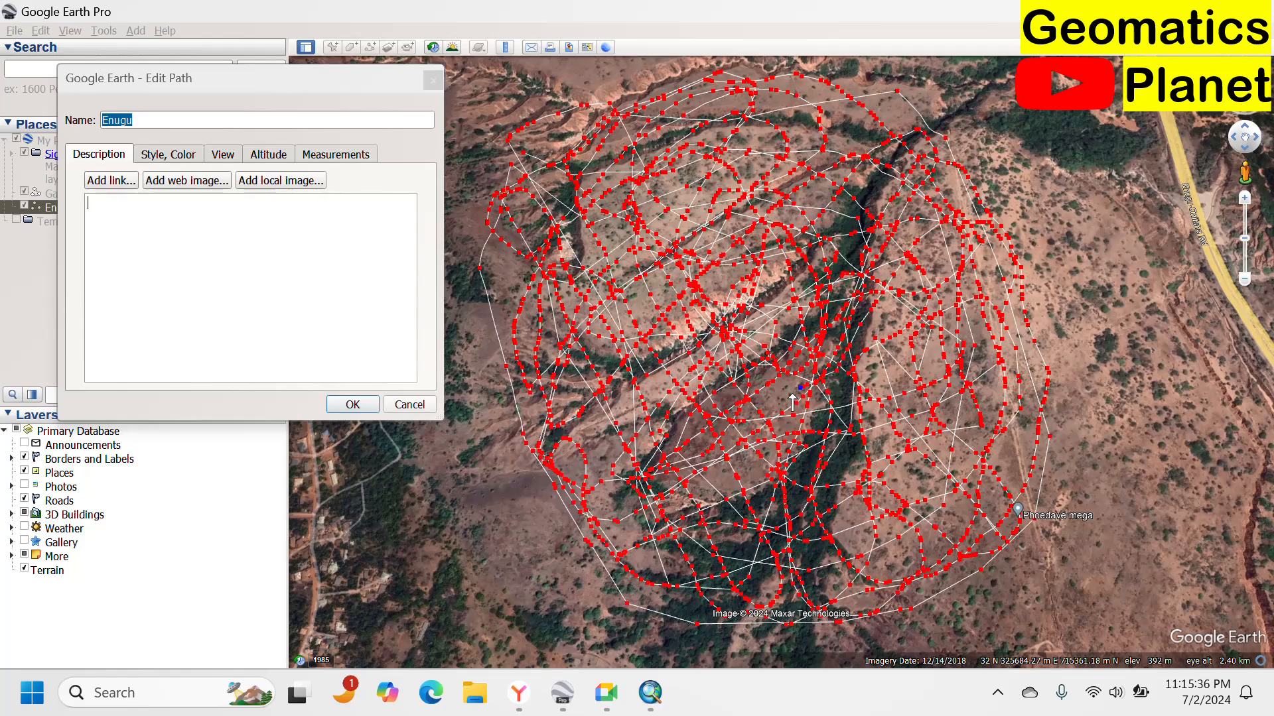
left_click_drag(617, 463, 591, 458)
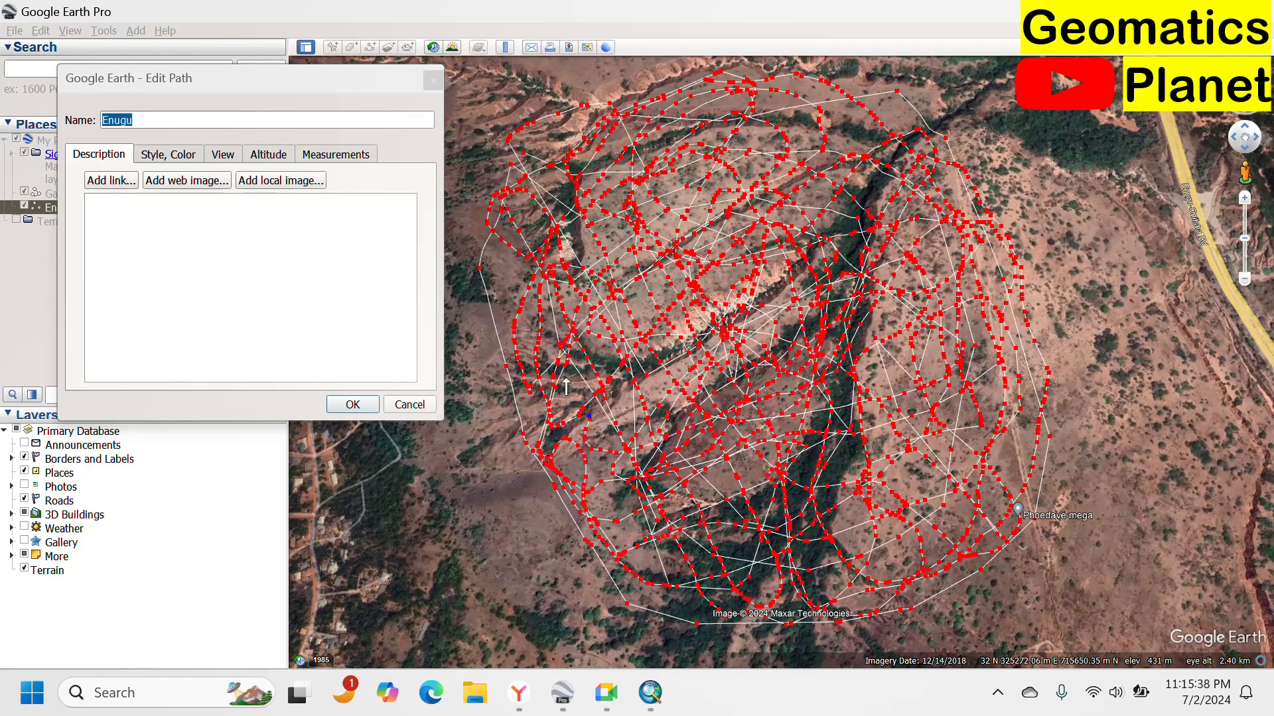
mouse_move(566, 386)
left_mouse_down()
mouse_move(504, 335)
mouse_move(480, 289)
left_mouse_up()
mouse_move(516, 388)
left_mouse_down()
mouse_move(534, 417)
mouse_move(603, 361)
mouse_move(656, 227)
mouse_move(567, 232)
left_mouse_up()
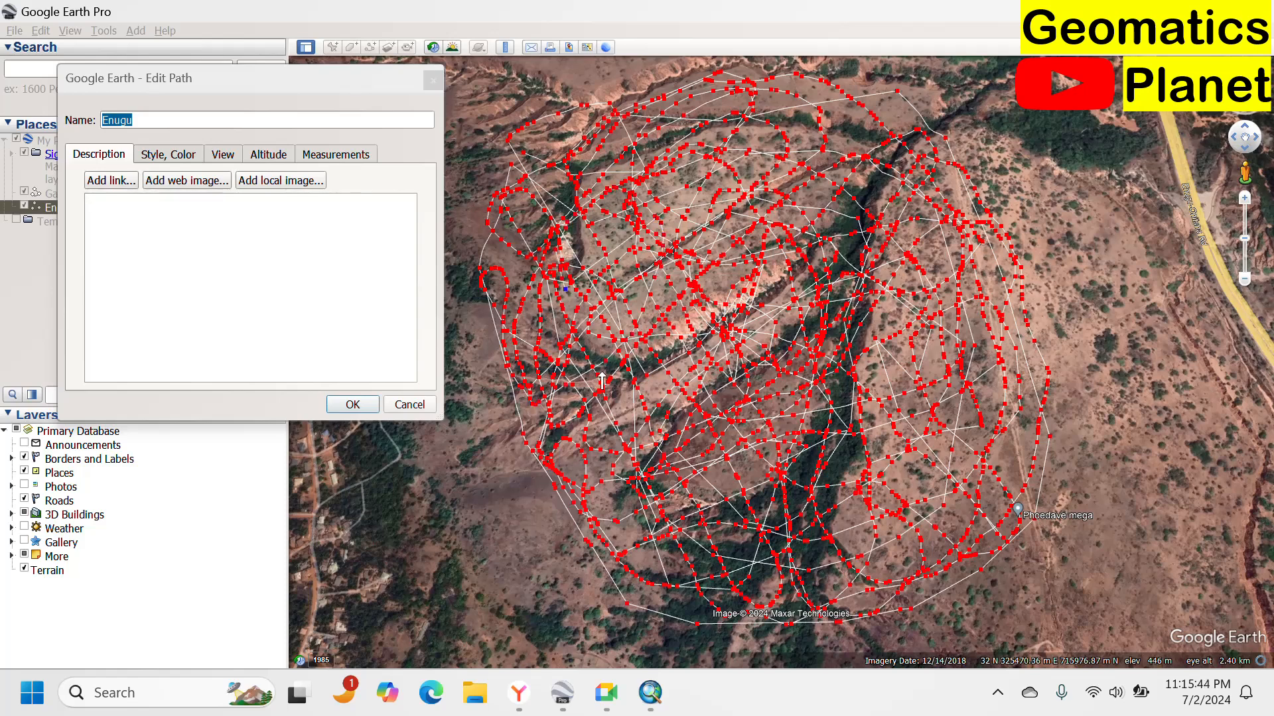
Trace north–south vertex strokes through the central gully channel and across to the southeast.
left_click_drag(602, 380, 651, 419)
mouse_move(793, 479)
left_mouse_down()
mouse_move(898, 439)
mouse_move(924, 382)
mouse_move(938, 303)
mouse_move(909, 169)
mouse_move(858, 235)
left_mouse_up()
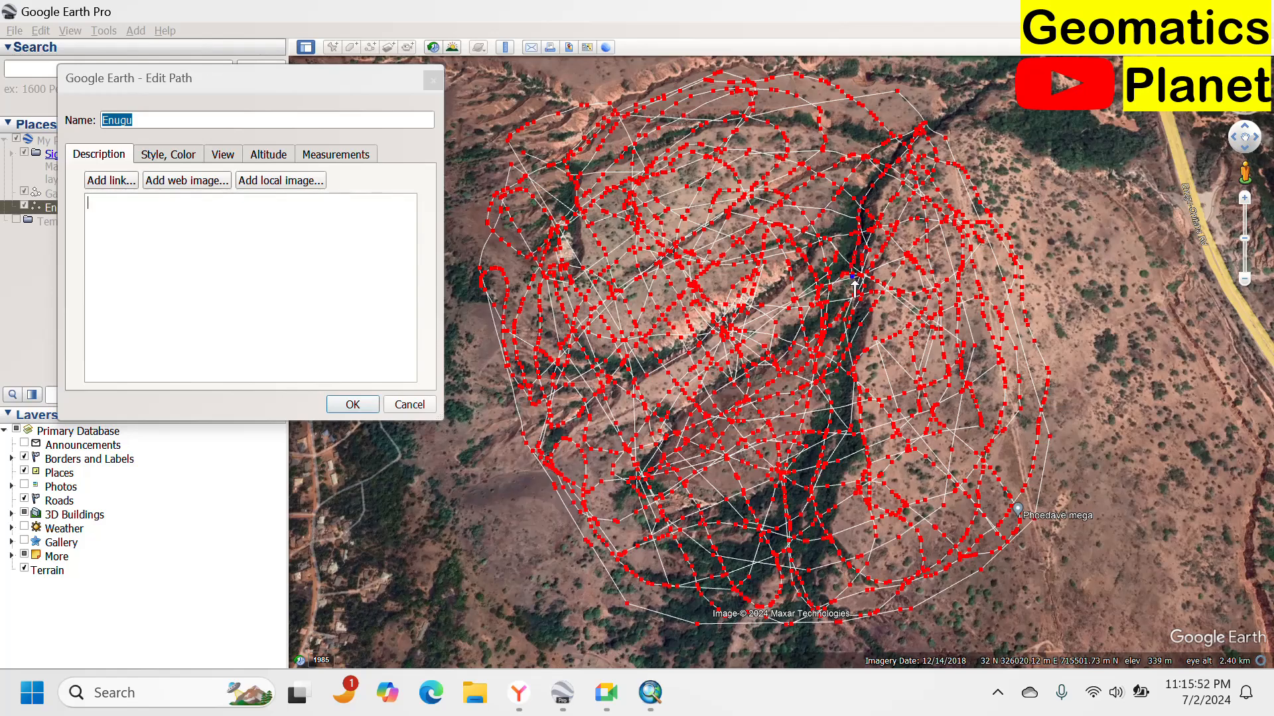
left_click_drag(856, 318, 838, 398)
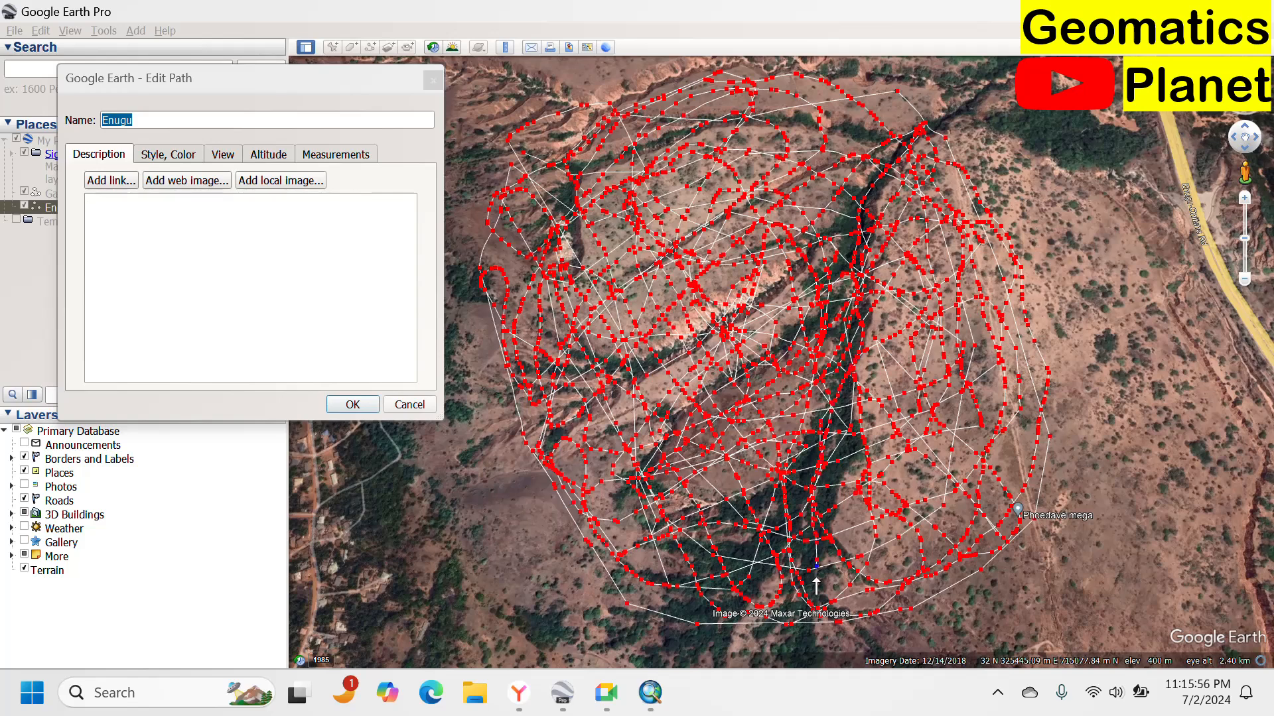
mouse_move(738, 609)
left_mouse_down()
mouse_move(690, 573)
mouse_move(695, 478)
mouse_move(737, 272)
left_mouse_up()
left_click_drag(740, 225, 751, 176)
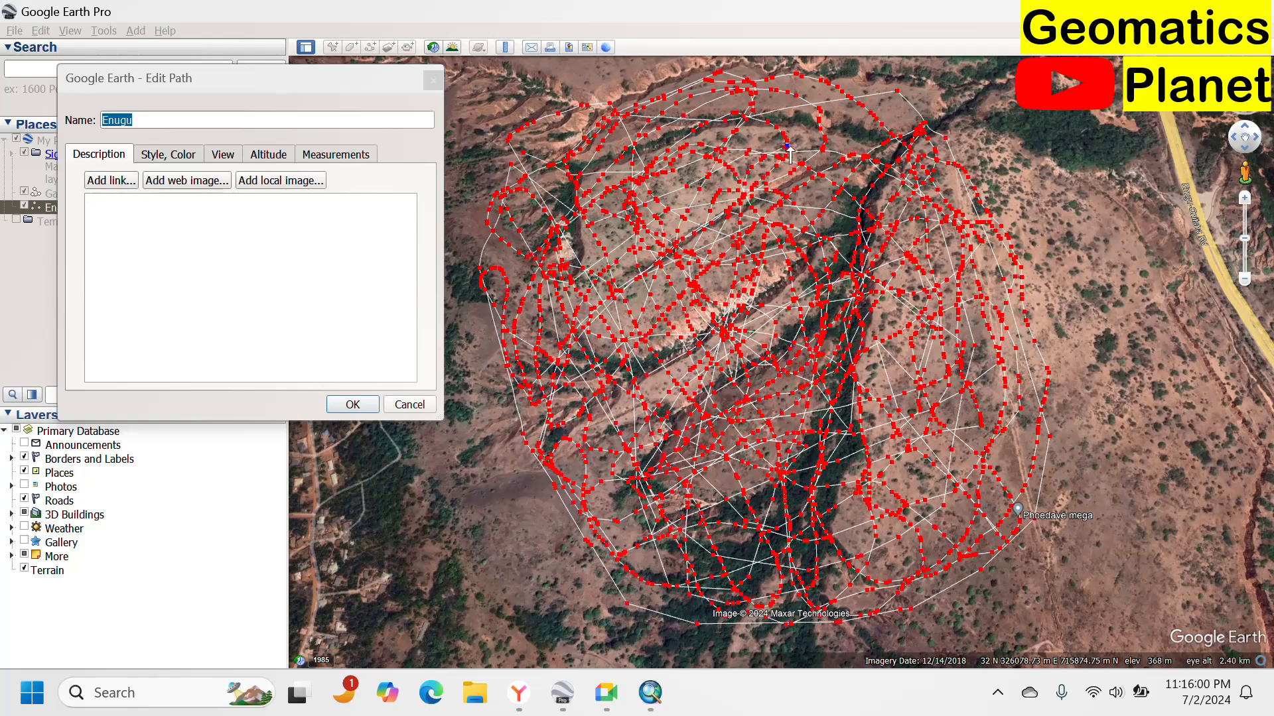
mouse_move(827, 184)
left_mouse_down()
mouse_move(748, 219)
mouse_move(710, 209)
mouse_move(679, 158)
mouse_move(714, 105)
mouse_move(809, 105)
mouse_move(879, 382)
mouse_move(982, 464)
mouse_move(1001, 517)
mouse_move(980, 548)
mouse_move(918, 553)
left_mouse_up()
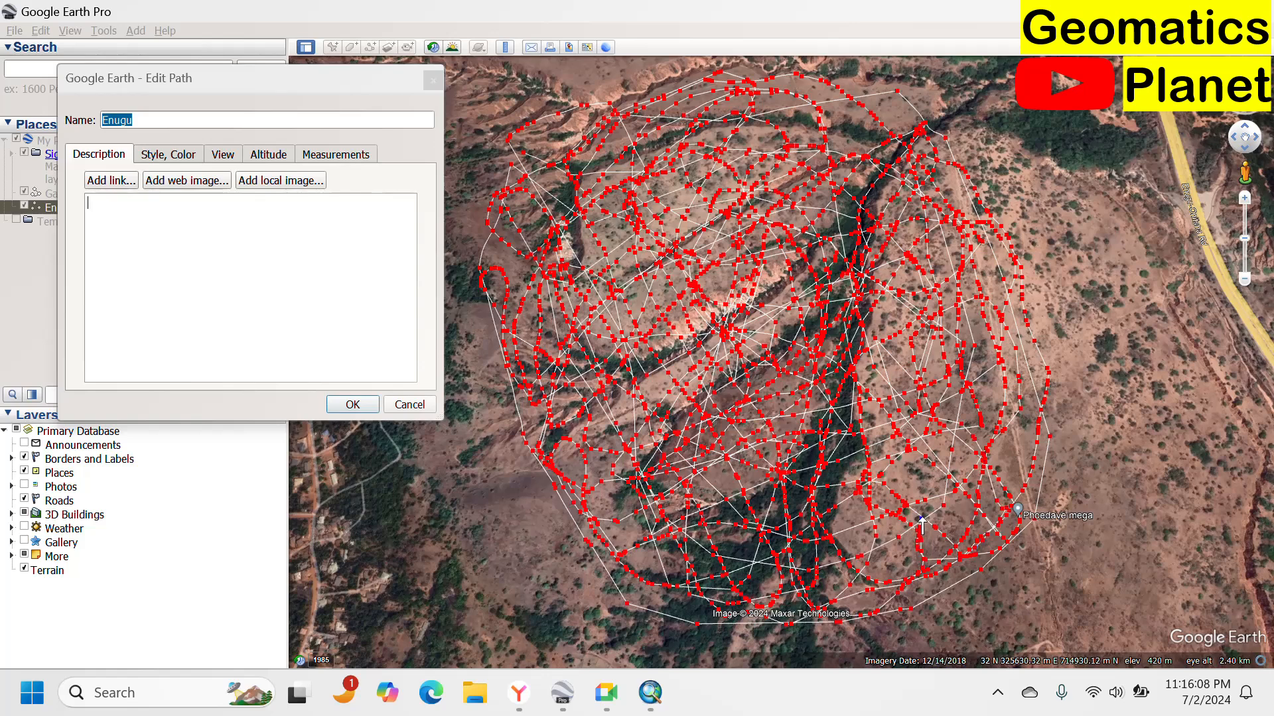
Add vertex strokes over the eastern slopes, the northern rim and the western gully heads.
left_click_drag(931, 435, 937, 377)
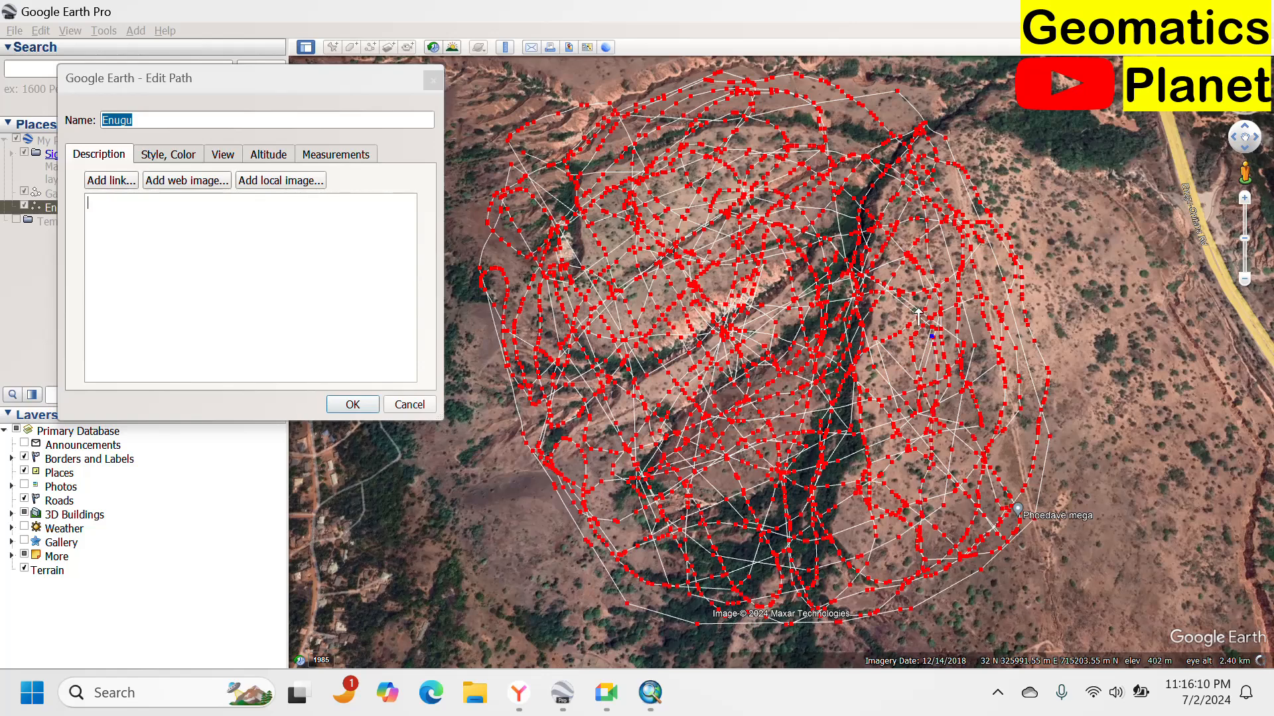
left_click_drag(918, 317, 888, 259)
mouse_move(868, 207)
left_mouse_down()
mouse_move(857, 157)
mouse_move(814, 111)
left_mouse_up()
left_click_drag(733, 145, 703, 189)
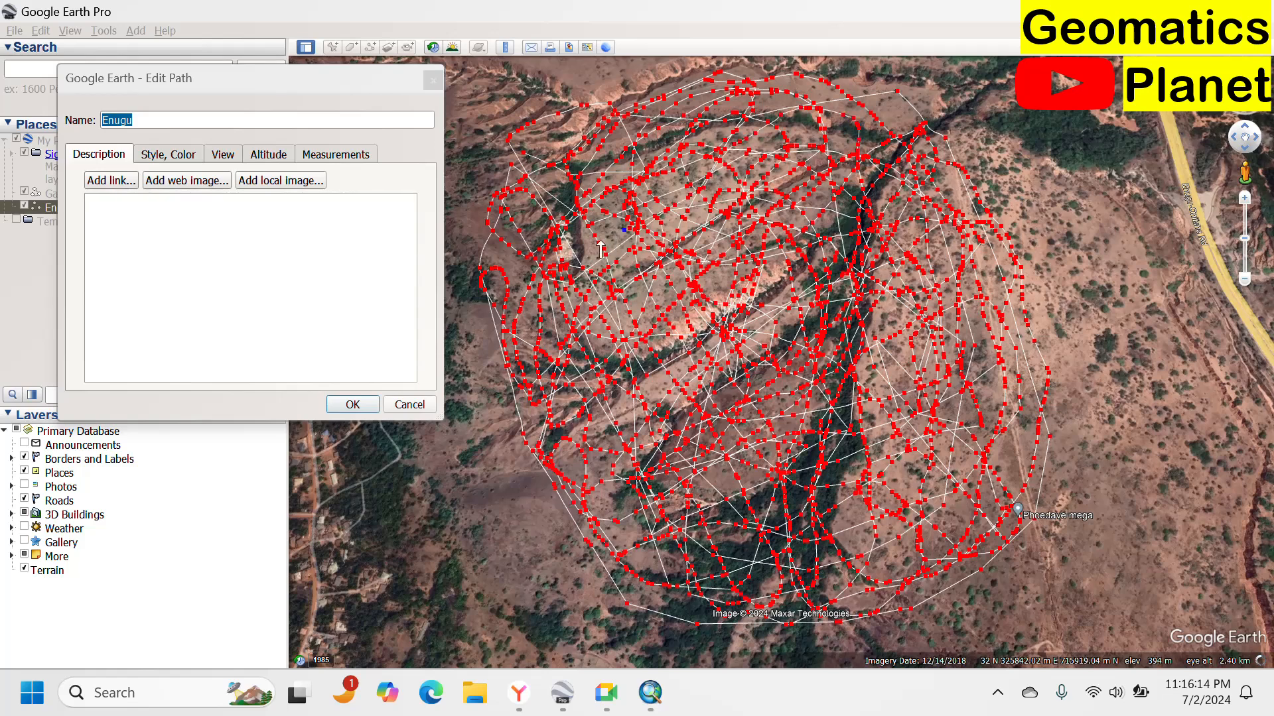
left_click_drag(601, 250, 548, 239)
left_click_drag(522, 284, 554, 324)
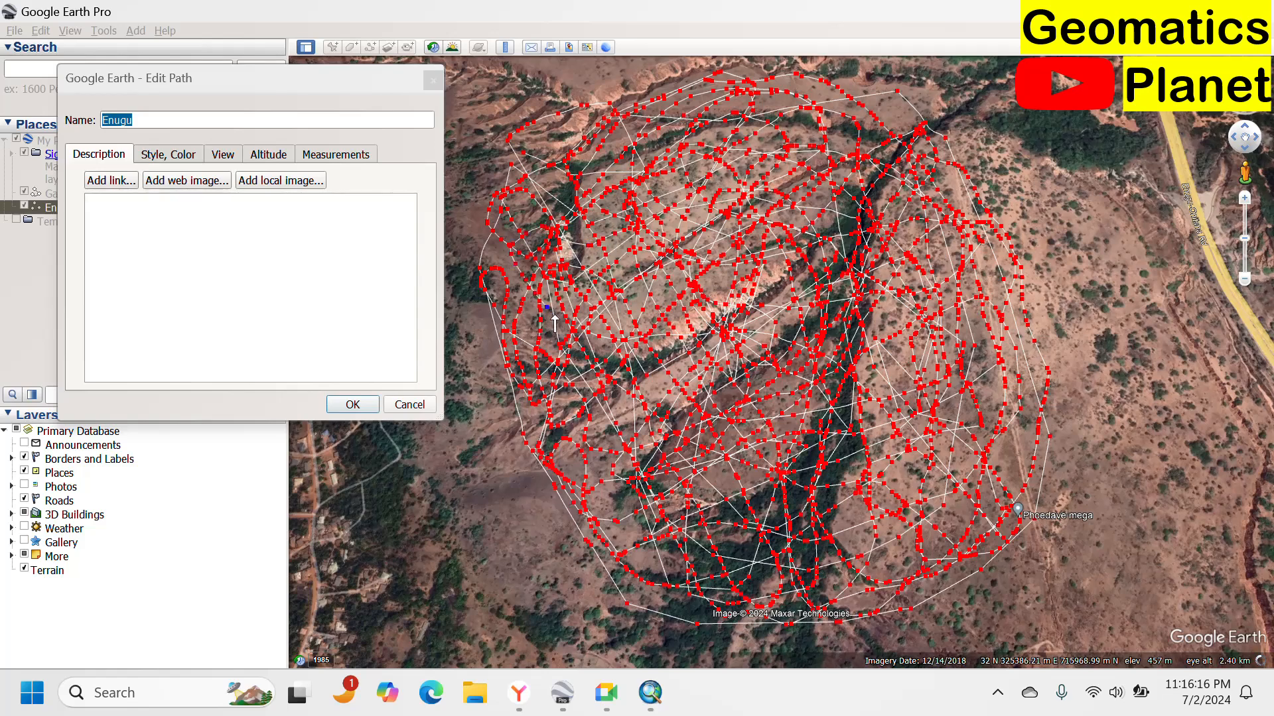
left_click_drag(642, 344, 645, 347)
left_click_drag(708, 315, 844, 224)
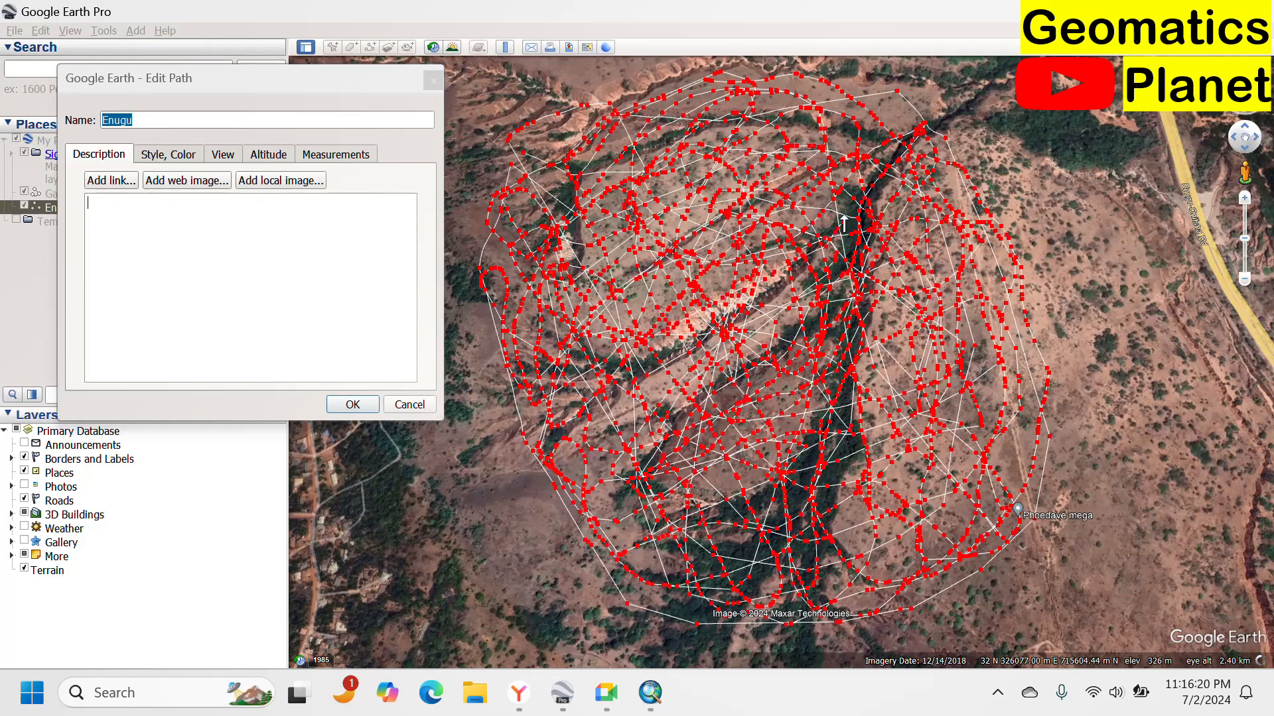
Trace vertex strokes zigzagging from the northern channel to the southern slopes and back to the center.
mouse_move(871, 175)
left_mouse_down()
mouse_move(784, 299)
mouse_move(662, 365)
left_mouse_up()
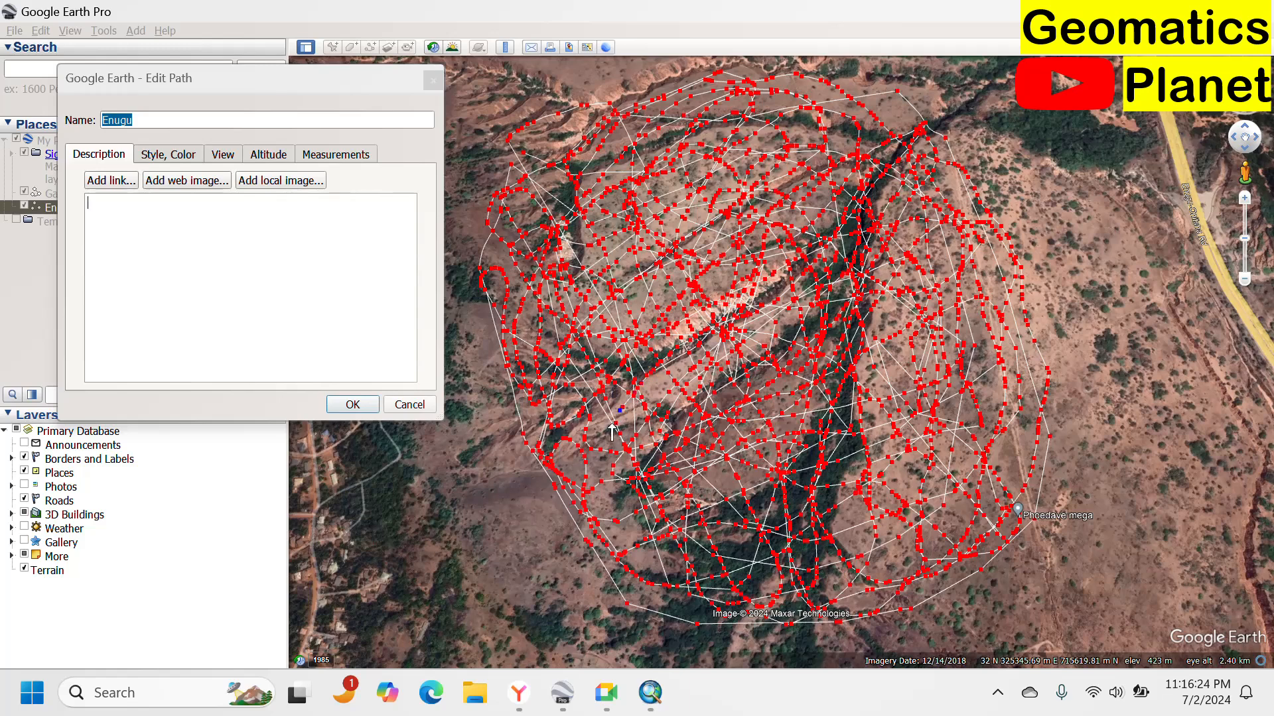
left_click_drag(612, 432, 626, 488)
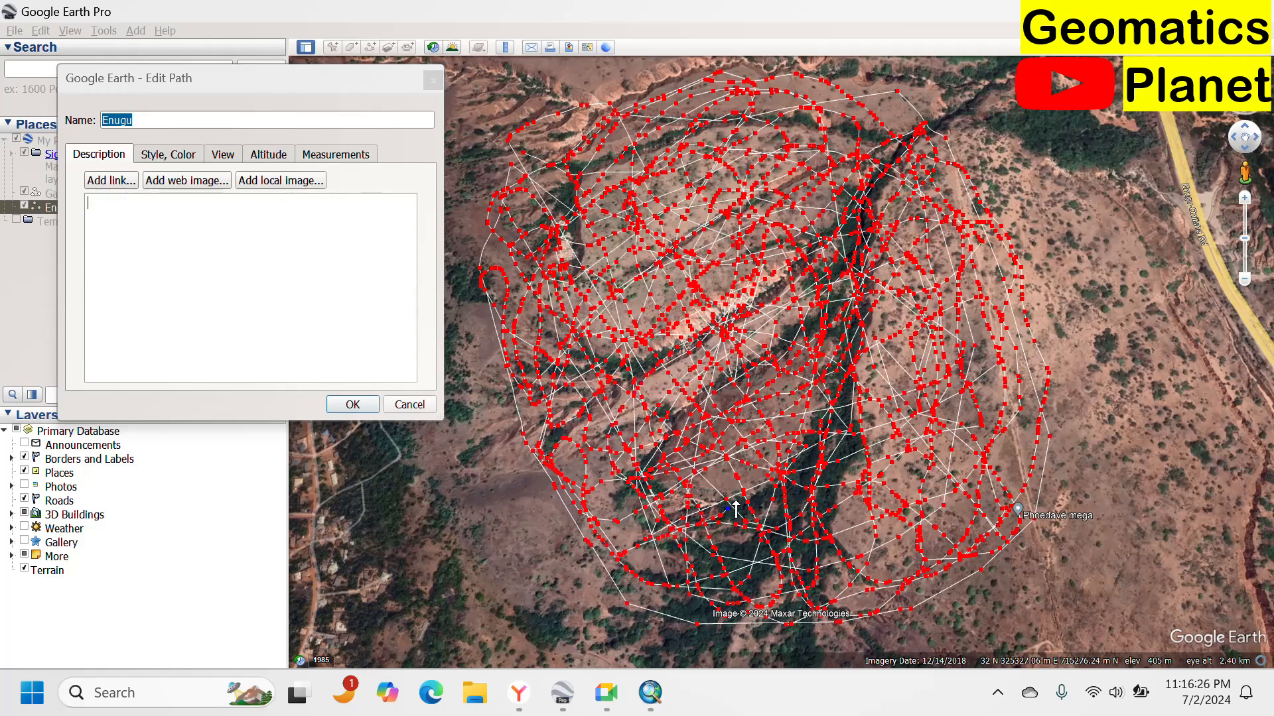
left_click_drag(736, 508, 778, 388)
left_click_drag(775, 321, 842, 172)
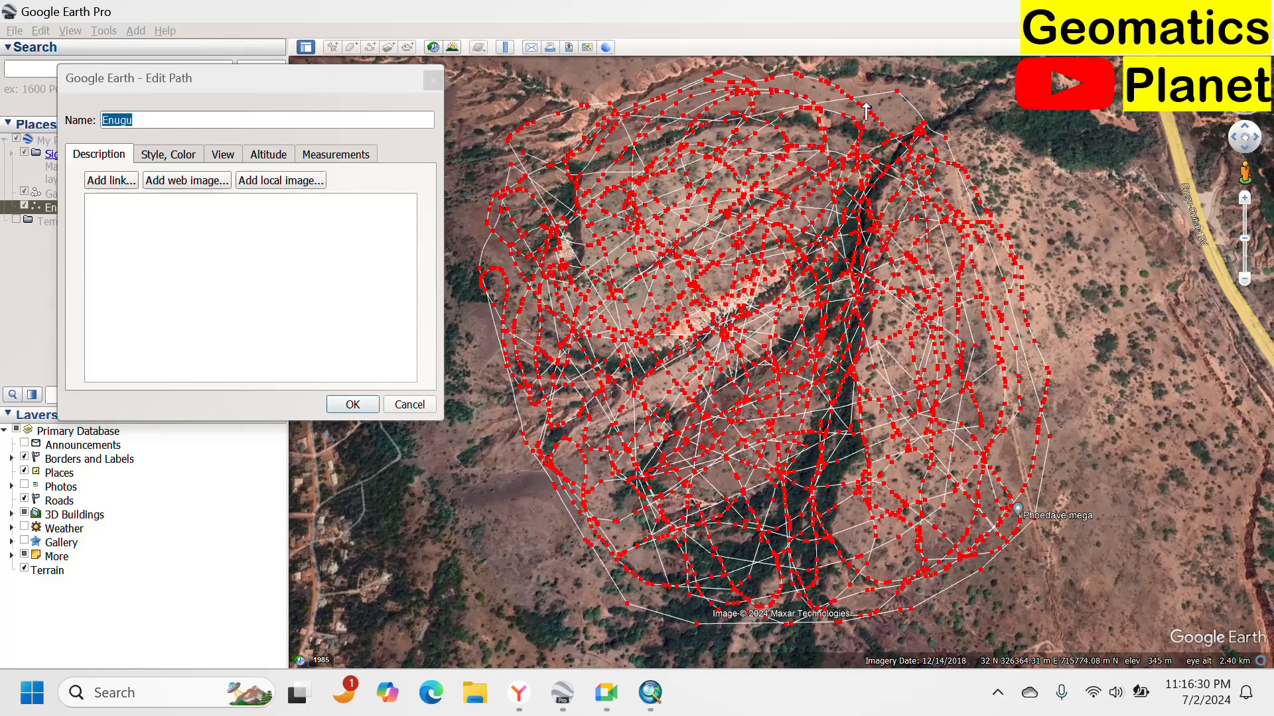
left_click_drag(865, 111, 797, 116)
left_click_drag(757, 153, 694, 208)
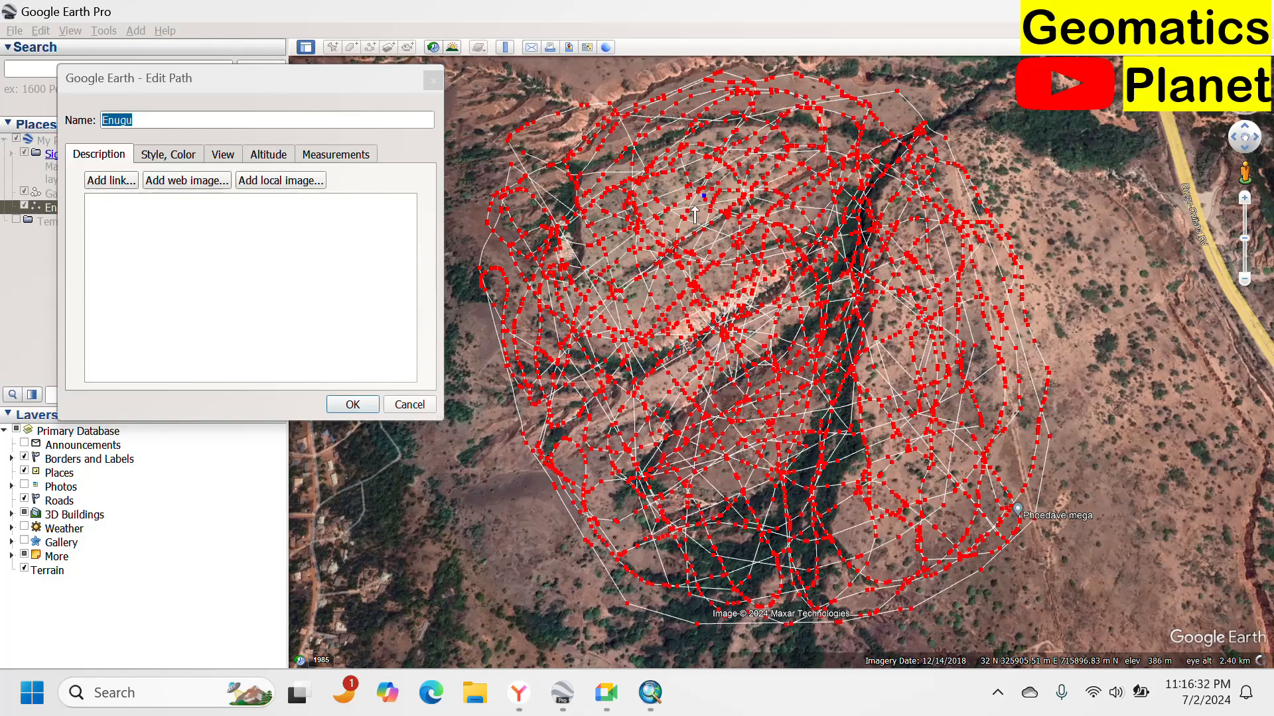
left_click_drag(661, 256, 635, 342)
Trace long vertex strokes along the steep eroded walls of the main gully channel.
scroll(716, 314, "down", 4)
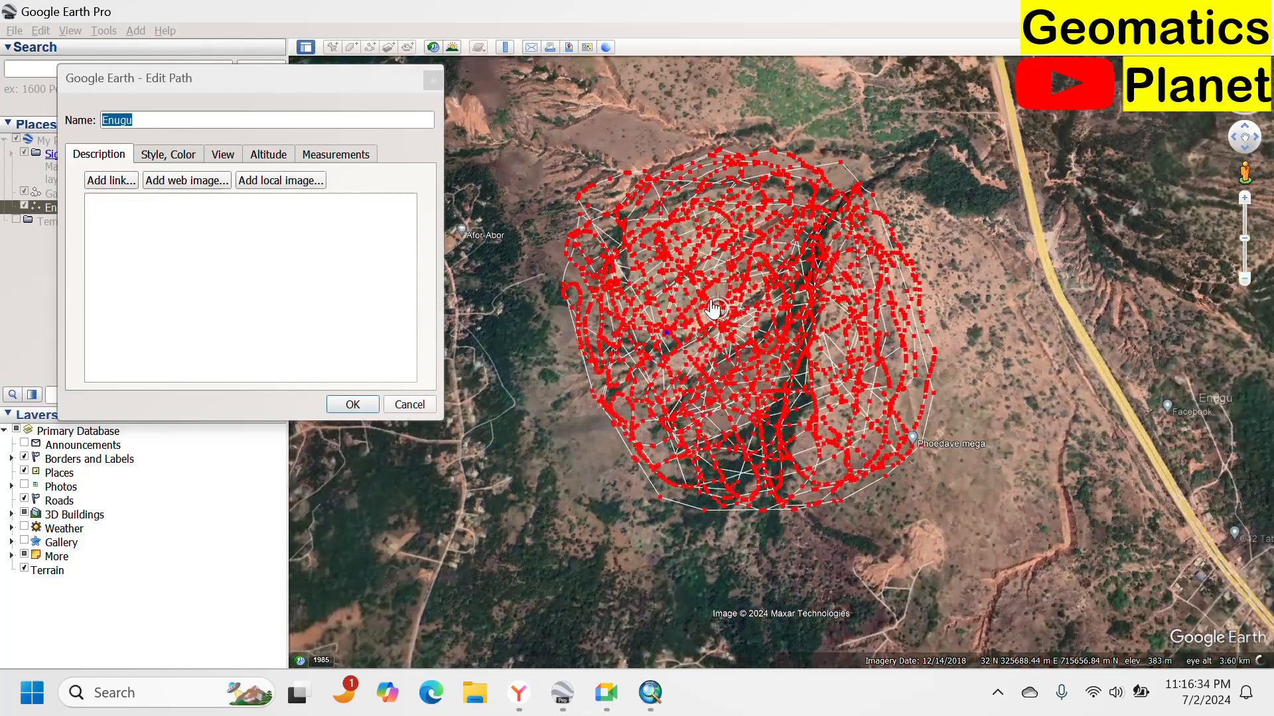
scroll(716, 312, "up", 6)
scroll(711, 294, "up", 5)
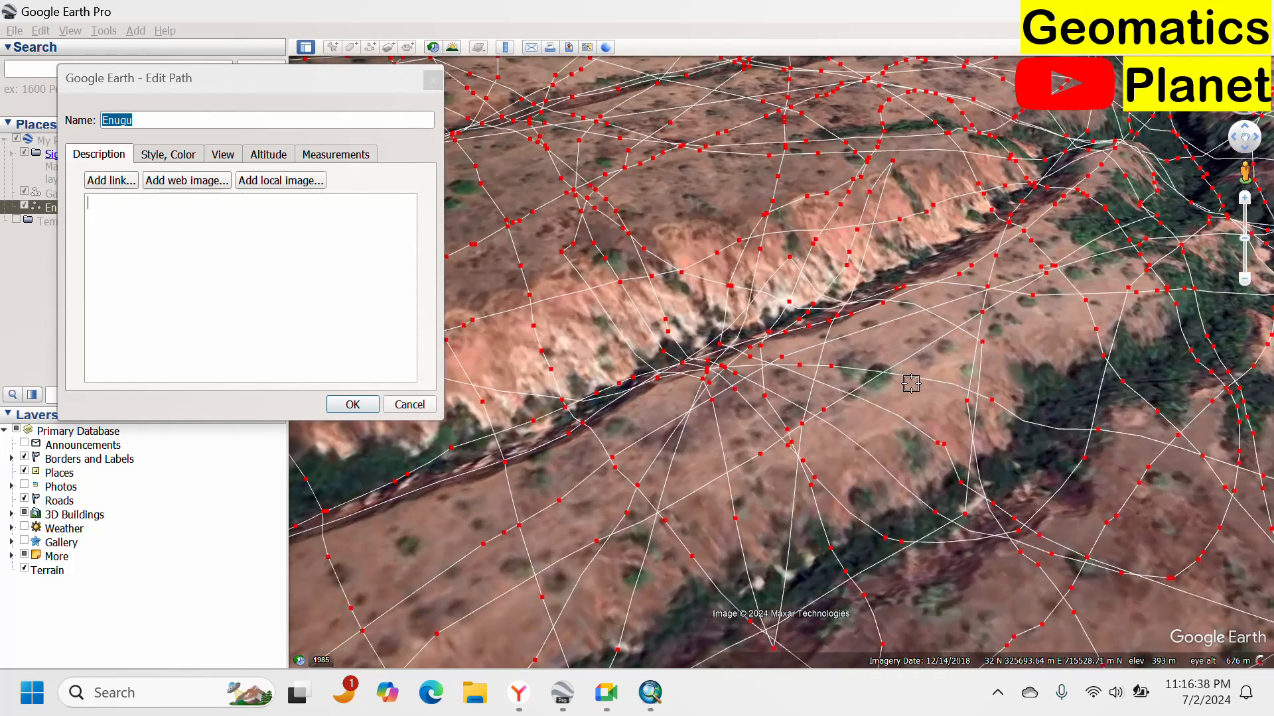
mouse_move(708, 189)
left_mouse_down()
mouse_move(683, 240)
mouse_move(720, 218)
mouse_move(735, 178)
mouse_move(651, 196)
mouse_move(616, 335)
mouse_move(518, 373)
mouse_move(540, 369)
left_mouse_up()
left_click_drag(642, 337, 1042, 145)
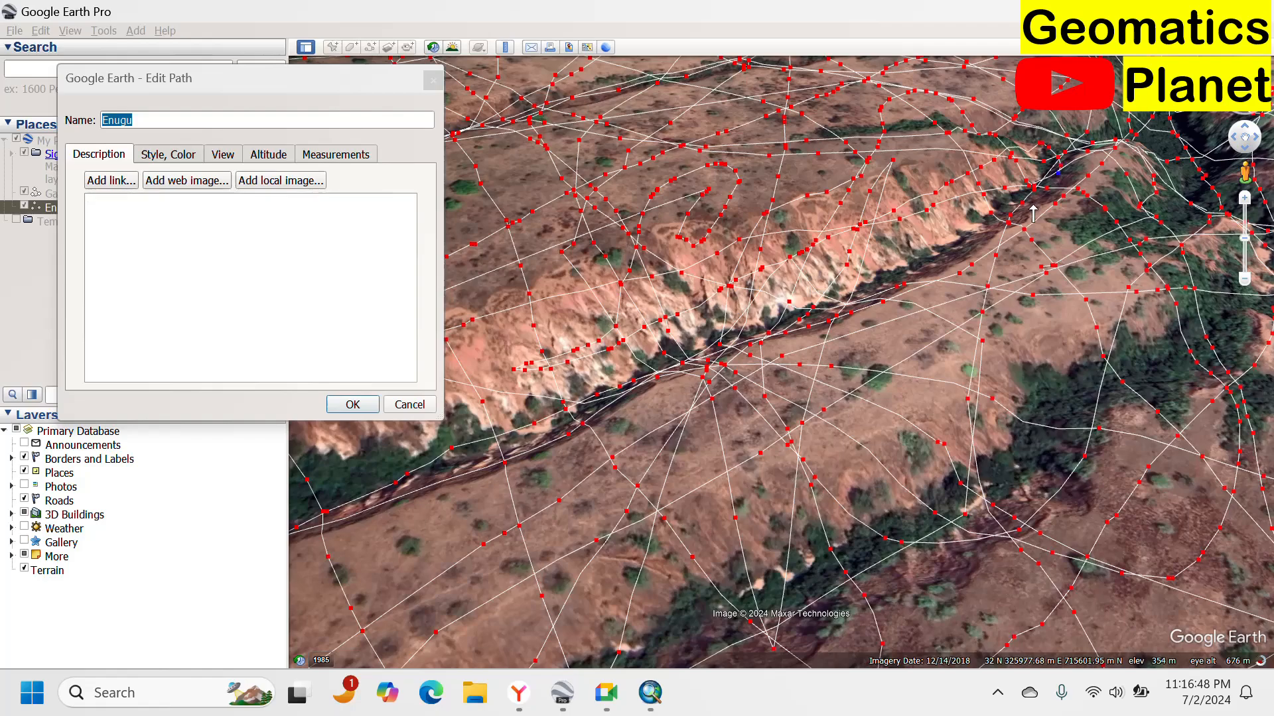
mouse_move(970, 254)
left_mouse_down()
mouse_move(841, 300)
mouse_move(703, 322)
mouse_move(612, 378)
mouse_move(430, 554)
left_mouse_up()
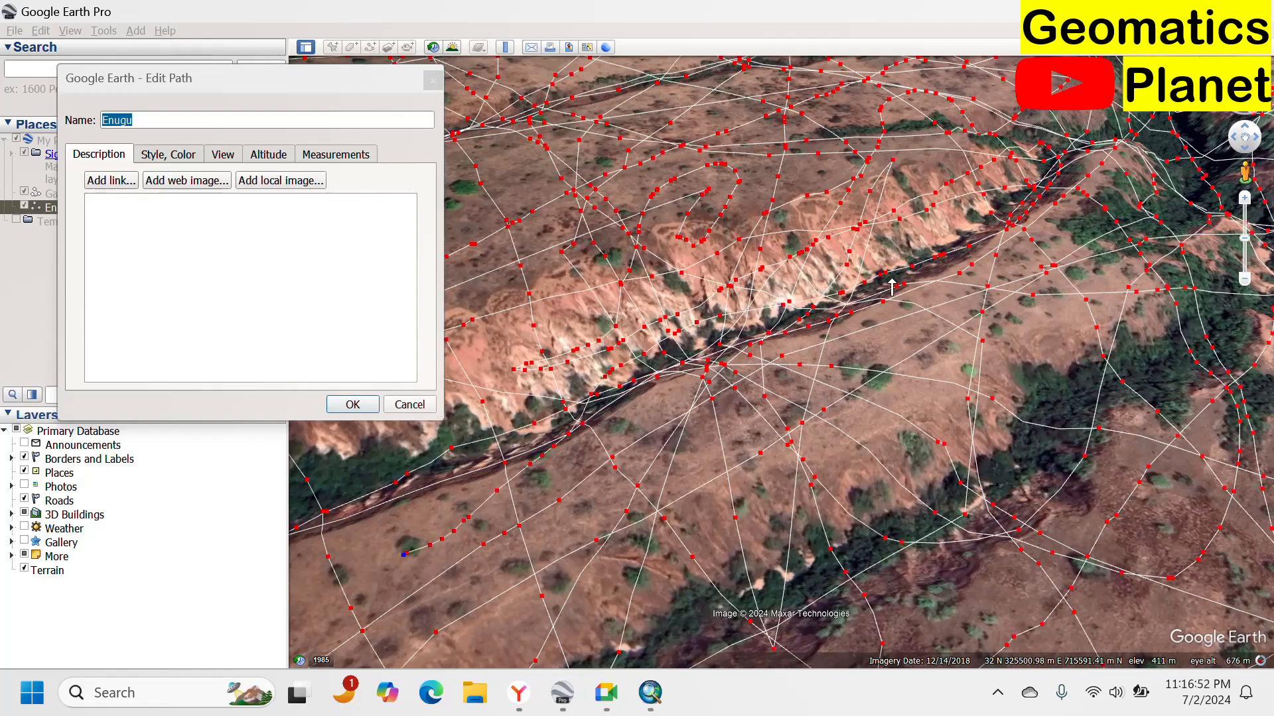
Add vertices and long strokes across the gully's lower slopes and central channel.
scroll(958, 136, "down", 5)
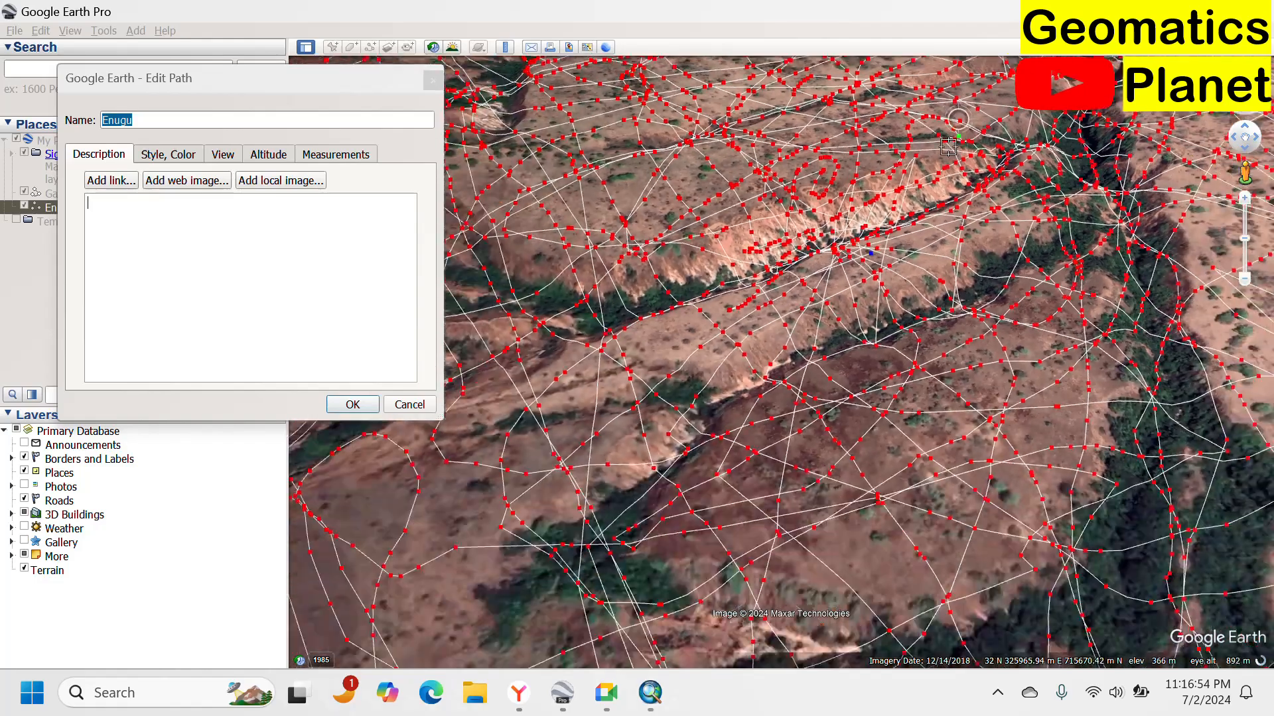
scroll(947, 146, "down", 3)
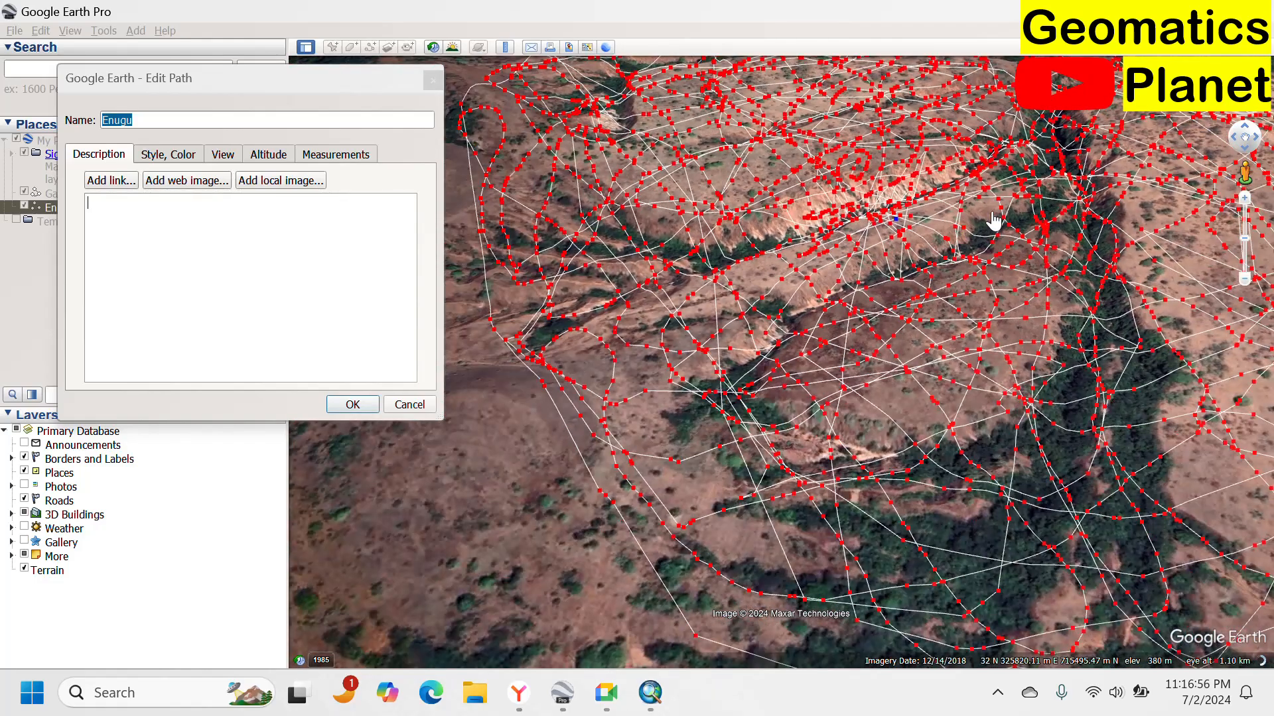
left_click(921, 261)
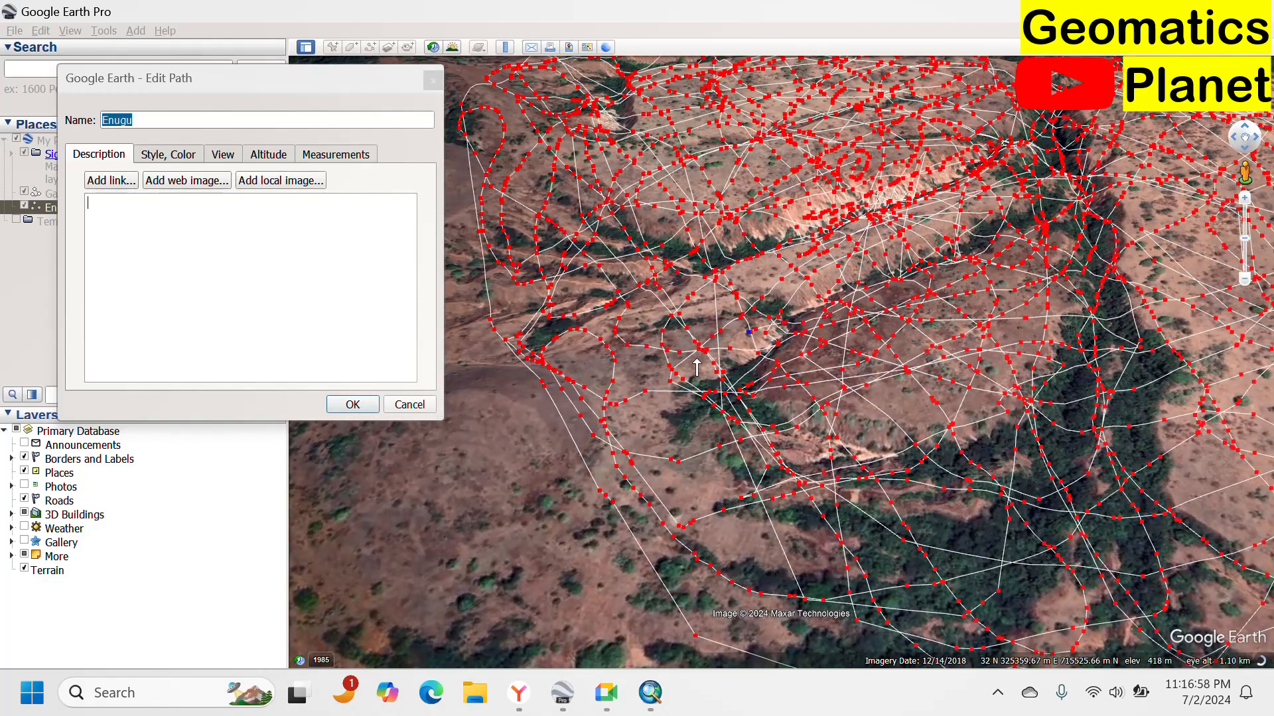
left_click_drag(696, 360, 665, 381)
mouse_move(666, 425)
left_mouse_down()
mouse_move(713, 489)
mouse_move(777, 514)
mouse_move(971, 524)
mouse_move(1025, 508)
mouse_move(1079, 432)
mouse_move(1113, 288)
mouse_move(1110, 205)
left_mouse_up()
left_click_drag(976, 214, 869, 258)
mouse_move(778, 282)
left_mouse_down()
mouse_move(641, 346)
mouse_move(635, 403)
mouse_move(644, 476)
mouse_move(693, 522)
mouse_move(798, 561)
mouse_move(924, 560)
mouse_move(1056, 486)
mouse_move(1064, 328)
left_mouse_up()
Examine the traced path's coverage of the gully area and its surroundings.
scroll(931, 352, "down", 5)
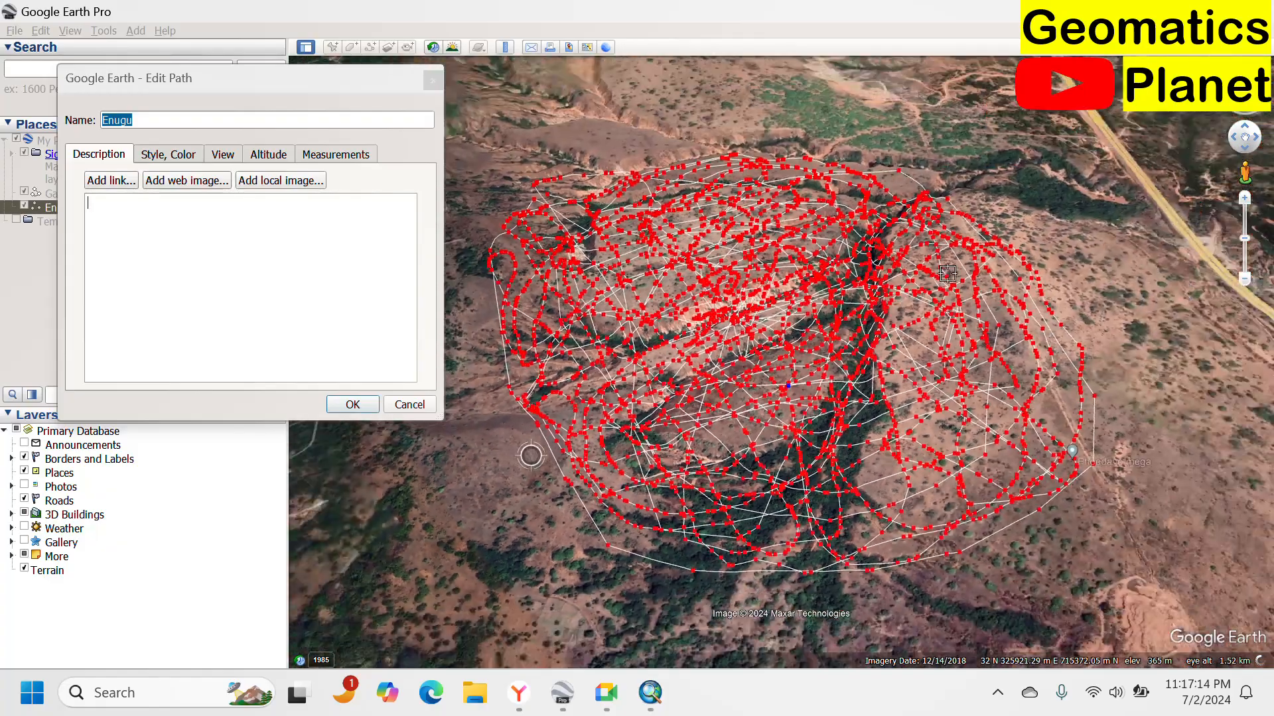
scroll(909, 312, "down", 4)
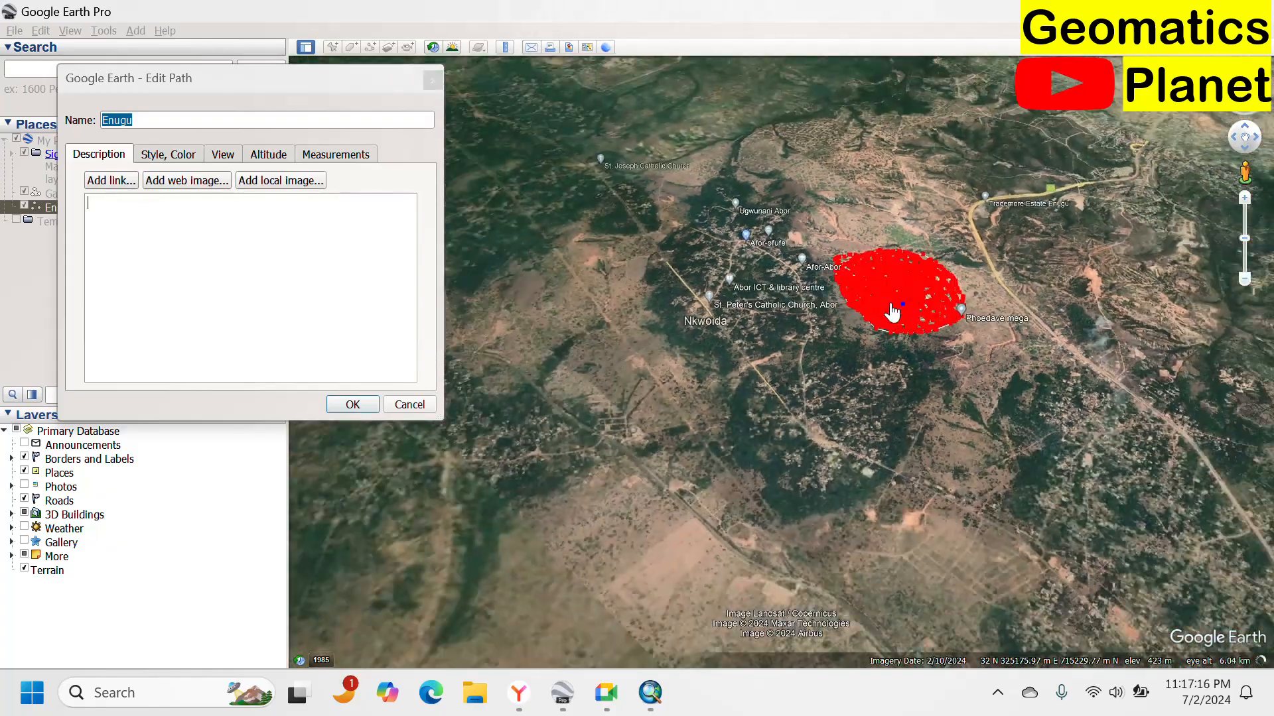
scroll(889, 312, "up", 6)
scroll(1059, 238, "up", 4)
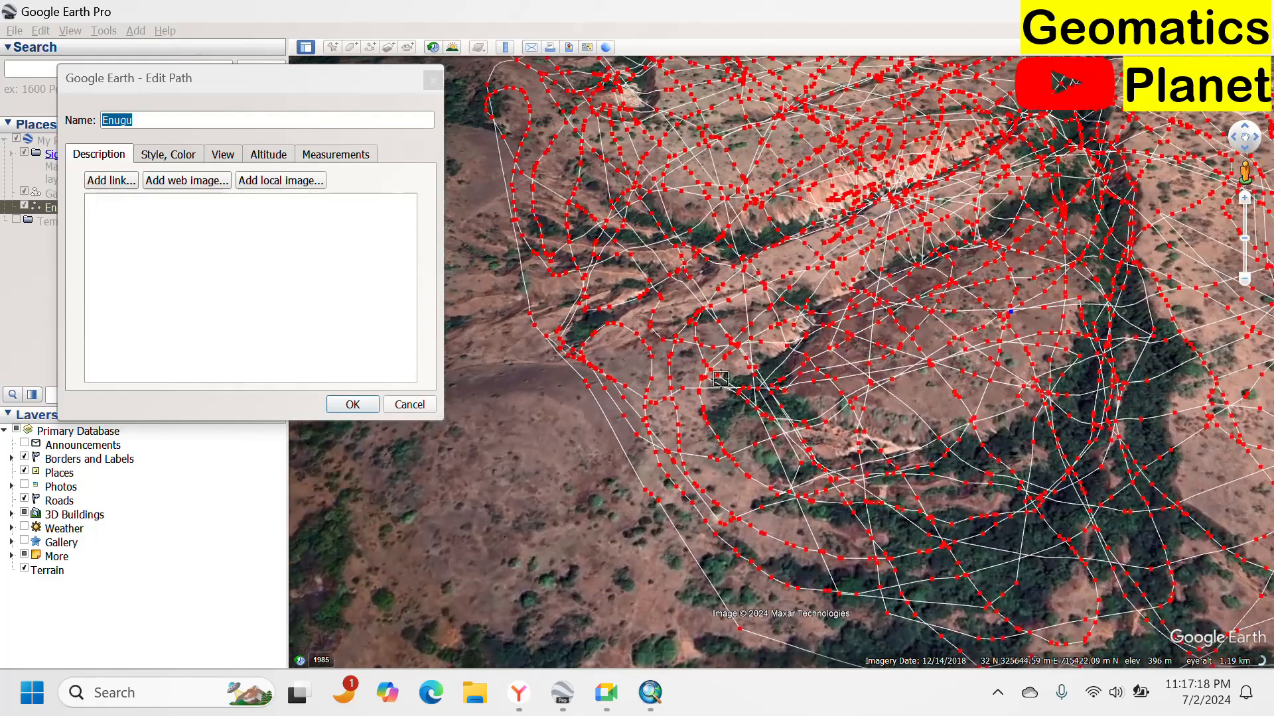
scroll(1059, 237, "up", 4)
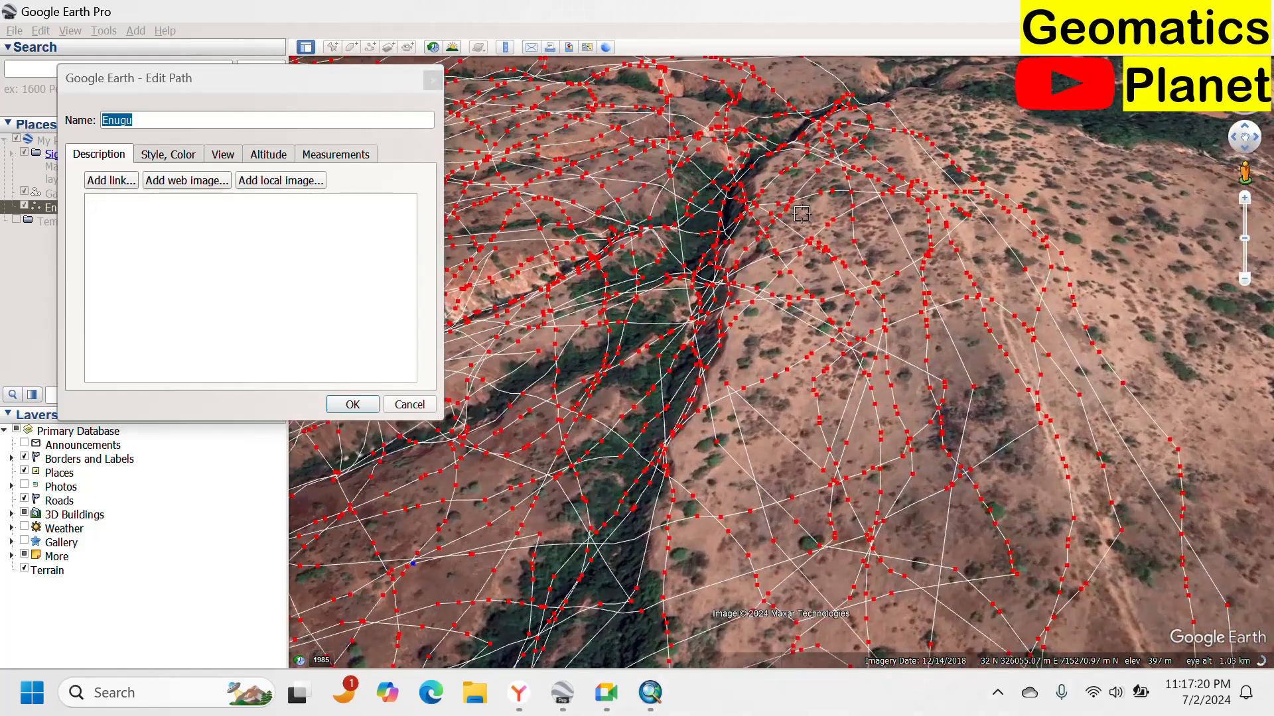
Add a few more vertex strokes across the gully's lower area and confirm the Enugu path edits.
mouse_move(822, 242)
left_mouse_down()
mouse_move(1007, 475)
mouse_move(1023, 579)
mouse_move(859, 272)
mouse_move(910, 474)
mouse_move(866, 388)
mouse_move(854, 464)
mouse_move(670, 485)
mouse_move(530, 458)
mouse_move(597, 597)
mouse_move(644, 496)
mouse_move(480, 569)
mouse_move(535, 548)
left_mouse_up()
mouse_move(632, 463)
left_mouse_down()
mouse_move(713, 342)
mouse_move(710, 232)
mouse_move(603, 468)
mouse_move(693, 489)
left_mouse_up()
scroll(693, 489, "down", 5)
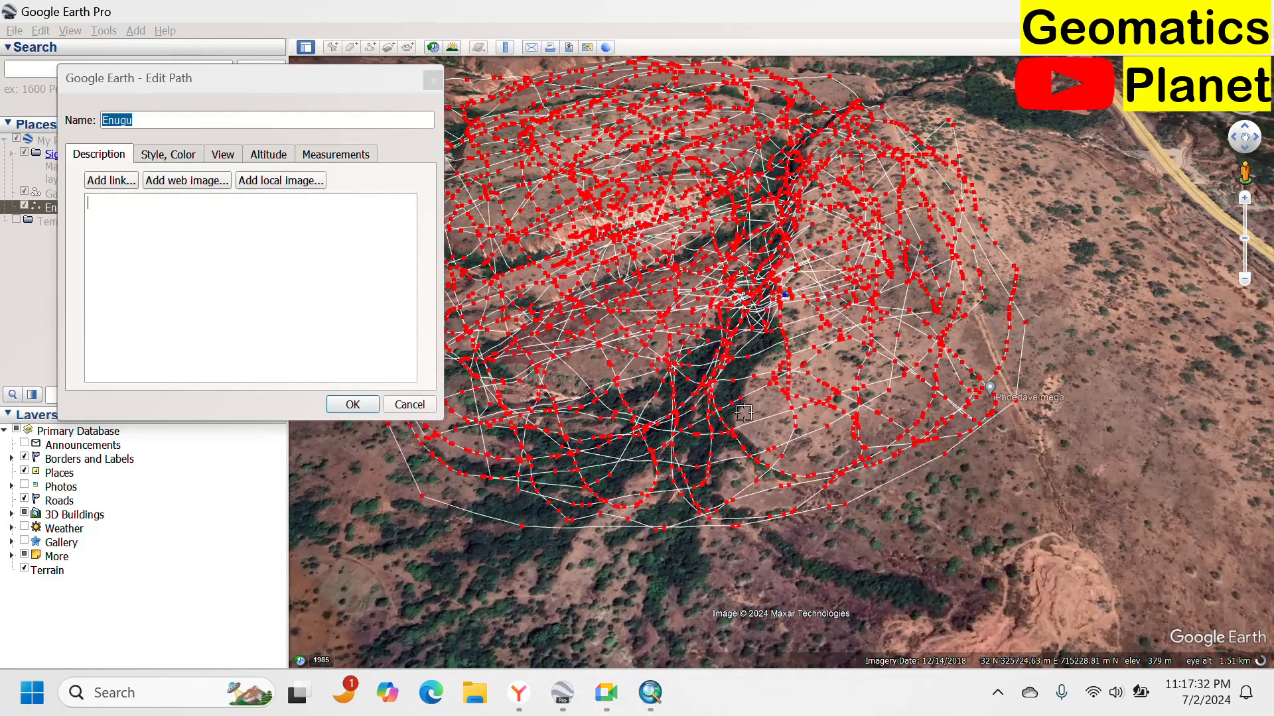
scroll(755, 467, "up", 3)
scroll(812, 509, "up", 2)
mouse_move(803, 510)
left_mouse_down()
mouse_move(743, 319)
mouse_move(721, 302)
mouse_move(710, 352)
mouse_move(765, 469)
left_mouse_up()
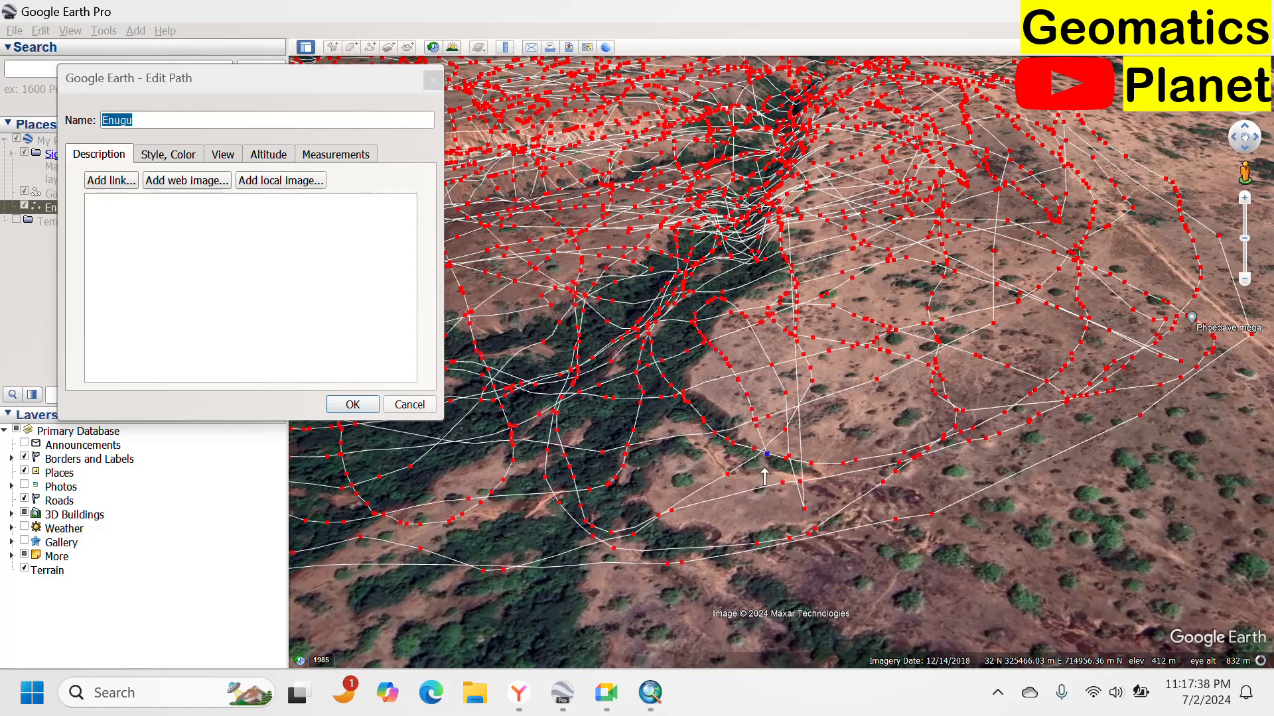
mouse_move(697, 504)
left_mouse_down()
mouse_move(576, 381)
mouse_move(552, 303)
left_mouse_up()
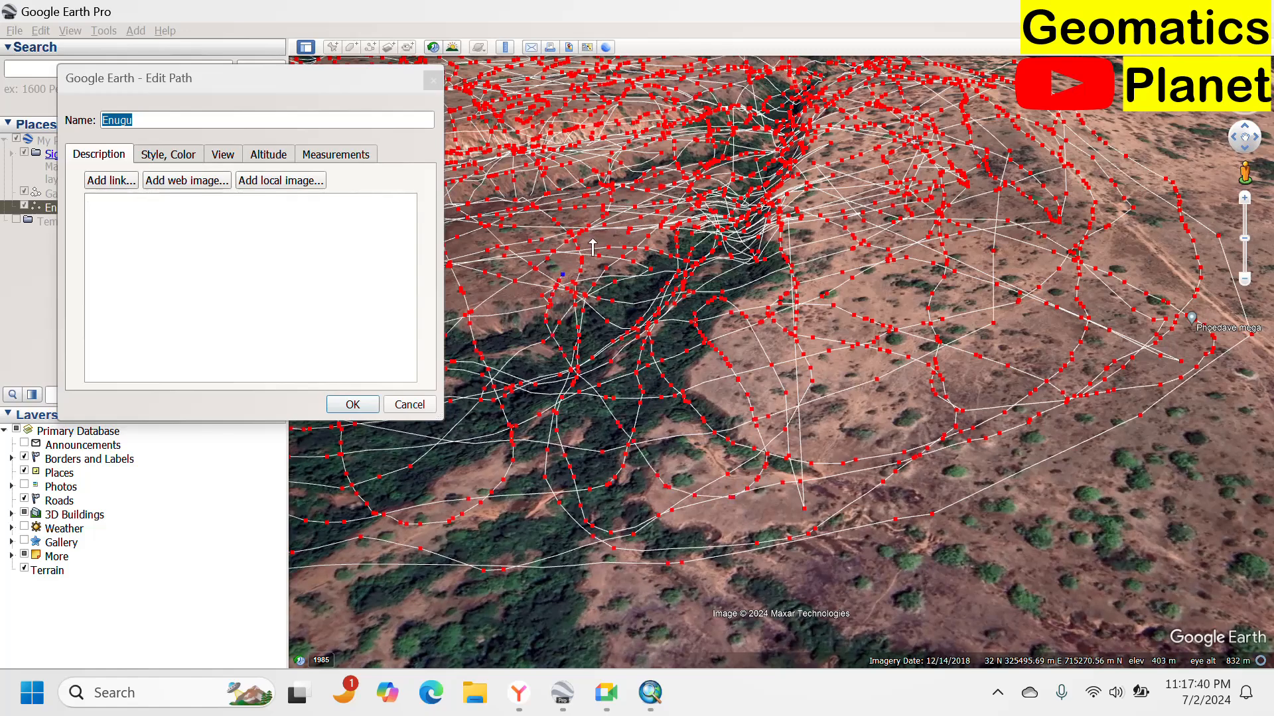
left_click(142, 122)
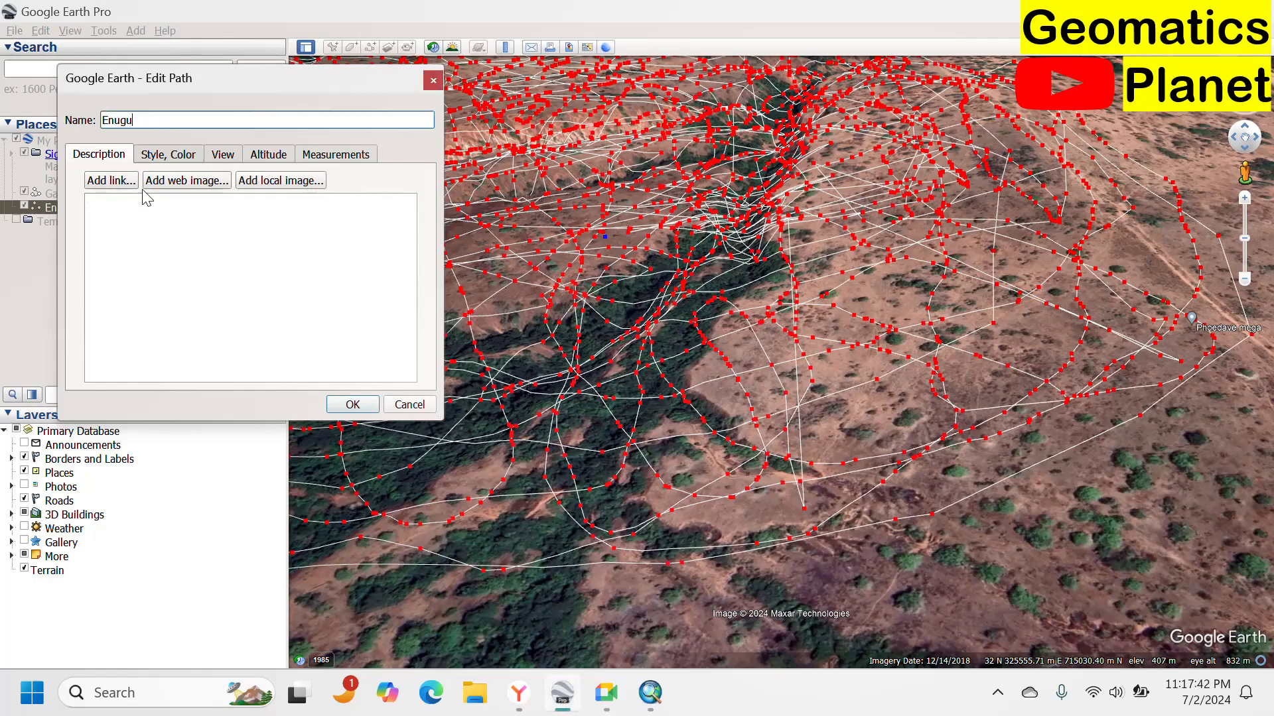
left_click(352, 404)
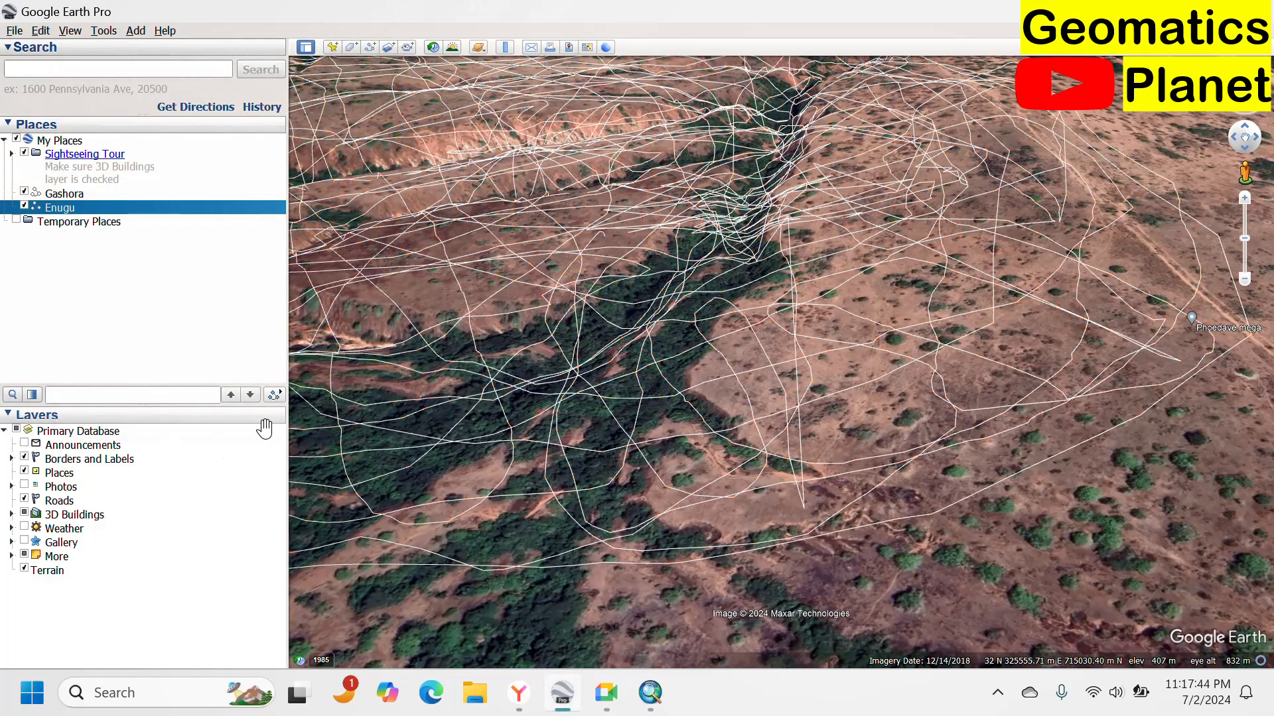
Examine the finished path over the gully from several zoom levels and viewing angles.
scroll(670, 361, "down", 5)
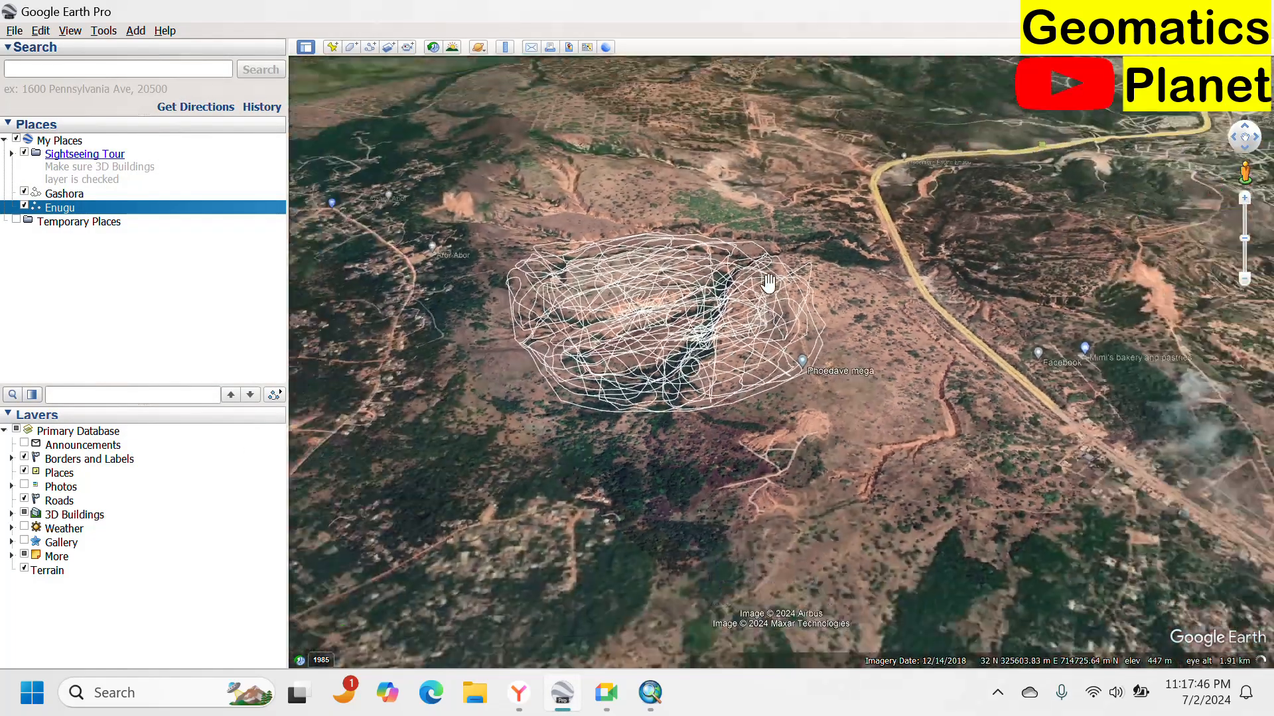
scroll(613, 249, "up", 5)
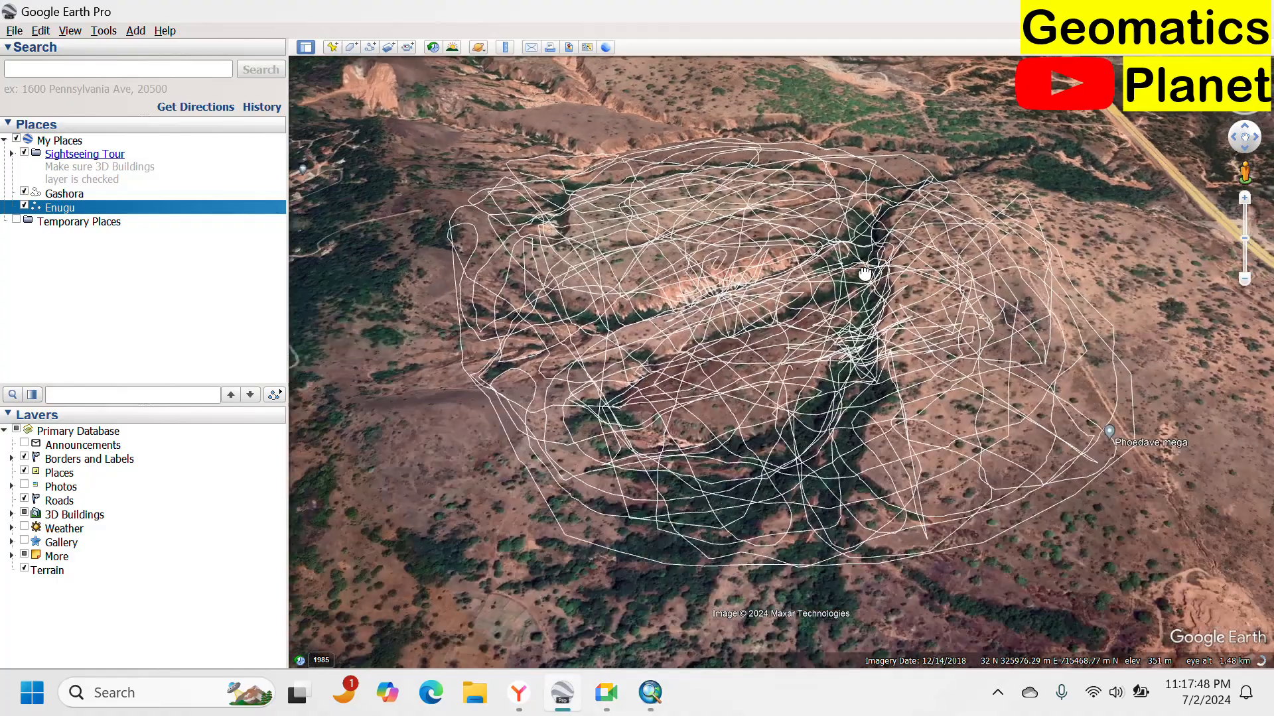
scroll(628, 283, "up", 3)
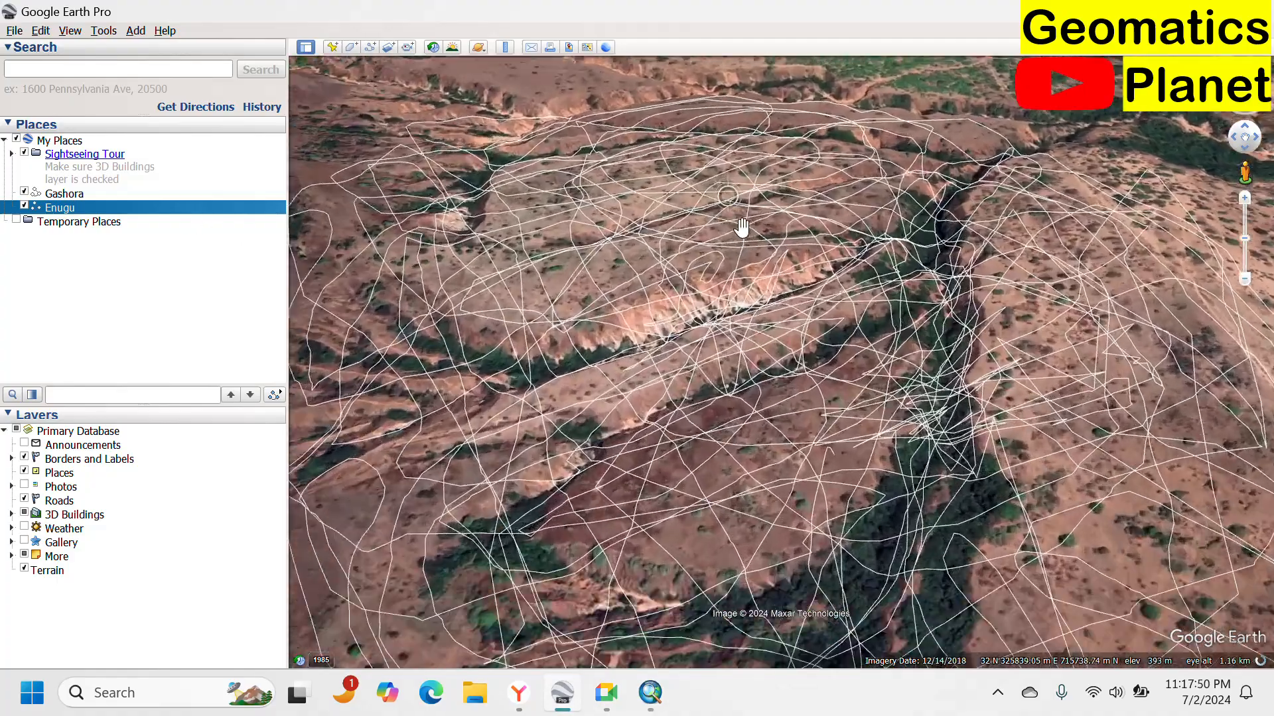
left_click_drag(765, 454, 913, 475)
scroll(694, 261, "up", 3)
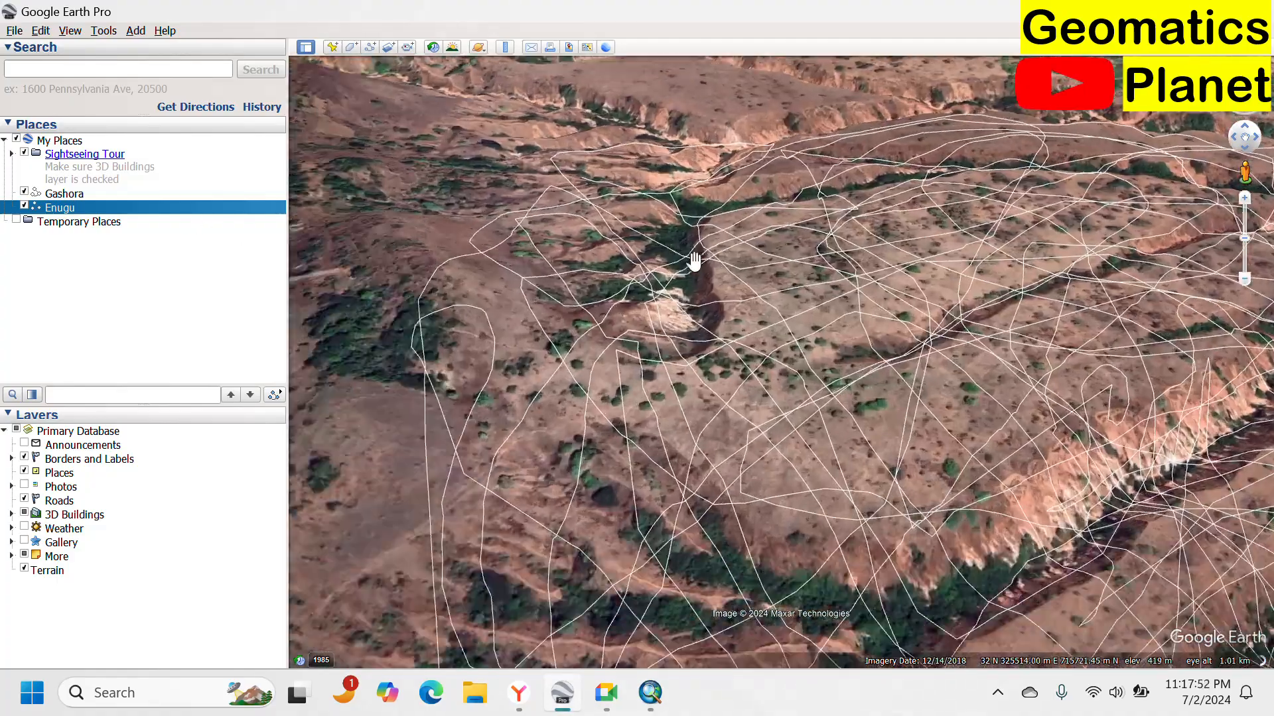
left_click_drag(560, 347, 814, 526)
scroll(865, 412, "up", 3)
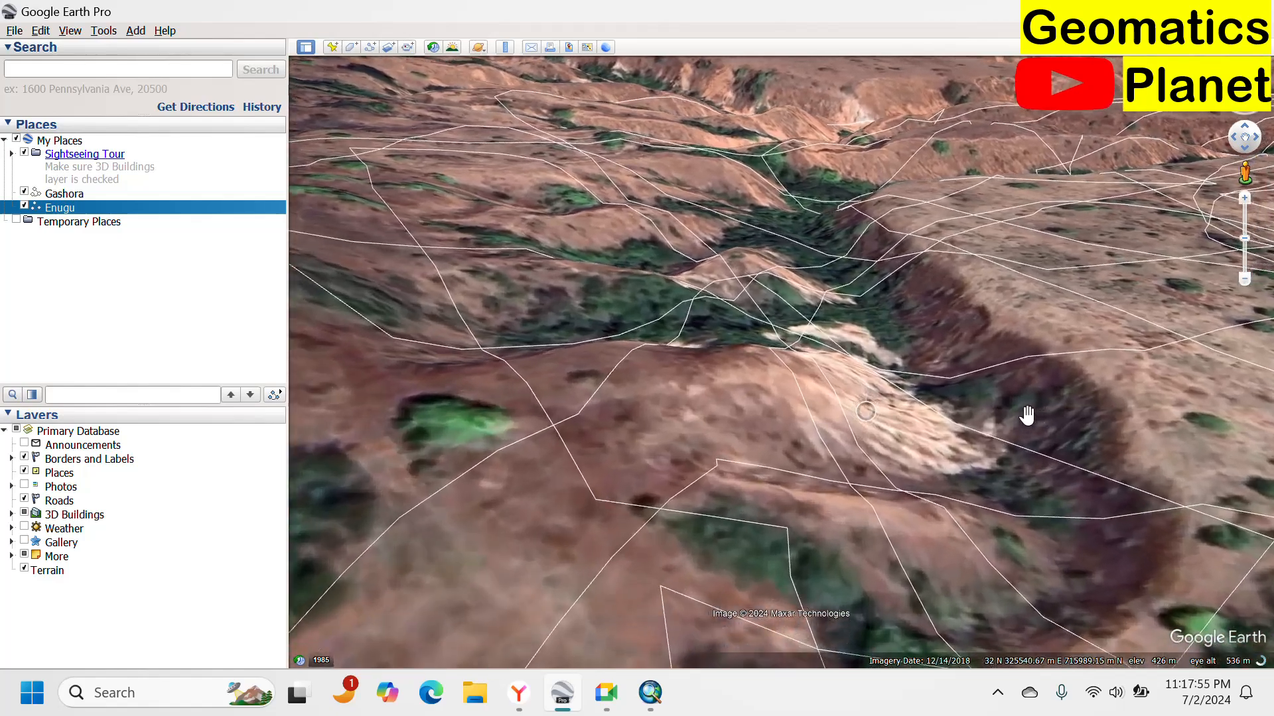
left_click_drag(1027, 415, 889, 506)
left_click_drag(776, 300, 788, 506)
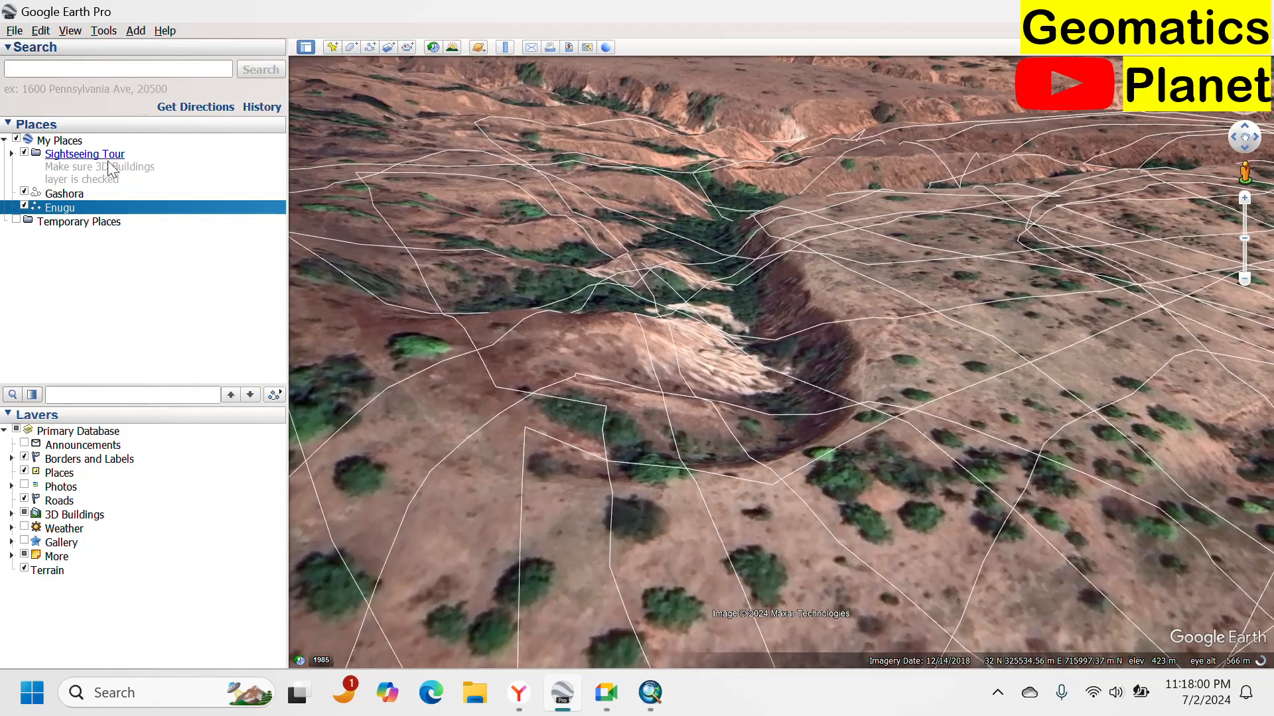
Reopen the Enugu path's properties and trace vertex strokes around the curved gully bend and its inner slopes.
right_click(77, 211)
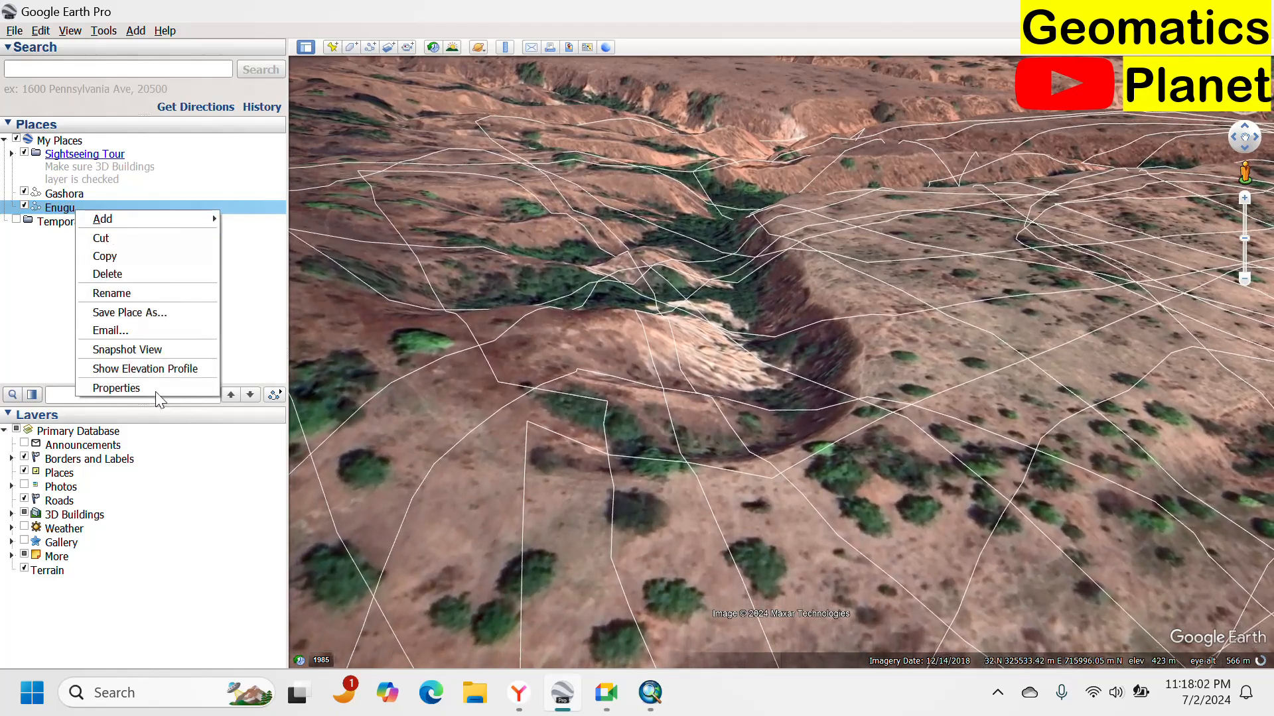
left_click(126, 388)
left_click_drag(773, 287, 826, 365)
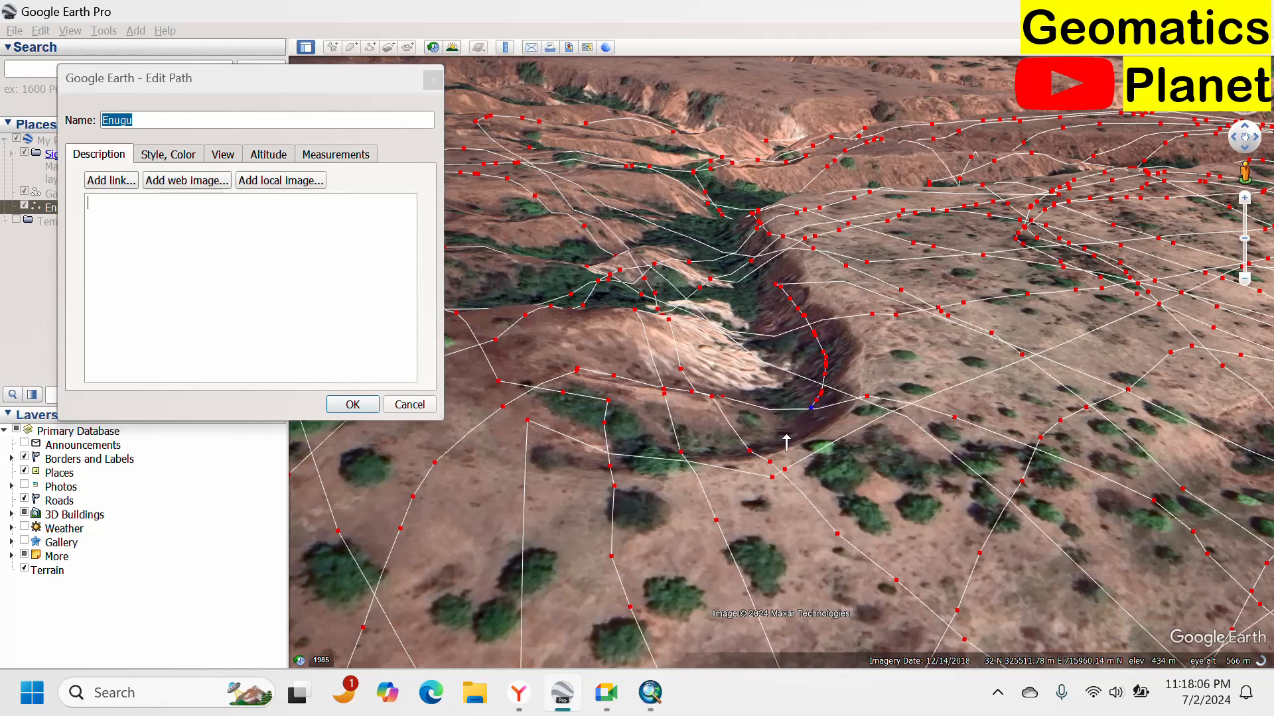
mouse_move(786, 443)
left_mouse_down()
mouse_move(731, 467)
mouse_move(645, 448)
mouse_move(563, 385)
left_mouse_up()
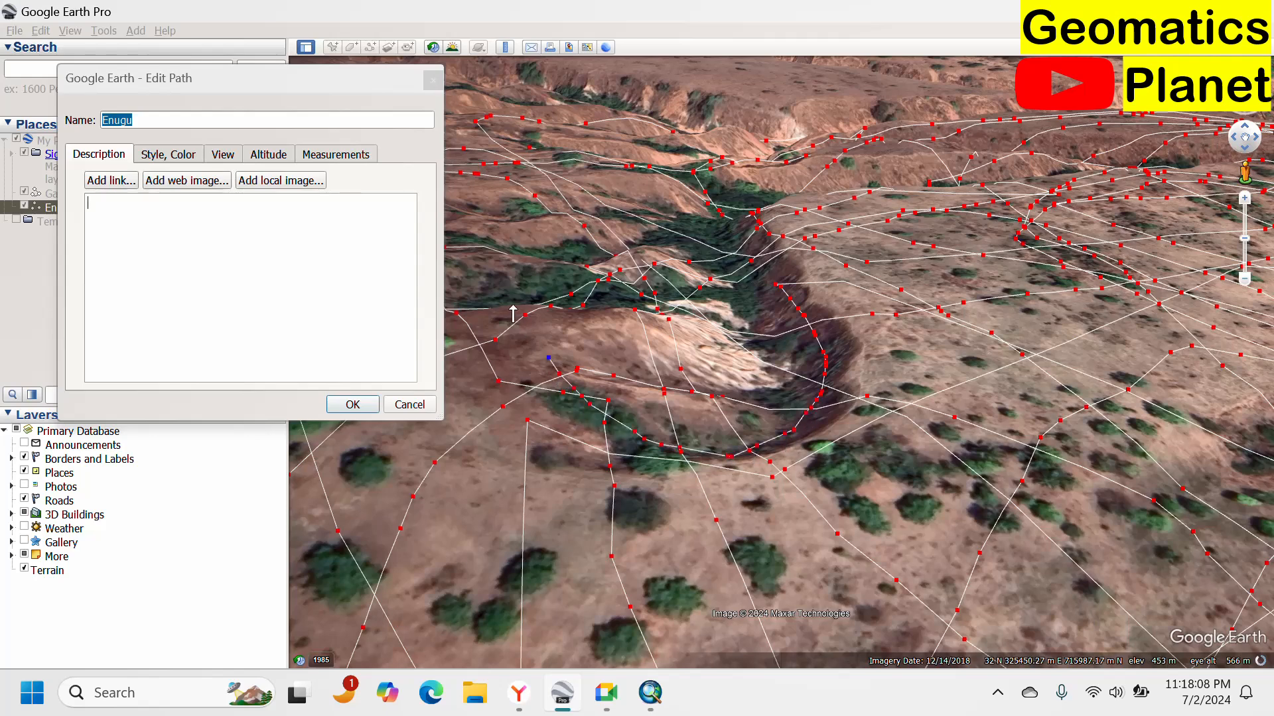
mouse_move(513, 311)
left_mouse_down()
mouse_move(538, 264)
mouse_move(662, 190)
mouse_move(718, 229)
left_mouse_up()
mouse_move(739, 277)
left_mouse_down()
mouse_move(743, 335)
mouse_move(670, 363)
mouse_move(615, 339)
mouse_move(610, 291)
mouse_move(657, 245)
left_mouse_up()
mouse_move(680, 301)
left_mouse_down()
mouse_move(703, 323)
mouse_move(758, 305)
mouse_move(769, 278)
left_mouse_up()
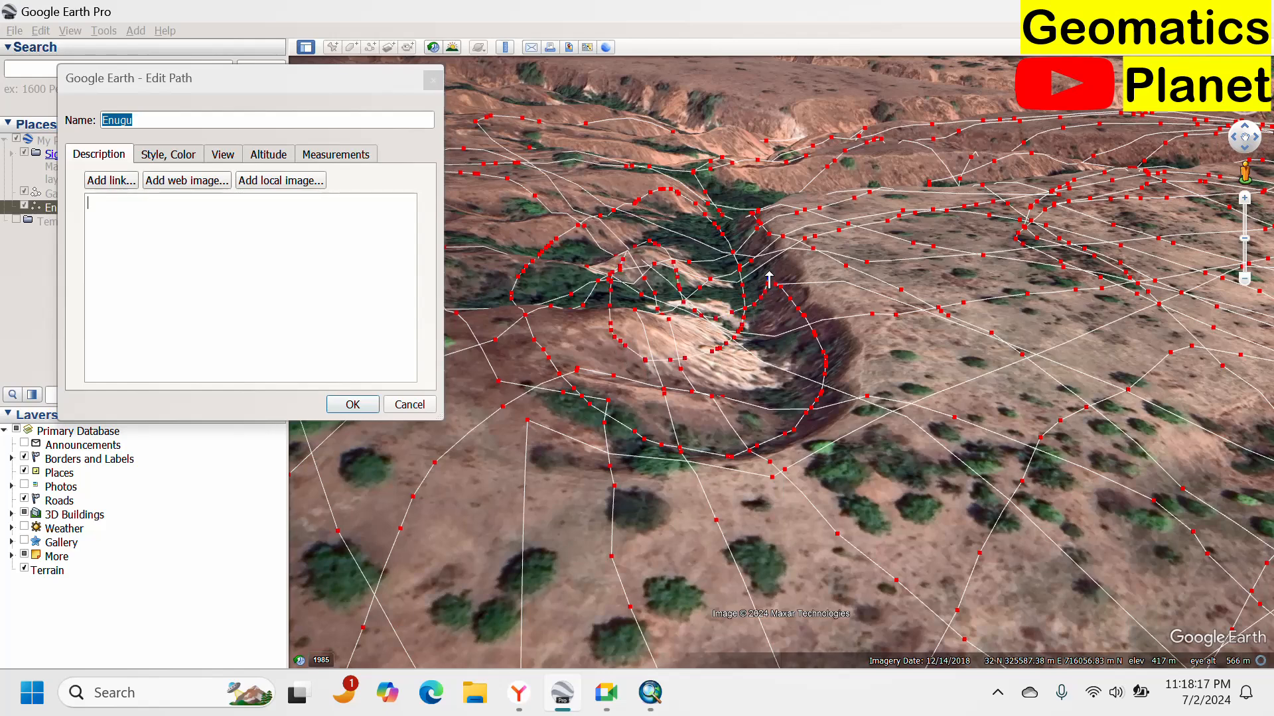
Add long vertex strokes across the outer slopes around the gully bend and confirm the path edits.
left_click(768, 368)
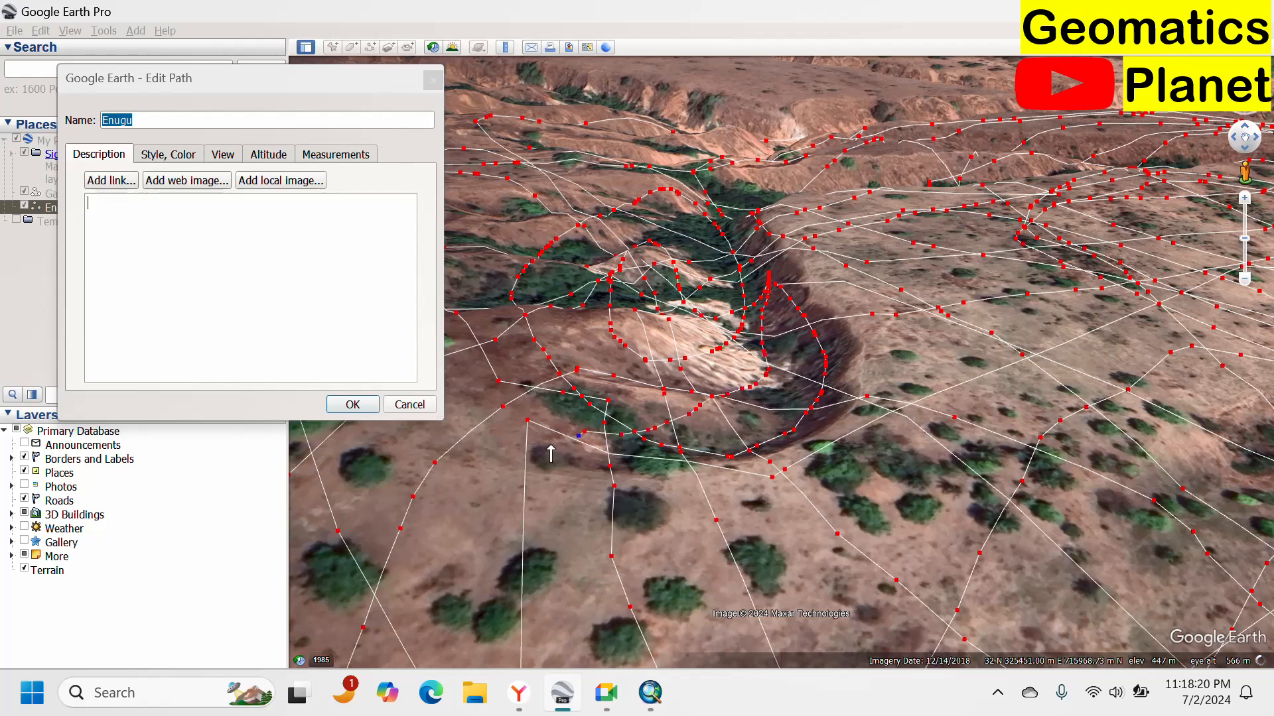
mouse_move(638, 587)
left_mouse_down()
mouse_move(743, 547)
mouse_move(889, 448)
left_mouse_up()
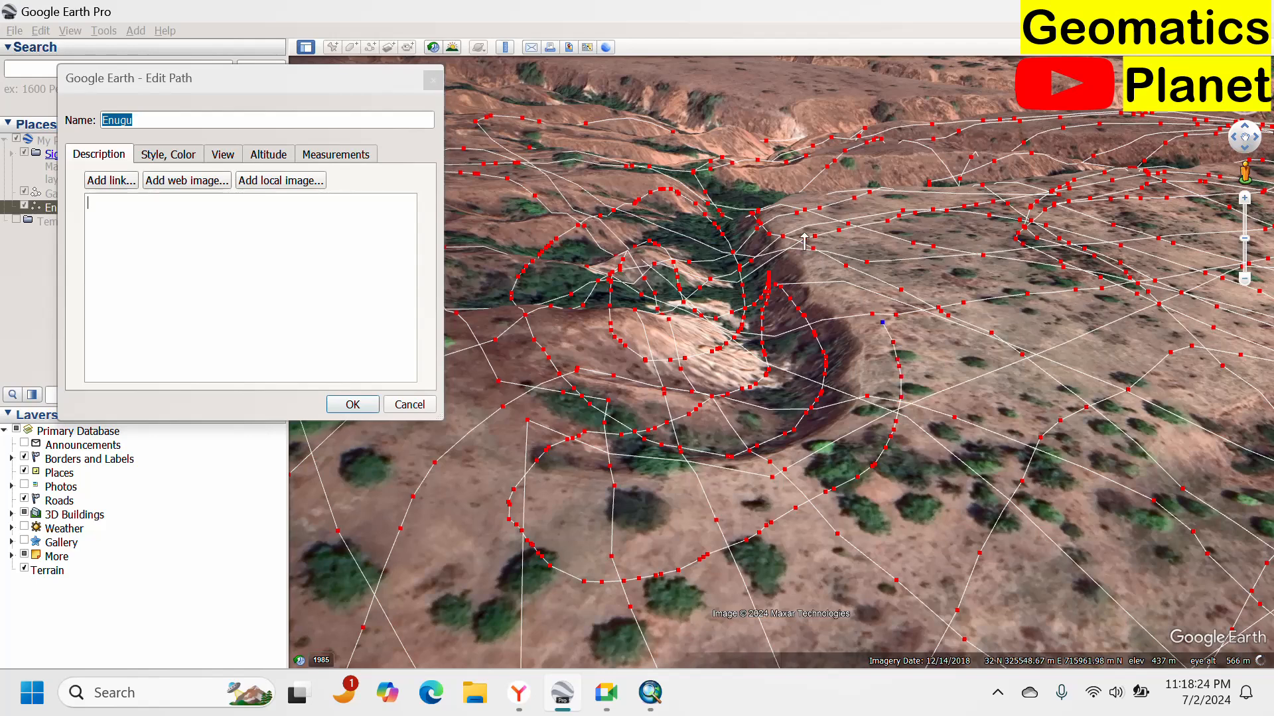
left_click_drag(804, 241, 781, 215)
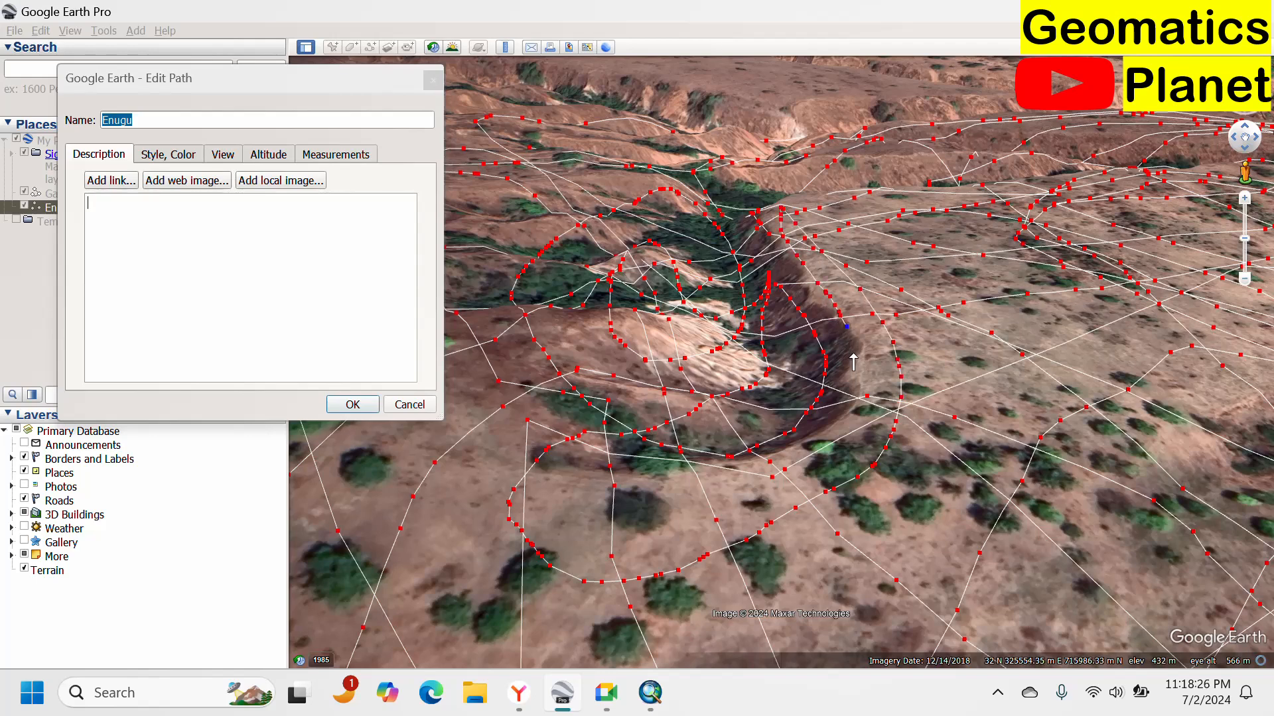
mouse_move(789, 468)
left_mouse_down()
mouse_move(681, 505)
mouse_move(555, 431)
mouse_move(530, 306)
left_mouse_up()
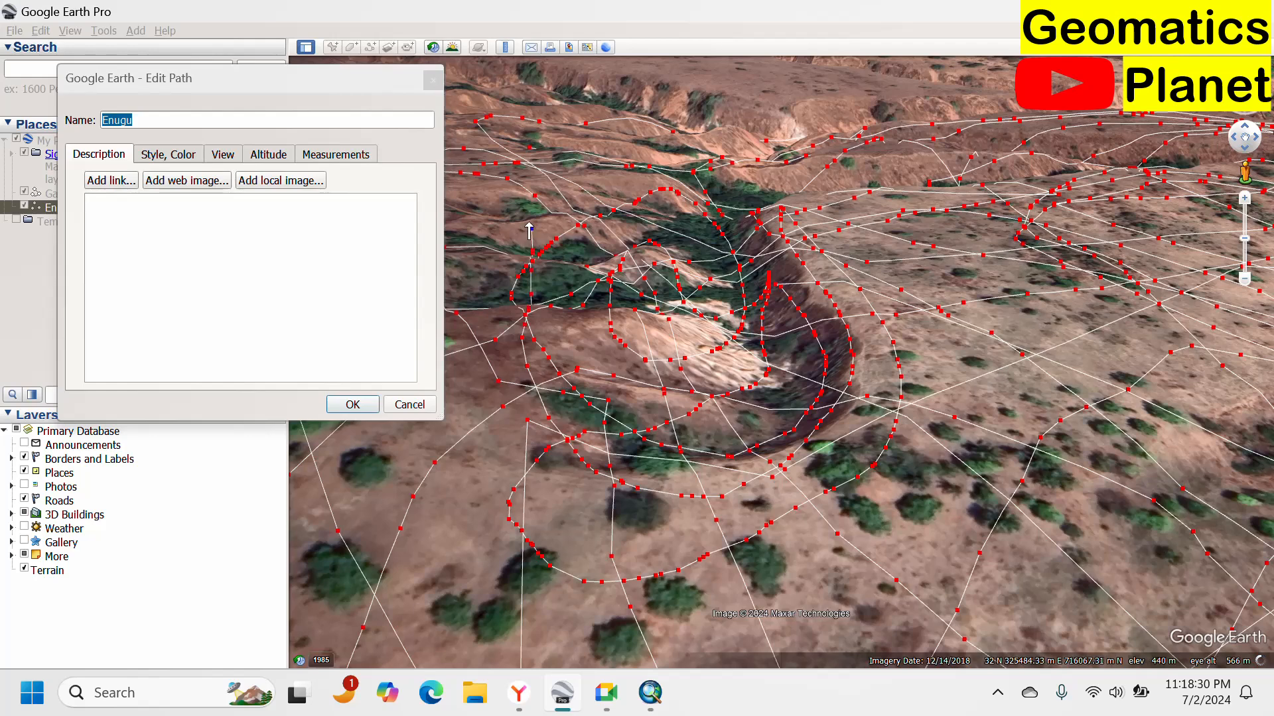
mouse_move(529, 223)
left_mouse_down()
mouse_move(581, 137)
mouse_move(630, 117)
left_mouse_up()
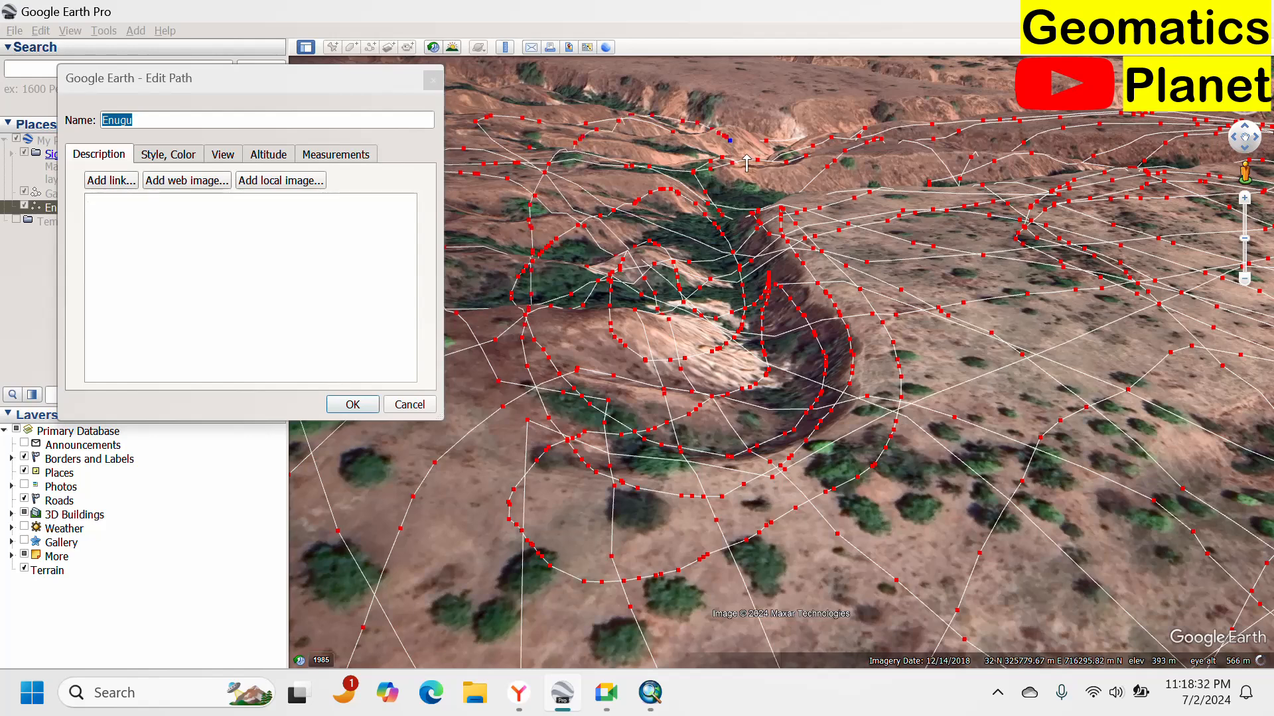
left_click(354, 404)
Open File Explorer and navigate to the Sterling Training folder inside Geomatics > KingVik Planet.
right_click(178, 209)
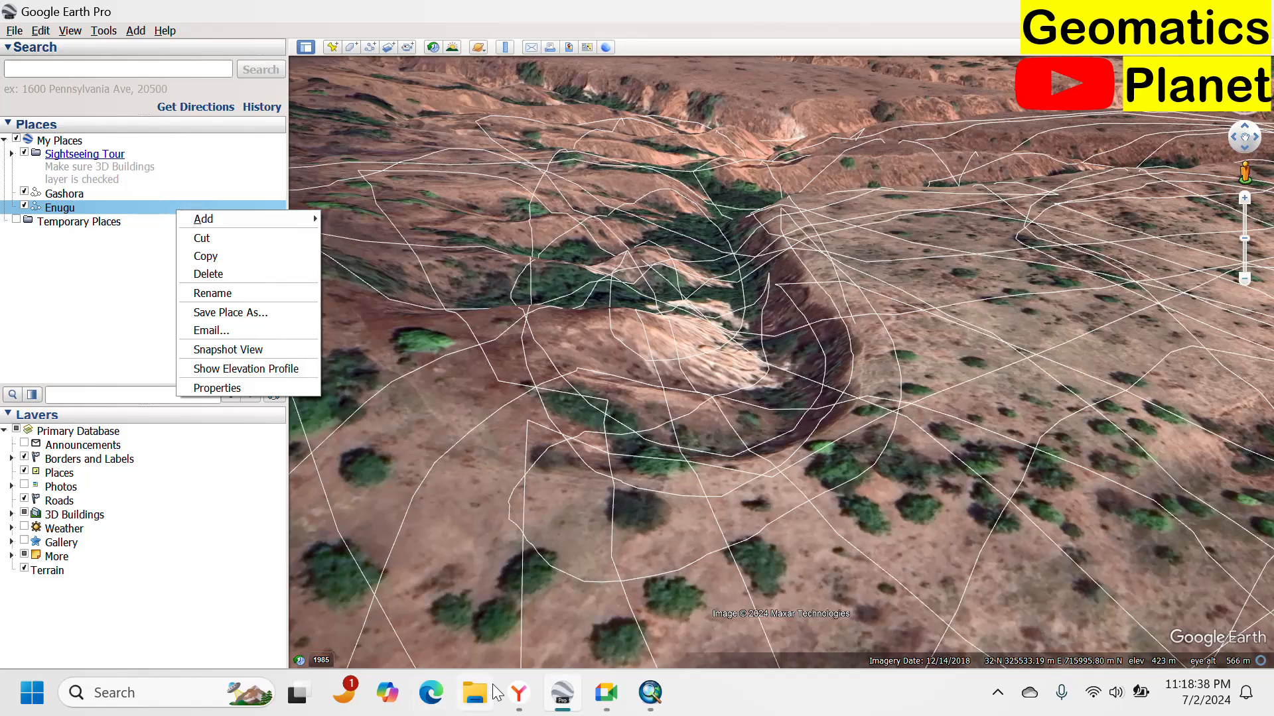
key("Escape")
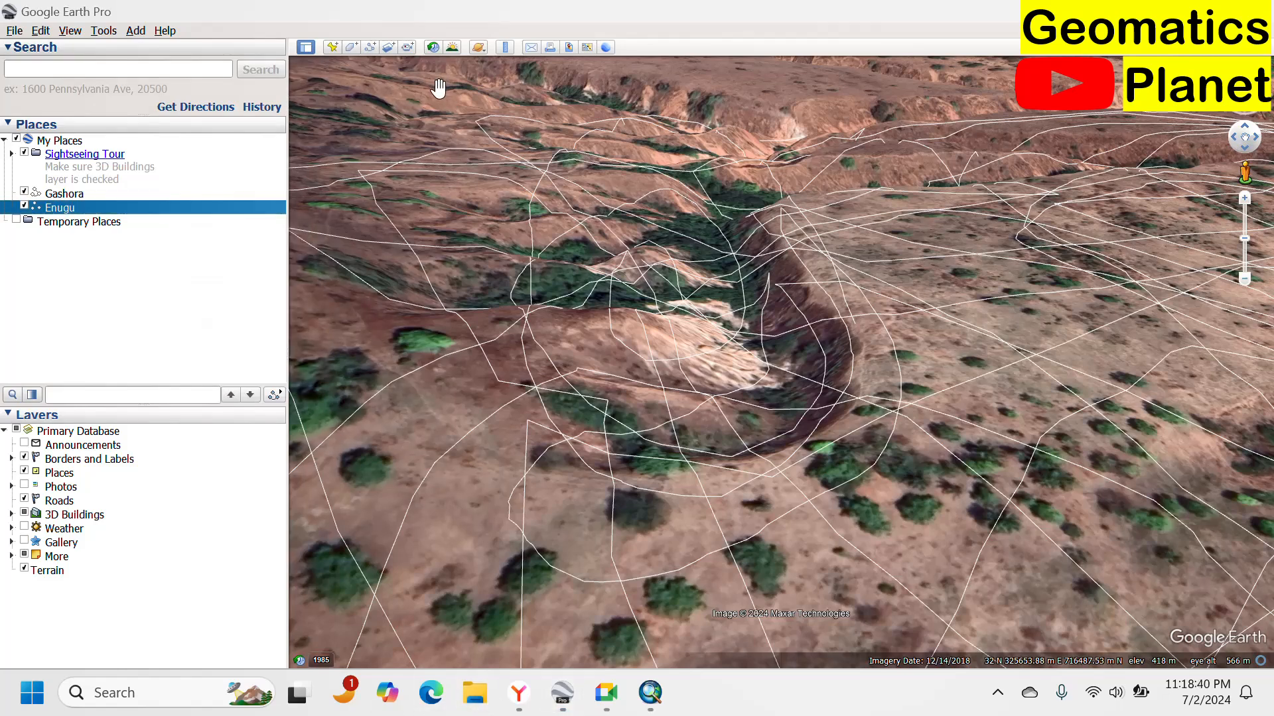
key("super+e")
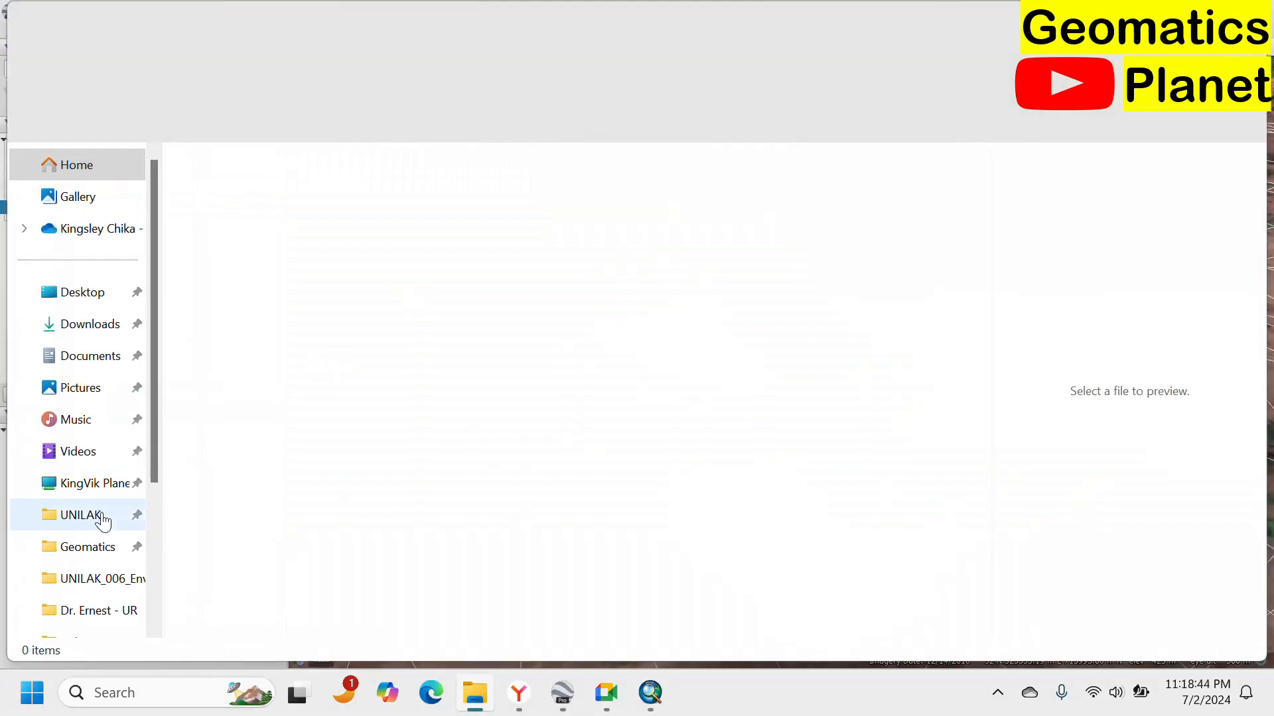
left_click(90, 547)
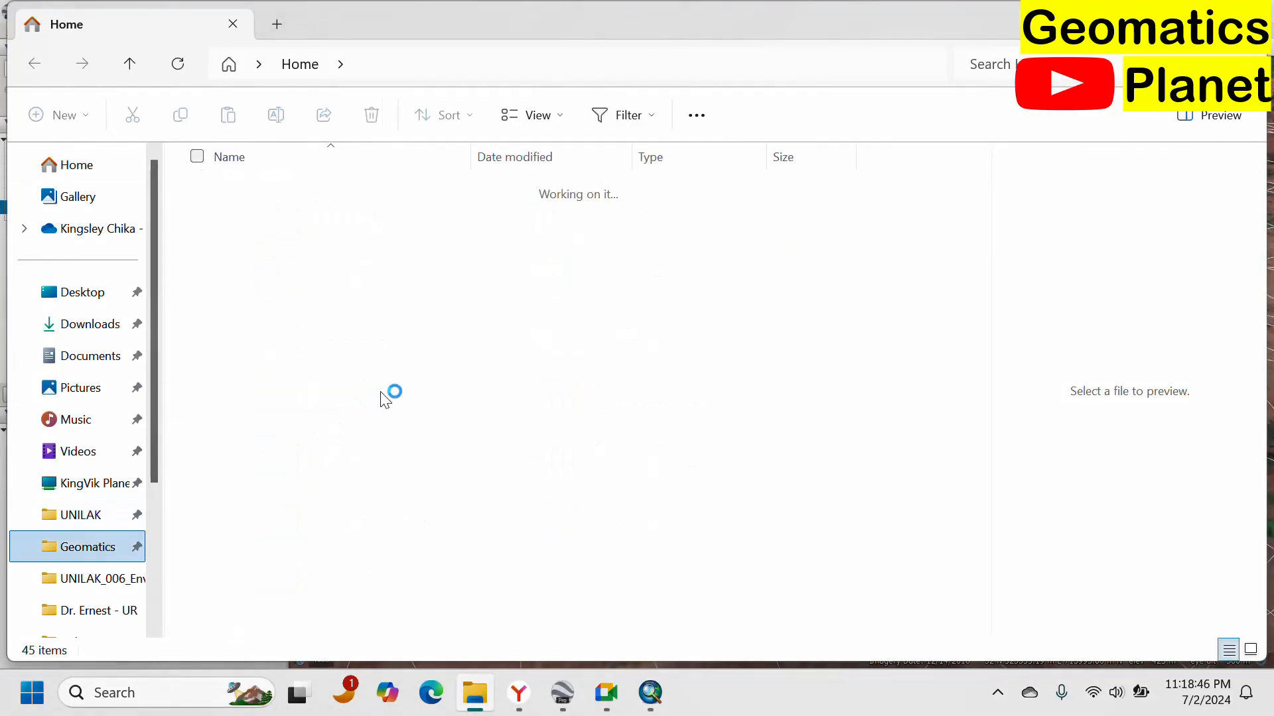
scroll(395, 360, "down", 10)
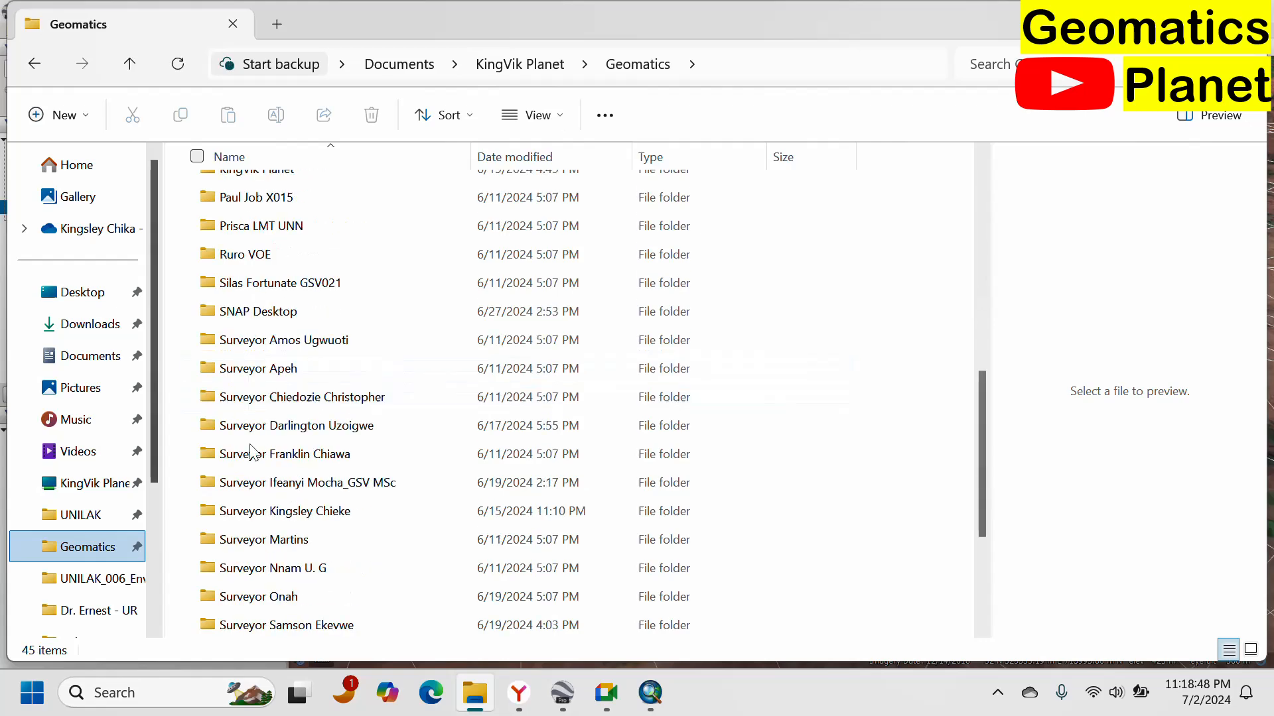
scroll(330, 341, "up", 7)
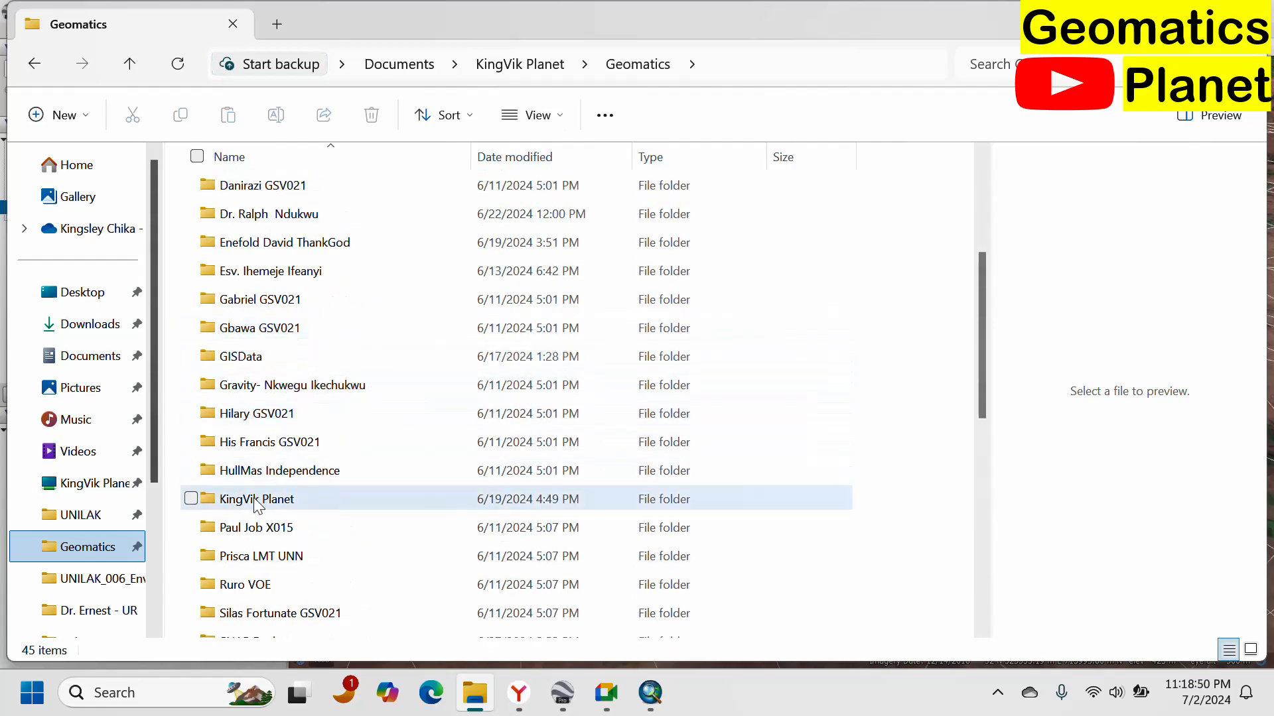
left_click(292, 508)
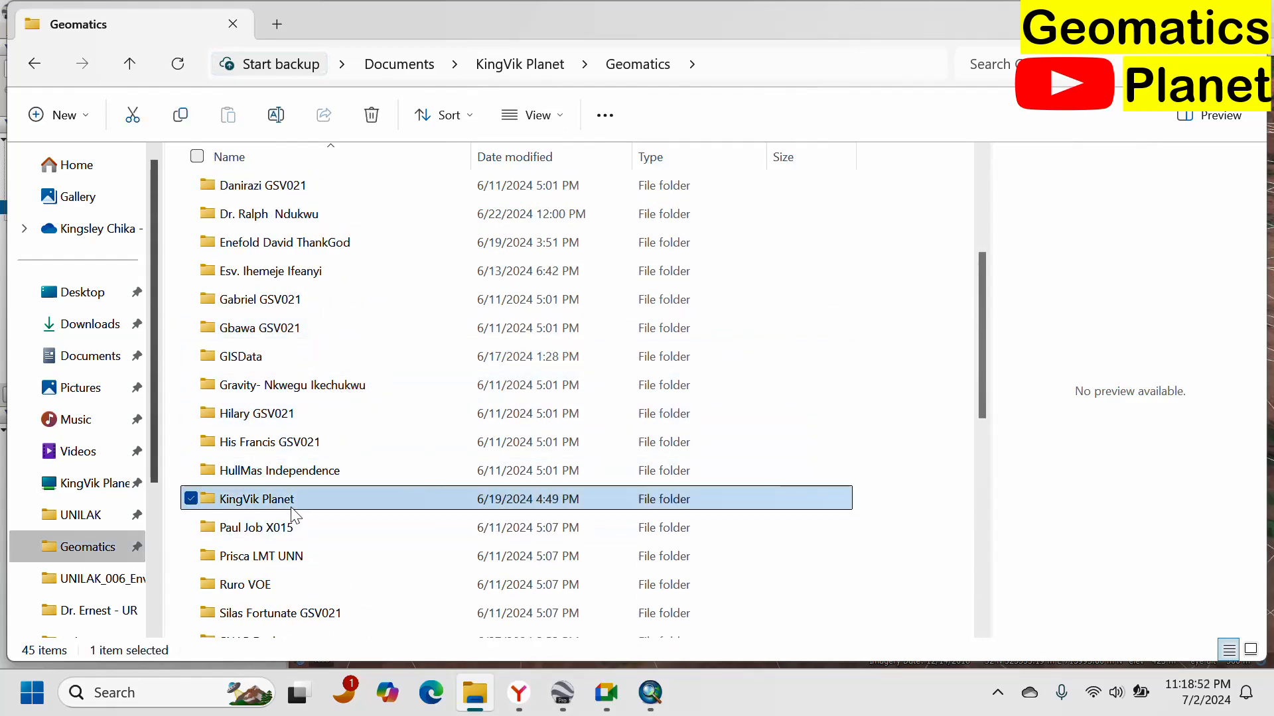
double_click(292, 508)
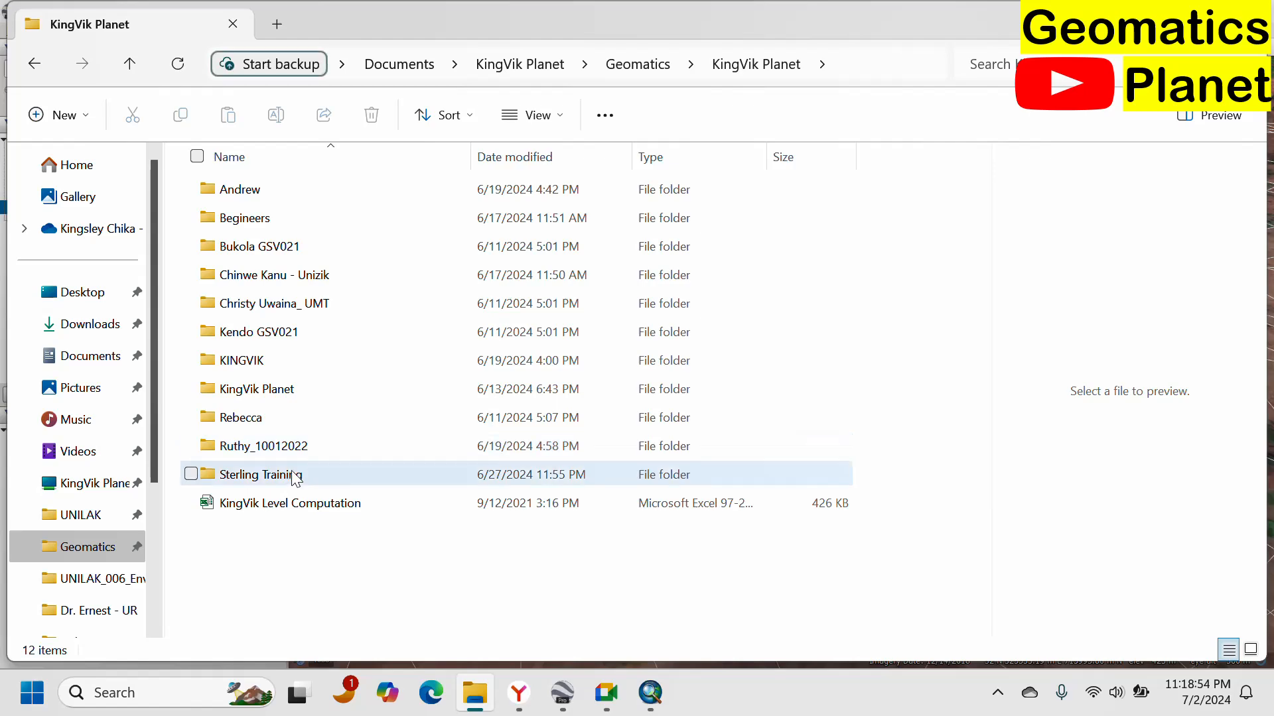
double_click(292, 476)
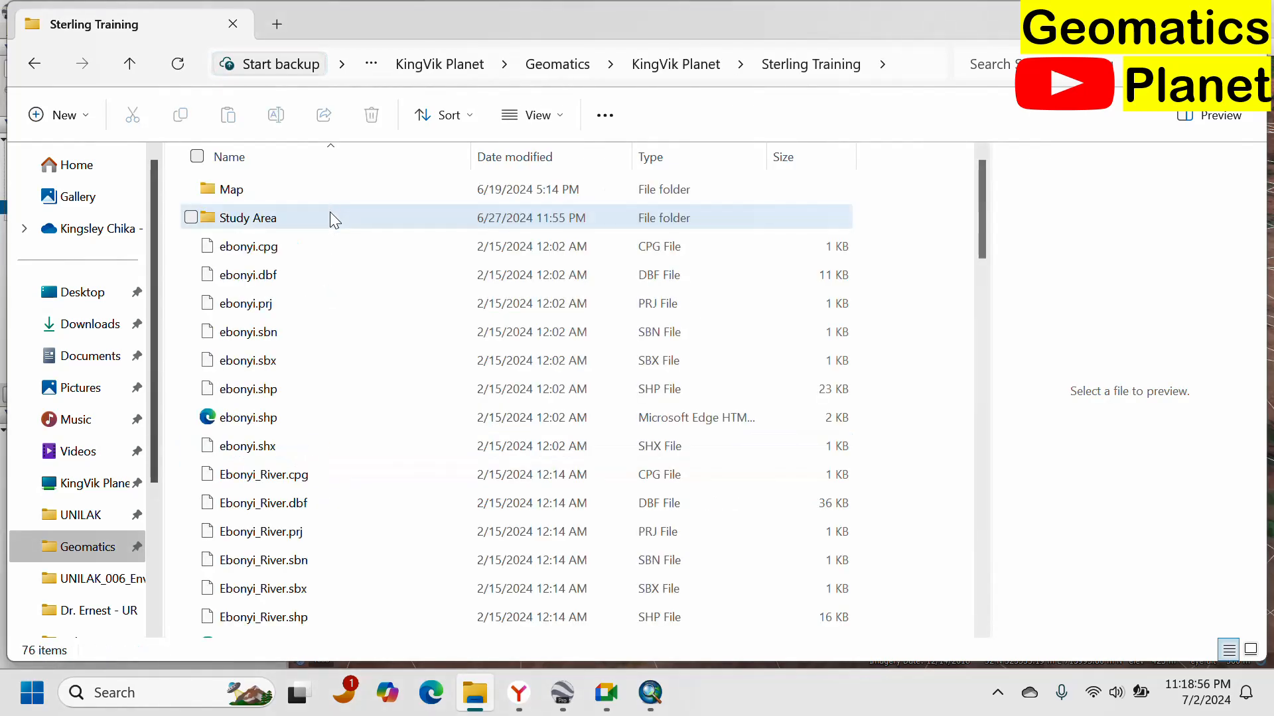
Create a new folder named Elevation in the Sterling Training folder.
scroll(285, 398, "down", 6)
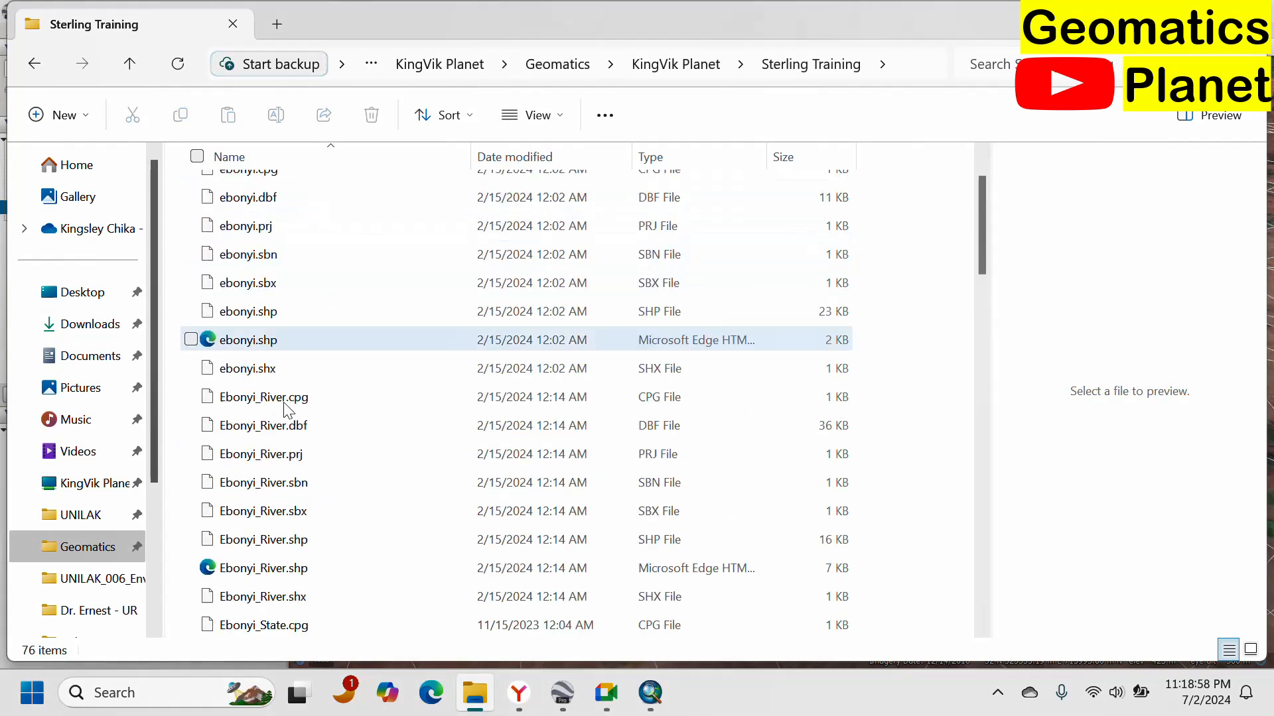
scroll(292, 299, "up", 6)
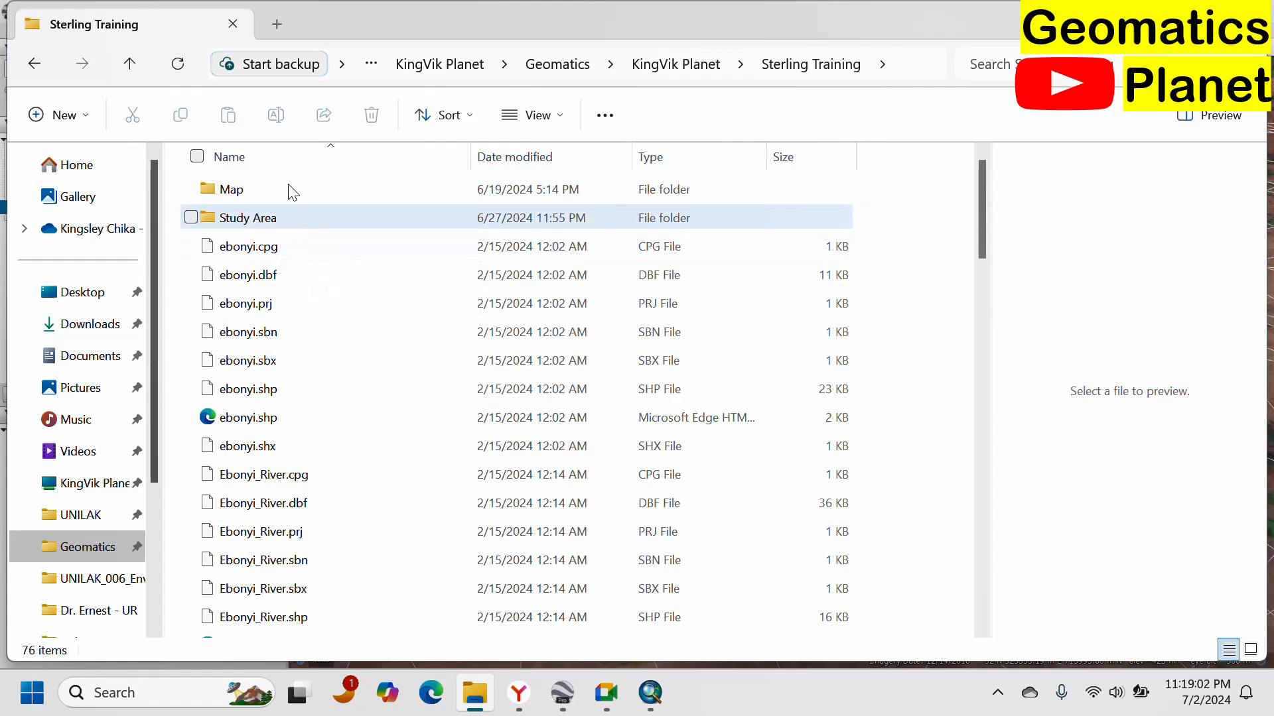
left_click(59, 115)
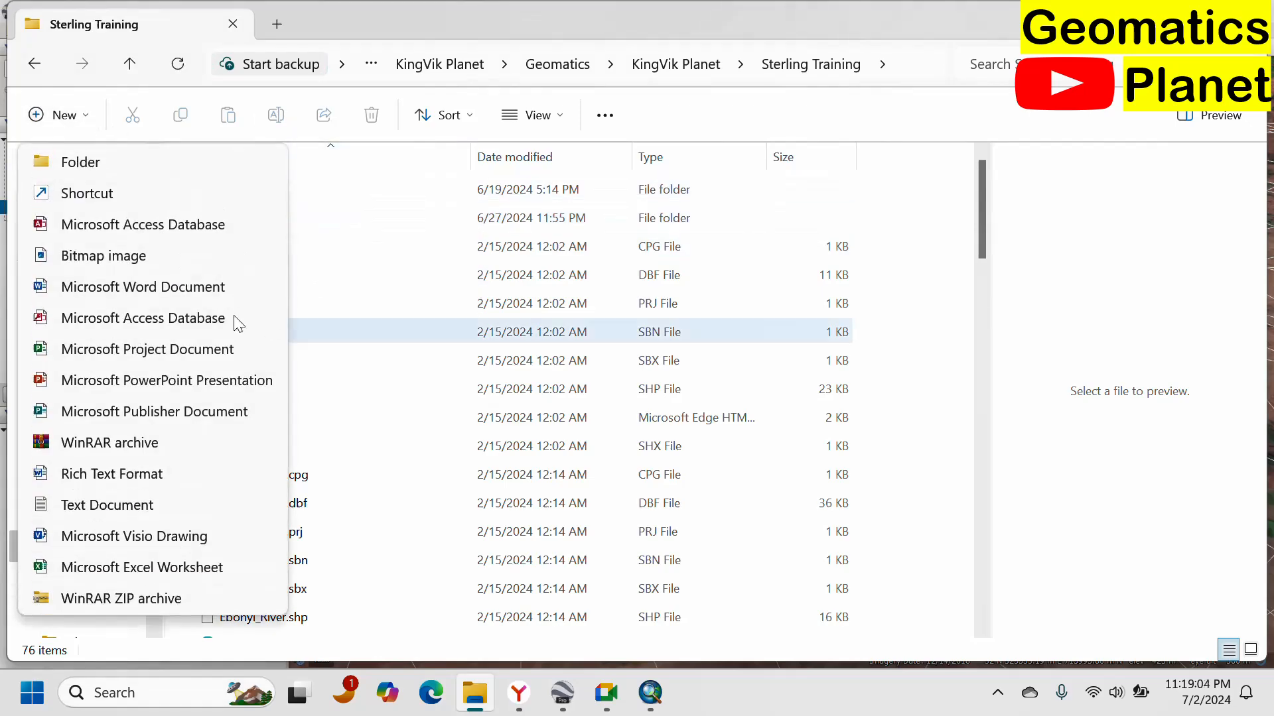
left_click(91, 167)
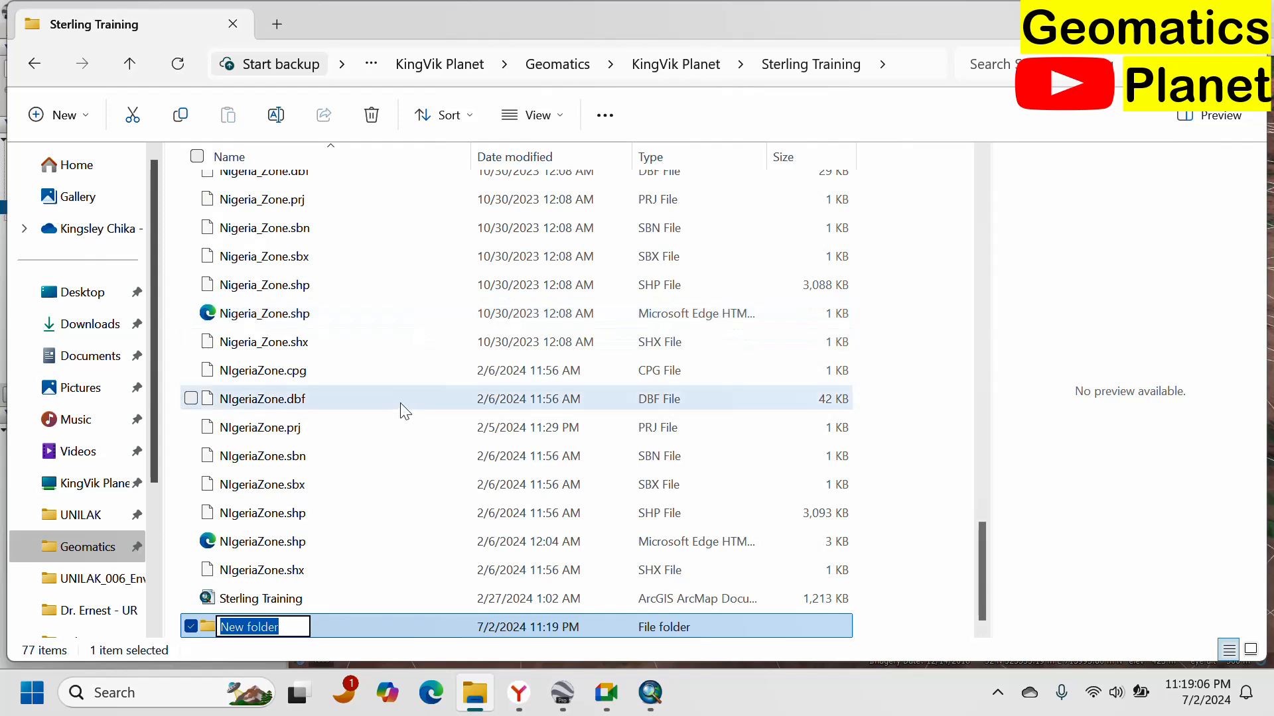
type("Elev")
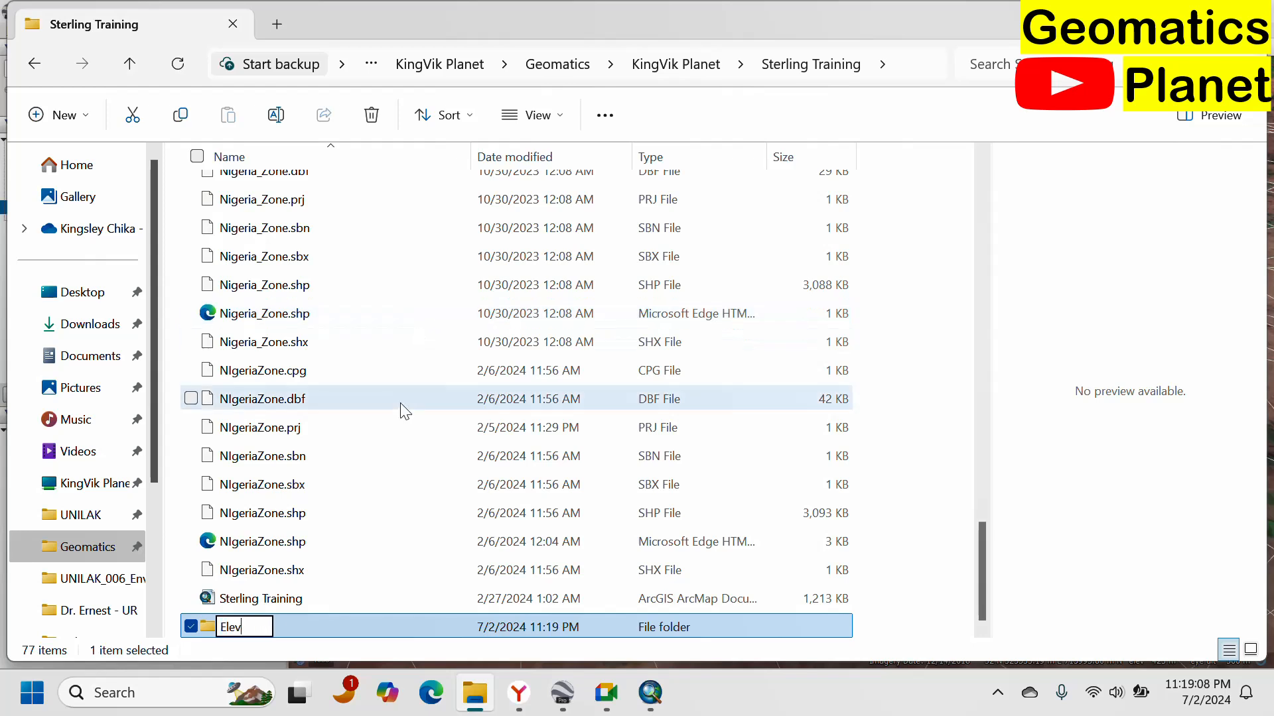
type("ation")
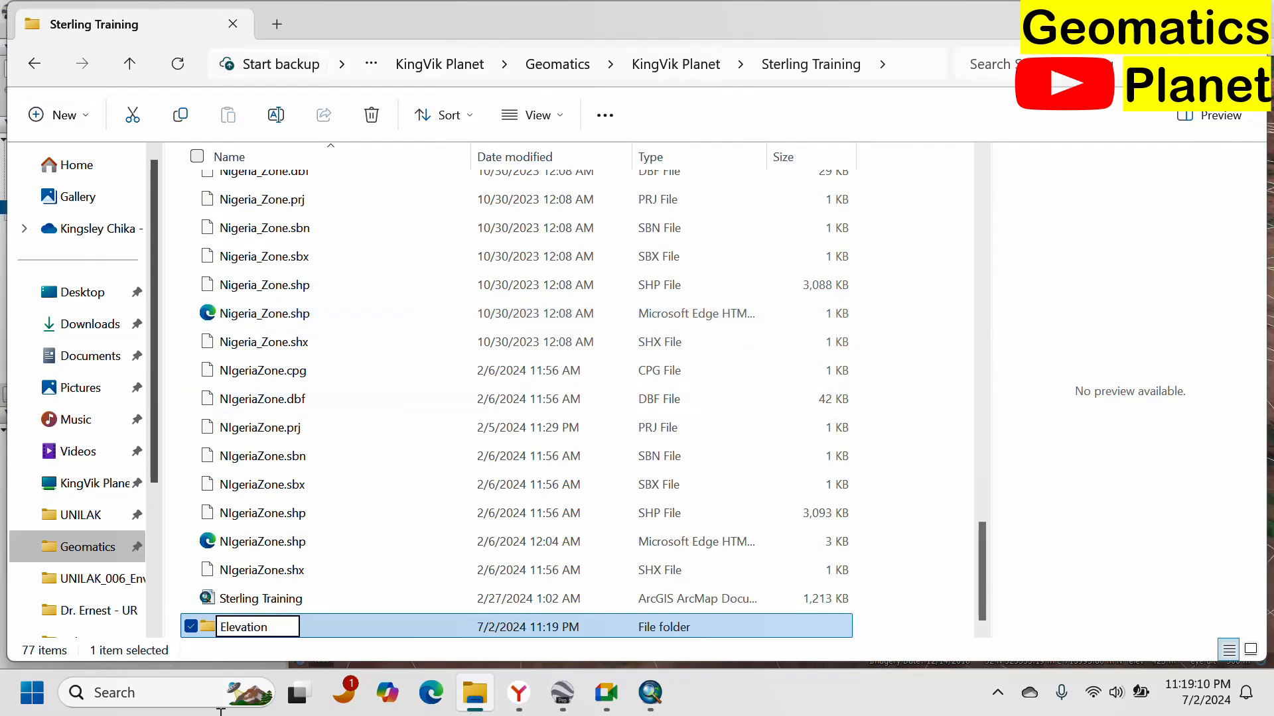
Open the new Elevation folder and copy its full path from the address bar.
key("Return")
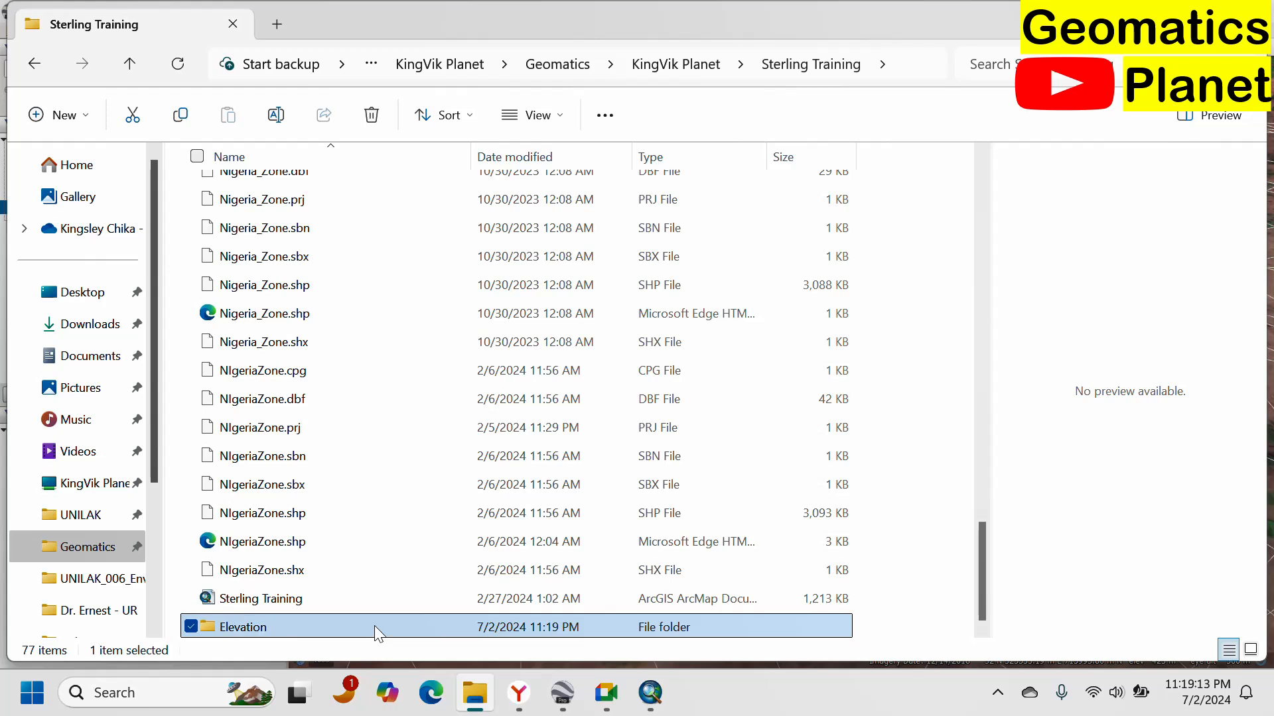
double_click(374, 625)
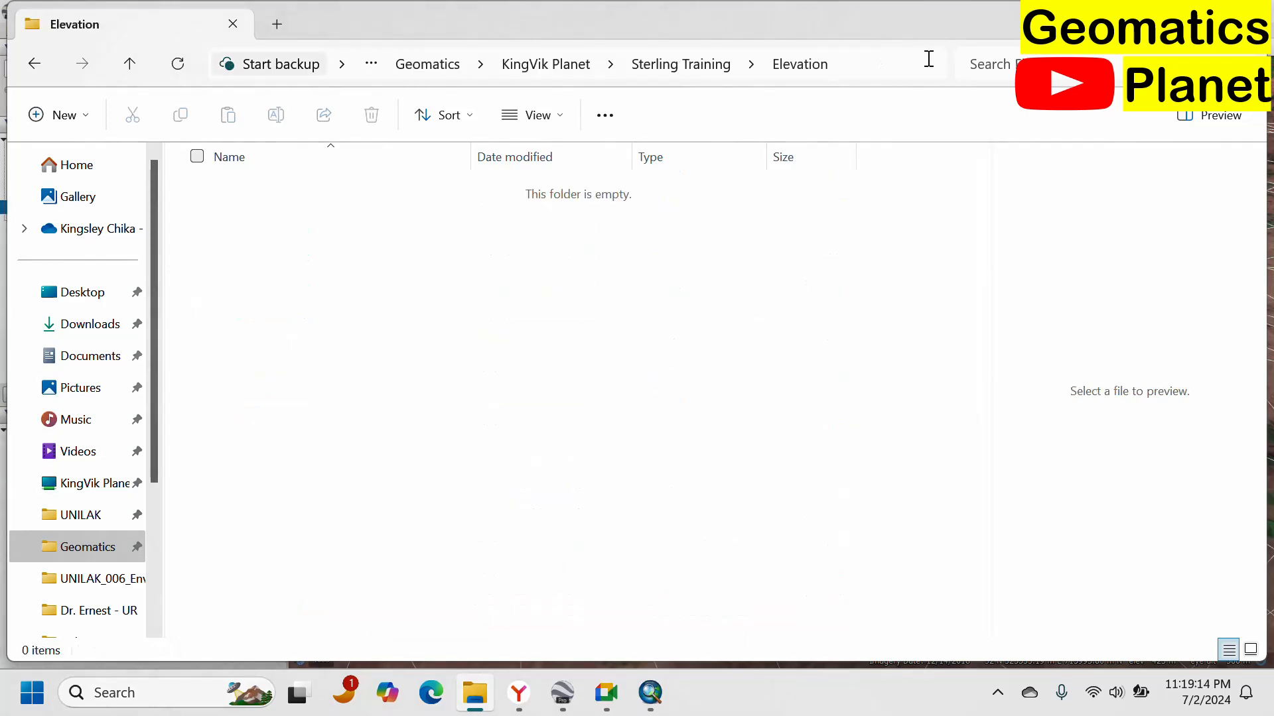
left_click(895, 69)
key("ctrl+c")
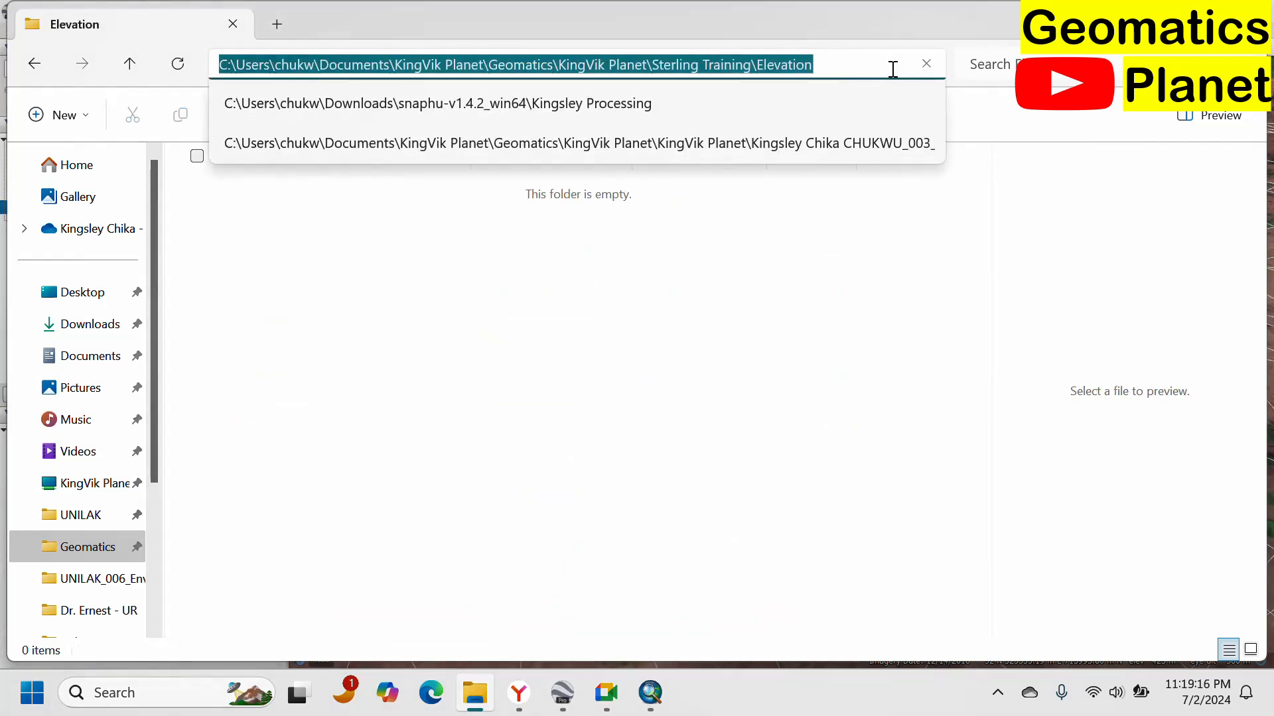
Save the Enugu place as a KML file named Enugu into the Elevation folder.
left_click(562, 693)
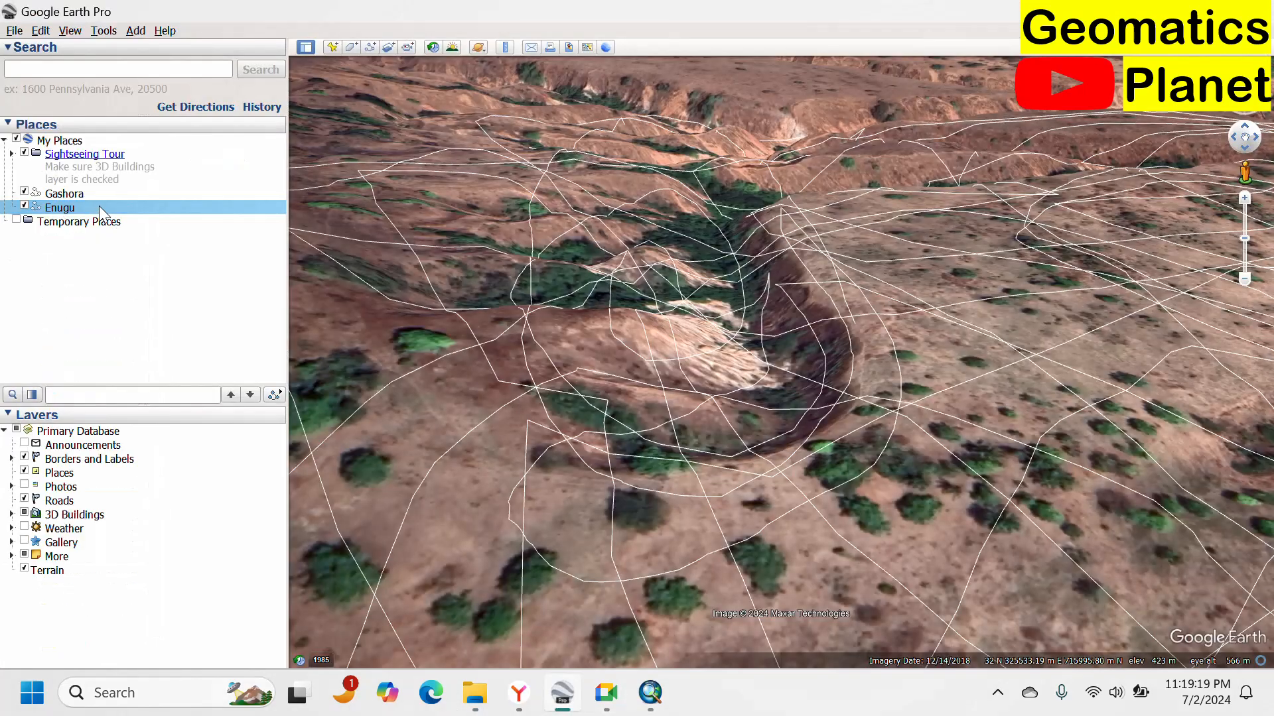
right_click(98, 205)
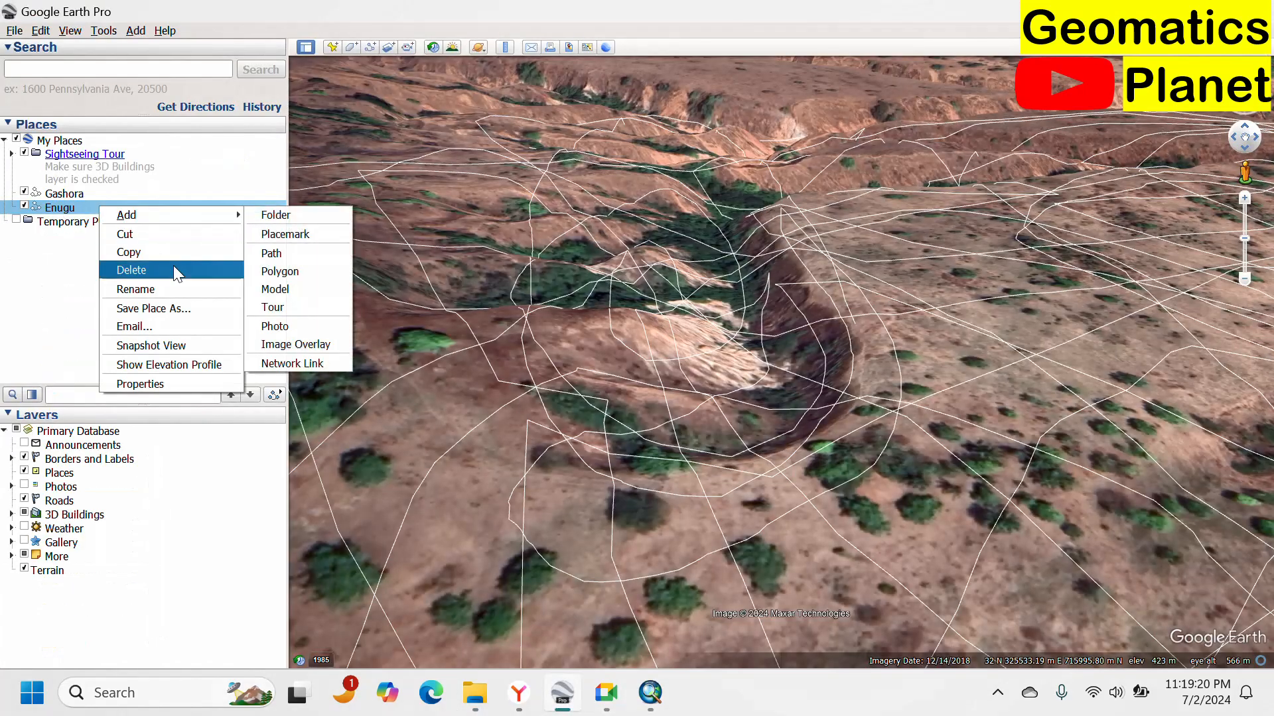
left_click(197, 307)
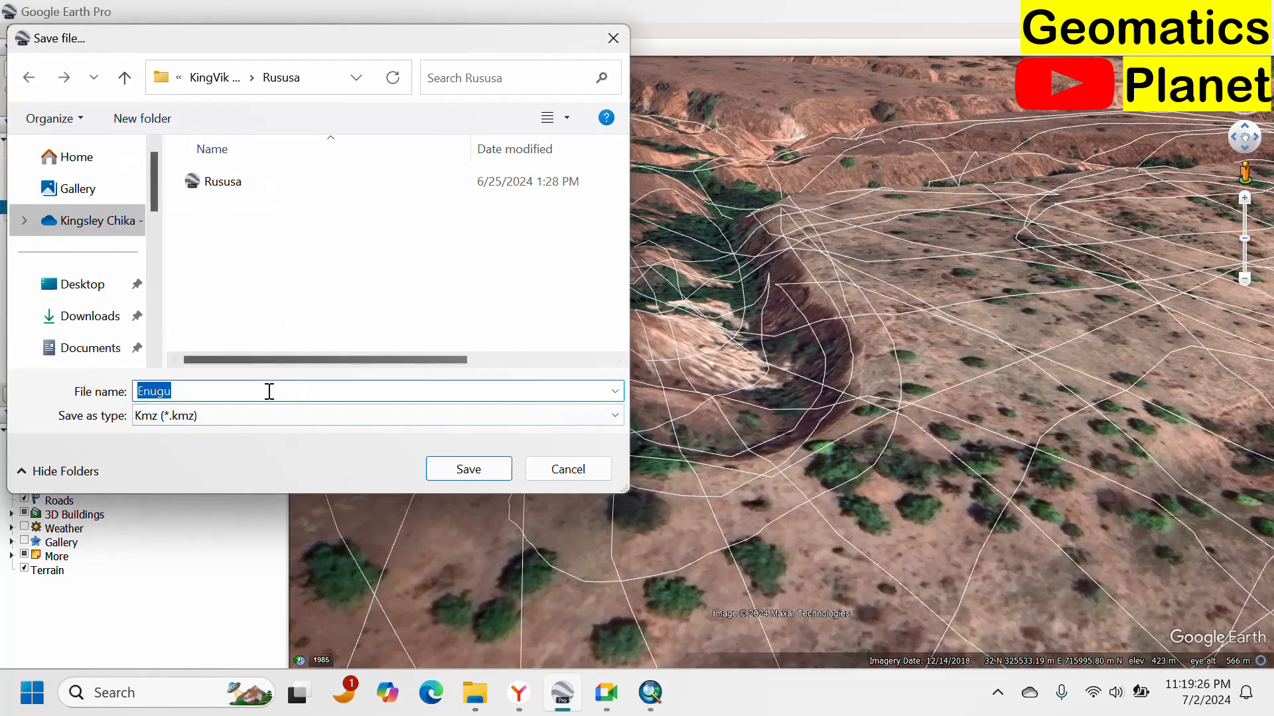
key("ctrl+v")
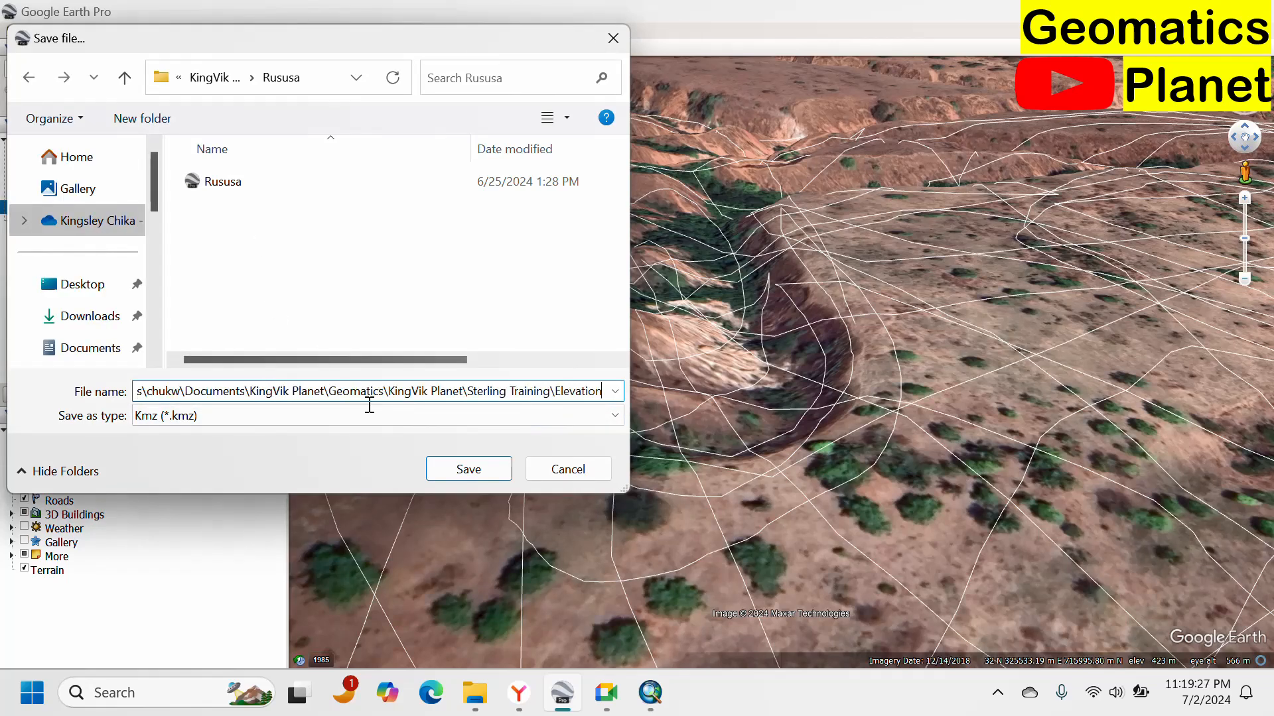
left_click(454, 468)
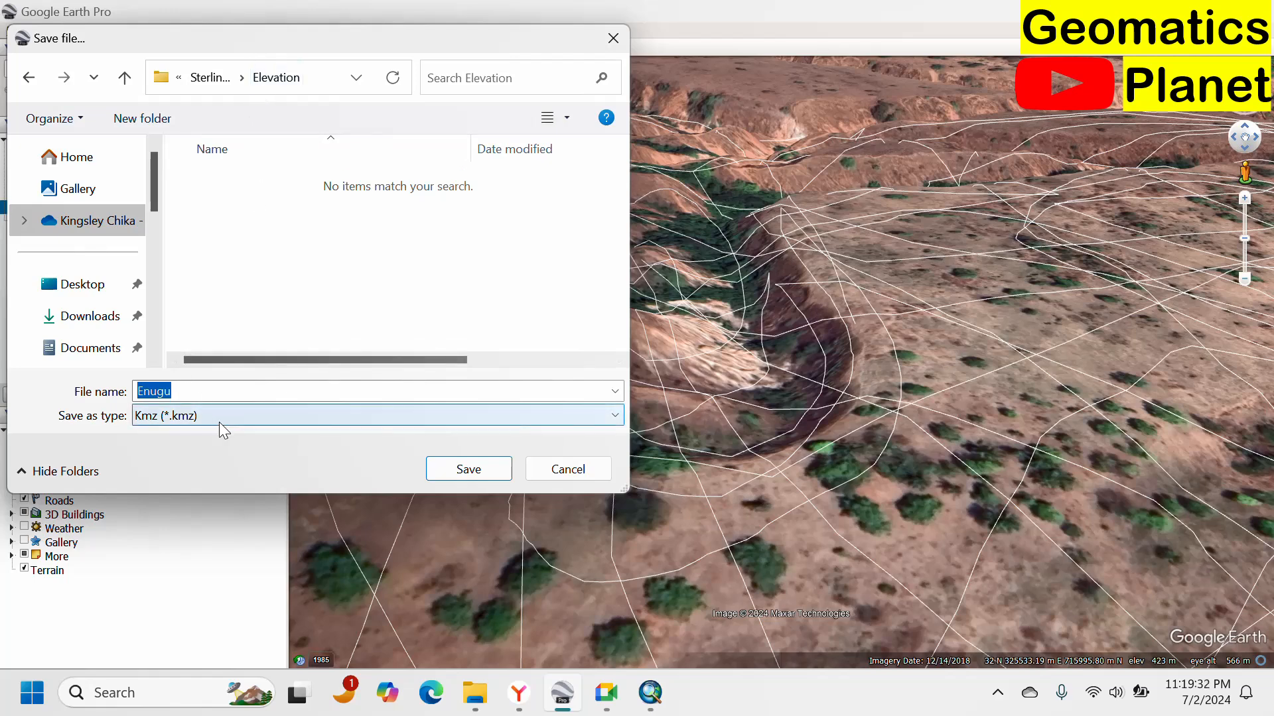
left_click(179, 422)
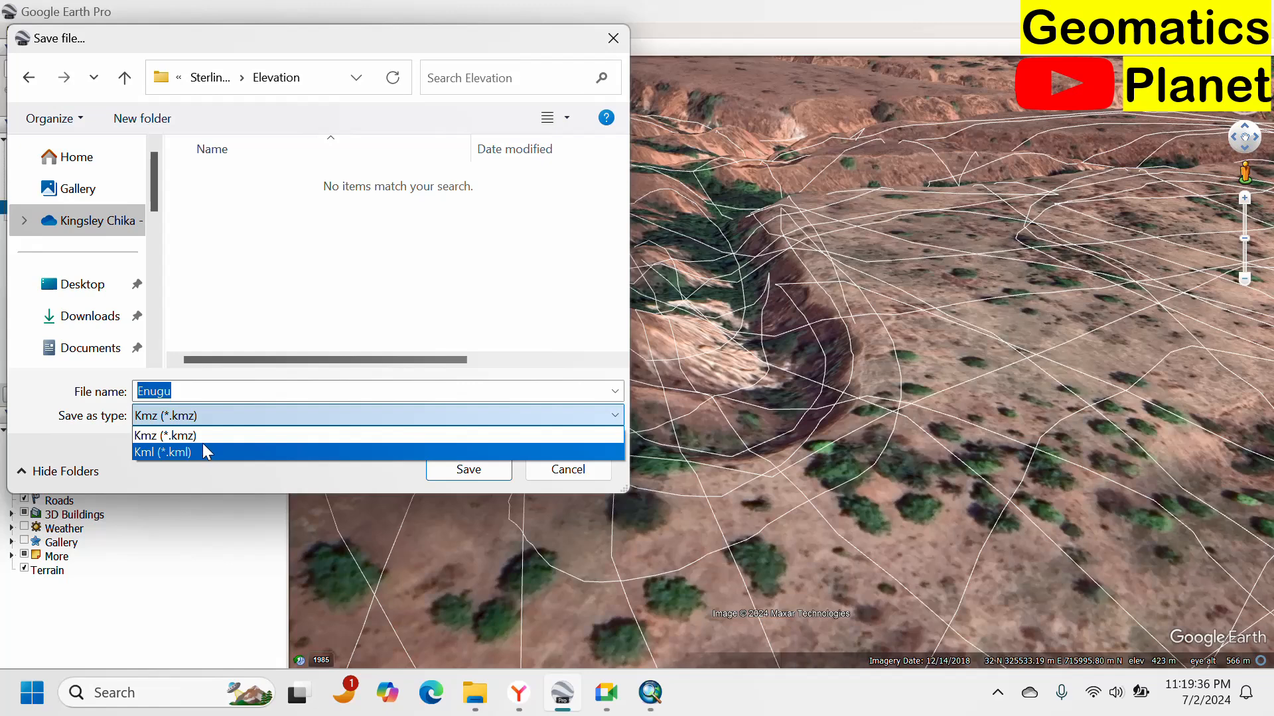
left_click(190, 438)
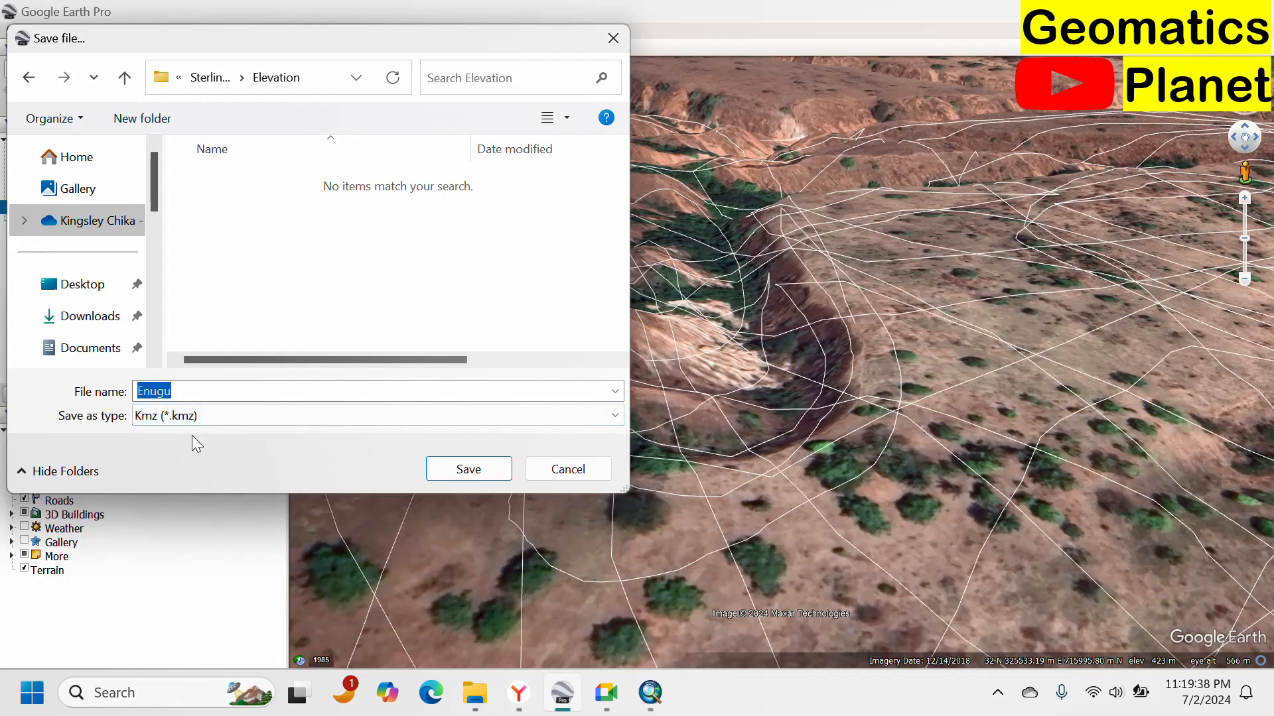
left_click(195, 425)
left_click(187, 454)
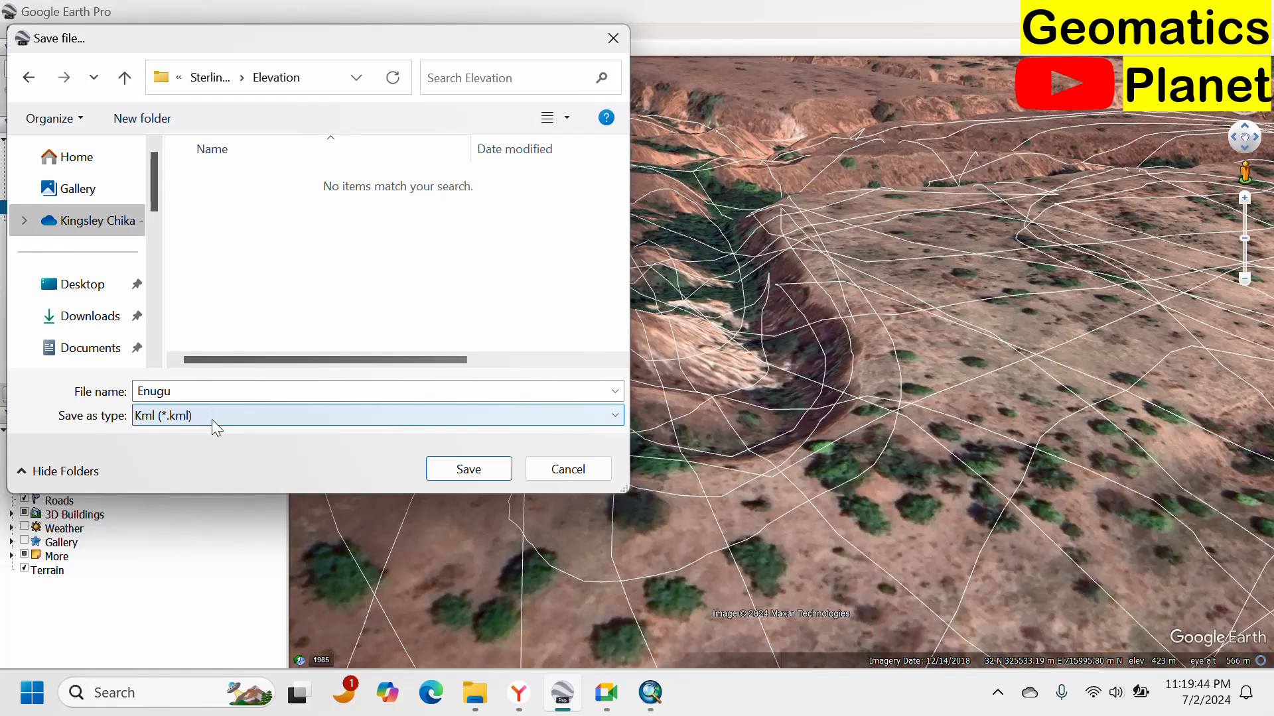
left_click(444, 468)
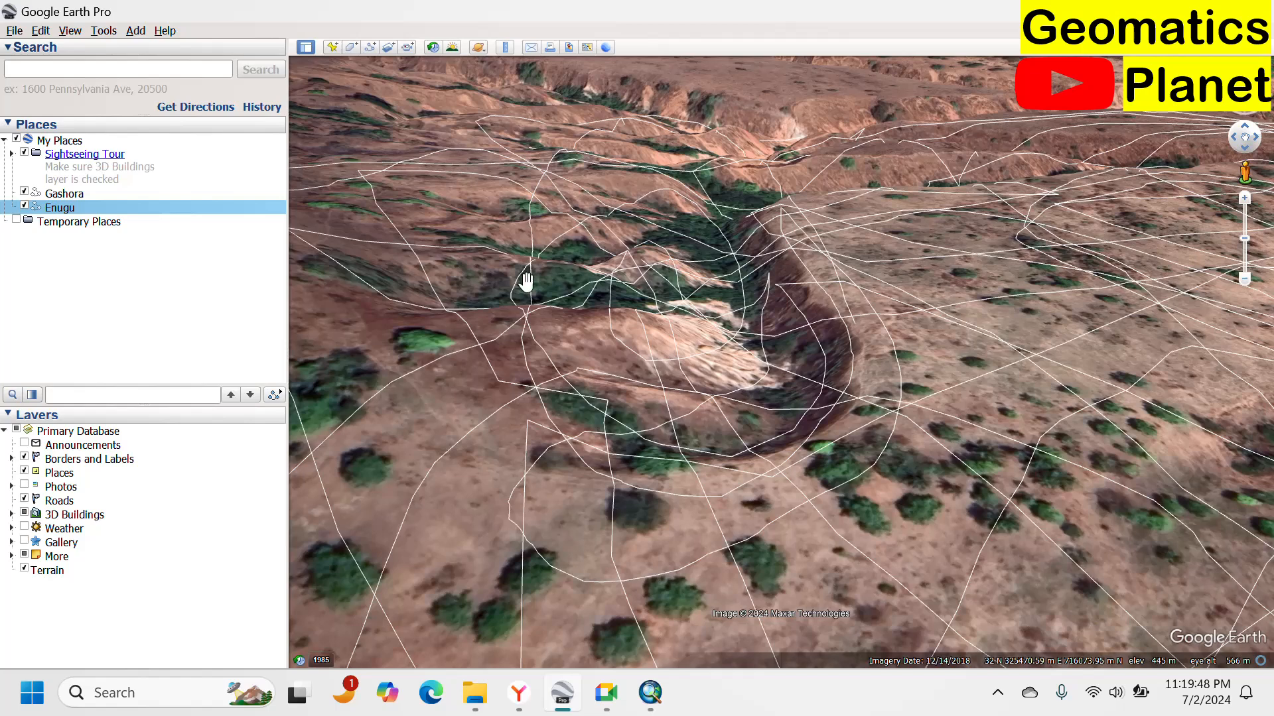
Check the saved Enugu file in the Elevation folder and switch to the browser.
left_click(469, 704)
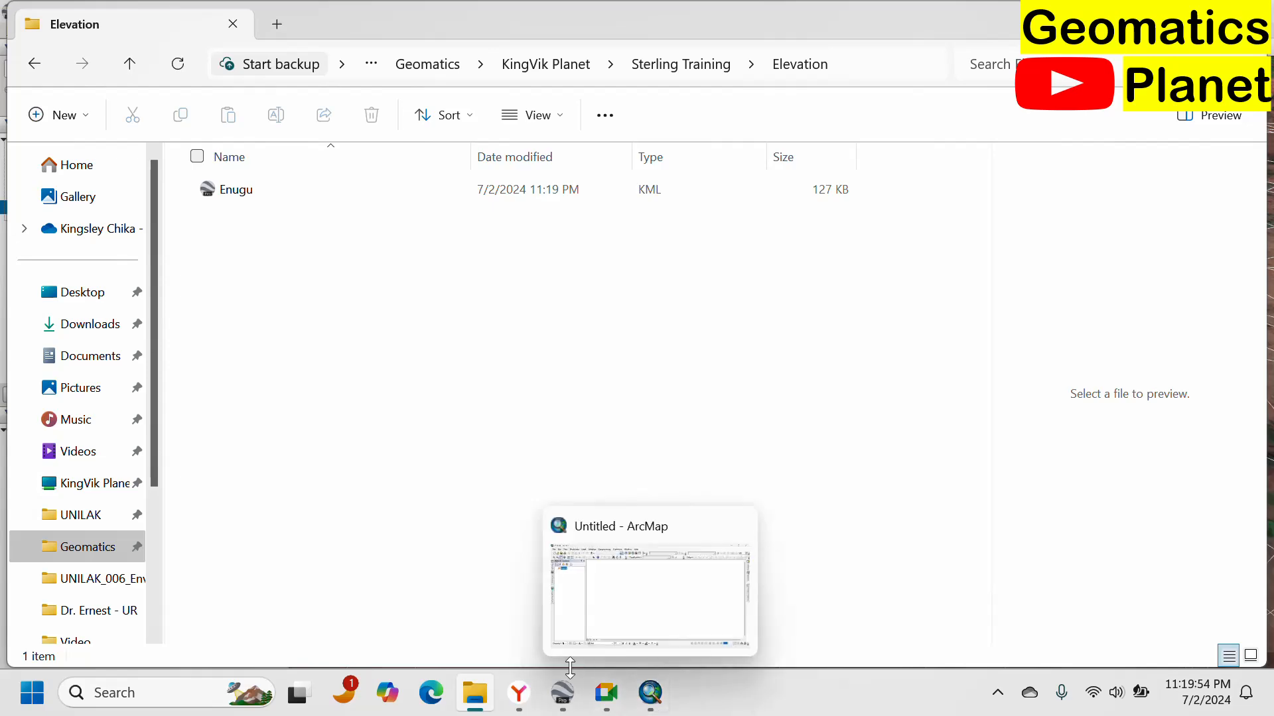
left_click(530, 709)
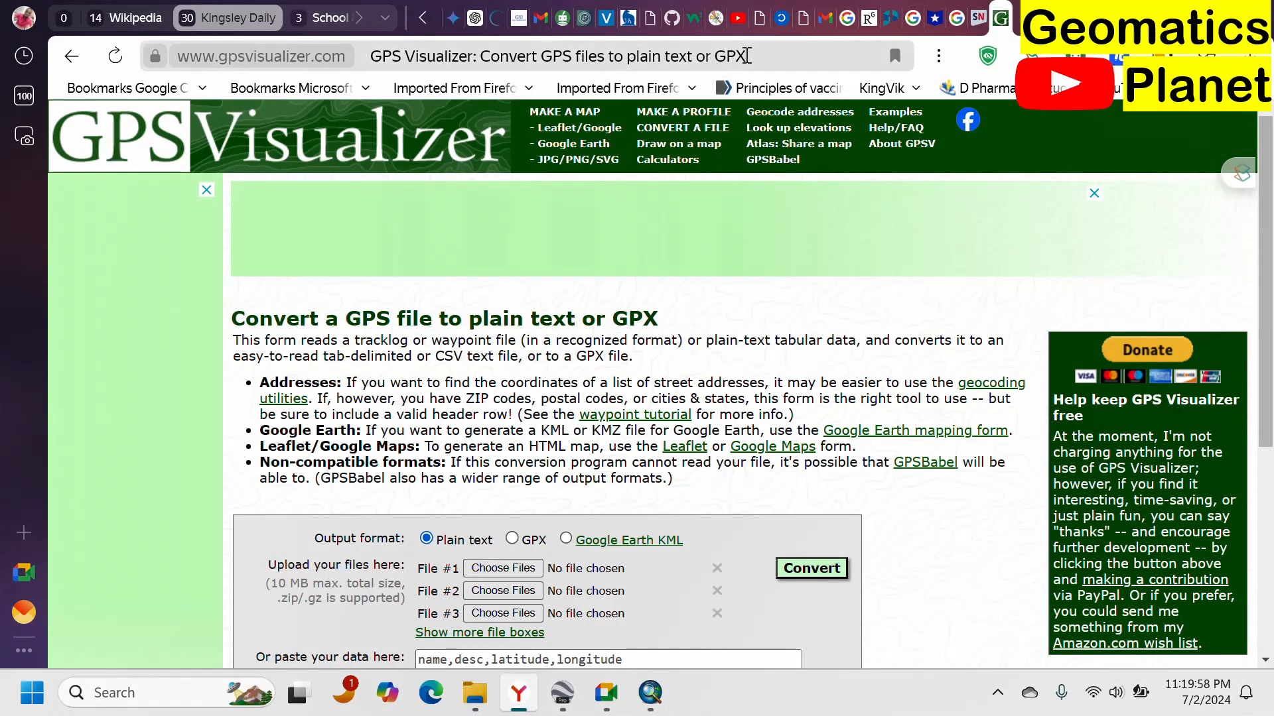
Examine the GPS Visualizer conversion form and its Google Earth KML page options.
left_click(746, 55)
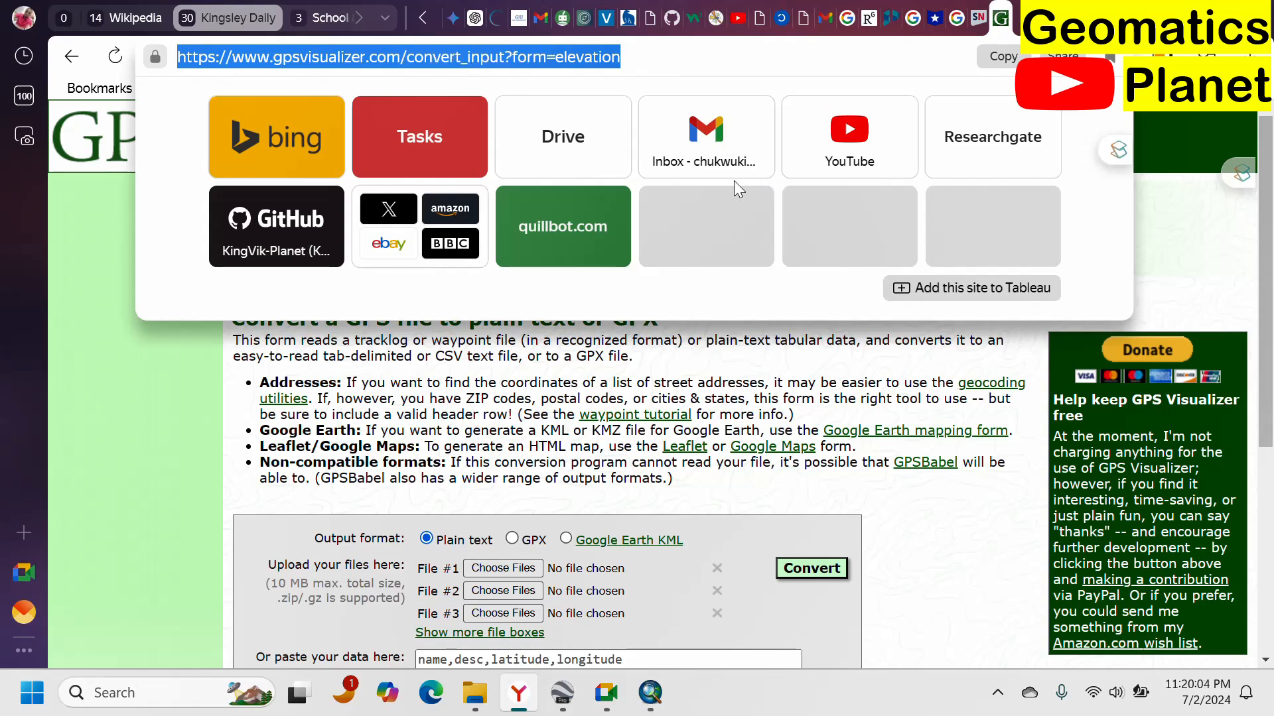
left_click(218, 459)
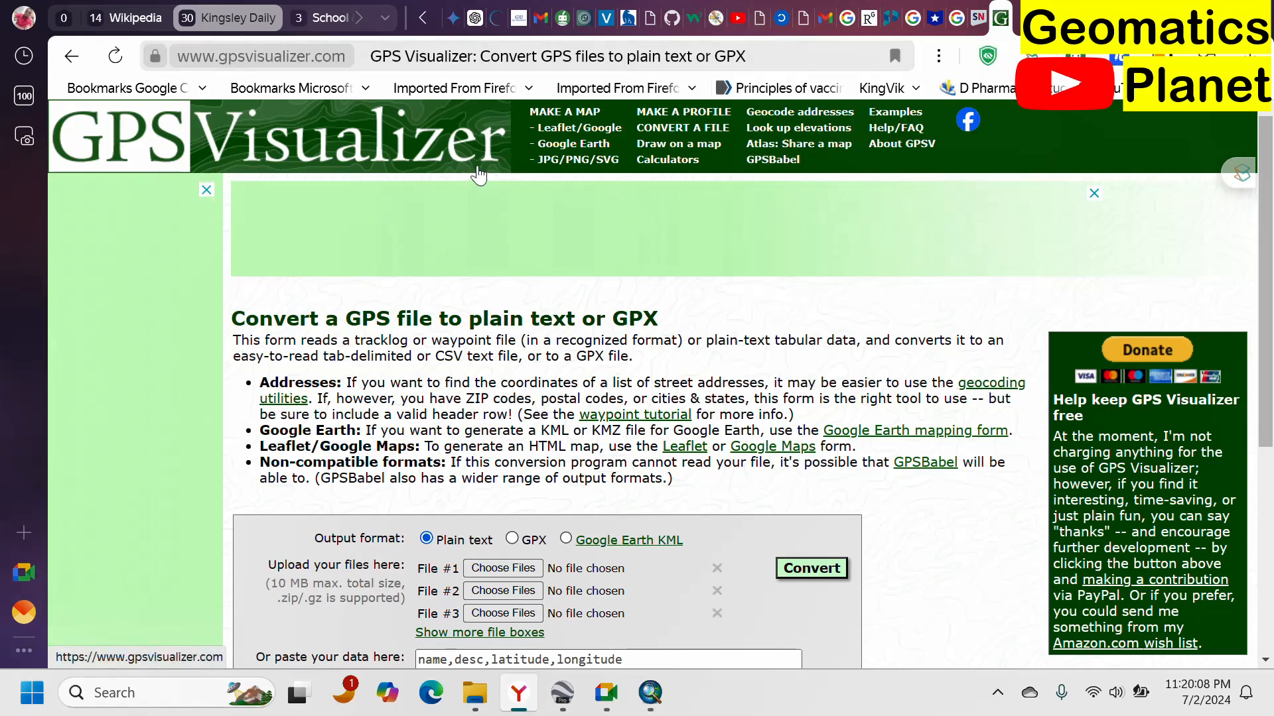
scroll(495, 189, "down", 4)
scroll(498, 191, "down", 1)
scroll(592, 269, "up", 5)
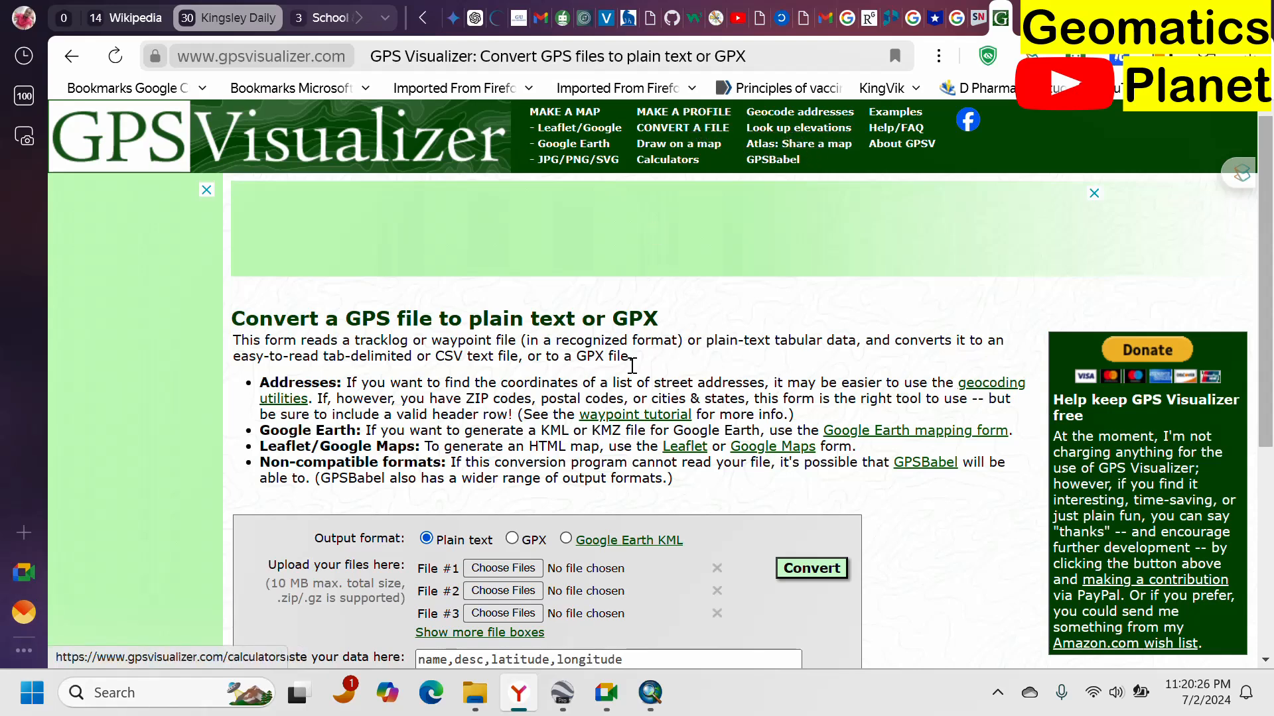
scroll(632, 366, "down", 5)
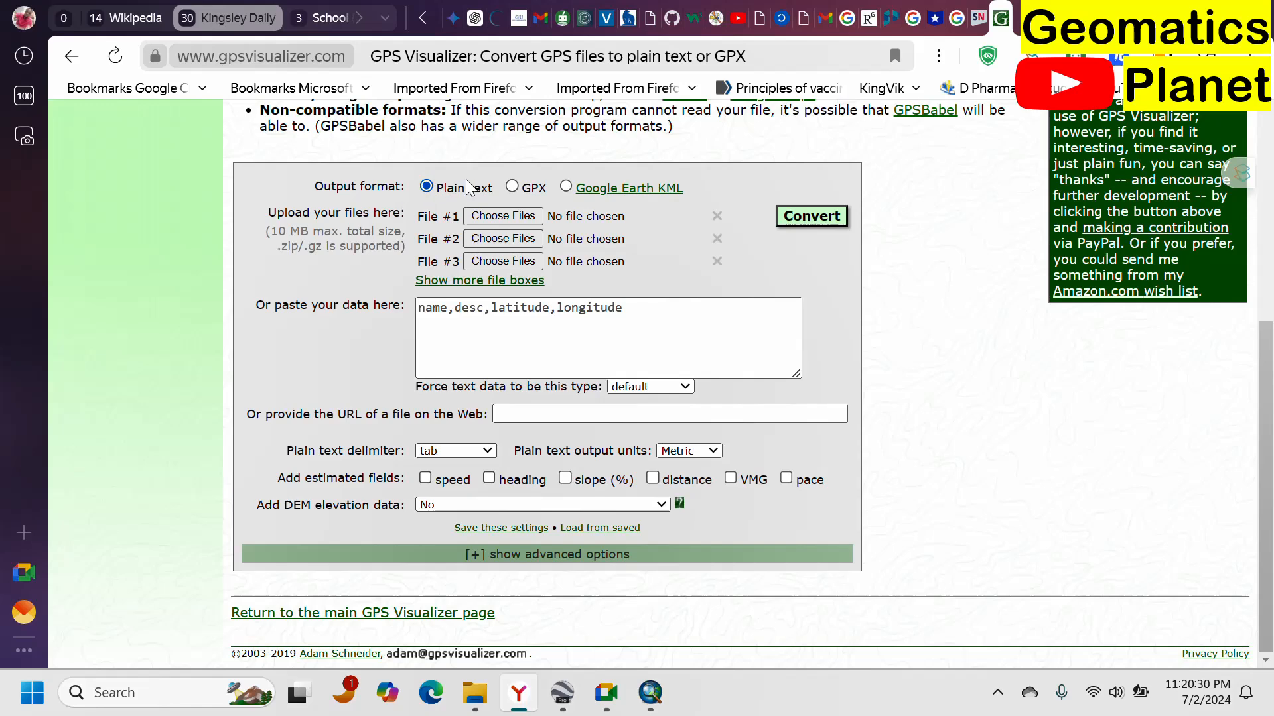
scroll(581, 178, "up", 5)
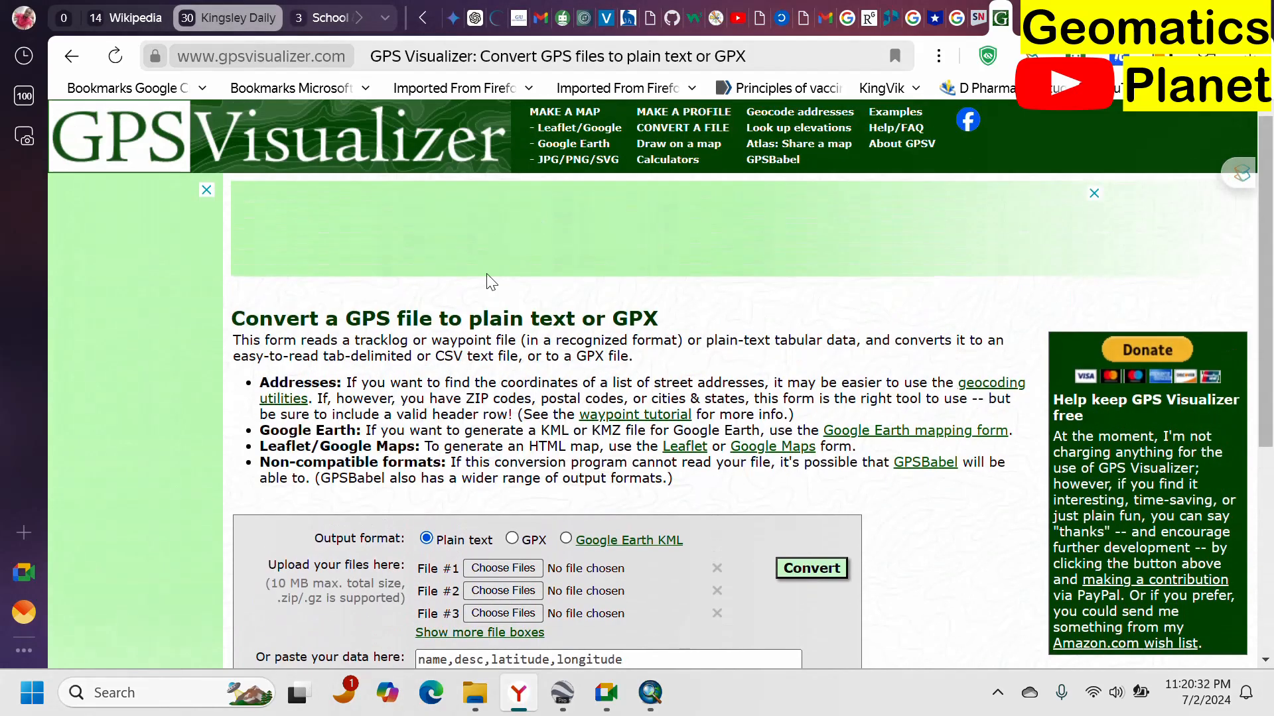
left_click_drag(355, 325, 627, 319)
scroll(423, 239, "down", 3)
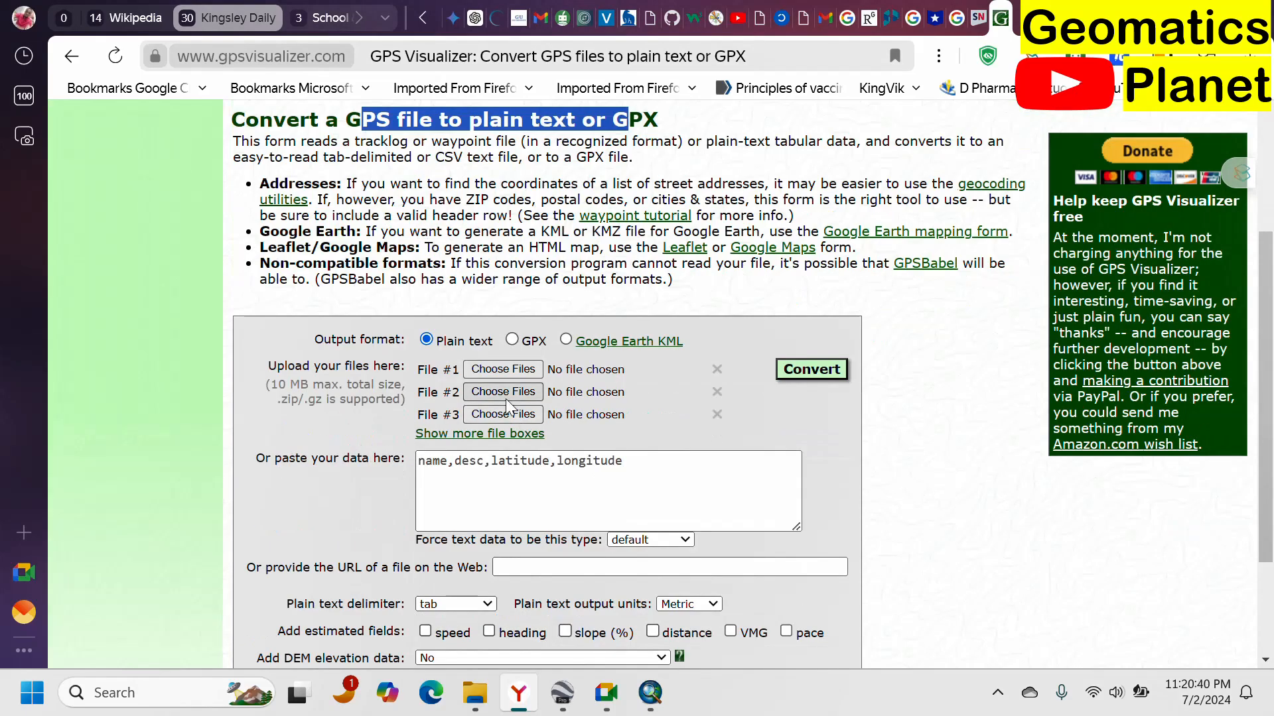
scroll(581, 287, "down", 1)
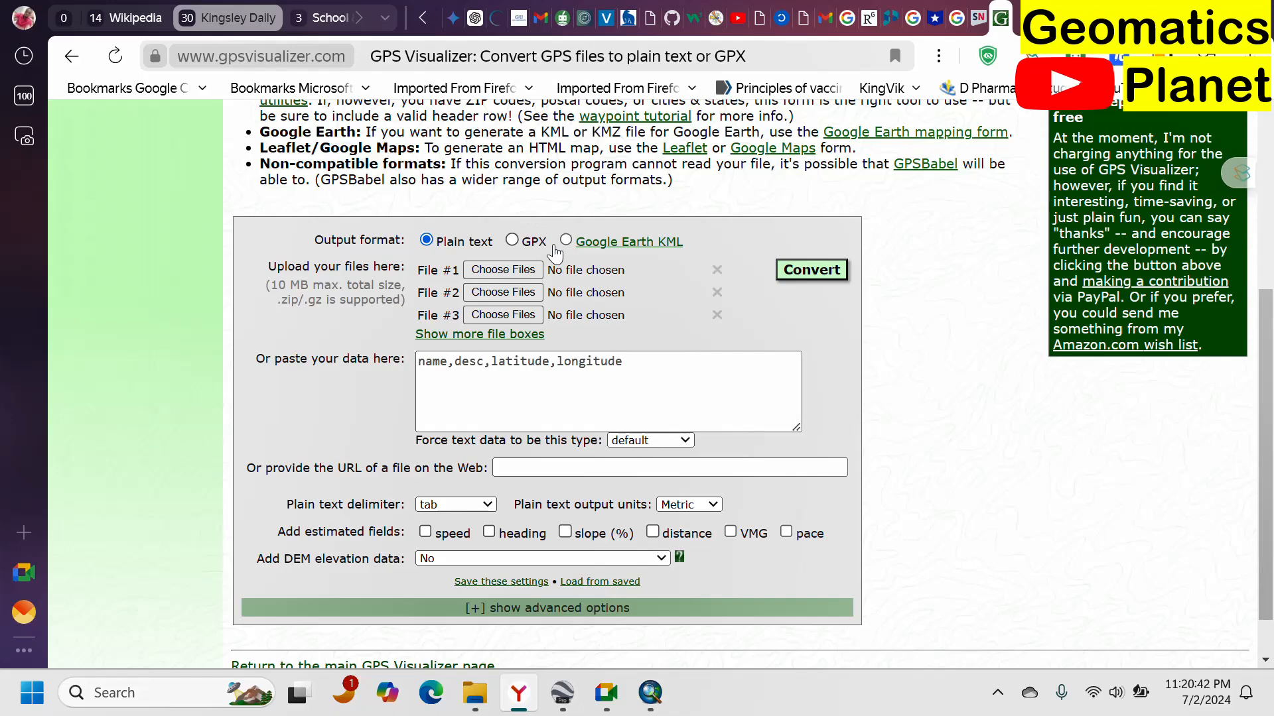
left_click(600, 244)
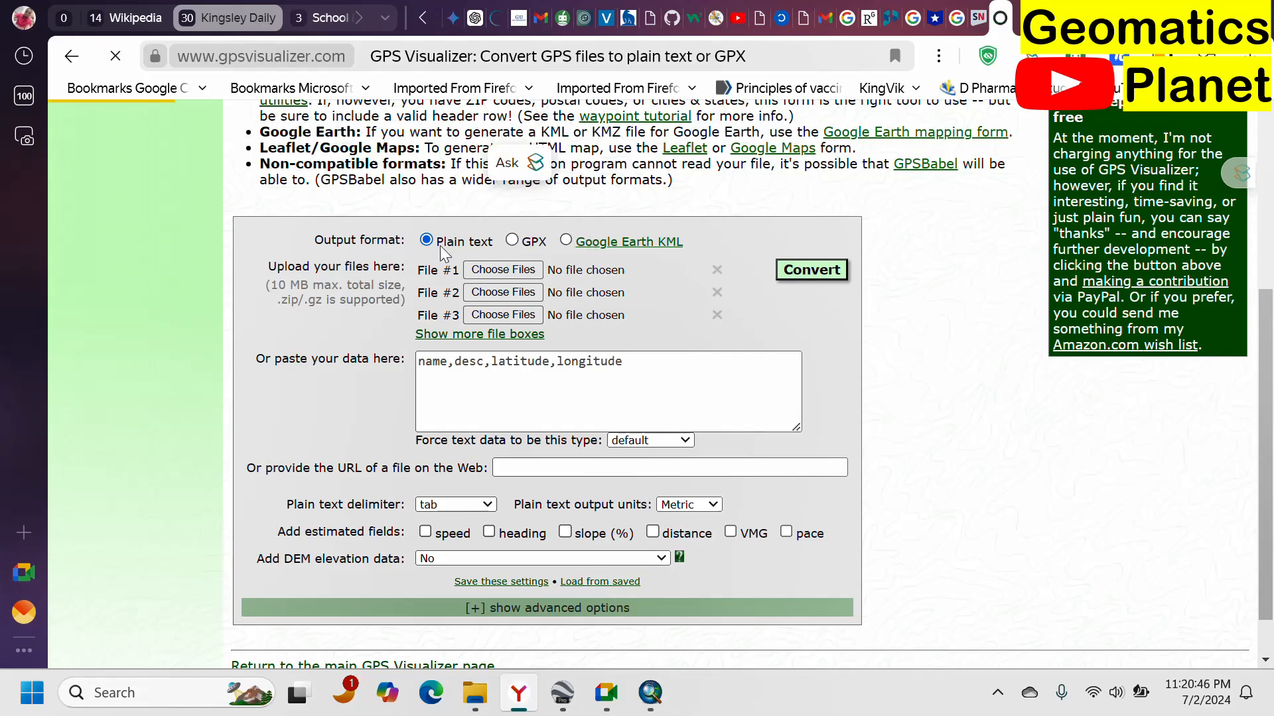
scroll(543, 312, "down", 3)
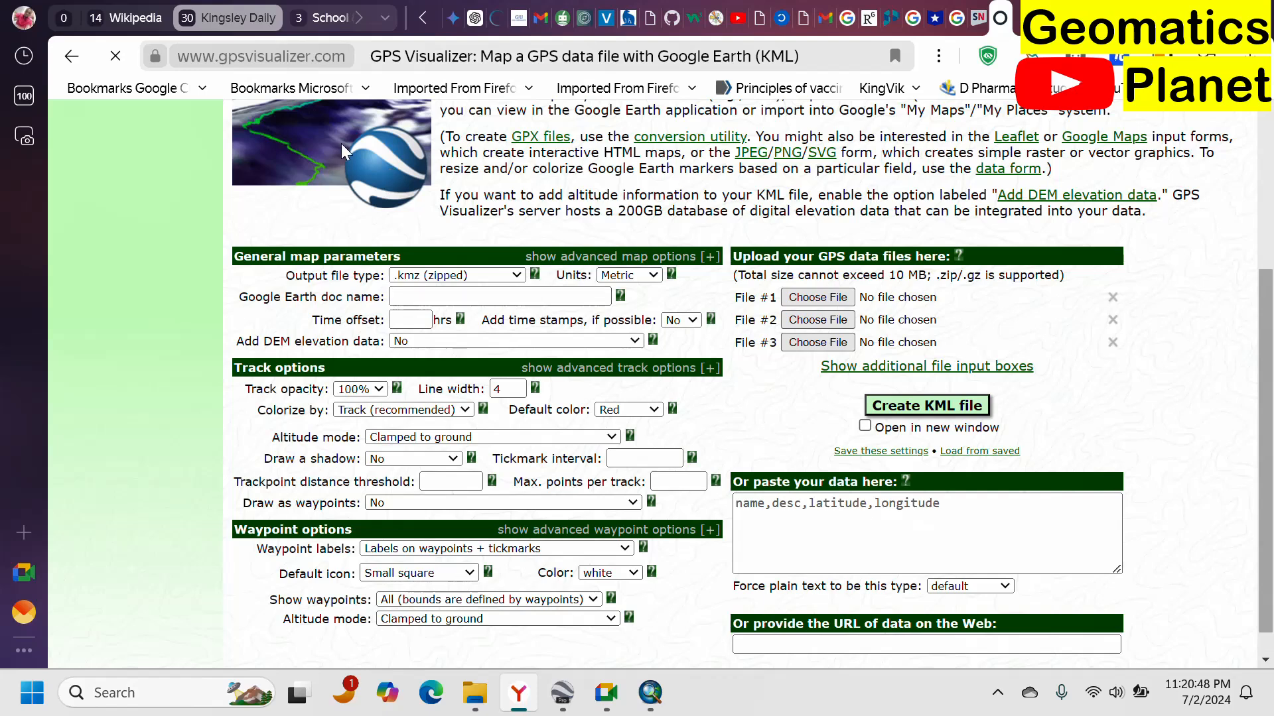
scroll(589, 323, "down", 1)
scroll(564, 286, "up", 4)
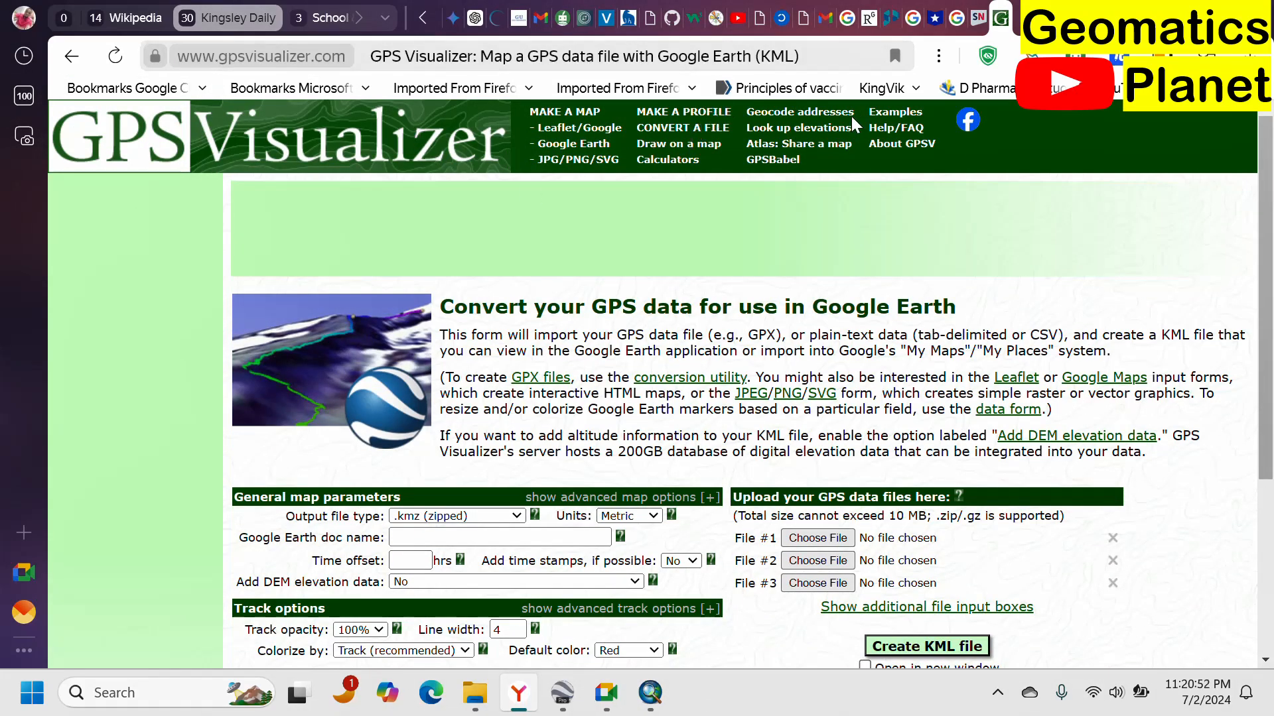
left_click(73, 59)
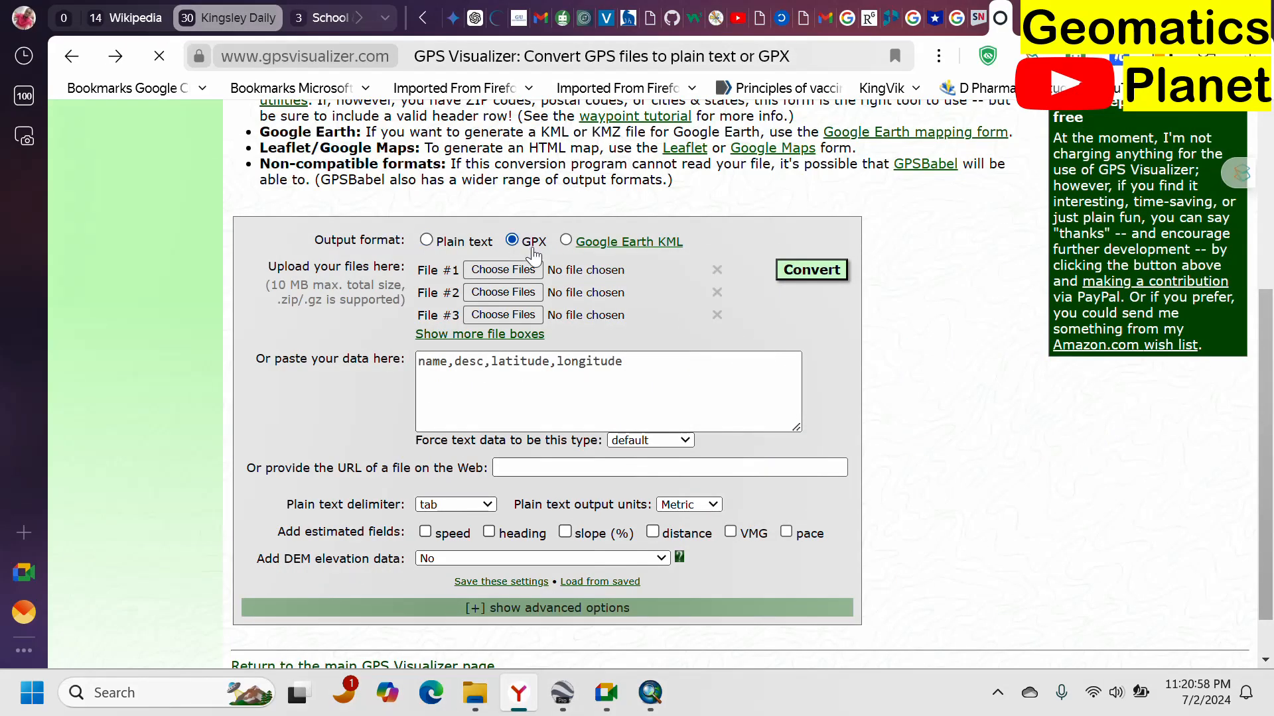
scroll(710, 240, "up", 2)
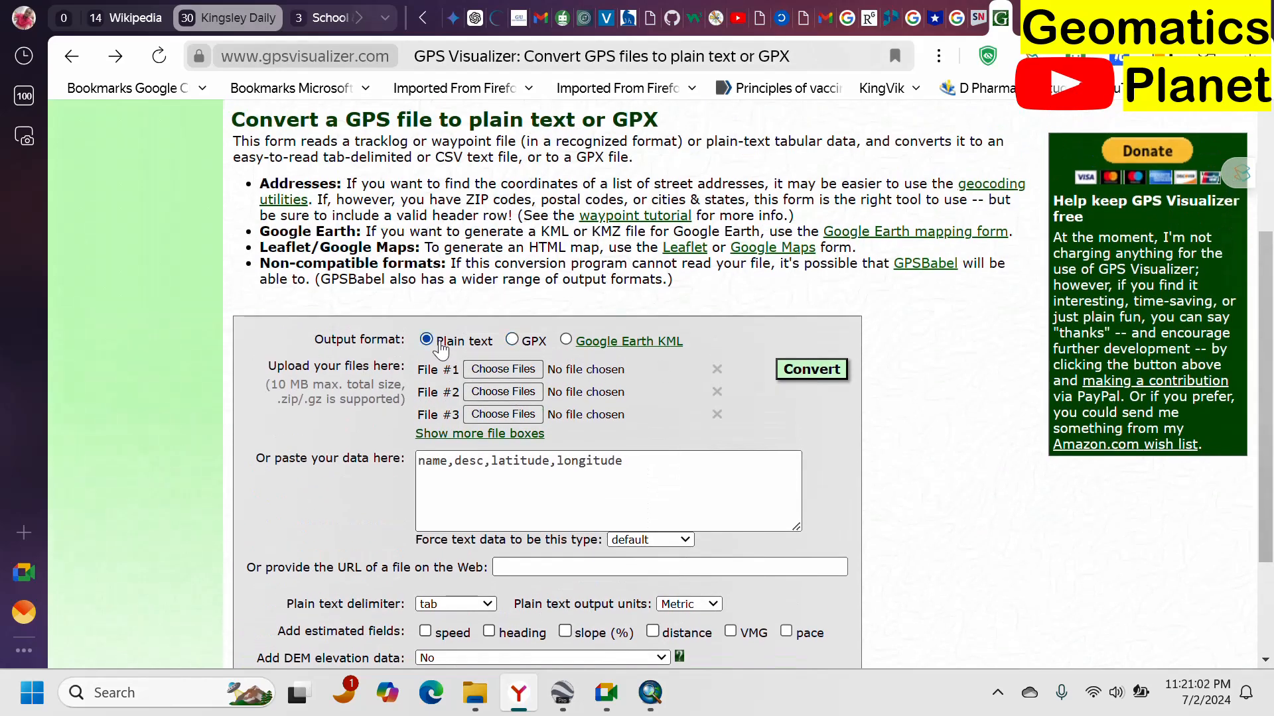
scroll(553, 336, "down", 2)
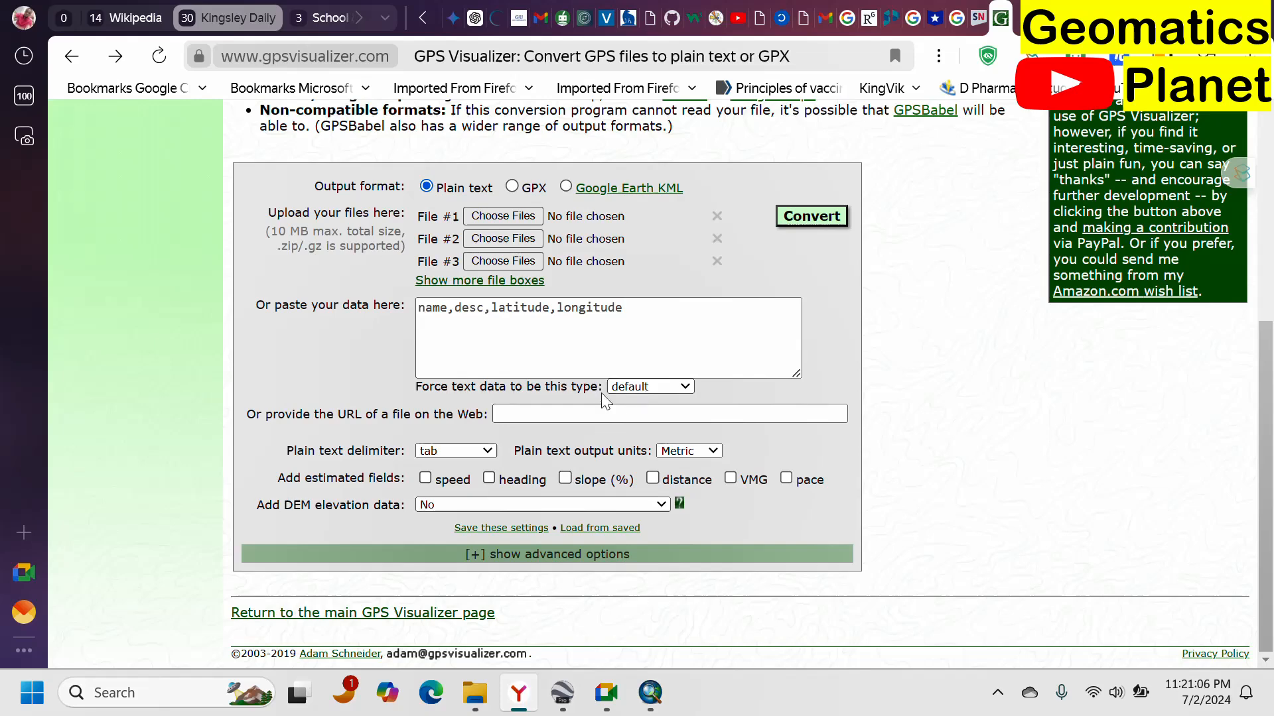
scroll(559, 325, "up", 3)
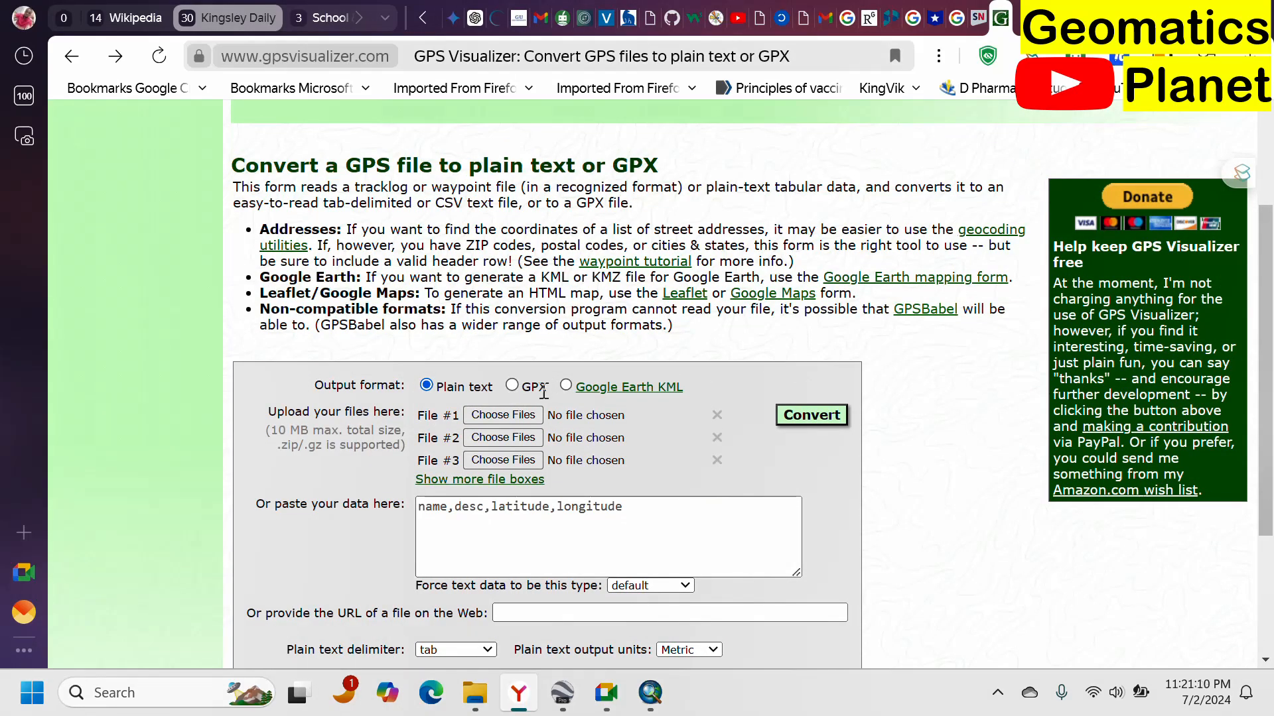
Upload the Enugu KML file from the Elevation folder as File #1 in the conversion form.
left_click(504, 418)
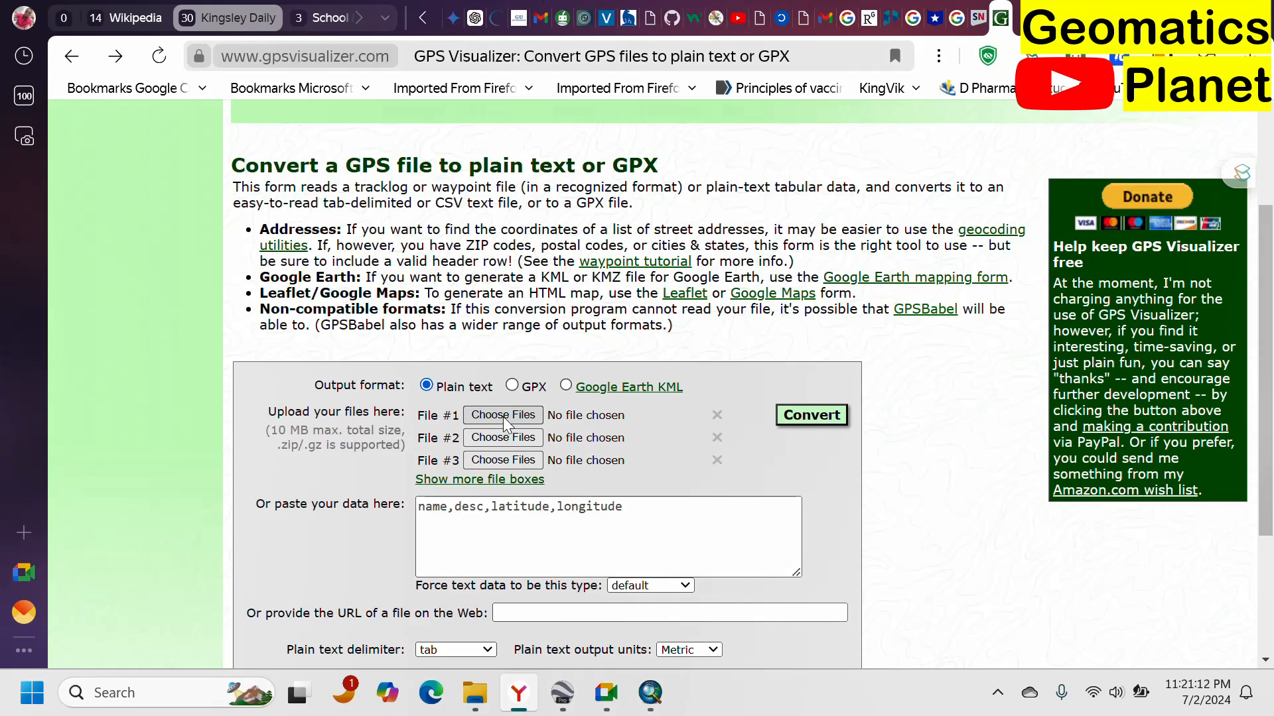
left_click(508, 416)
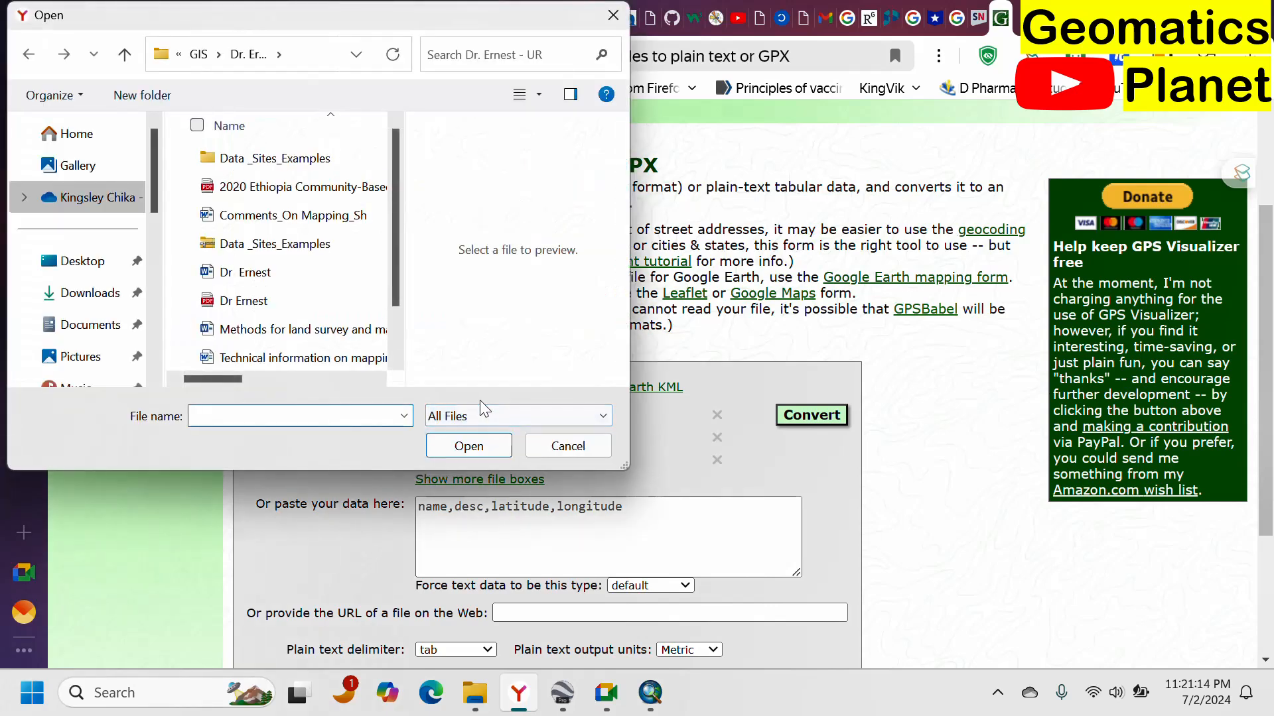
key("ctrl+v")
left_click(491, 440)
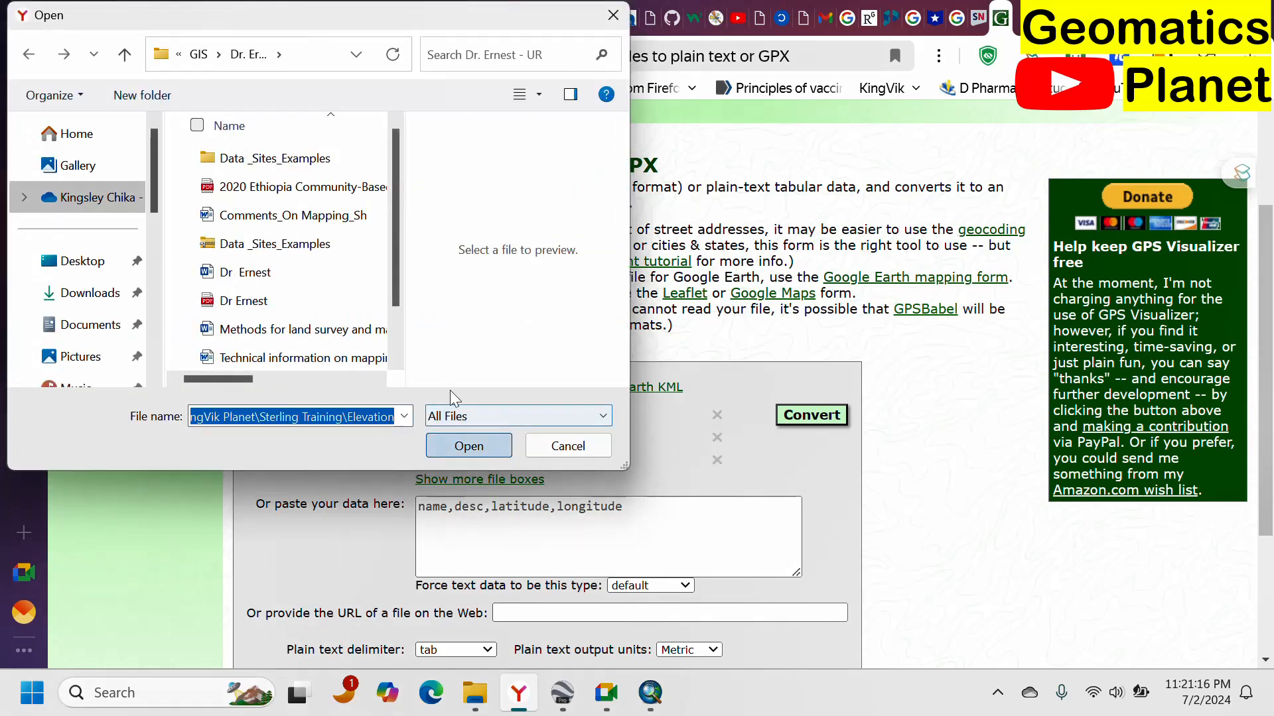
left_click(230, 159)
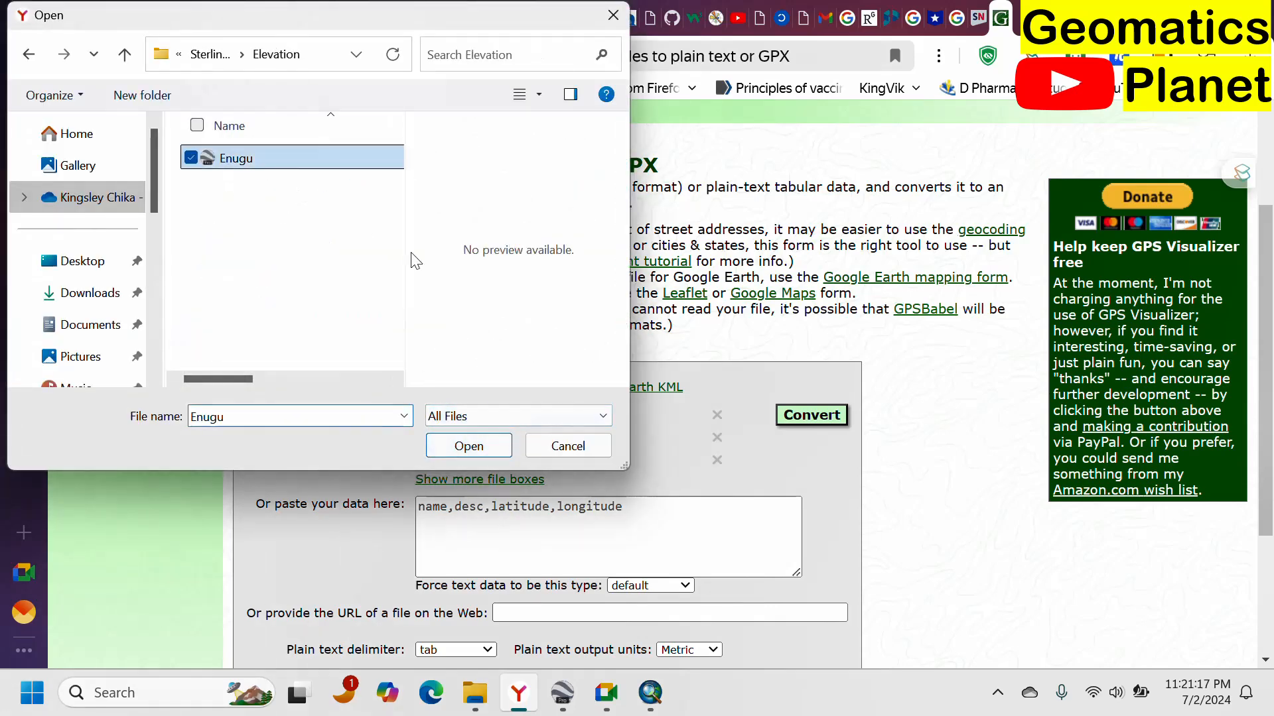
left_click(493, 454)
Convert the uploaded Enugu file to plain text output.
scroll(577, 316, "down", 1)
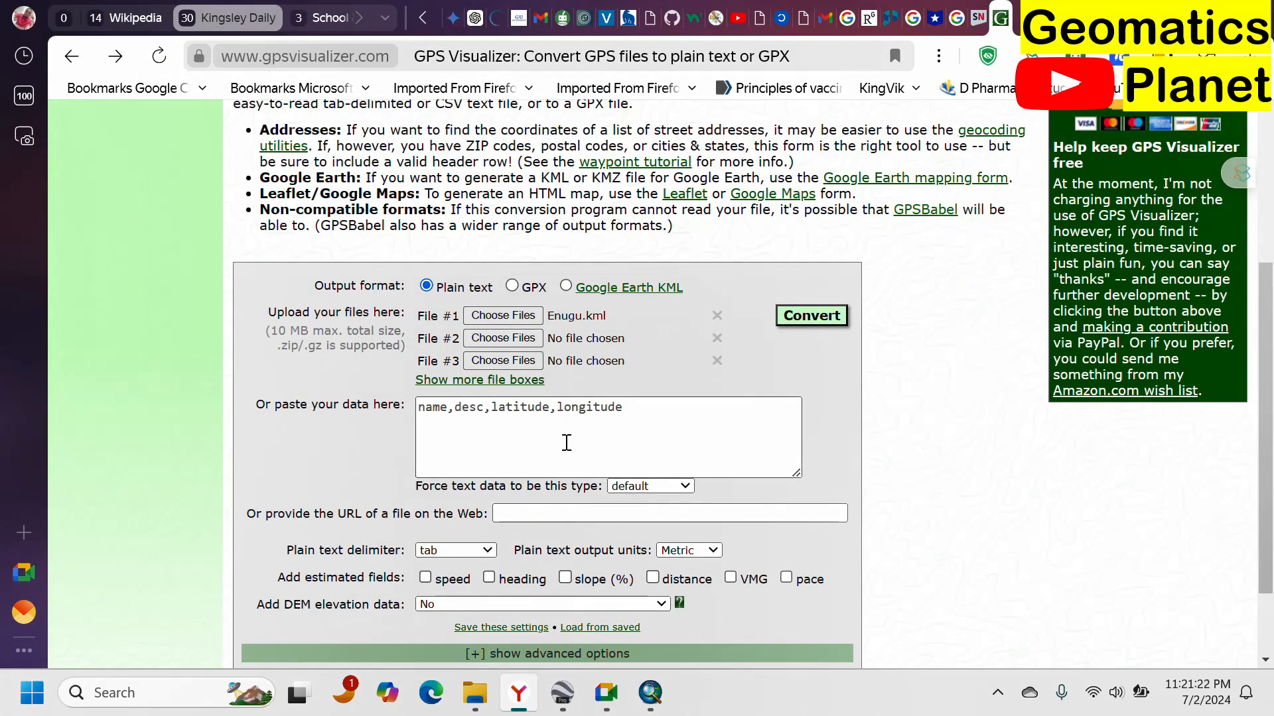
left_click(530, 436)
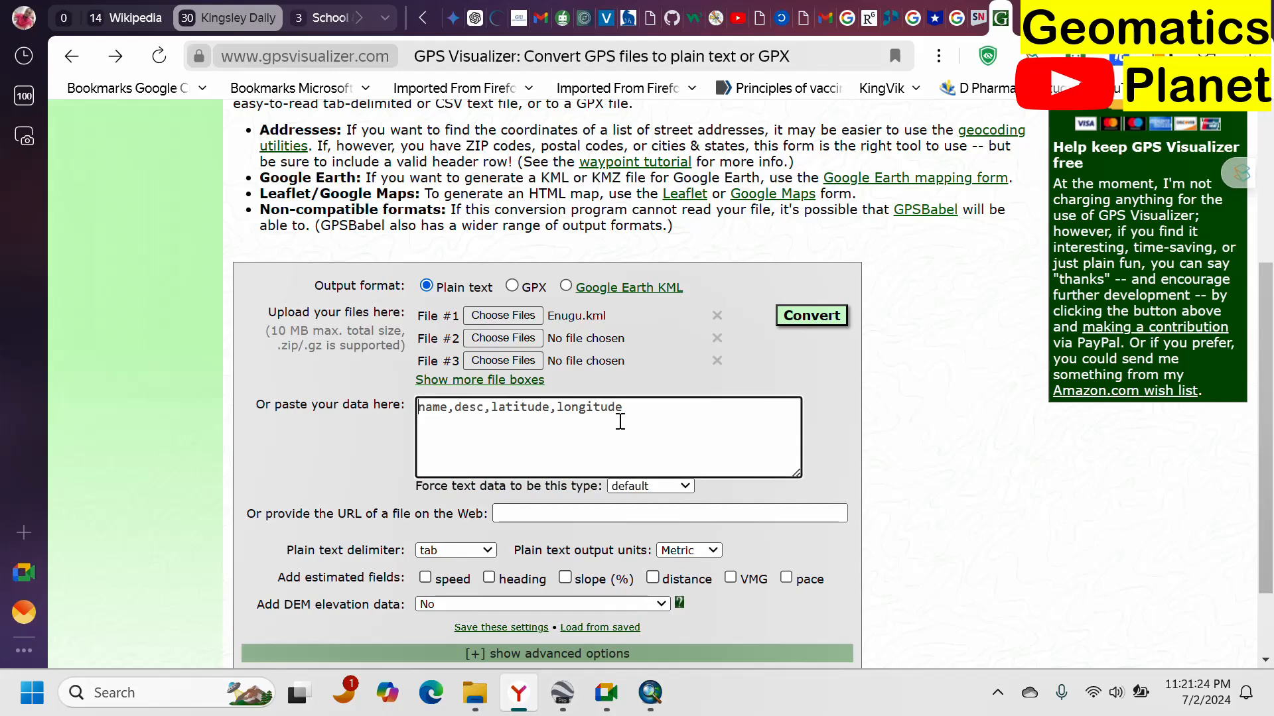
left_click_drag(915, 398, 808, 315)
left_click(810, 317)
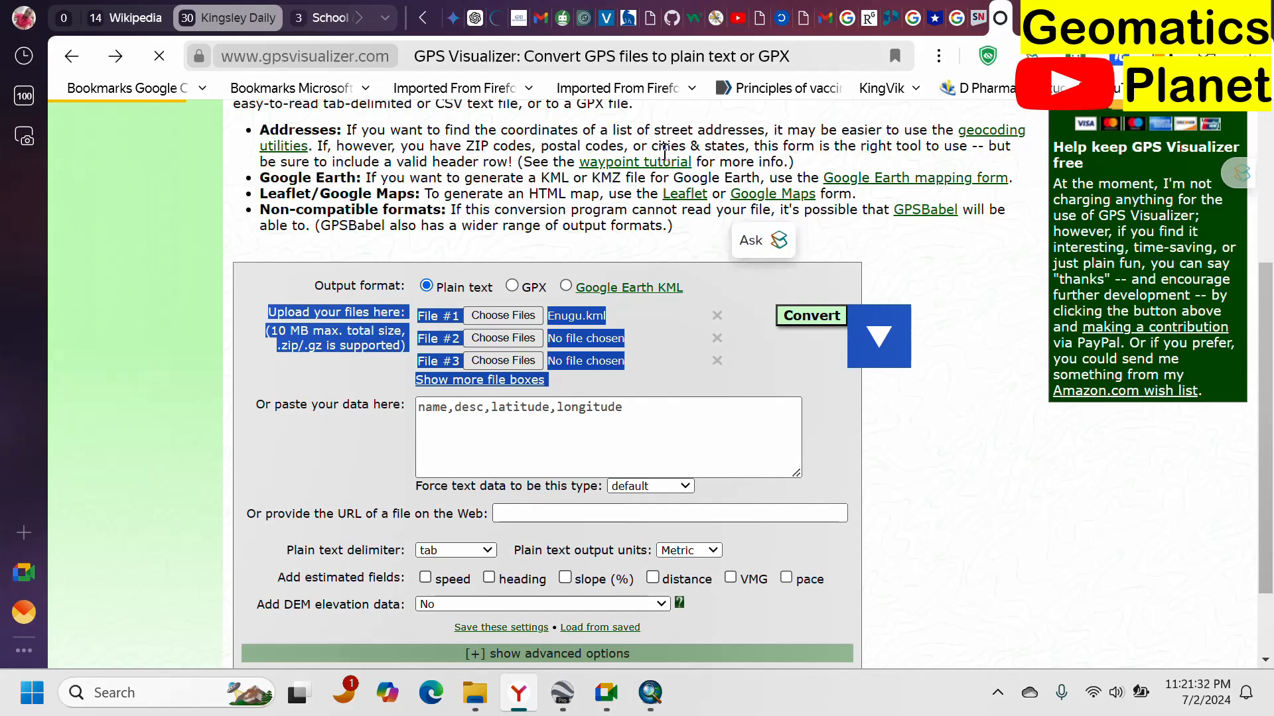
Scroll through the converted plain-text coordinate output for the Enugu path.
scroll(575, 287, "down", 3)
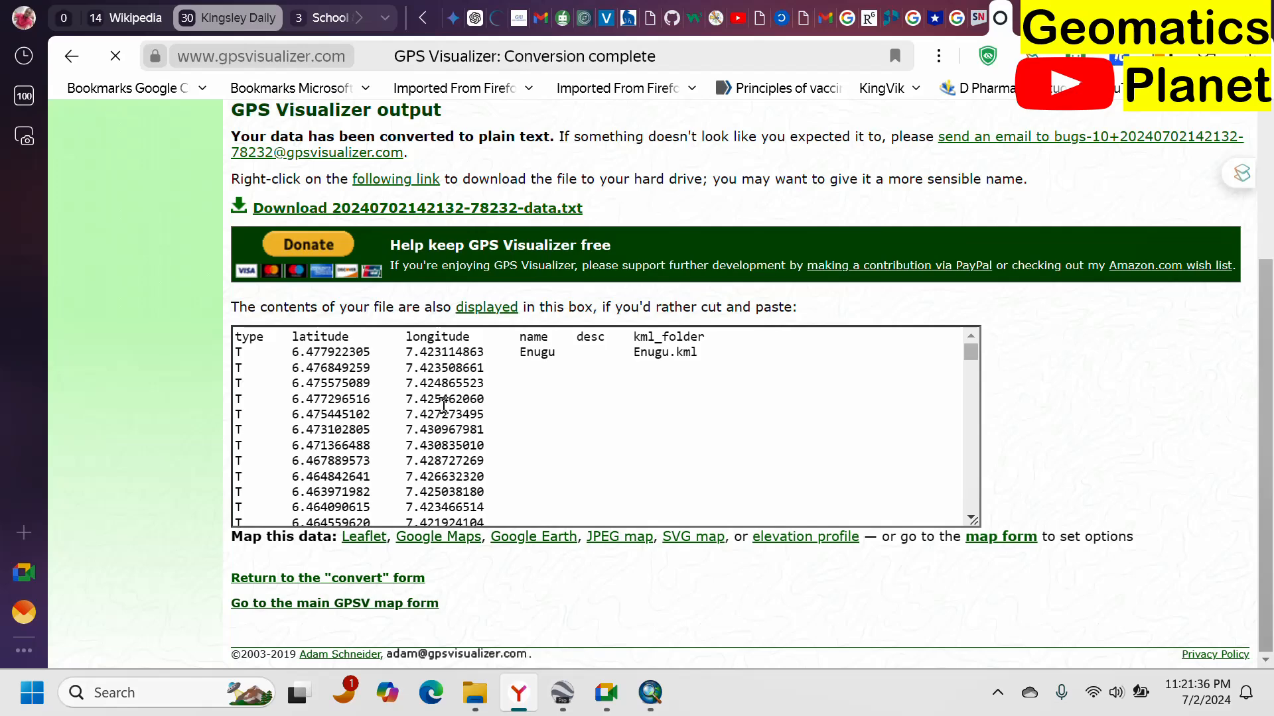
scroll(494, 392, "down", 3)
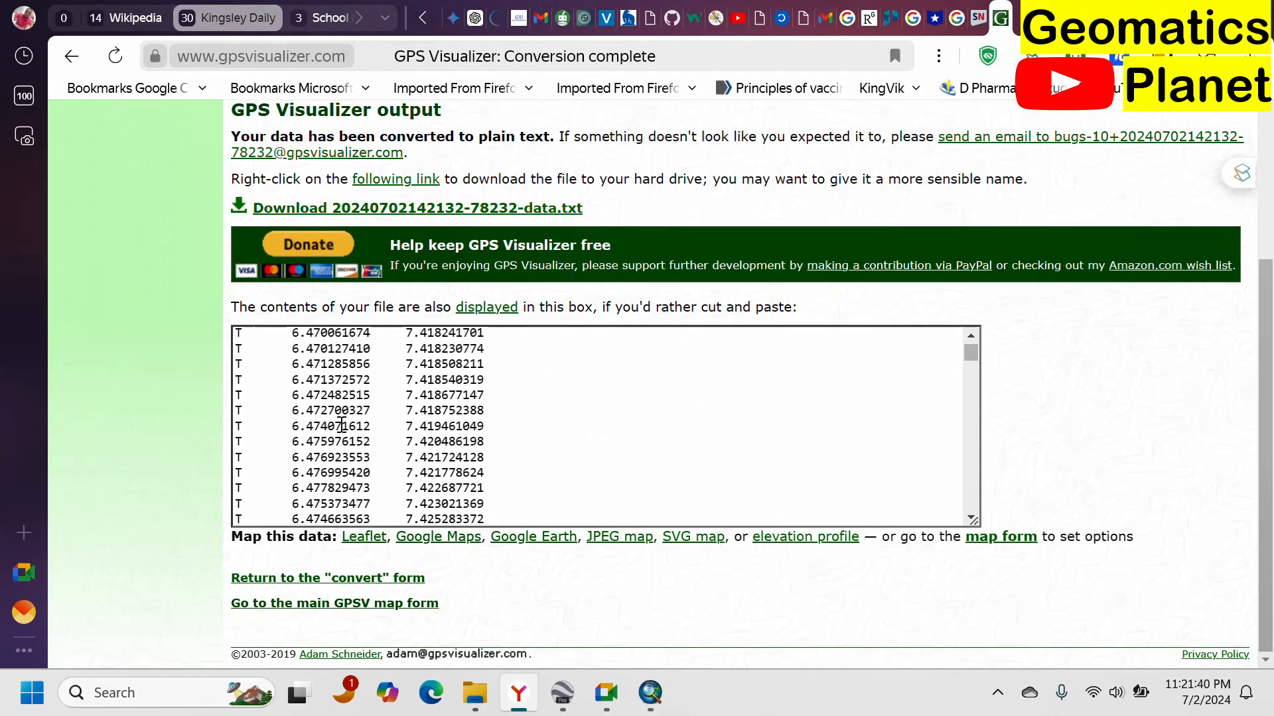
scroll(377, 434, "down", 10)
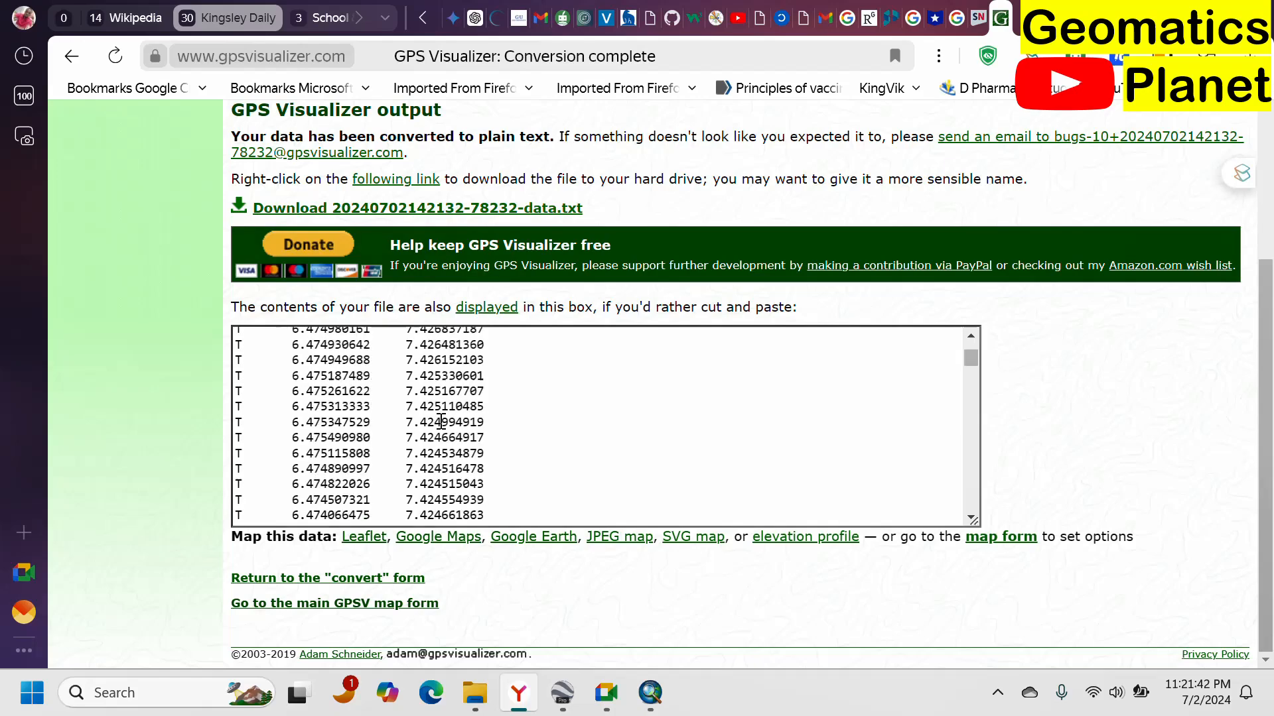
scroll(444, 387, "down", 5)
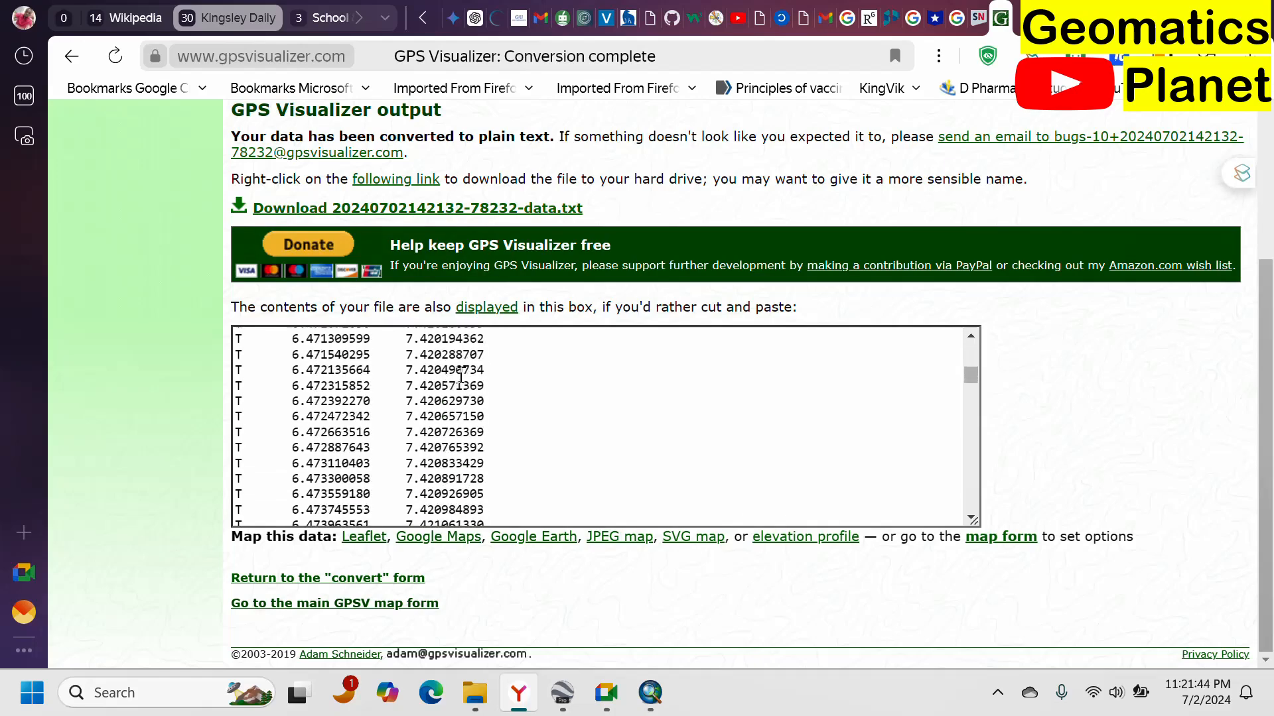
scroll(404, 268, "up", 3)
scroll(403, 268, "down", 3)
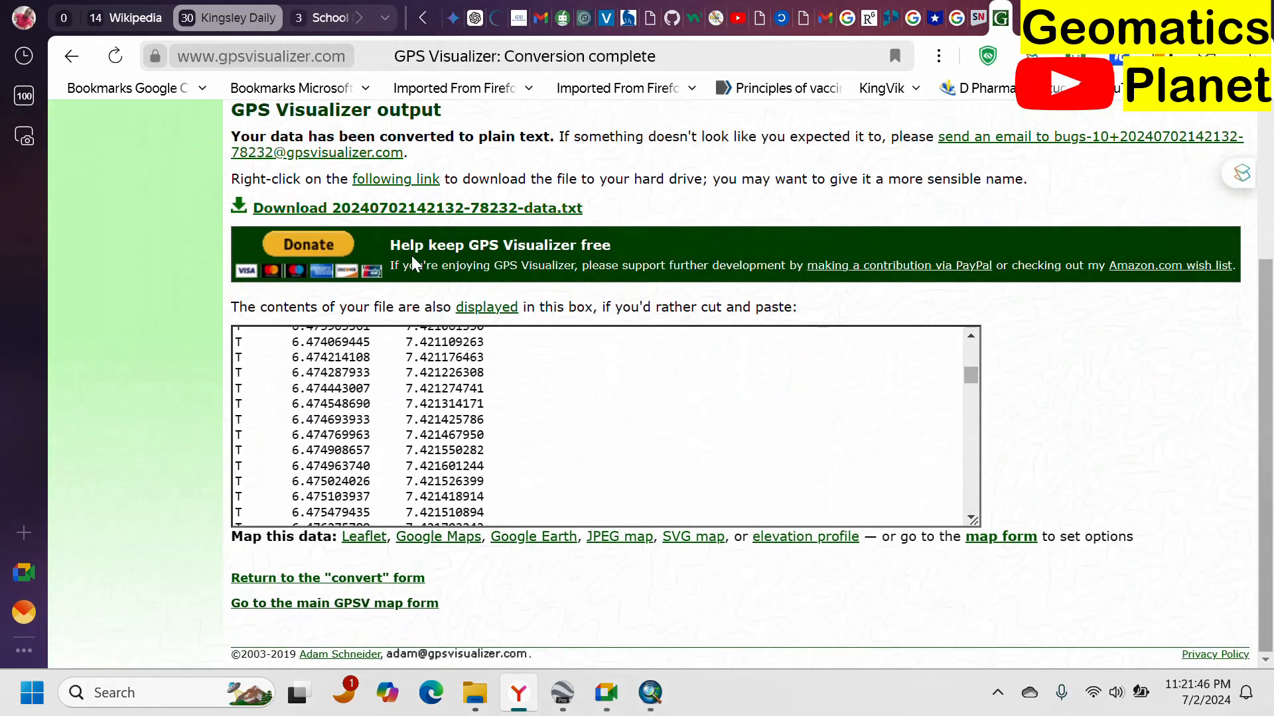
scroll(475, 418, "down", 10)
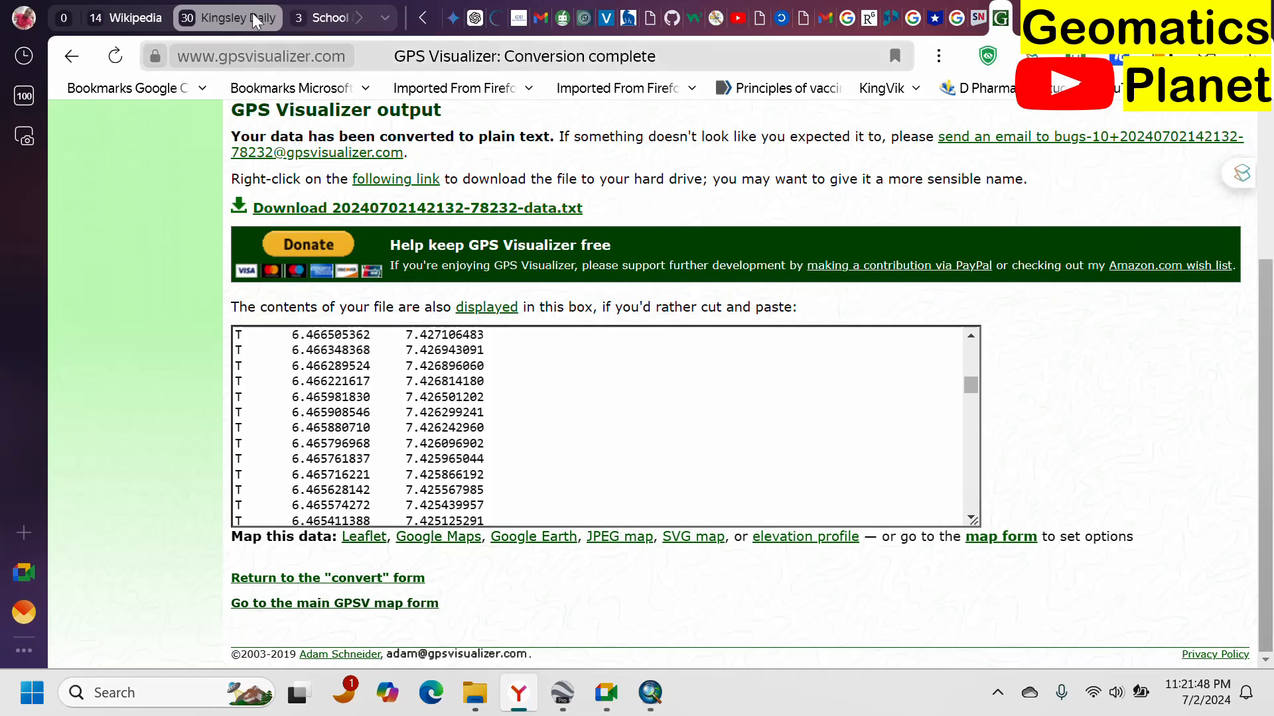
scroll(406, 296, "up", 3)
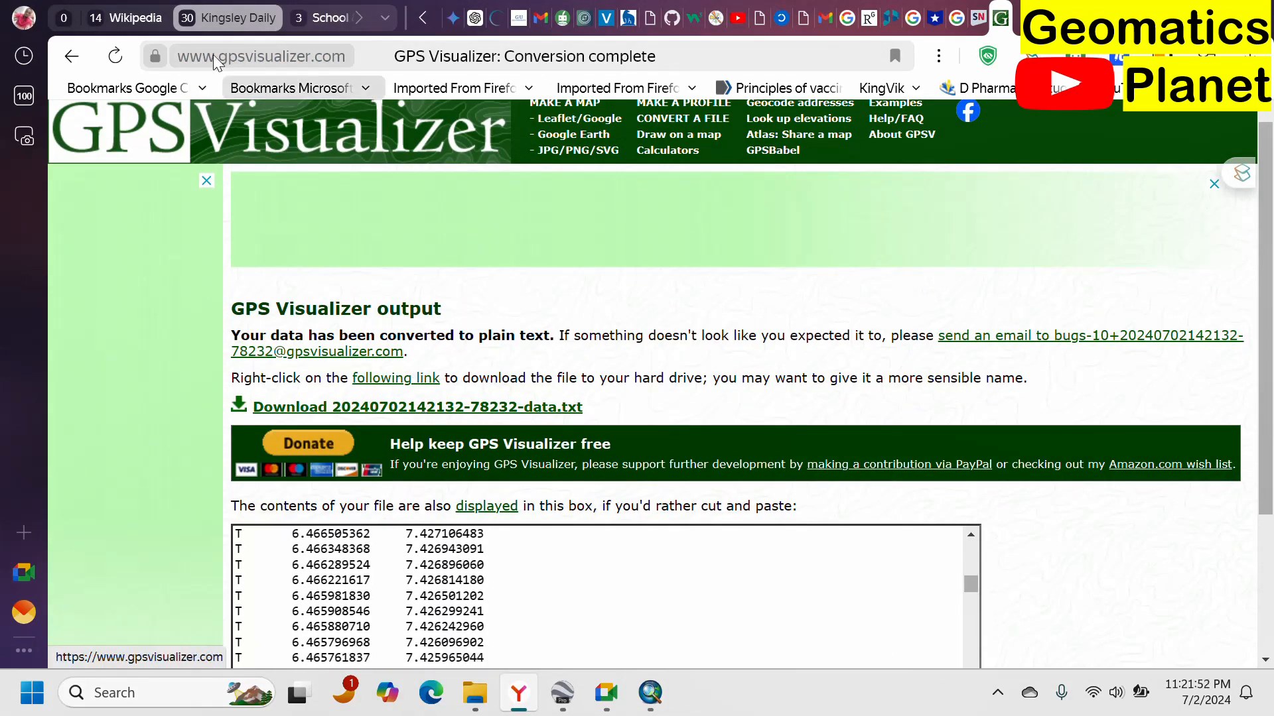
Return to the GPS Visualizer home page and open the elevation profile form.
left_click(71, 55)
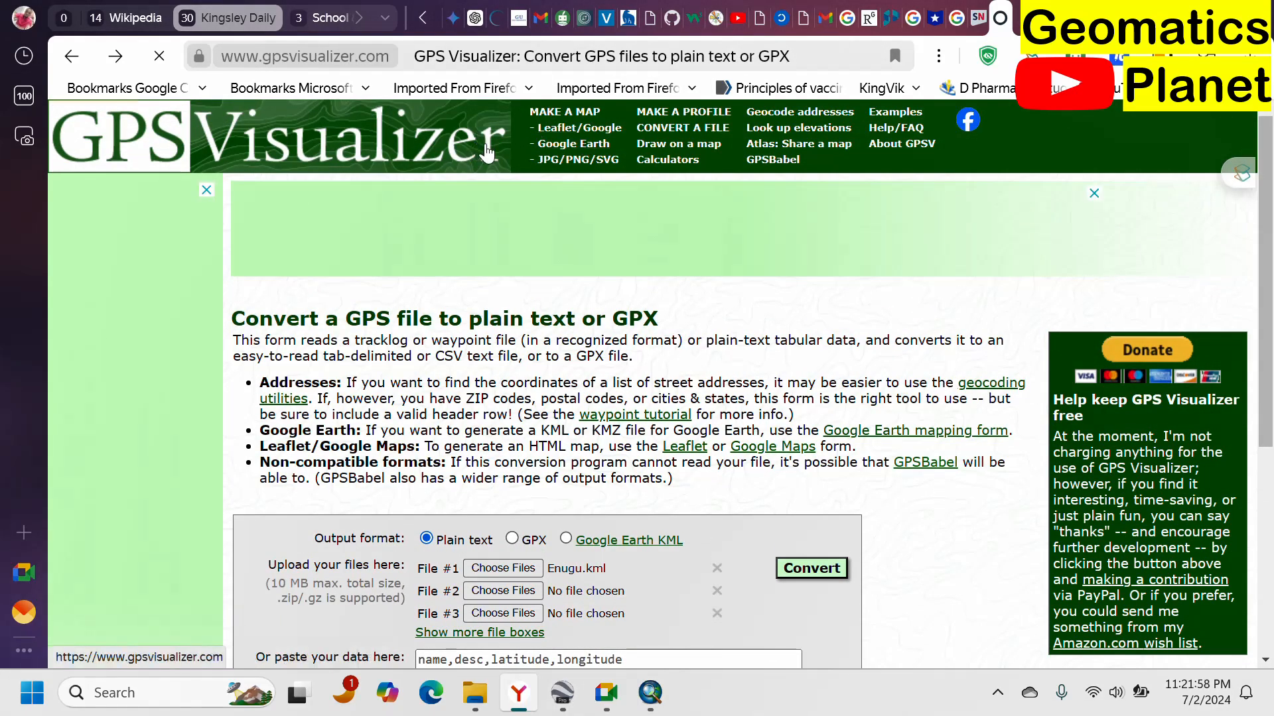
left_click(211, 135)
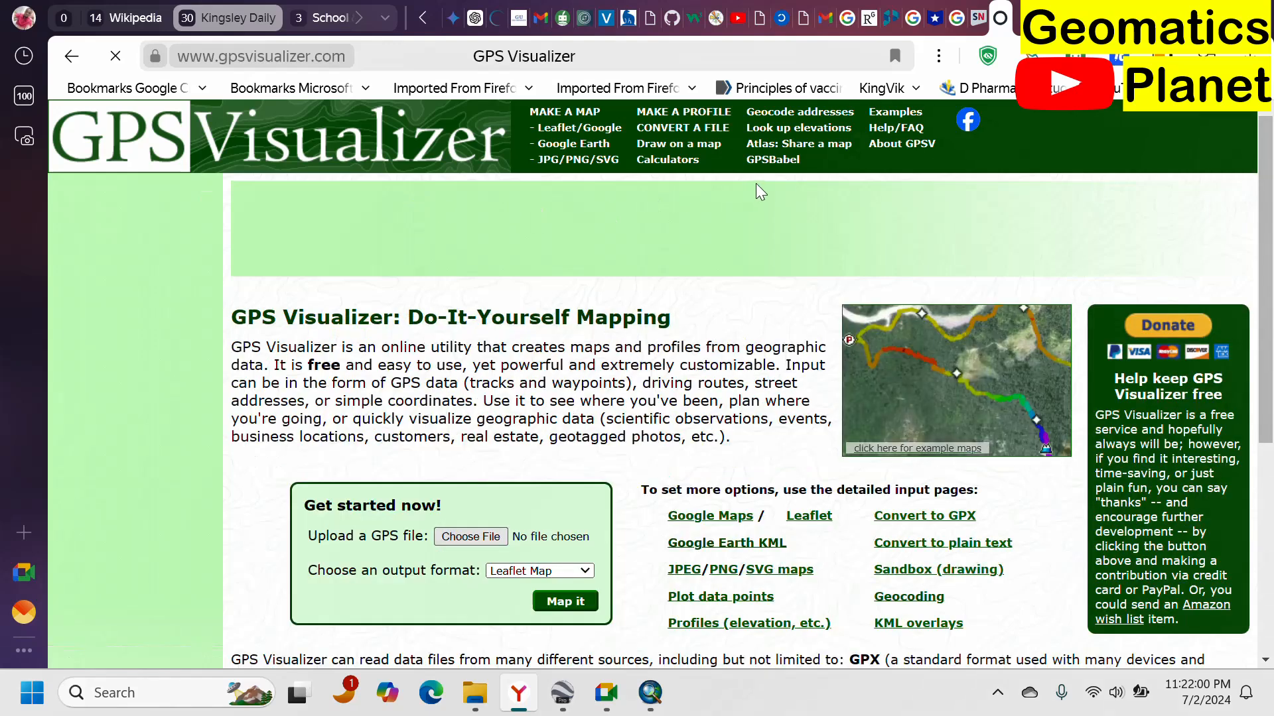
scroll(502, 321, "down", 2)
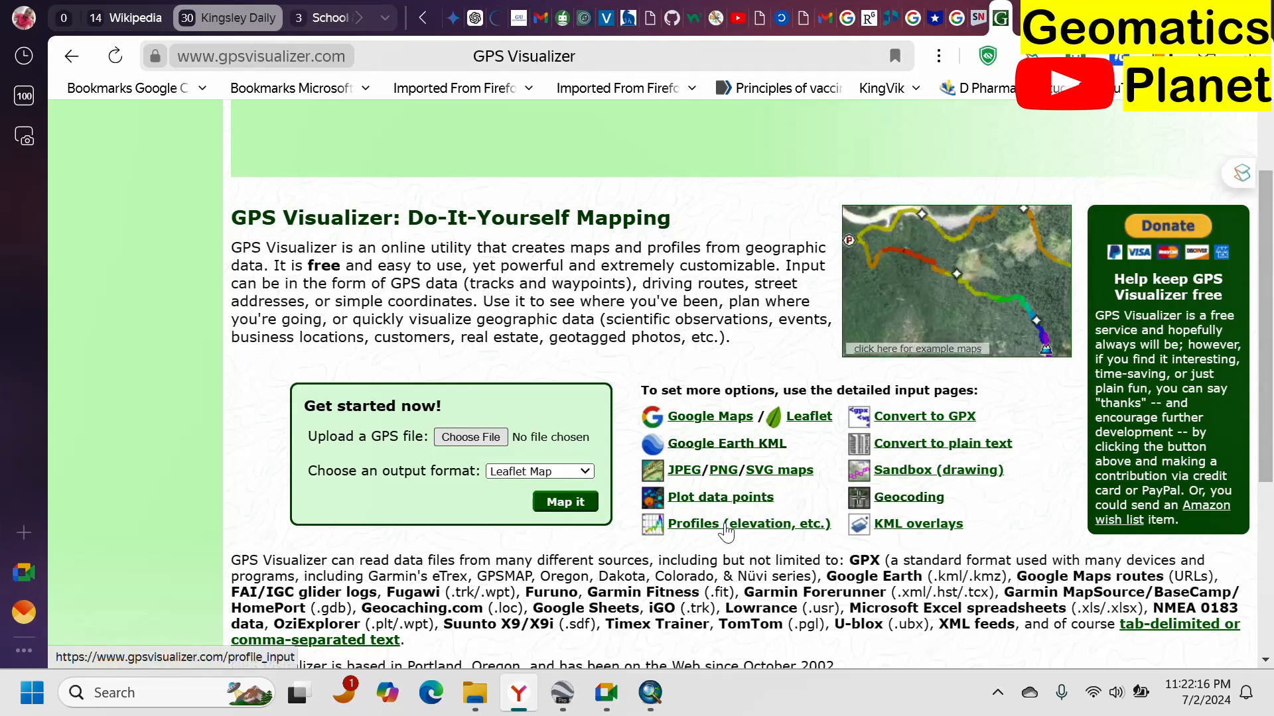
scroll(696, 536, "down", 2)
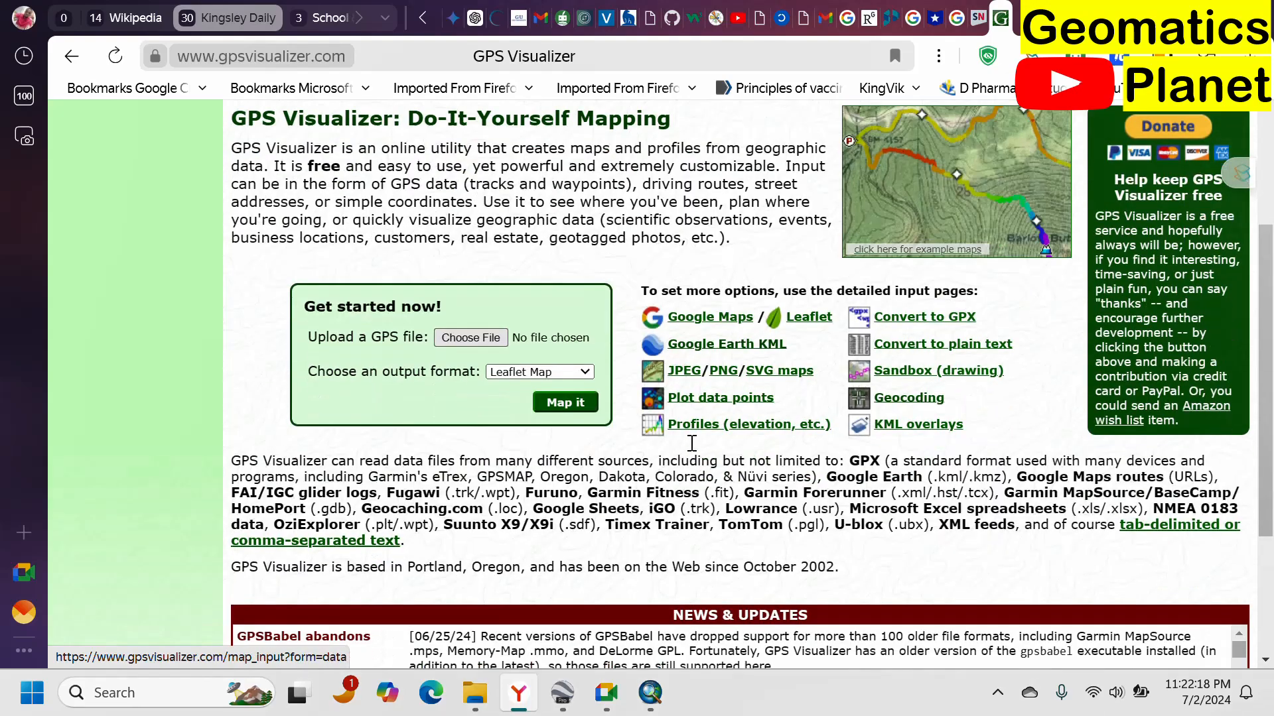
scroll(715, 232, "down", 3)
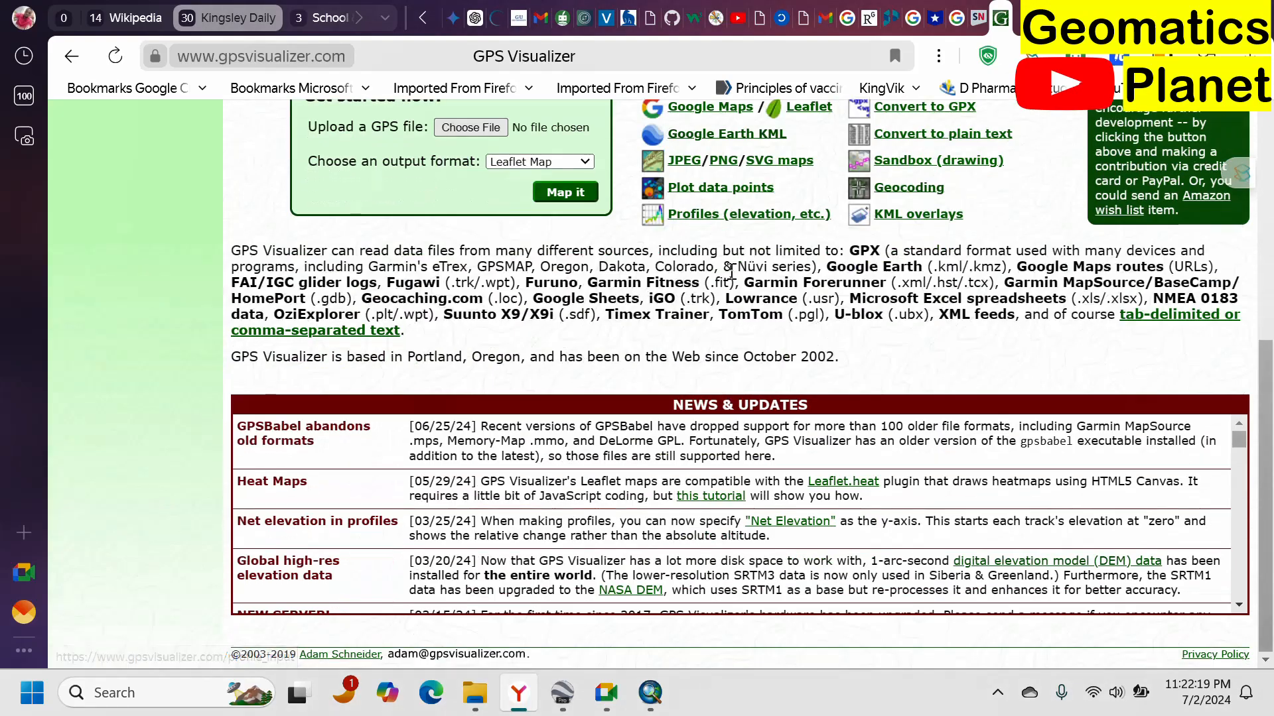
left_click(714, 223)
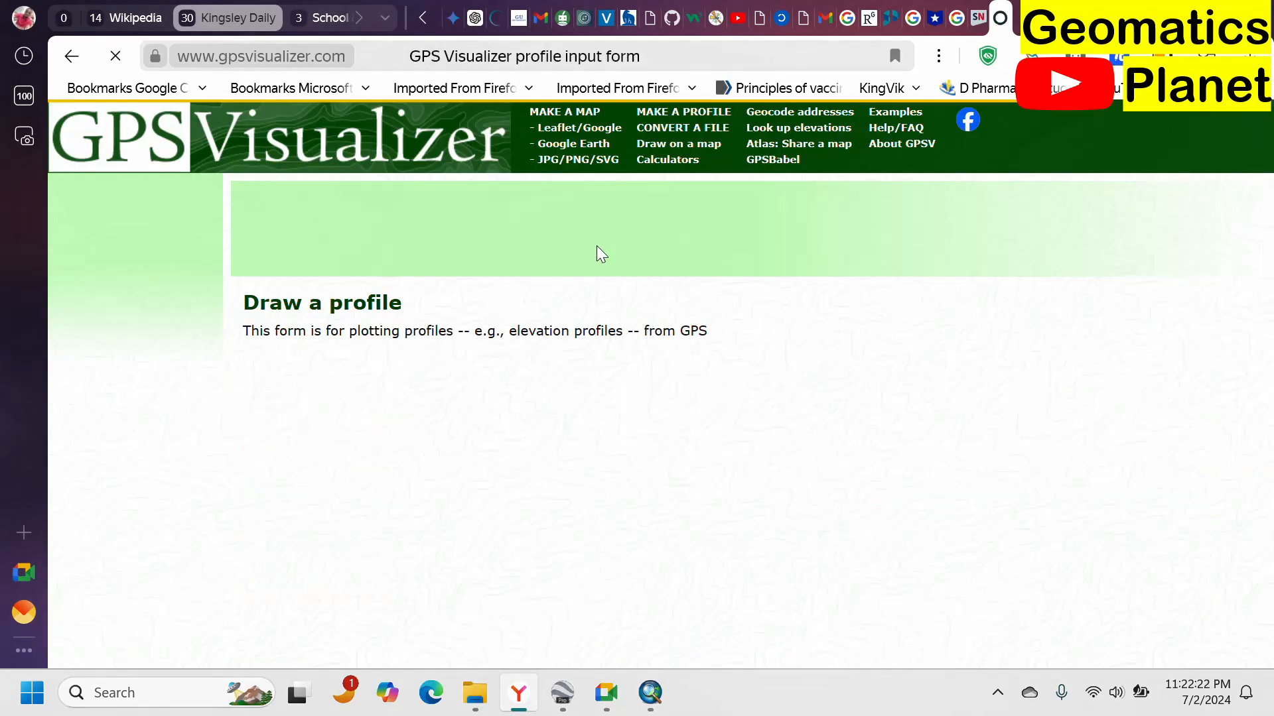
Examine the profile form's options and open the elevation lookup page.
scroll(600, 254, "down", 3)
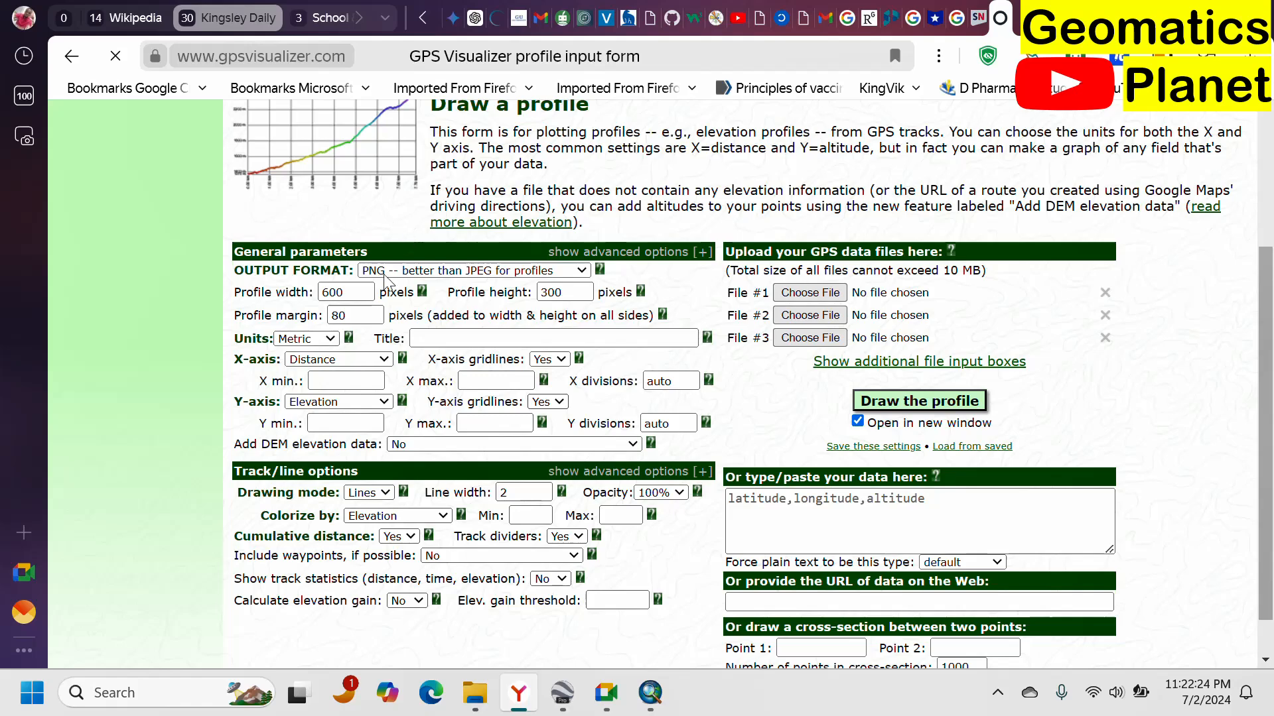
scroll(406, 376, "down", 1)
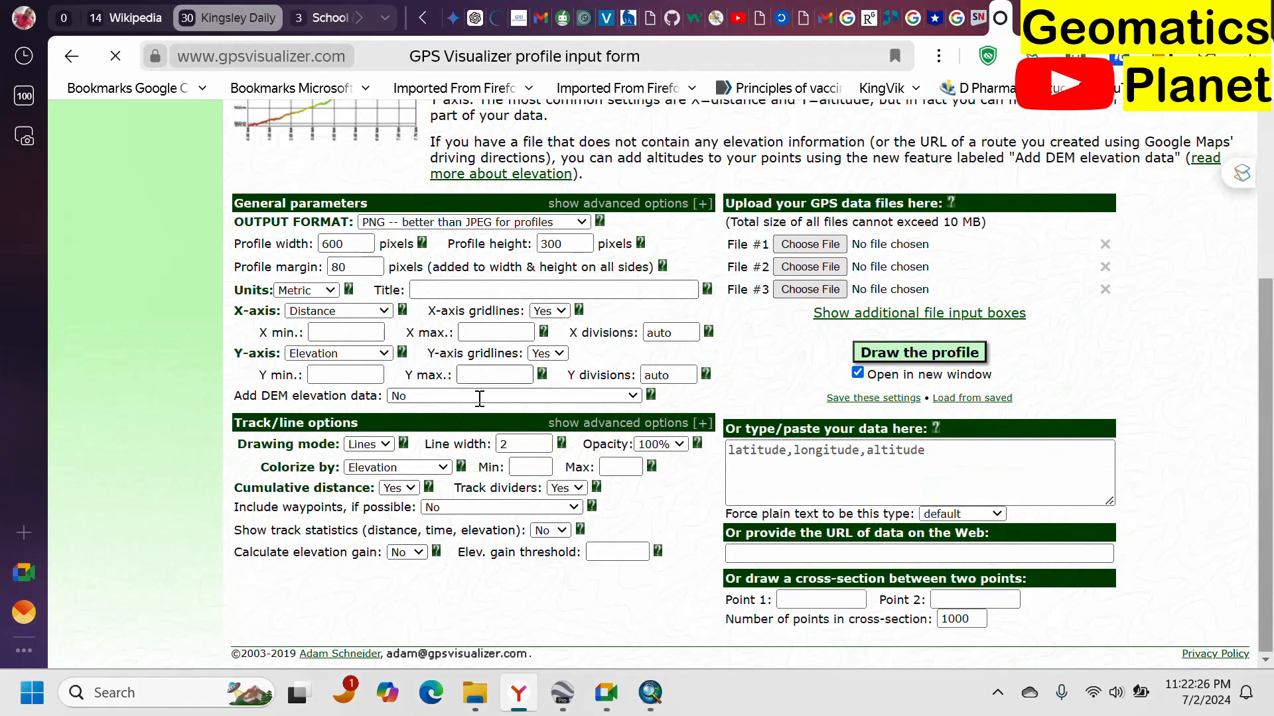
scroll(627, 328, "up", 4)
scroll(630, 299, "down", 4)
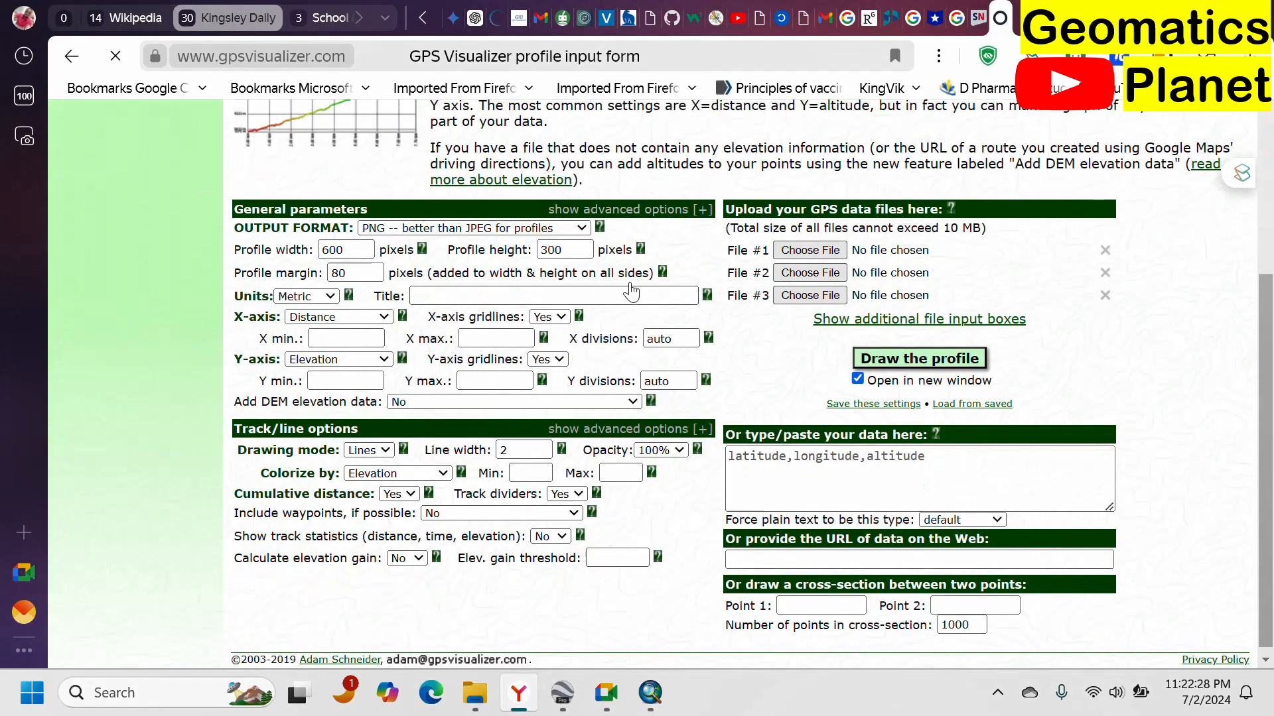
scroll(634, 279, "up", 4)
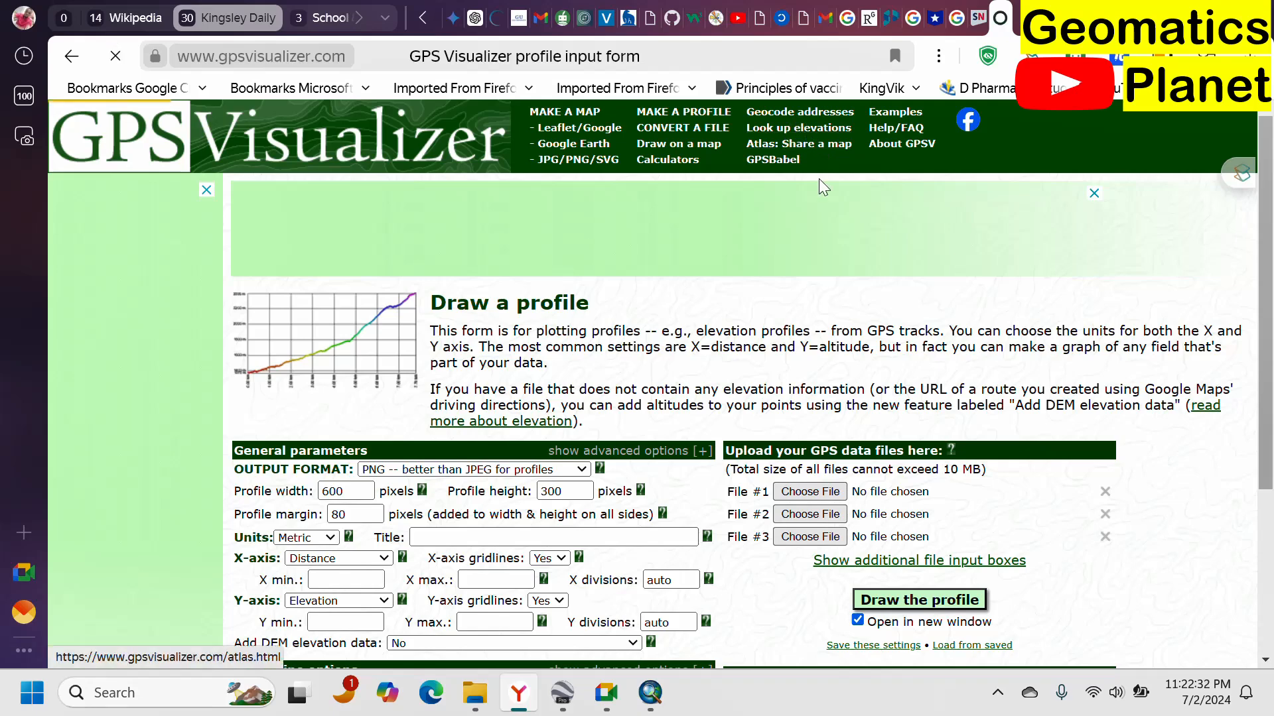
left_click(798, 127)
Upload the Enugu KML file from the Elevation folder into the DEM database elevation form.
scroll(650, 368, "down", 1)
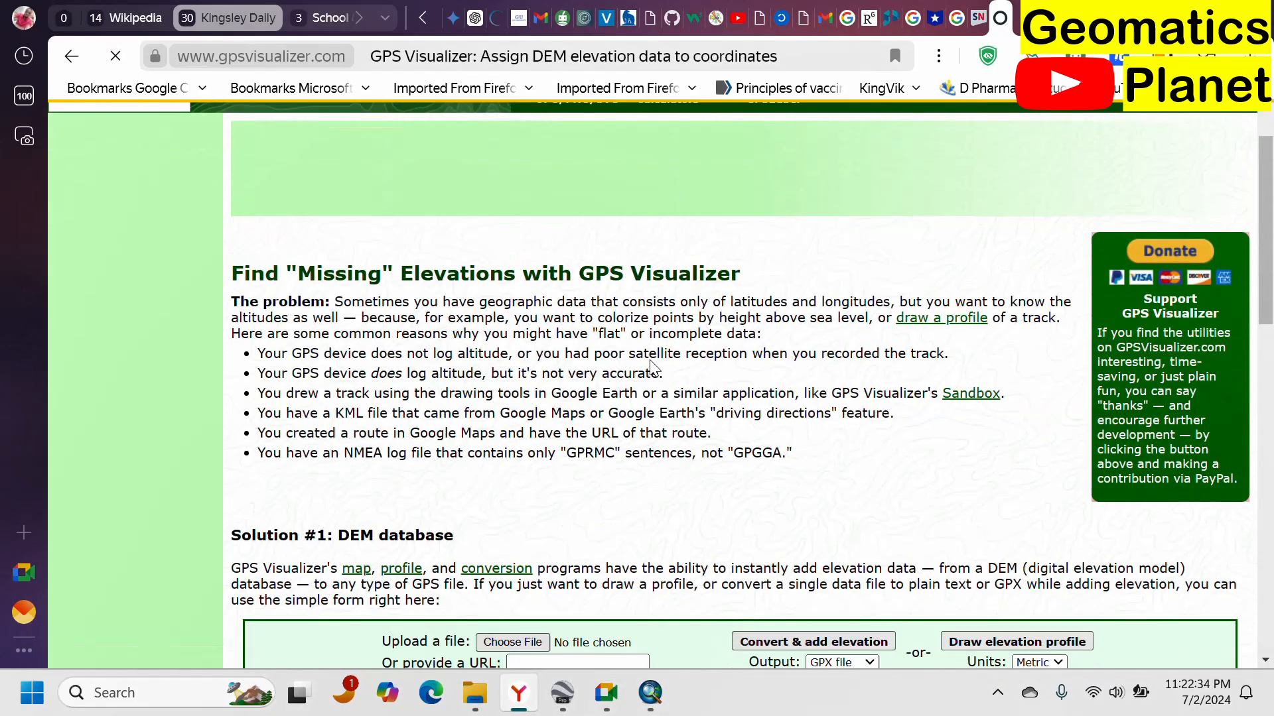
scroll(650, 368, "down", 5)
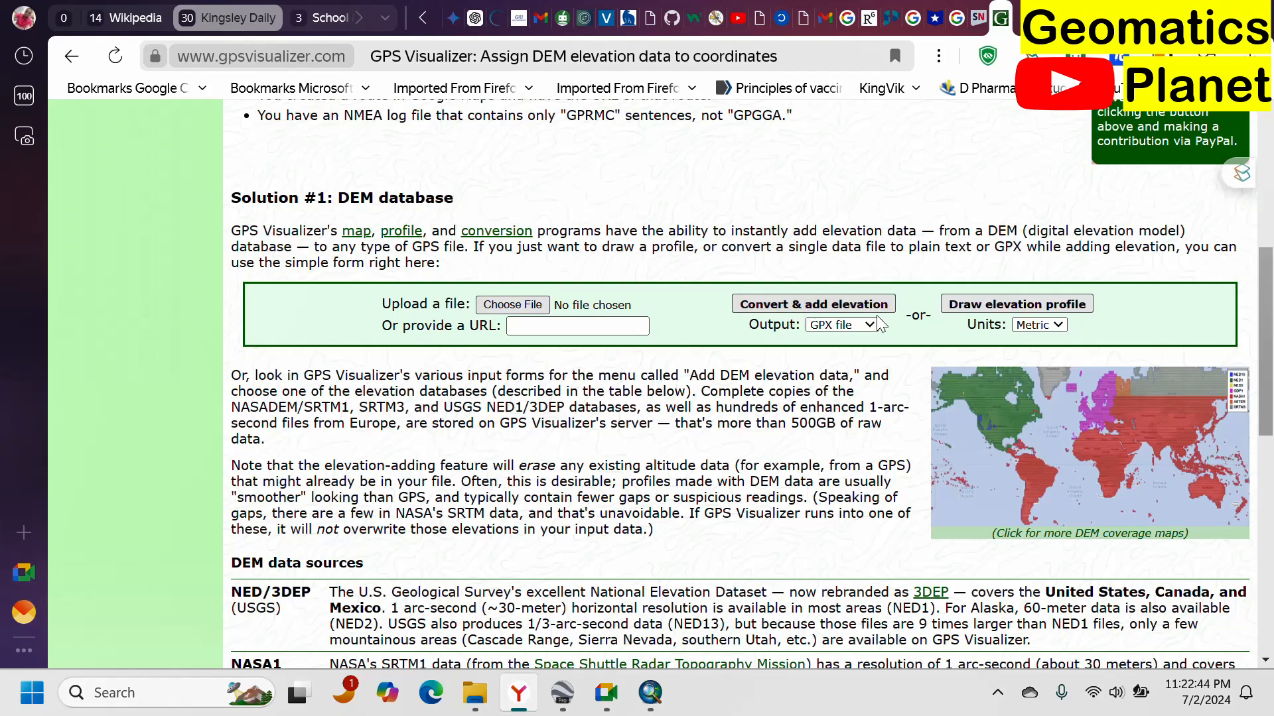
scroll(532, 304, "up", 3)
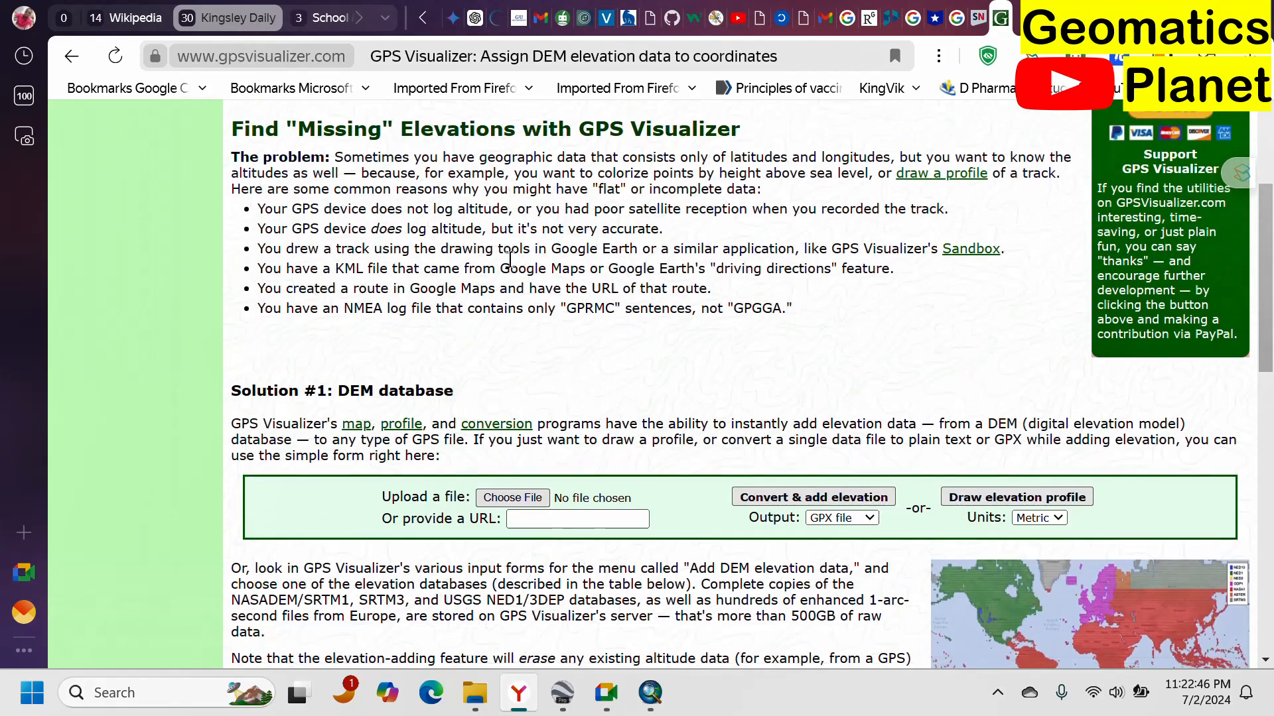
scroll(482, 283, "down", 3)
scroll(483, 283, "up", 4)
scroll(409, 412, "down", 5)
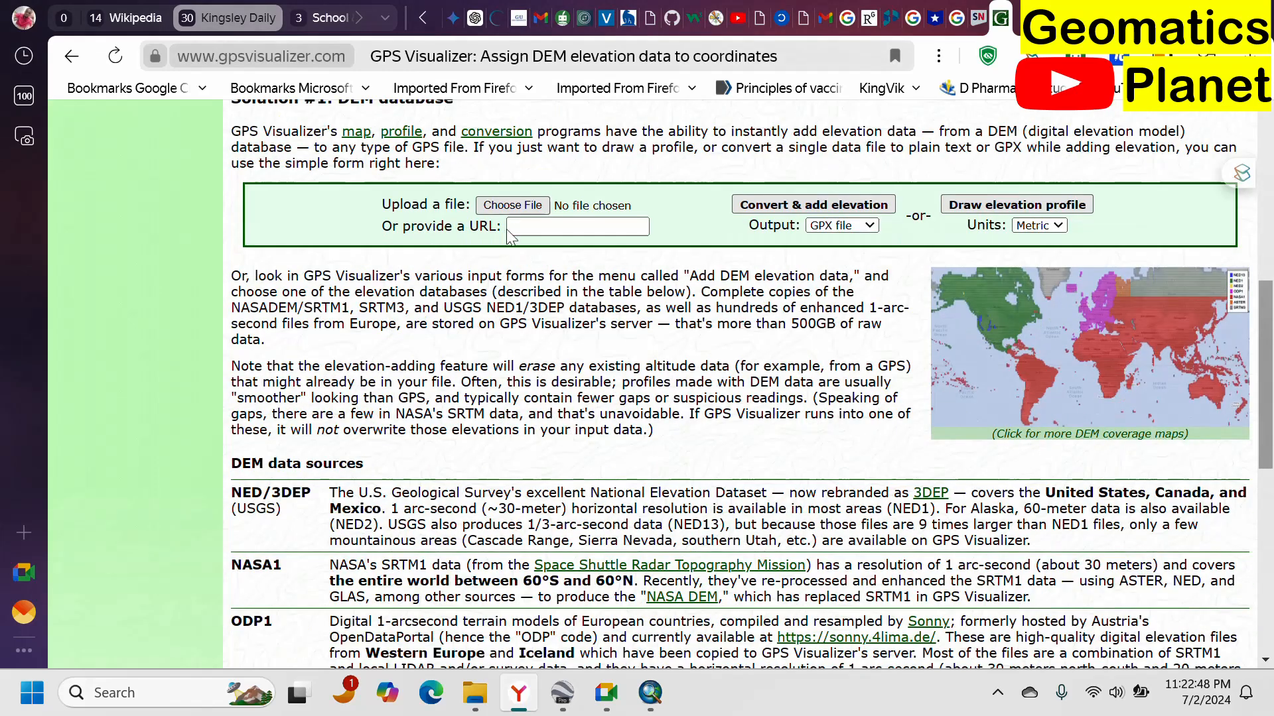
left_click(509, 207)
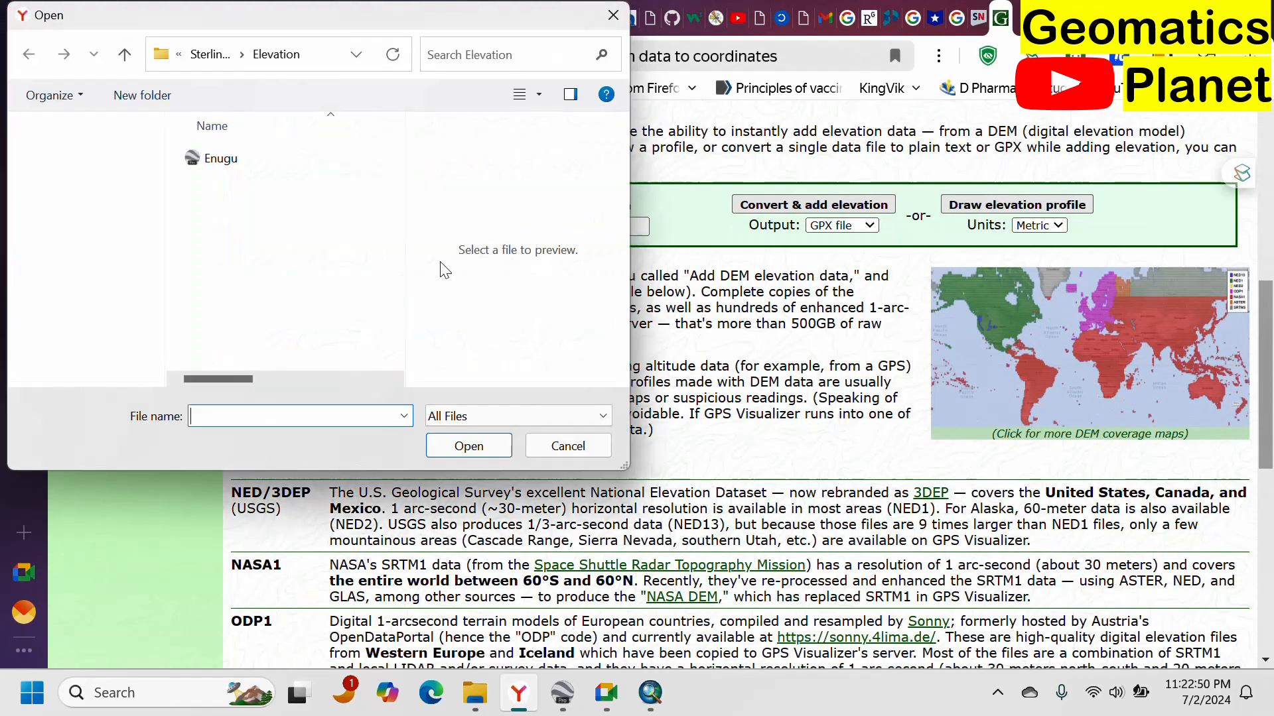
double_click(219, 163)
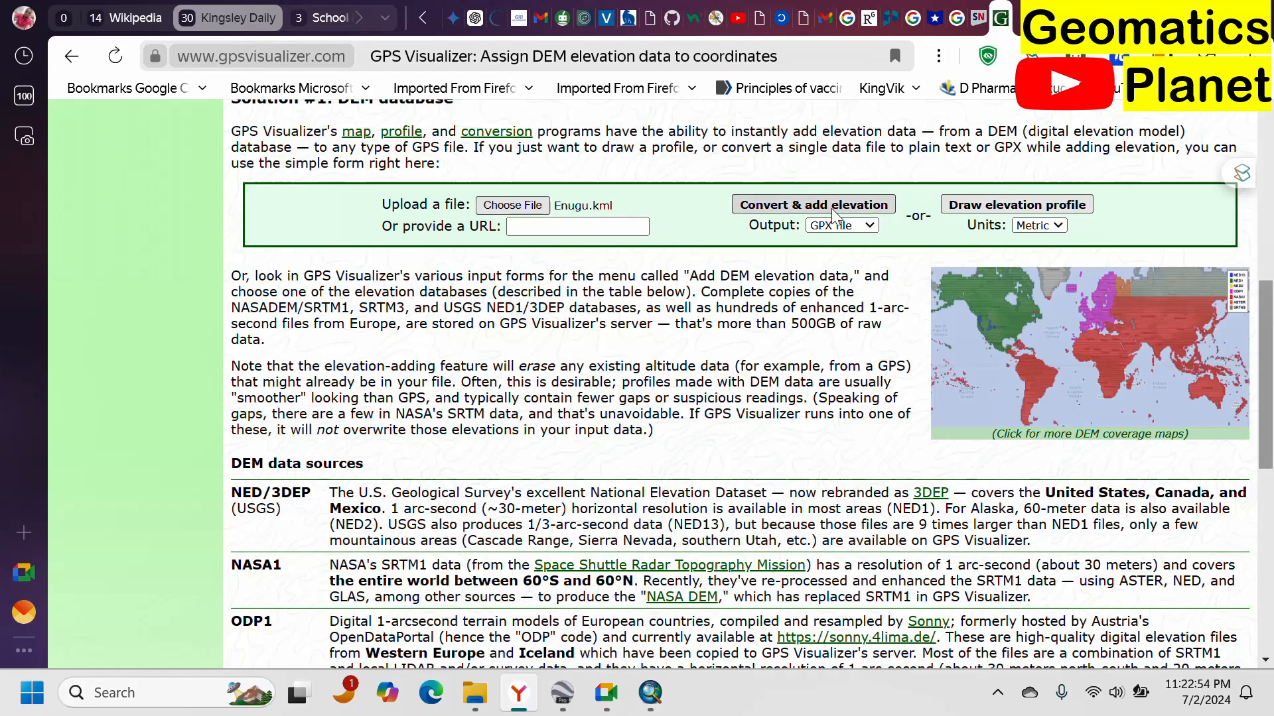
Review the output format choices and the DEM data sources described on the page.
left_click(866, 229)
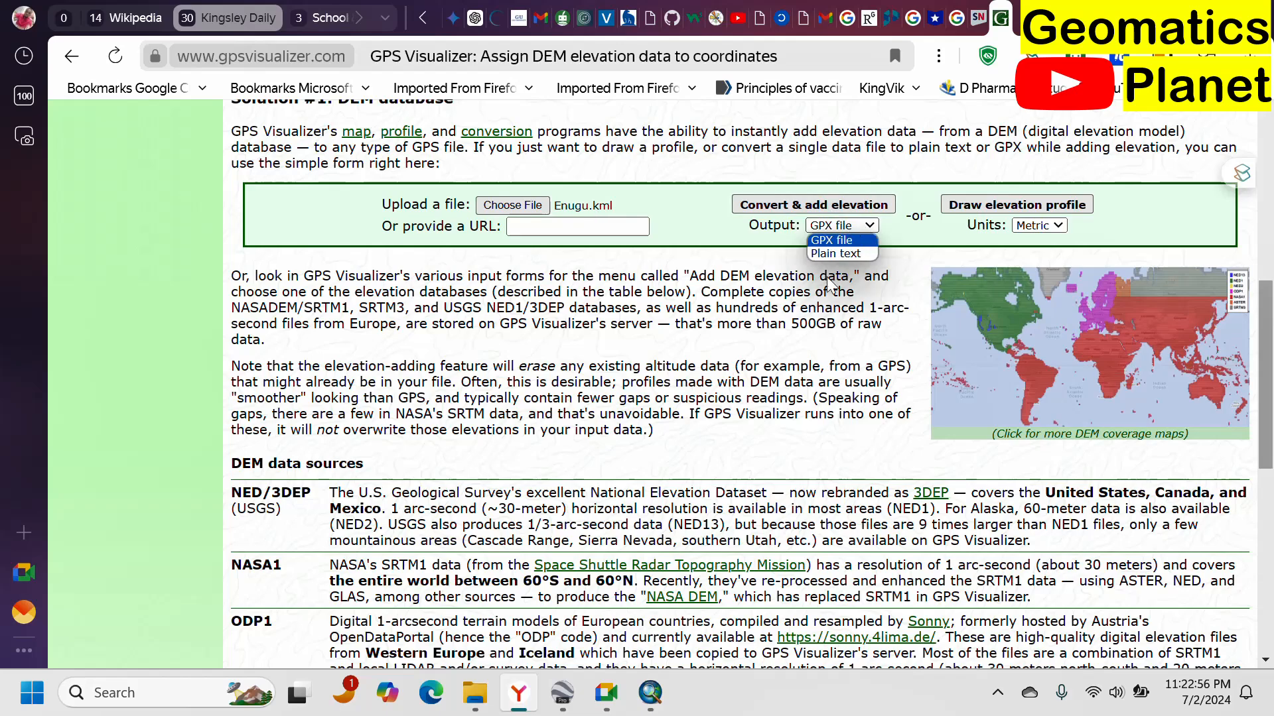
scroll(829, 282, "up", 8)
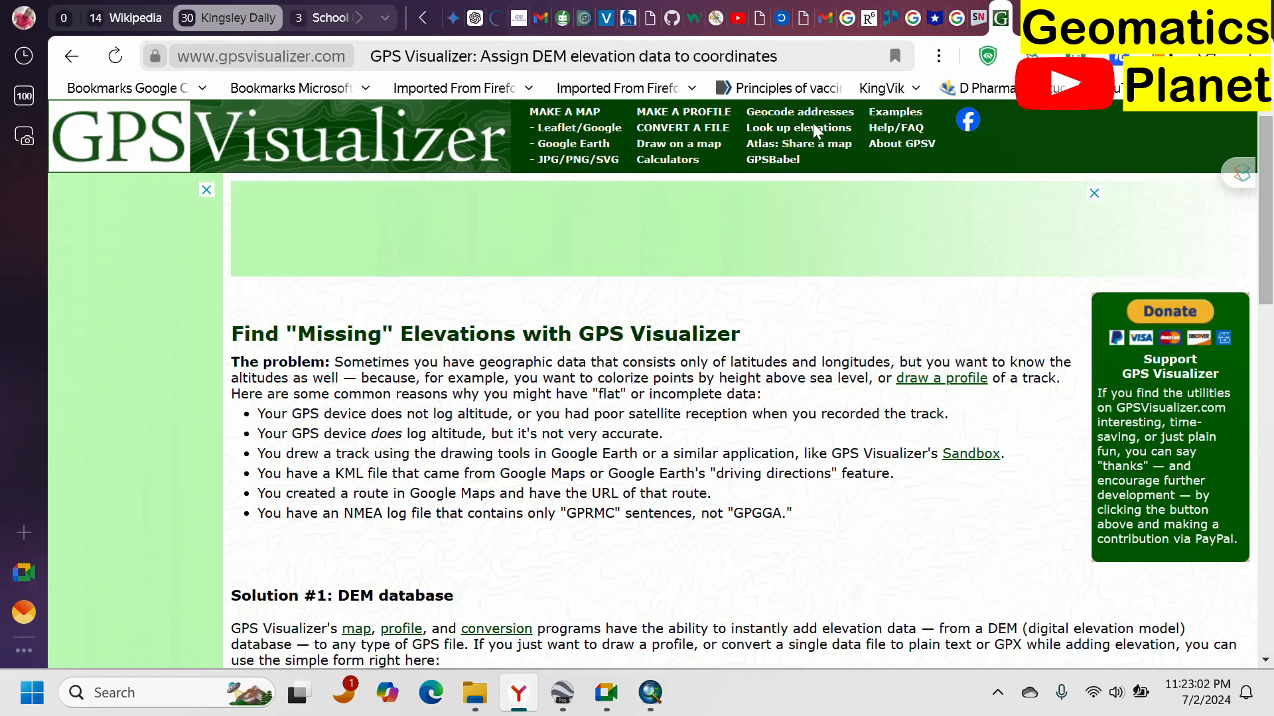
scroll(683, 347, "down", 4)
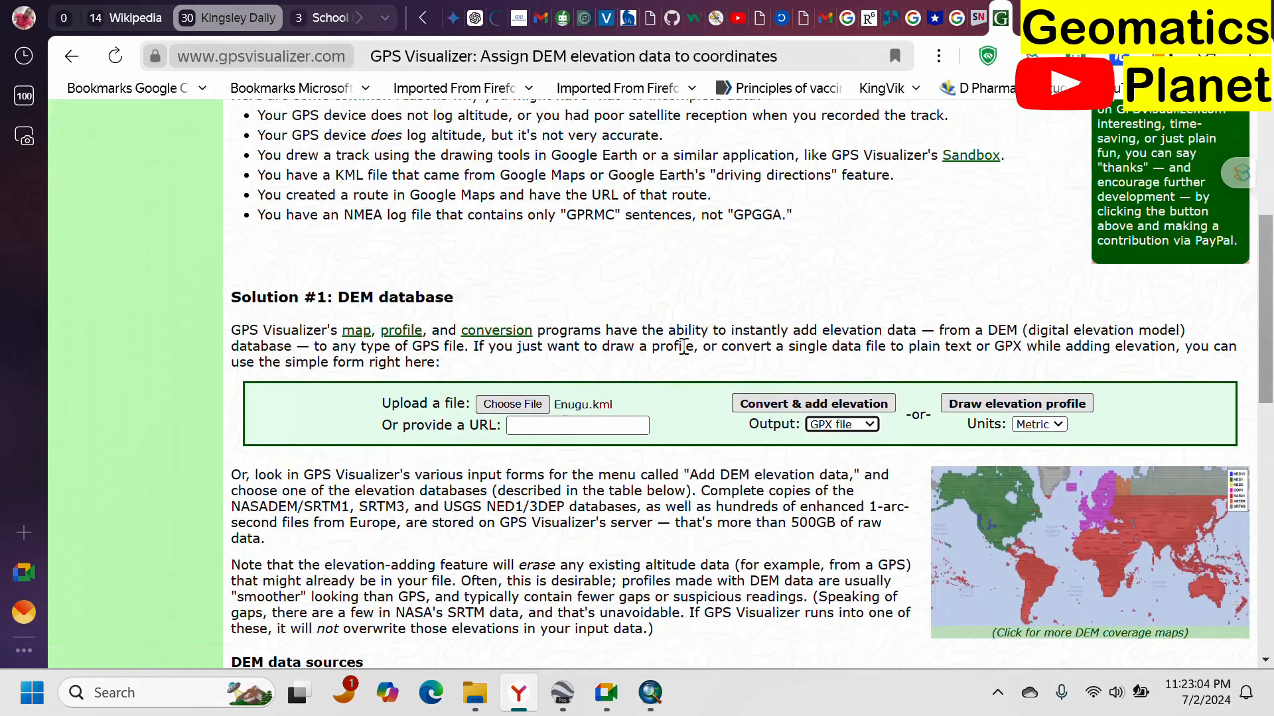
scroll(632, 395, "down", 3)
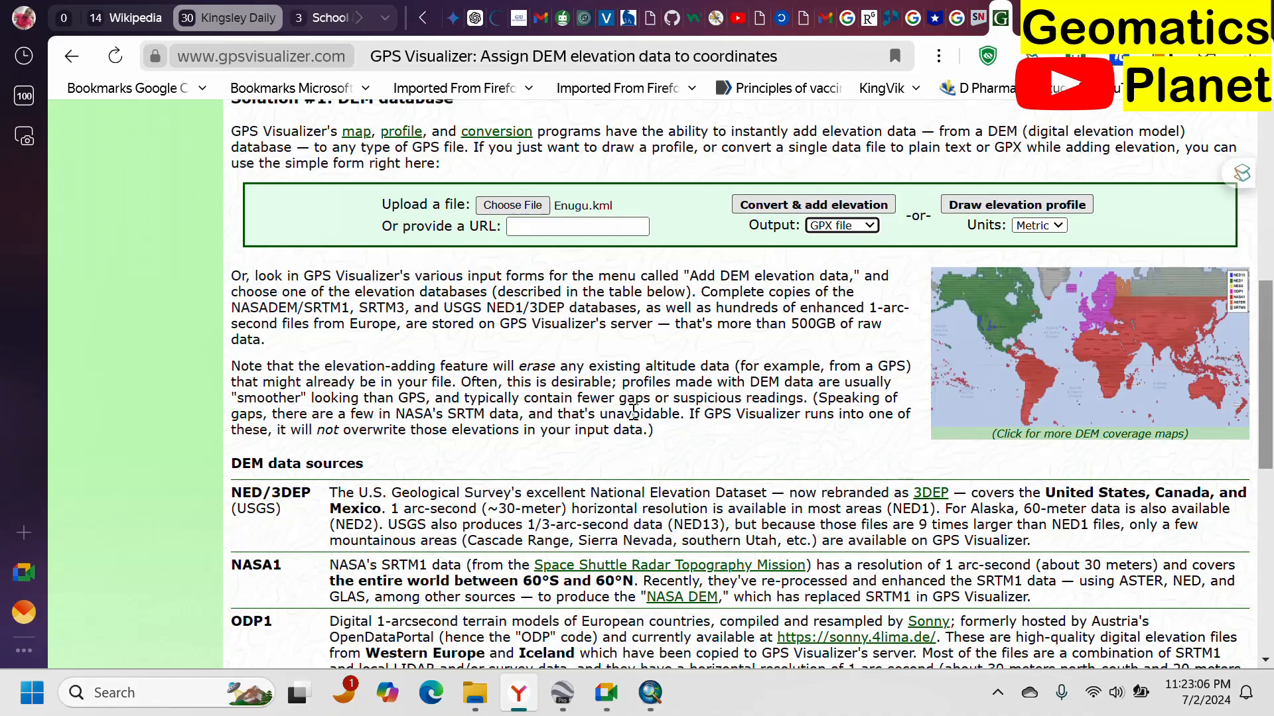
scroll(665, 390, "down", 7)
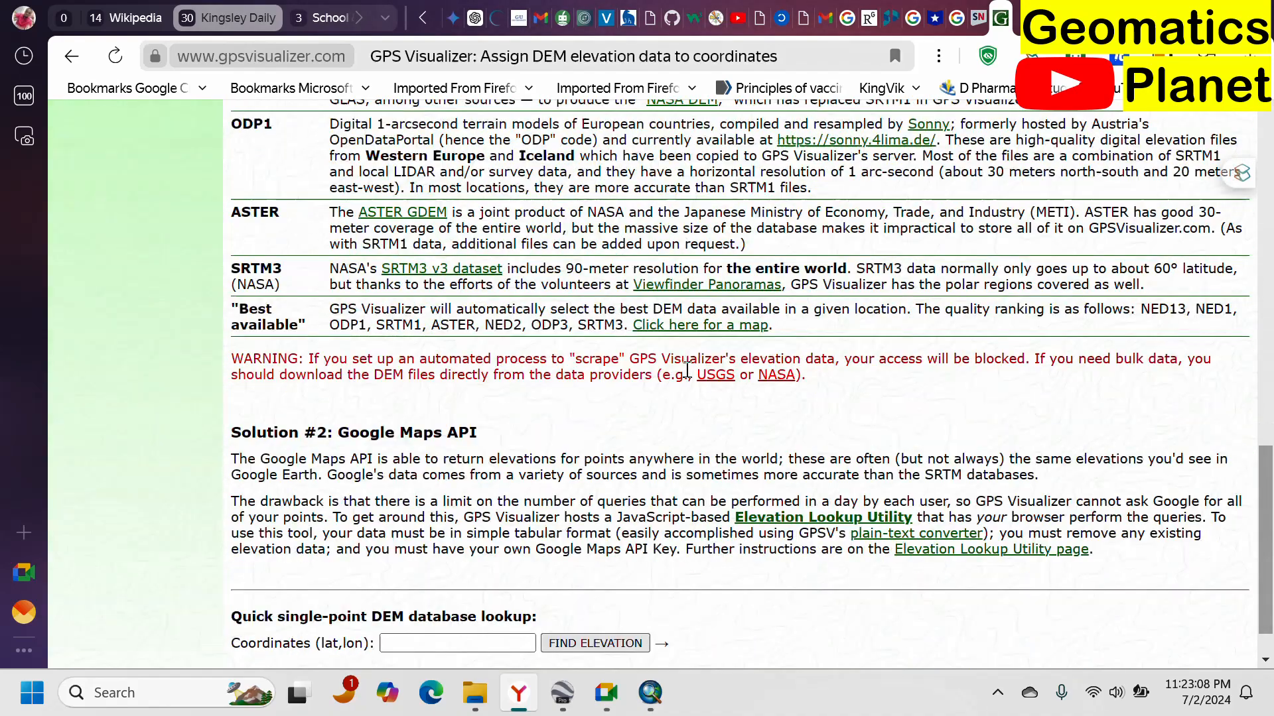
scroll(686, 364, "down", 1)
scroll(632, 262, "up", 11)
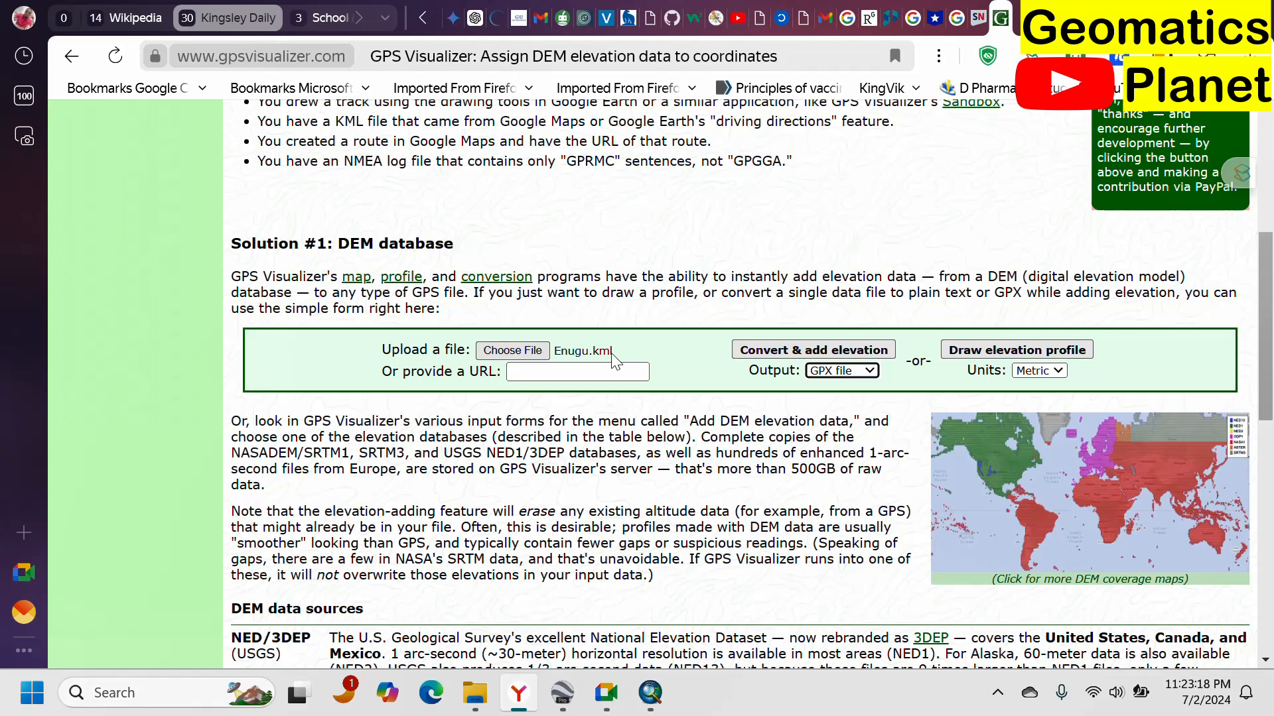
Switch to Google Earth Pro and open the properties of the Enugu path.
left_click(597, 372)
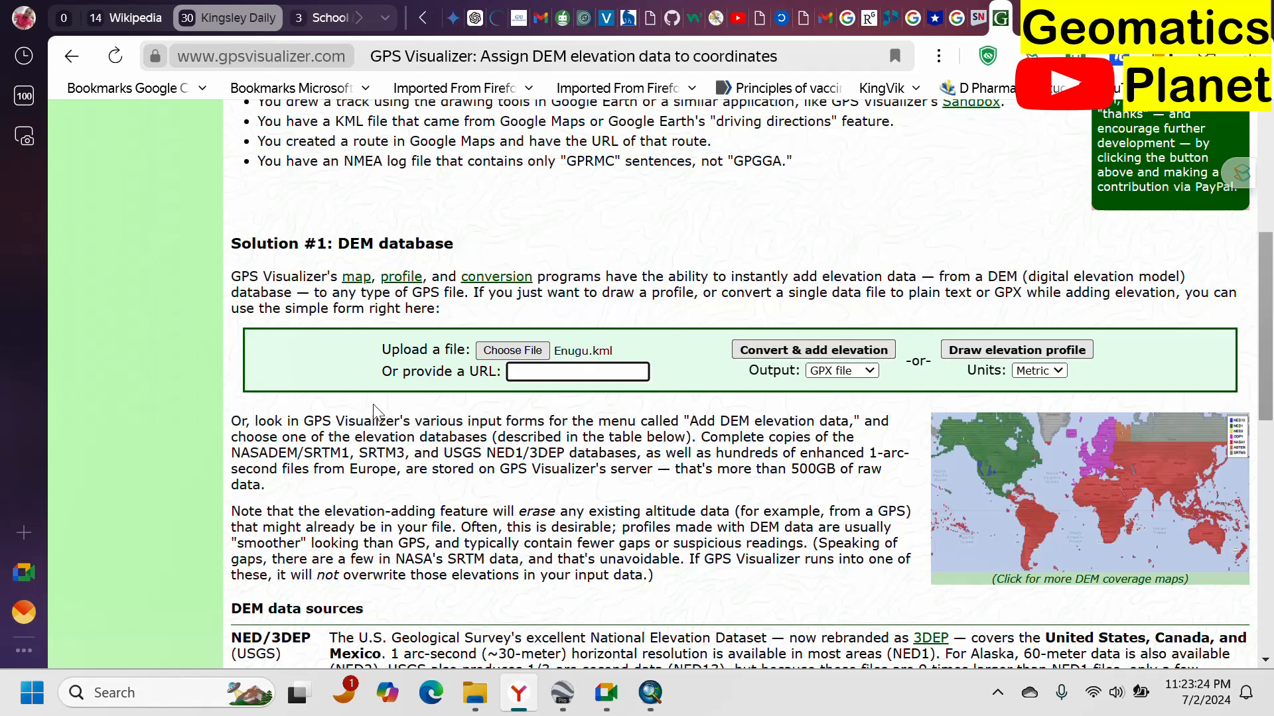
mouse_move(638, 694)
scroll(581, 584, "up", 3)
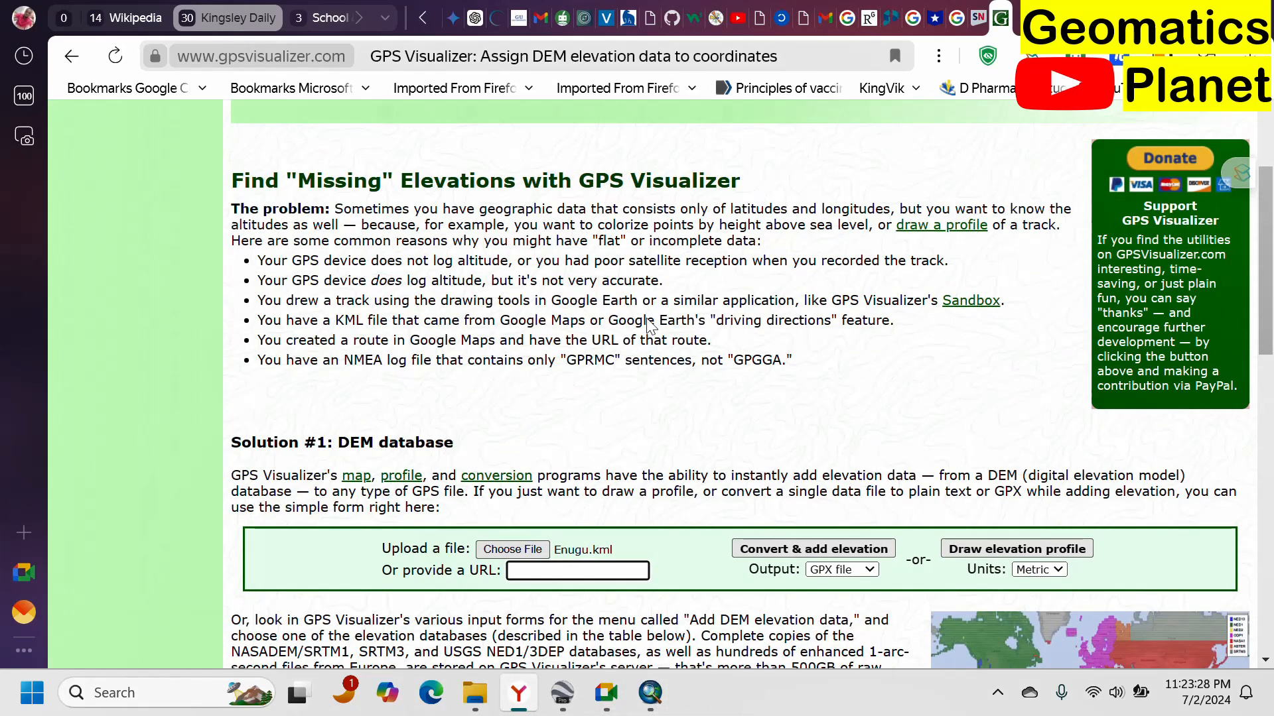
left_click(562, 703)
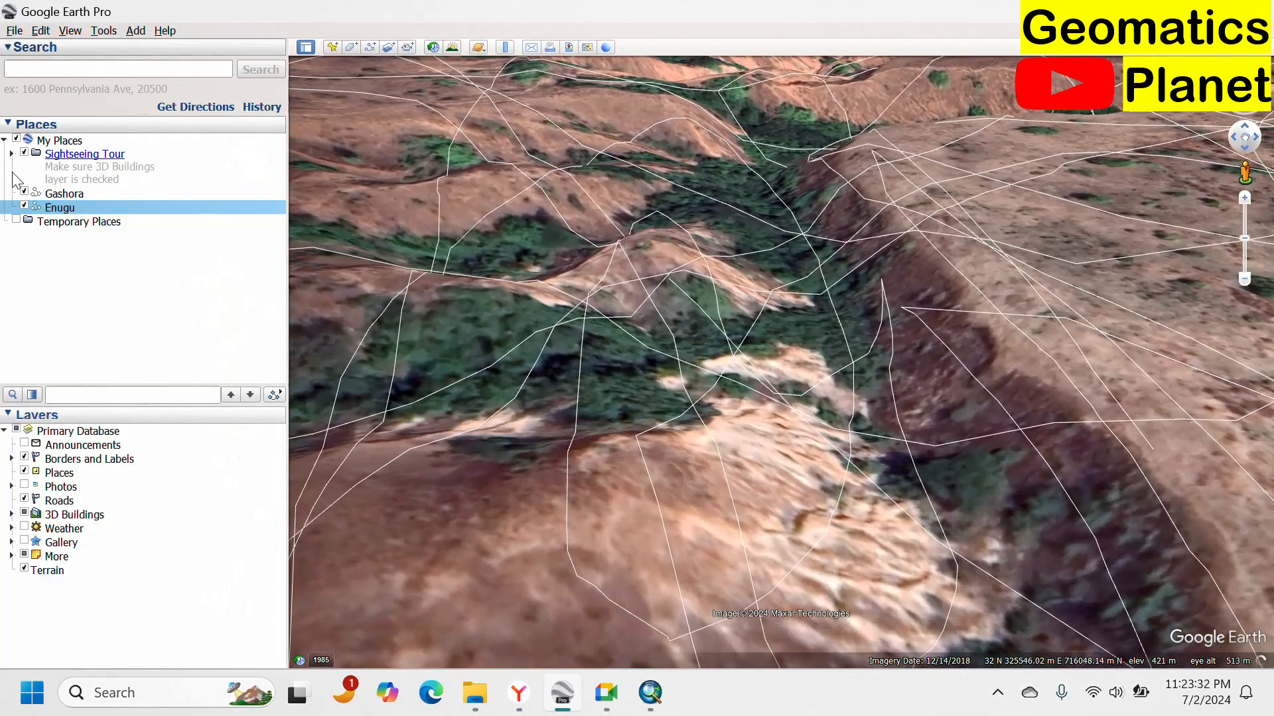
right_click(61, 208)
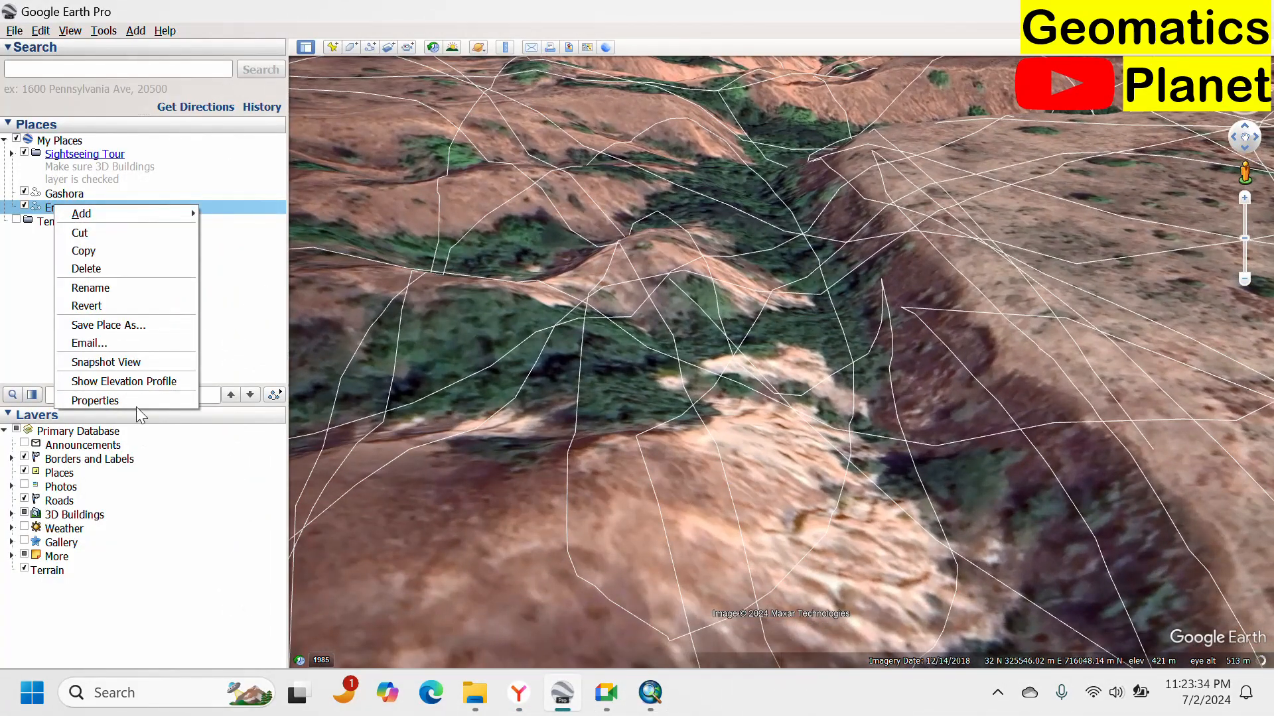
left_click(137, 406)
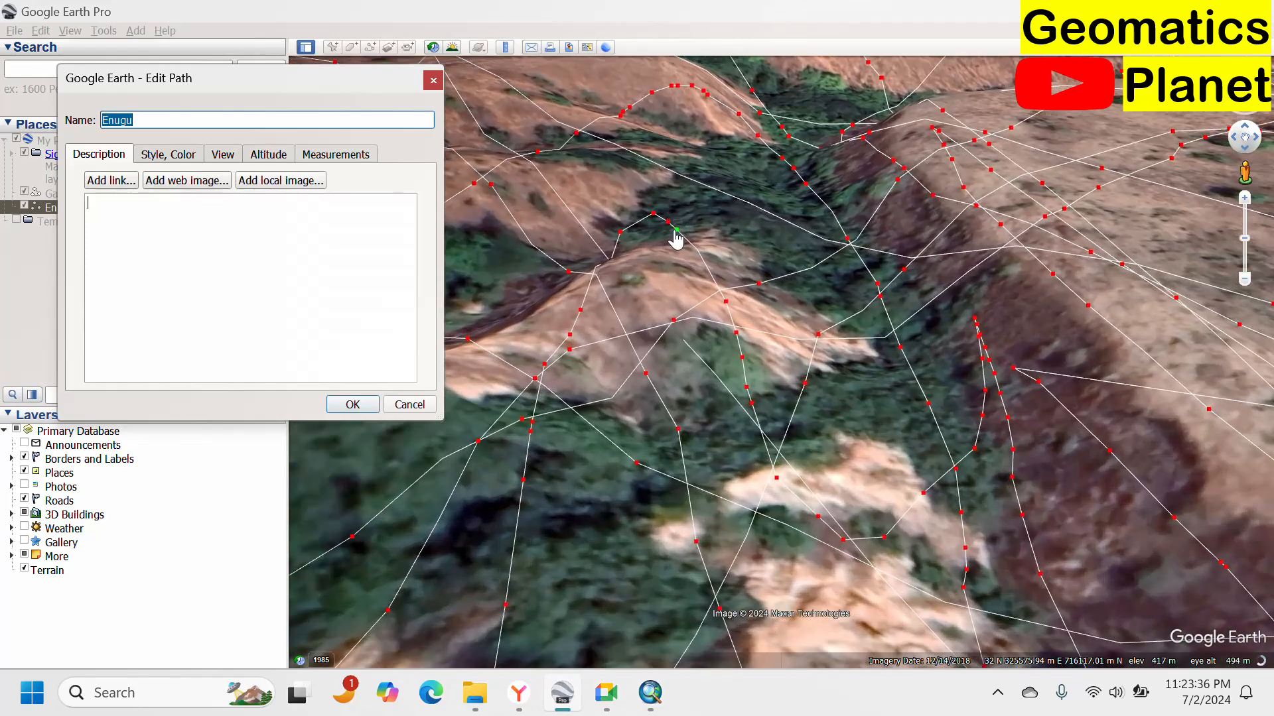
Reshape the Enugu path by moving a vertex and adding a few extra vertices near the gully edge.
left_click_drag(676, 231, 698, 226)
left_click(684, 261)
left_click(658, 277)
left_click(617, 273)
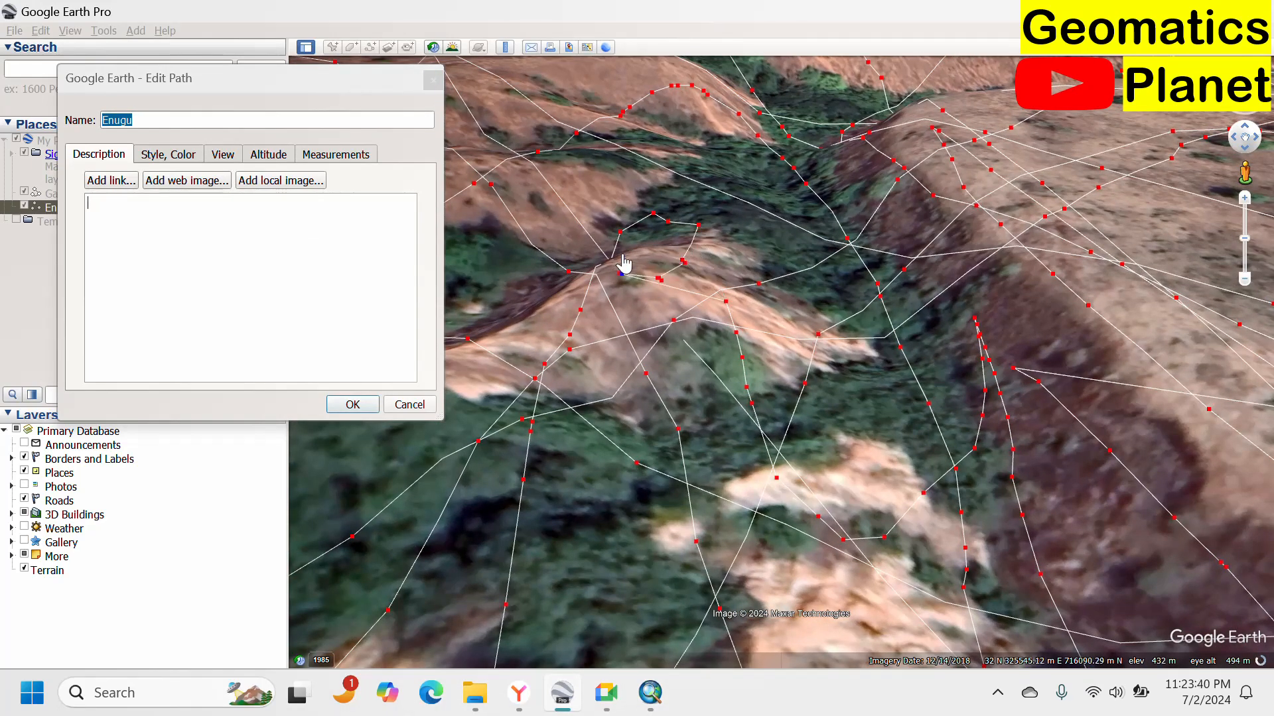
left_click(618, 247)
left_click(642, 309)
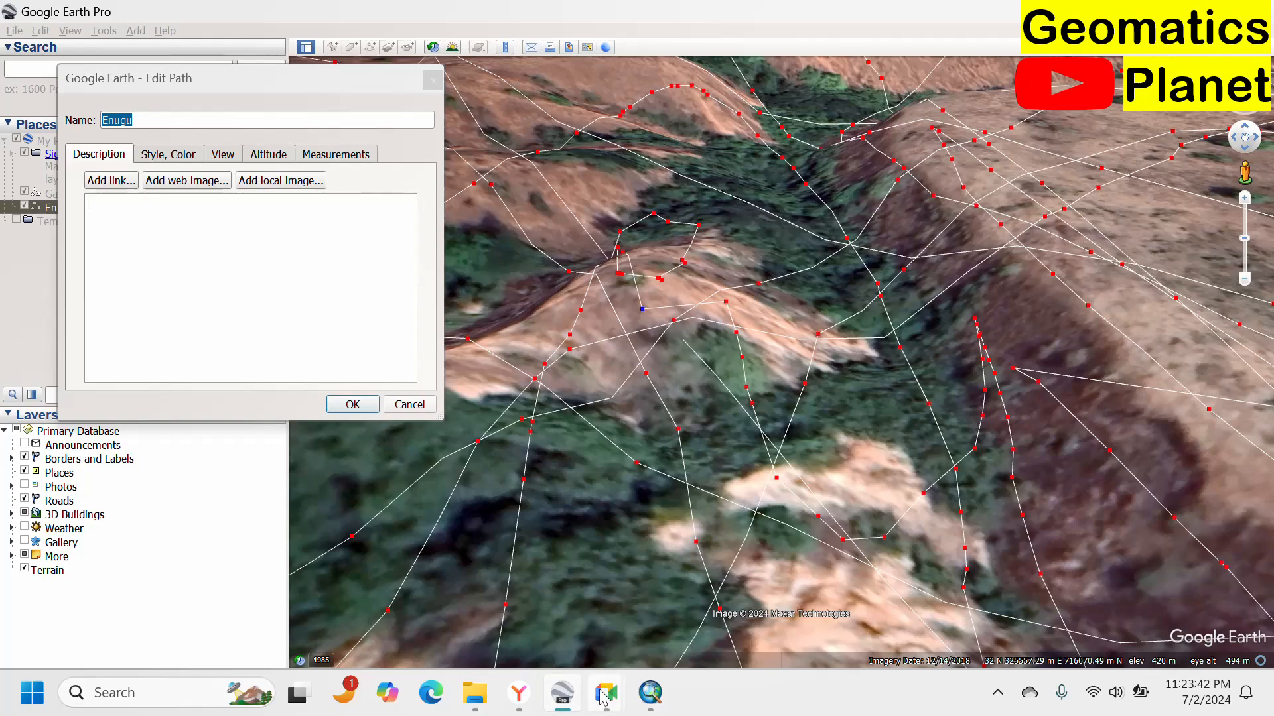
Switch to the browser and convert Enugu.kml with added DEM elevation using Plain text output.
mouse_move(567, 708)
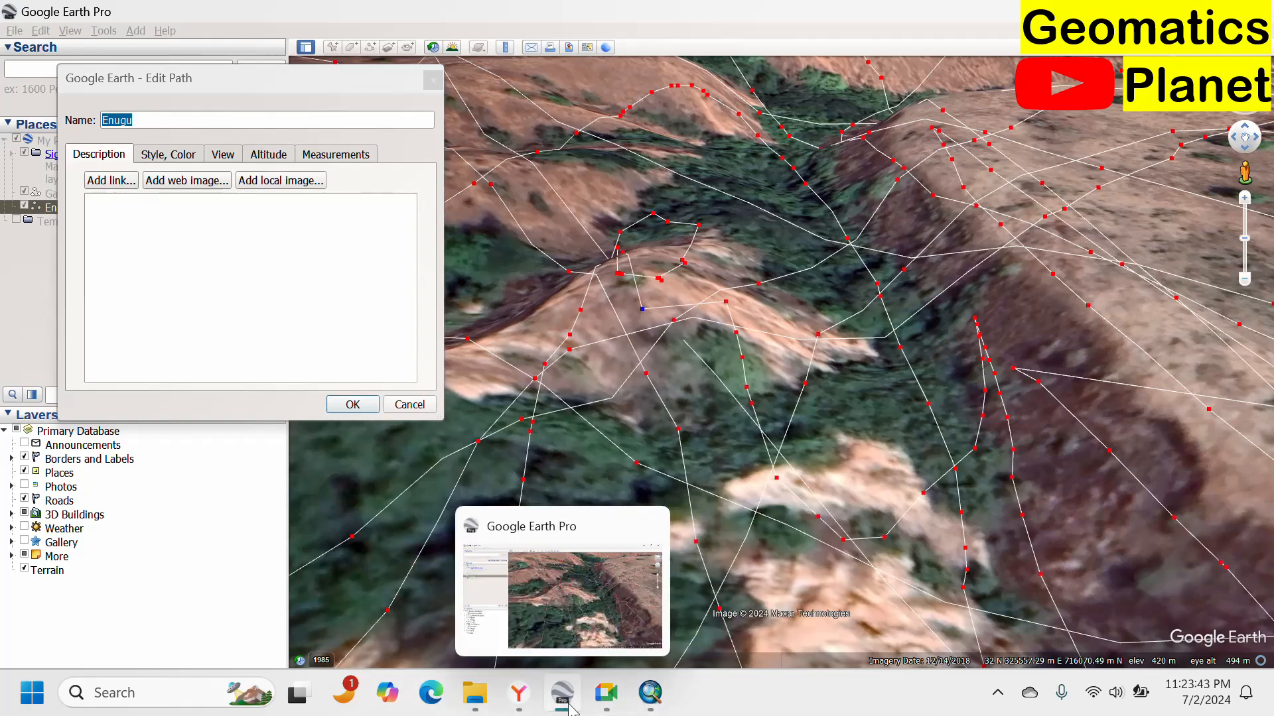
left_click(518, 692)
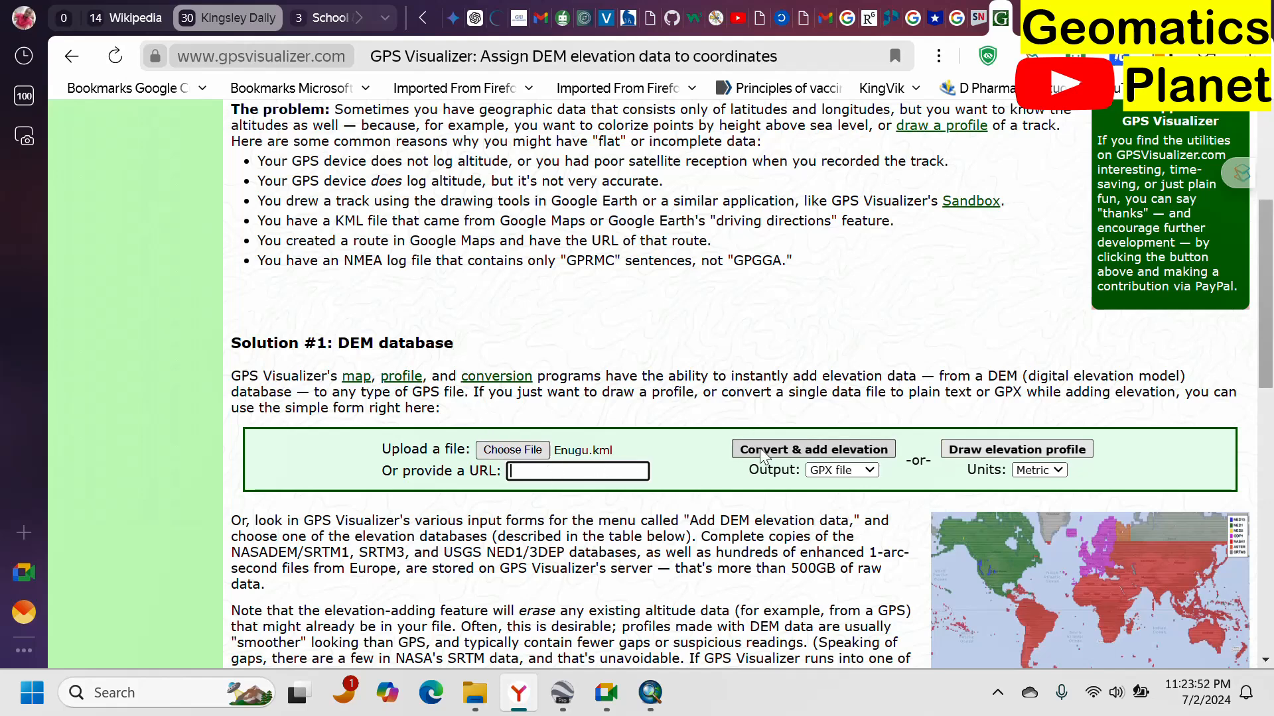
scroll(834, 452, "down", 3)
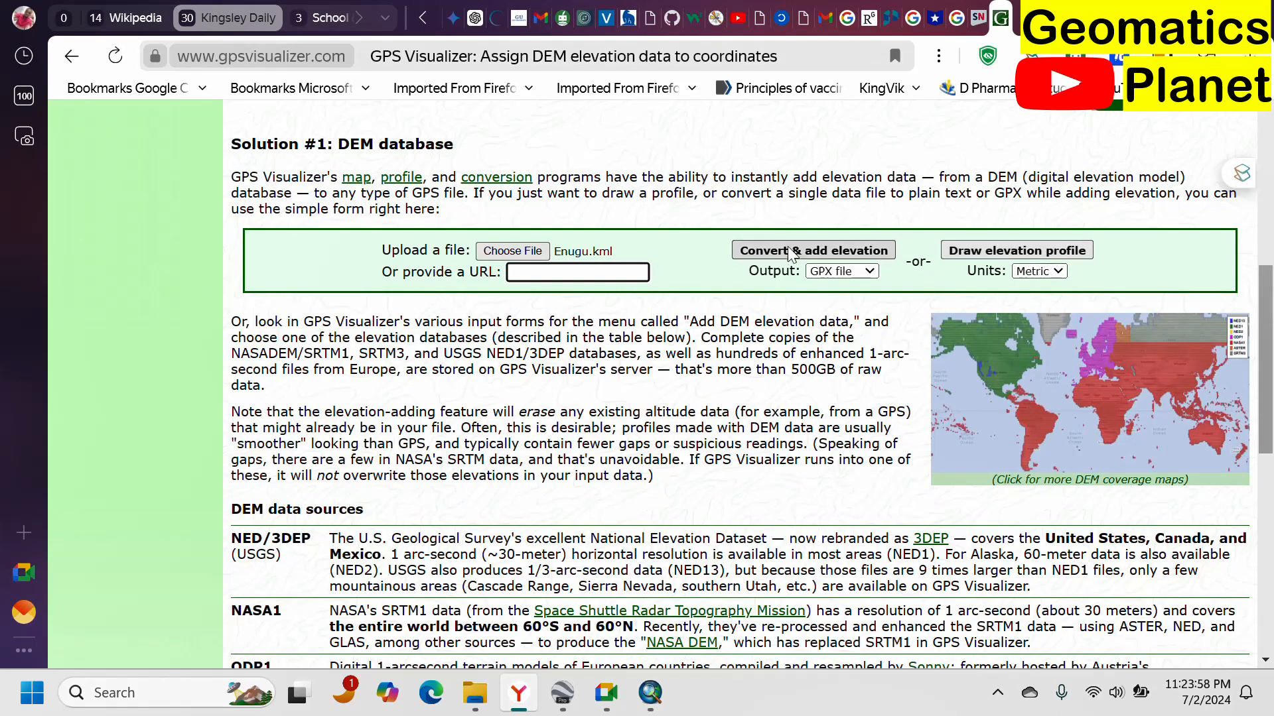
left_click(861, 277)
left_click(848, 300)
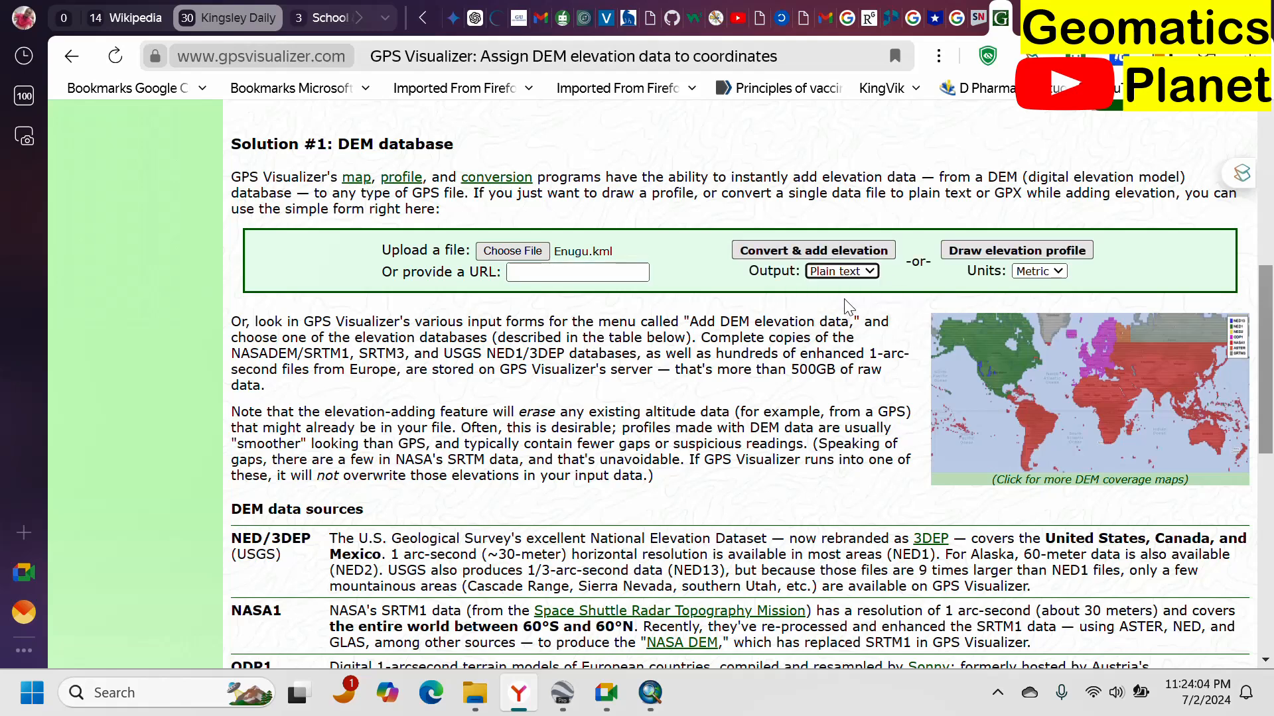
left_click(803, 253)
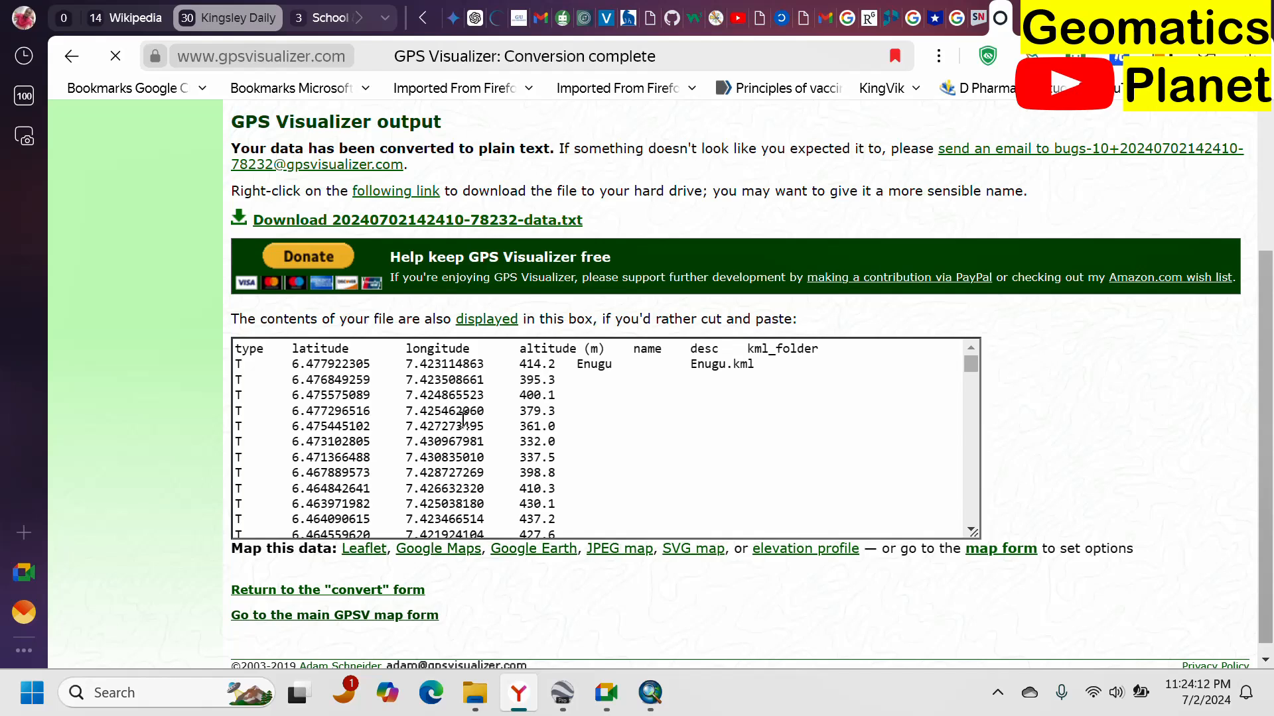
Examine the converted text's latitude, longitude and altitude columns in the output box.
left_click_drag(287, 378, 464, 395)
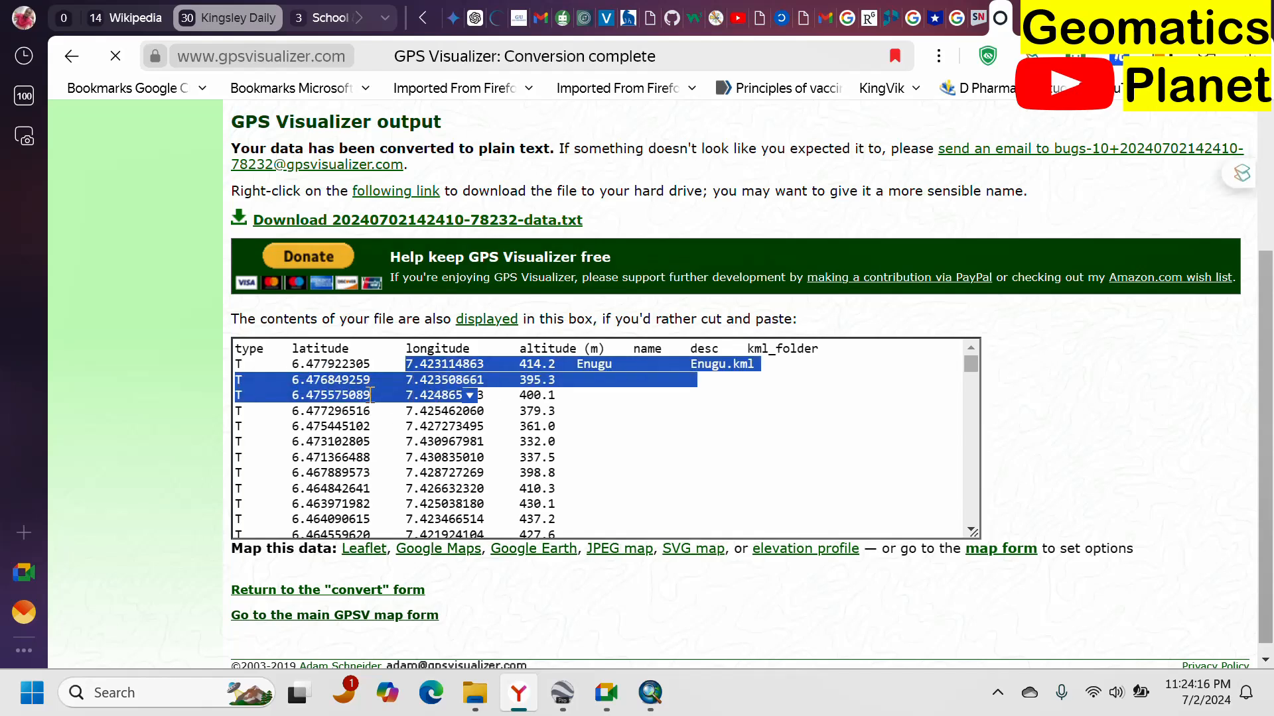
left_click(466, 394)
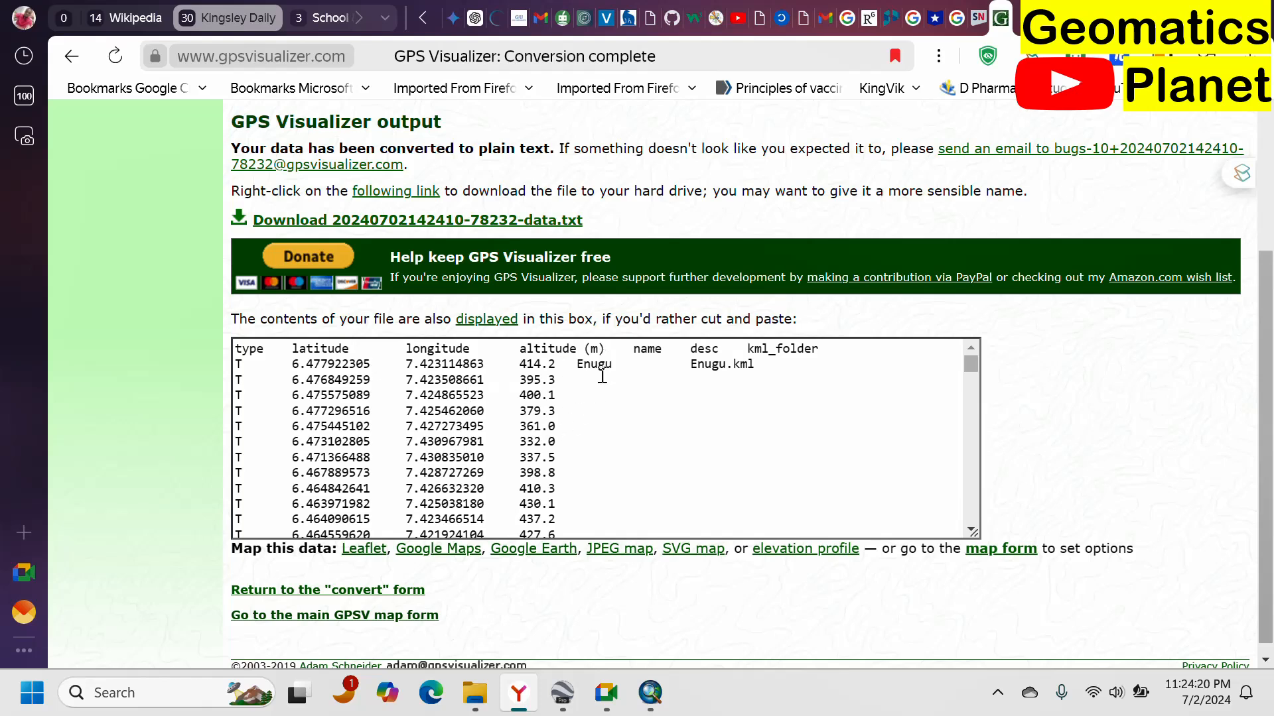
left_click_drag(591, 365, 621, 382)
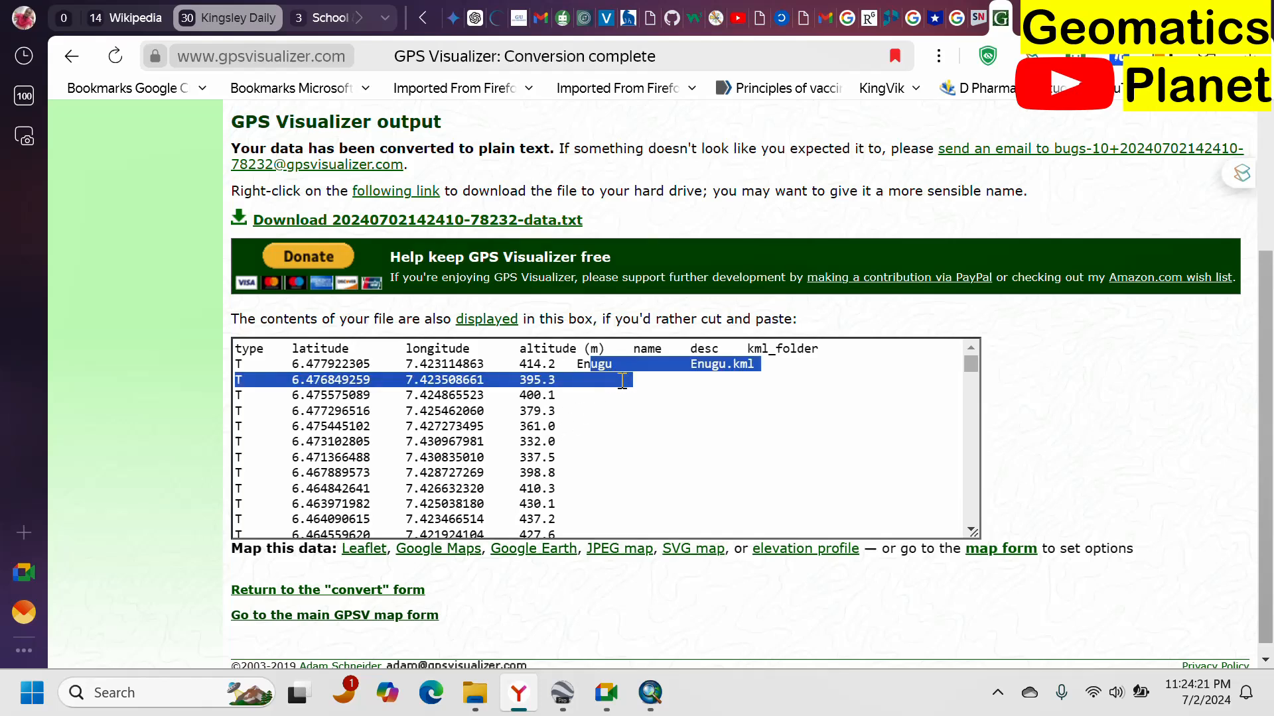
left_click(636, 415)
left_click_drag(613, 365, 576, 369)
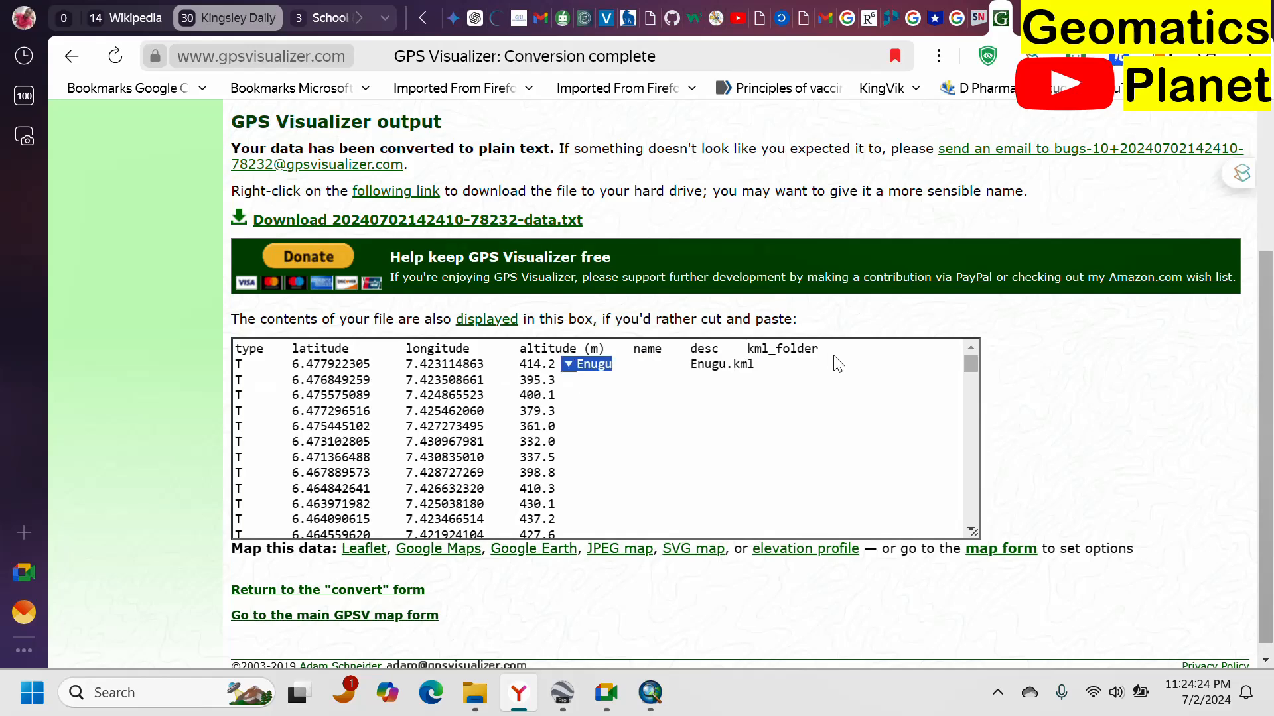
left_click_drag(821, 354, 732, 361)
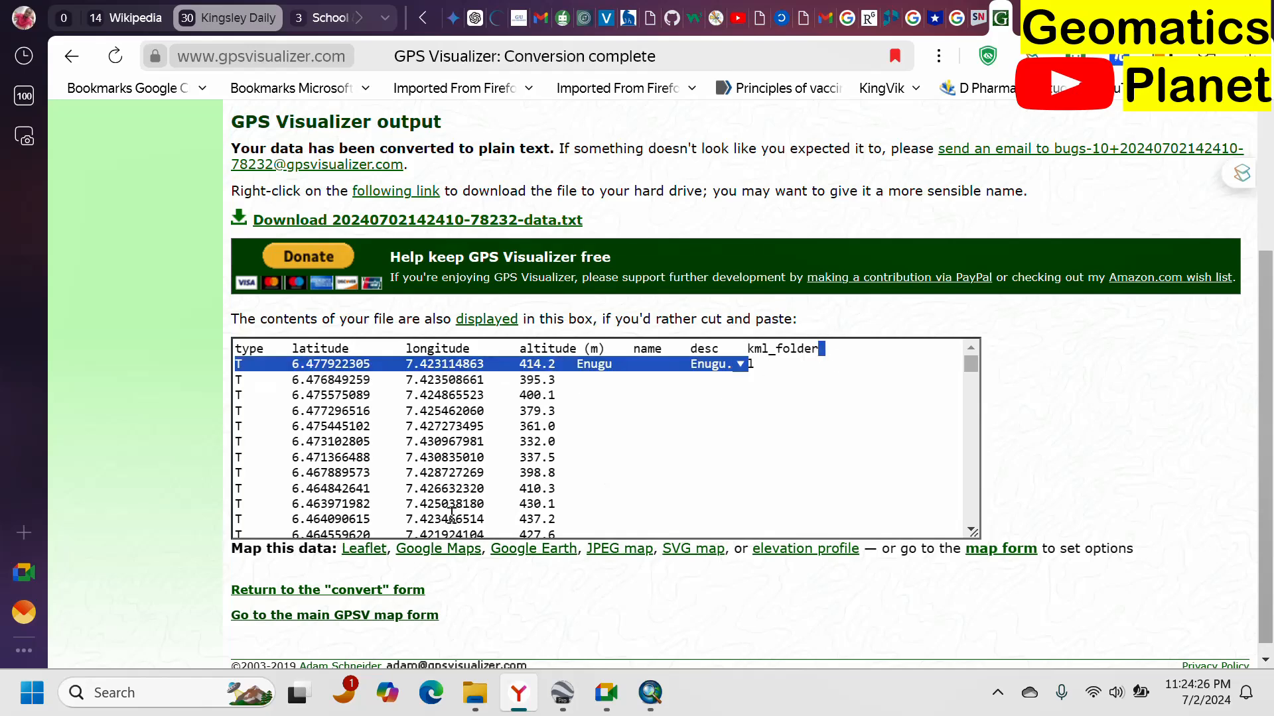
scroll(508, 458, "down", 3)
scroll(452, 424, "up", 4)
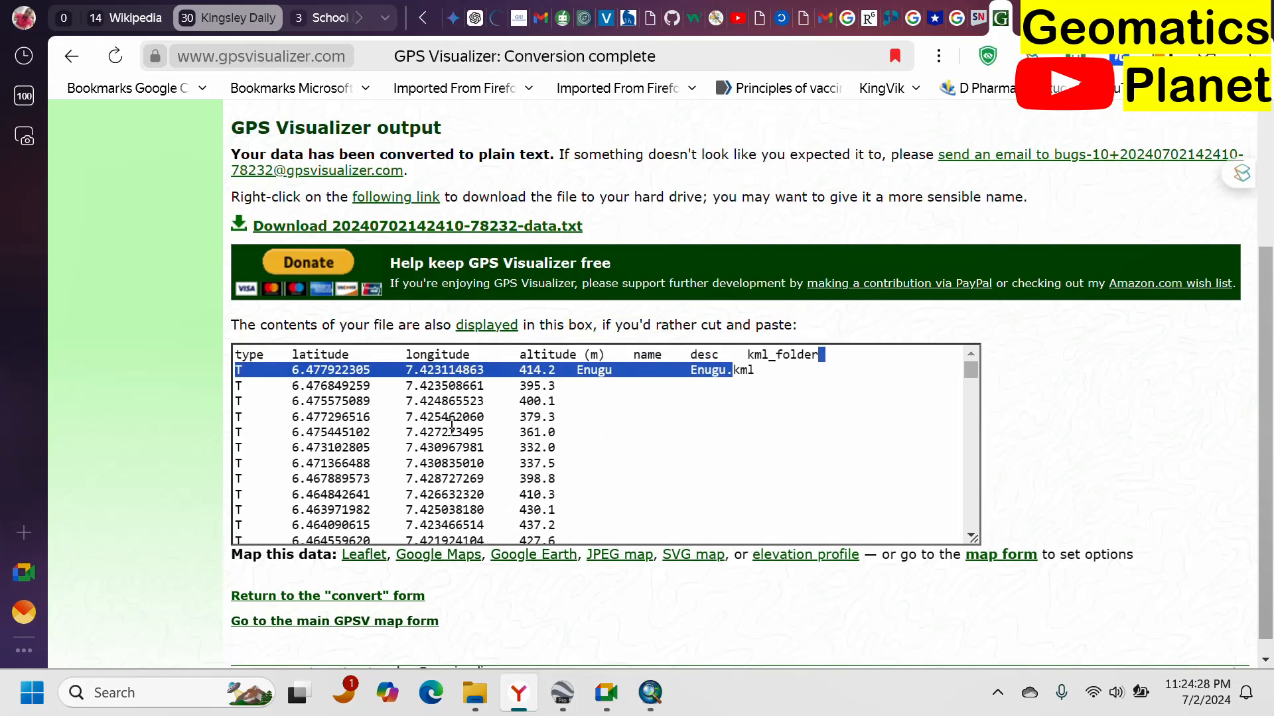
scroll(452, 424, "up", 2)
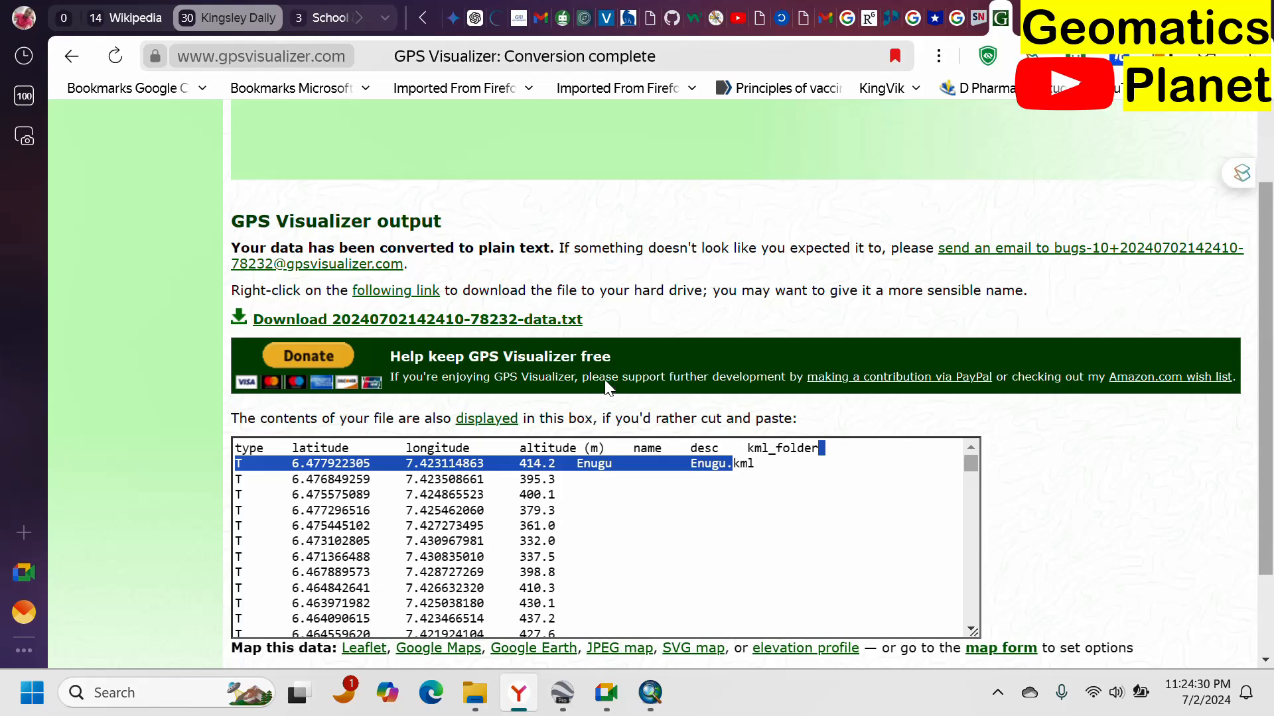
scroll(605, 388, "down", 3)
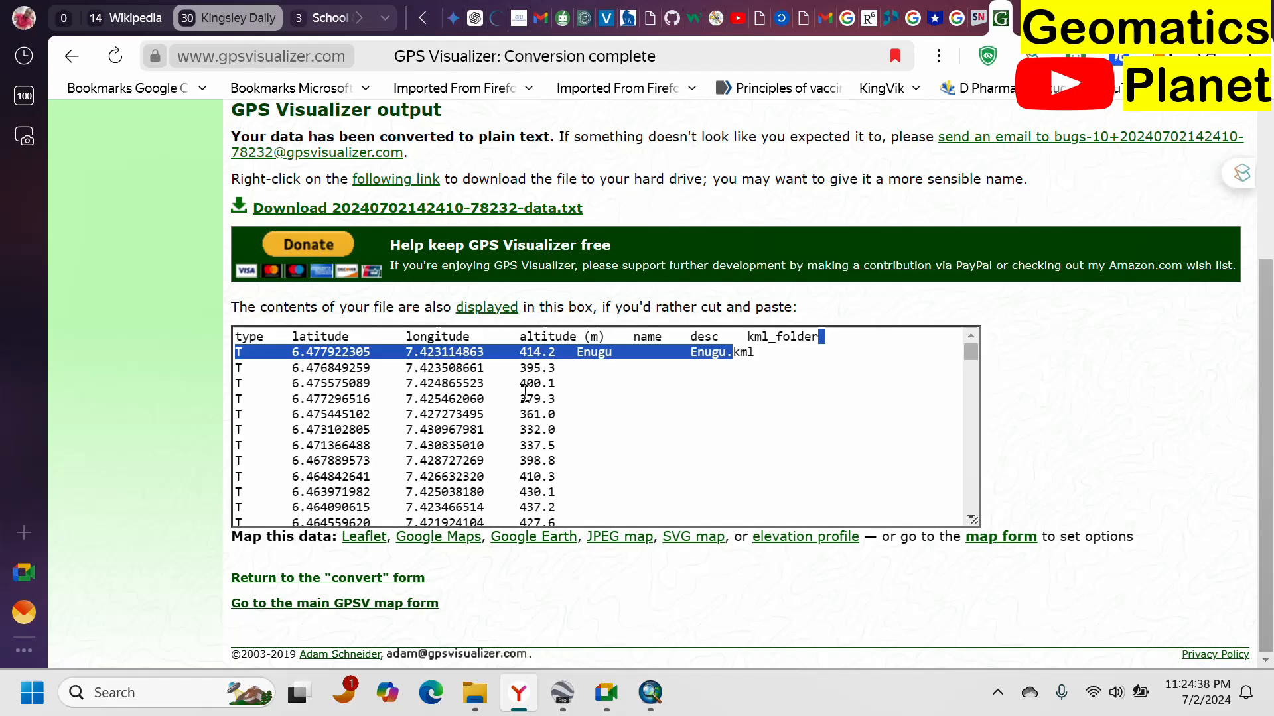
Return to the elevation form and convert Enugu.kml with added elevation as a GPX file.
left_click(71, 56)
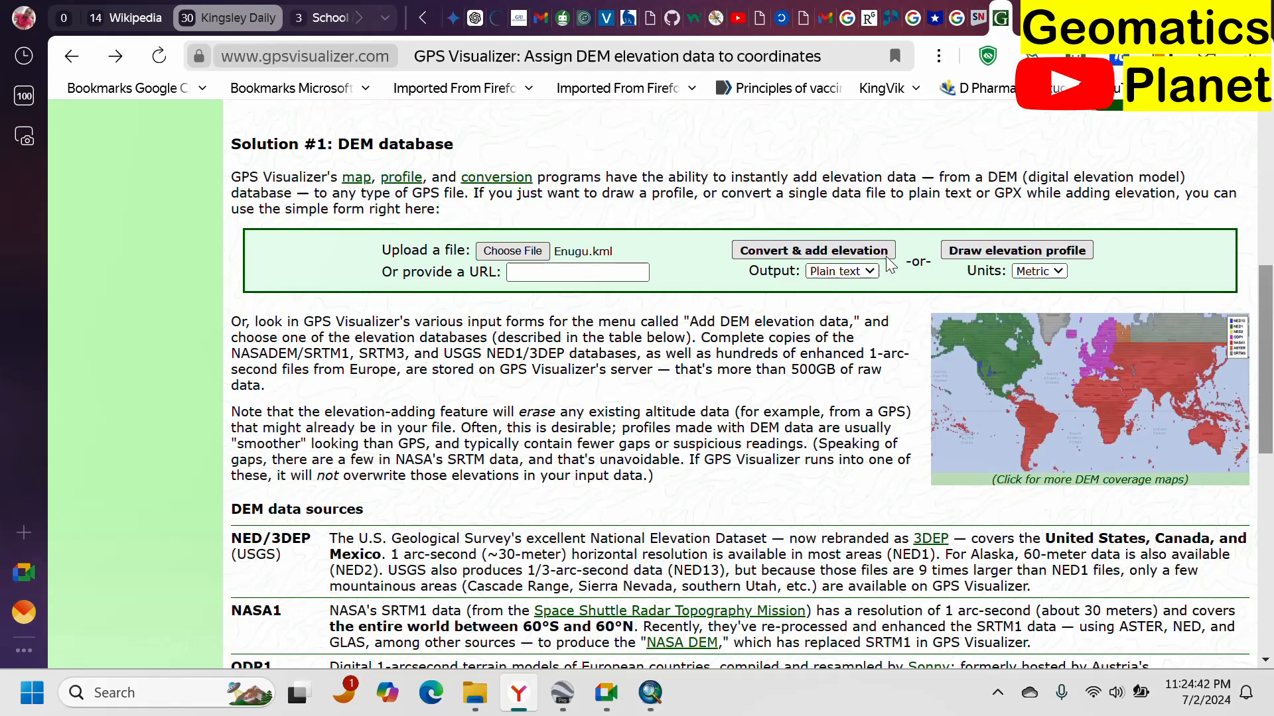
left_click(1043, 272)
left_click(1048, 272)
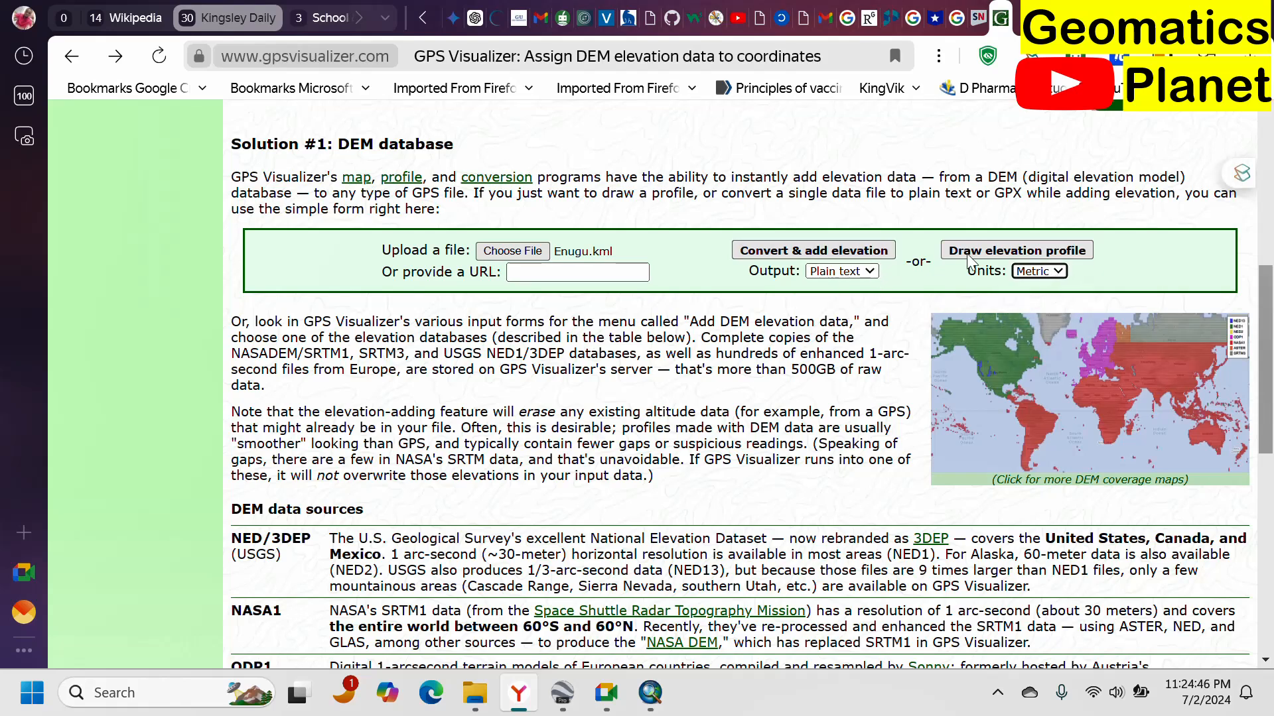
left_click(866, 272)
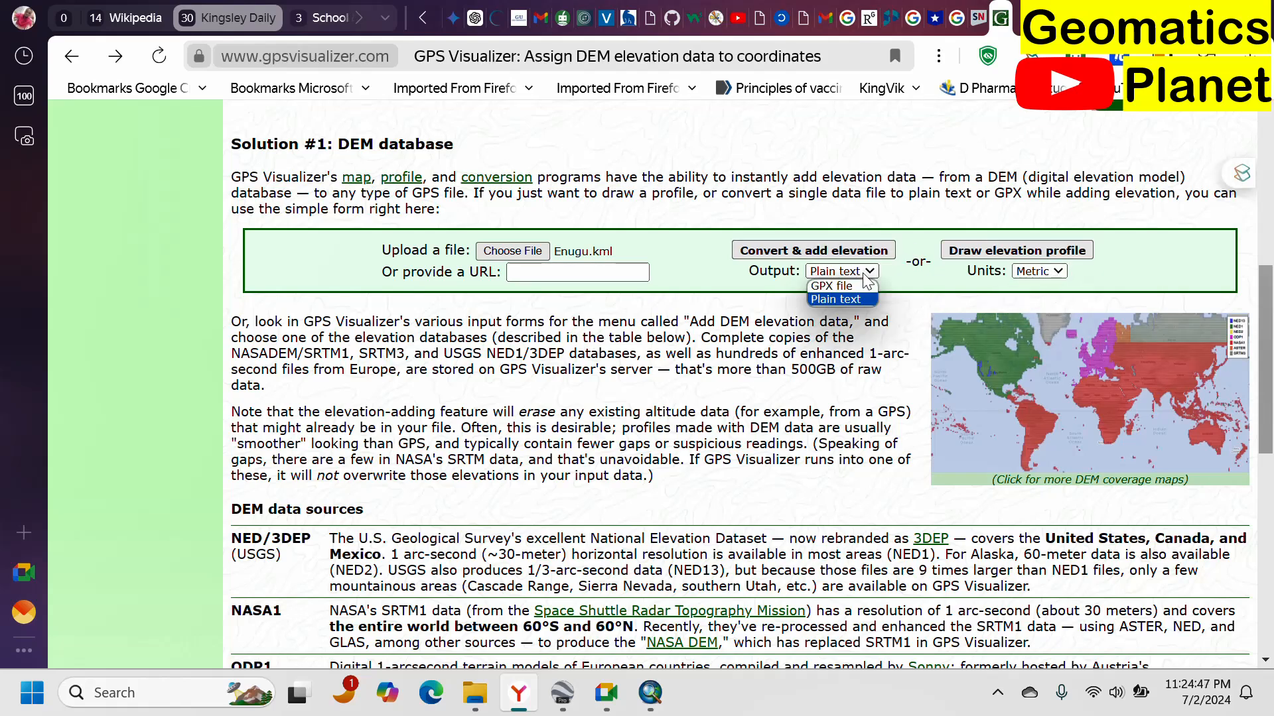
left_click(831, 286)
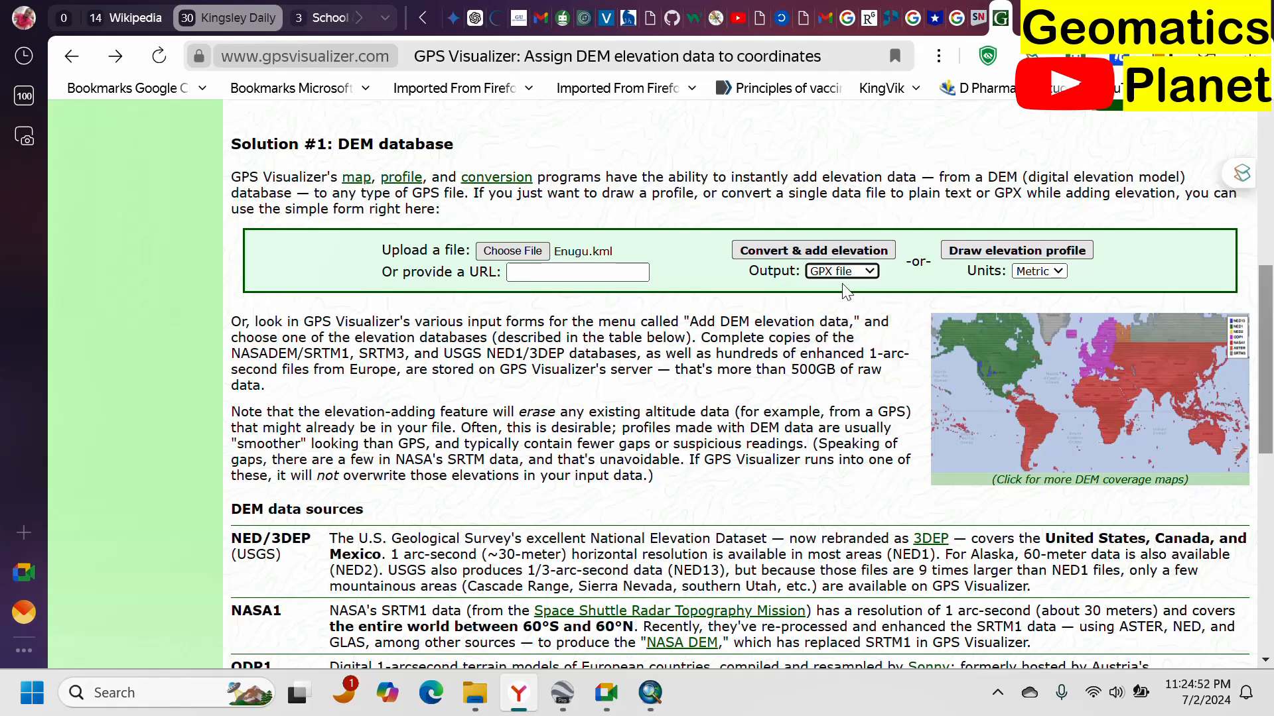
left_click(803, 255)
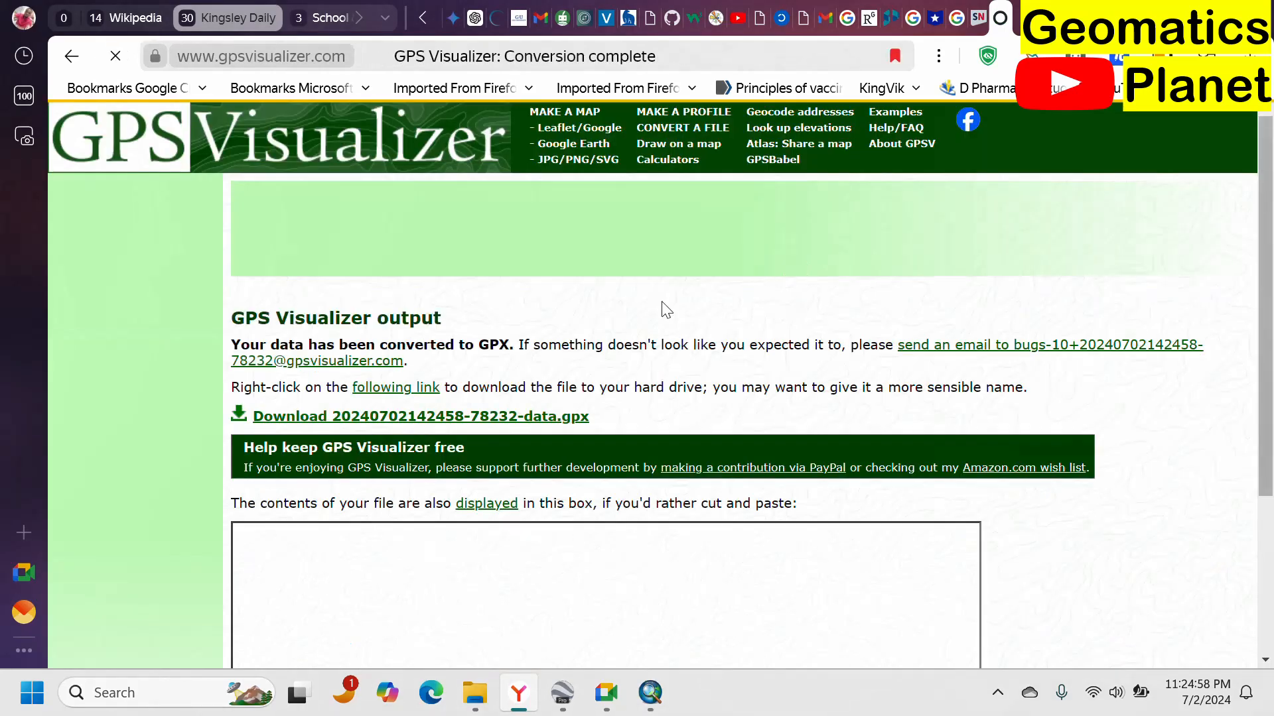
scroll(464, 358, "down", 3)
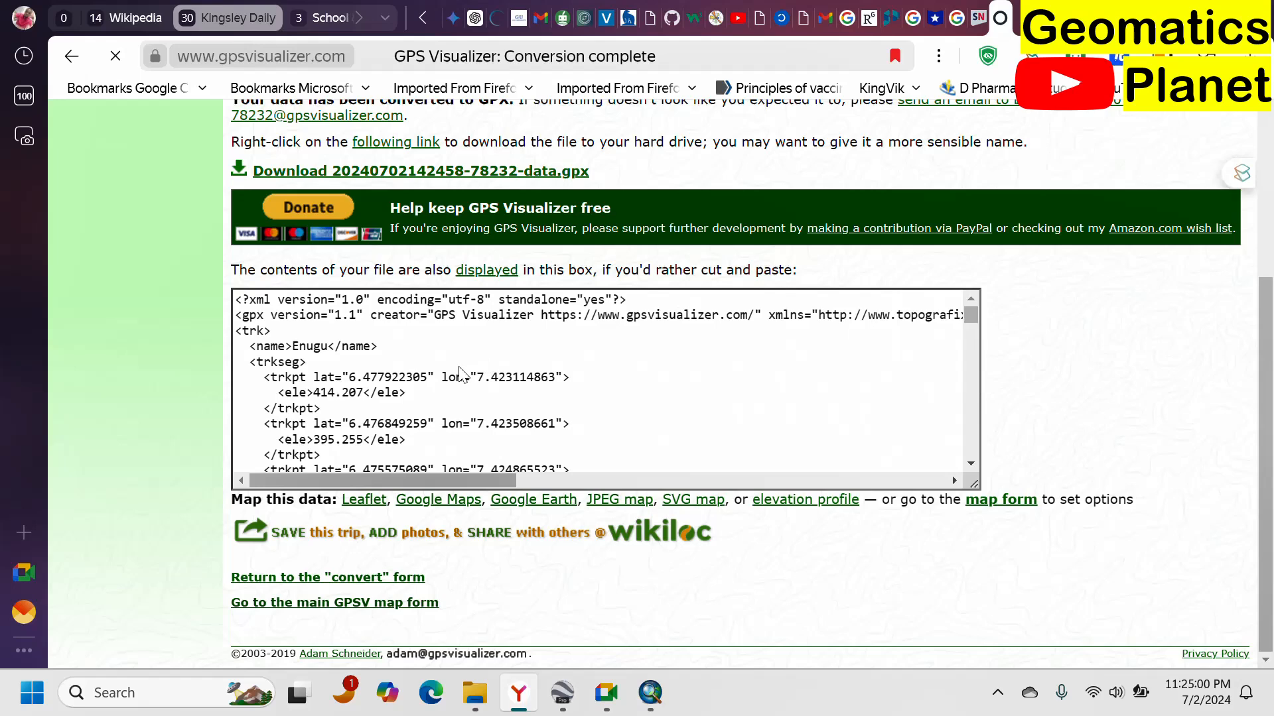
scroll(462, 375, "down", 10)
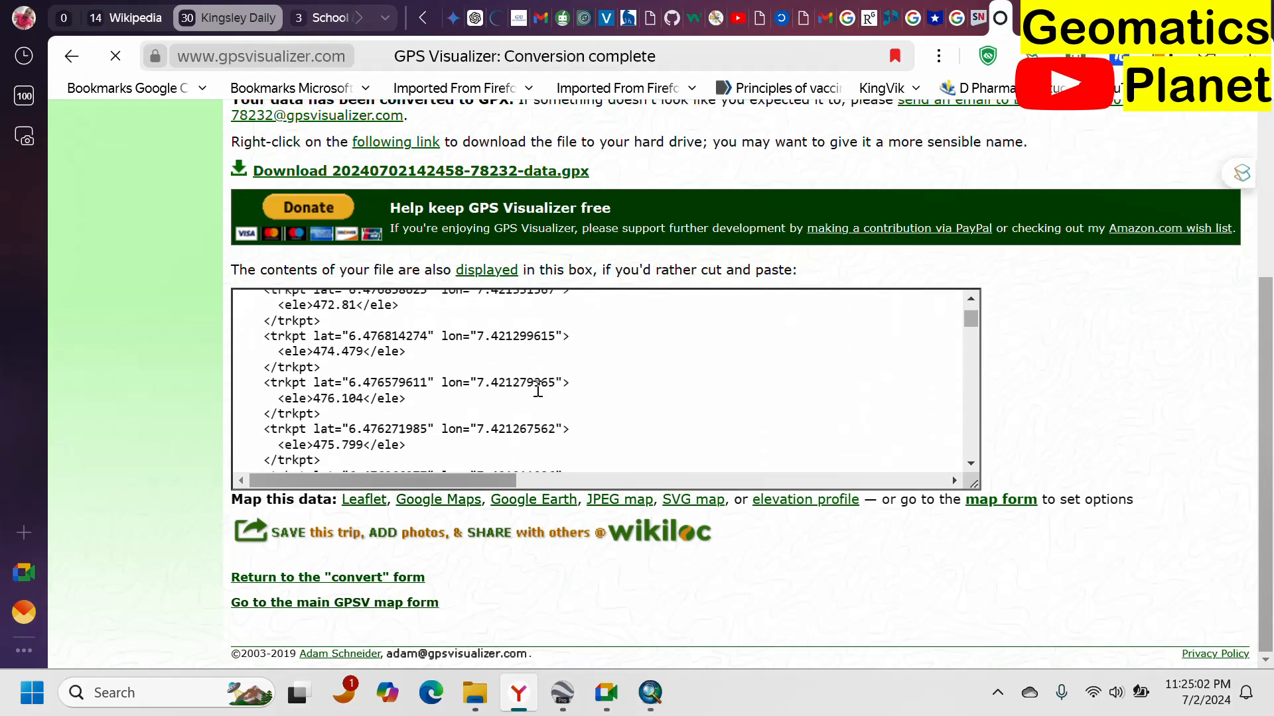
scroll(538, 391, "down", 5)
scroll(525, 307, "up", 5)
scroll(468, 418, "up", 4)
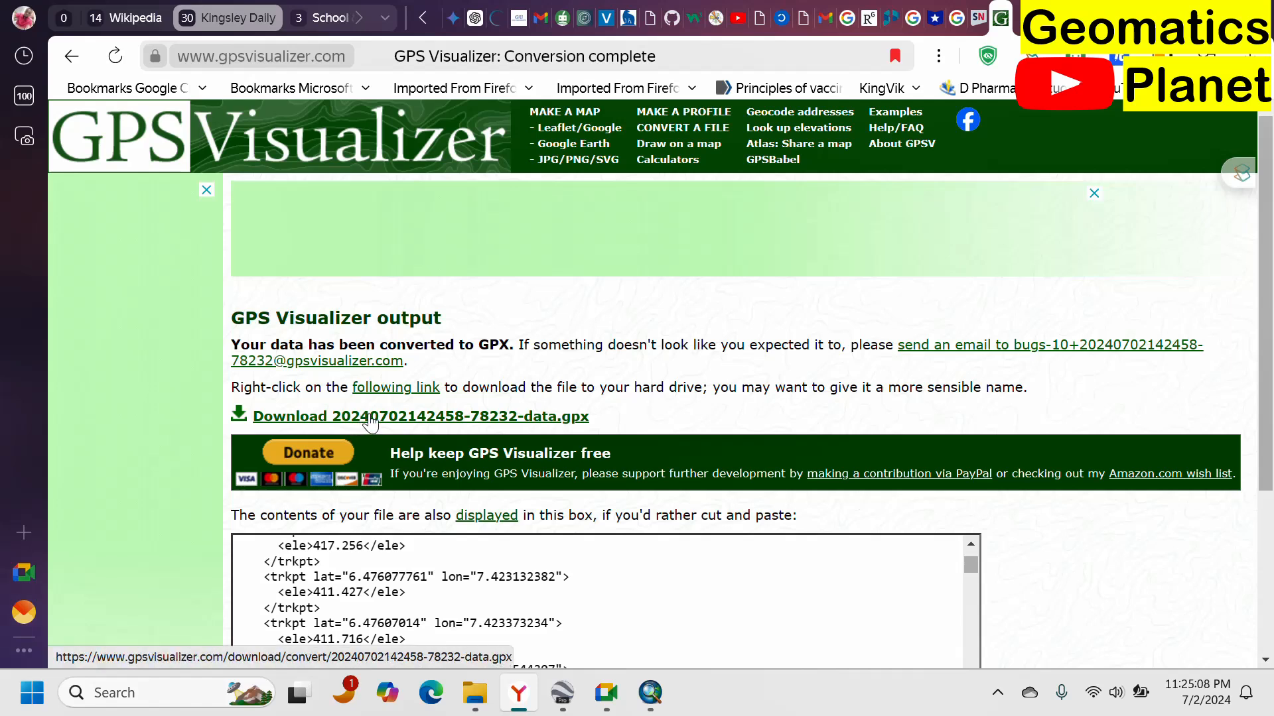
left_click(370, 417)
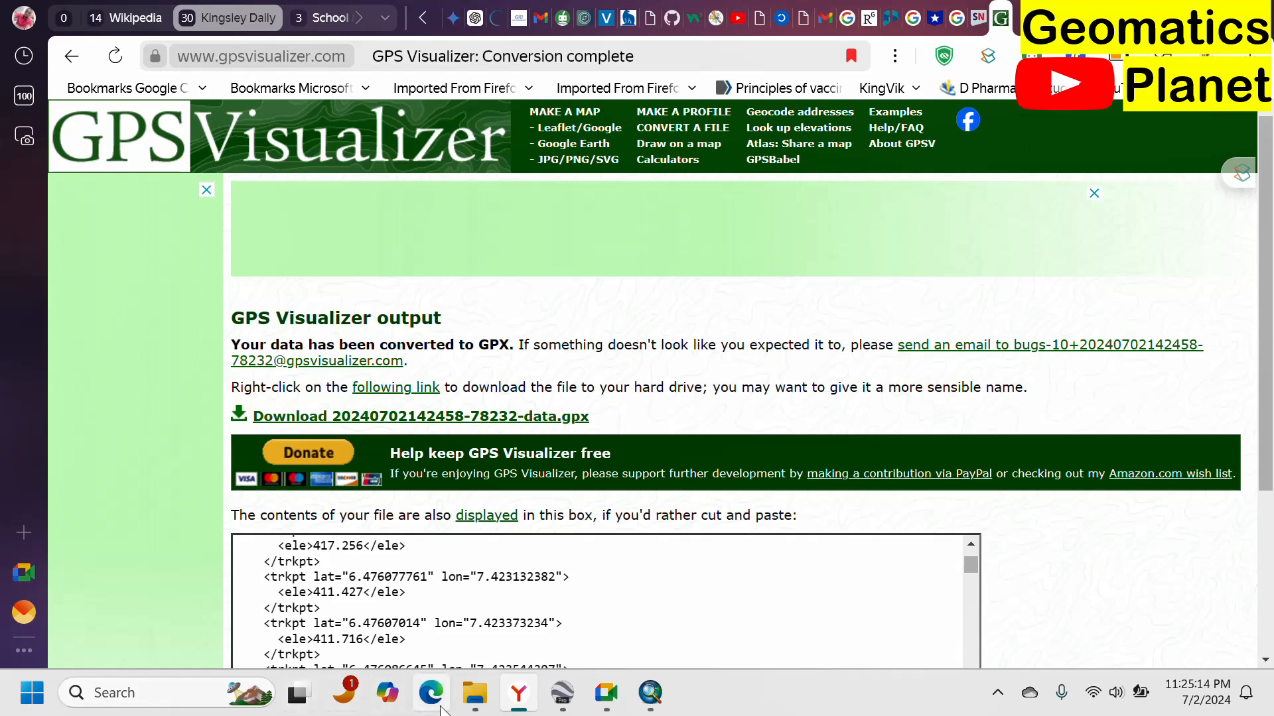
Copy the downloaded GPX file from Downloads into the Elevation folder beside Enugu.kml.
left_click(475, 693)
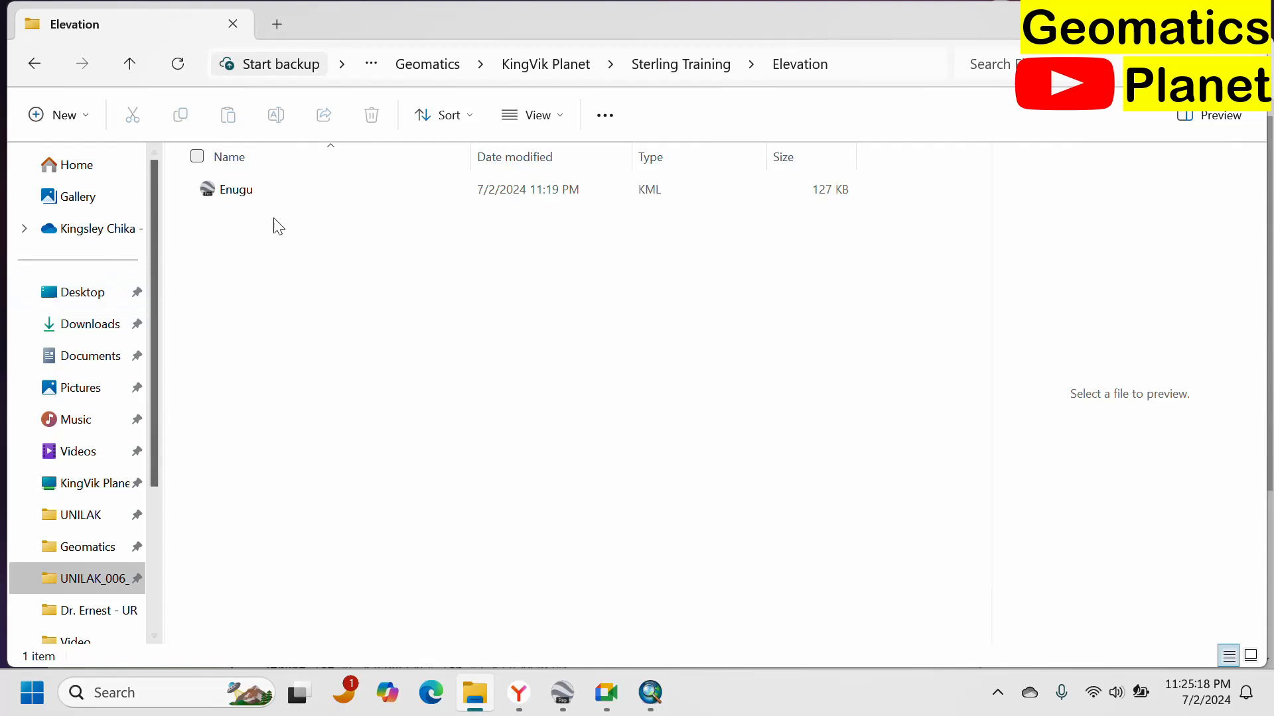
left_click(83, 329)
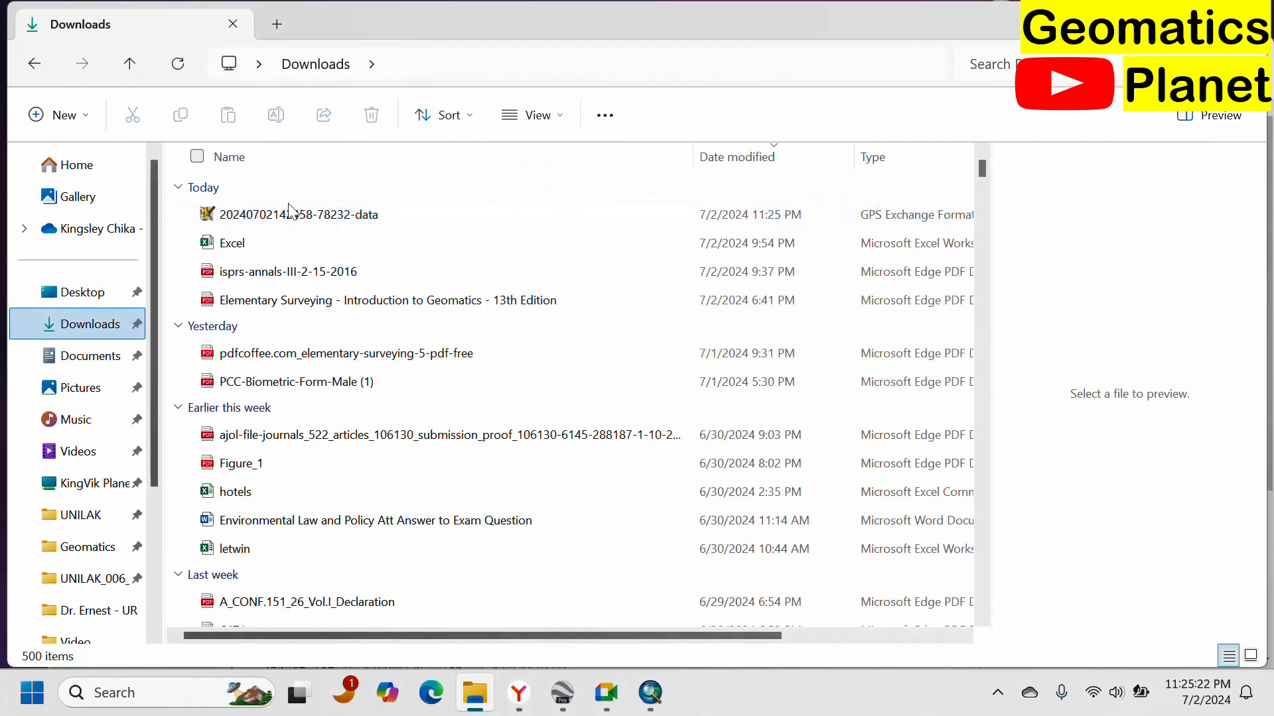
left_click(320, 214)
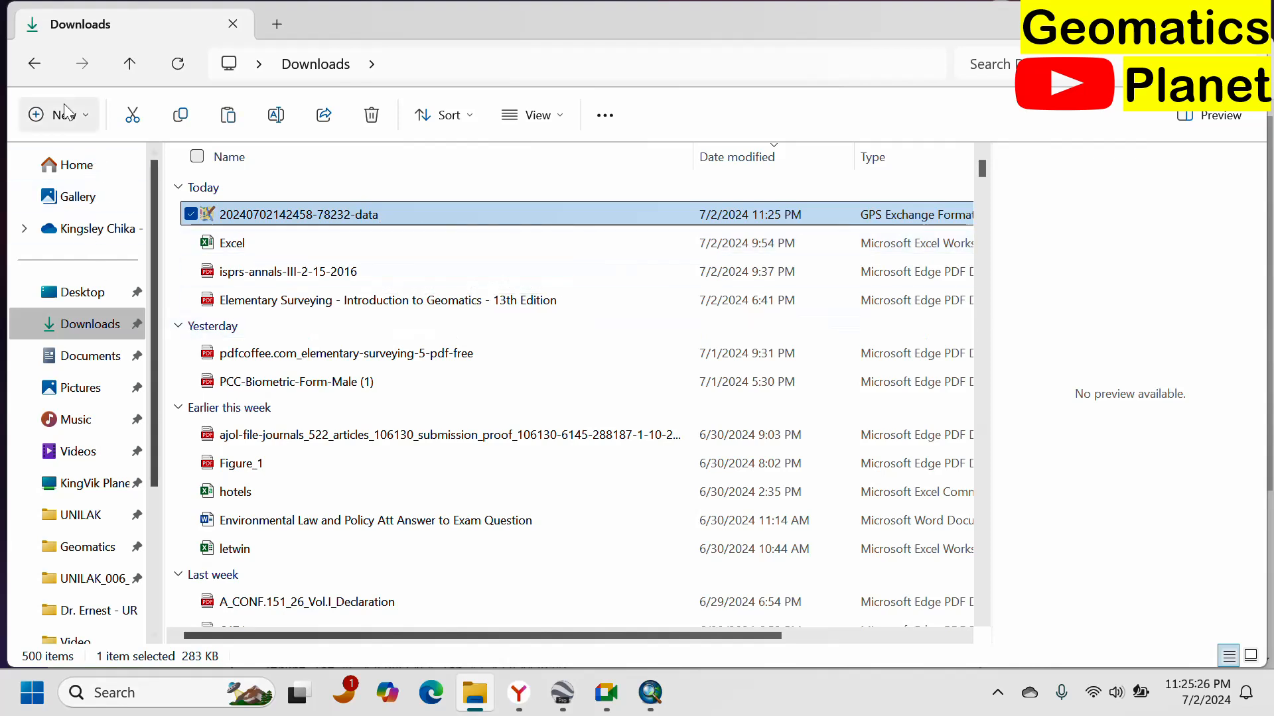
left_click(34, 63)
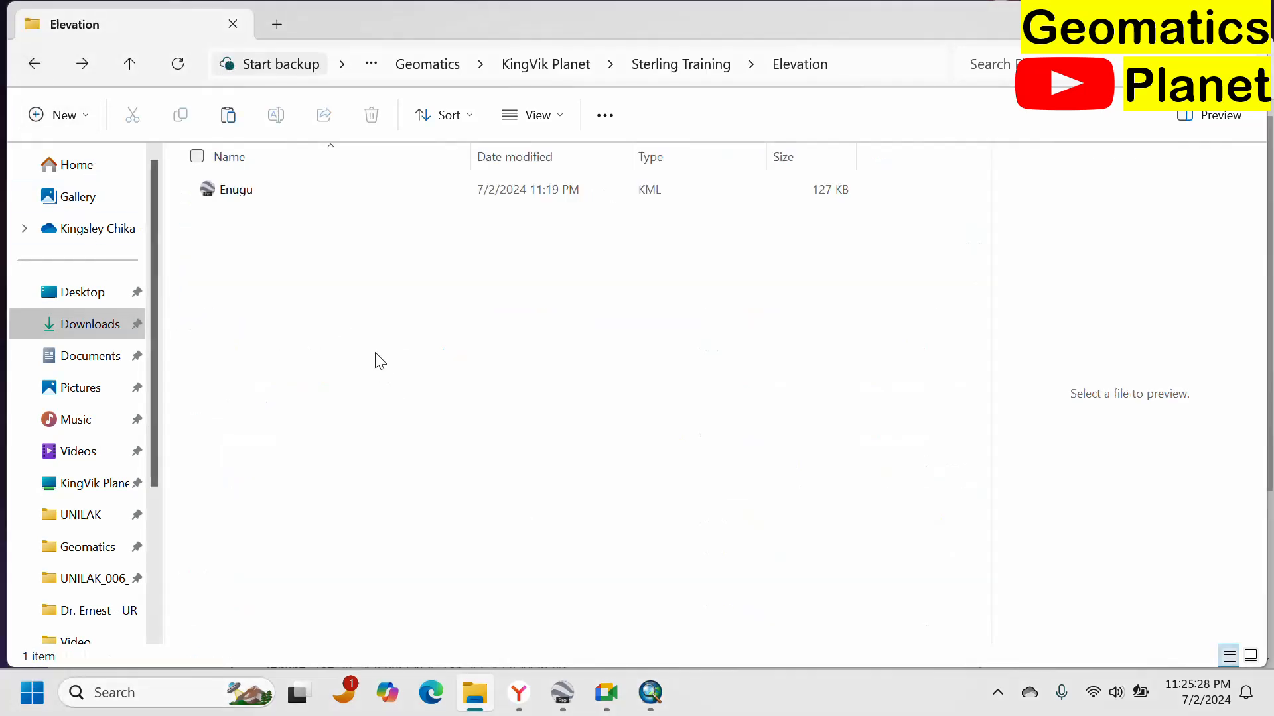
key("ctrl+v")
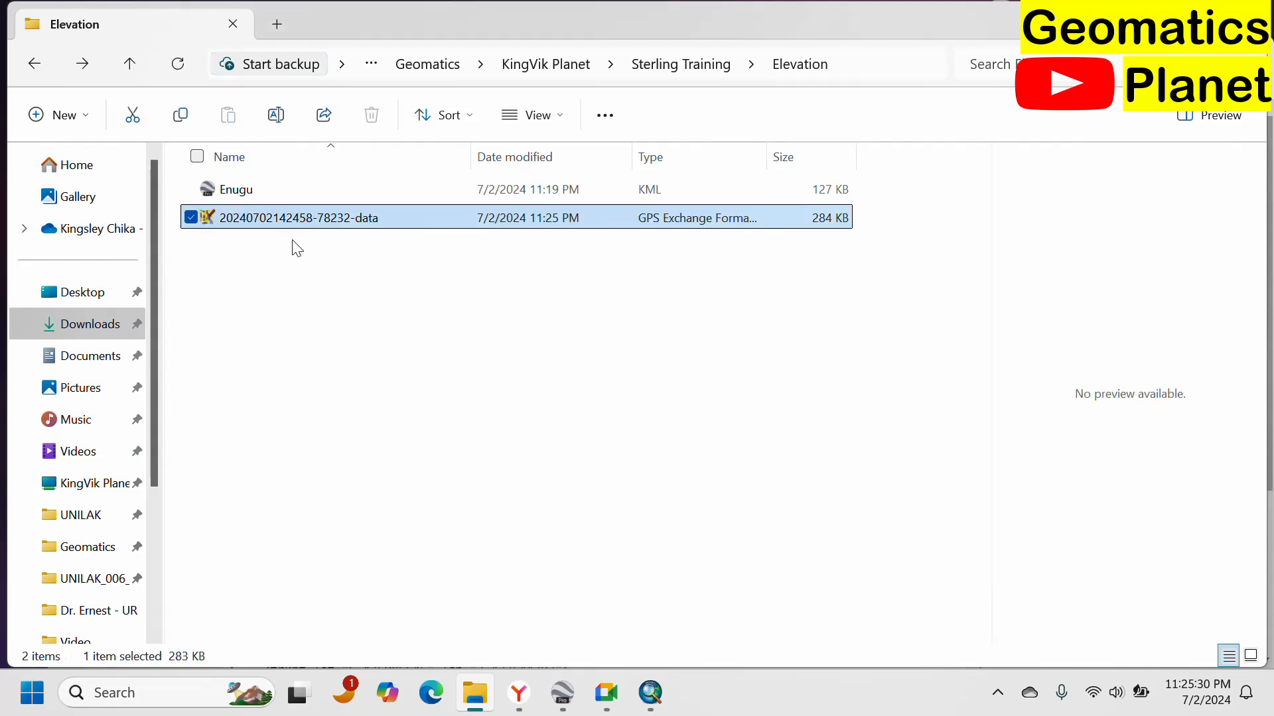
left_click(490, 242)
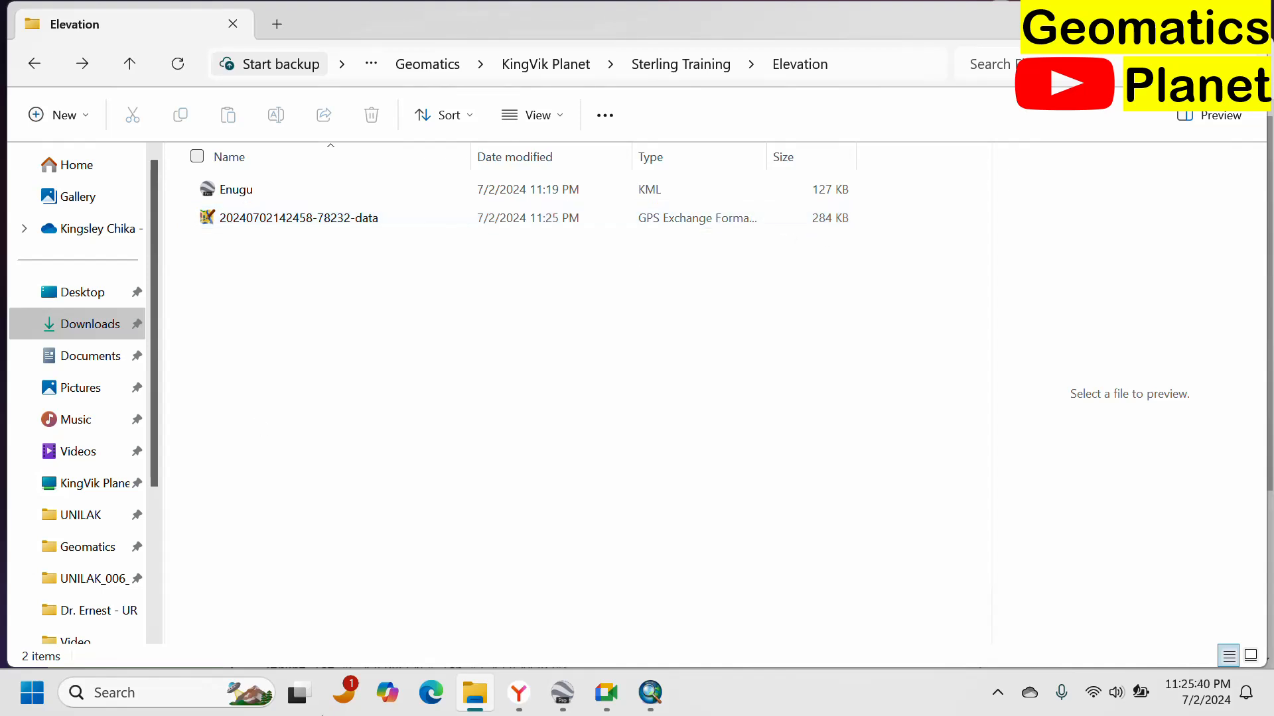
Switch to ArcMap, close the Getting Started dialog, and search for GPX tools.
left_click(664, 702)
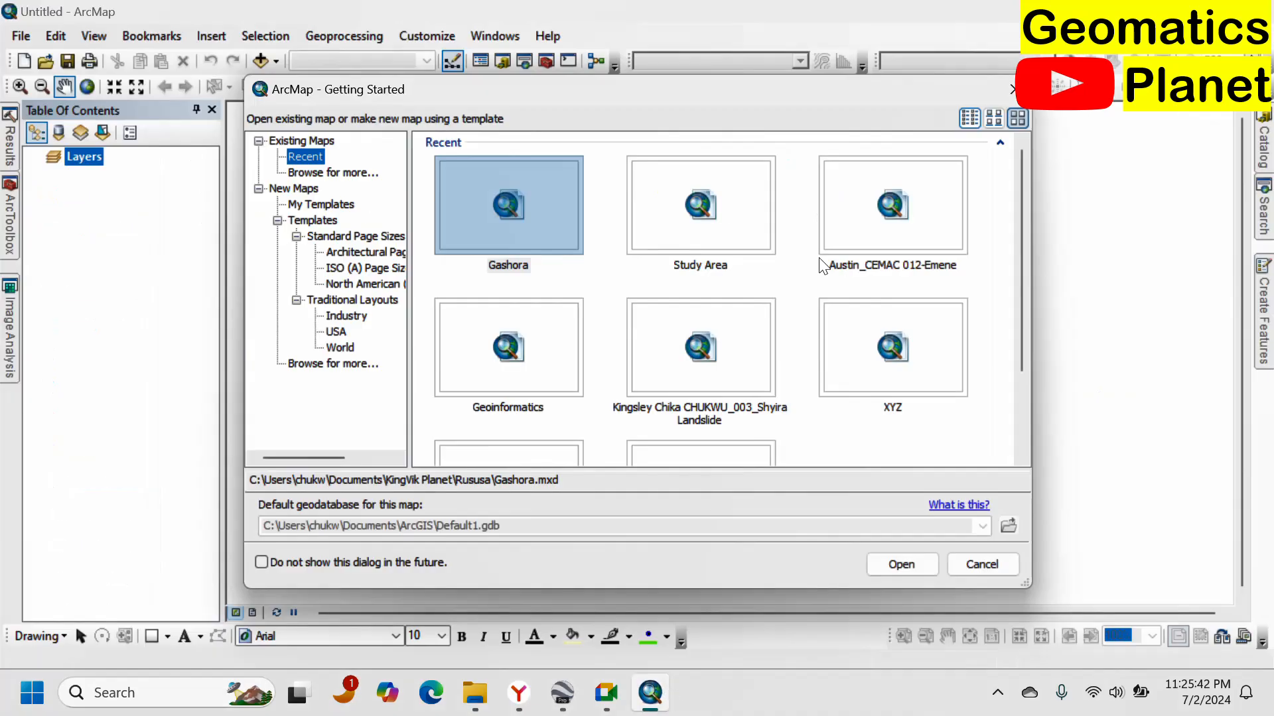
left_click(1014, 96)
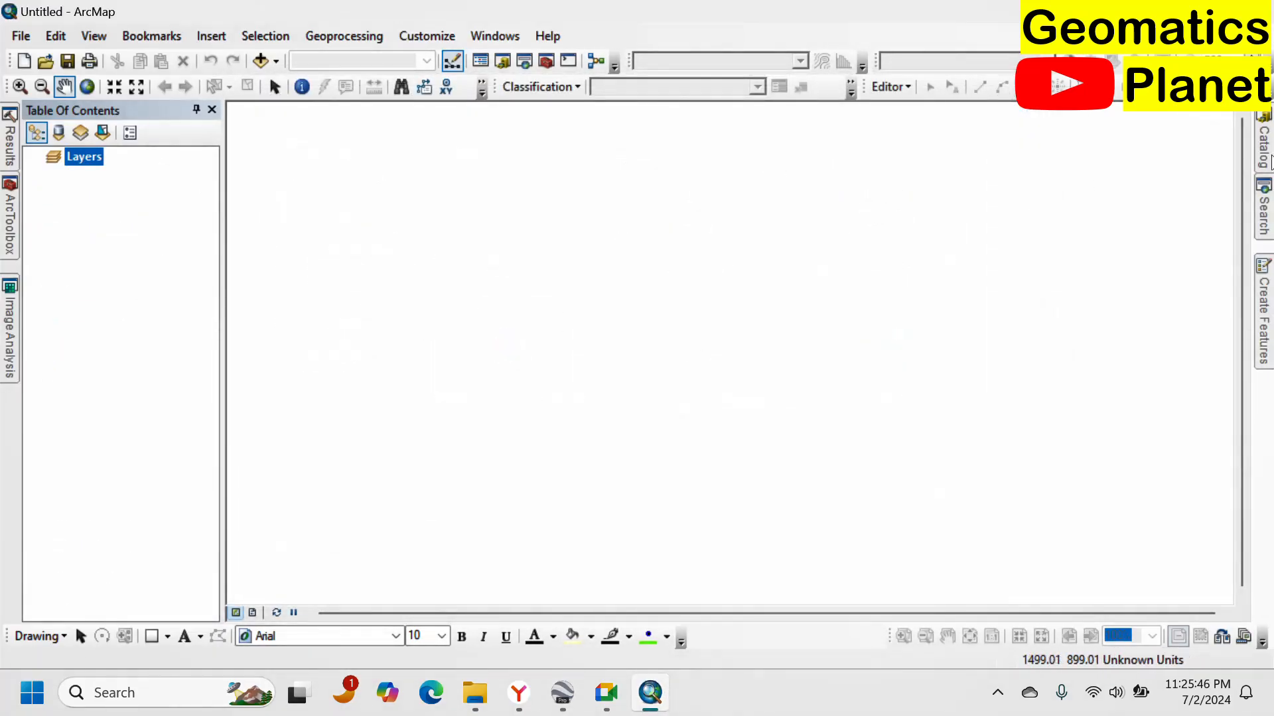
left_click(1267, 219)
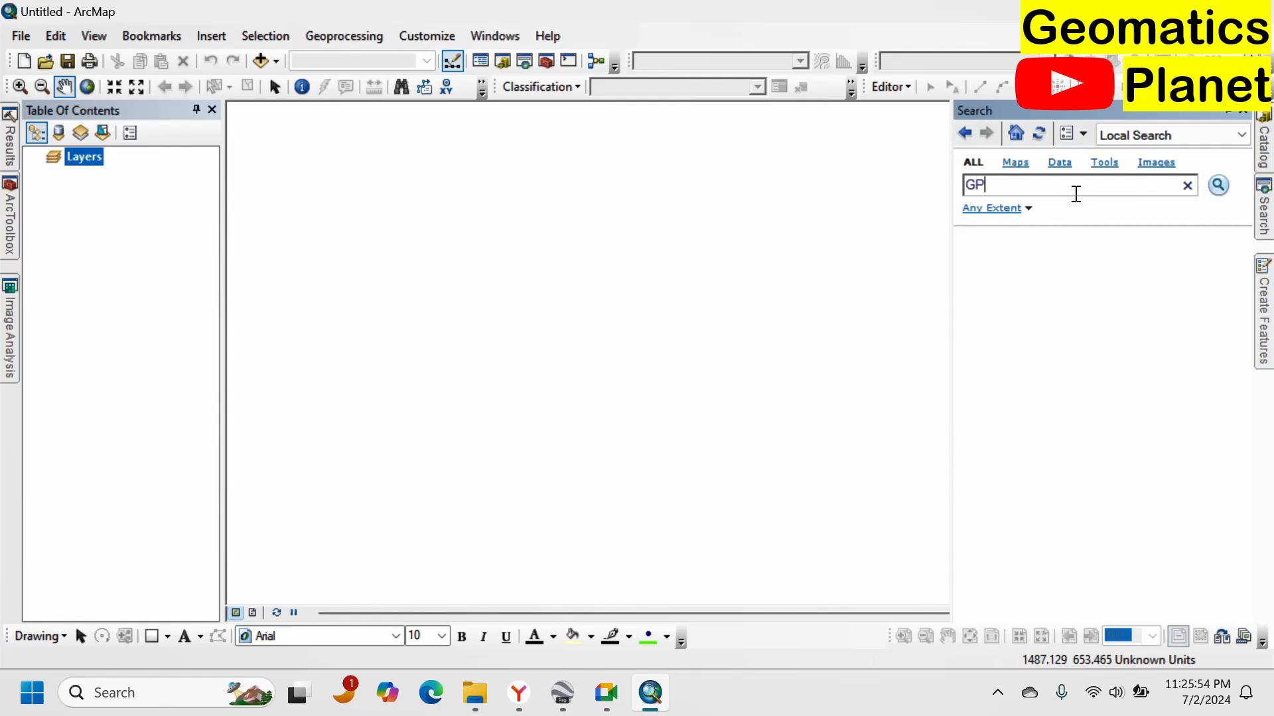
type("GPX")
left_click(1218, 186)
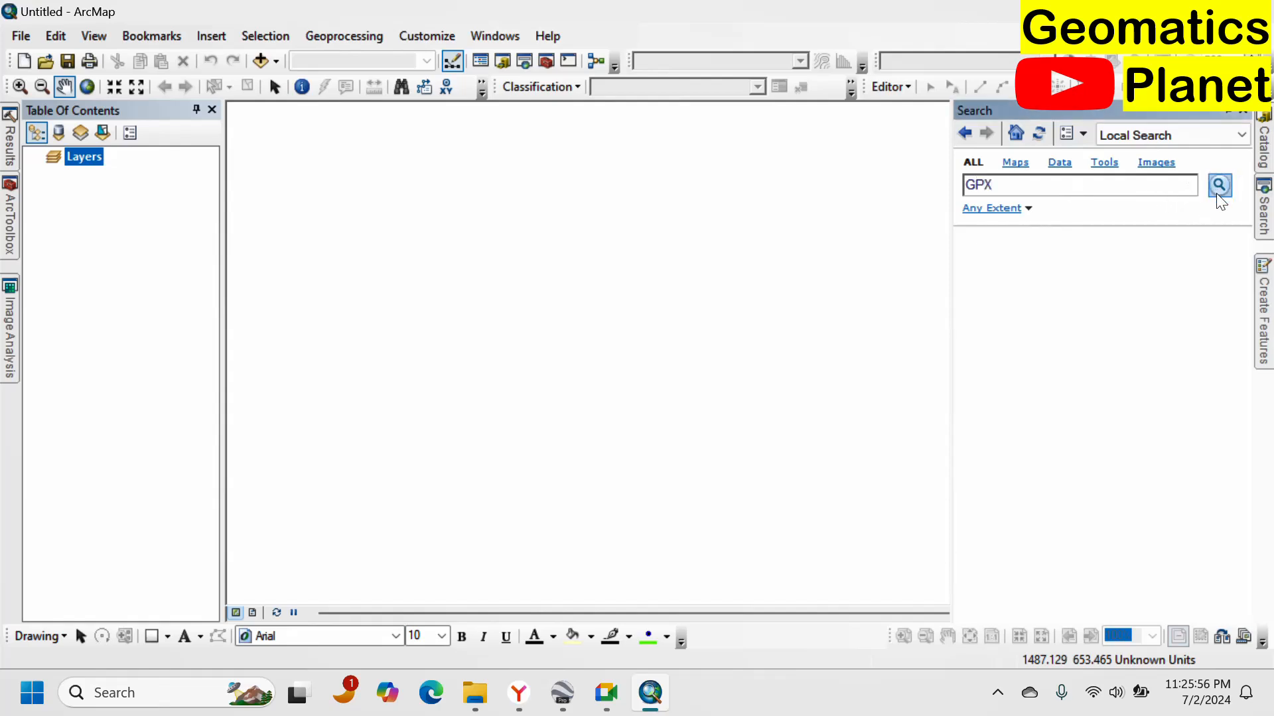
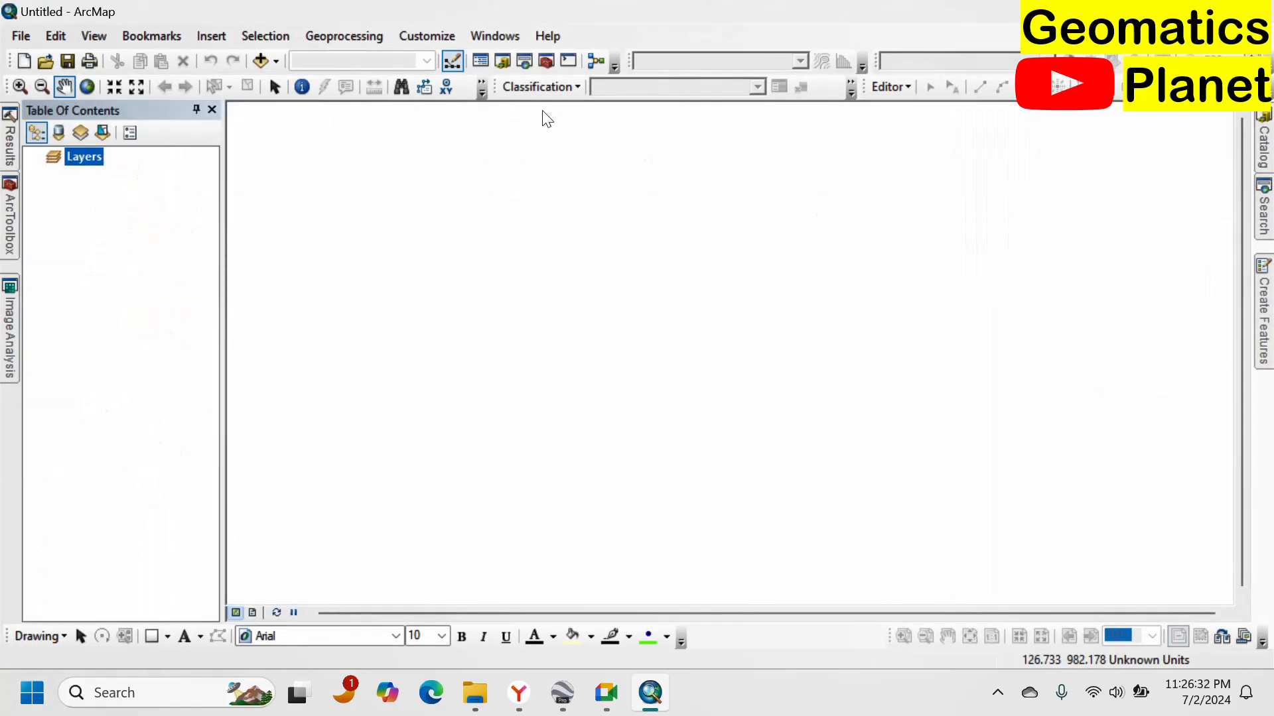
Expand the Conversion Tools toolbox and review the mapped gully paths in Google Earth.
mouse_move(12, 215)
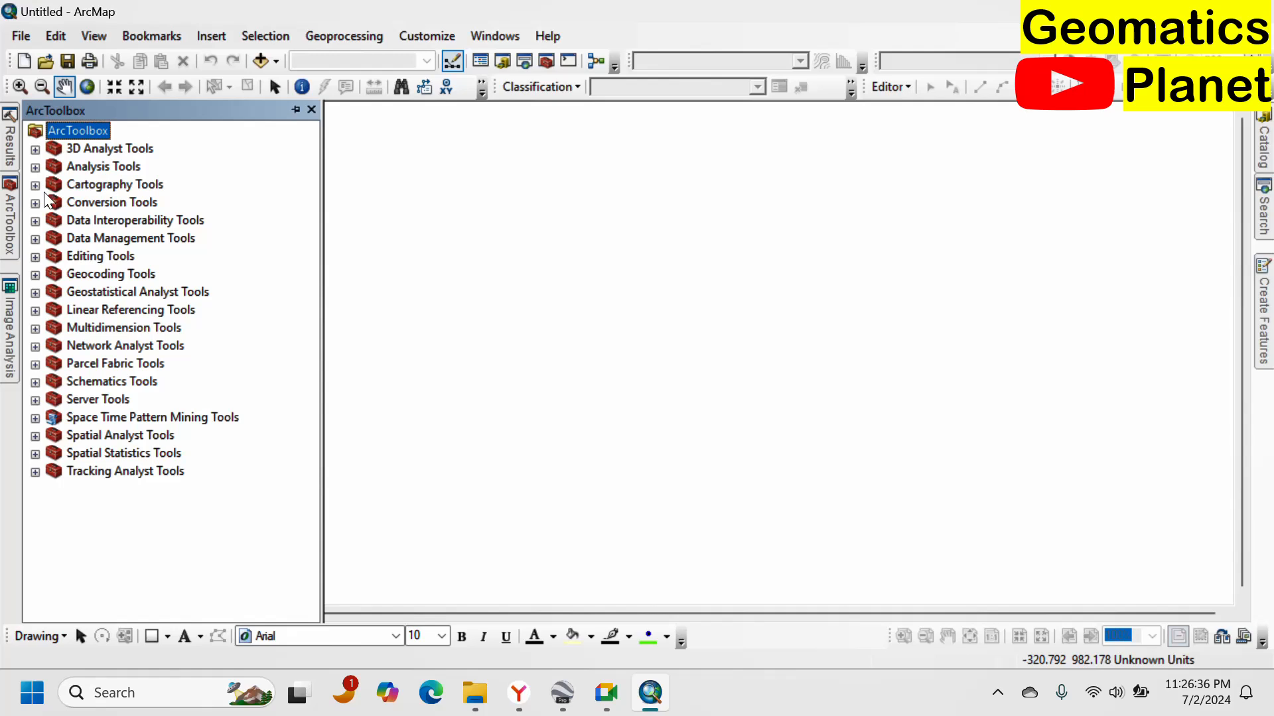
left_click(36, 203)
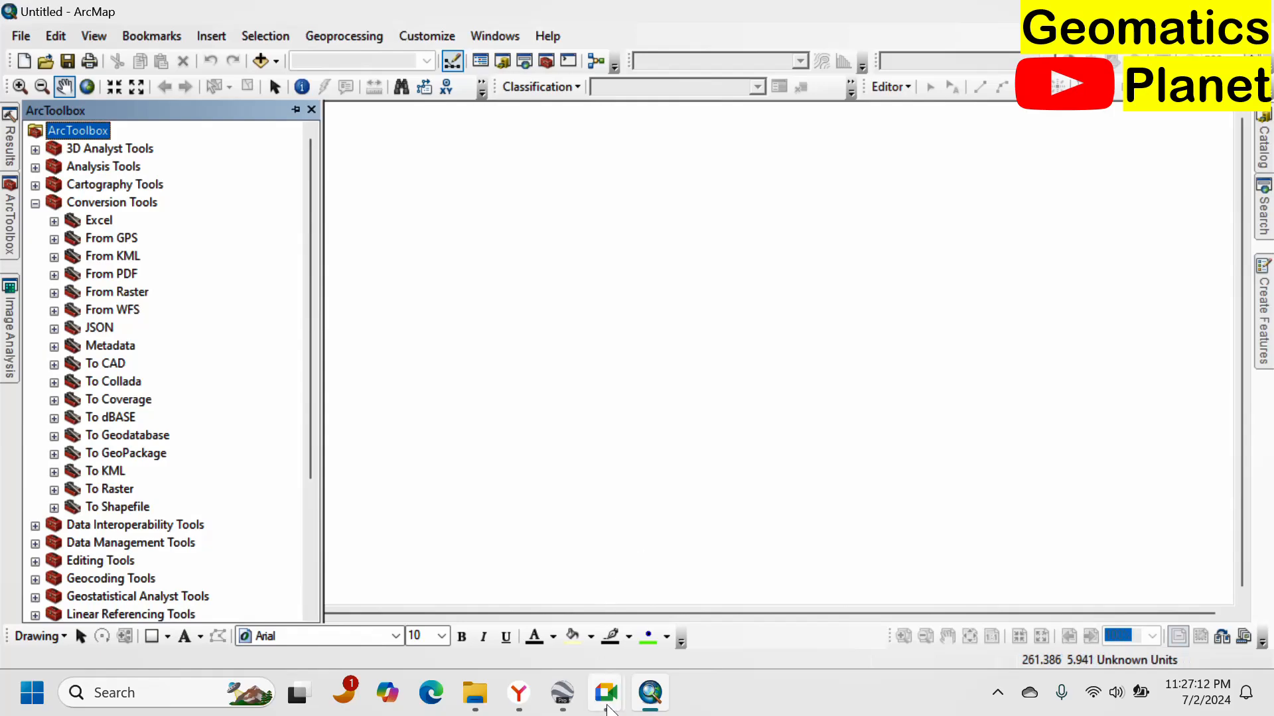
left_click(563, 692)
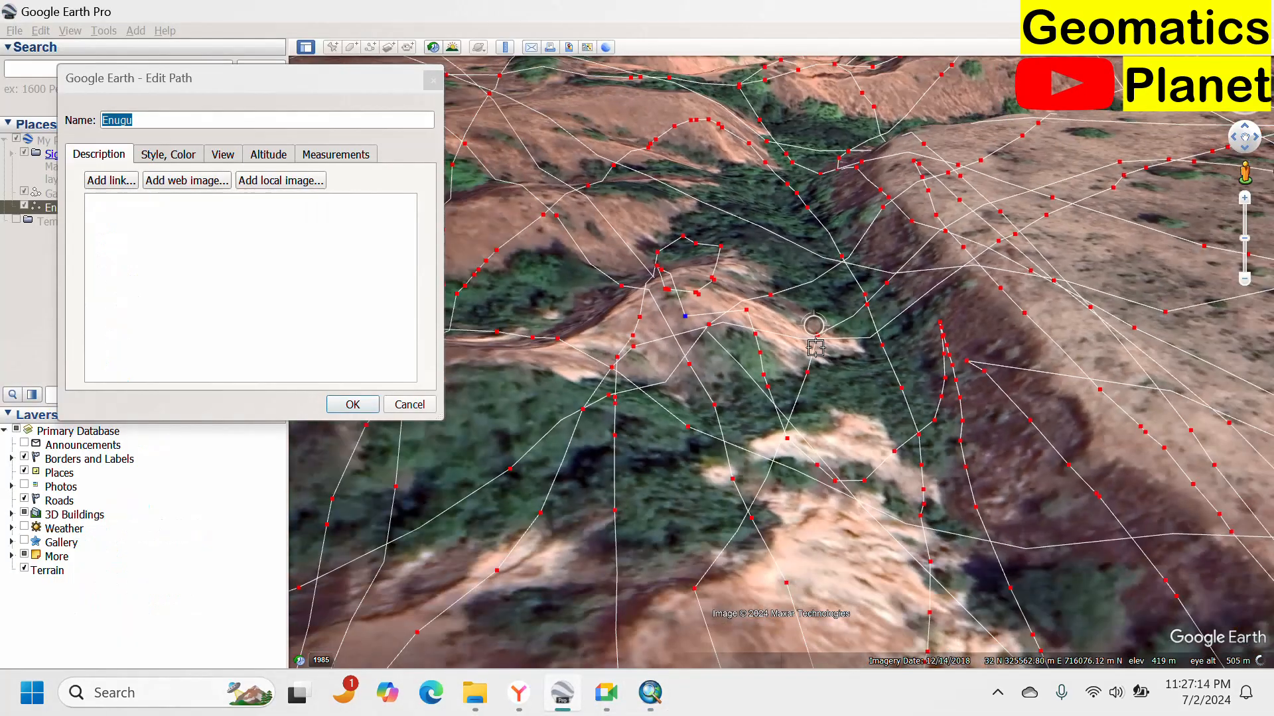
scroll(815, 347, "down", 2)
scroll(683, 351, "up", 4)
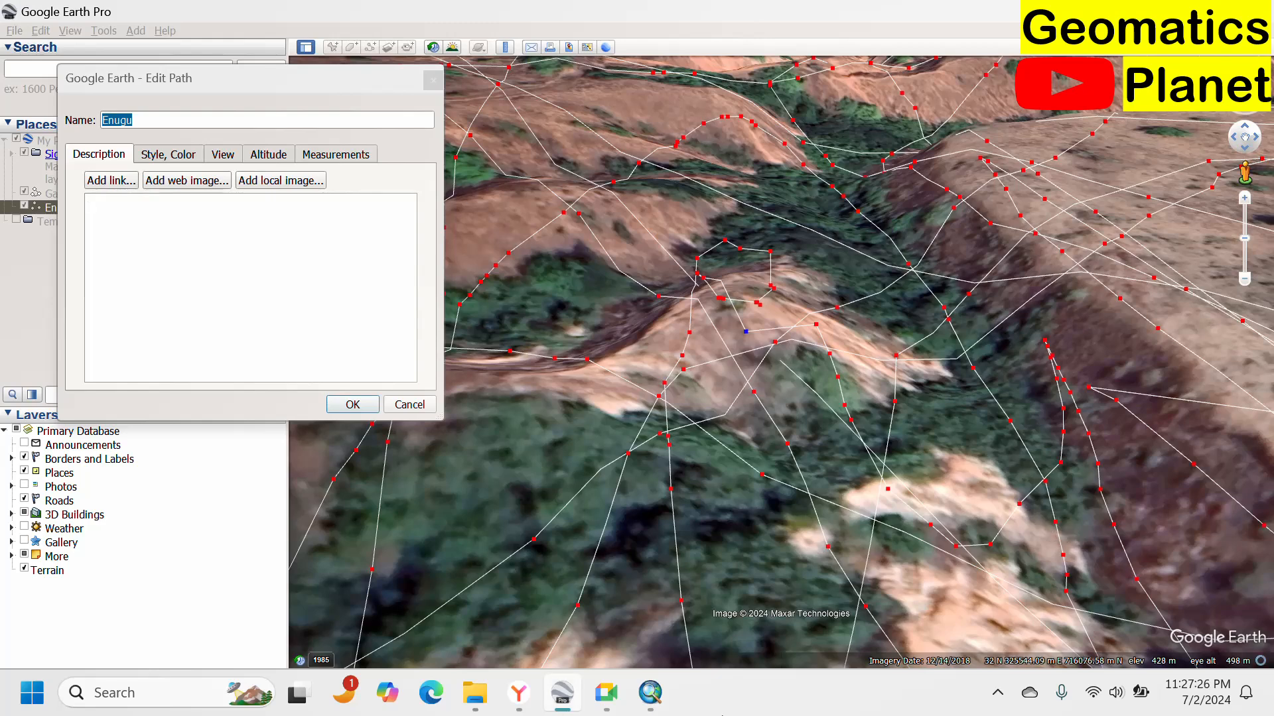
left_click(666, 697)
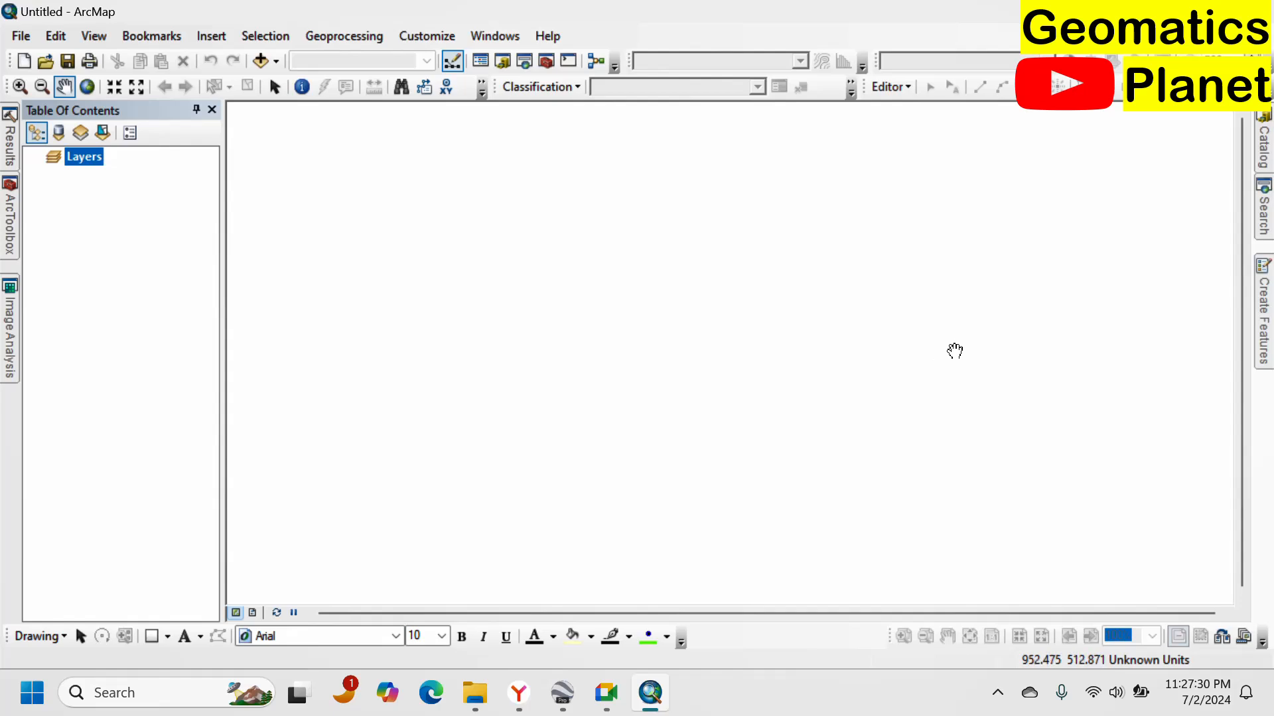
mouse_move(1258, 206)
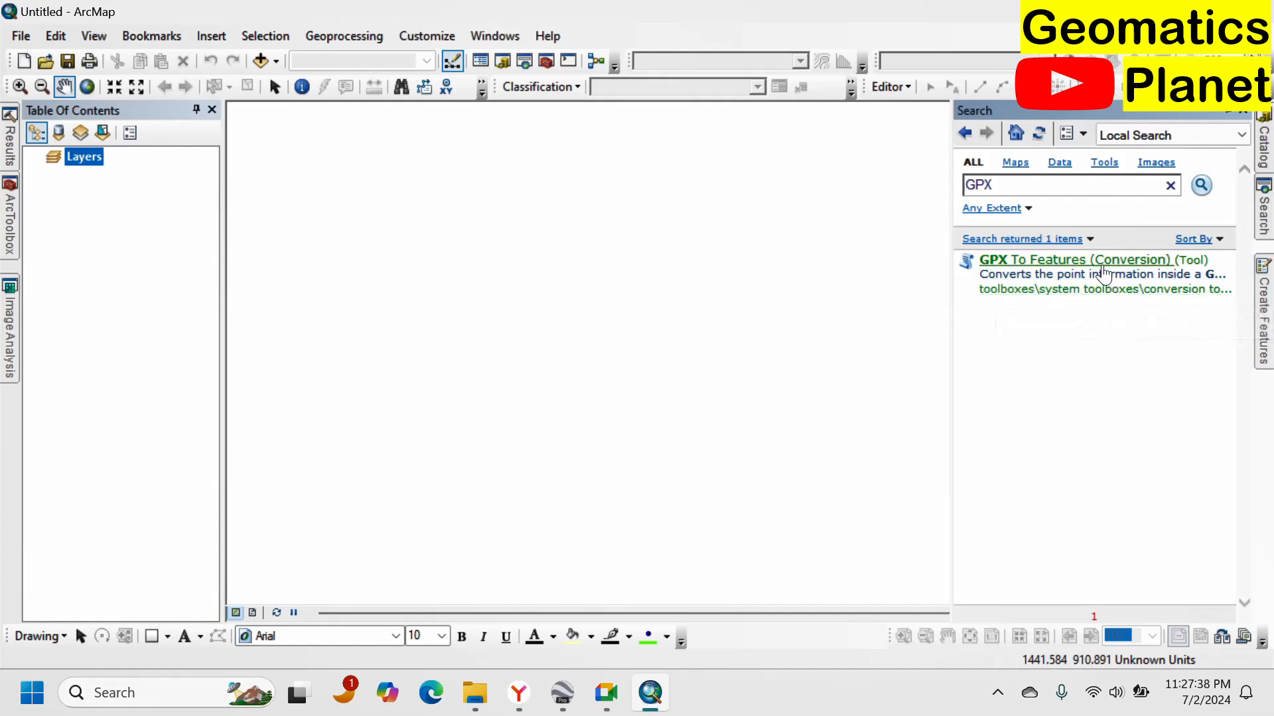
left_click(1095, 262)
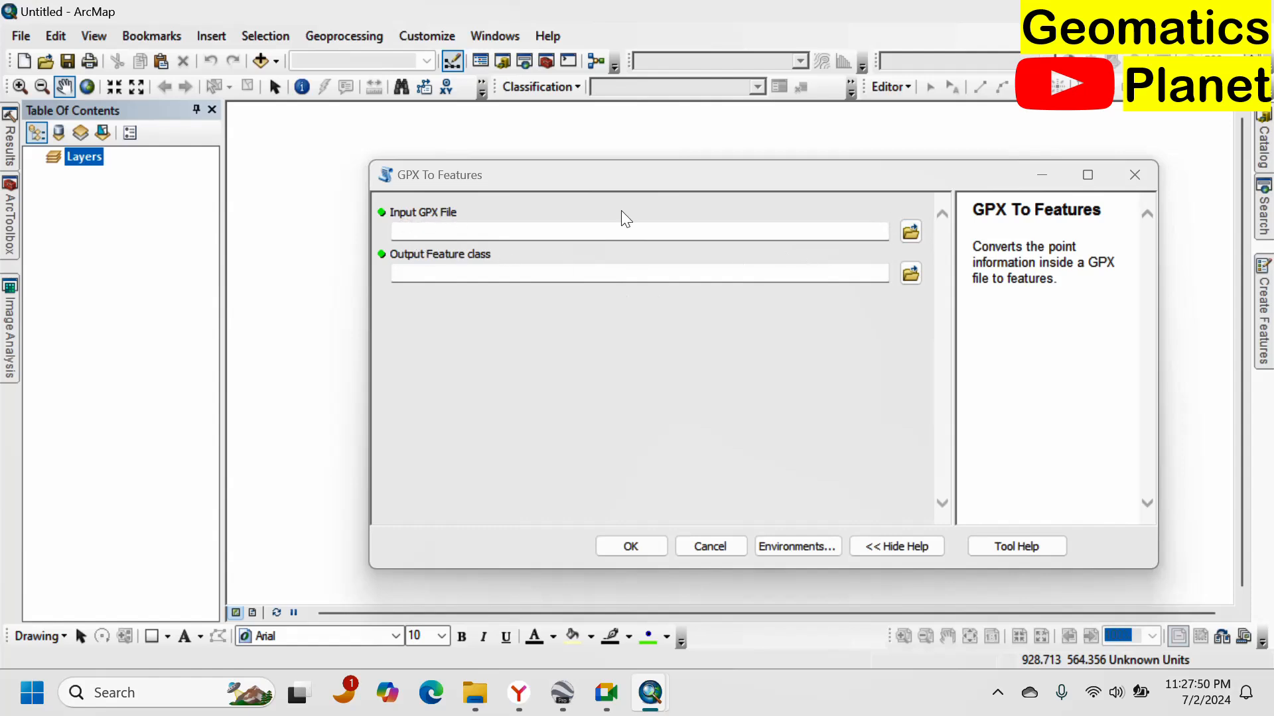
left_click(911, 232)
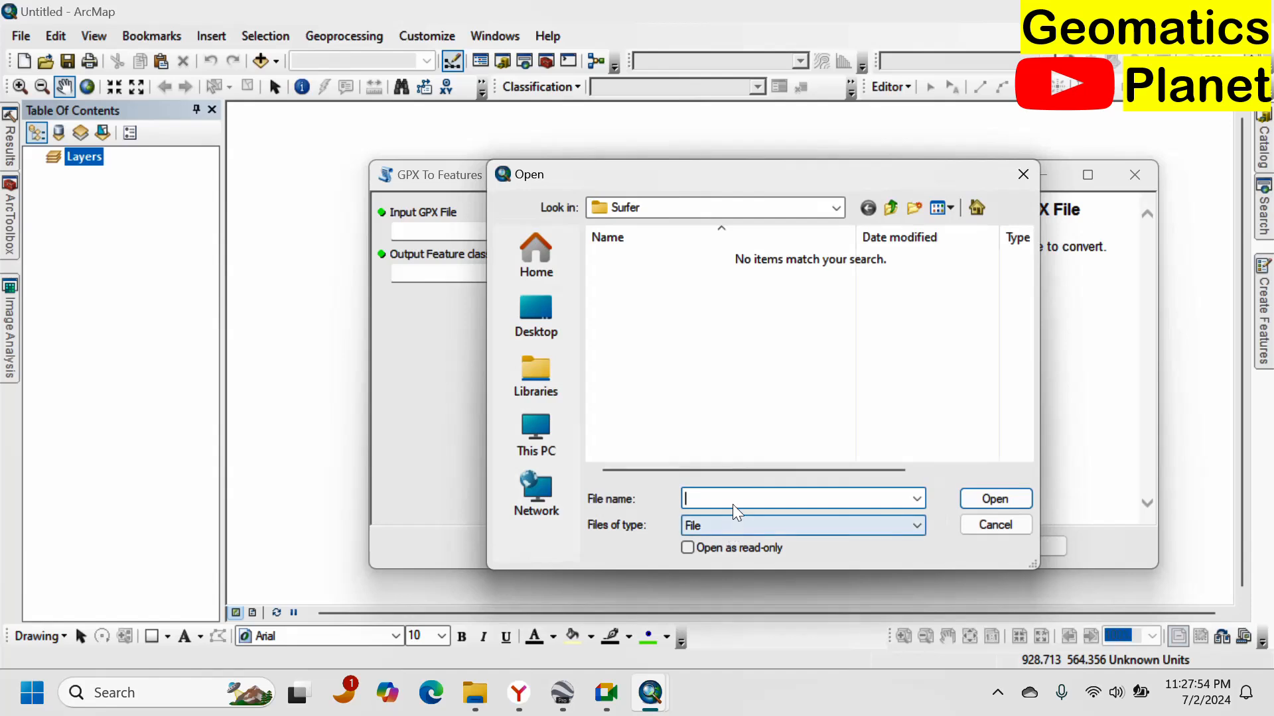
key("ctrl+v")
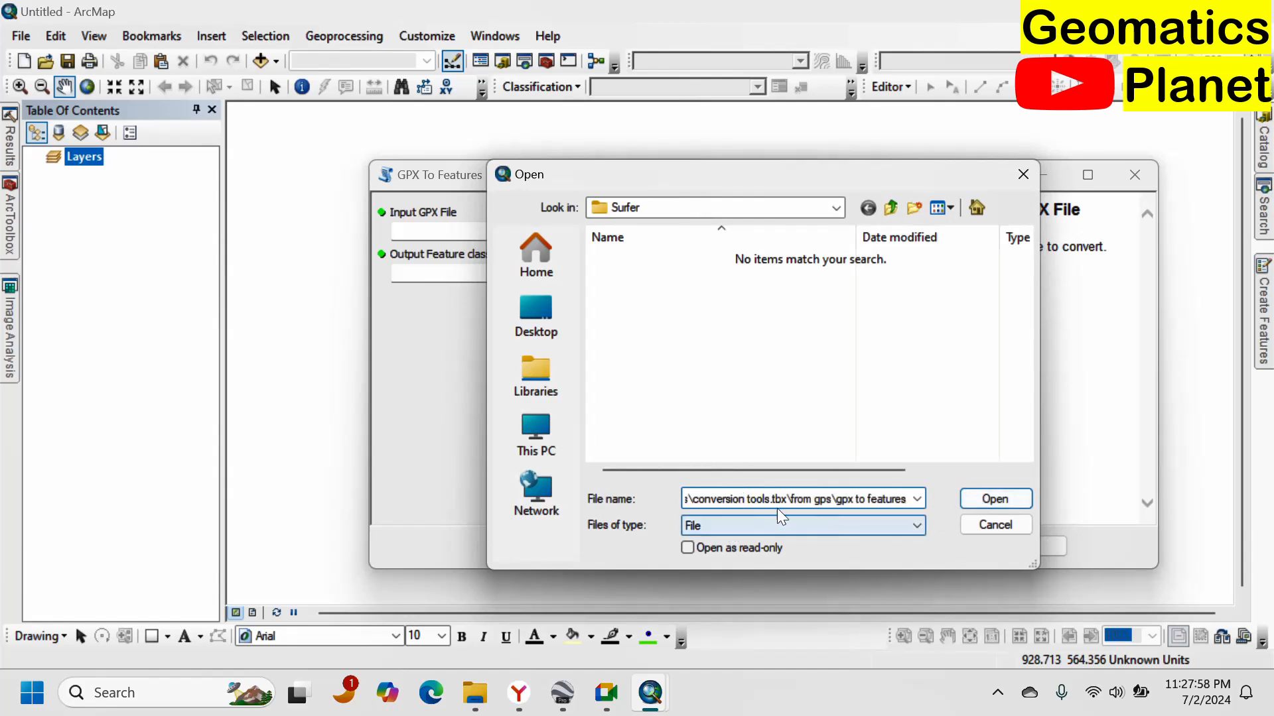
left_click(475, 693)
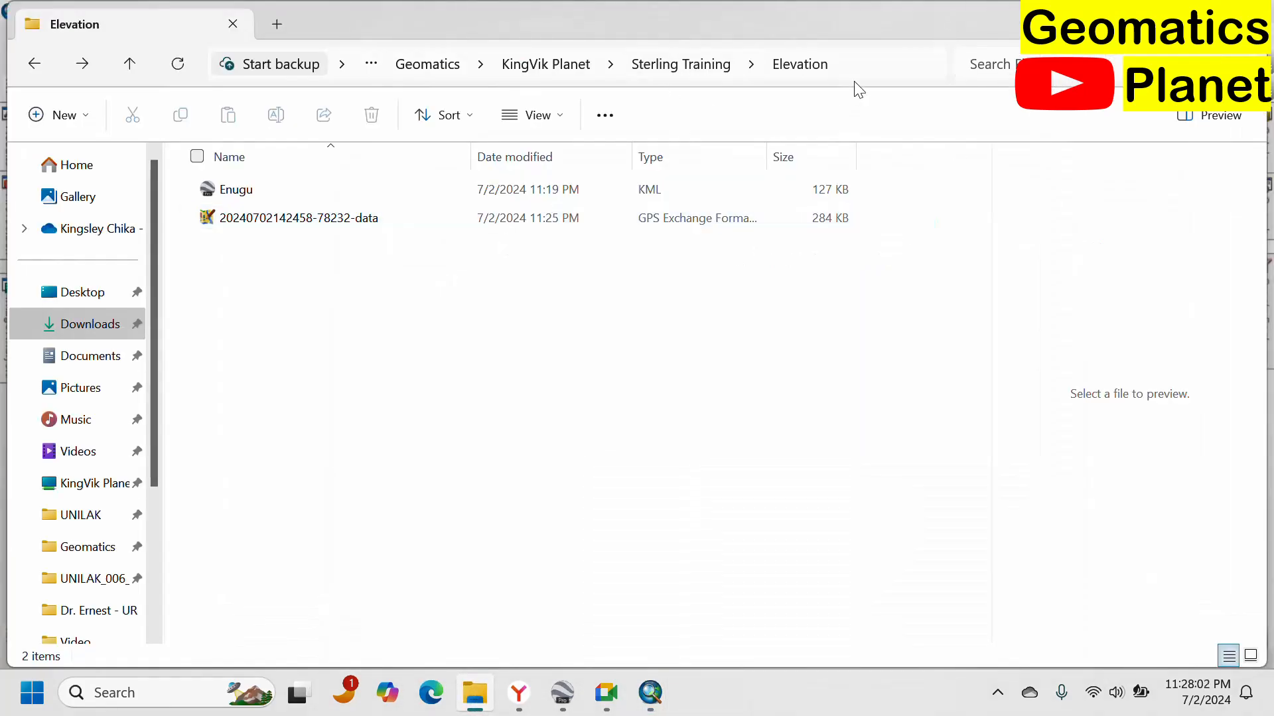
left_click(862, 66)
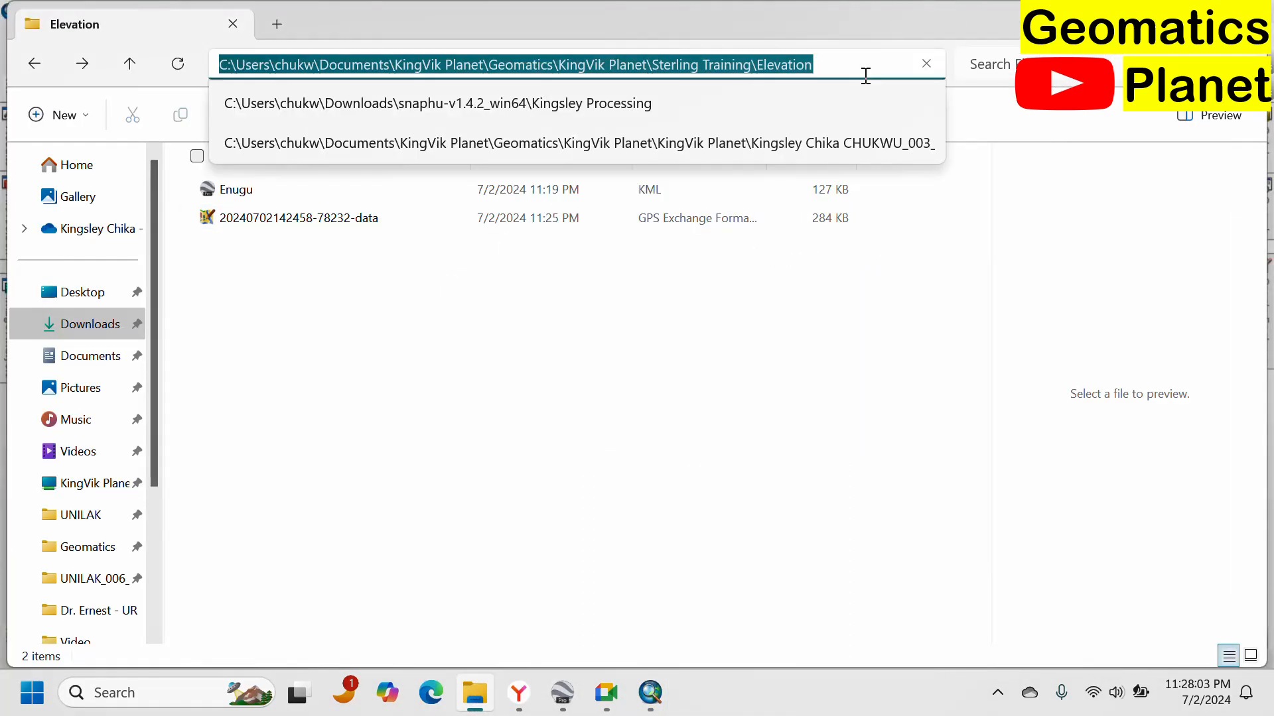
left_click(651, 693)
left_click(723, 581)
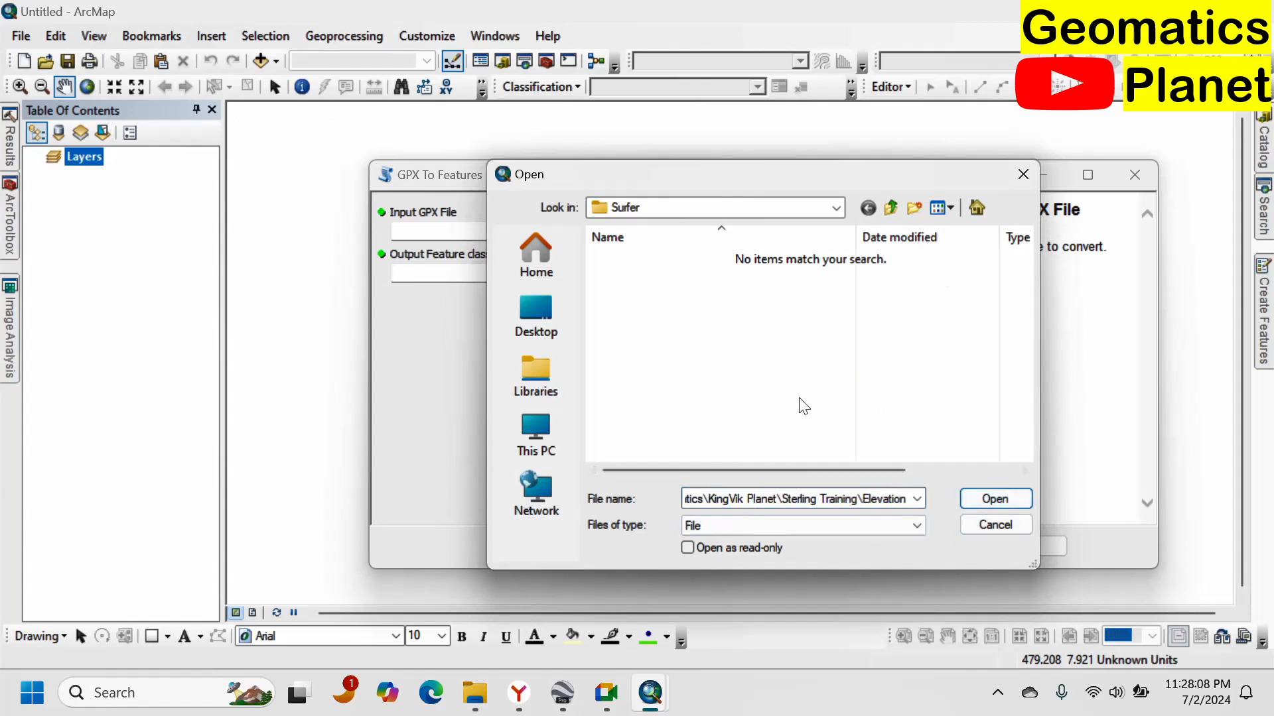
left_click(972, 498)
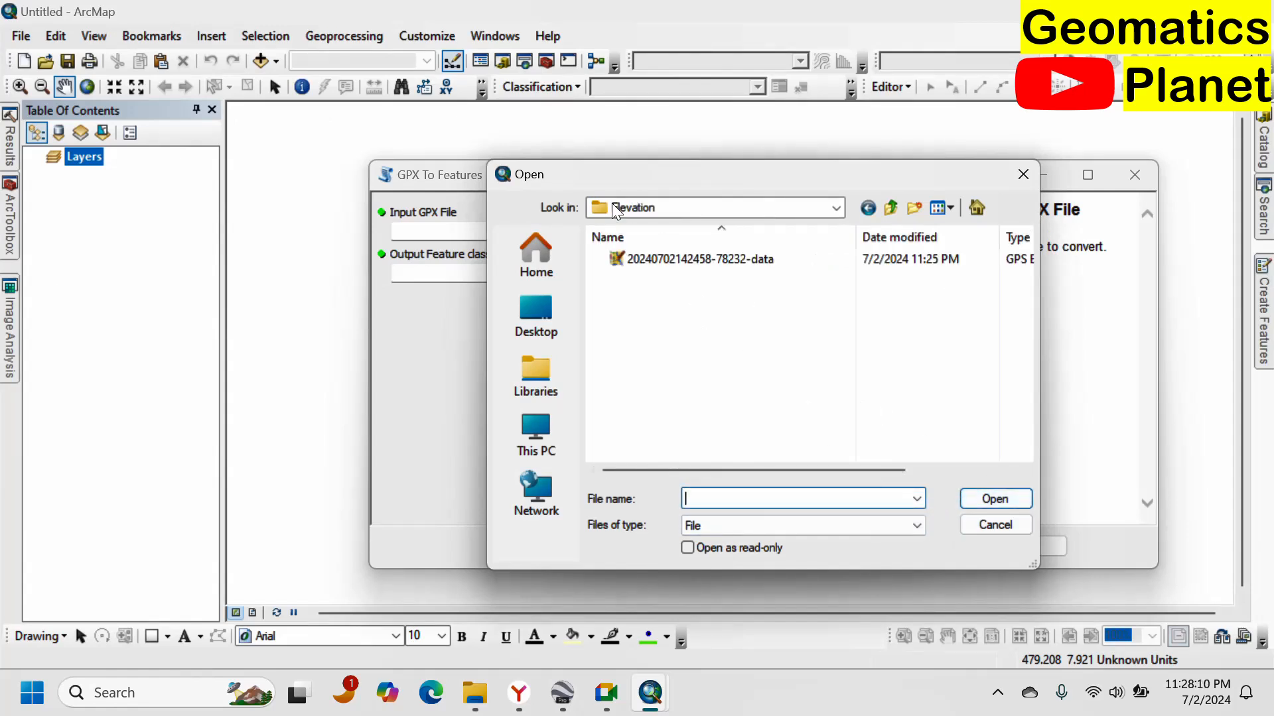
left_click(721, 264)
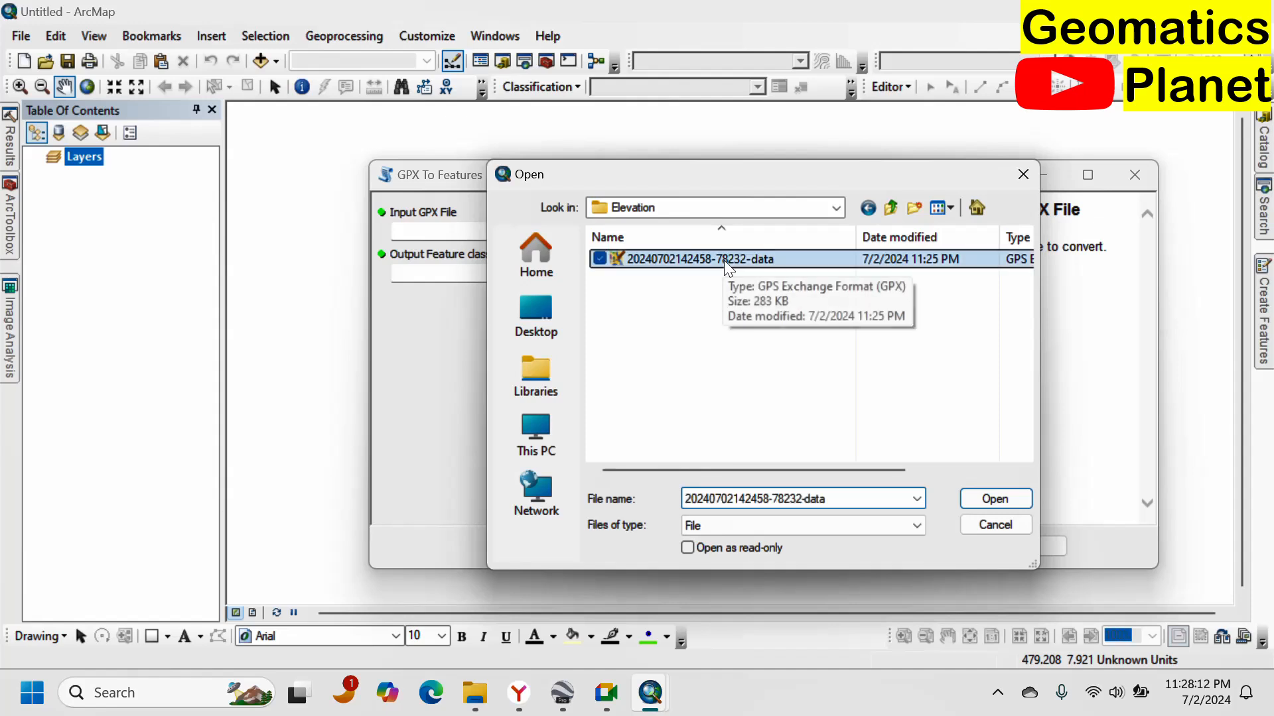
left_click(972, 506)
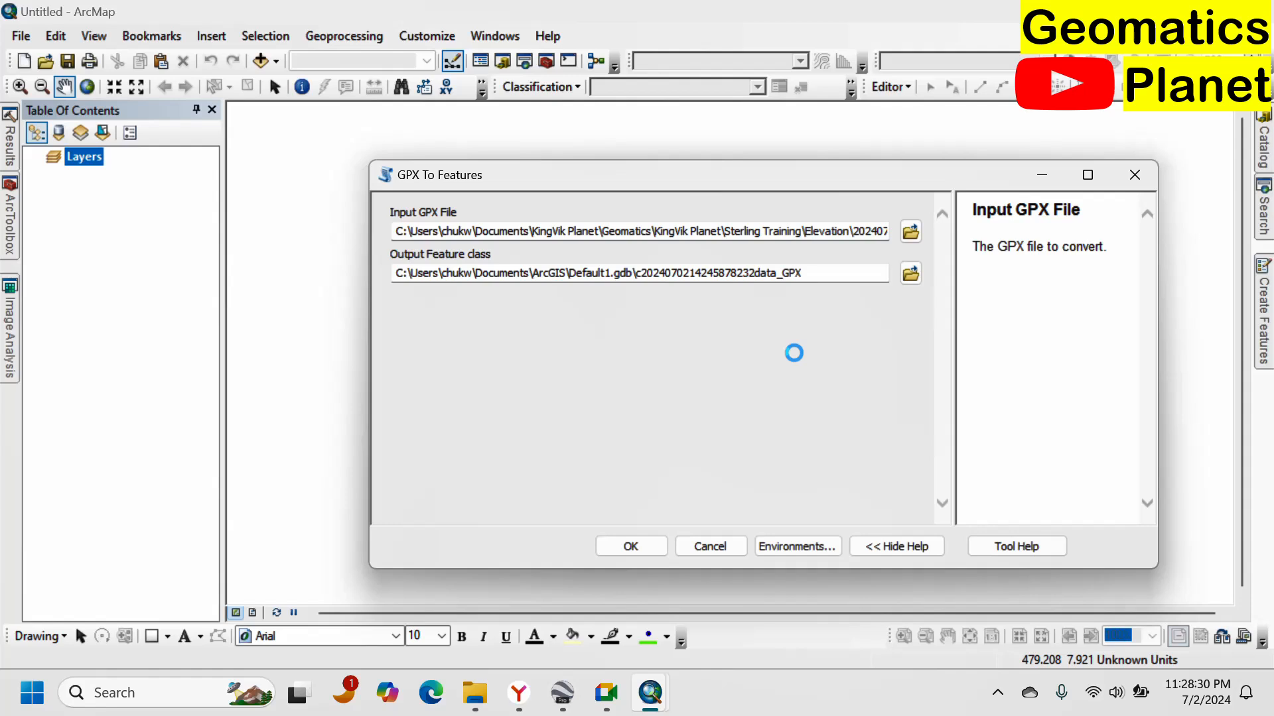
Run GPX To Features with the default output feature class and follow its progress in the Results window.
left_click(815, 275)
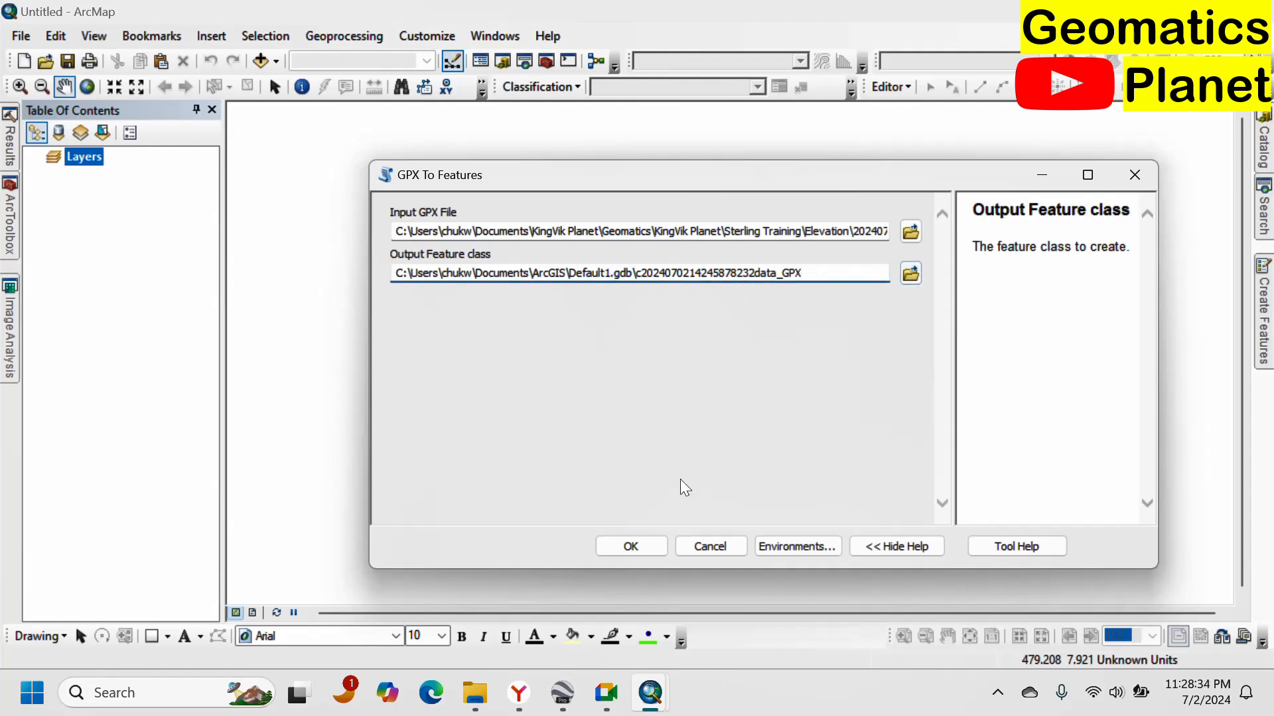
left_click(639, 544)
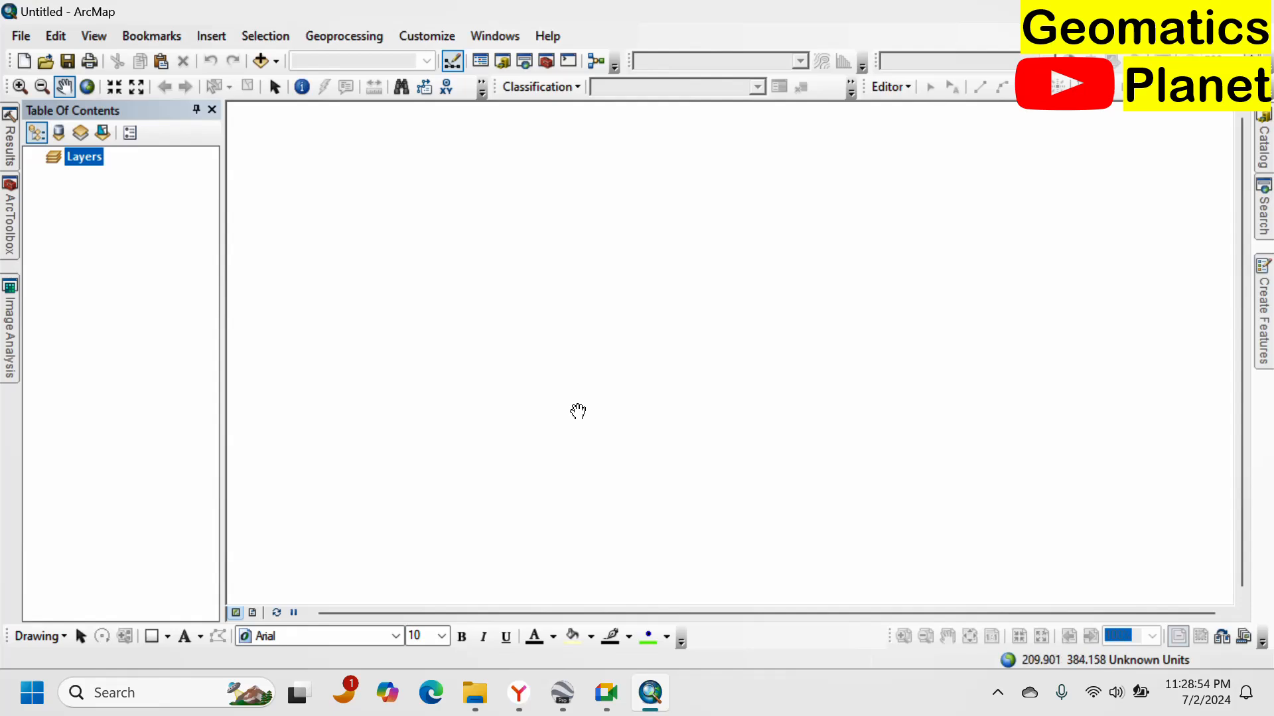
left_click(12, 161)
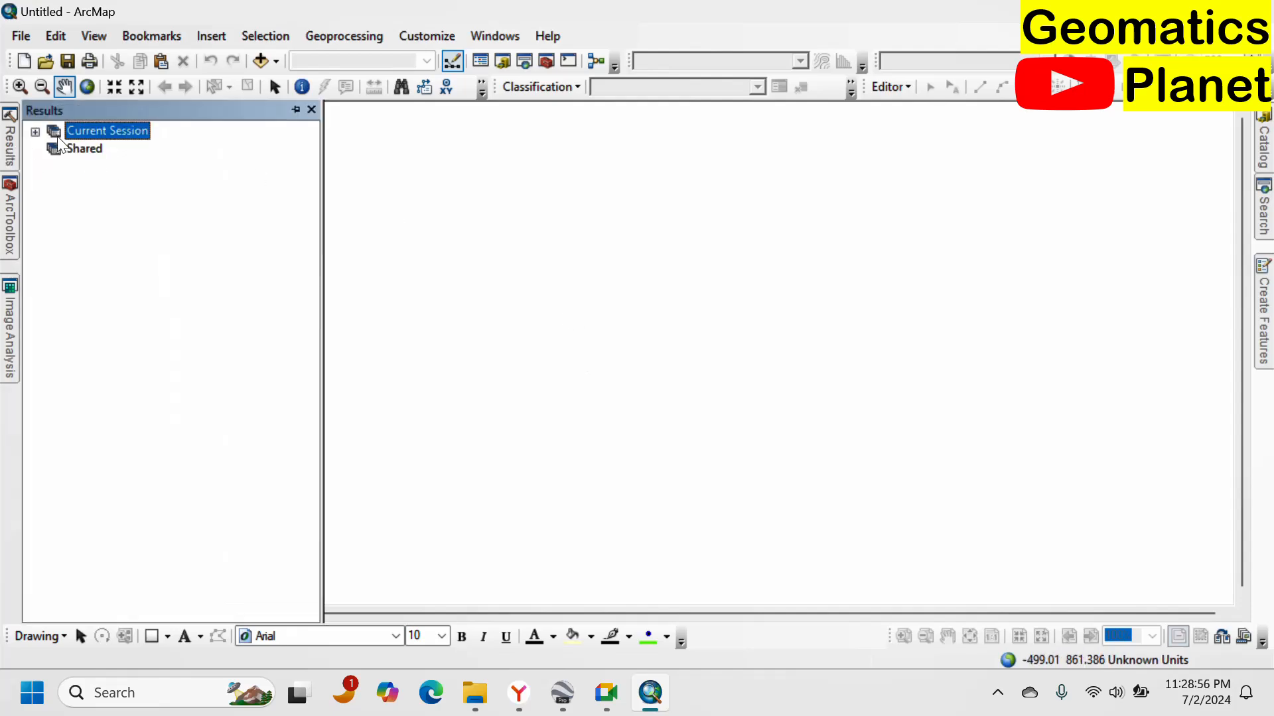
left_click(44, 130)
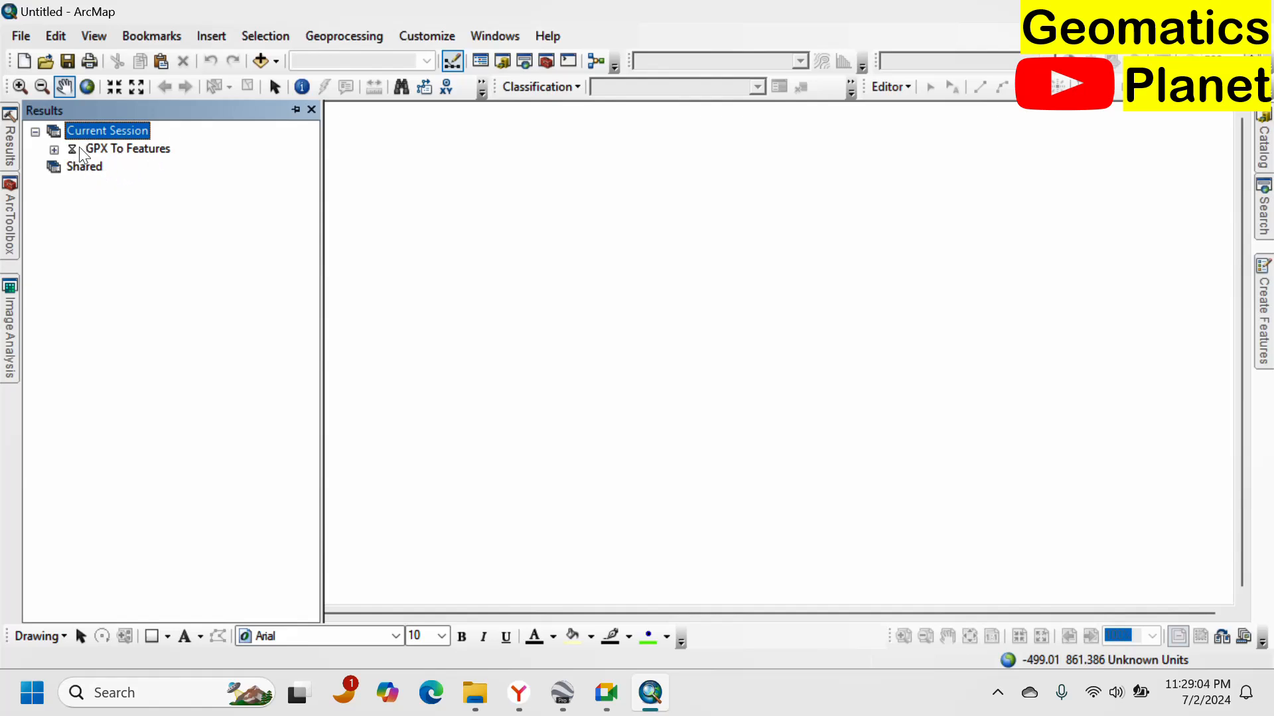
left_click(339, 137)
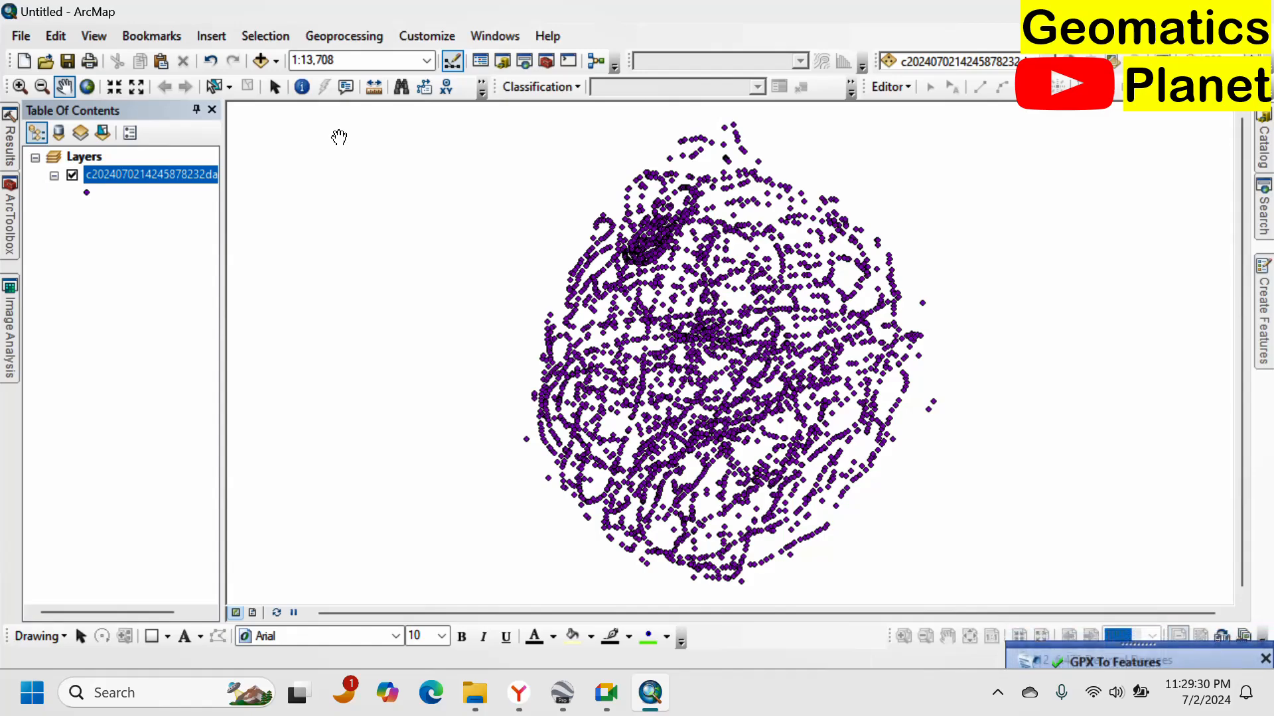
Open the GPX points layer's attribute table and review its Elevation values.
scroll(766, 398, "up", 5)
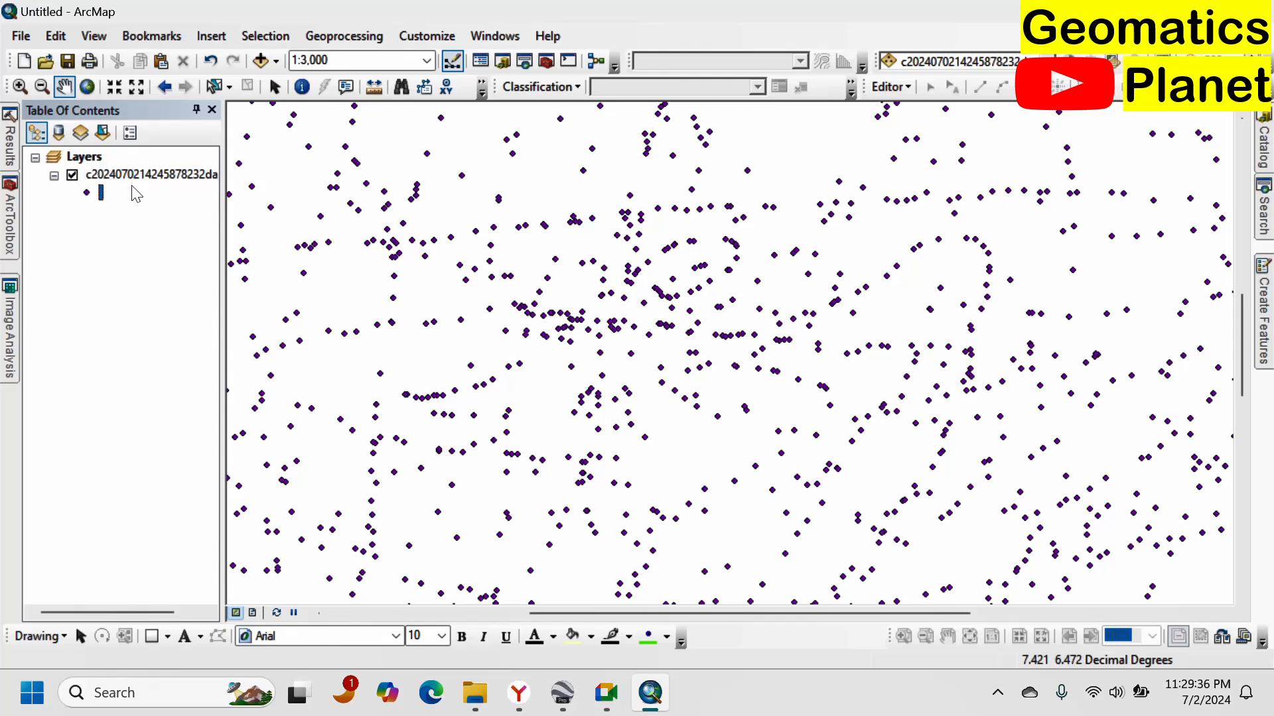
right_click(140, 175)
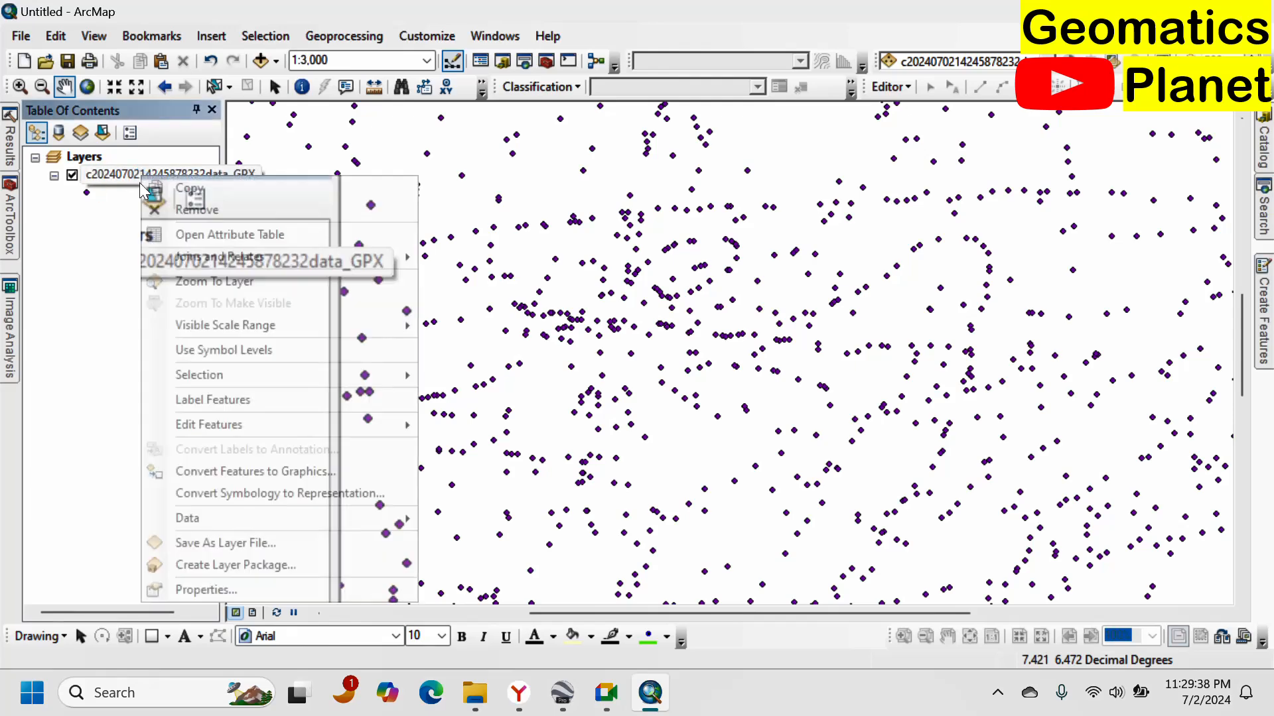
left_click(198, 244)
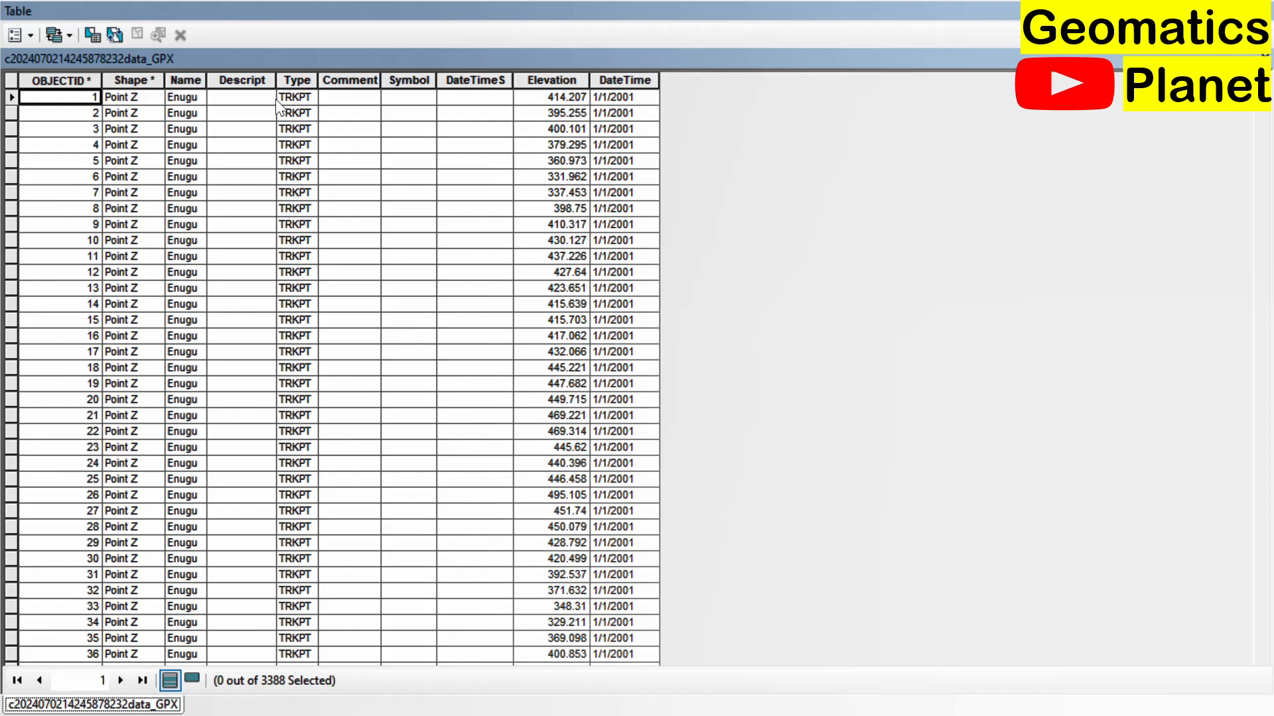
scroll(249, 419, "down", 20)
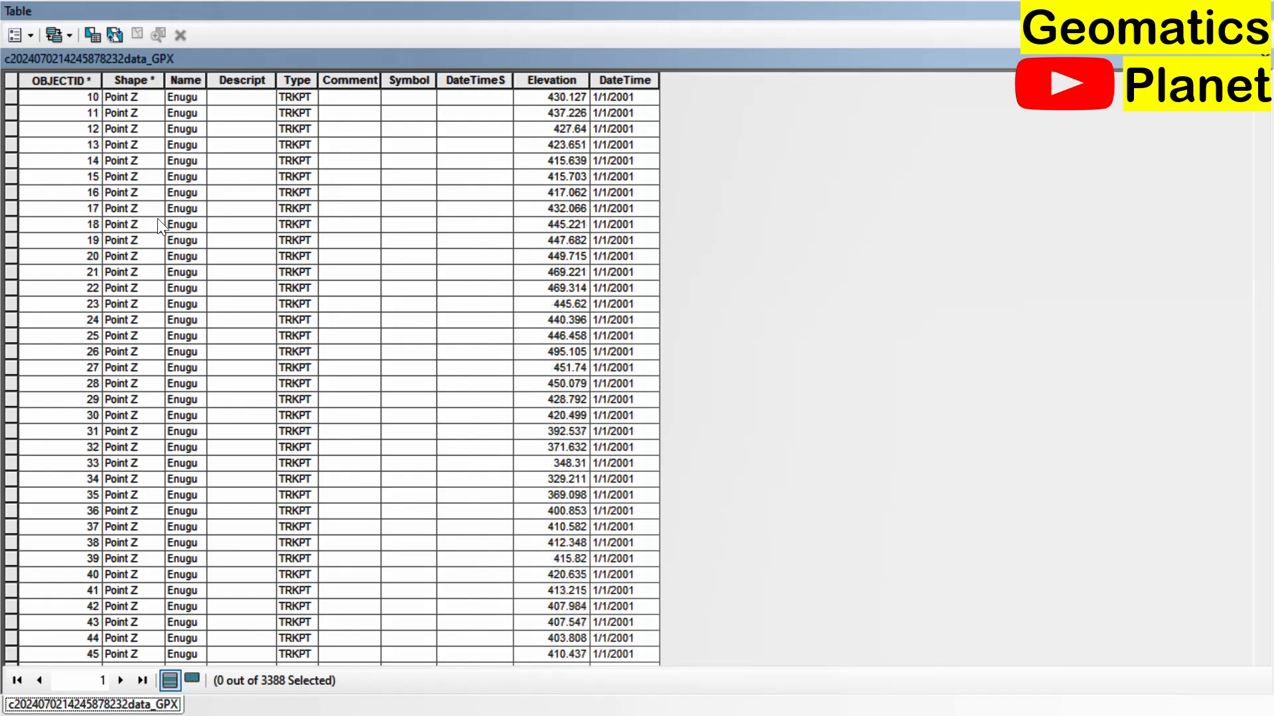
scroll(248, 419, "down", 20)
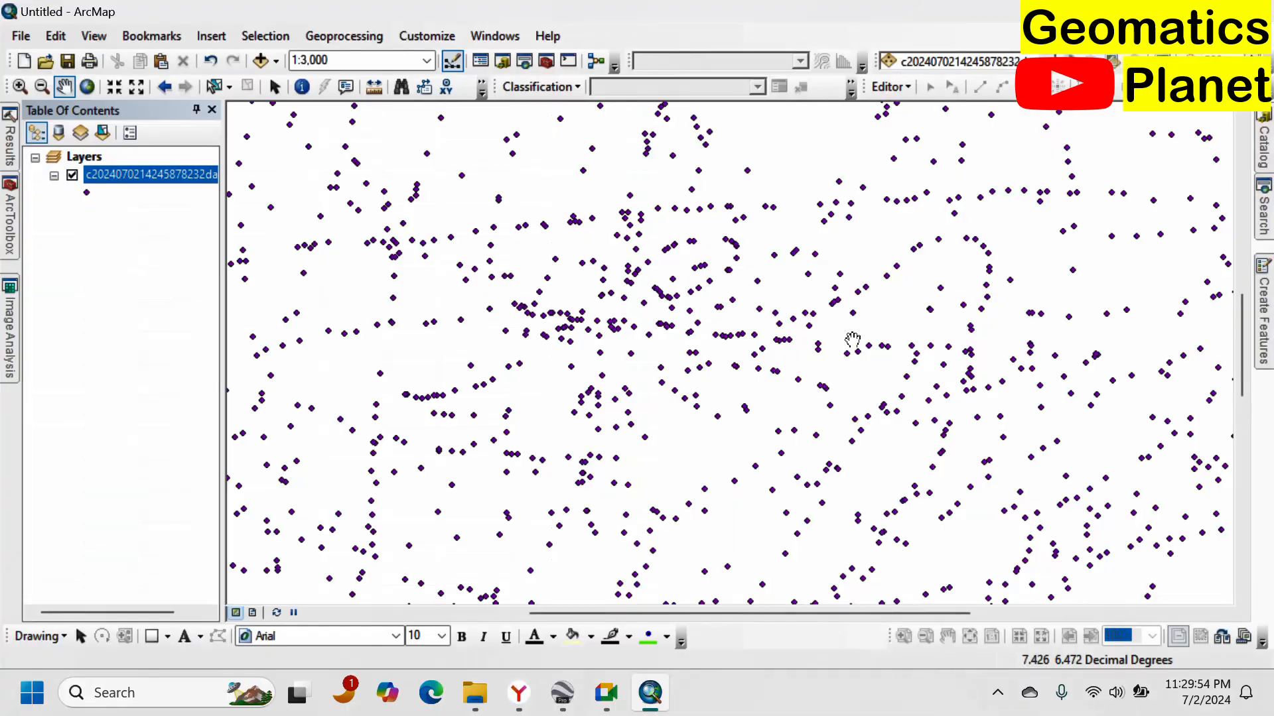
scroll(609, 425, "down", 1)
scroll(609, 425, "down", 4)
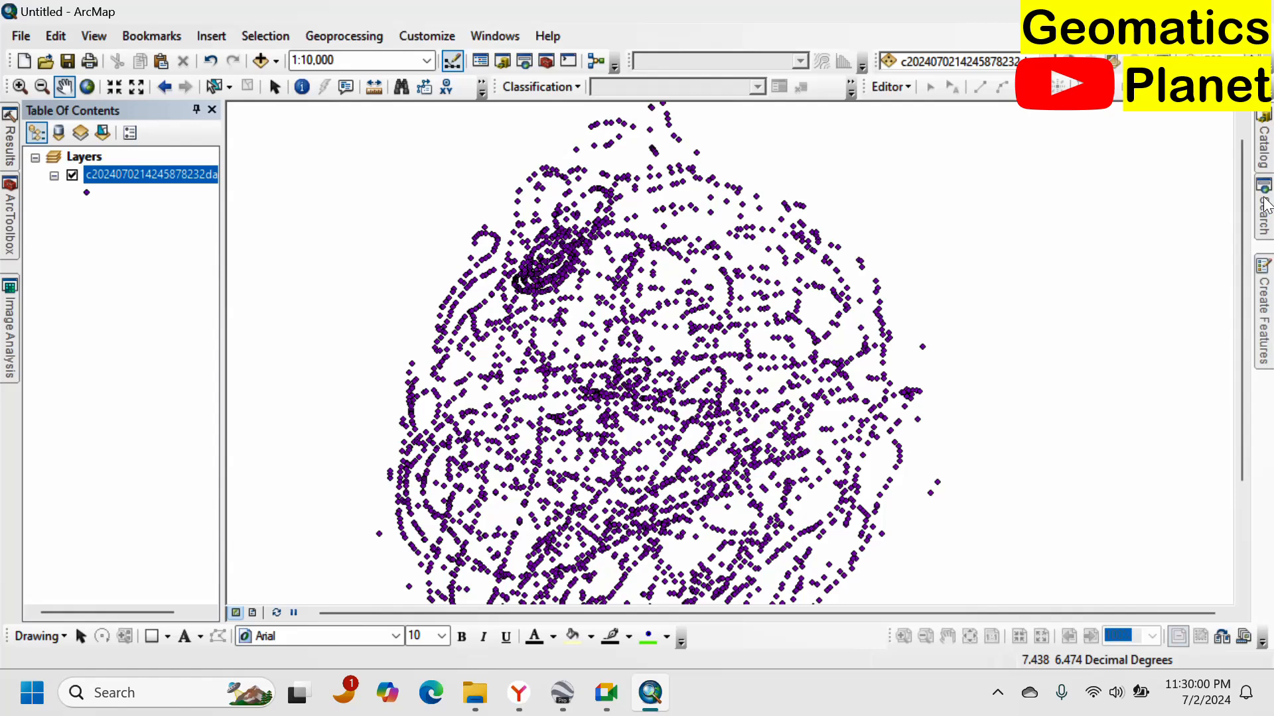
Run Kriging from the Spatial Analyst Interpolation toolset on the GPX points layer, using Elevation as the Z value field.
left_click(12, 229)
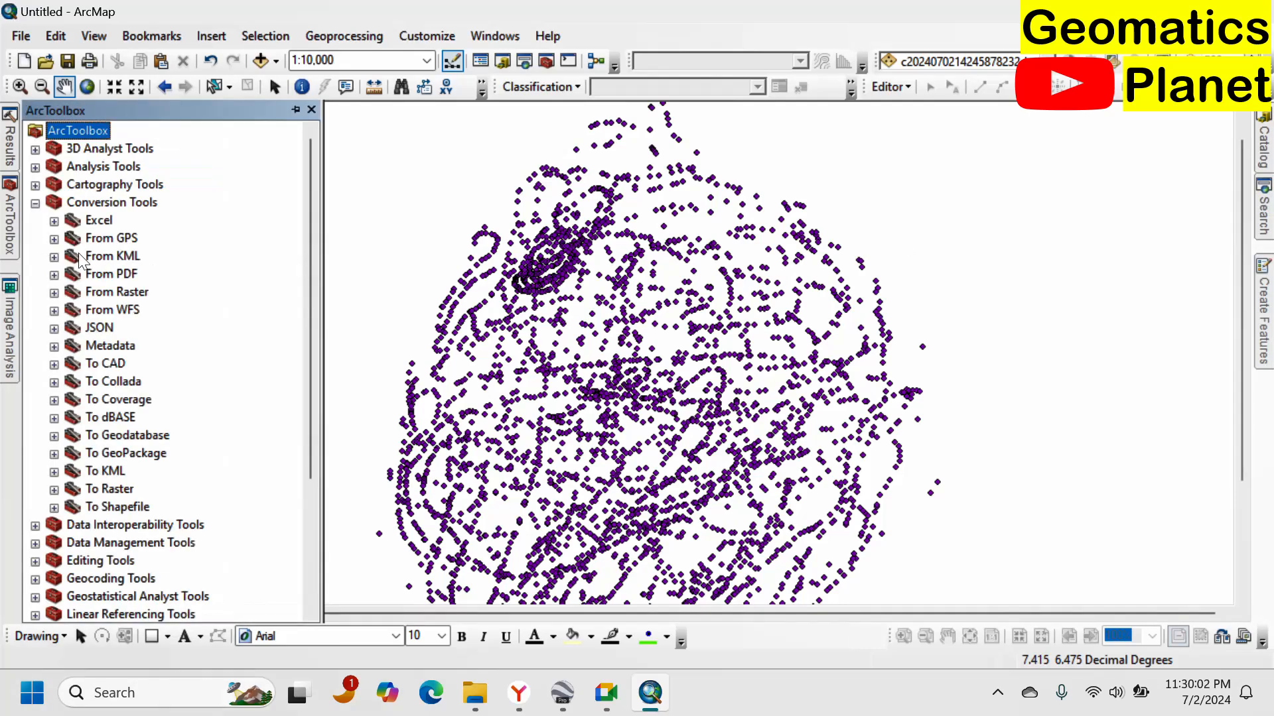
left_click(35, 203)
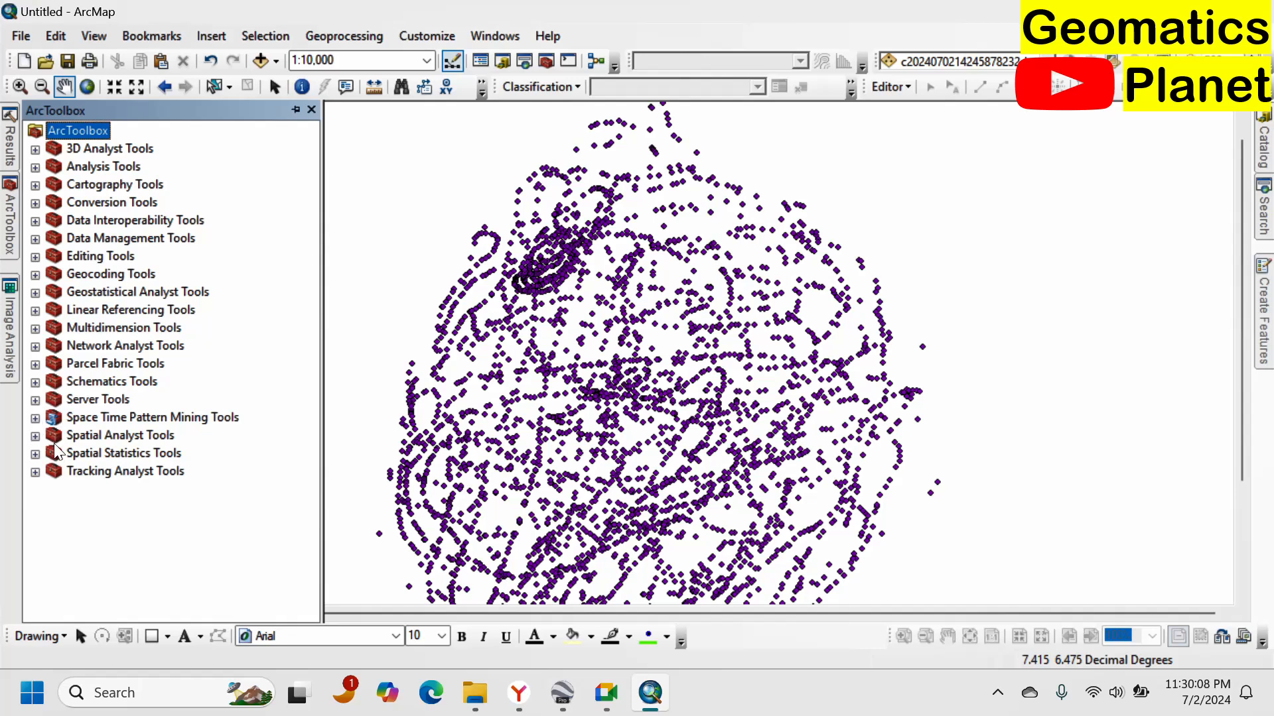
left_click(36, 435)
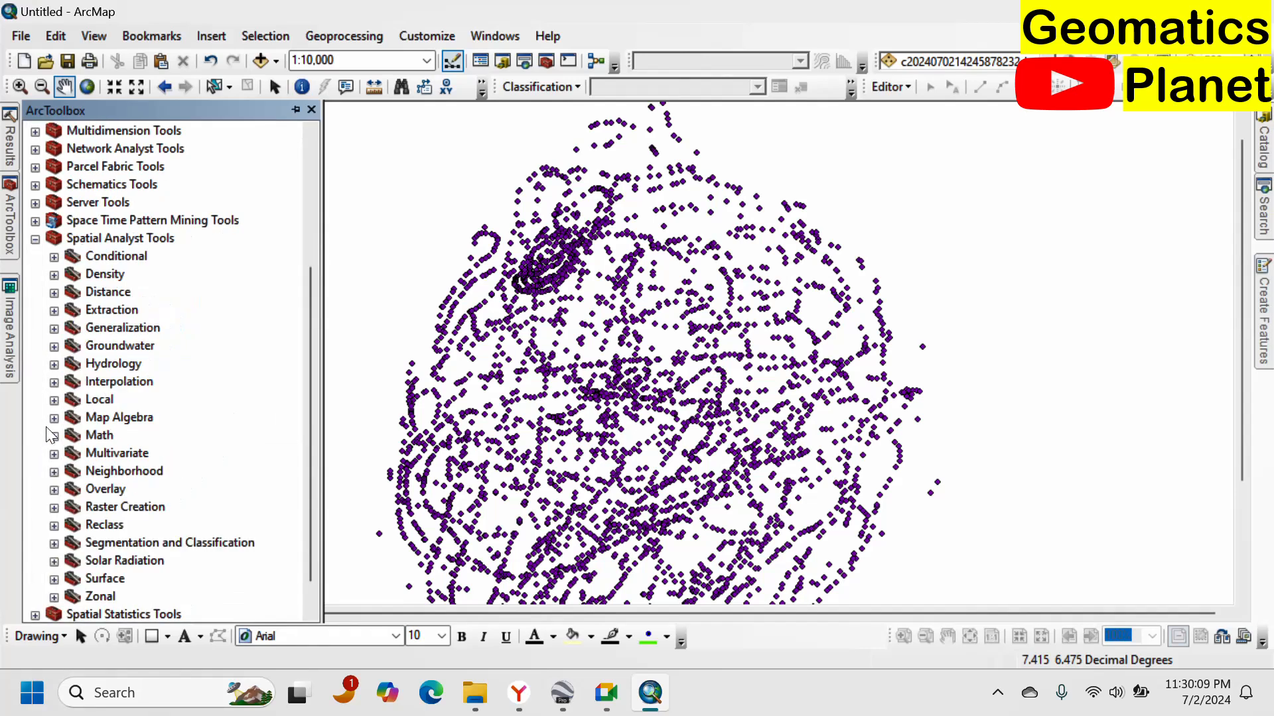
left_click(55, 383)
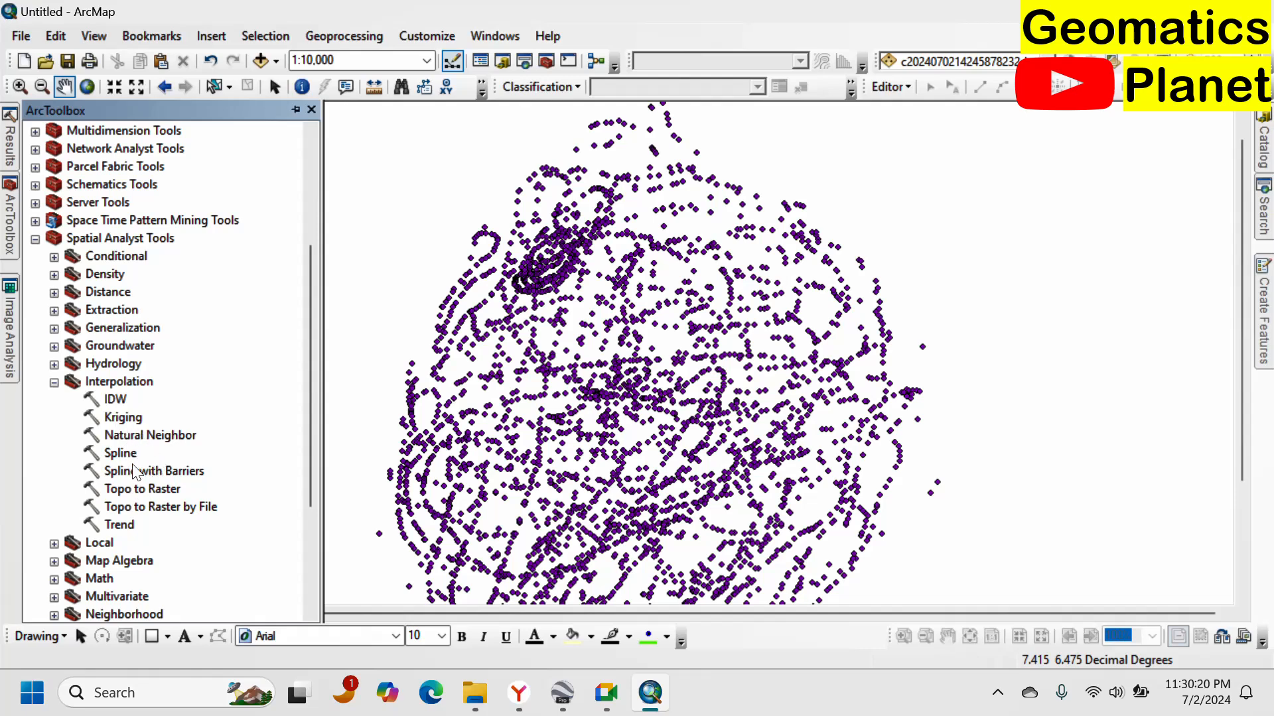
double_click(123, 418)
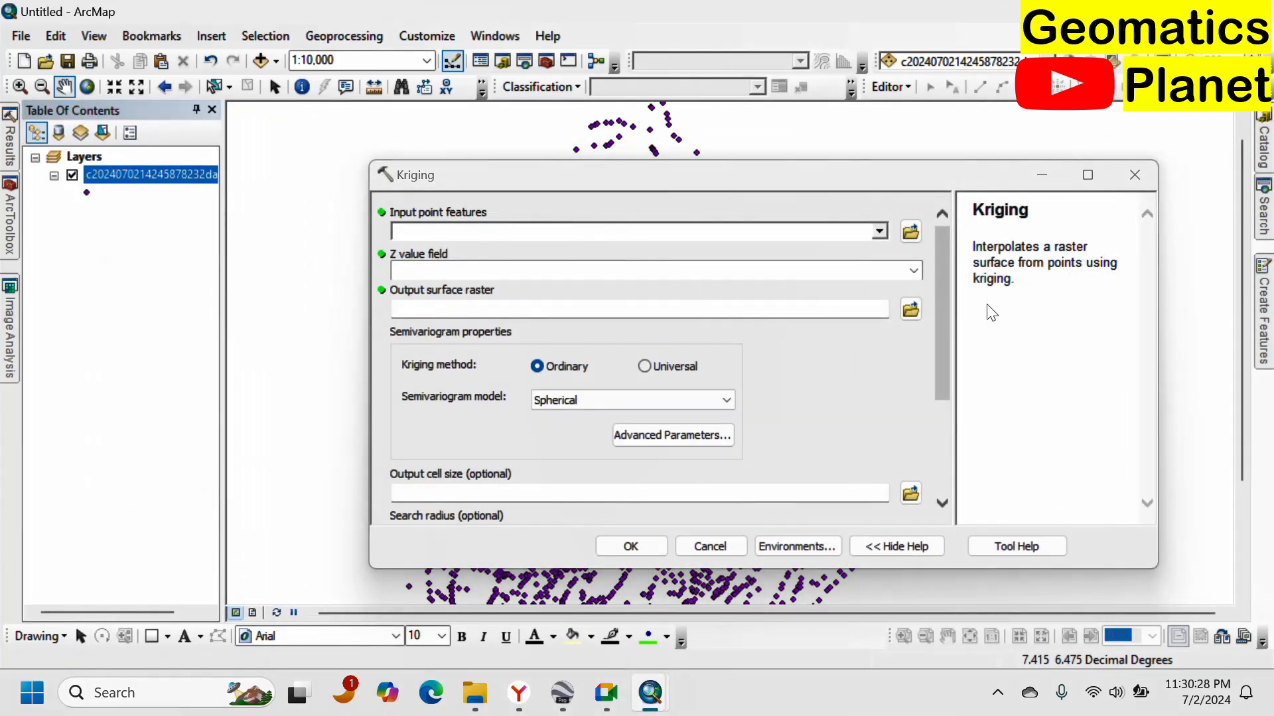
left_click(879, 231)
left_click(528, 256)
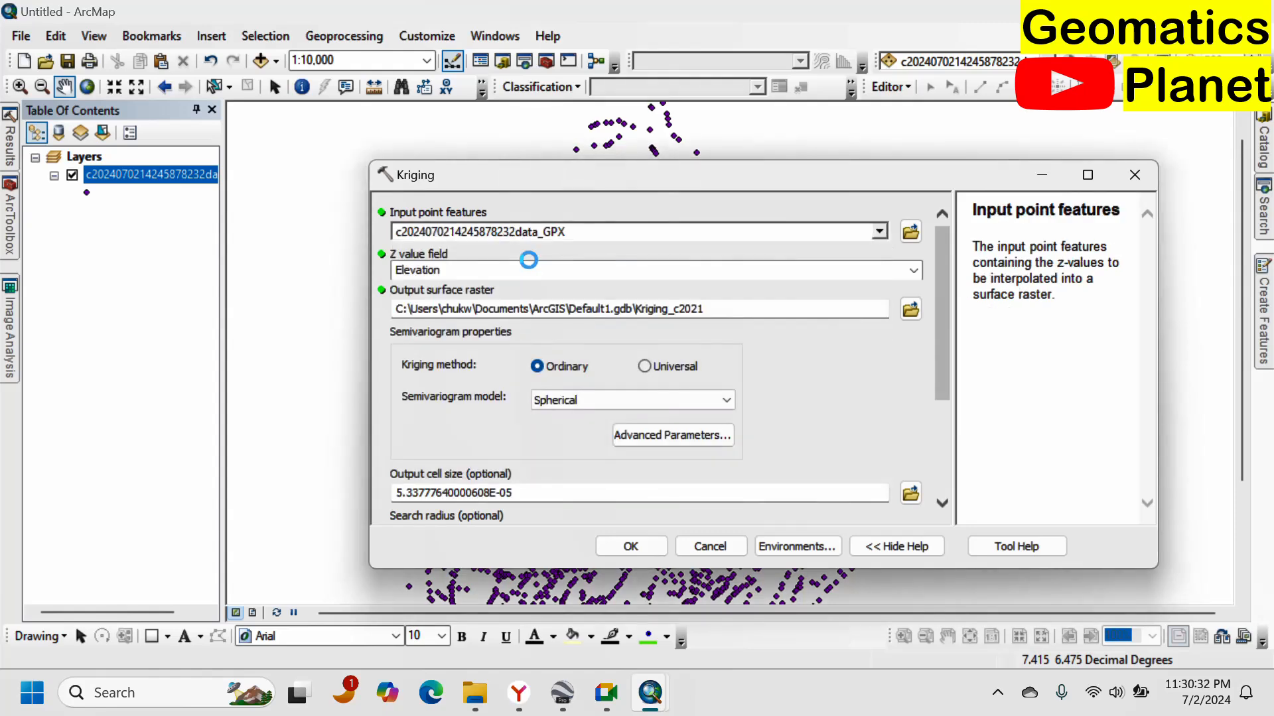
left_click(914, 269)
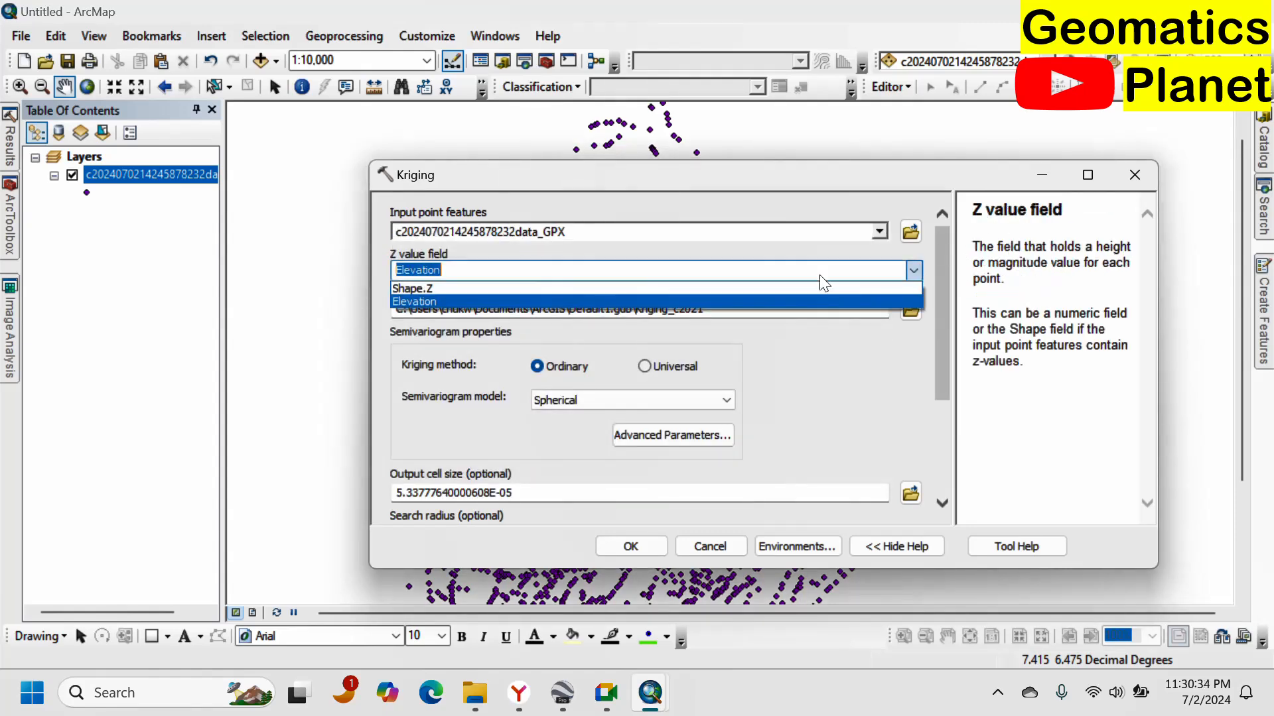
left_click(465, 300)
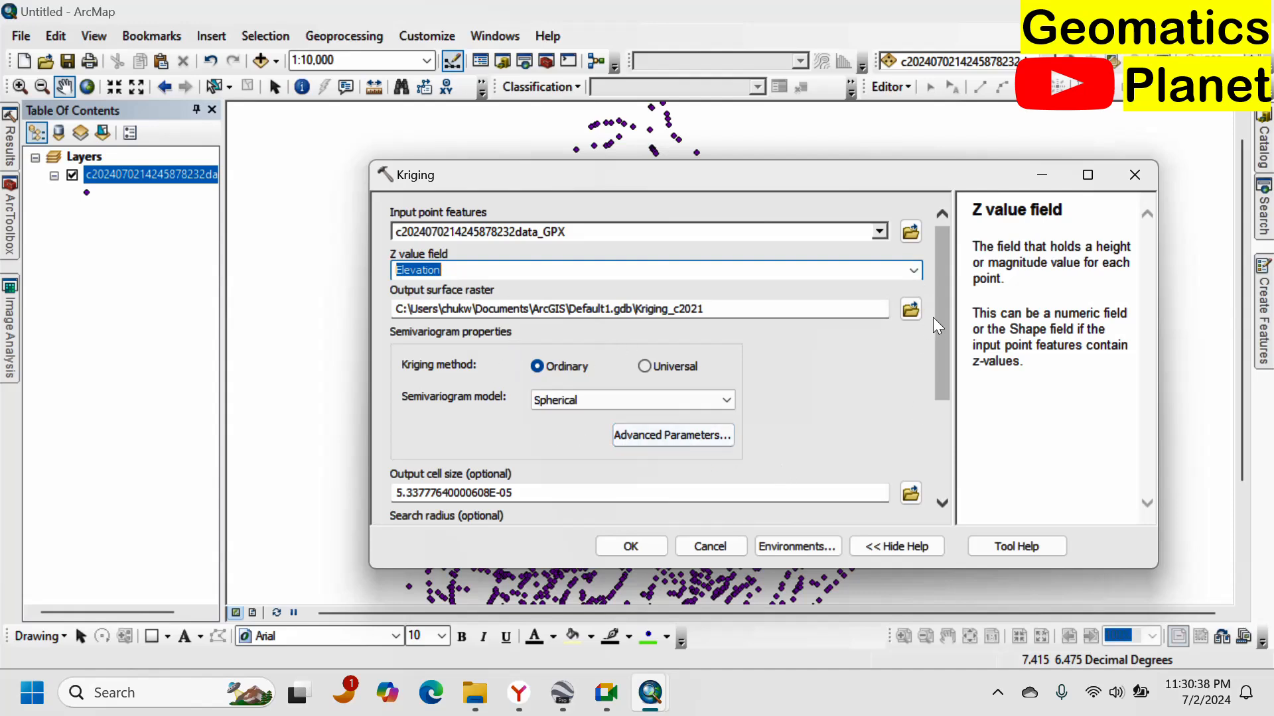
left_click_drag(935, 319, 908, 460)
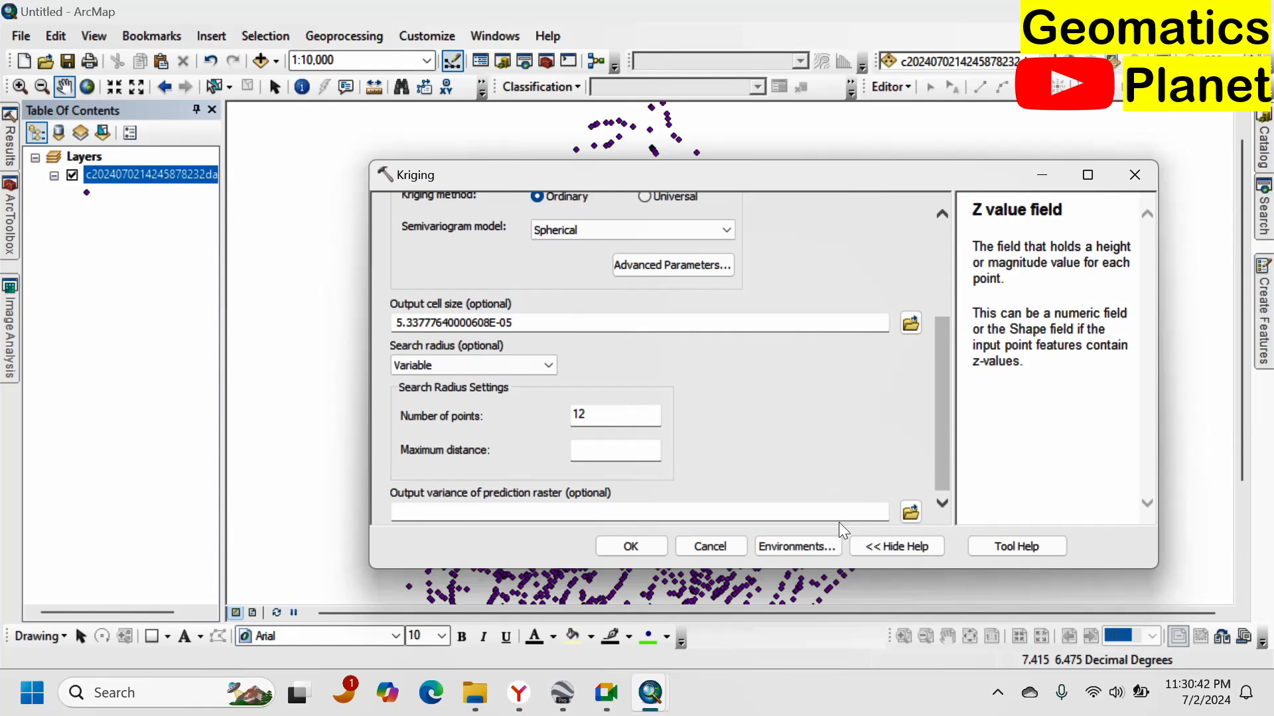
left_click(631, 546)
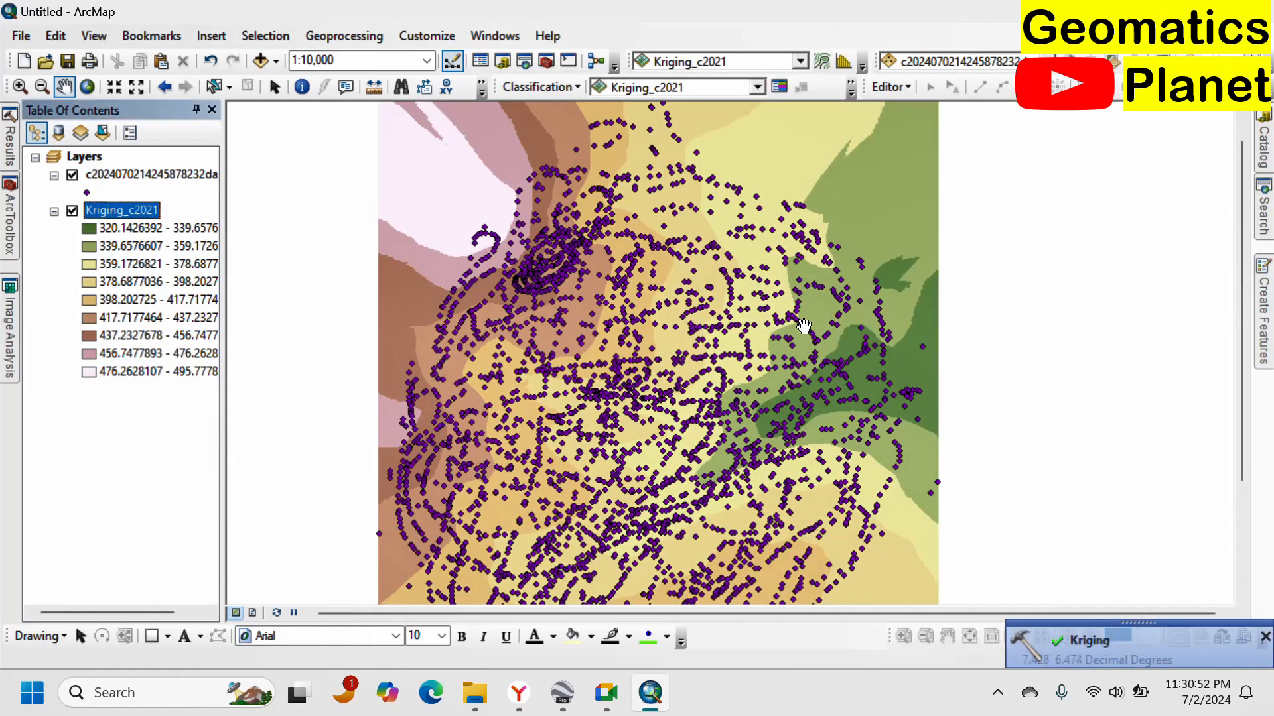
Hide the GPX points layer so only the Kriging elevation surface shows.
scroll(806, 327, "down", 2)
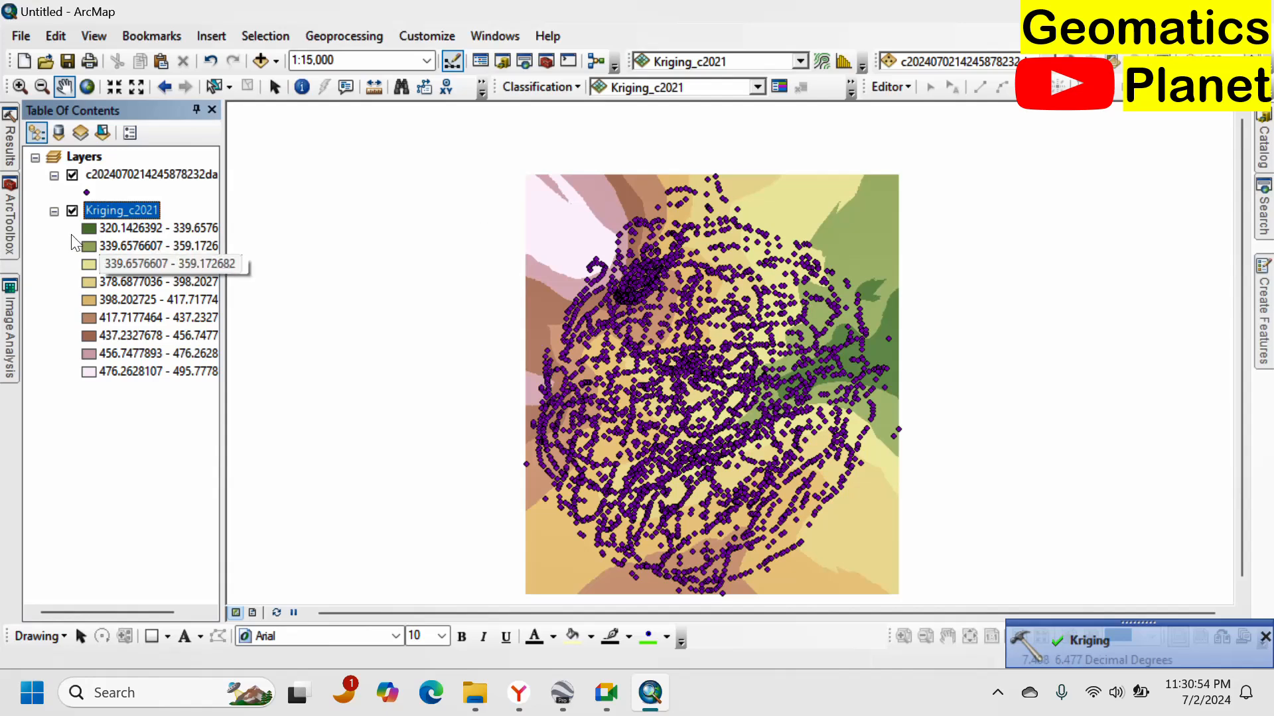
left_click(73, 175)
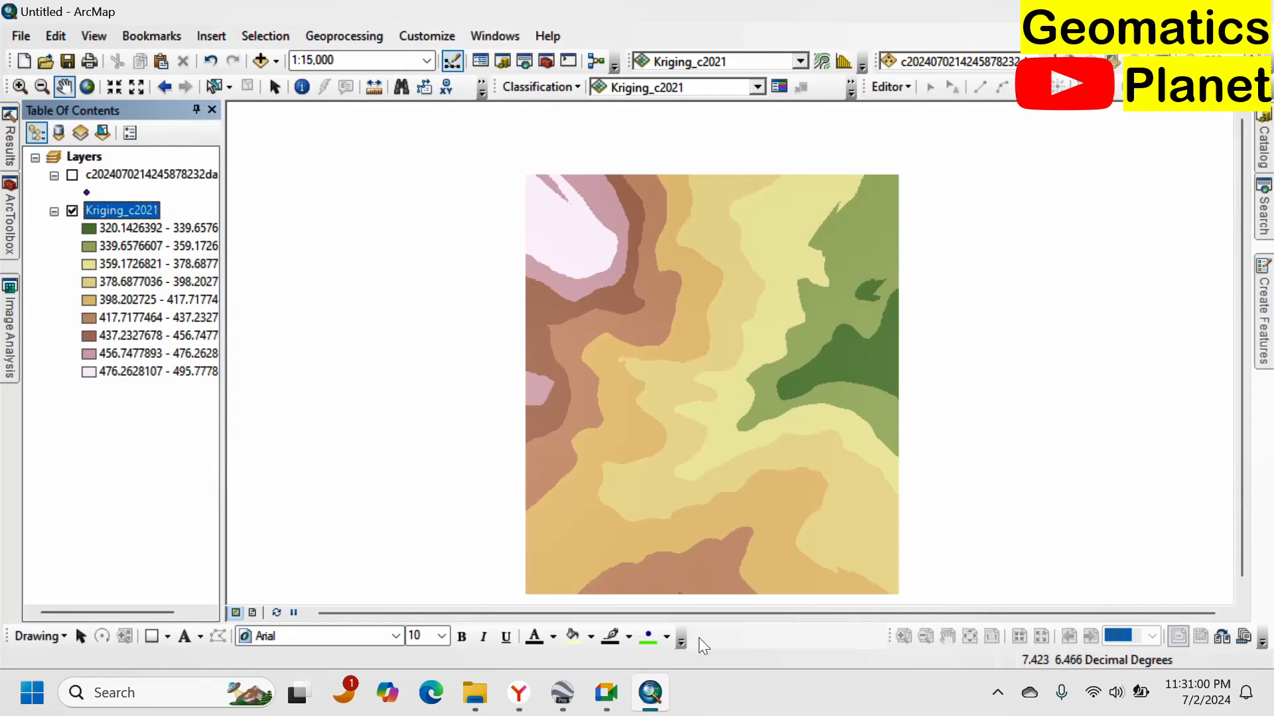
Switch to Google Earth and close the Enugu path's edit dialog.
left_click(568, 691)
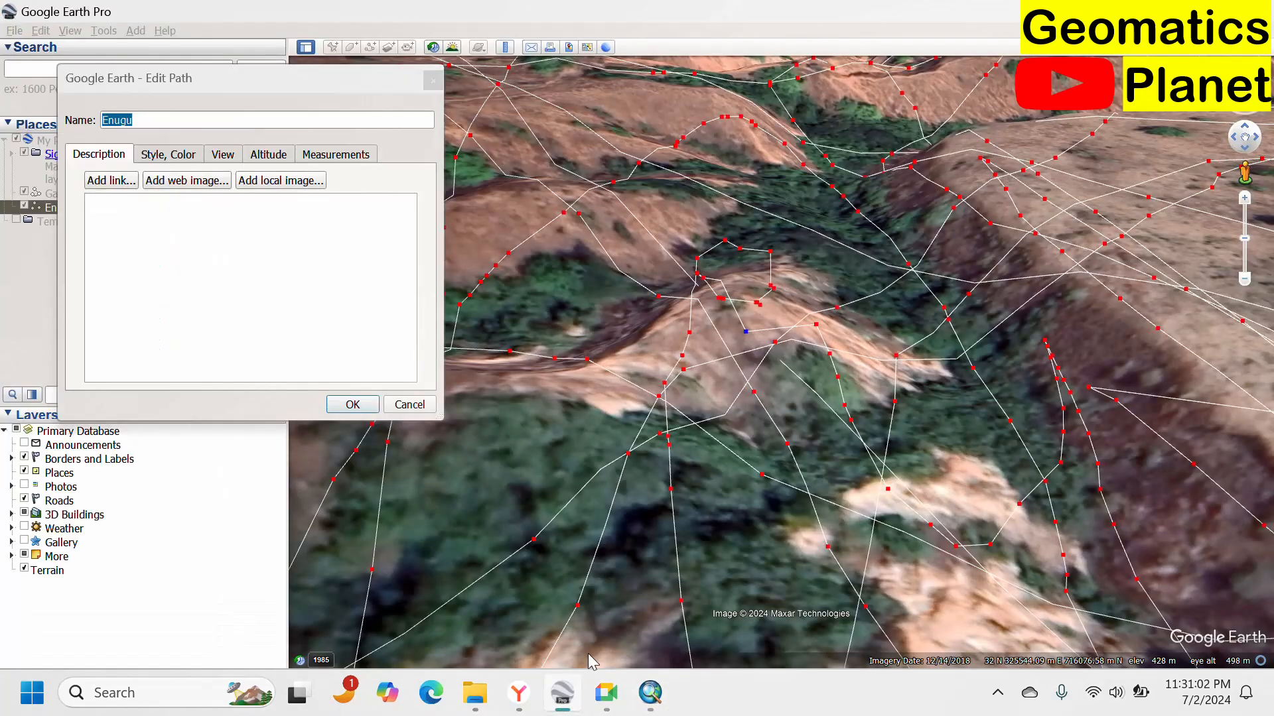
scroll(593, 468, "down", 6)
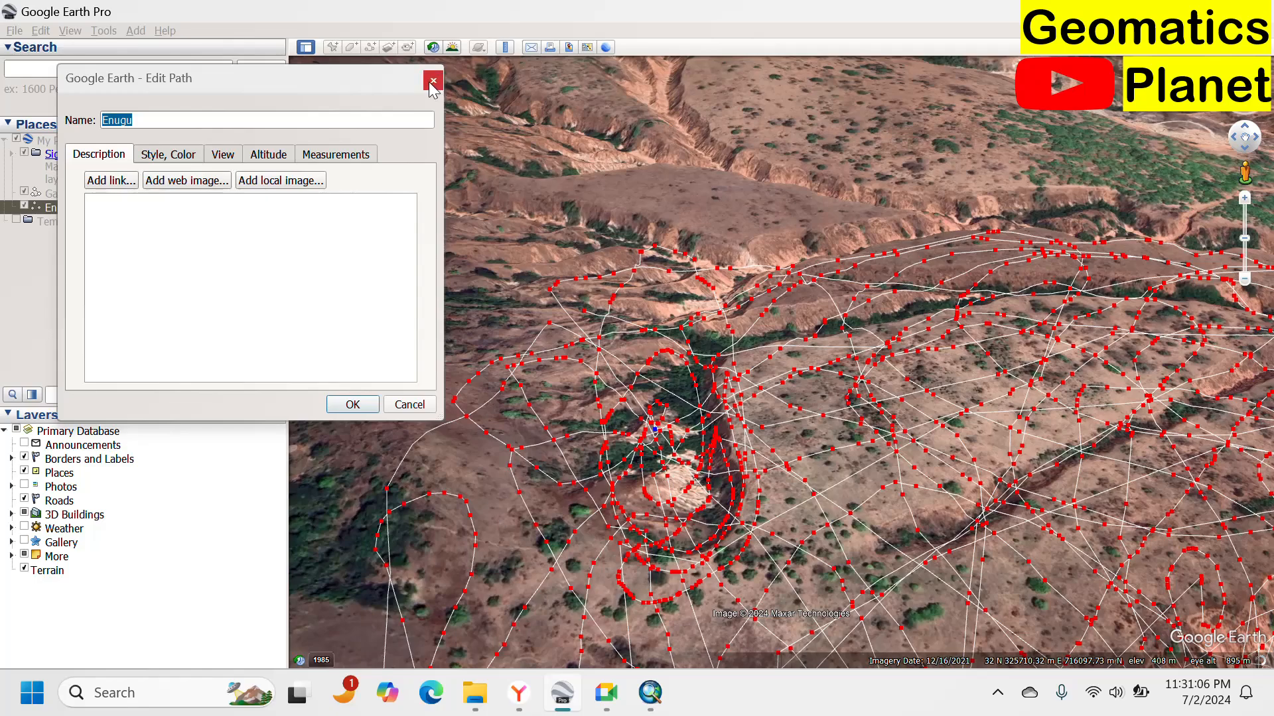
left_click(432, 80)
Reset the Google Earth view to top-down and compare the gully paths with the Kriging surface in ArcMap.
scroll(535, 306, "down", 3)
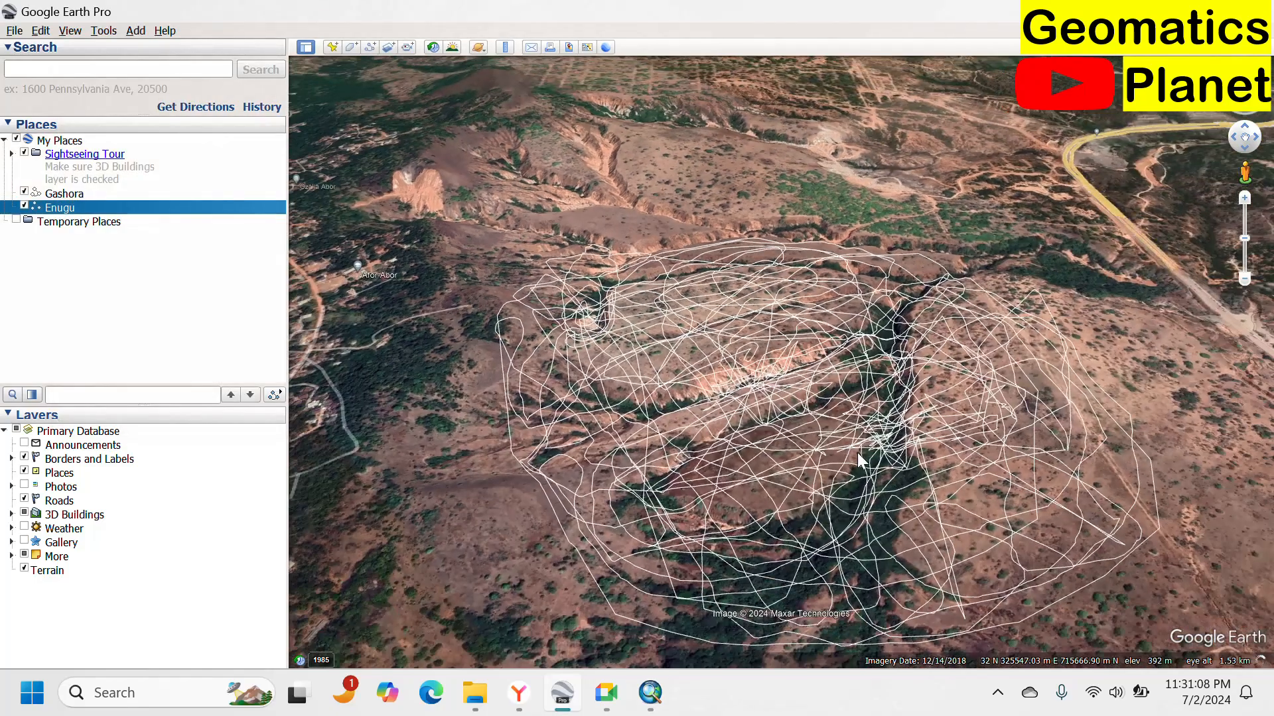
key("r")
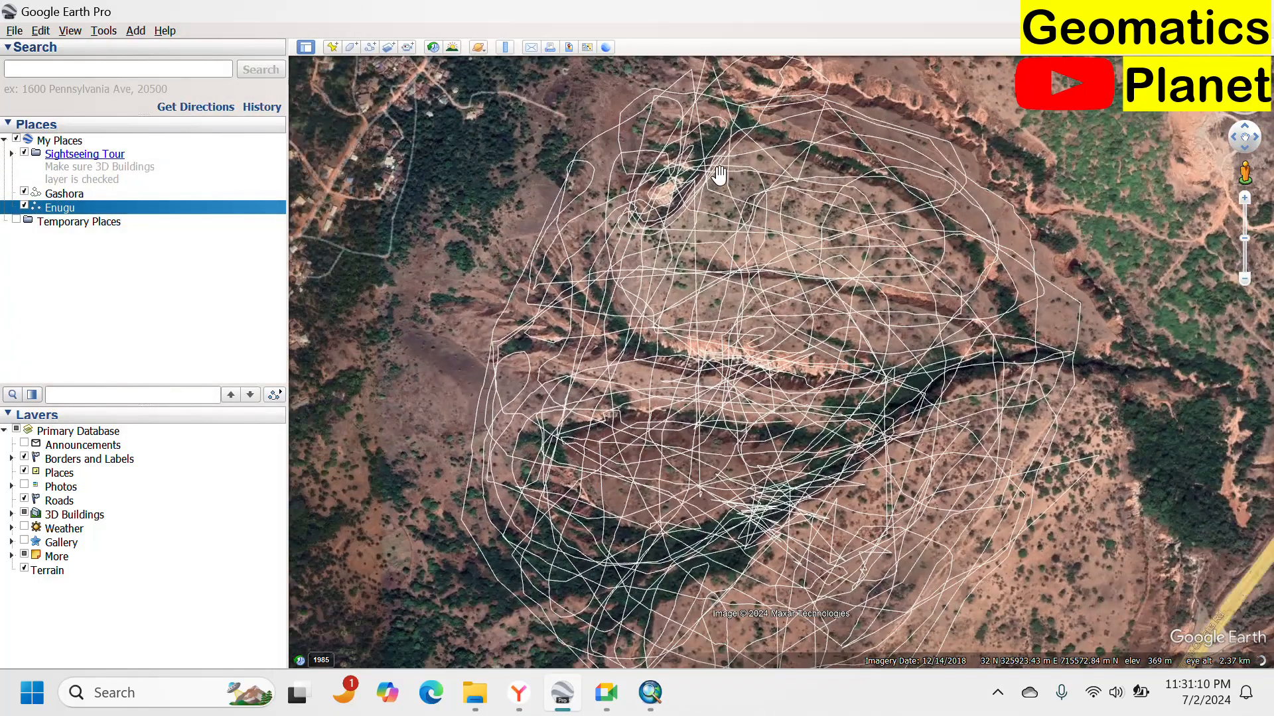
left_click(653, 692)
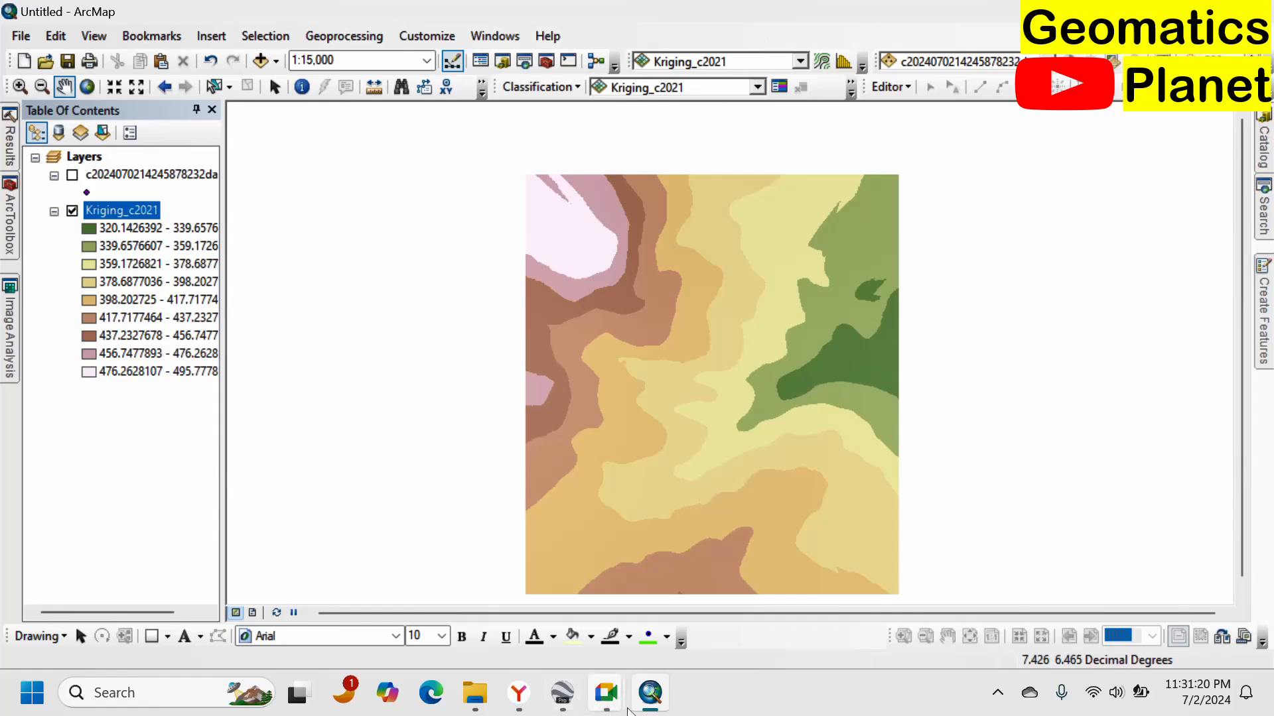
left_click(577, 693)
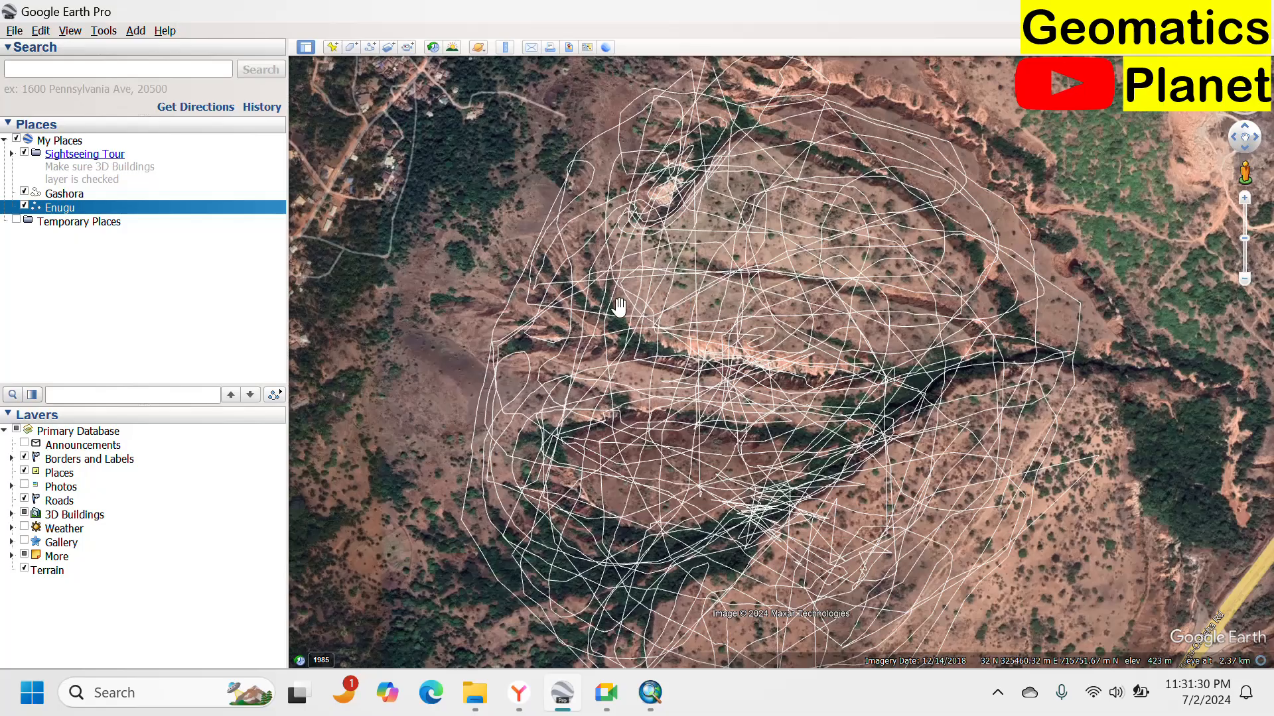
Examine the gully channels and mapped paths up close over the satellite imagery.
scroll(810, 349, "down", 3)
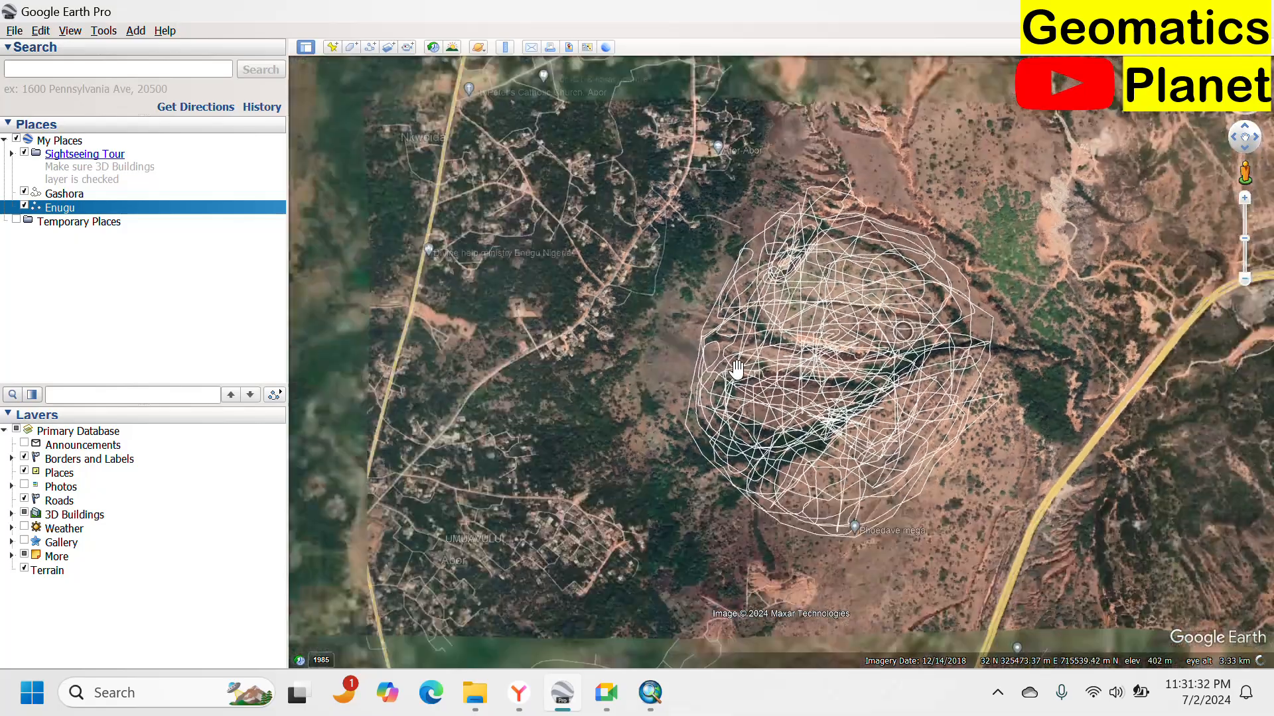
scroll(789, 282, "up", 5)
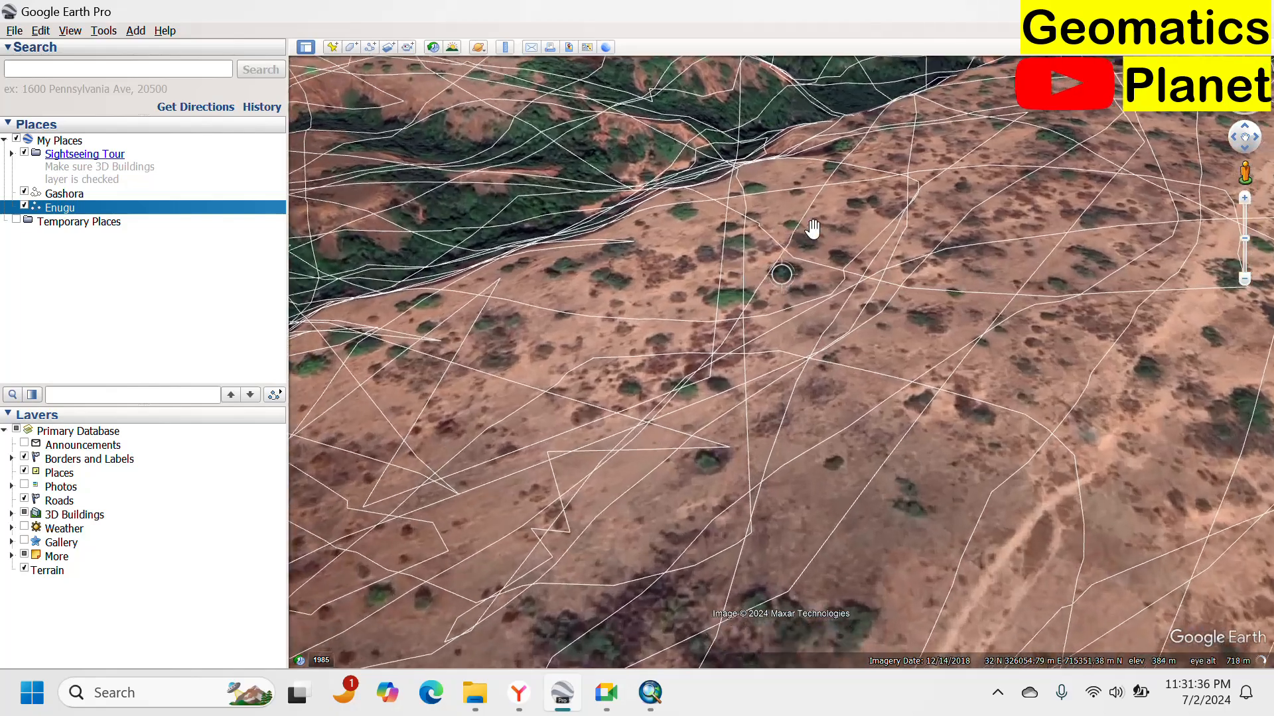
scroll(875, 261, "up", 5)
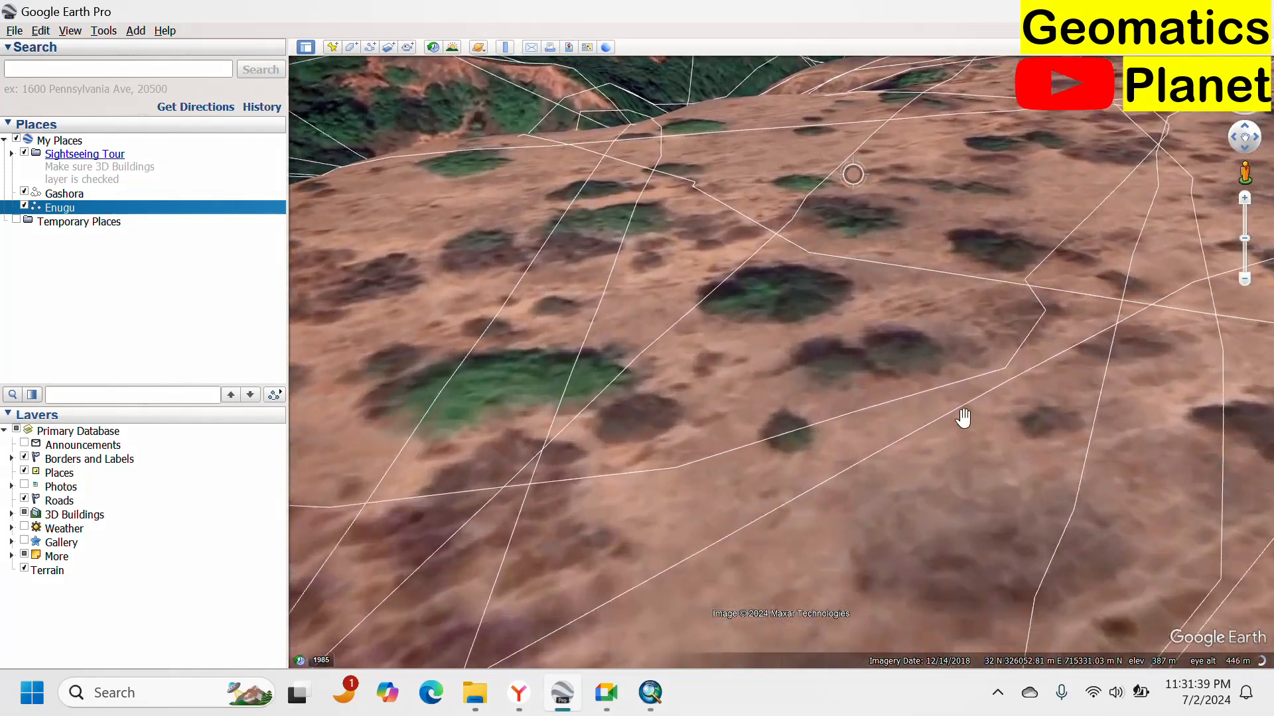
mouse_move(853, 273)
left_mouse_down()
mouse_move(1007, 240)
mouse_move(944, 352)
mouse_move(910, 350)
mouse_move(940, 333)
mouse_move(926, 315)
left_mouse_up()
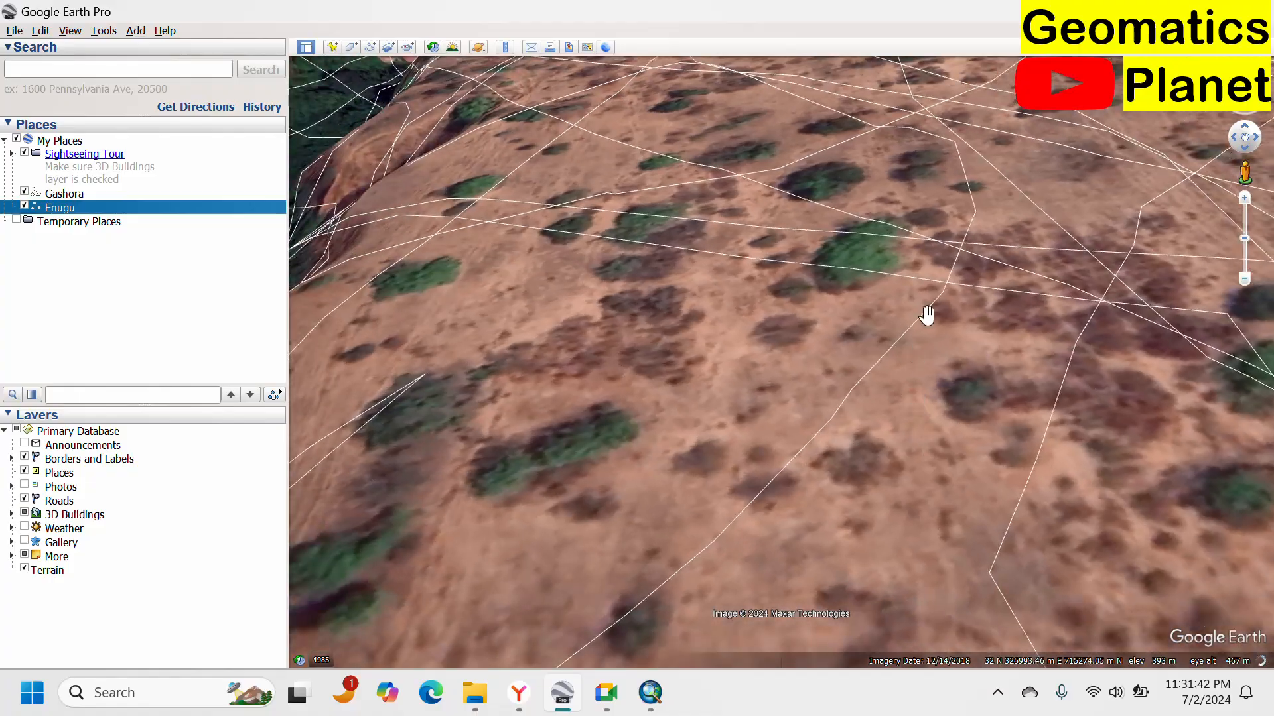
scroll(968, 292, "down", 5)
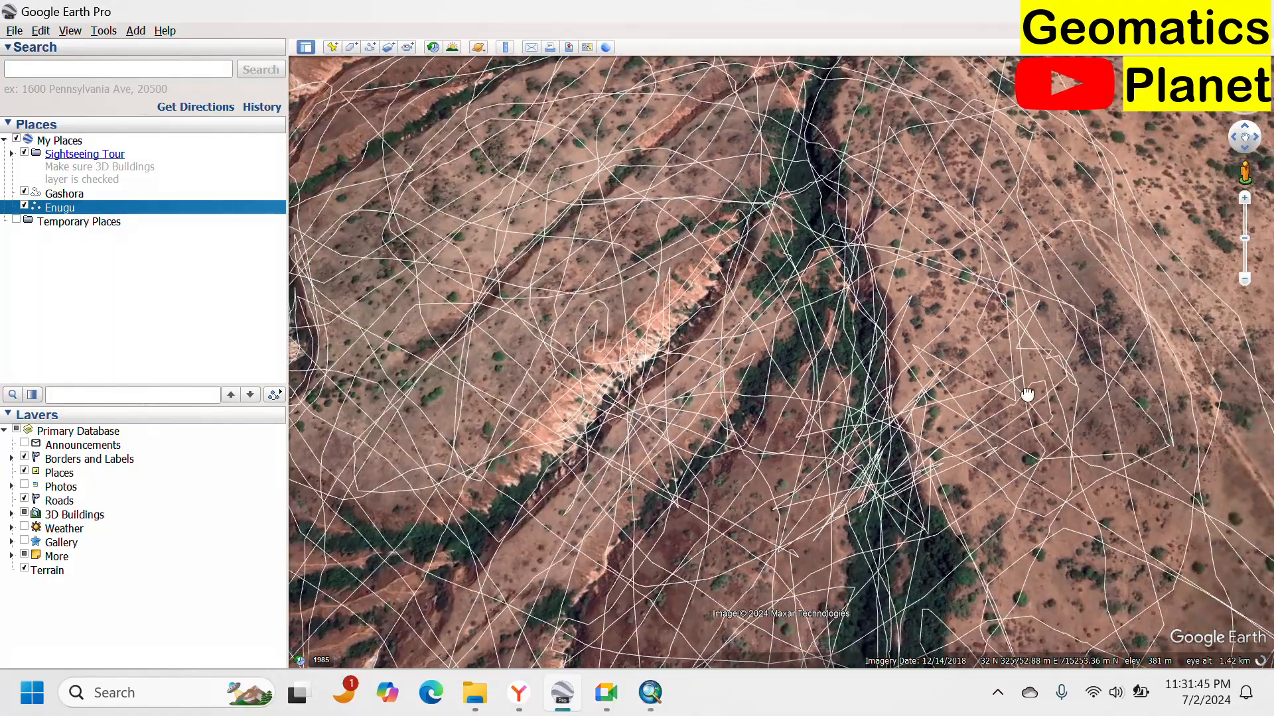
left_click_drag(1027, 395, 1128, 345)
scroll(499, 390, "up", 4)
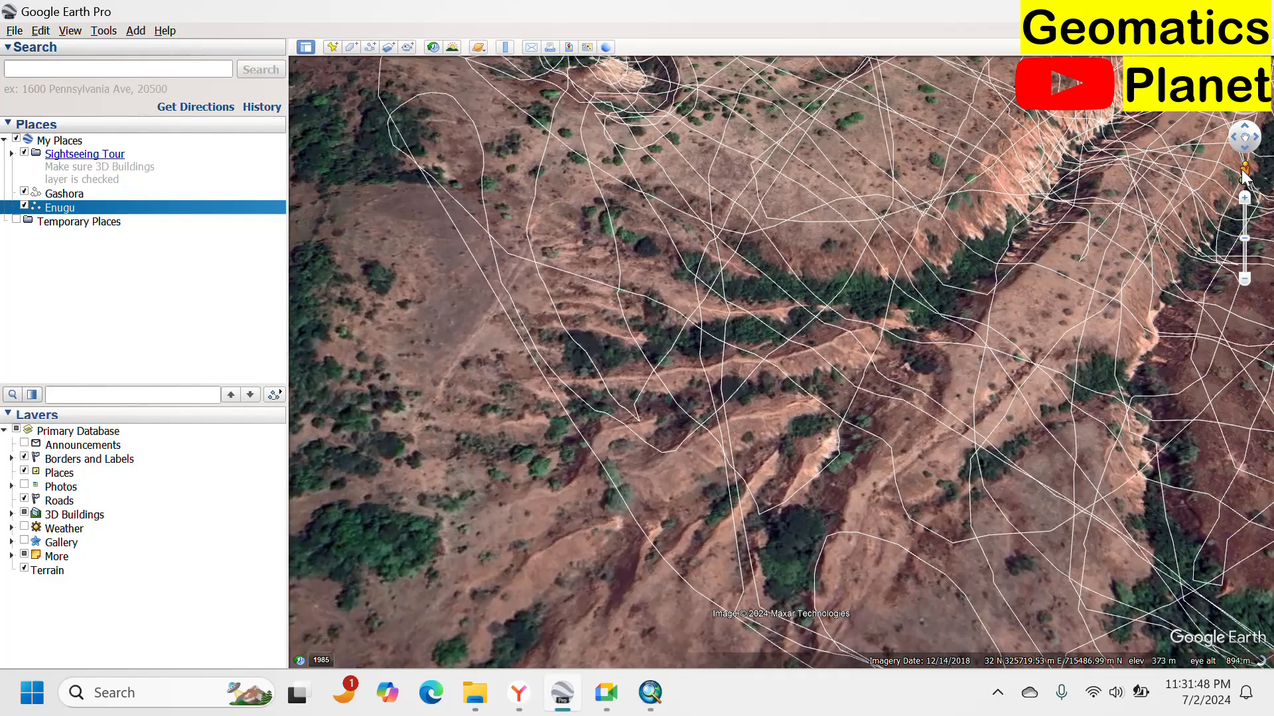
scroll(694, 365, "up", 4)
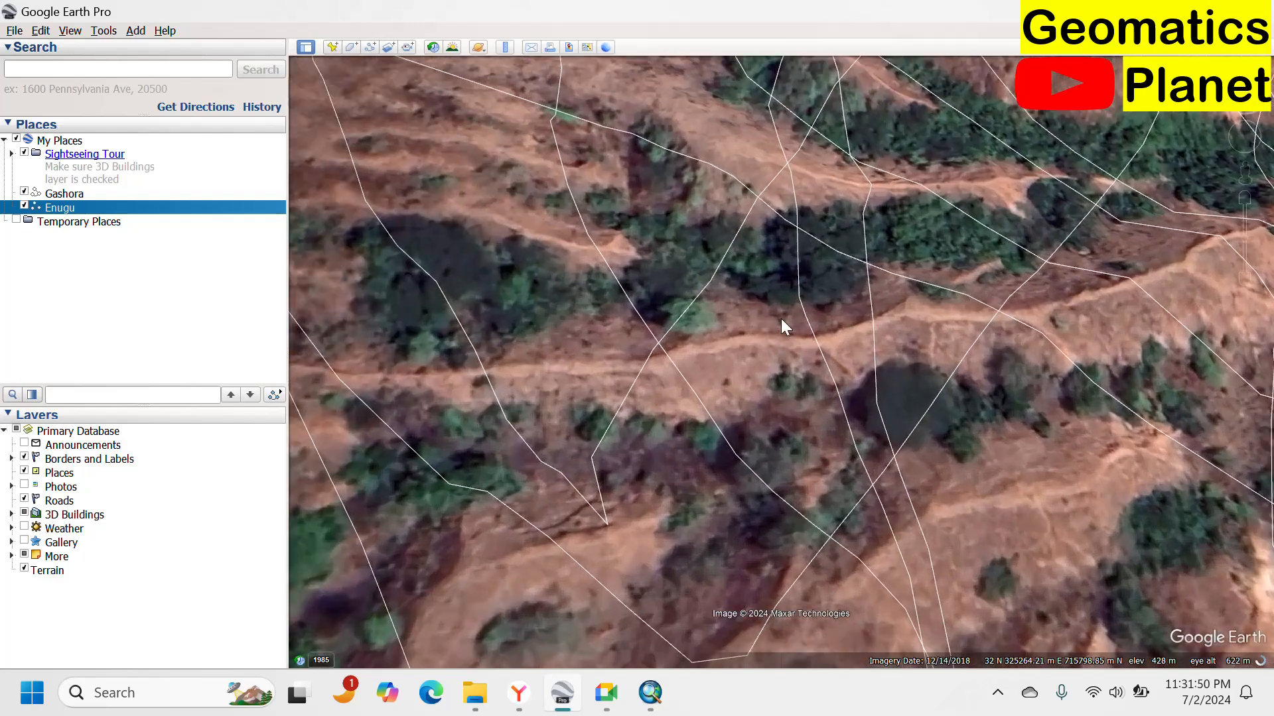
Examine the hillside terrain and path profiles from a low, ground-level viewpoint.
scroll(813, 303, "up", 3)
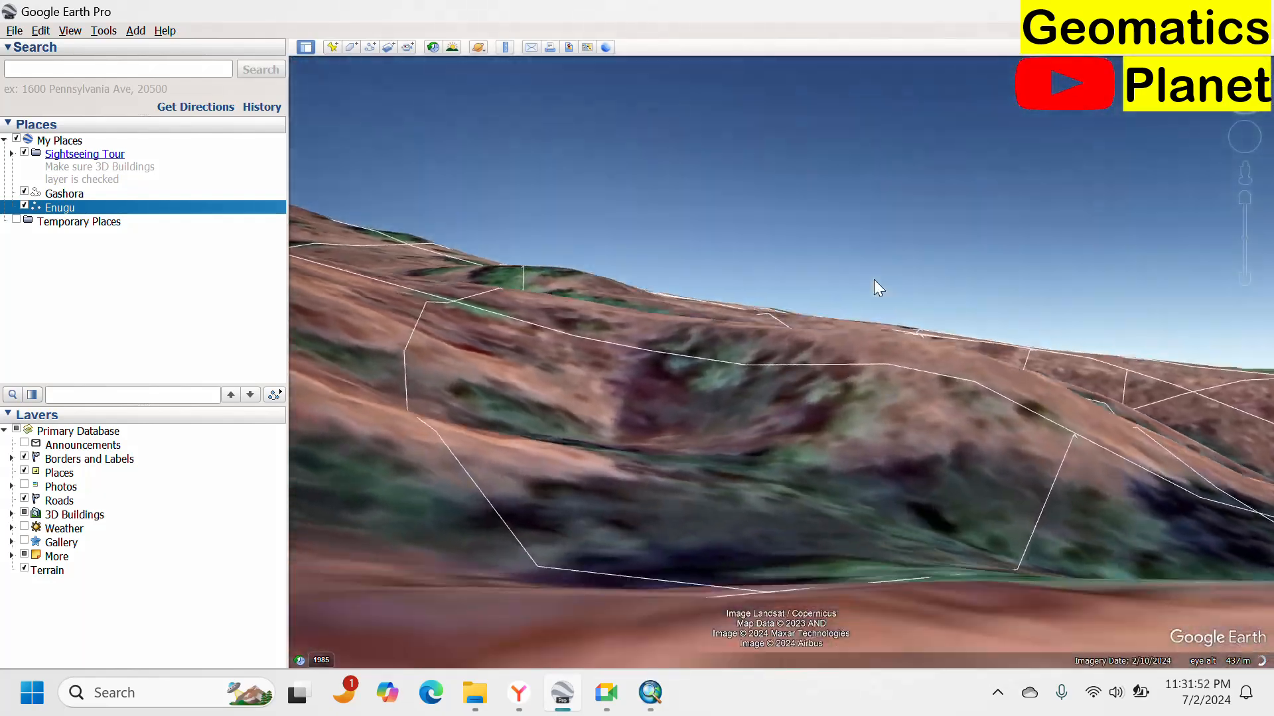
scroll(874, 278, "down", 2)
scroll(862, 292, "down", 4)
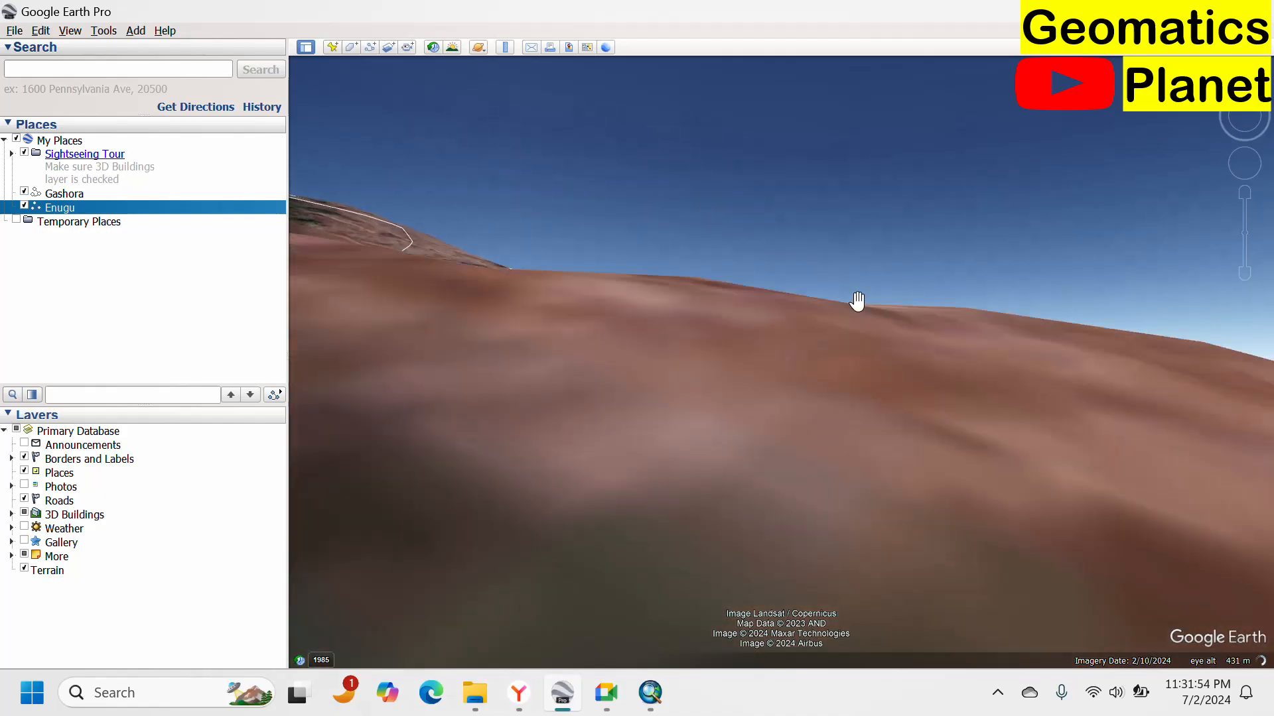
scroll(863, 294, "down", 4)
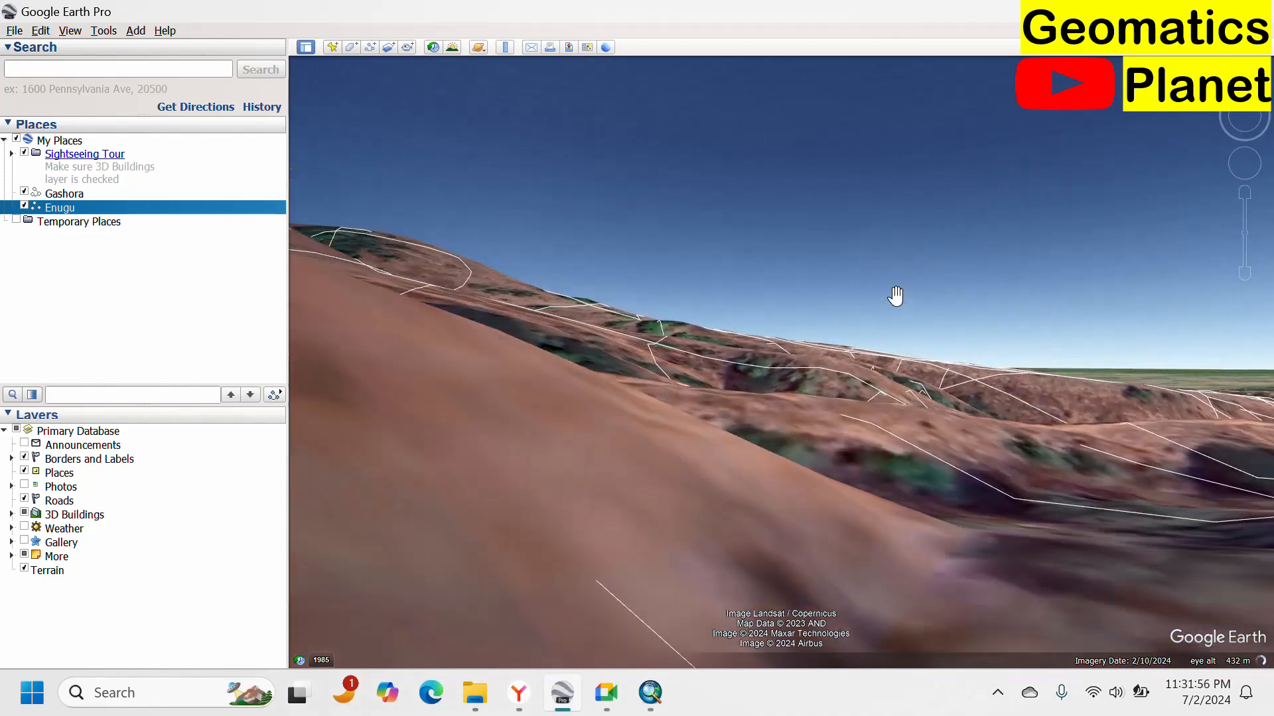
scroll(828, 322, "up", 3)
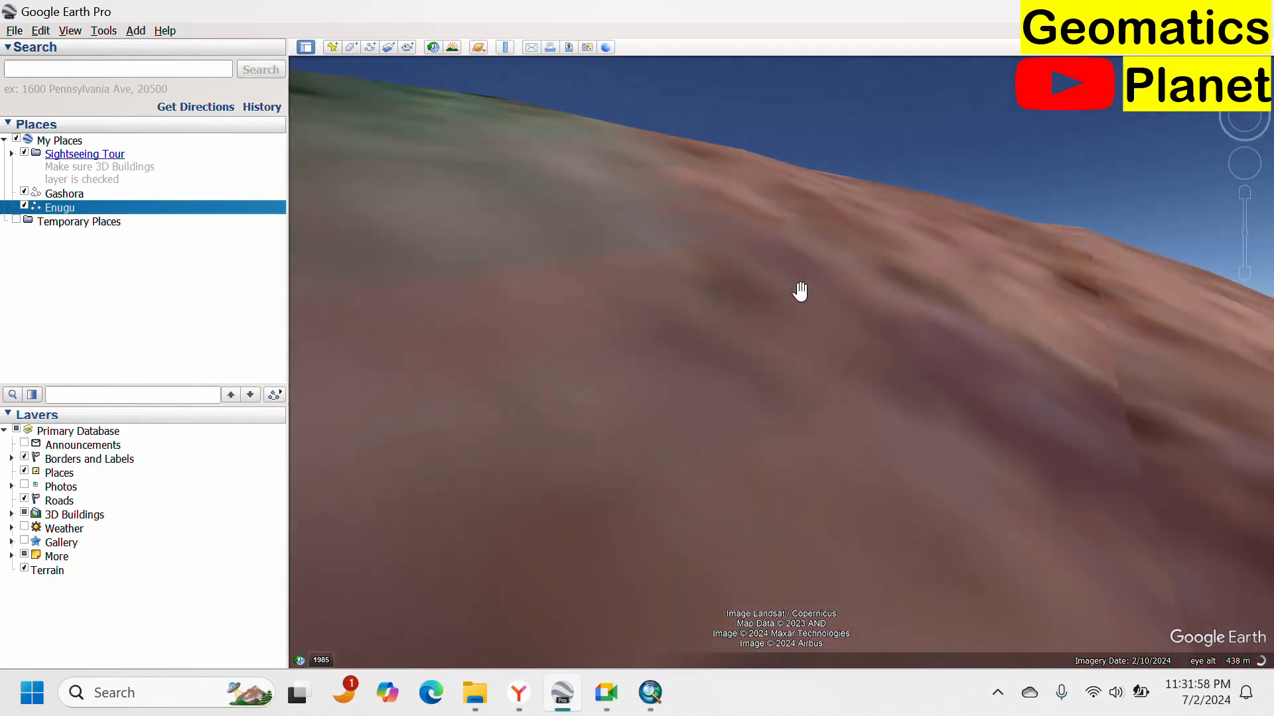
scroll(788, 290, "down", 4)
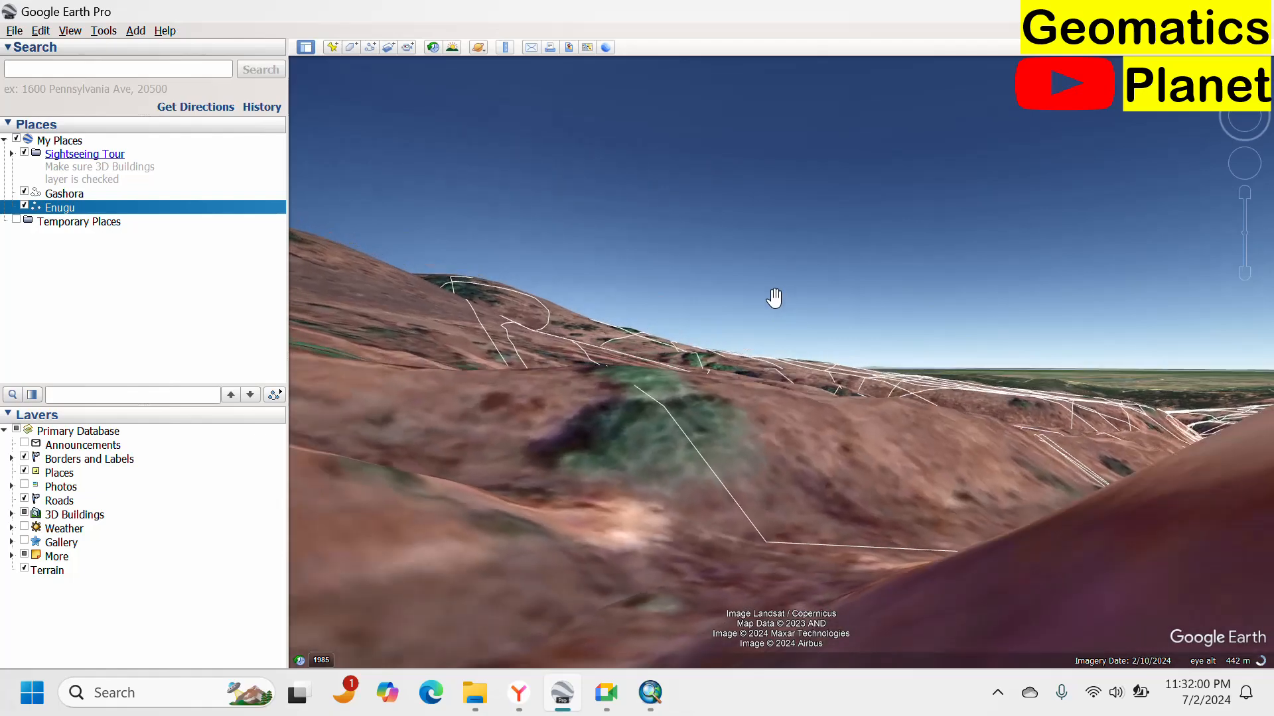
scroll(766, 319, "down", 3)
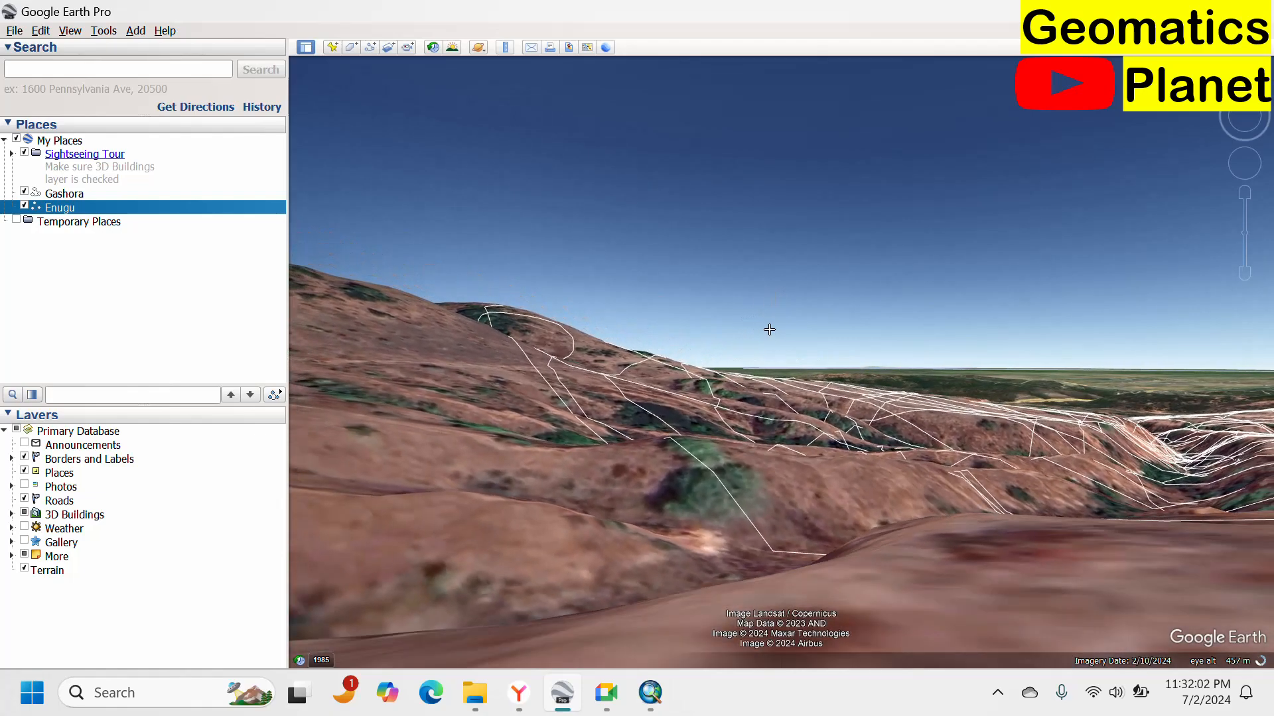
left_click_drag(590, 331, 1260, 256)
left_click_drag(566, 290, 860, 261)
Return to ArcMap and expand the Surface toolset in Spatial Analyst Tools.
left_click(650, 704)
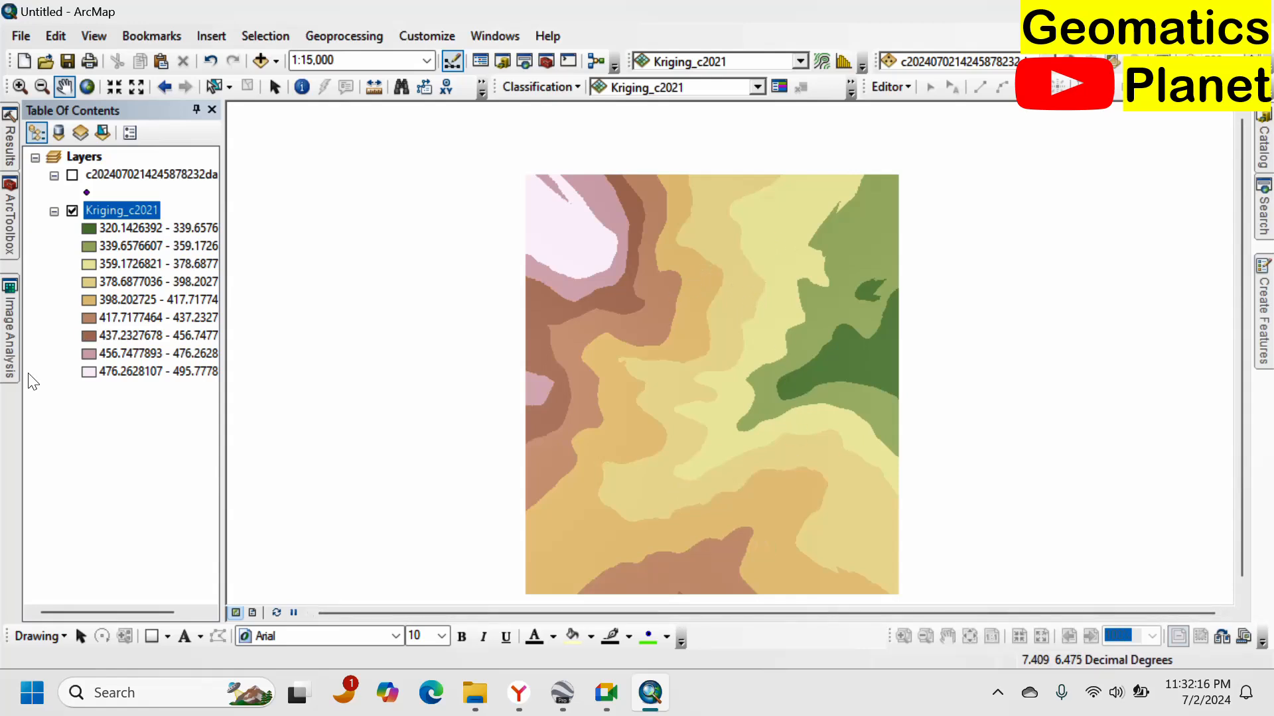
left_click(7, 239)
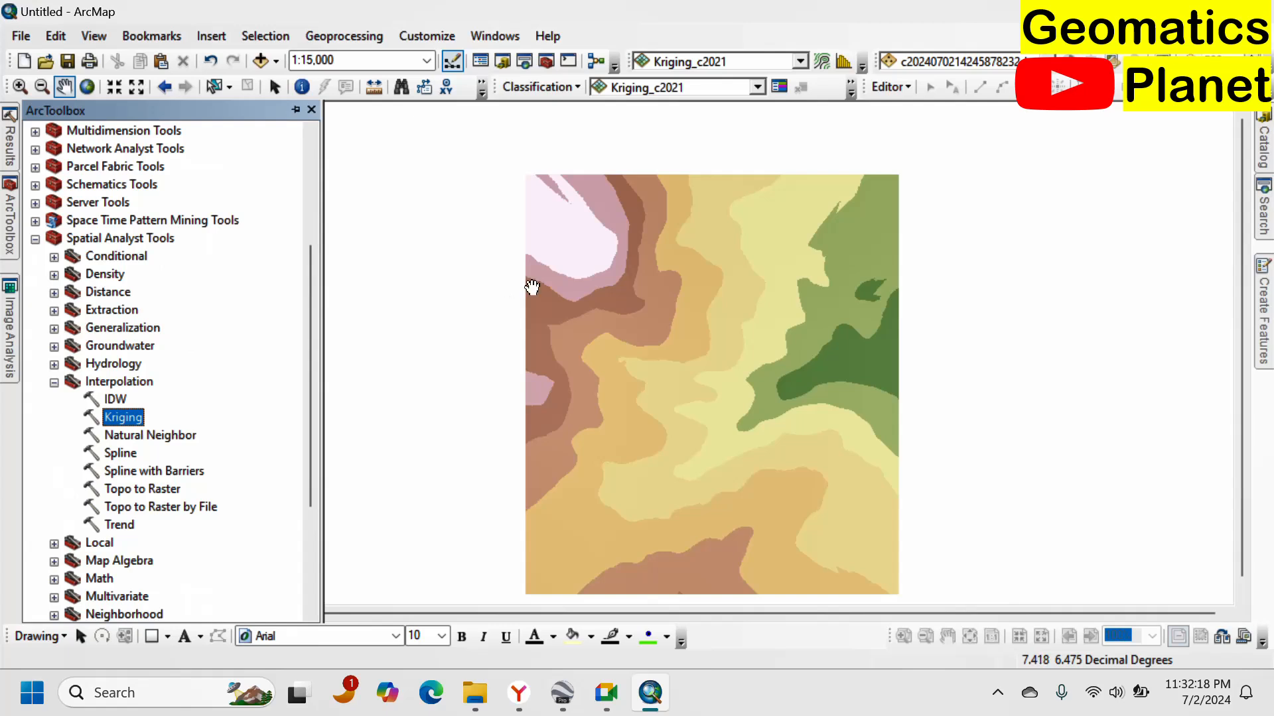
left_click(53, 383)
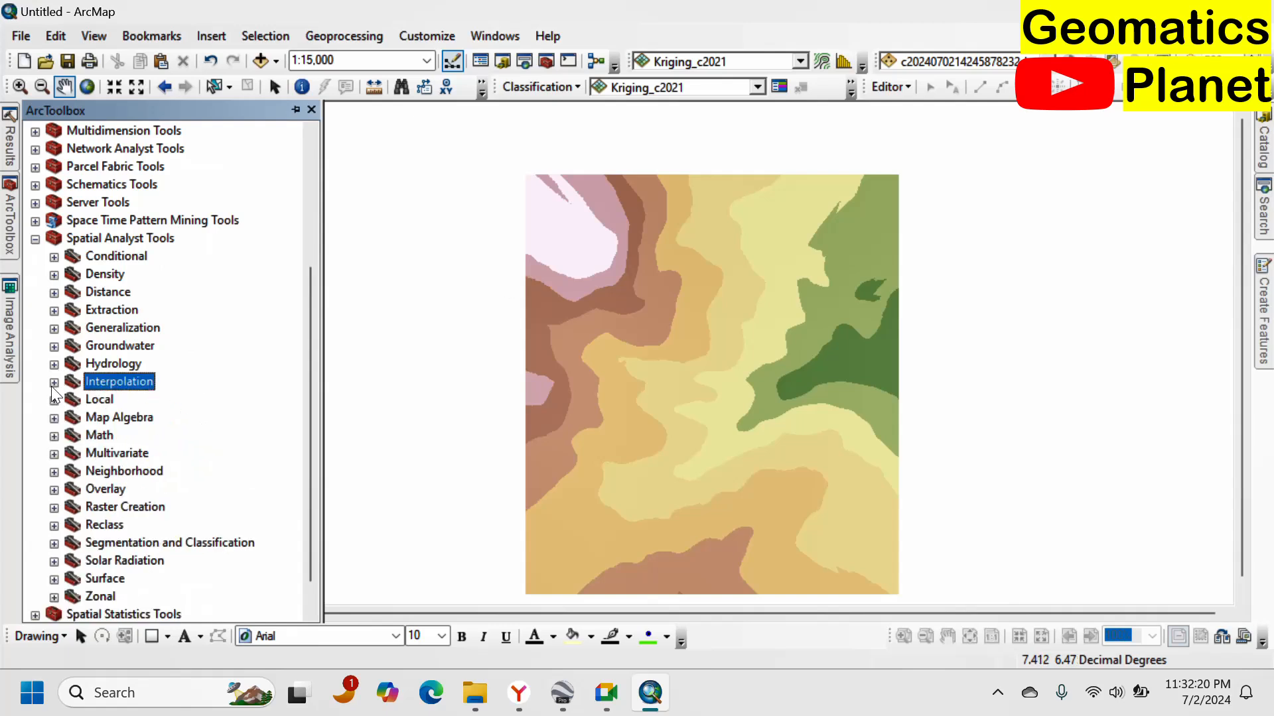
left_click(54, 579)
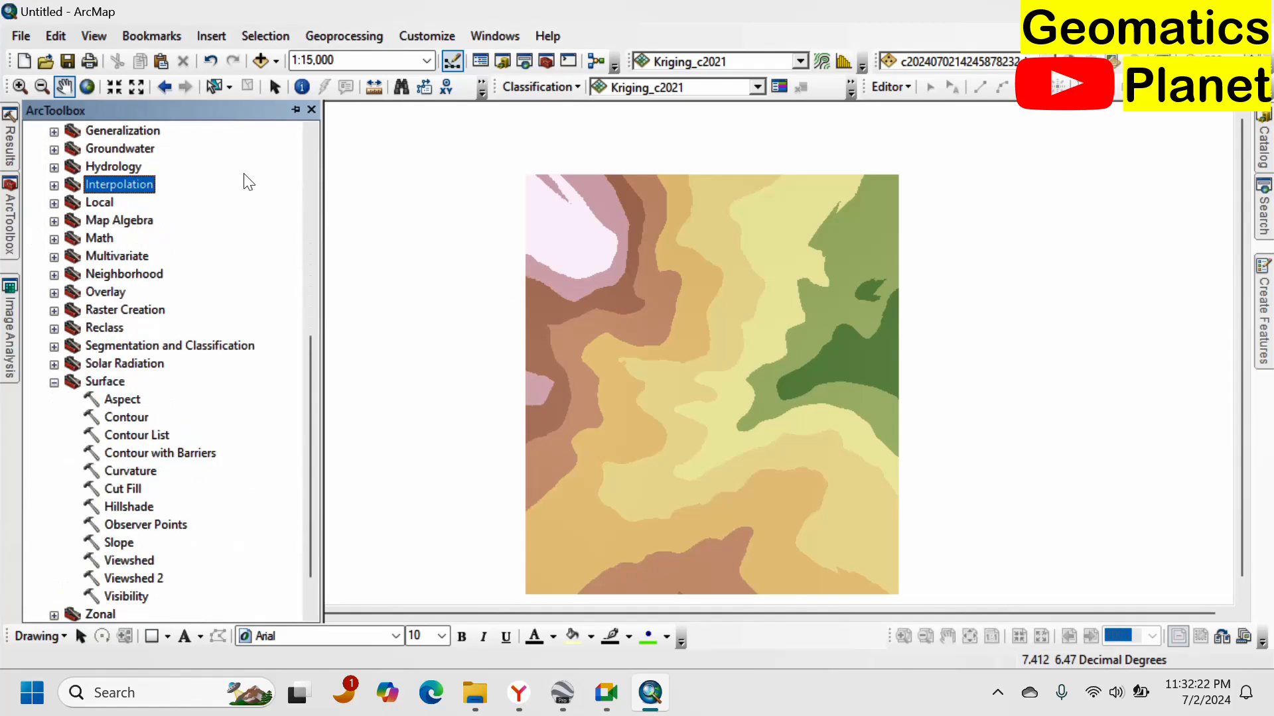
Run the Contour tool on the Kriging_c2021 raster with a contour interval of 2.
double_click(124, 417)
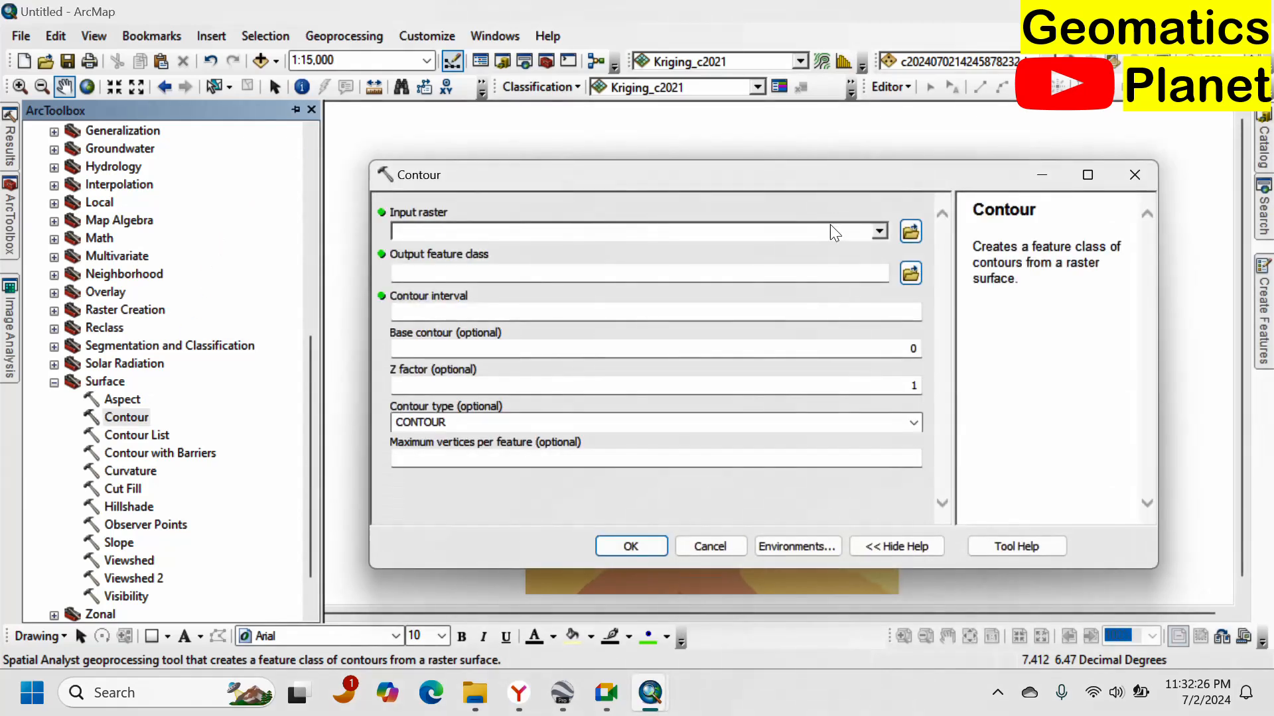
left_click(878, 229)
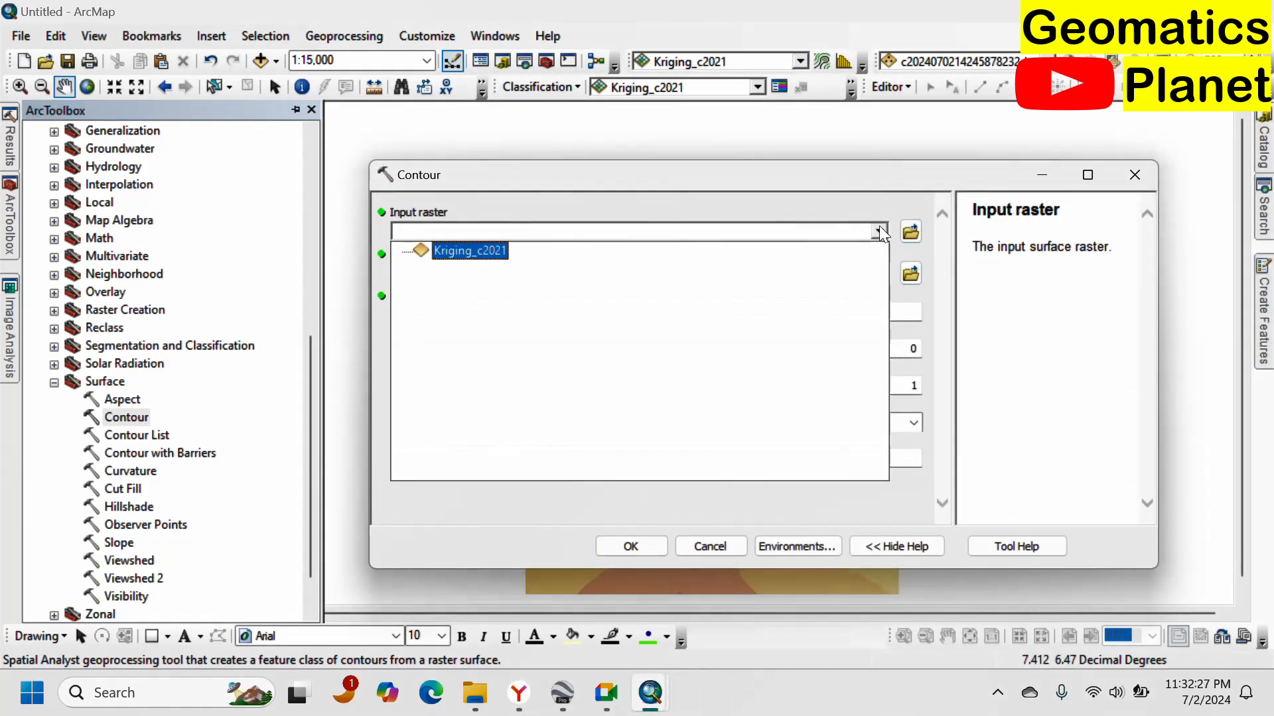
left_click(468, 251)
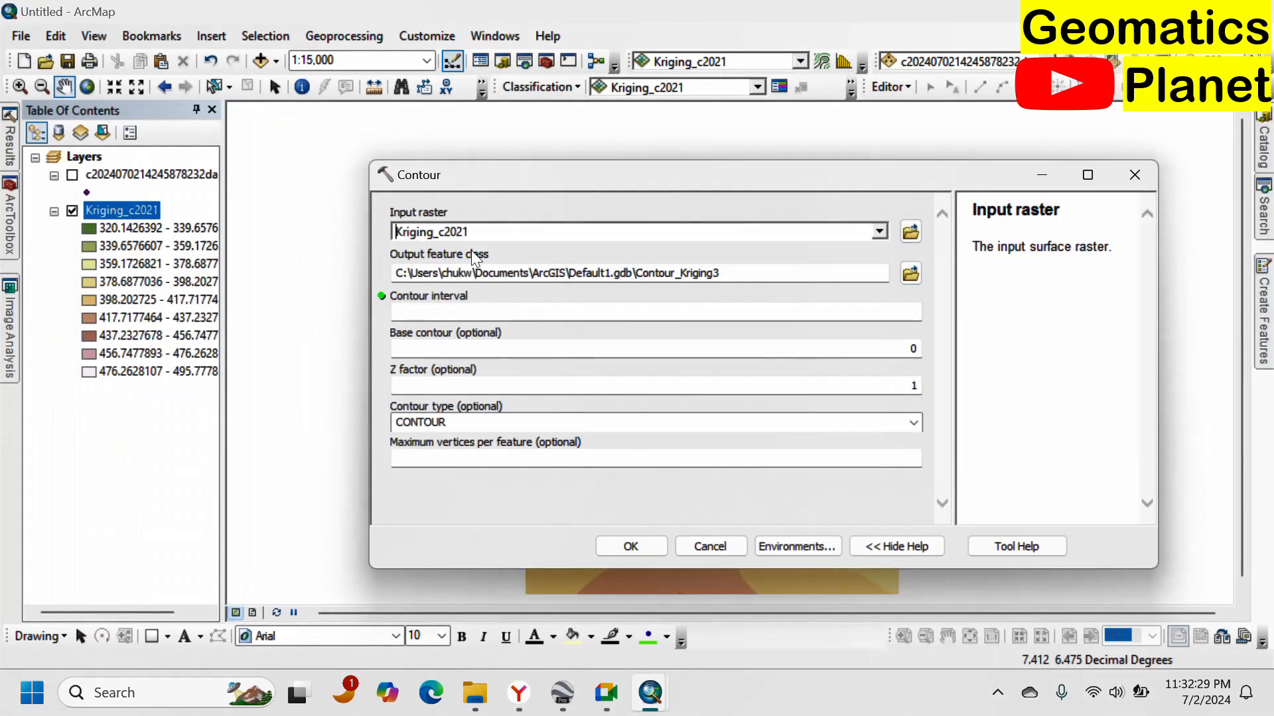
left_click(835, 309)
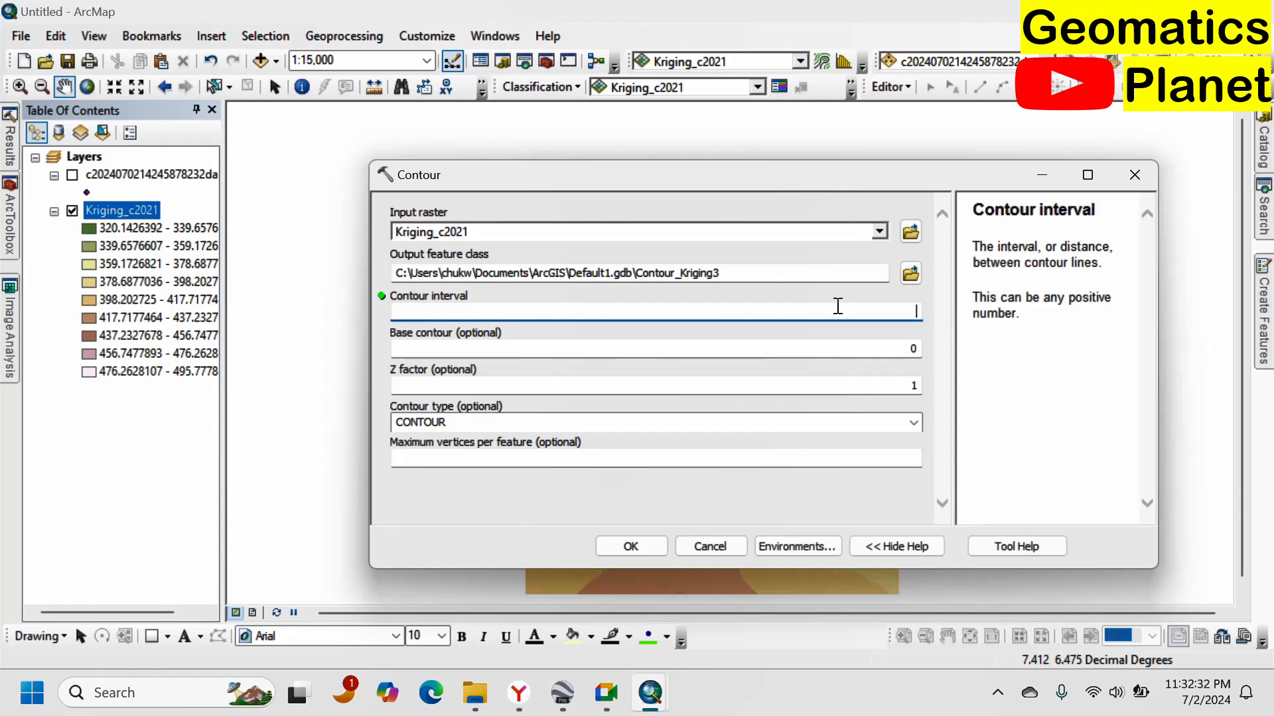
type("2")
left_click(645, 550)
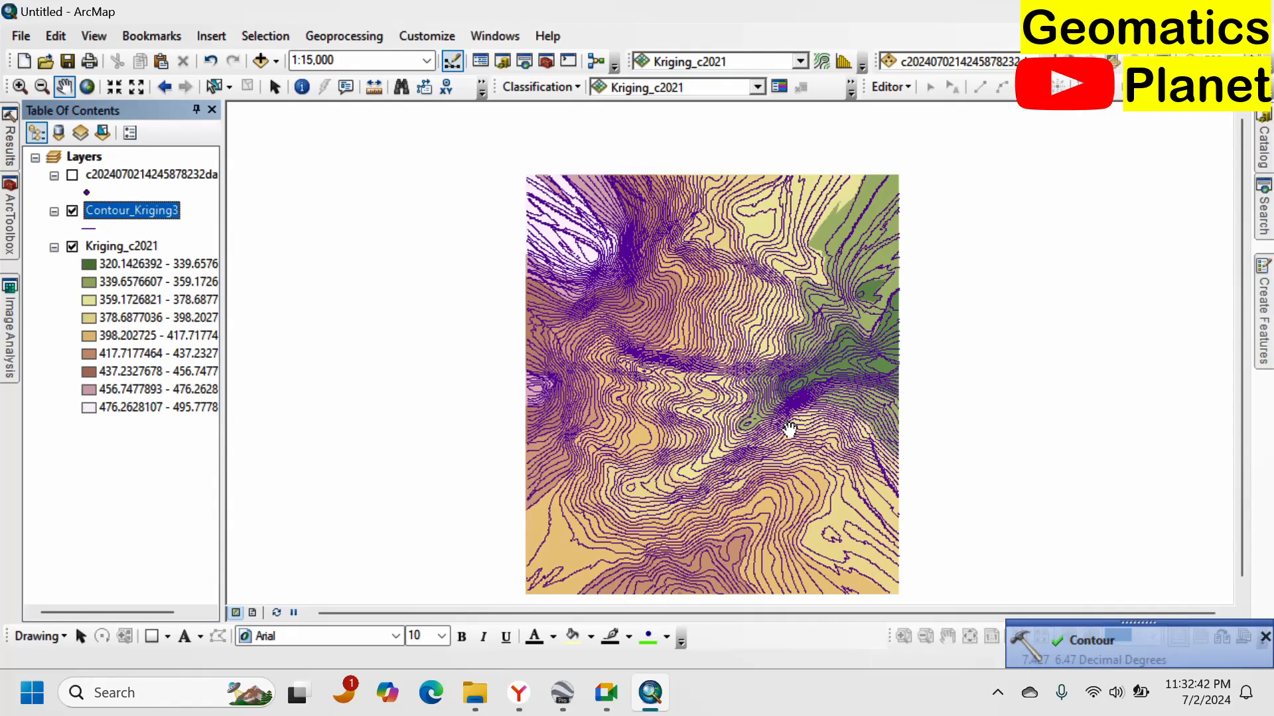
Examine the new contour lines over the Kriging surface at several zoom levels.
scroll(762, 459, "up", 1)
scroll(762, 459, "up", 4)
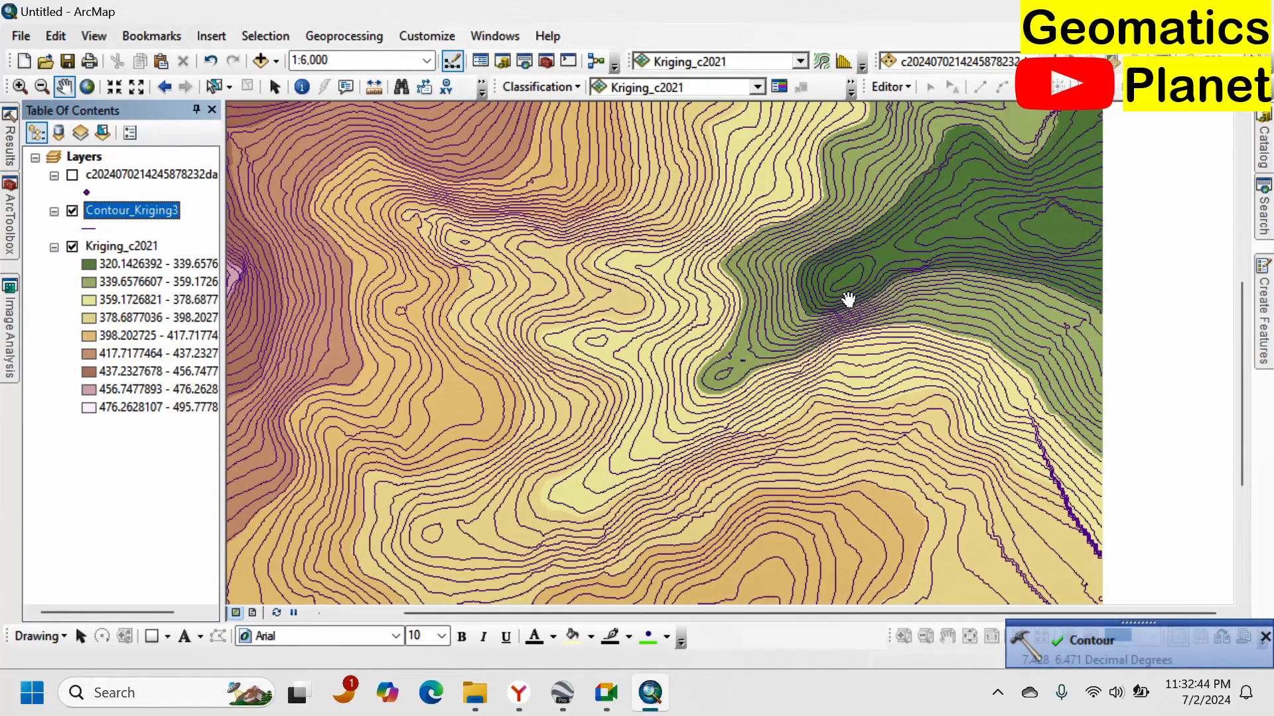
scroll(837, 282, "down", 5)
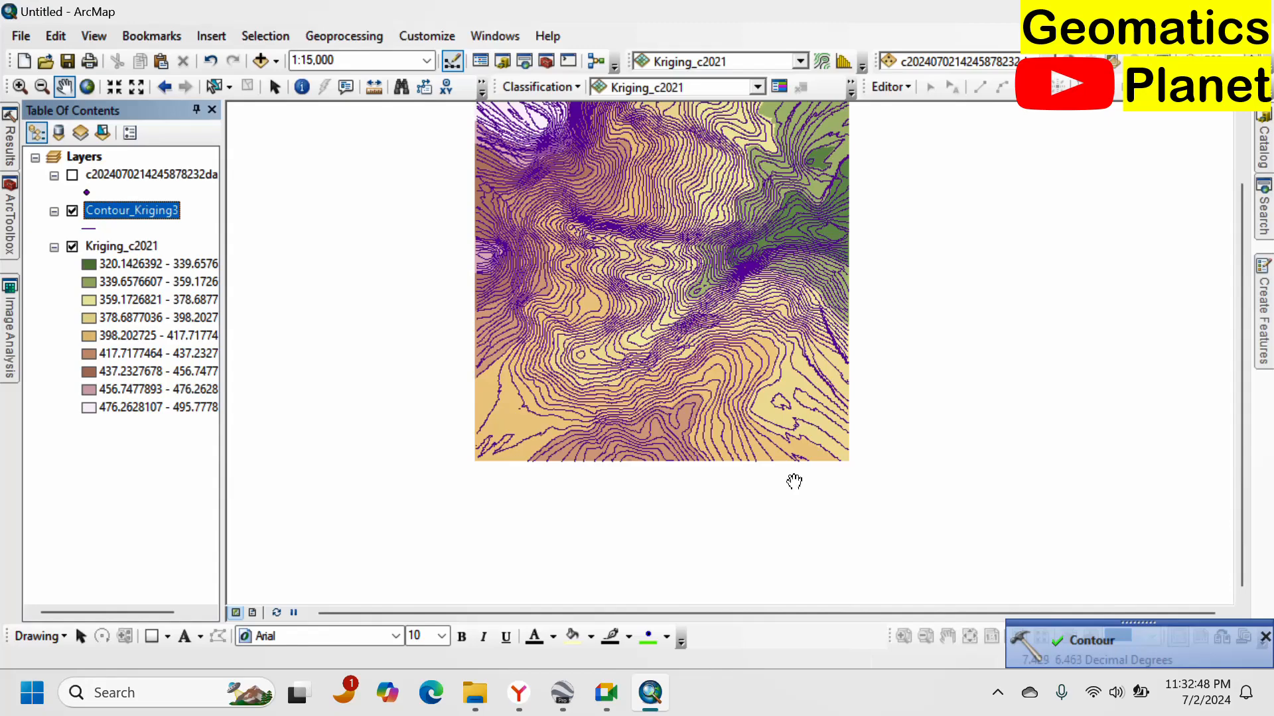
scroll(571, 156, "down", 2)
scroll(557, 151, "up", 2)
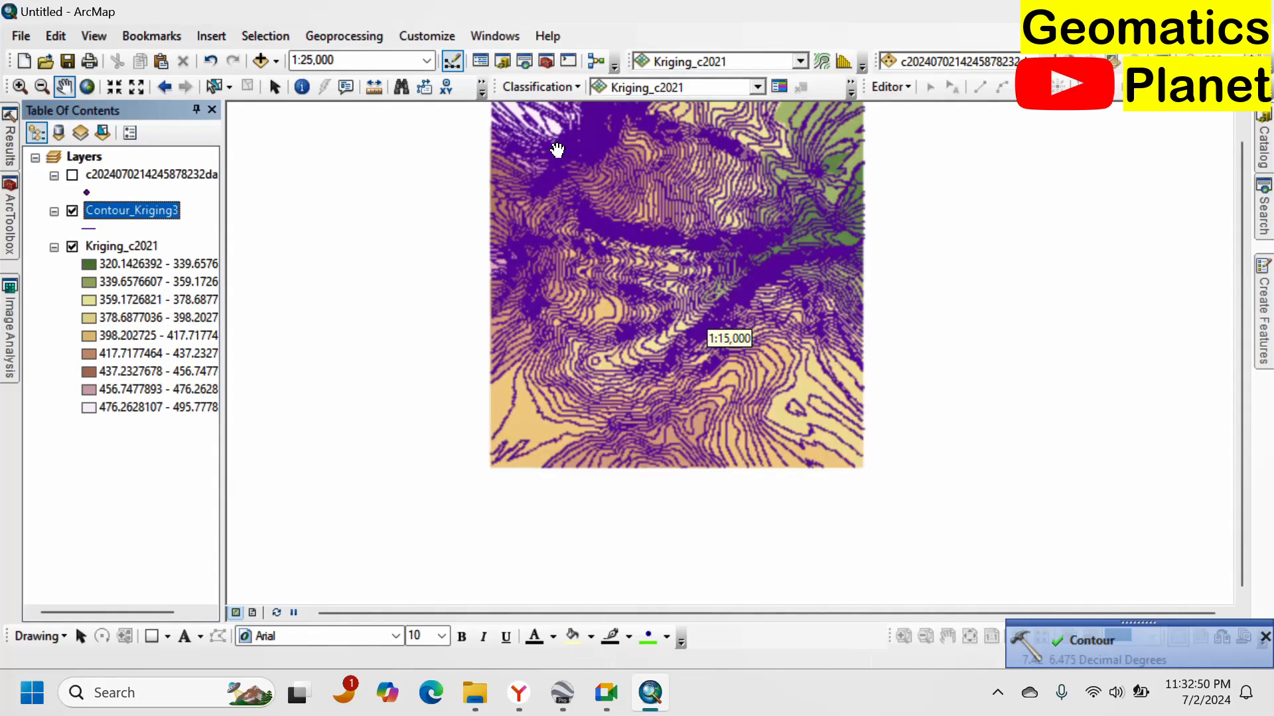
scroll(557, 150, "up", 2)
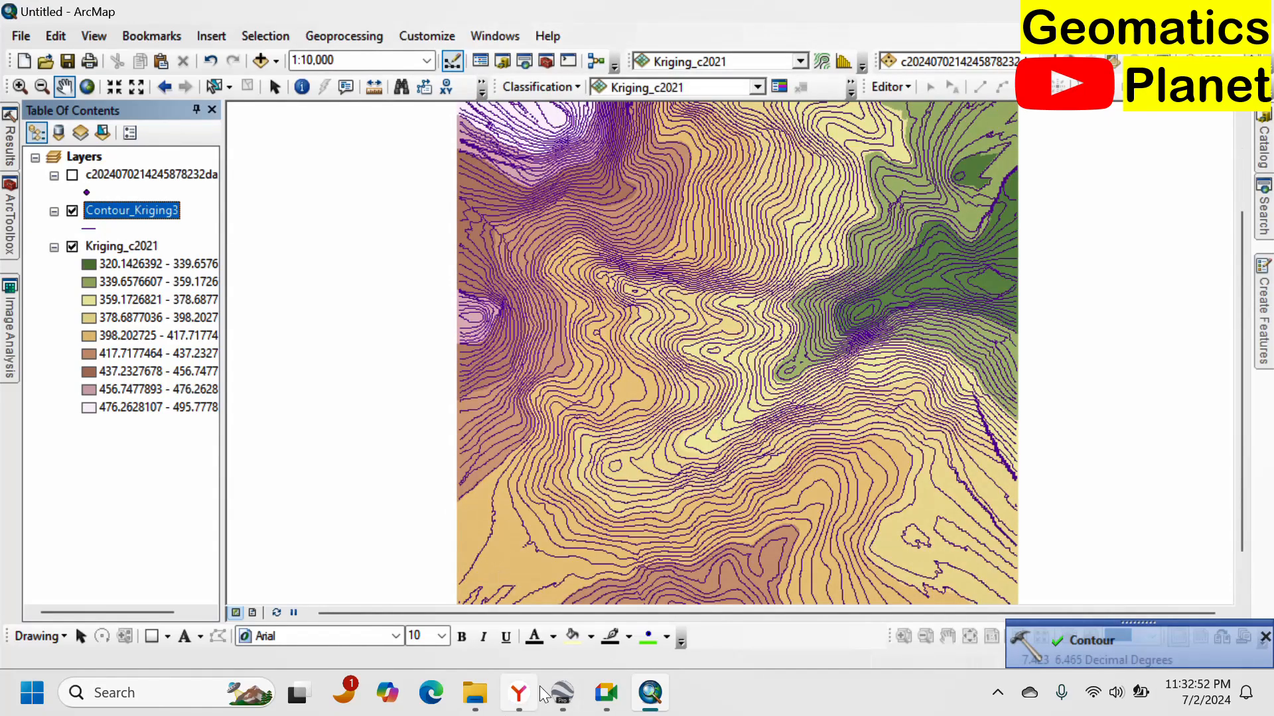
Switch to Google Earth and inspect the gully terrain from above, hiding the Enugu paths layer.
left_click(562, 690)
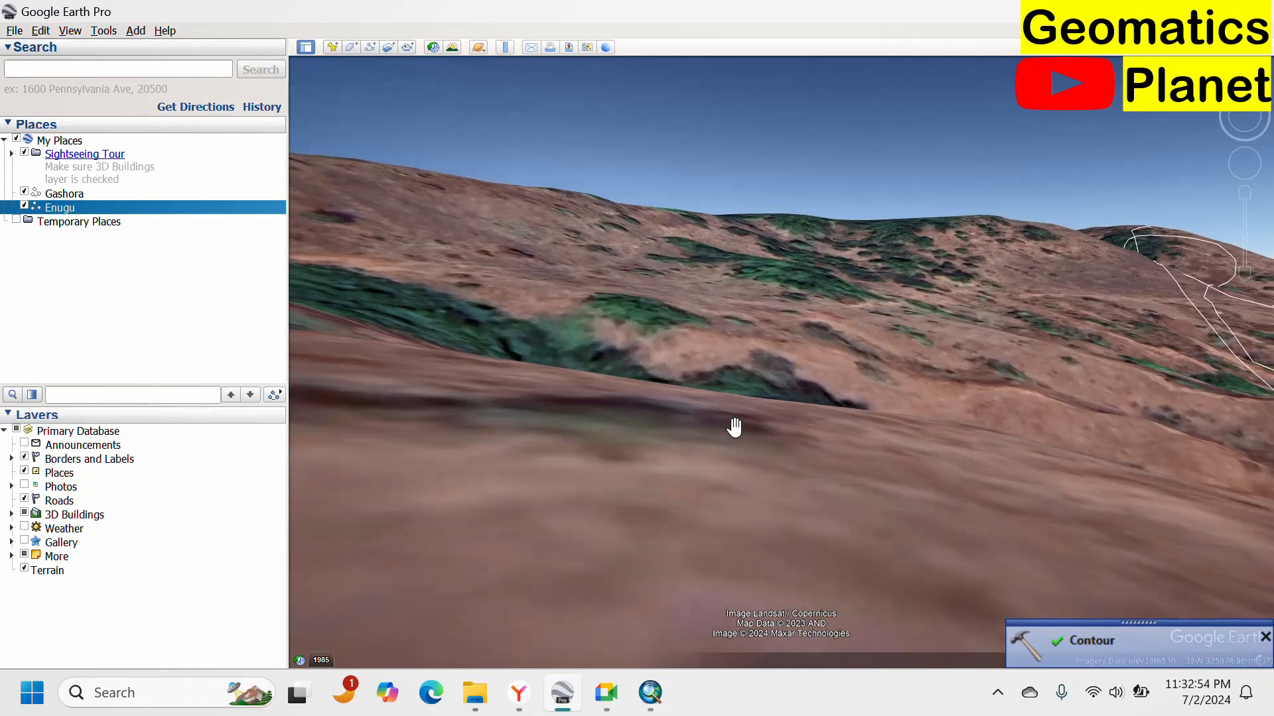
left_click_drag(734, 426, 747, 404)
scroll(756, 389, "down", 2)
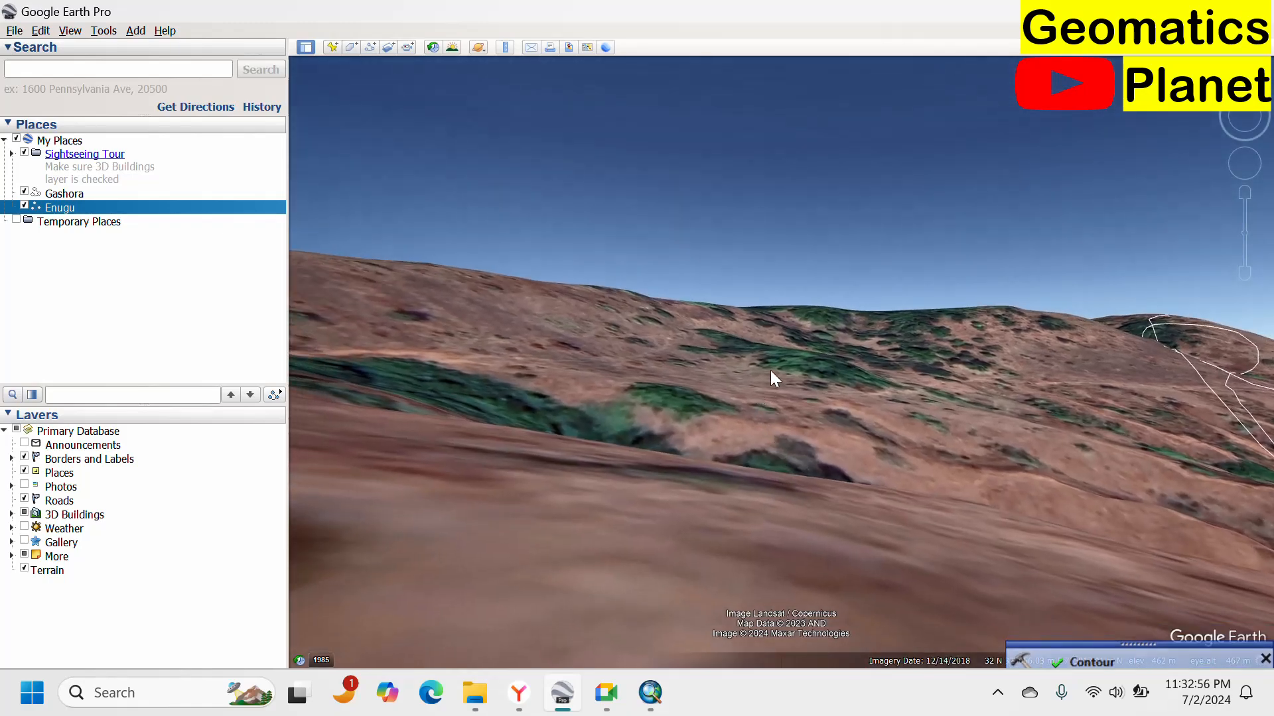
left_click(1244, 102)
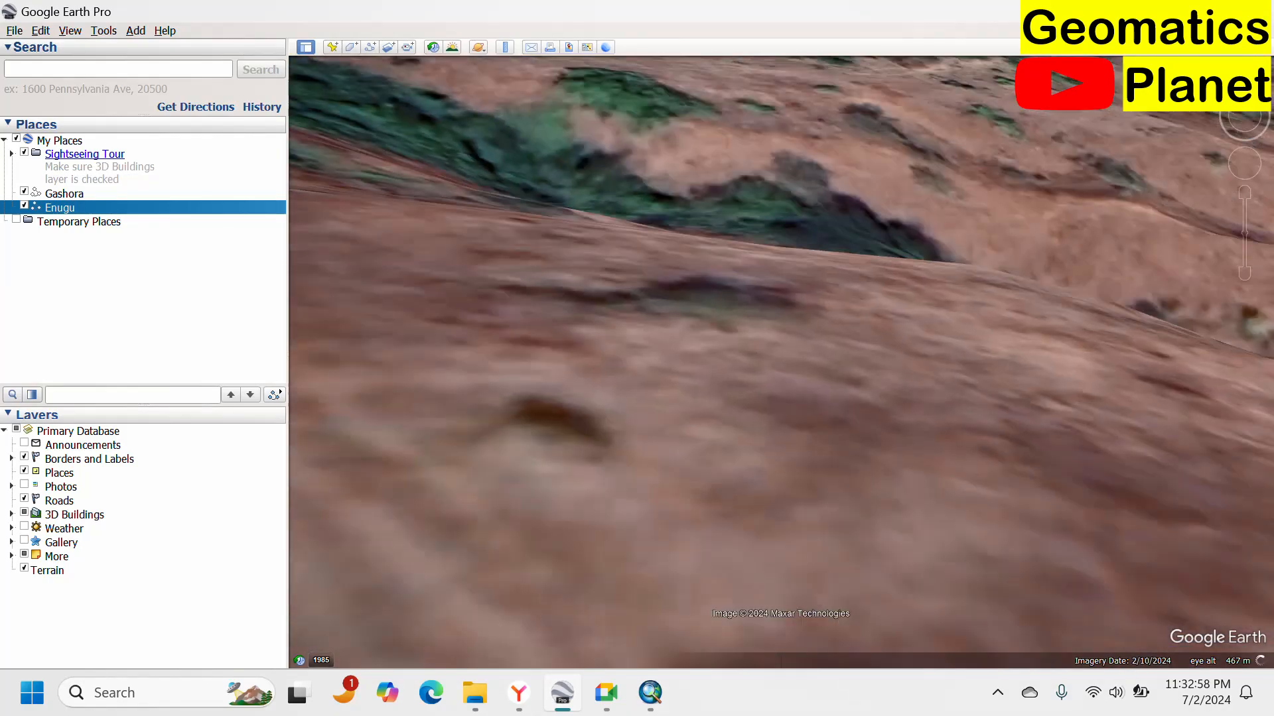
scroll(824, 255, "down", 3)
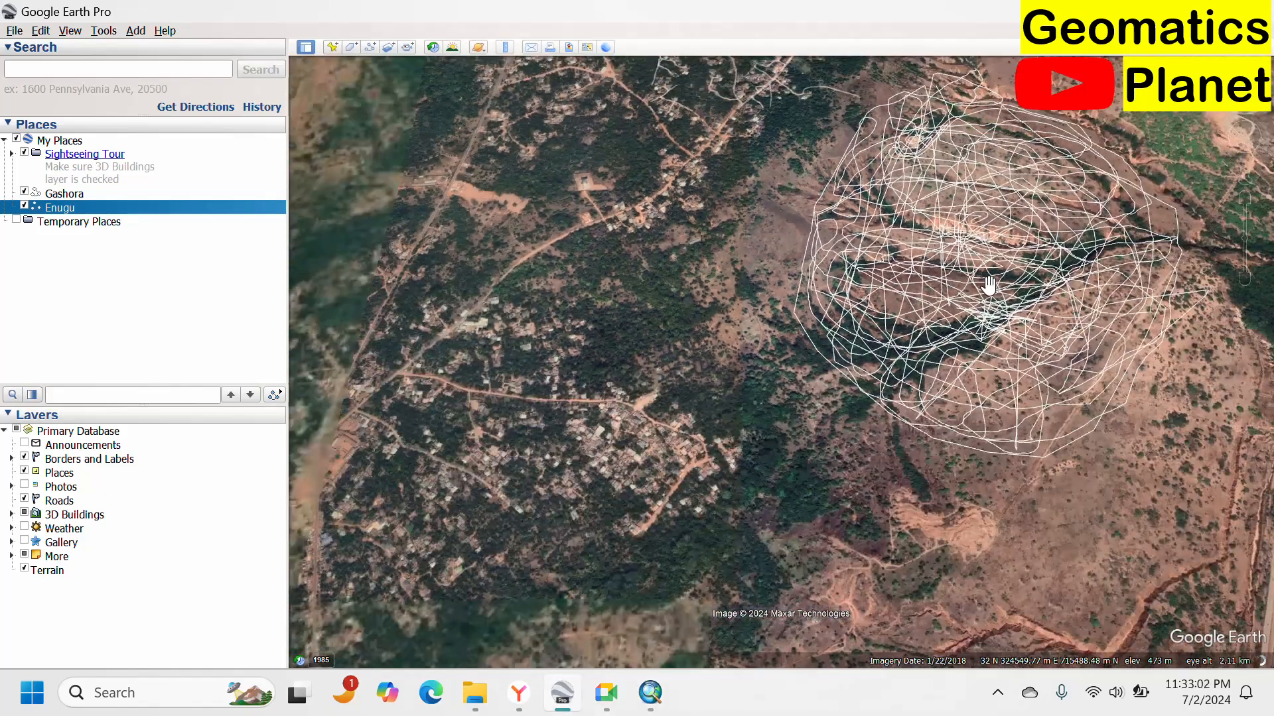
left_click_drag(889, 339, 818, 361)
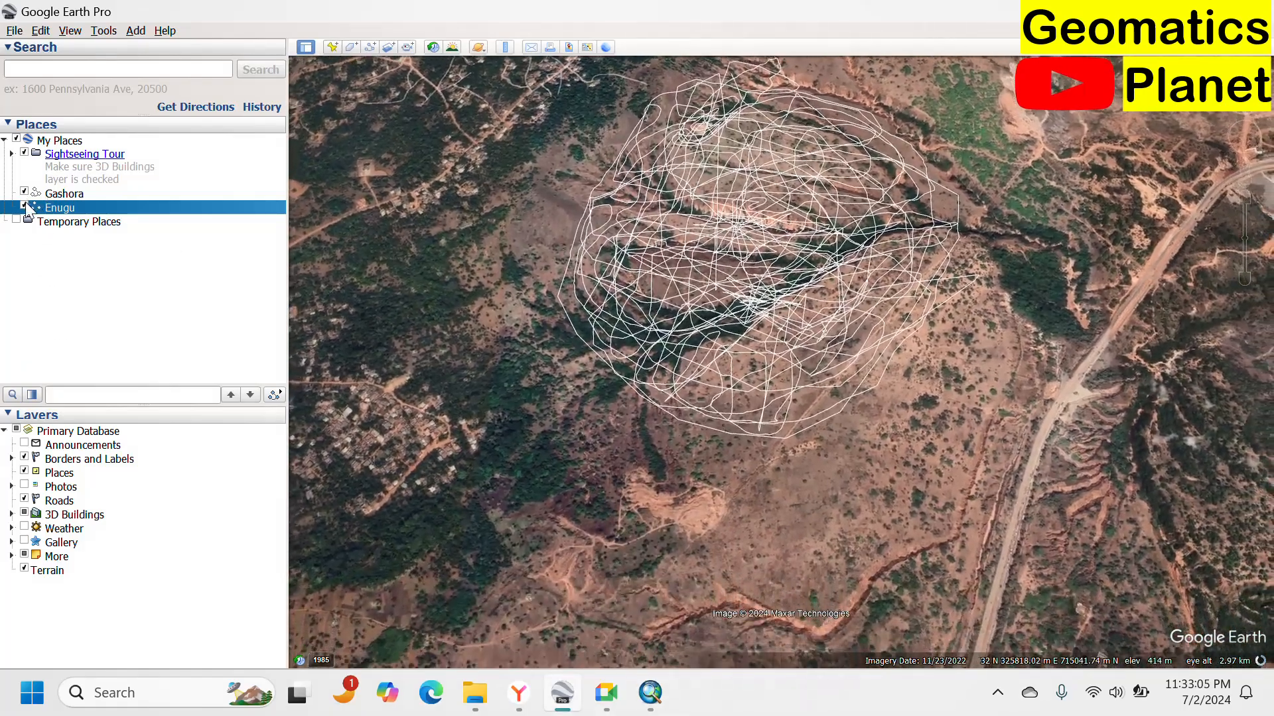
left_click(24, 206)
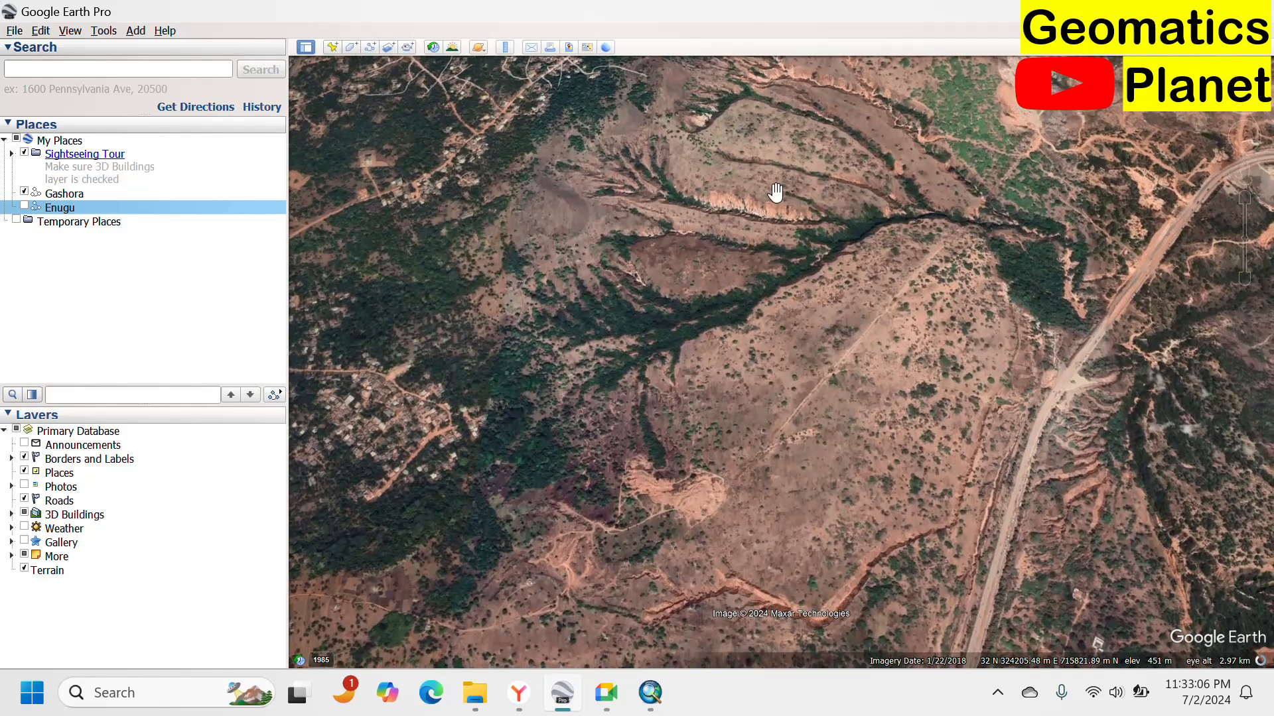
left_click_drag(776, 196, 711, 307)
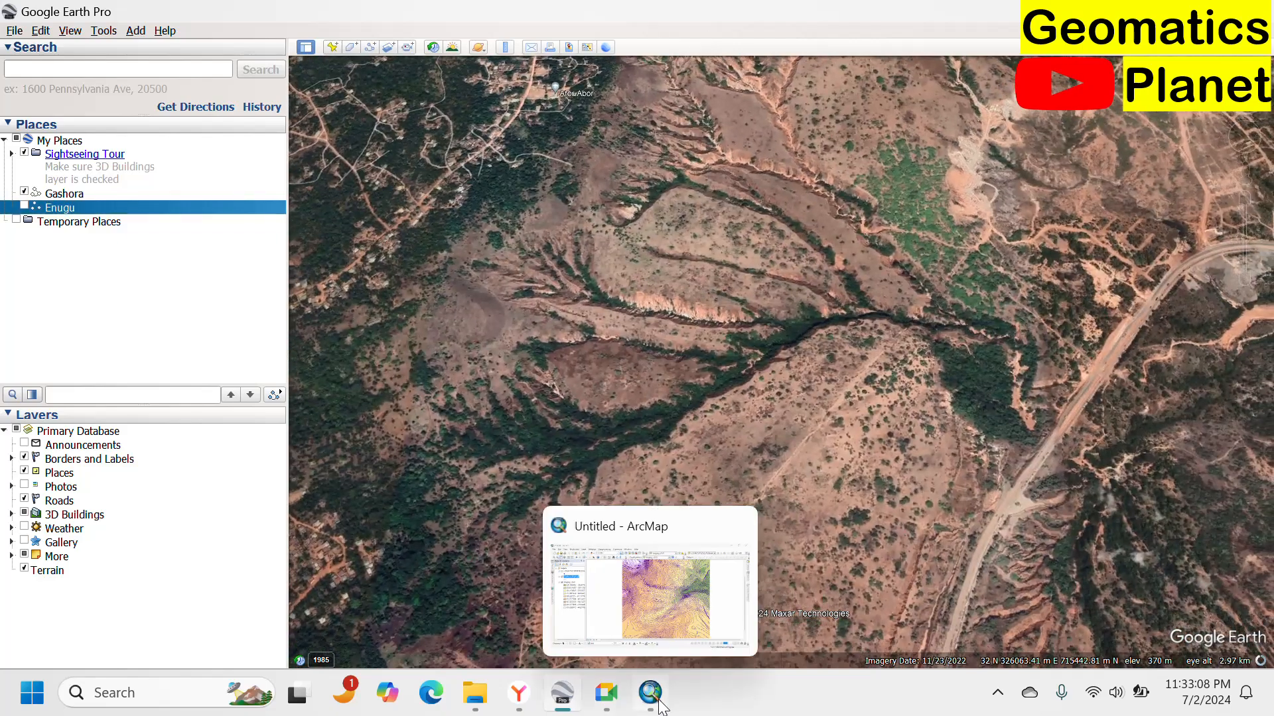
Return to ArcMap, open Export Data for the contour layer and browse to the Sterling Training Elevation folder.
left_click(650, 694)
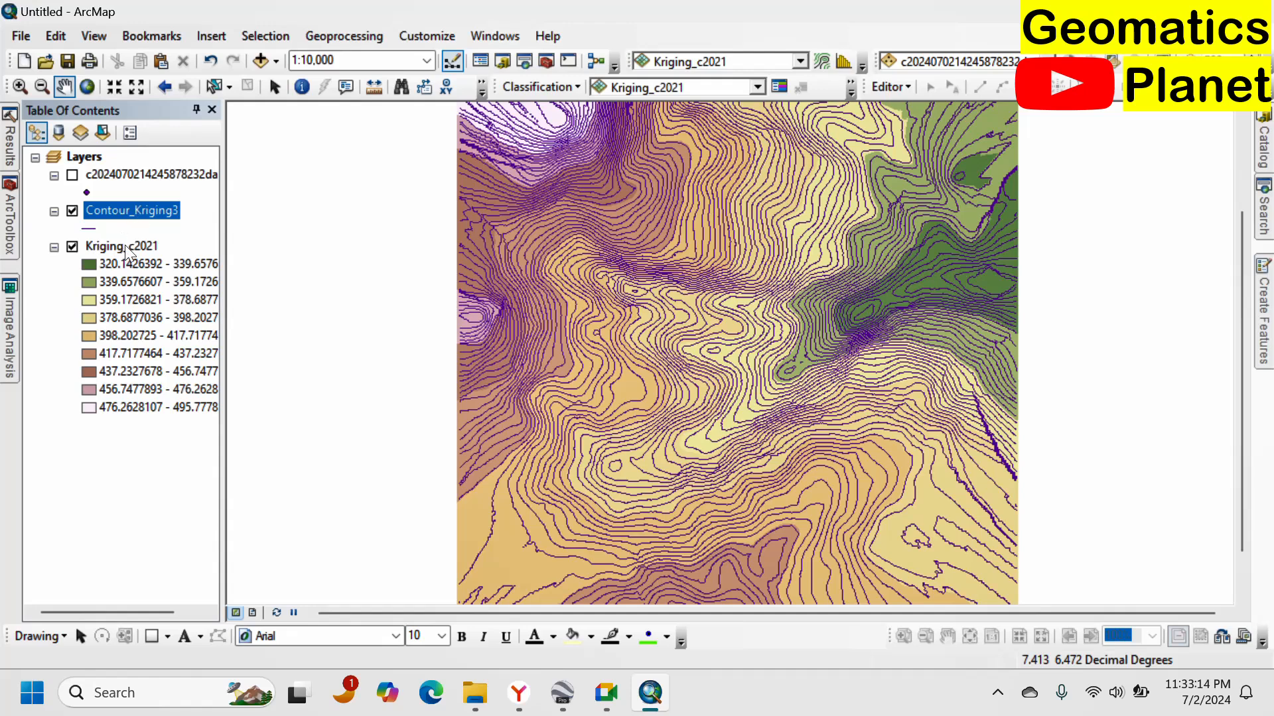
right_click(133, 211)
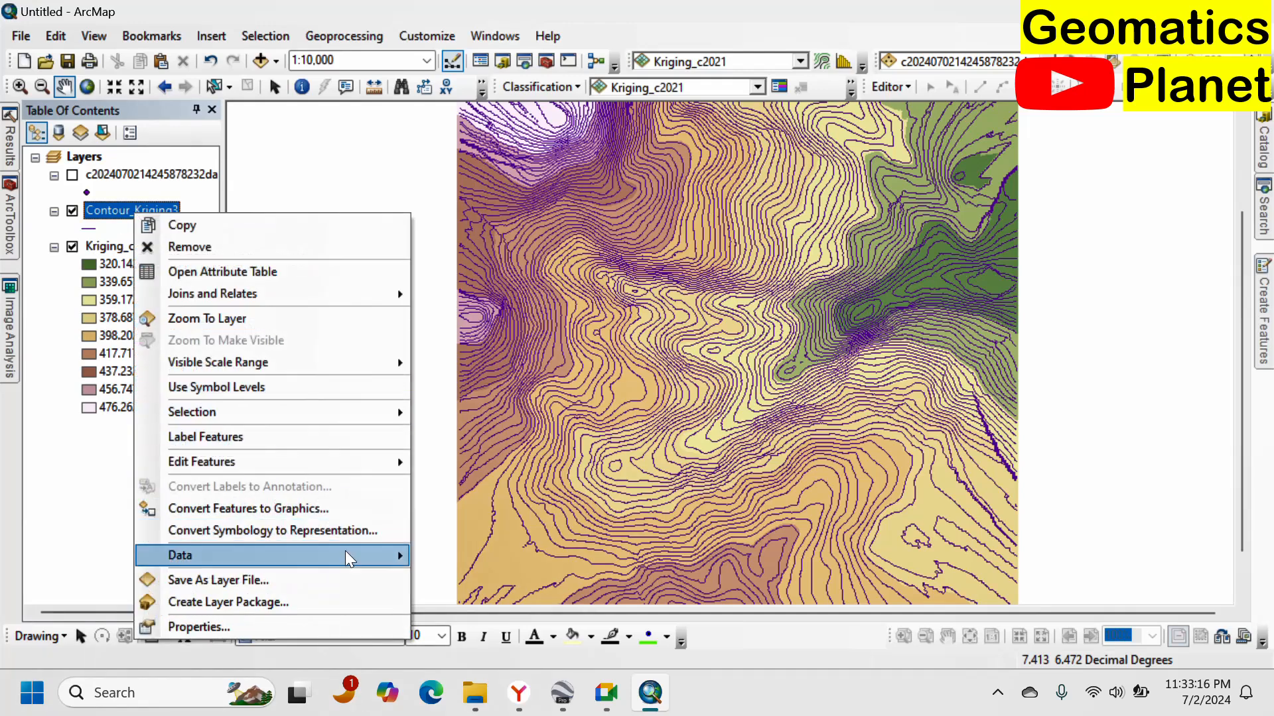
mouse_move(383, 556)
left_click(461, 556)
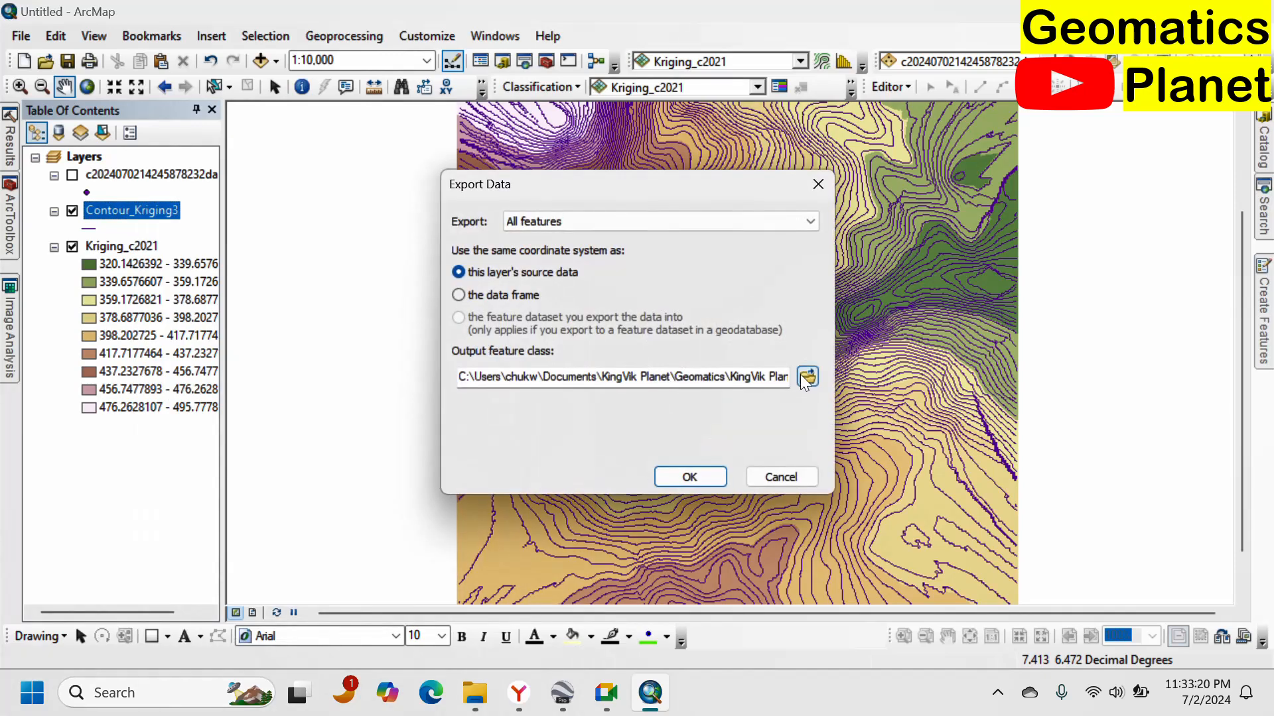
left_click(806, 378)
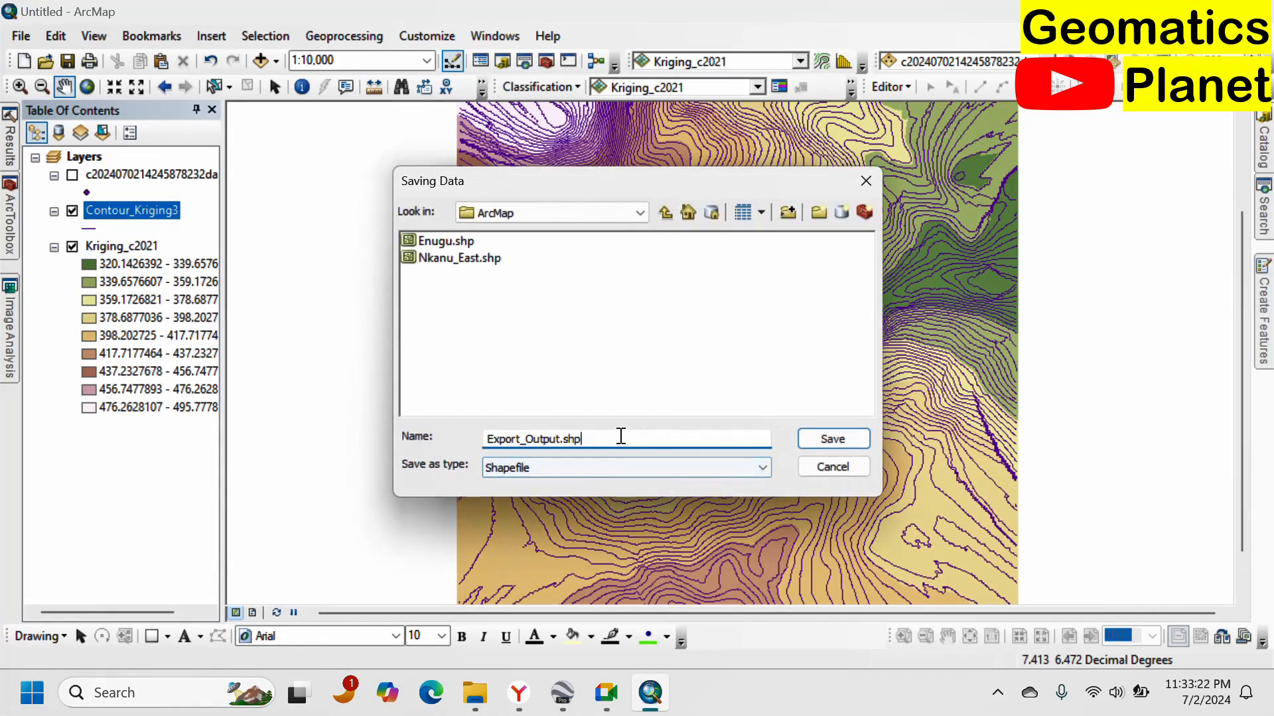
key("ctrl+a")
key("ctrl+v")
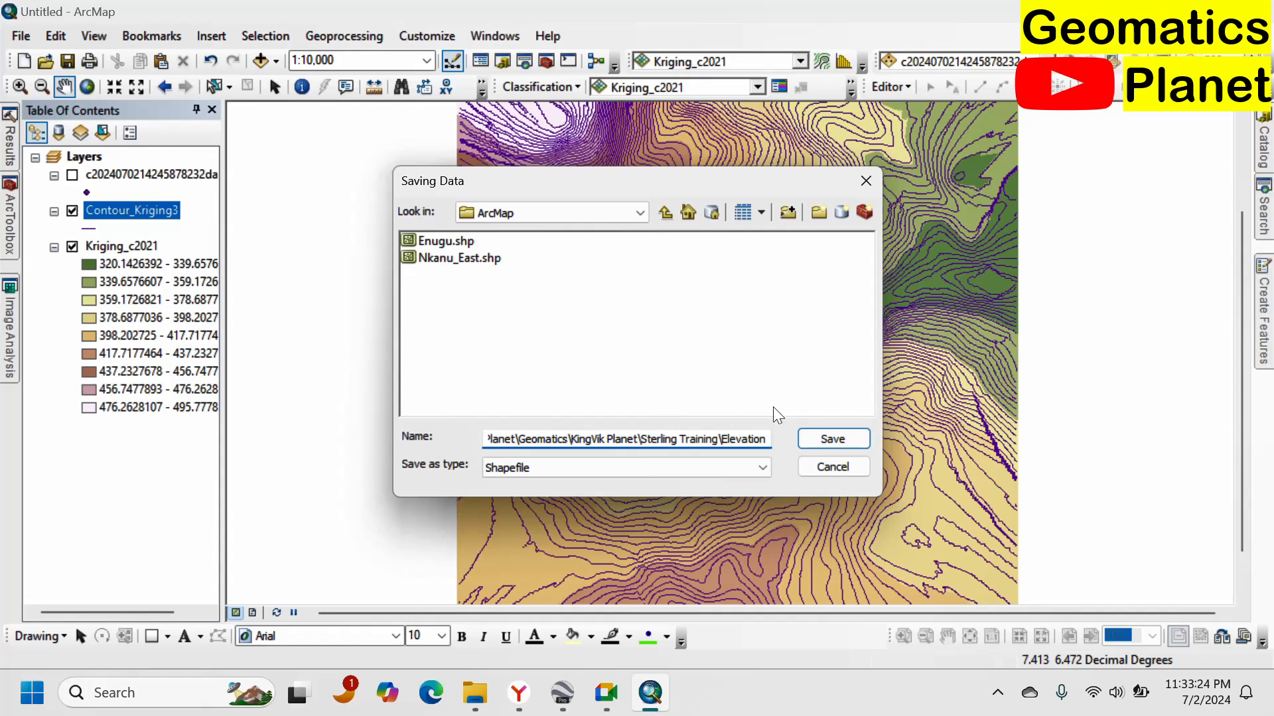
left_click(817, 432)
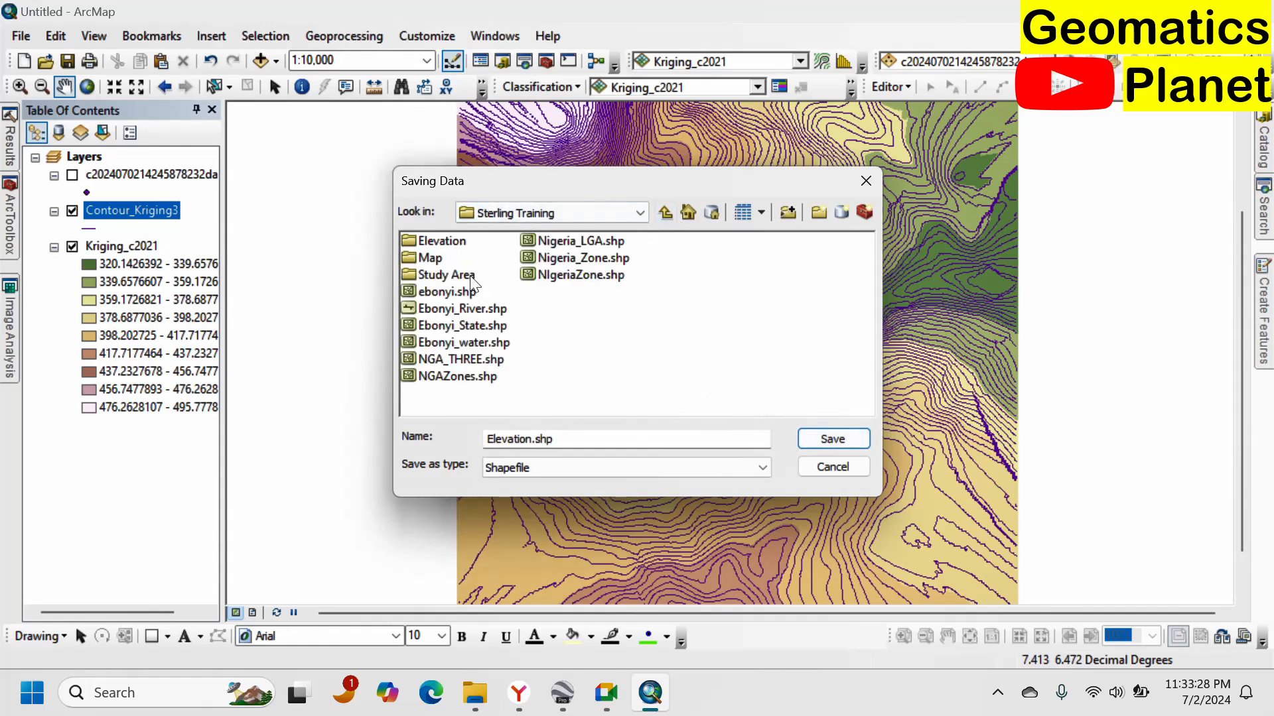
double_click(446, 244)
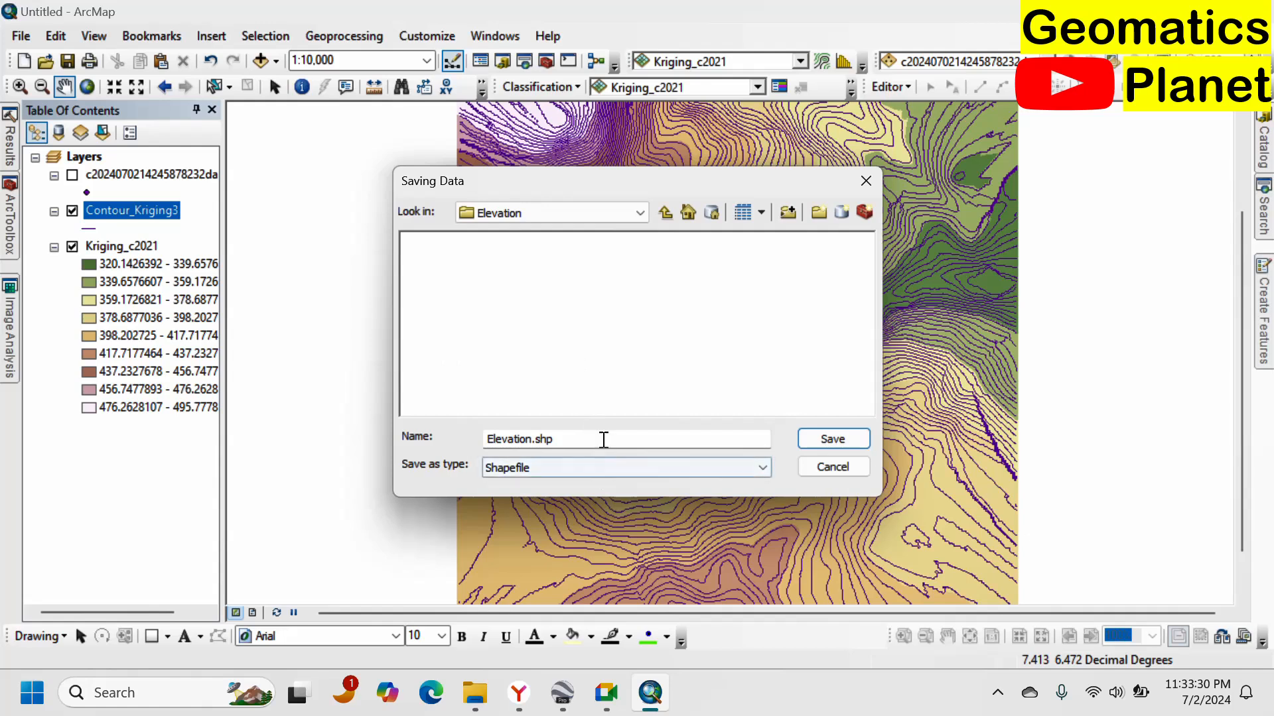
Name the export Google Earth Elevation, save it as a shapefile and add it to the map.
left_click_drag(602, 436, 429, 458)
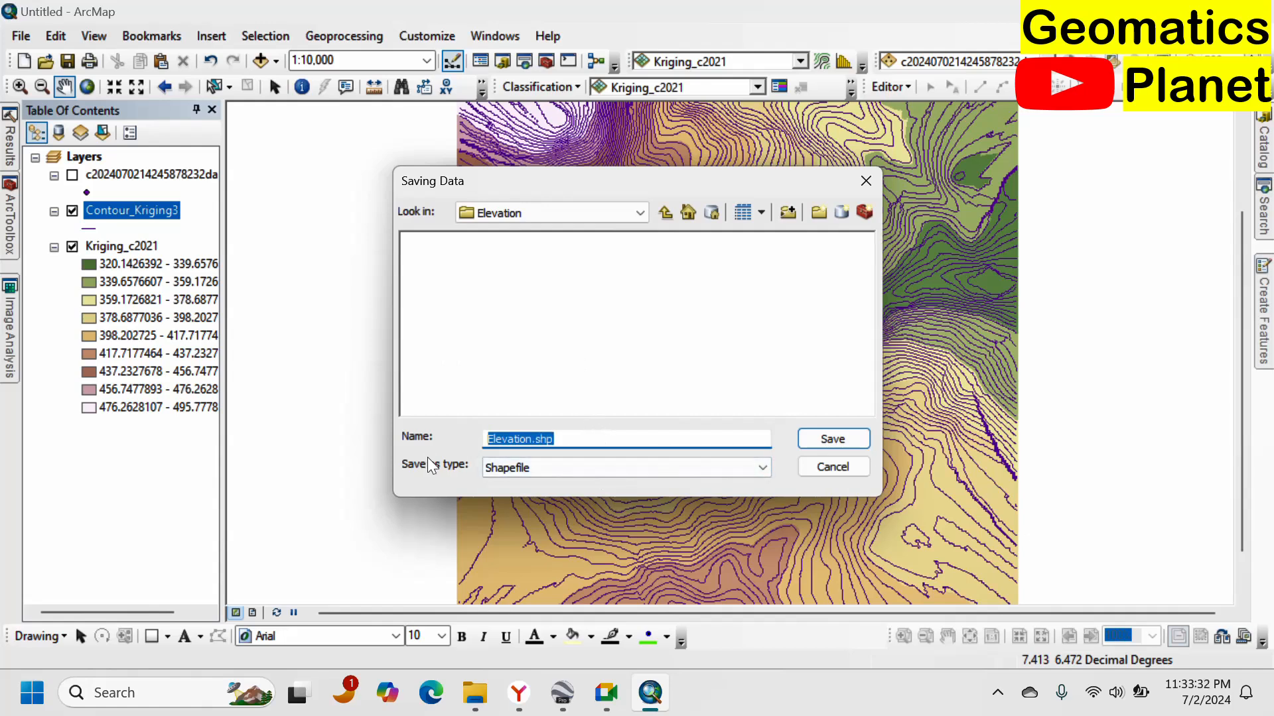
type("Googk")
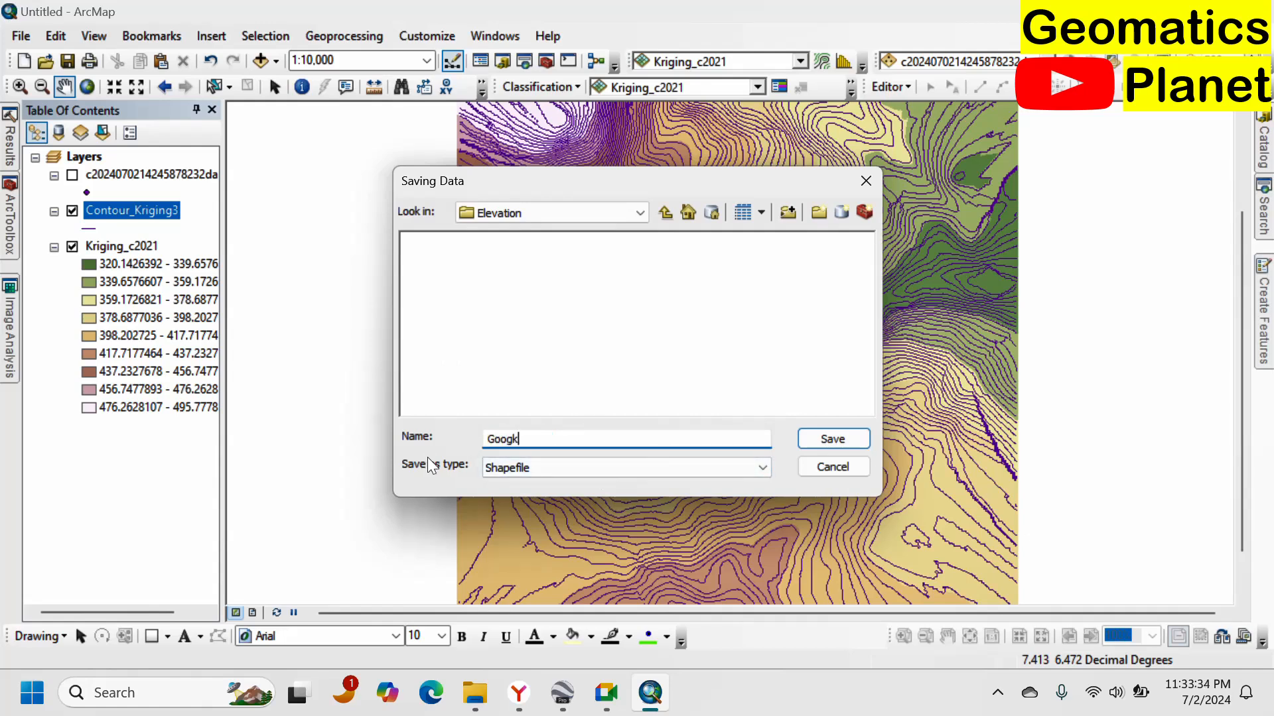
key("BackSpace")
type("le Earth Elr")
key("BackSpace")
type("evation")
left_click(831, 439)
left_click(690, 477)
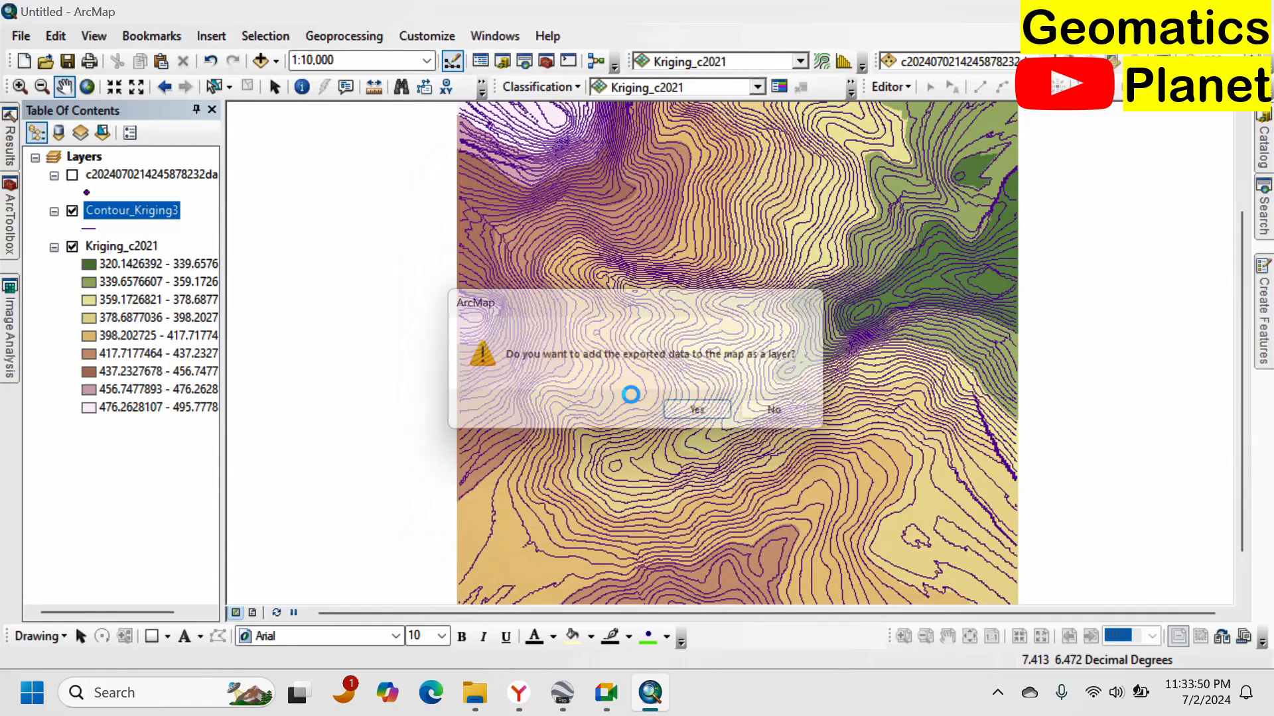
left_click(695, 413)
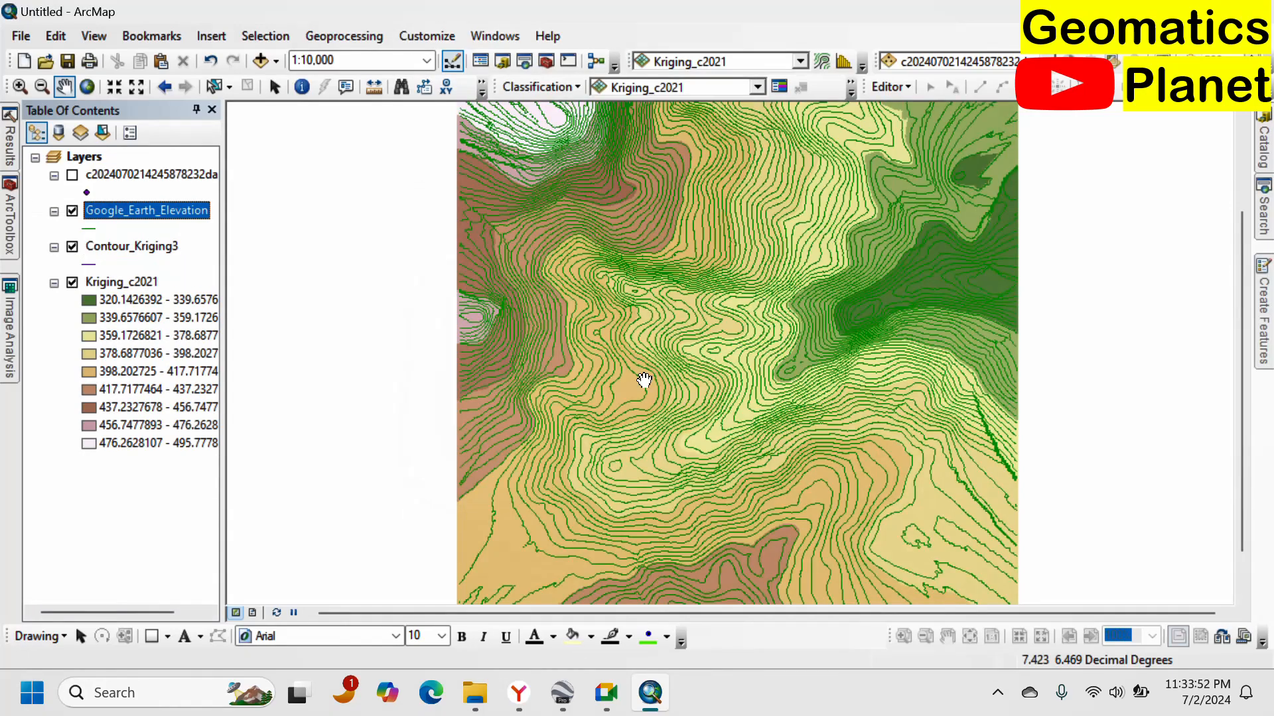
Remove the Contour_Kriging3 layer from the map.
right_click(132, 248)
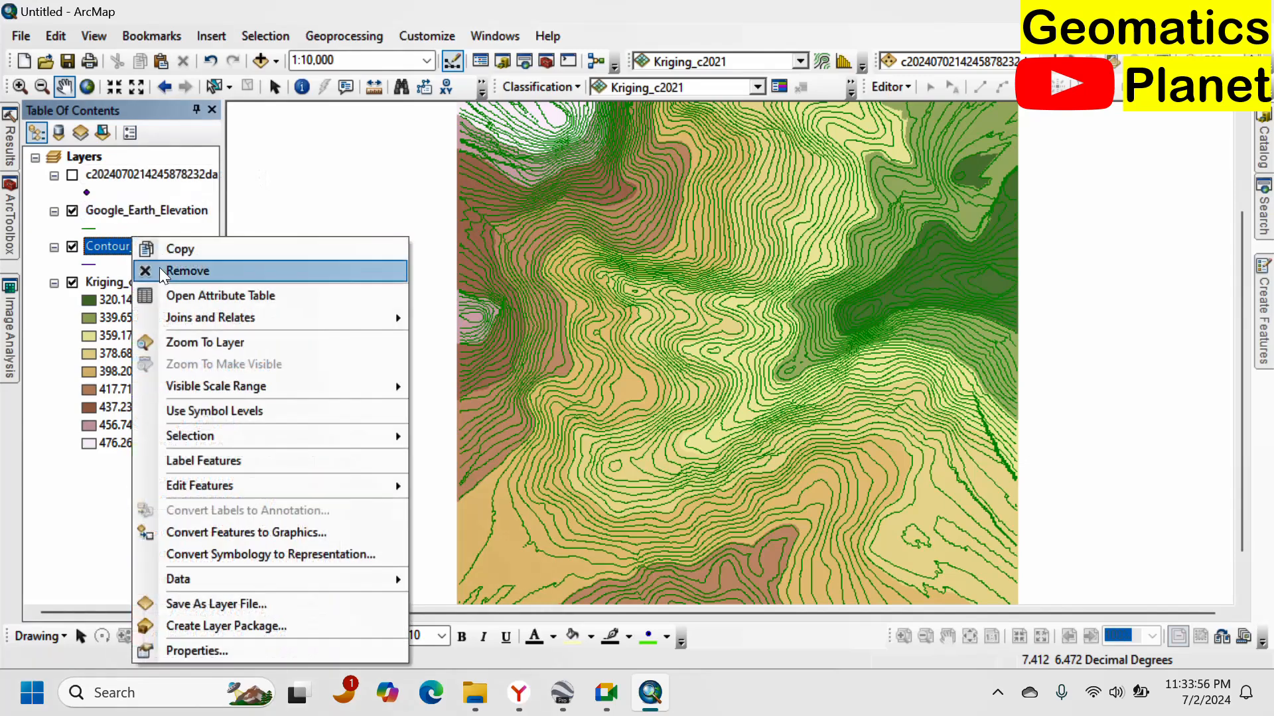
left_click(165, 272)
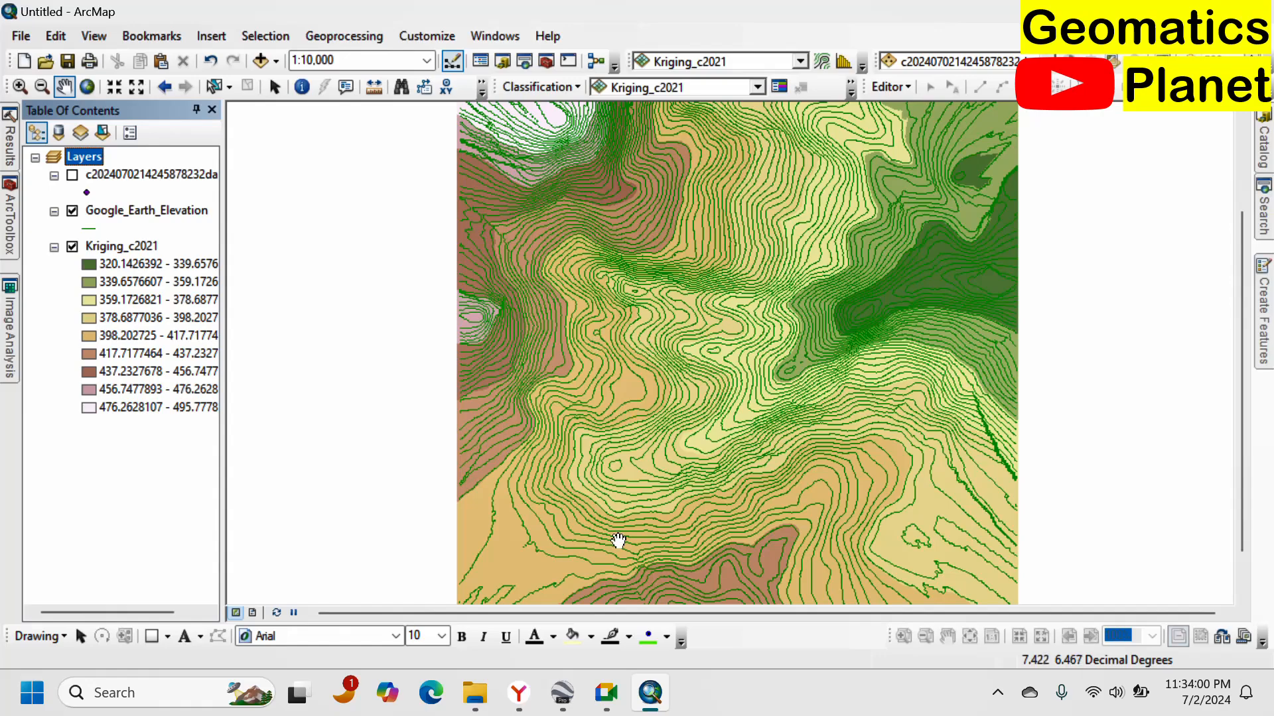
Switch to Google Earth and import the Google_Earth_Elevation.shp shapefile from the Sterling Training Elevation folder as an ESRI Shape file.
left_click(562, 692)
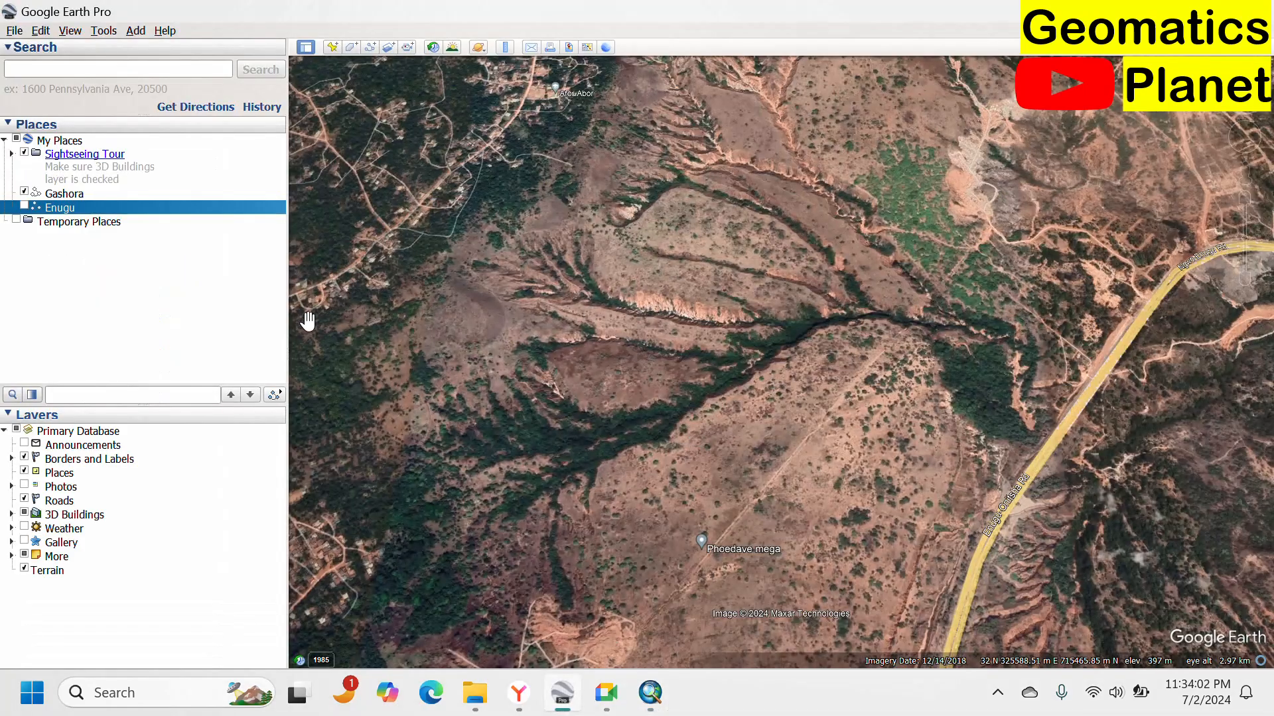
left_click(15, 30)
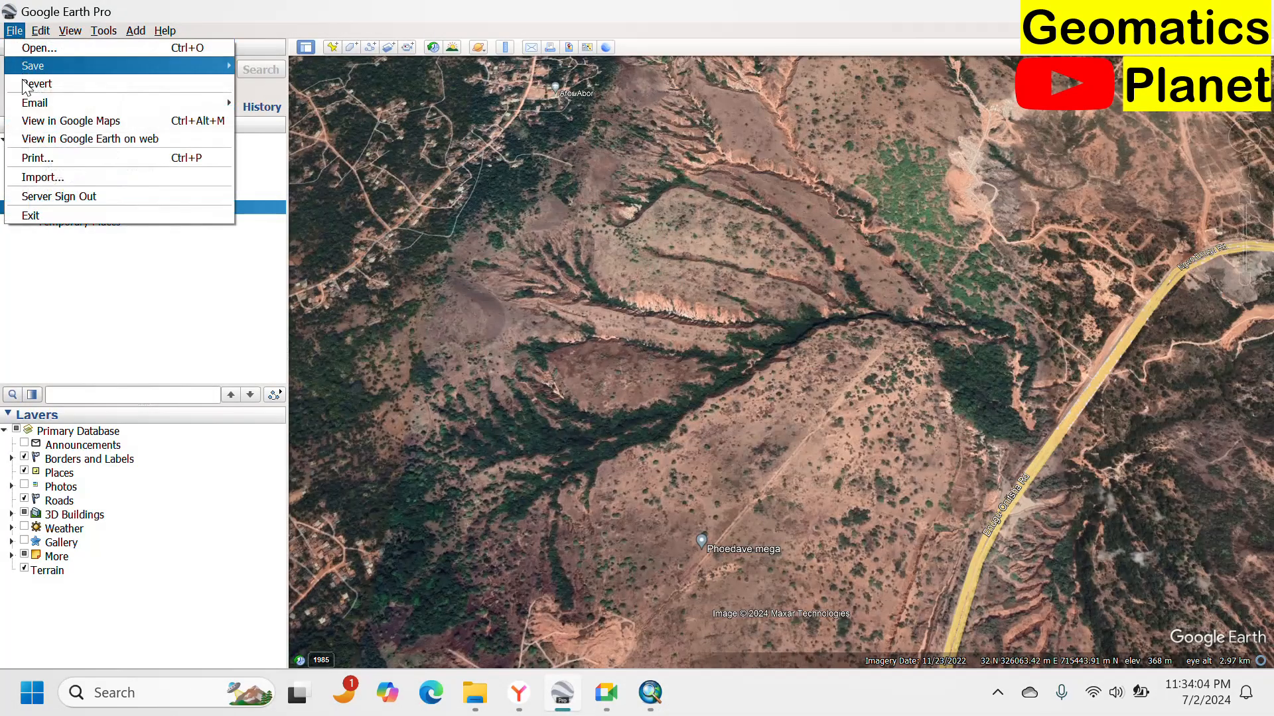
mouse_move(59, 69)
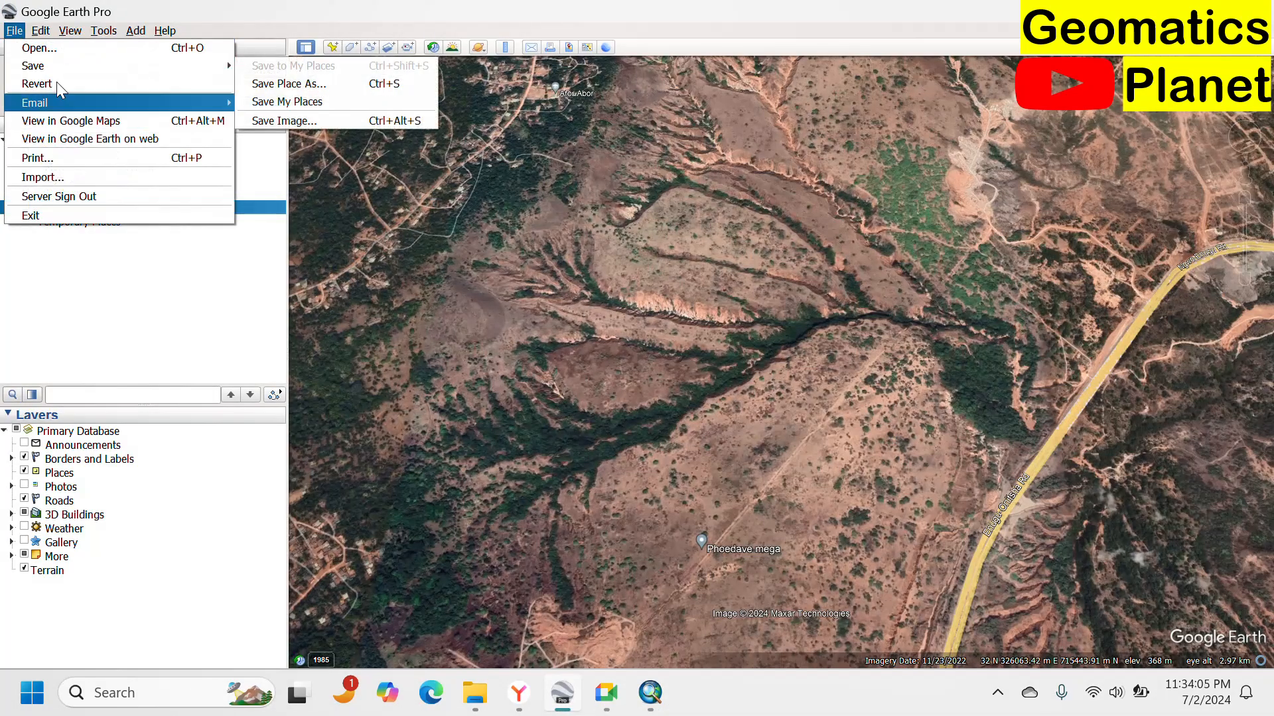
left_click(122, 181)
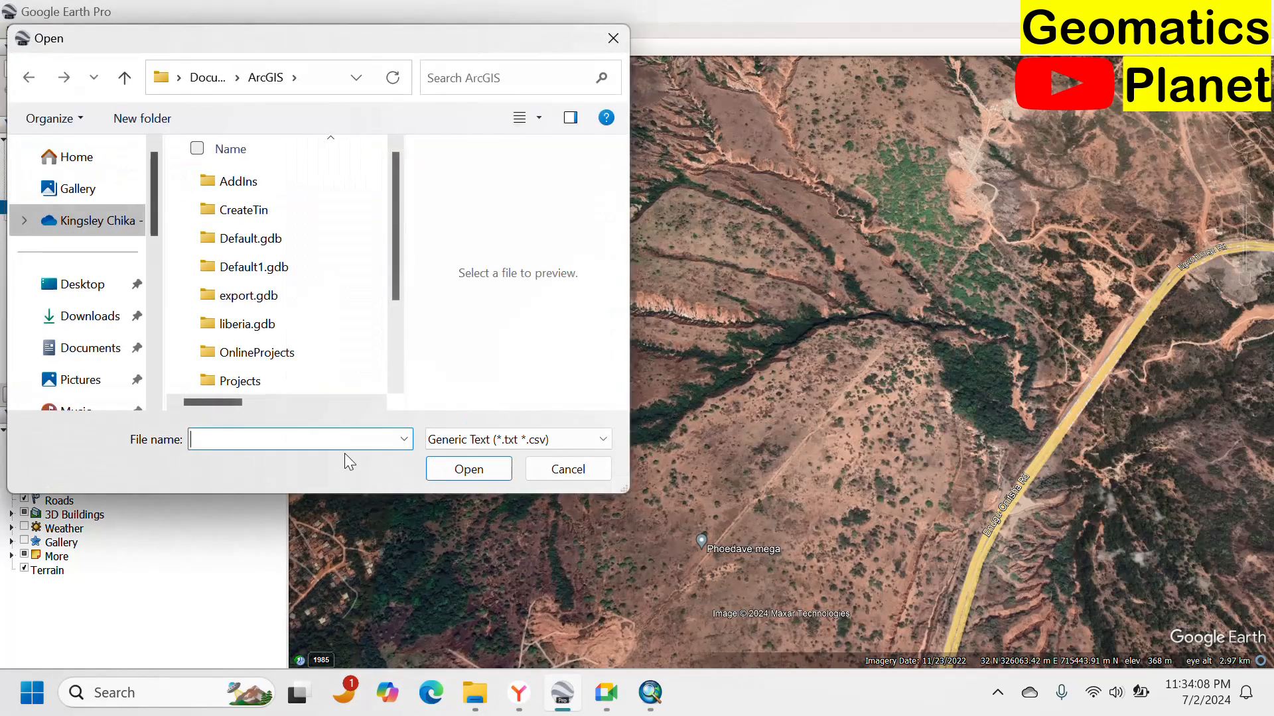
key("ctrl+v")
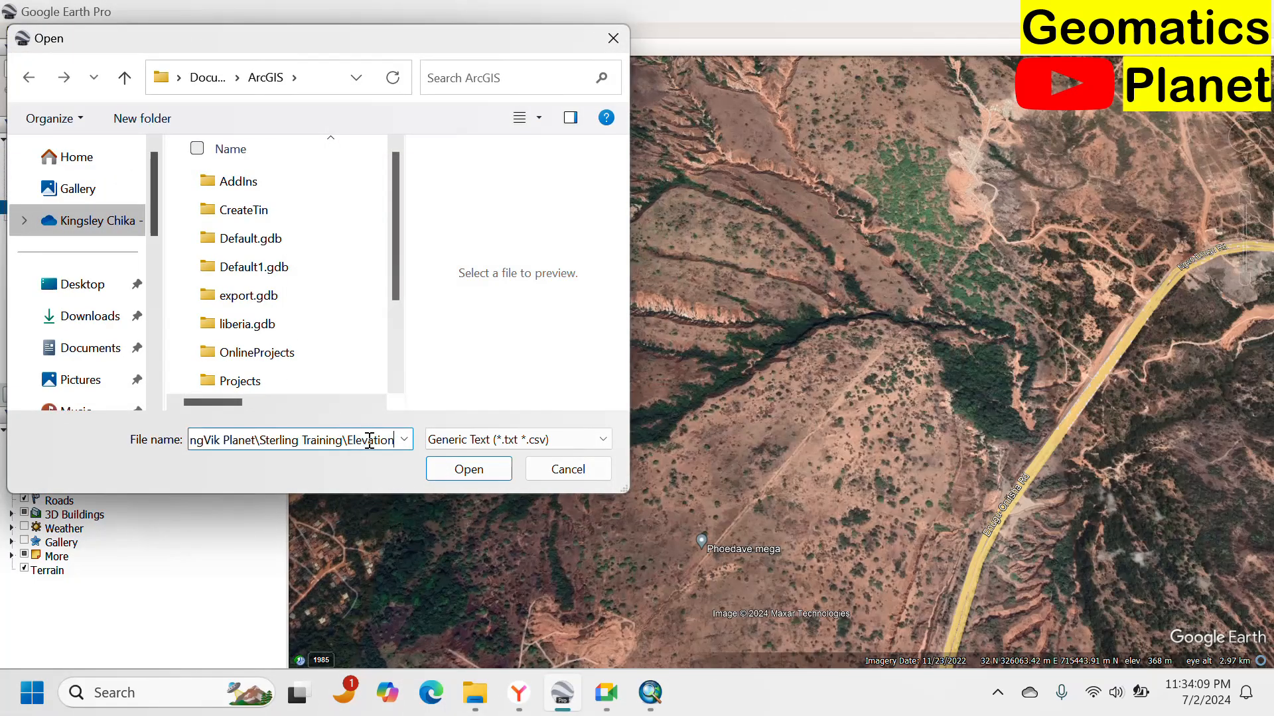
left_click(469, 469)
left_click(591, 441)
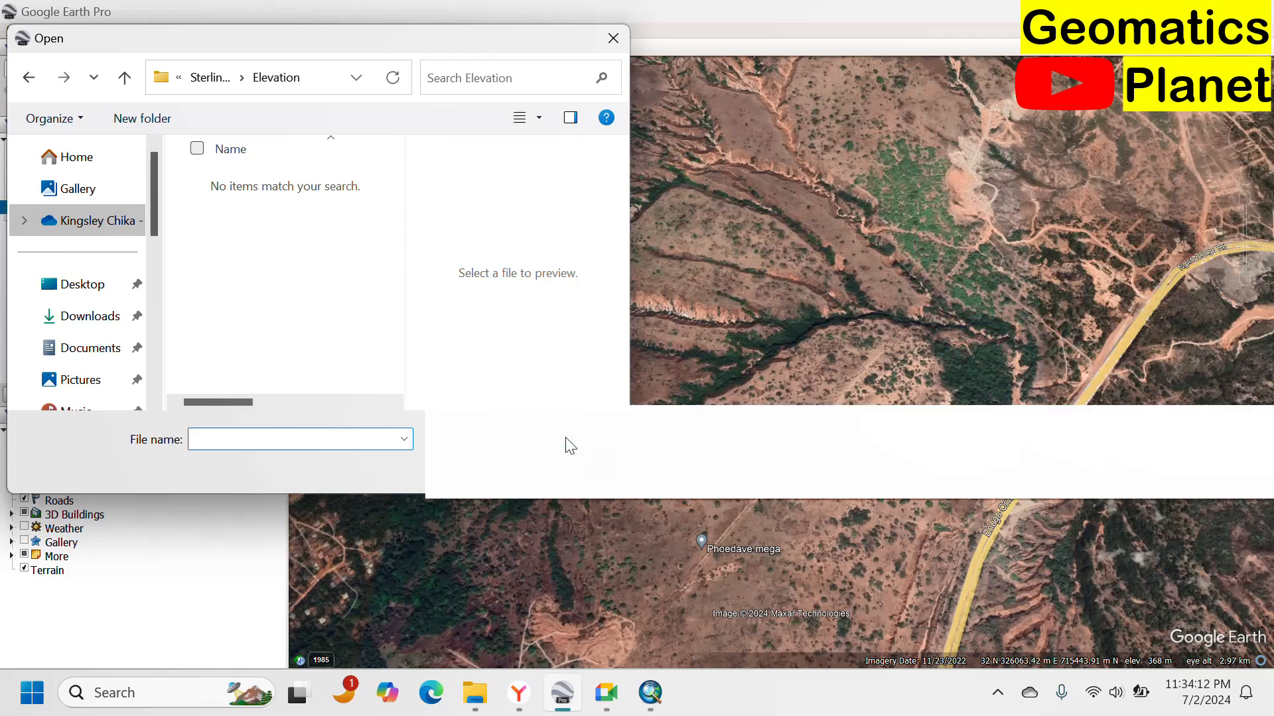
left_click(504, 44)
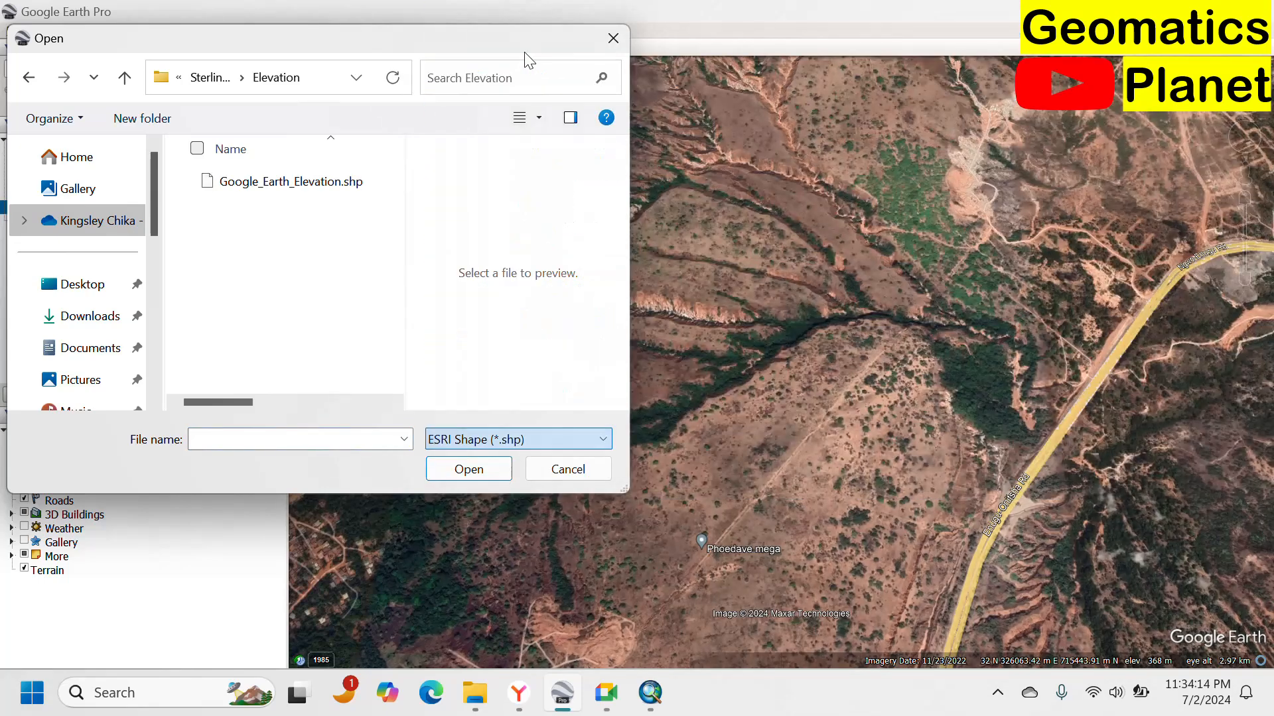
left_click(287, 190)
left_click(469, 469)
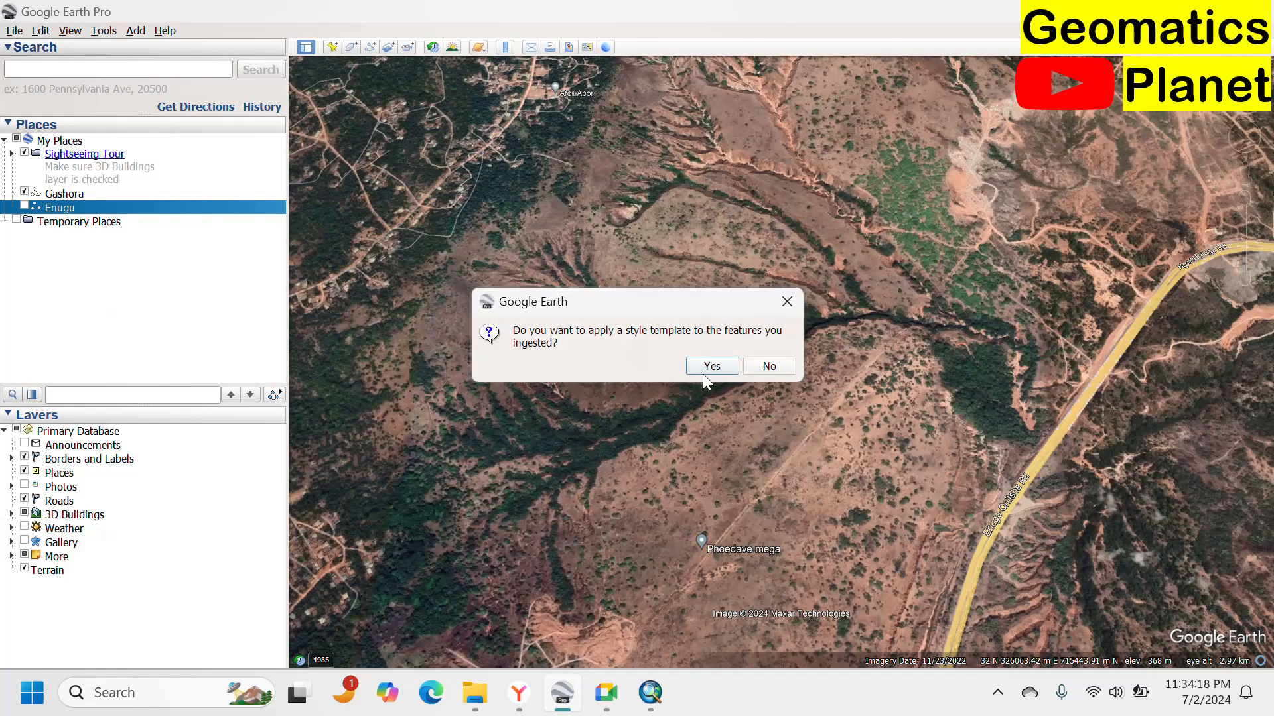
Apply a style template to the imported features and save the template as Google_Earth_Elevation.
left_click(706, 364)
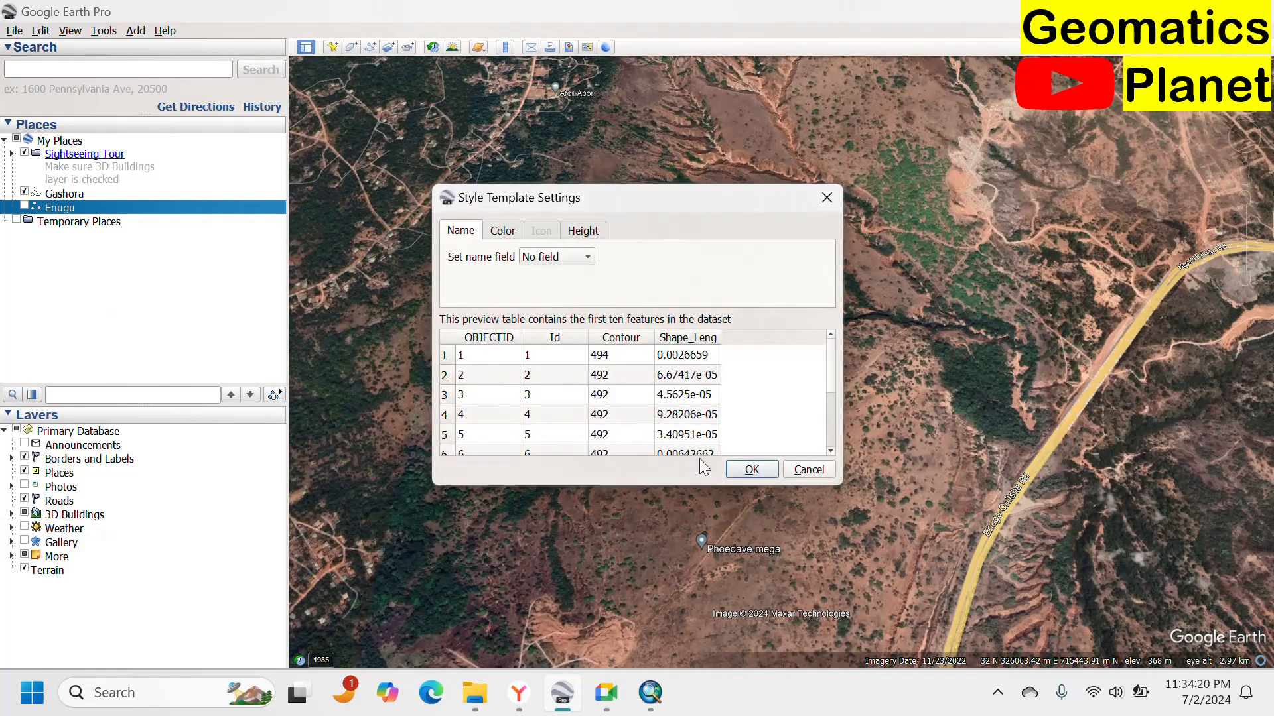
left_click(738, 471)
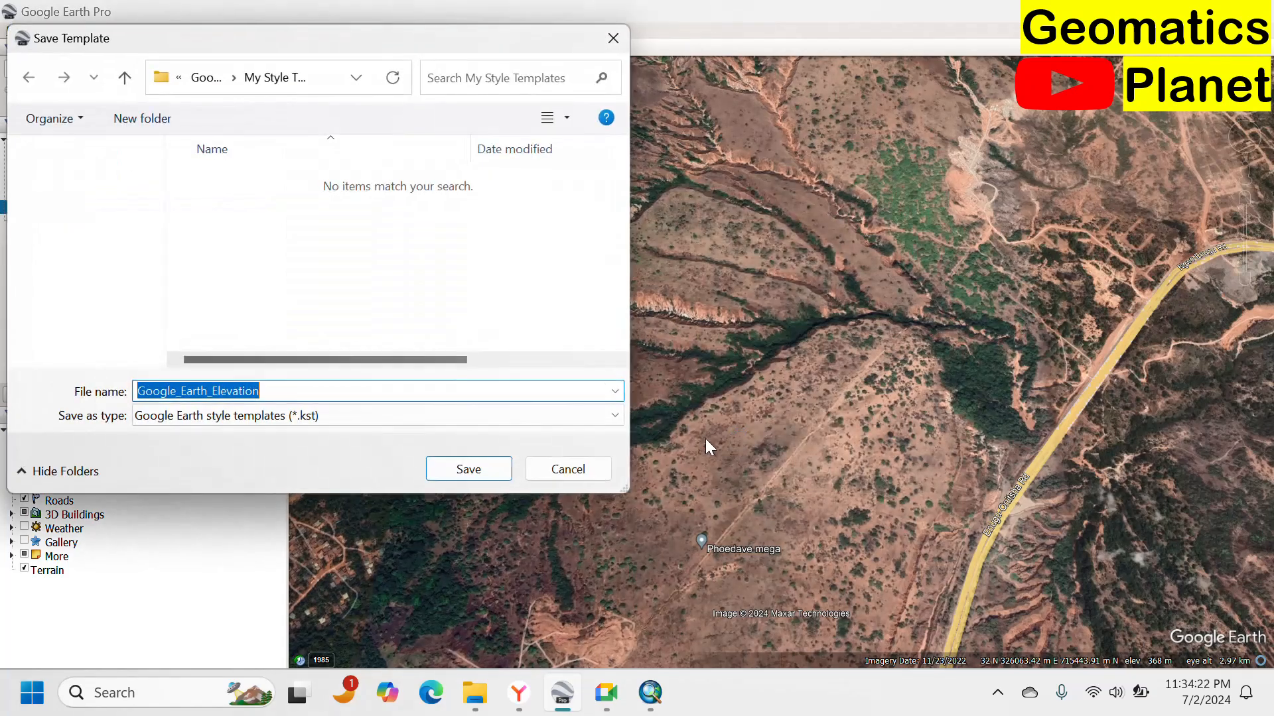
left_click(468, 469)
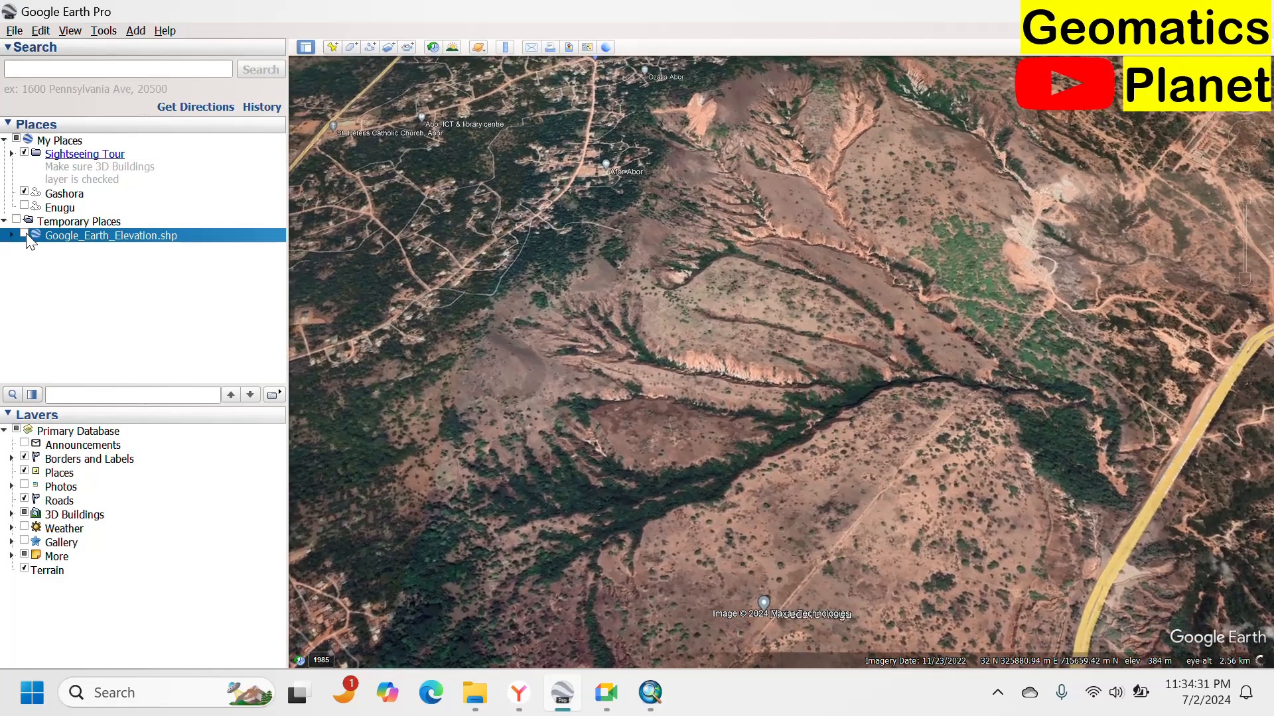
Display the imported Google_Earth_Elevation contours and inspect them over the gully terrain from several angles.
left_click(24, 235)
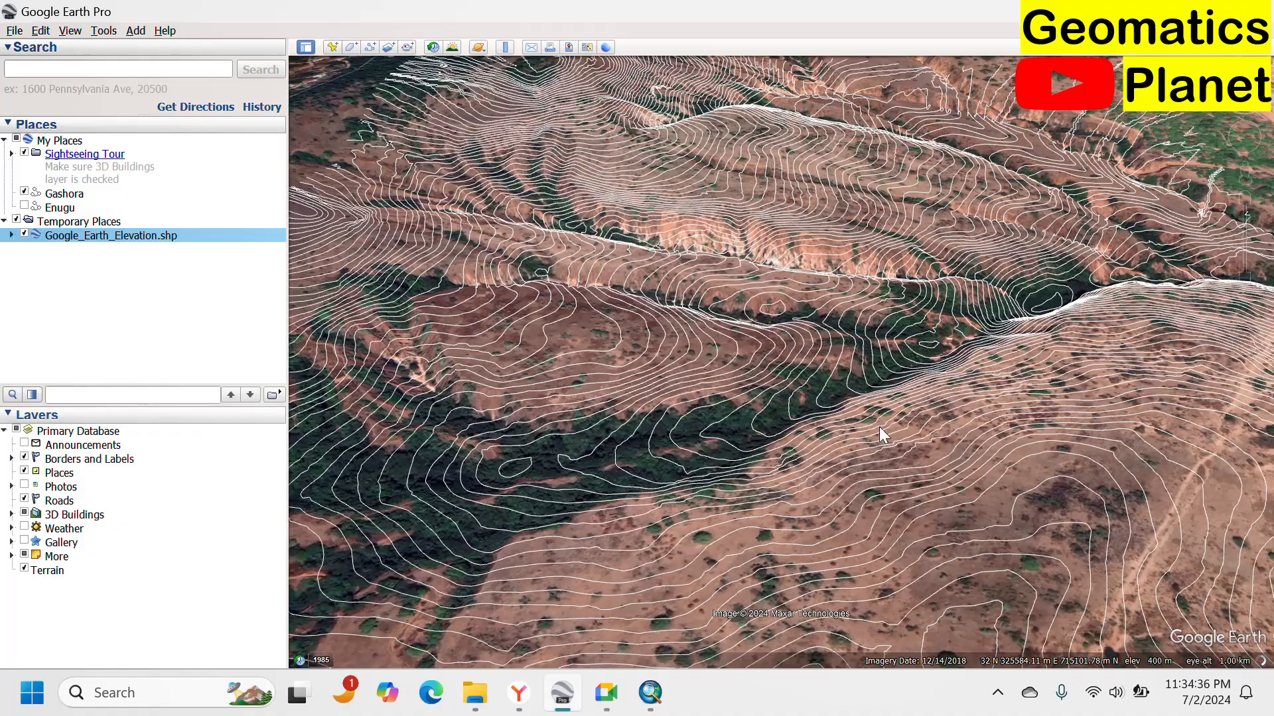
scroll(878, 427, "down", 5)
left_click_drag(801, 444, 637, 550)
scroll(687, 425, "up", 2)
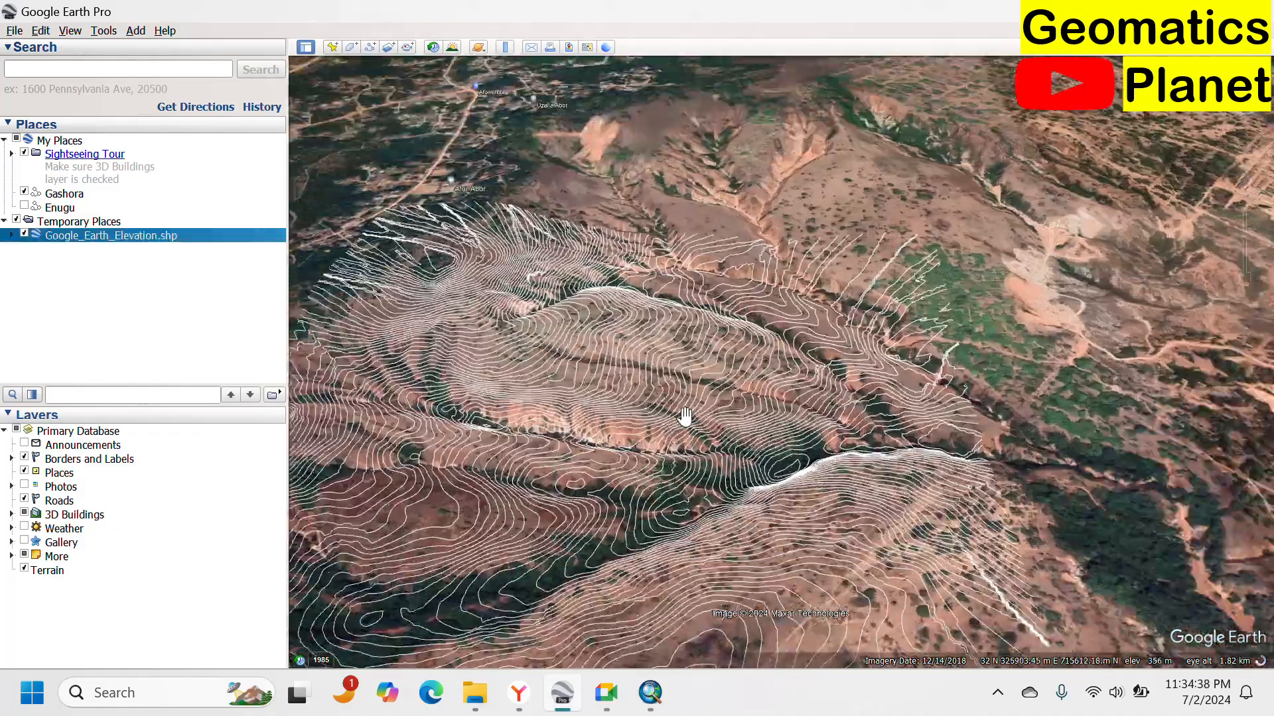
scroll(685, 416, "up", 3)
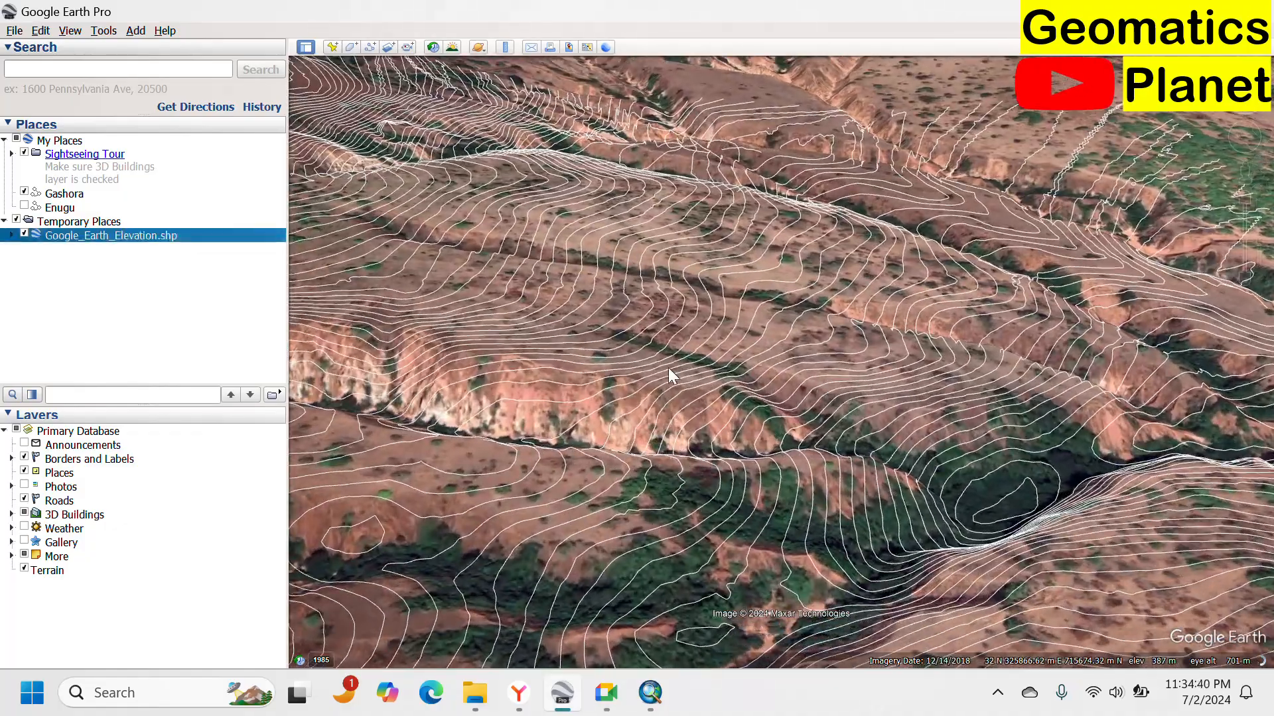
scroll(640, 400, "up", 1)
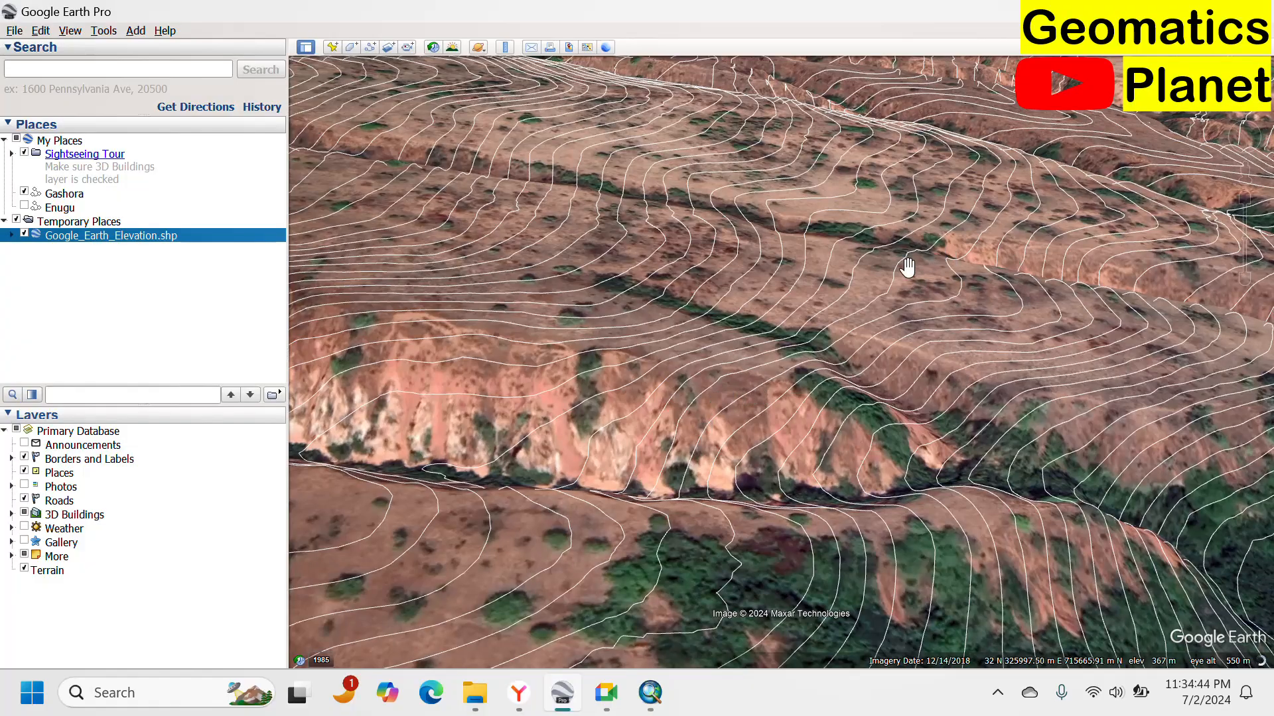
scroll(908, 267, "down", 5)
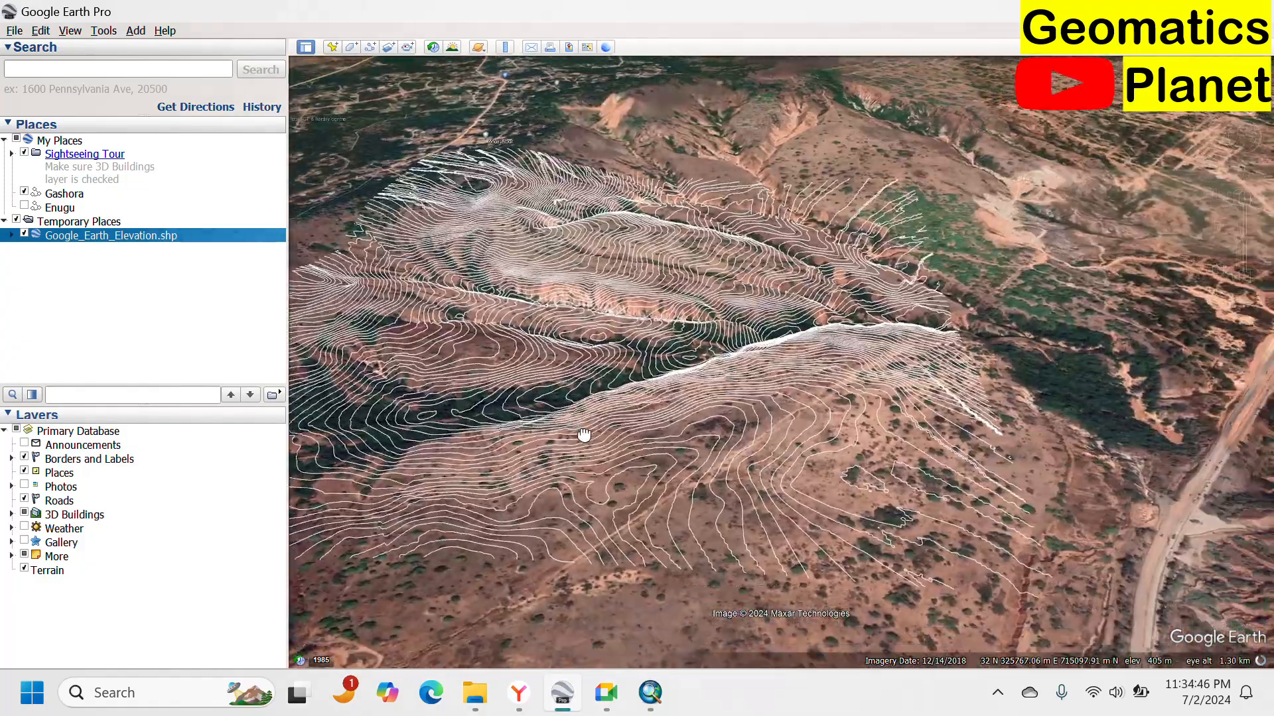
scroll(663, 391, "up", 3)
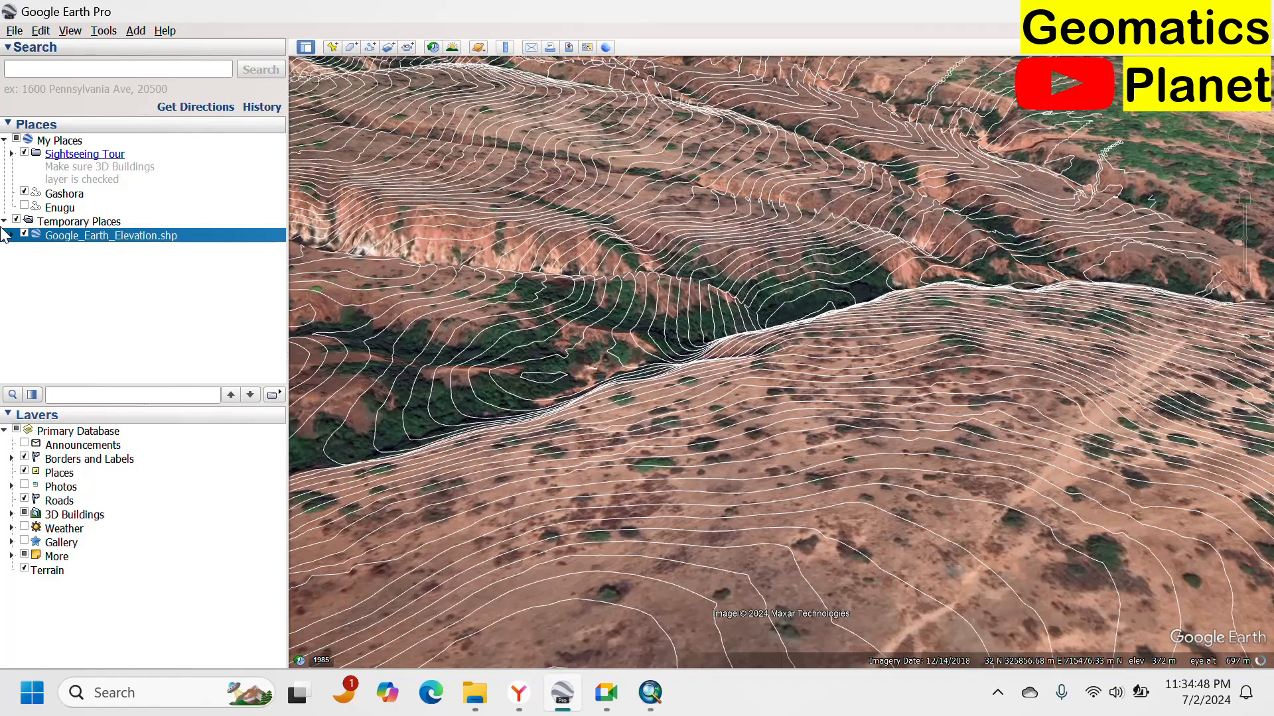
Show the Enugu paths layer over the contours and open its path properties, then close them.
left_click(24, 207)
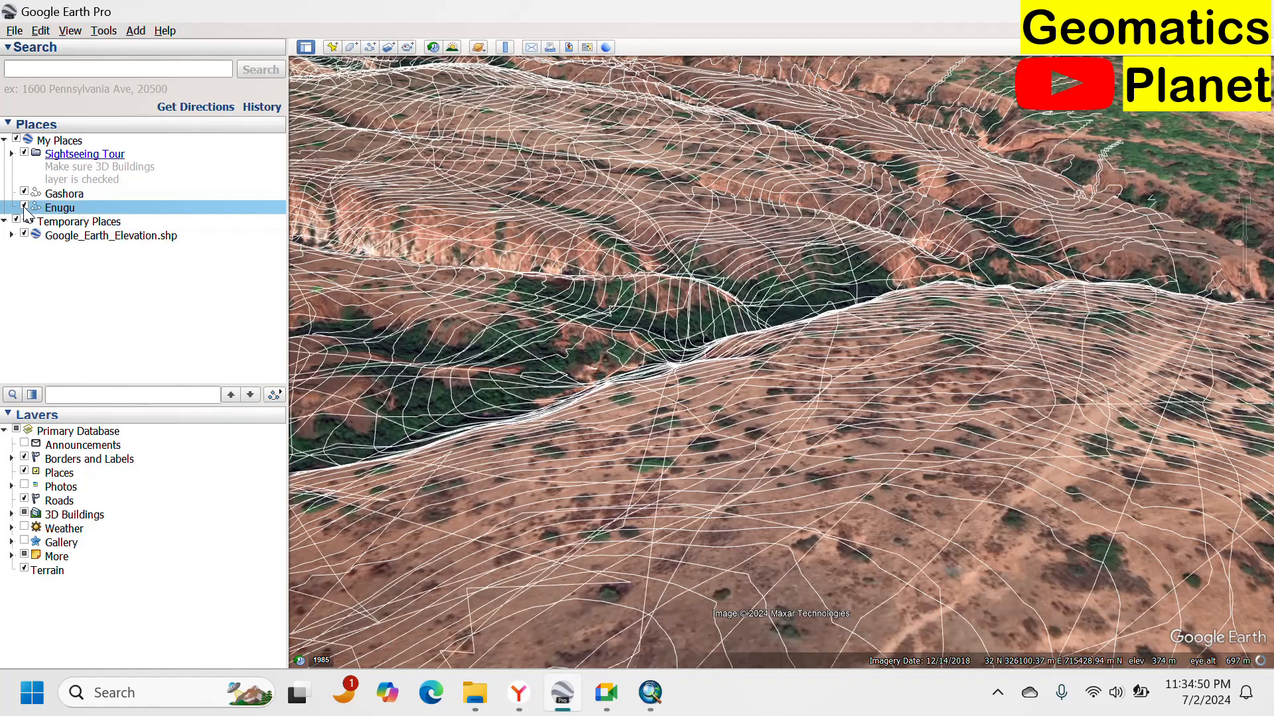
right_click(61, 211)
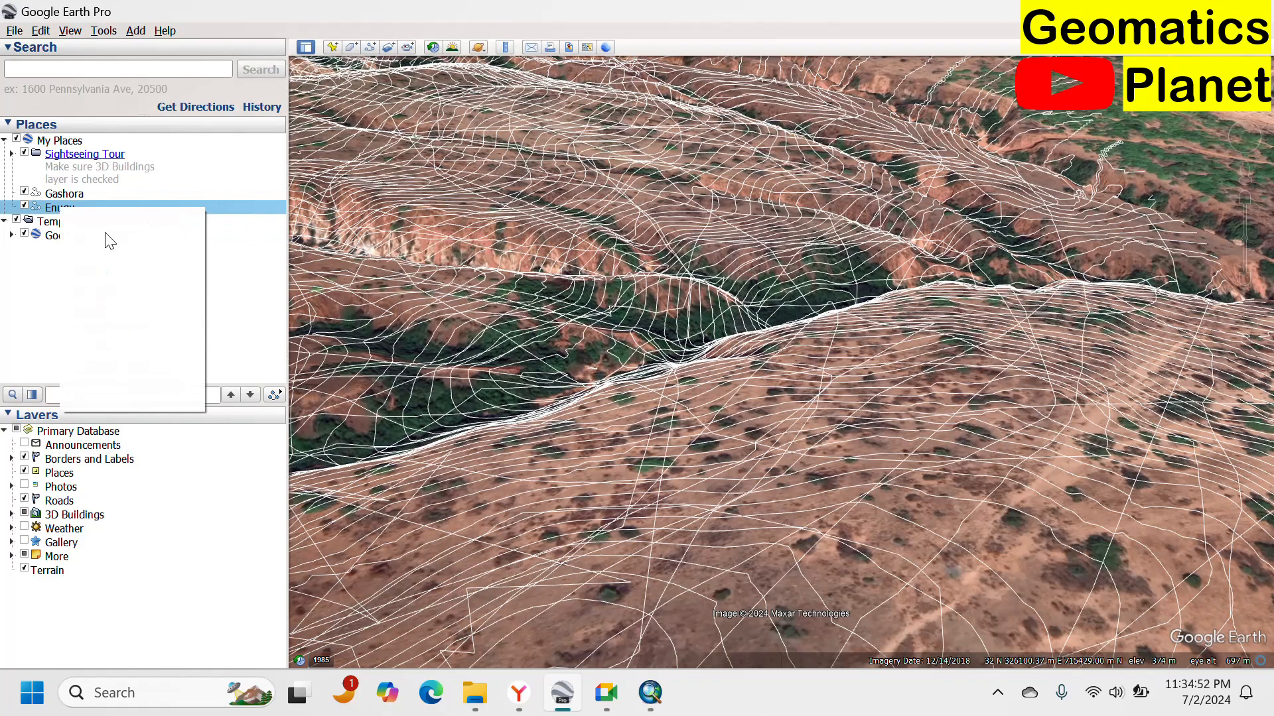
left_click(157, 396)
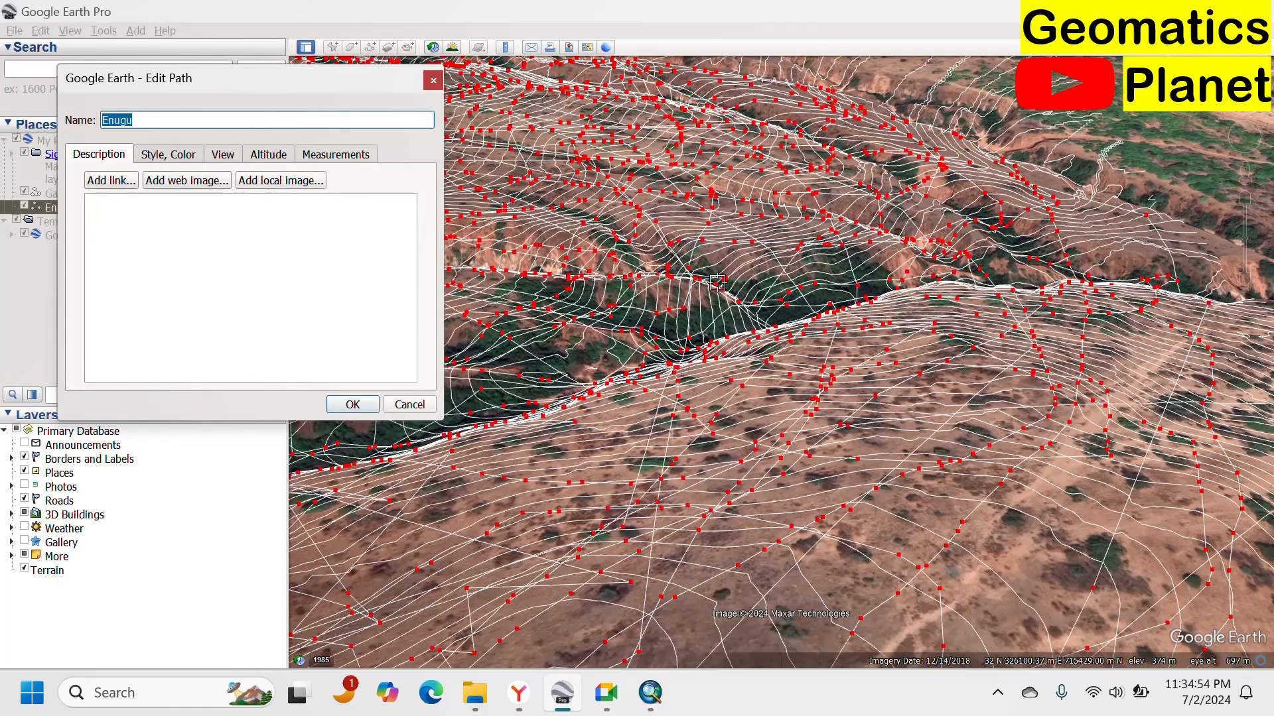
scroll(844, 249, "up", 3)
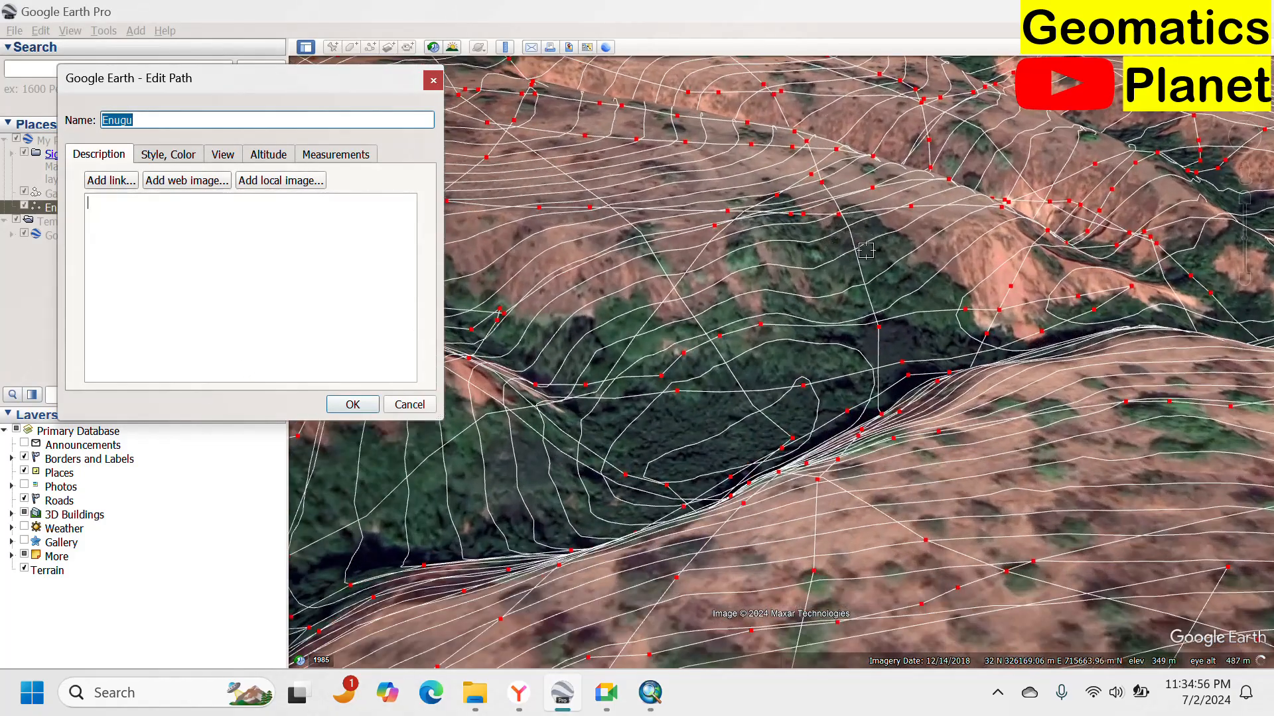
left_click(433, 81)
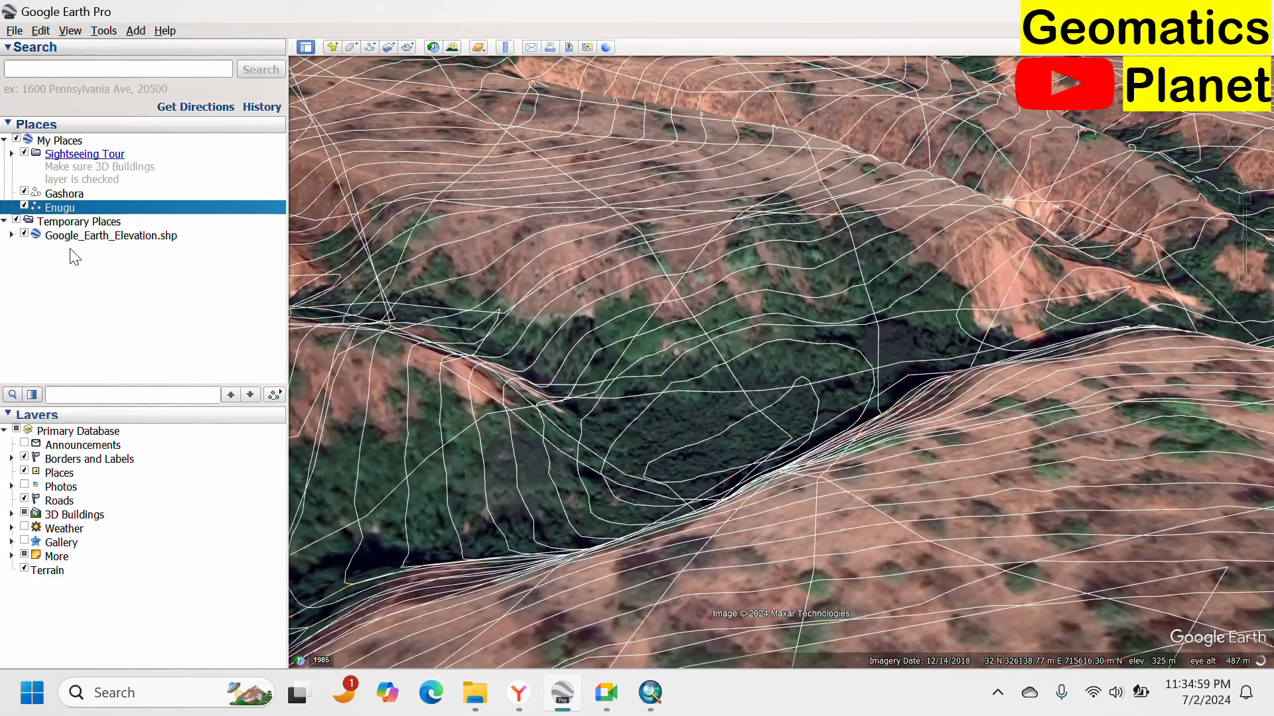
Hide the Enugu paths layer and view the contour overlay across the whole gully.
left_click(24, 207)
left_click_drag(604, 416, 924, 281)
scroll(782, 340, "down", 6)
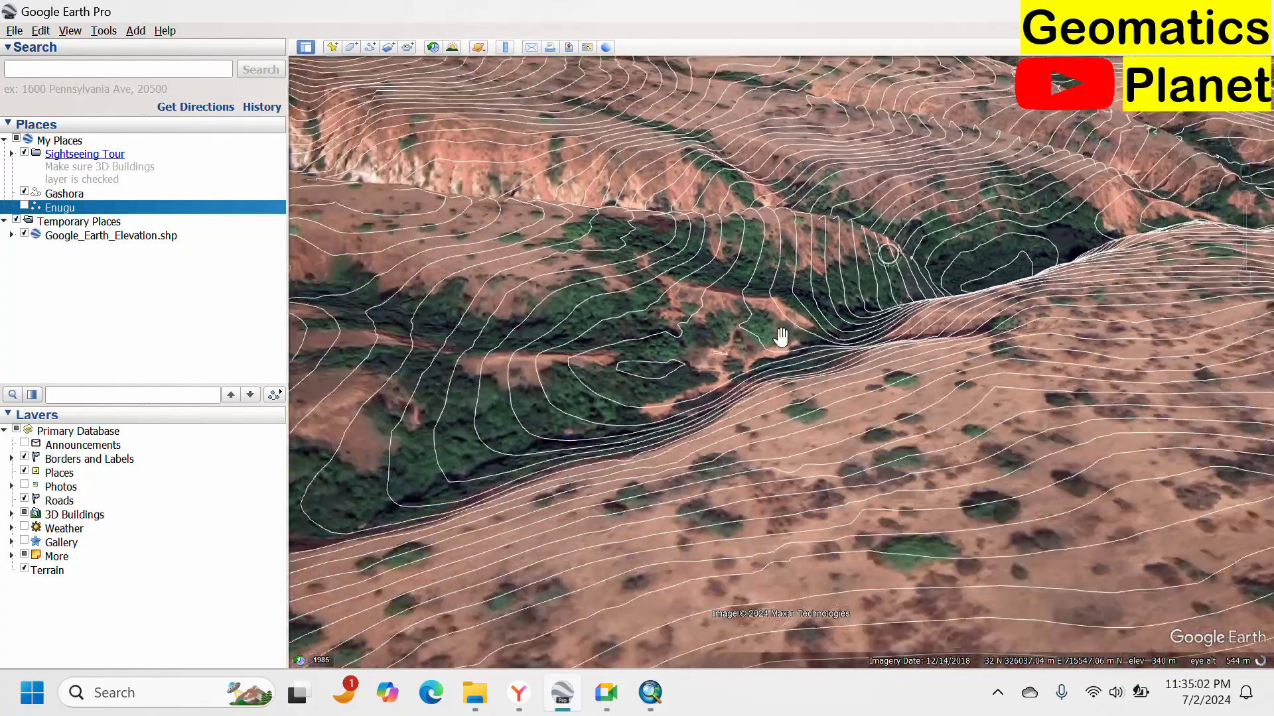
scroll(796, 345, "down", 4)
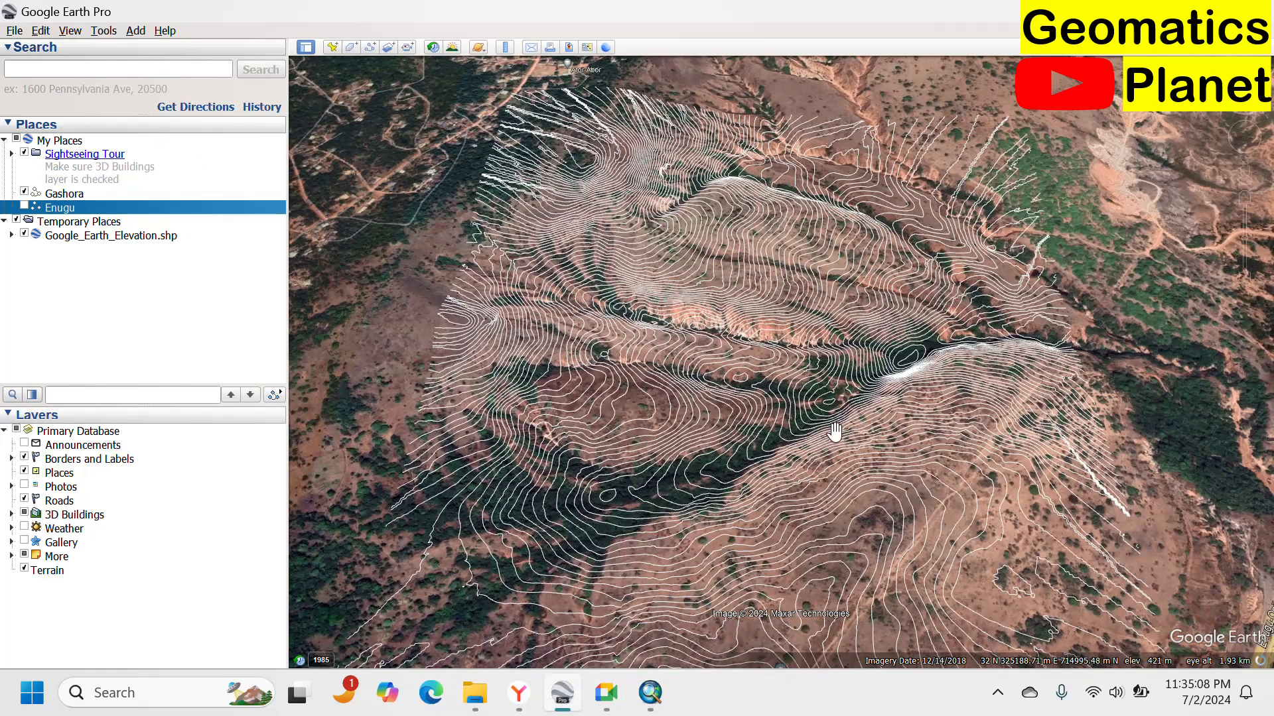
scroll(829, 400, "up", 2)
Return to ArcMap, hide the Google_Earth_Elevation layer, and open Export Data for the Kriging_c2021 raster.
left_click(651, 693)
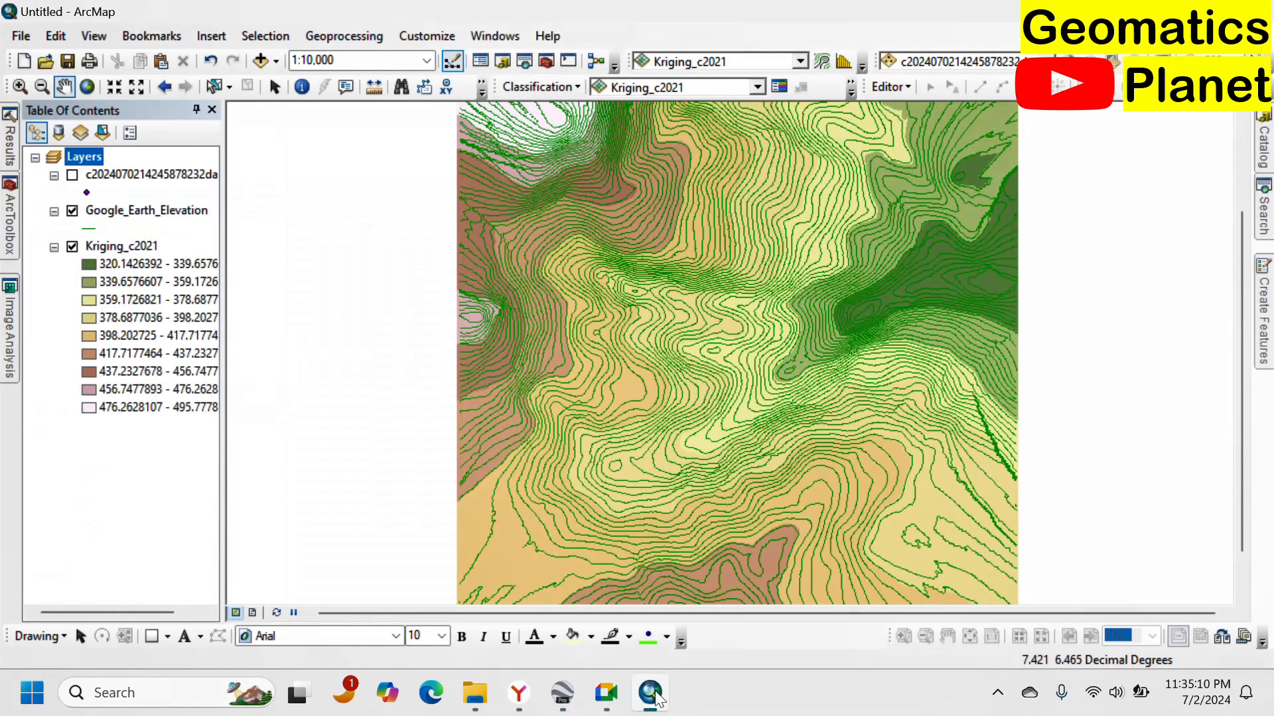
left_click(72, 210)
right_click(106, 247)
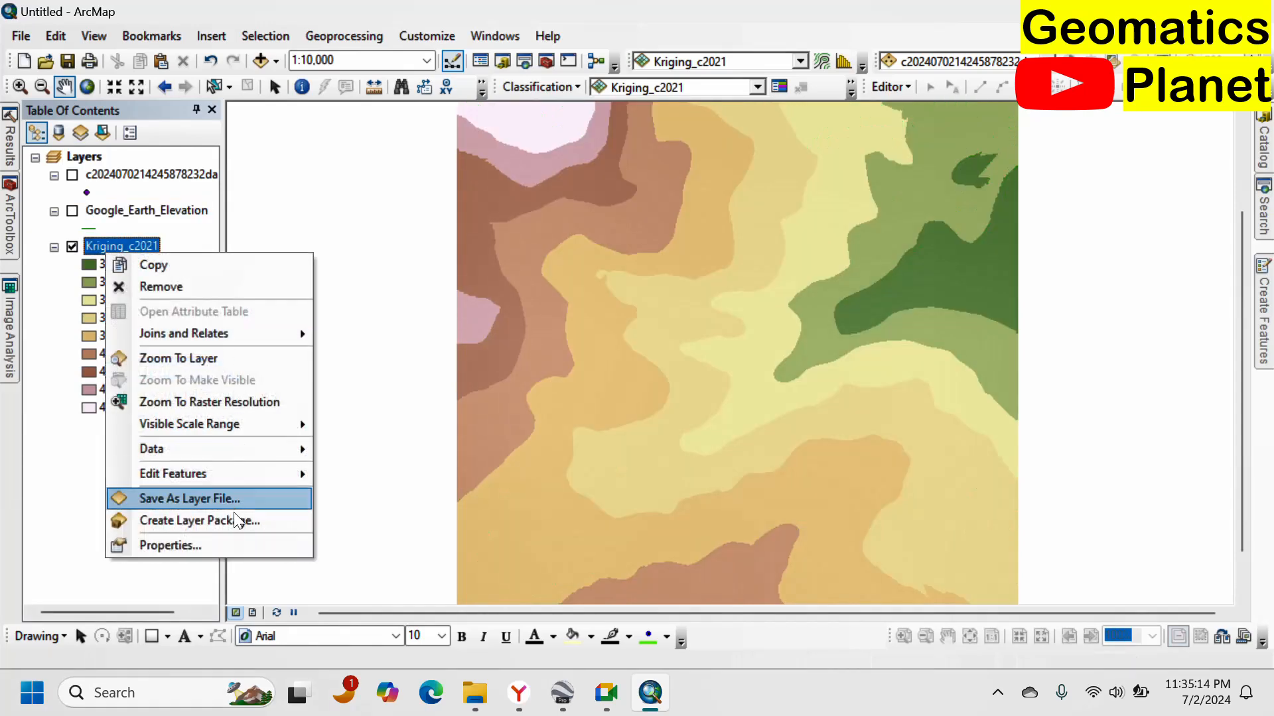
mouse_move(283, 482)
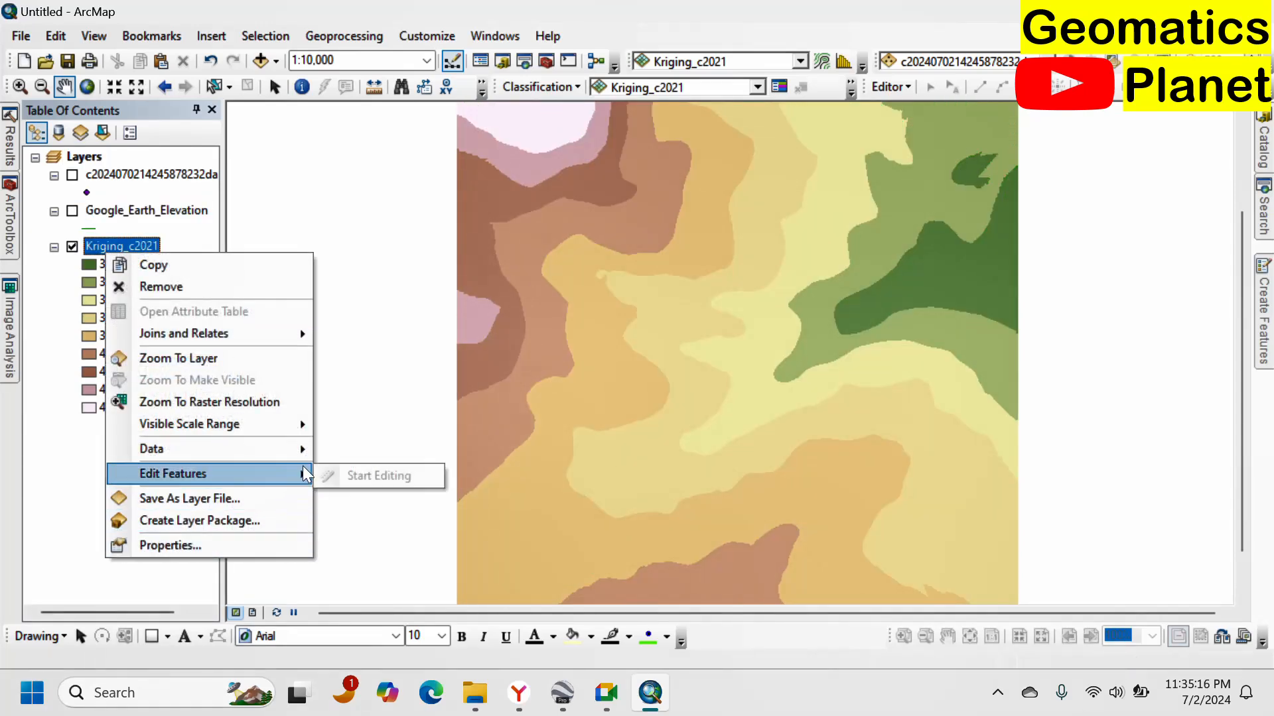
mouse_move(285, 449)
left_click(361, 475)
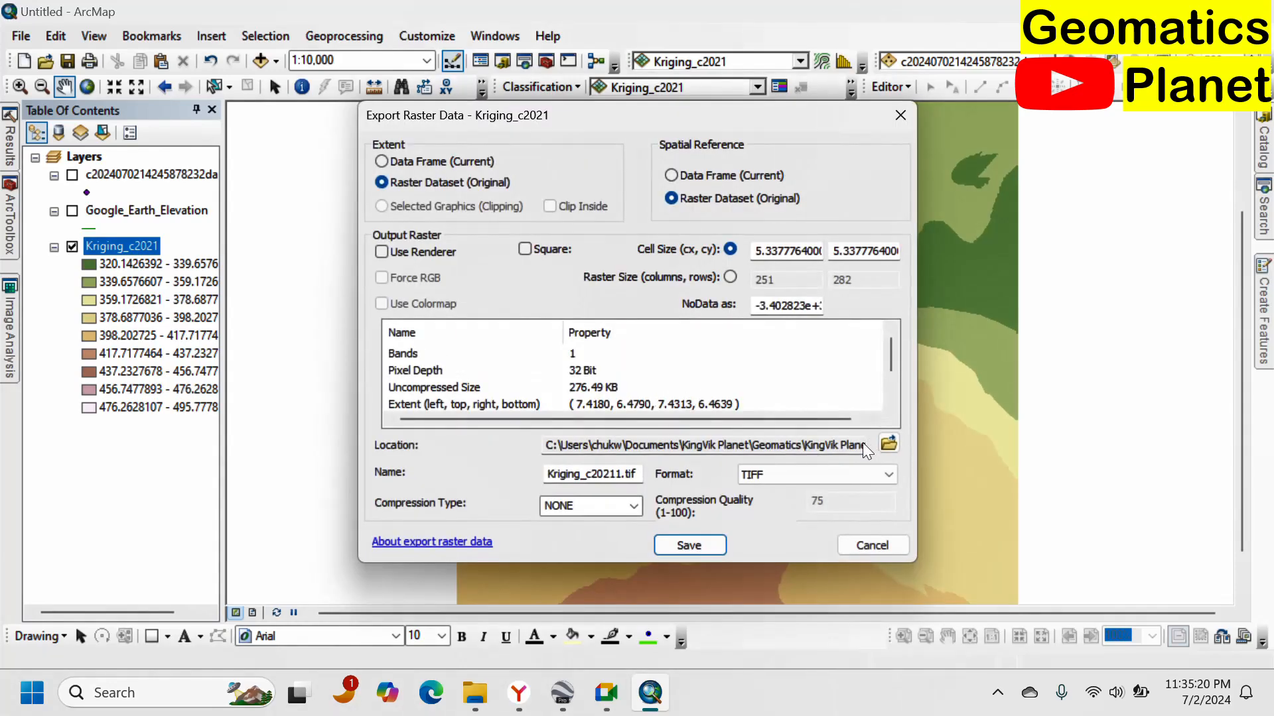
Export the raster as the TIFF Kriging_c20211.tif into the Elevation folder and add it to the map.
left_click(883, 451)
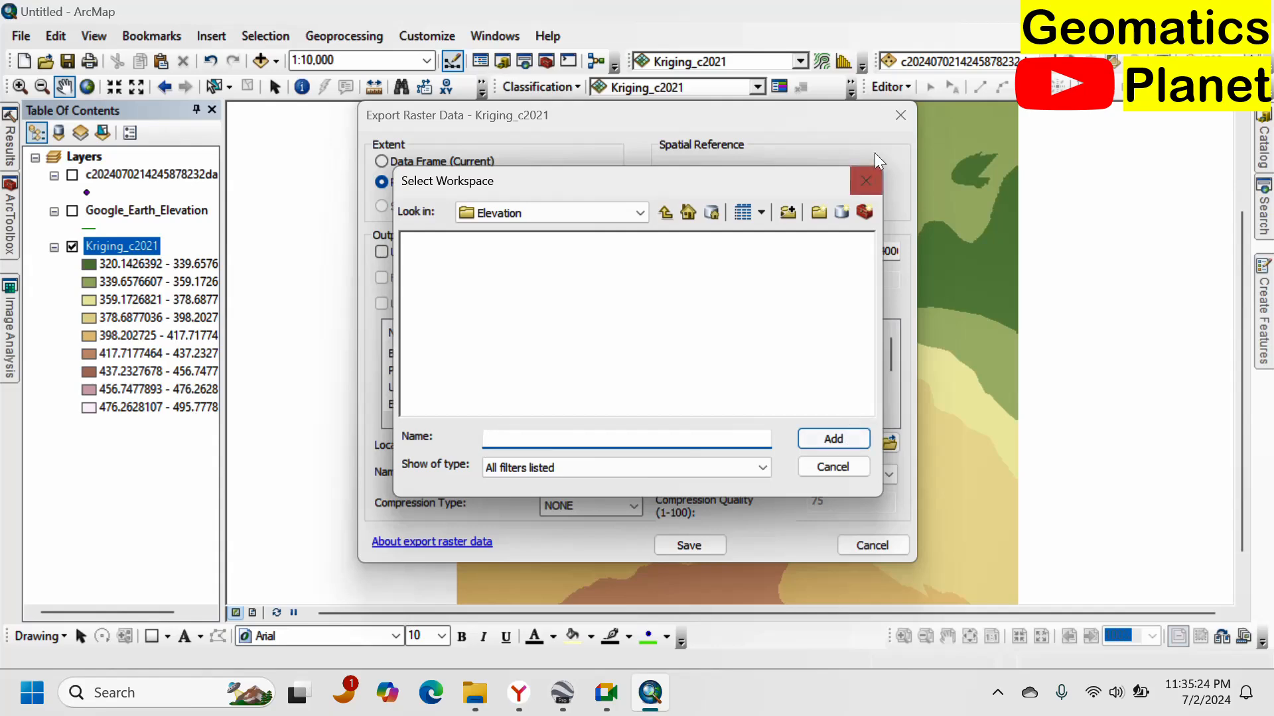
left_click(866, 180)
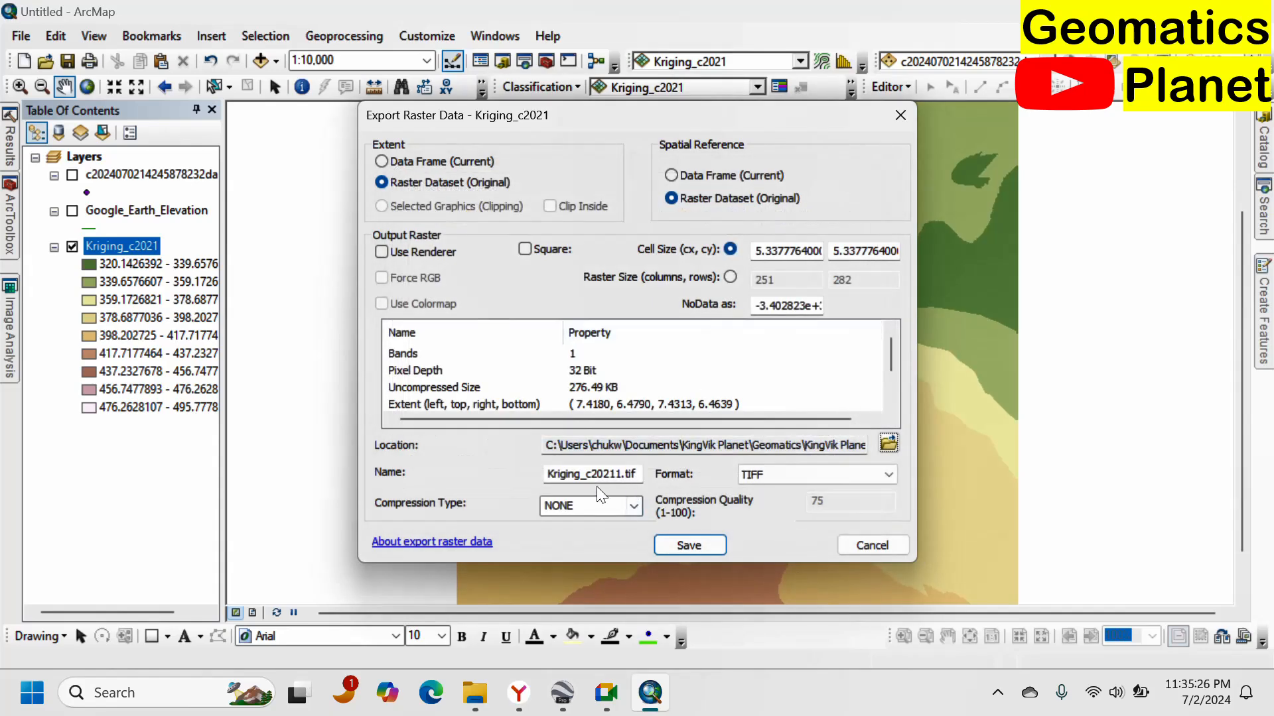
left_click(672, 547)
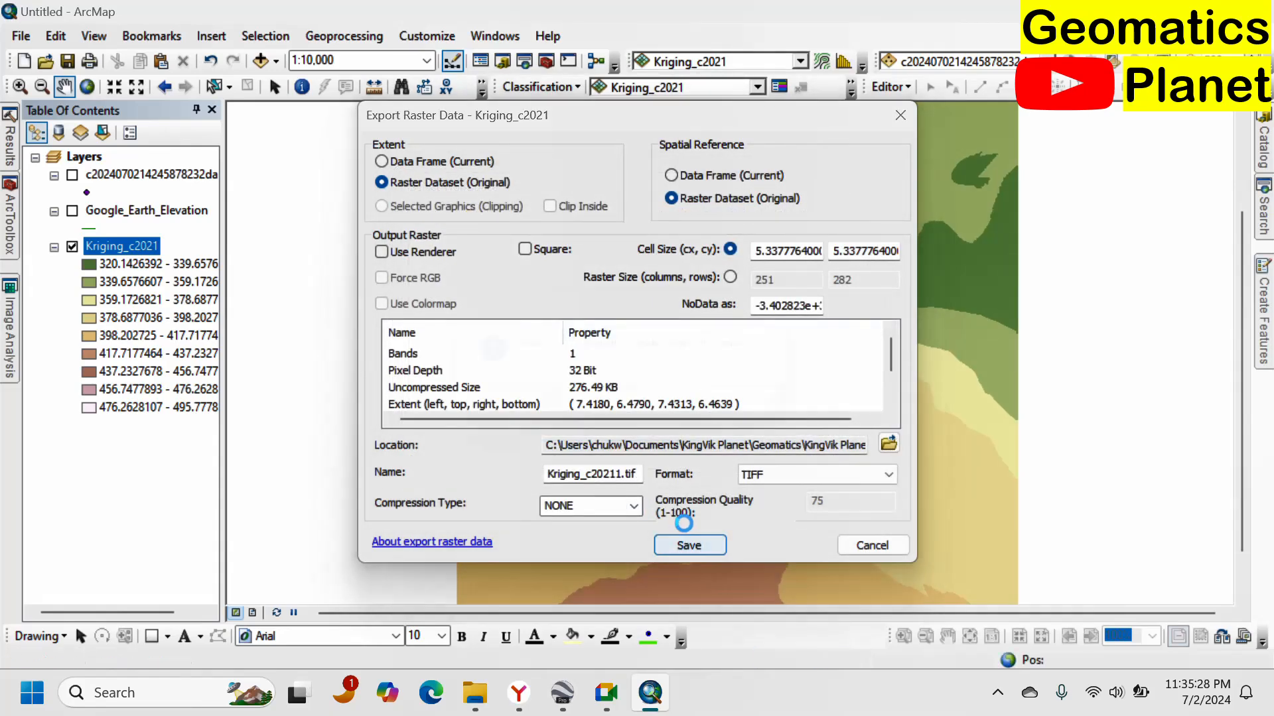
left_click(725, 409)
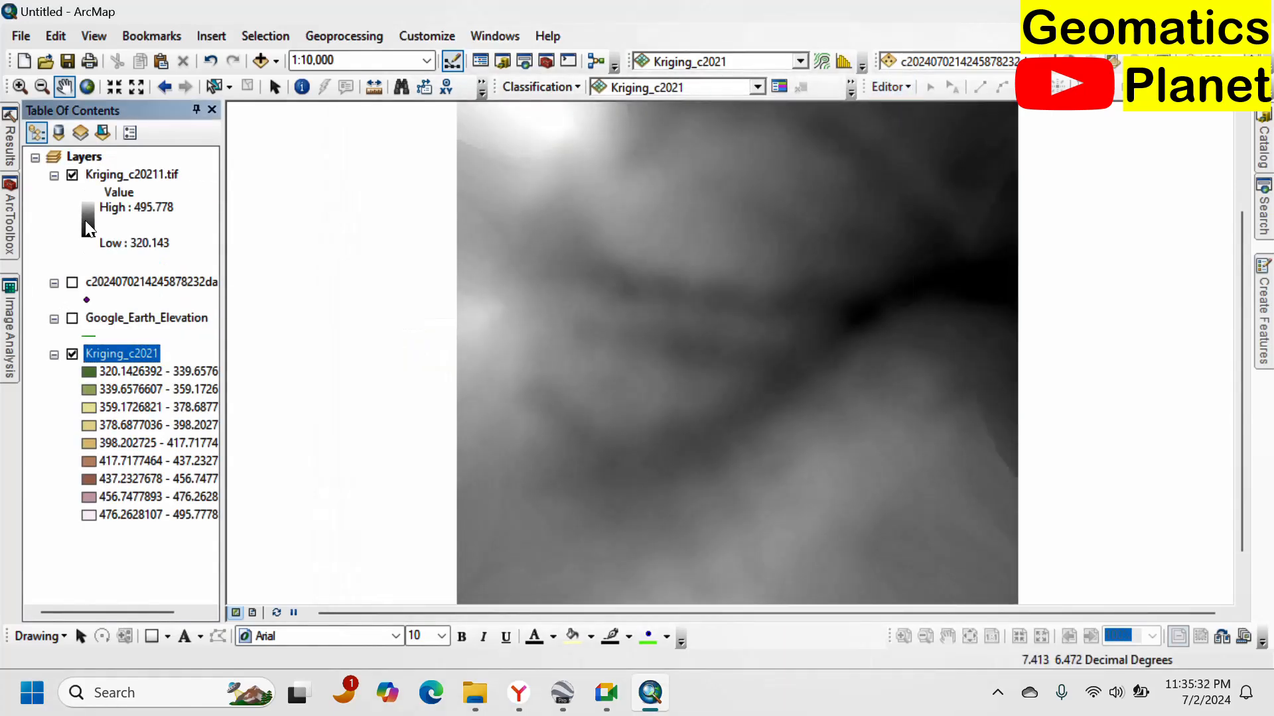
Apply a green-yellow-brown colour ramp to the Kriging_c20211.tif raster.
double_click(89, 228)
left_click(199, 297)
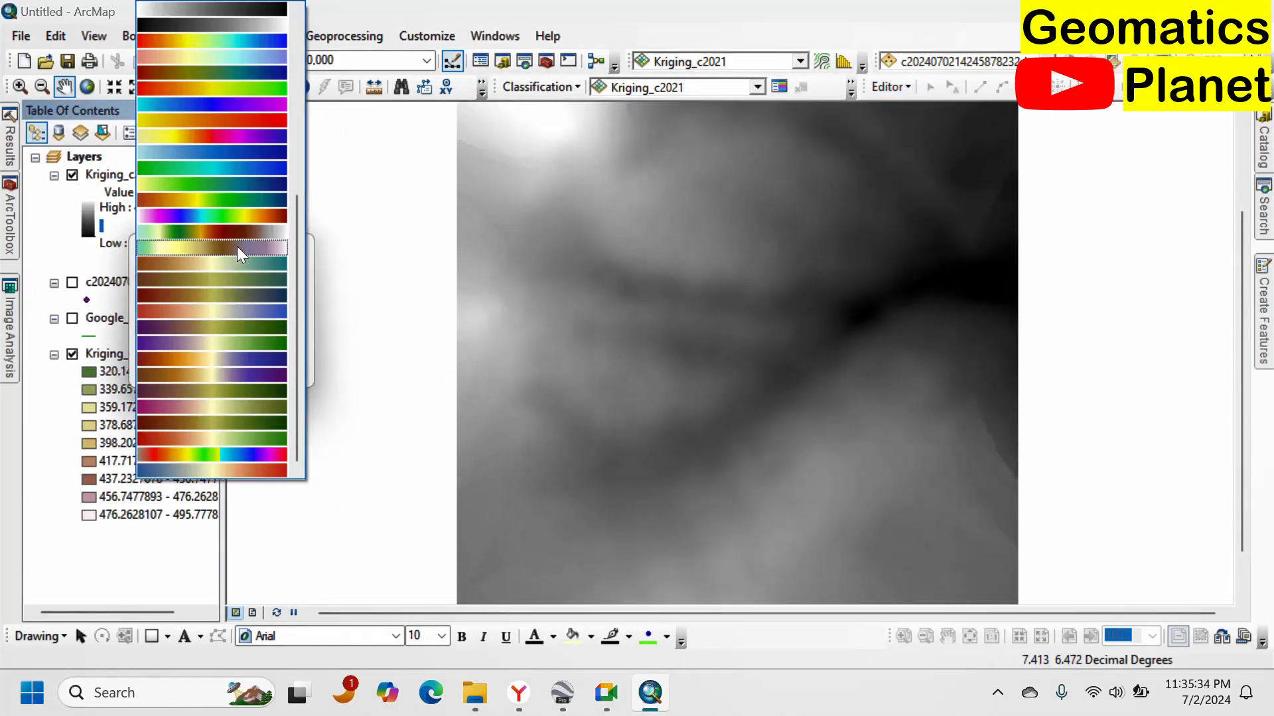
left_click(240, 236)
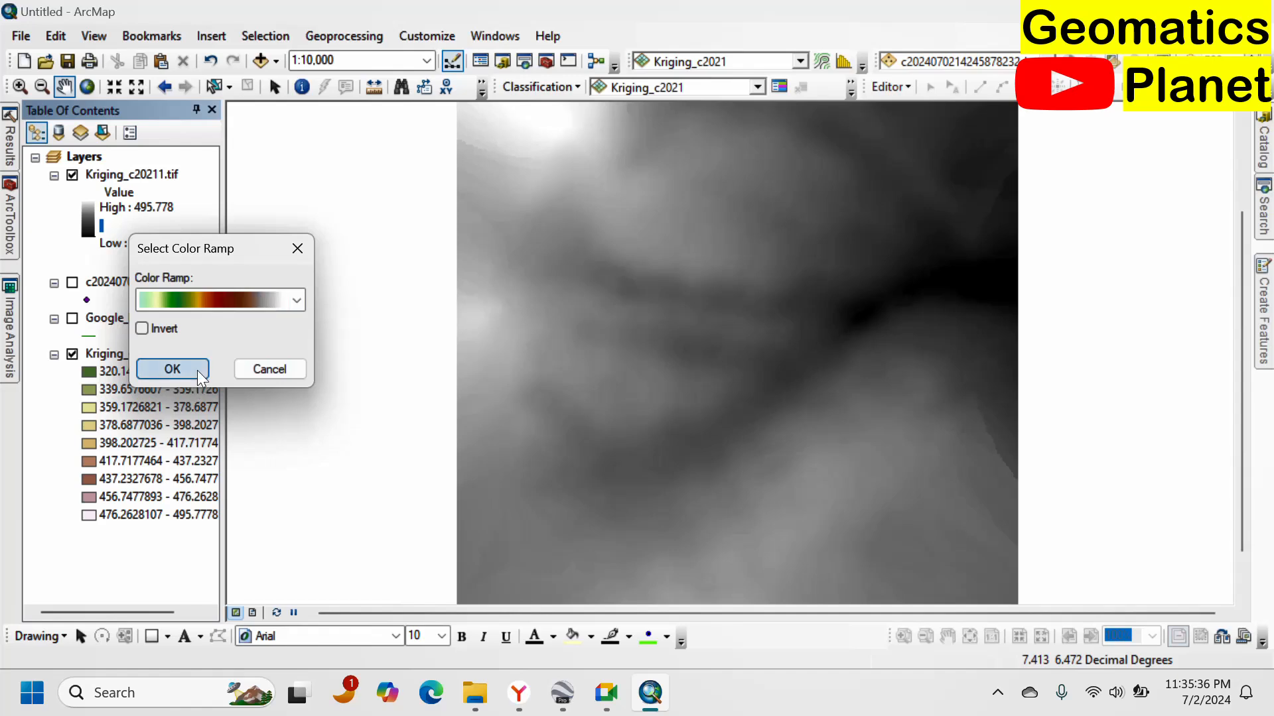
left_click(172, 369)
scroll(560, 367, "up", 1)
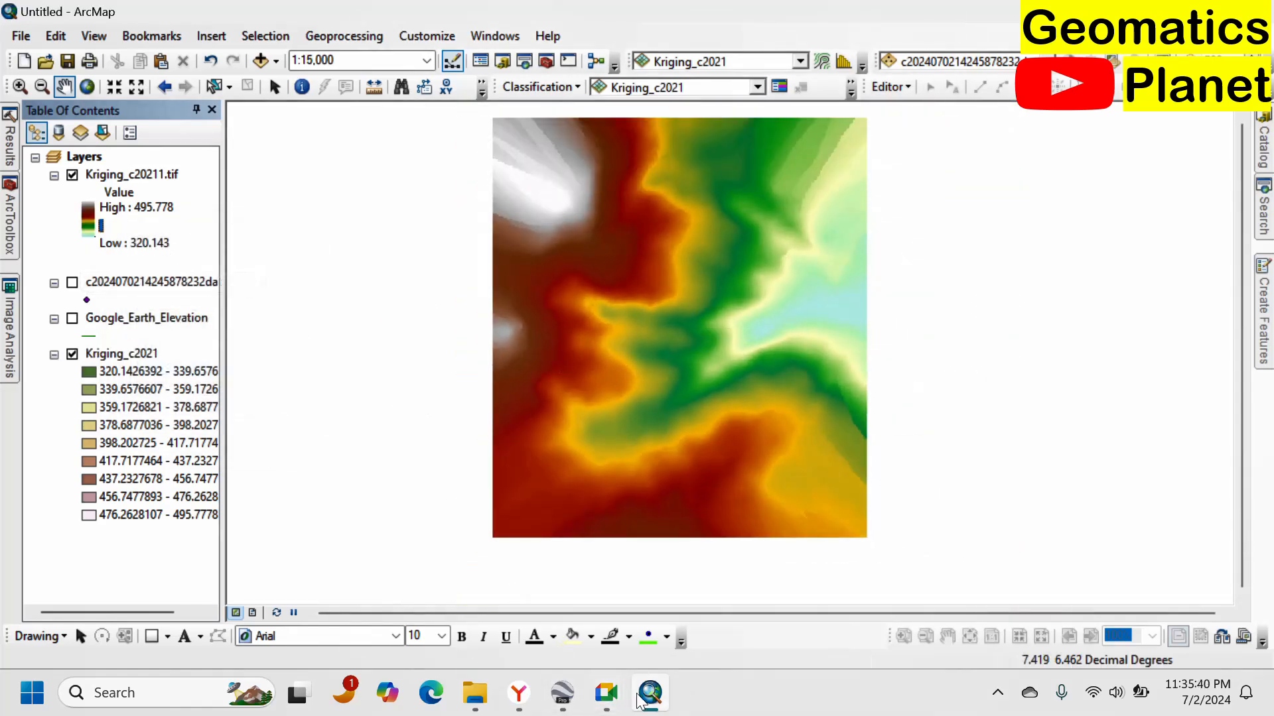
Switch to Google Earth and open the Kriging_c20211 raster from the Elevation folder using all data import formats.
left_click(563, 690)
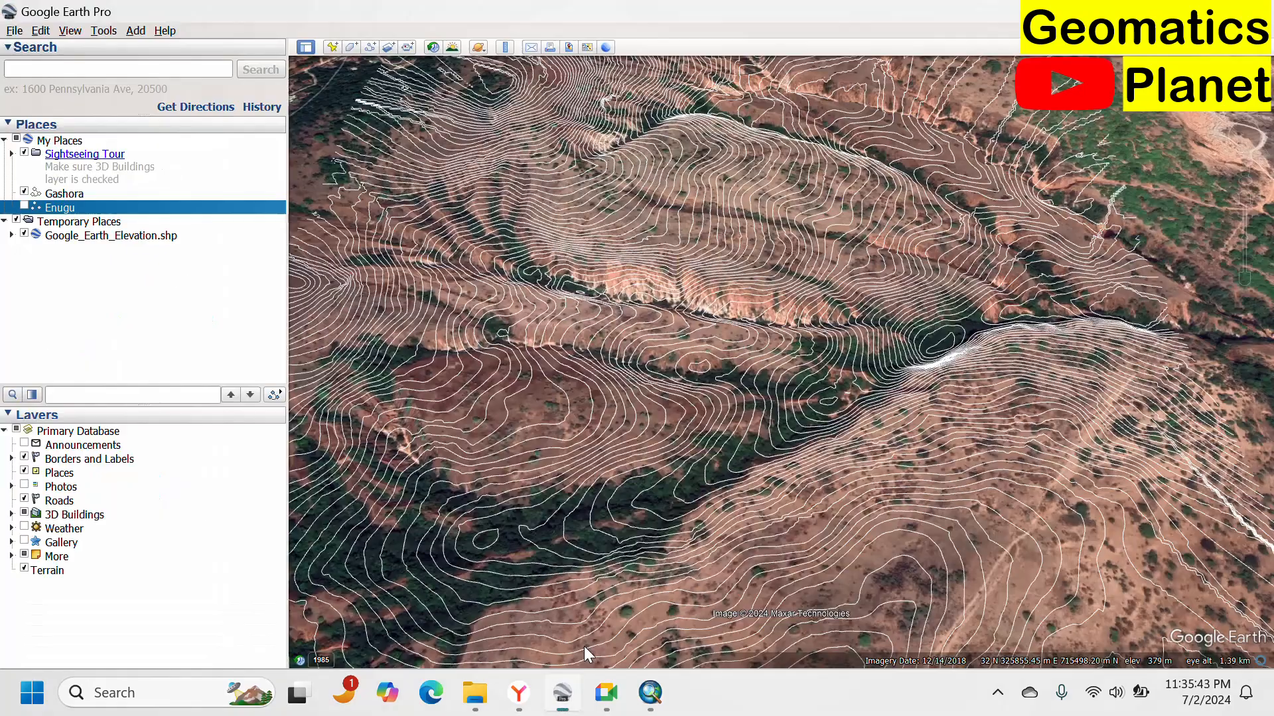
left_click(15, 31)
key("Escape")
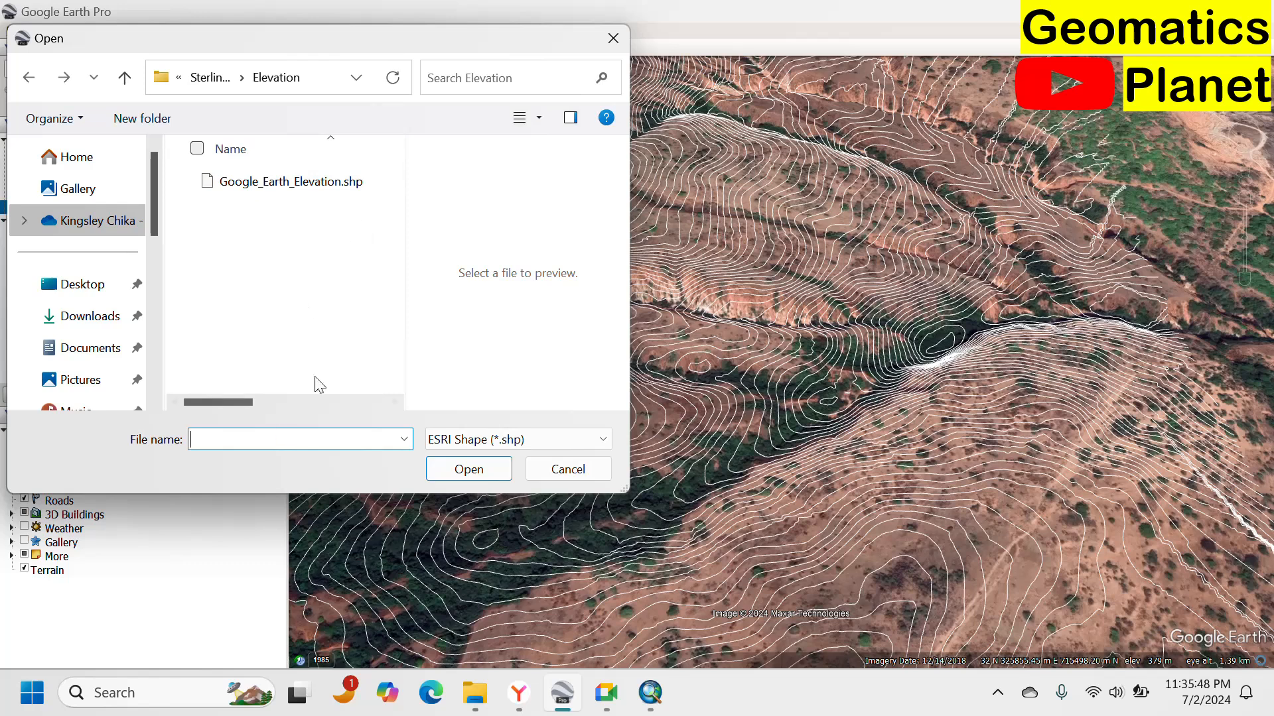
left_click(435, 438)
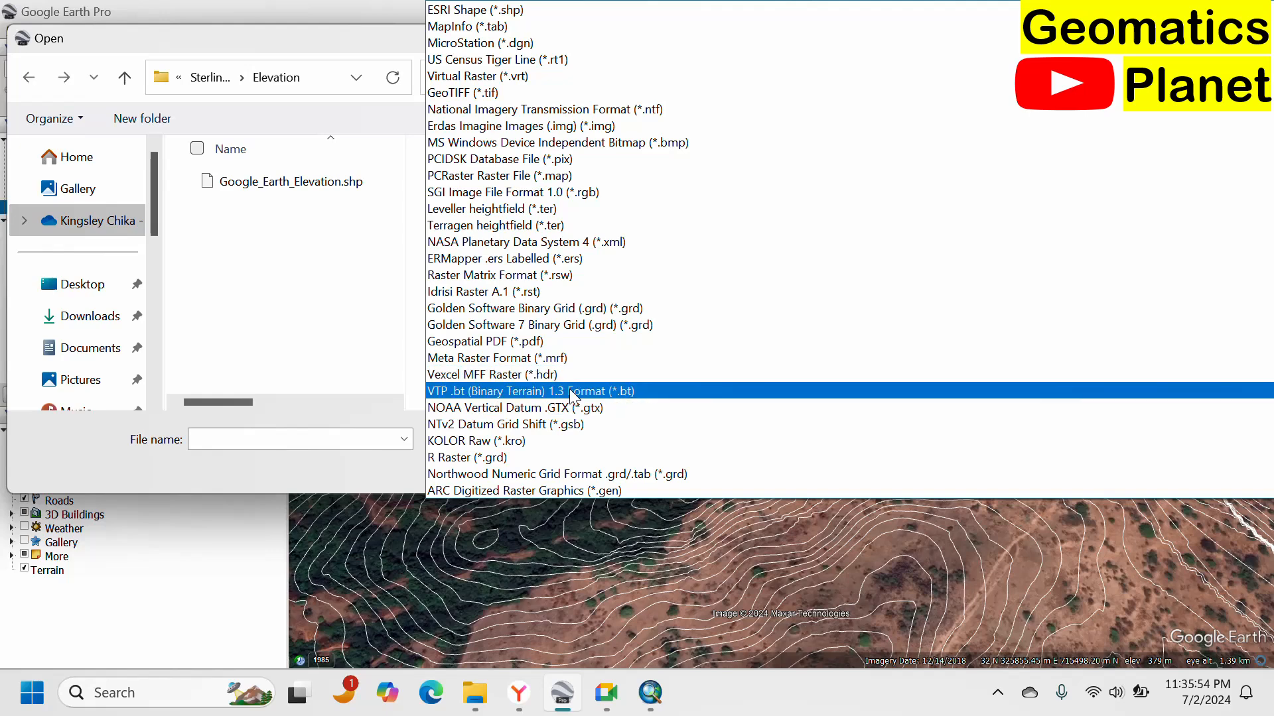
scroll(571, 385, "down", 1)
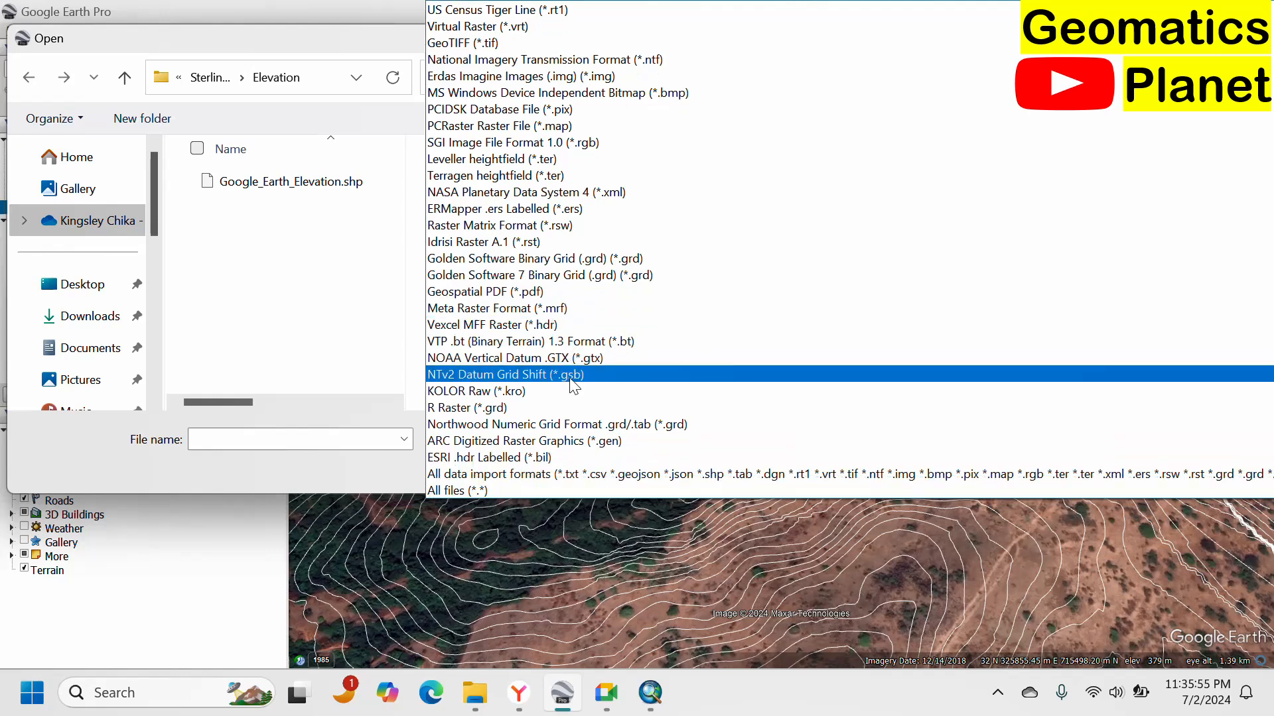
left_click(584, 474)
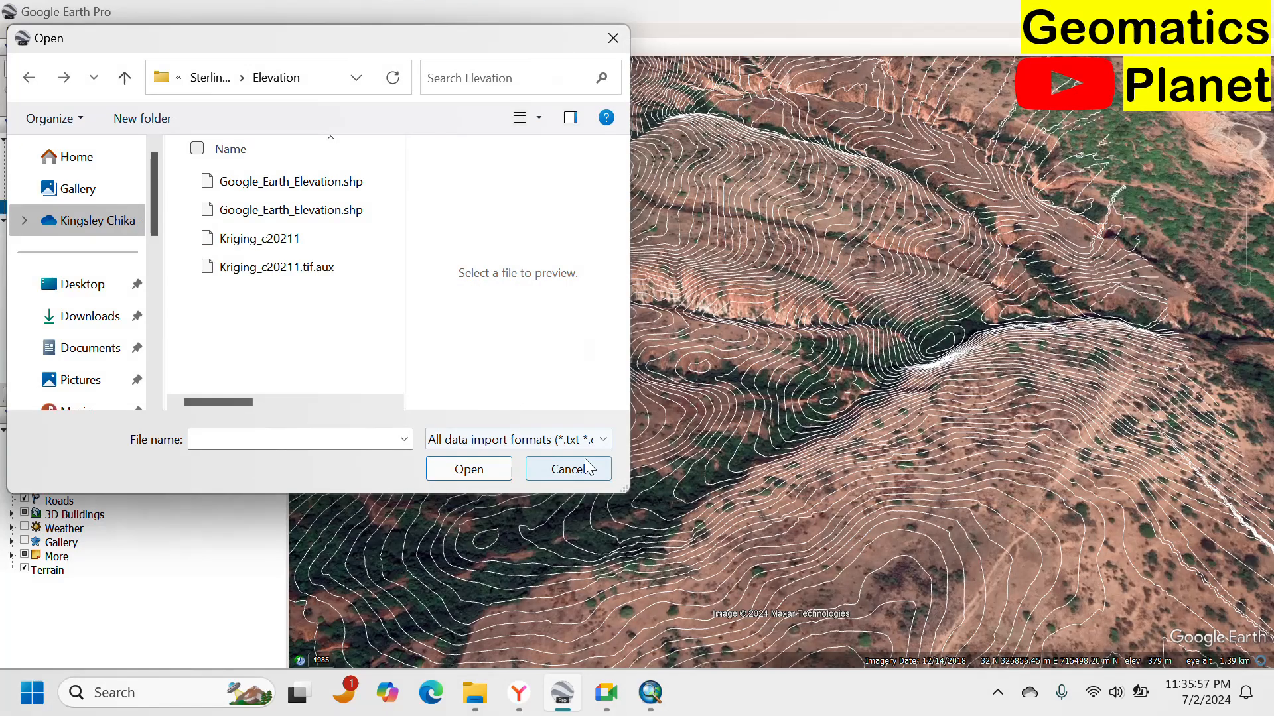
left_click(304, 246)
left_click(468, 471)
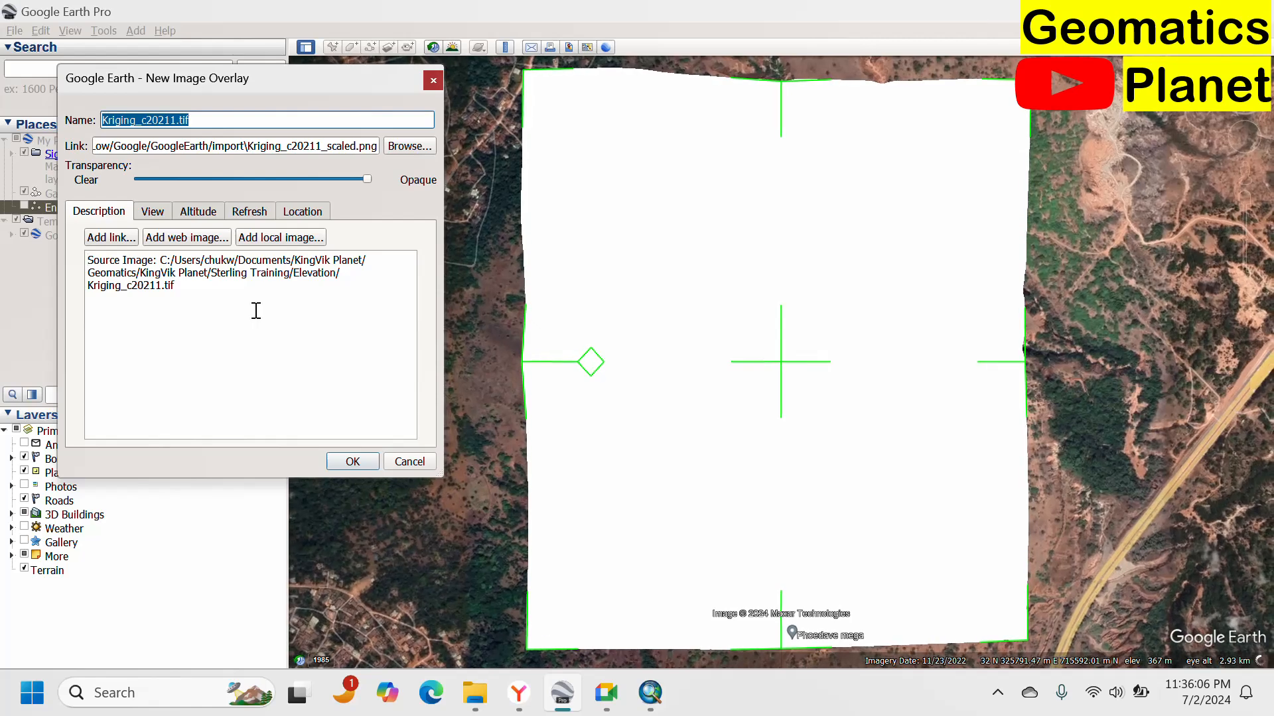
Look through the new image overlay's View, Altitude, Refresh and Location settings and add the Kriging_c20211.tif overlay.
left_click(160, 213)
left_click(198, 211)
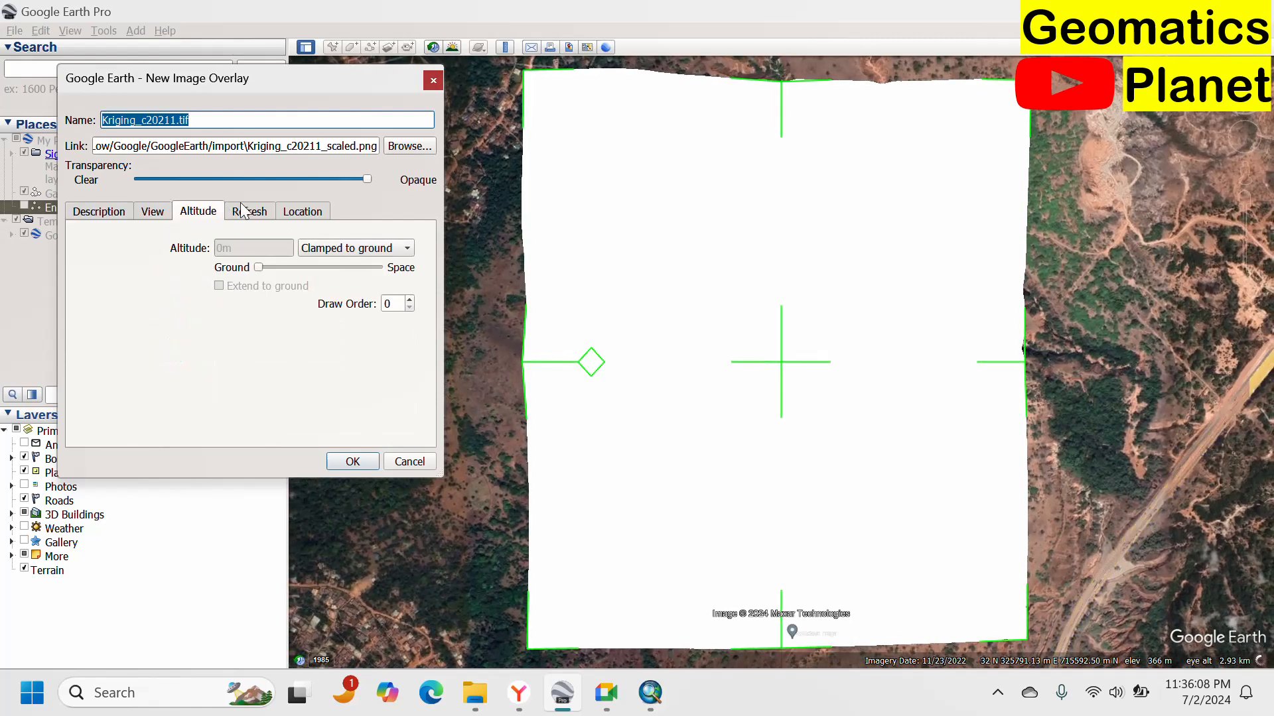
left_click(249, 211)
left_click(300, 211)
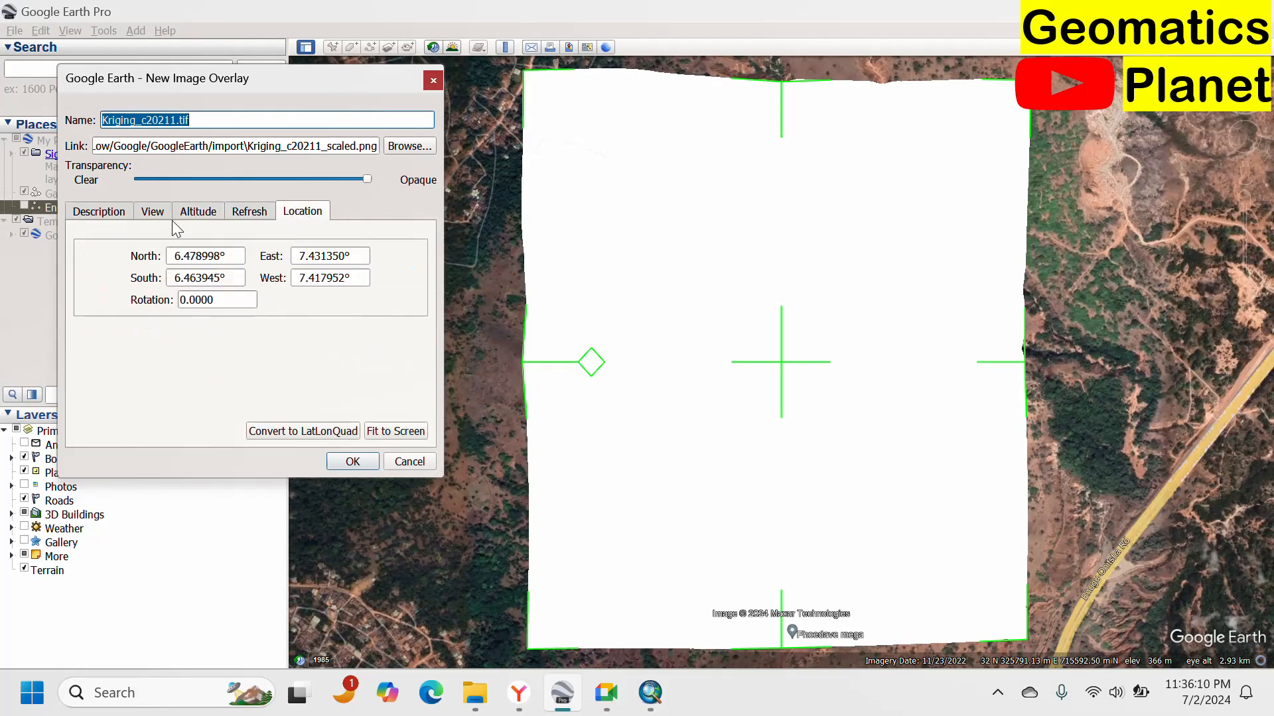
left_click(120, 216)
left_click(351, 463)
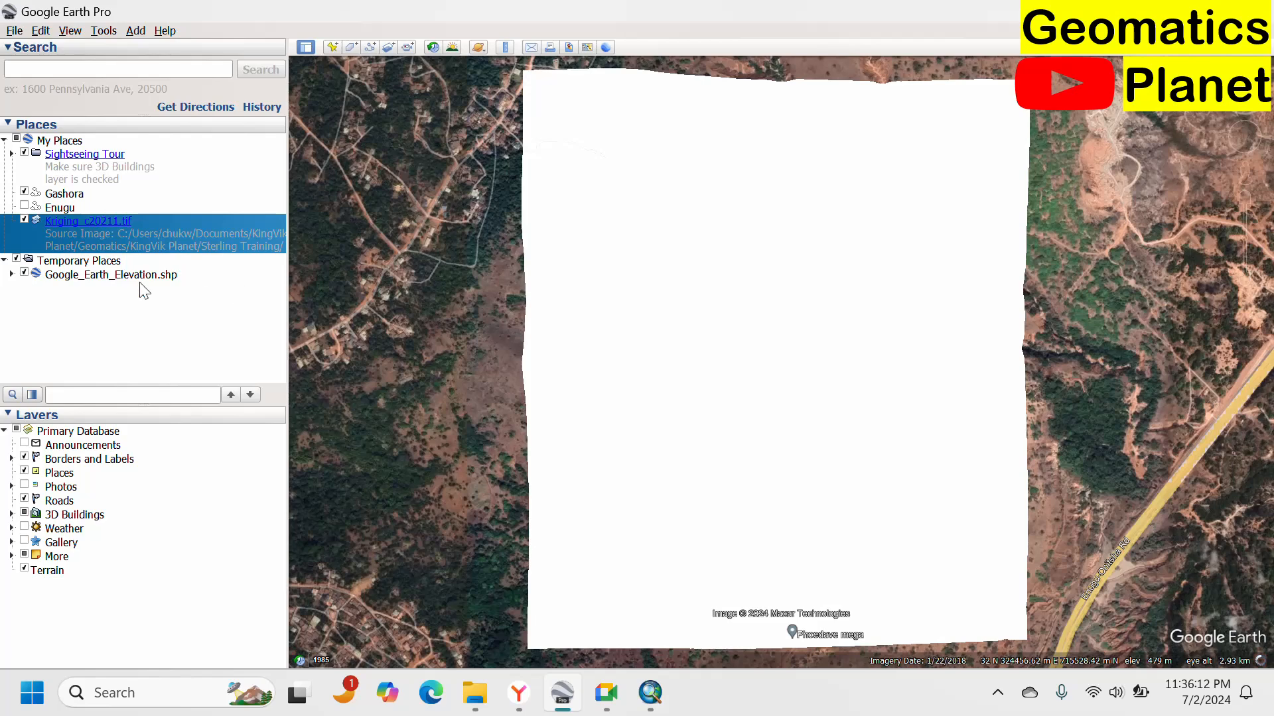
Open the overlay's properties and lower its transparency to about halfway.
right_click(66, 231)
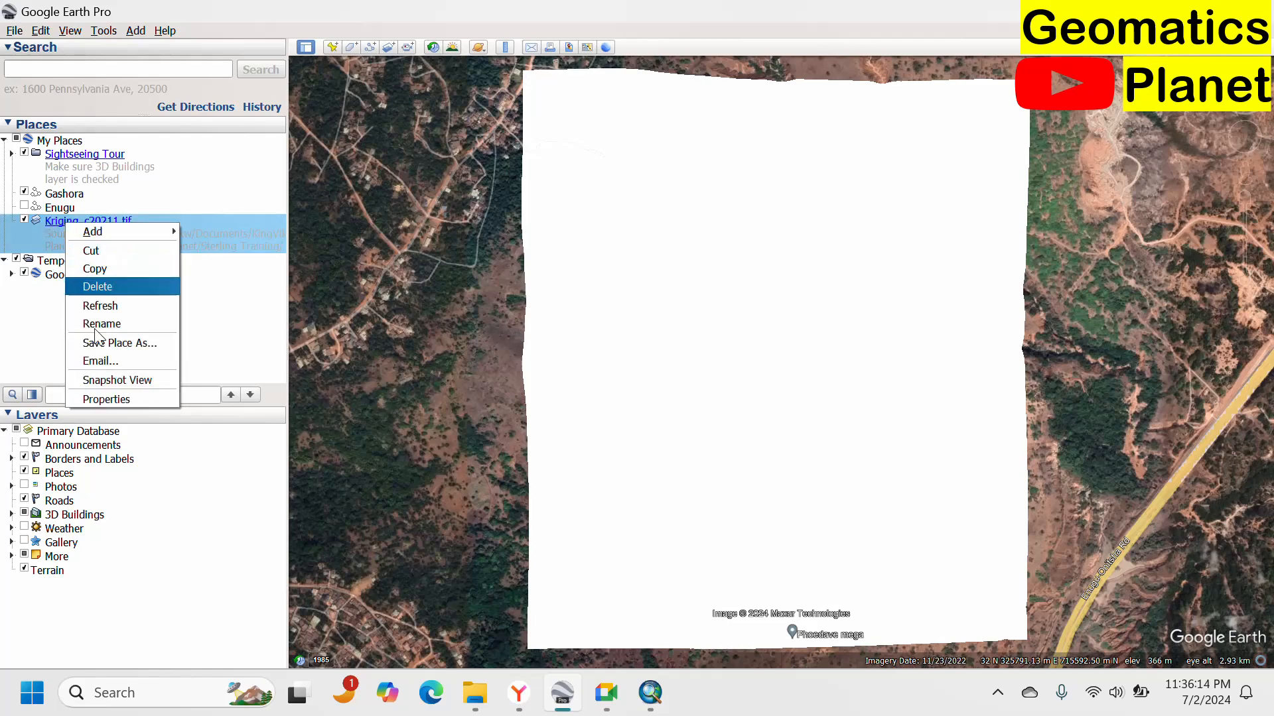
left_click(106, 395)
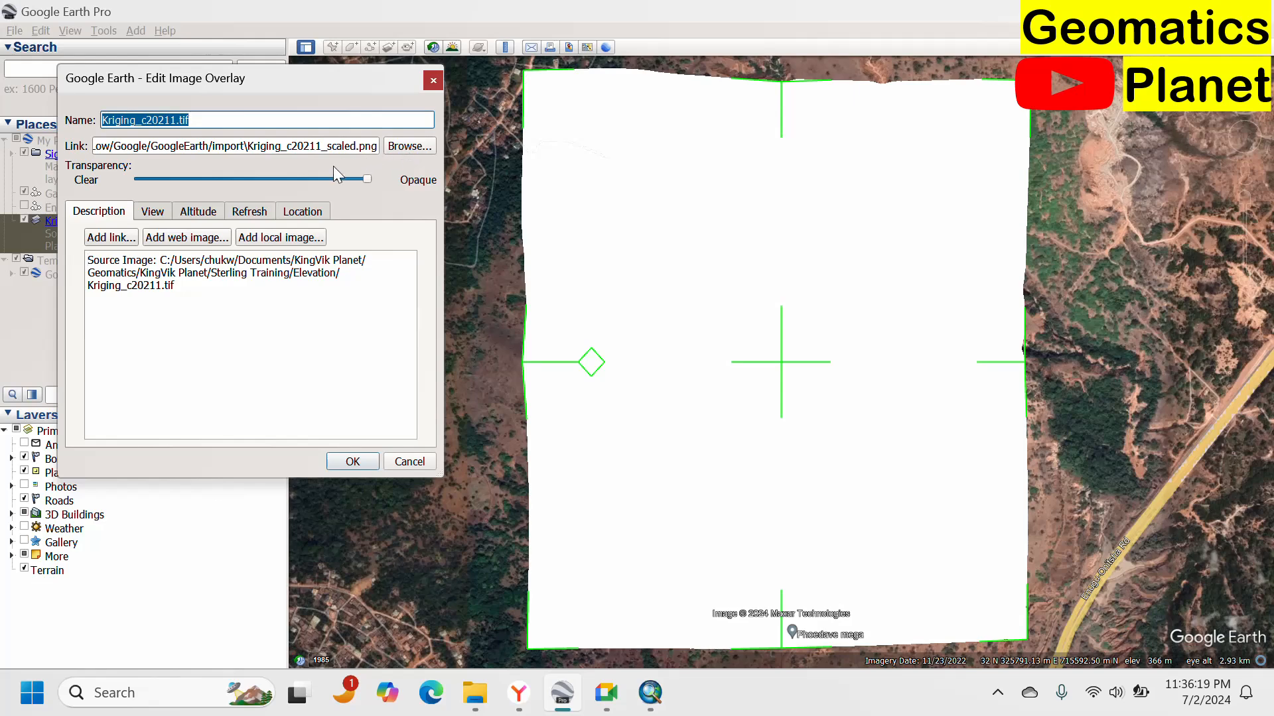
left_click_drag(364, 177, 264, 194)
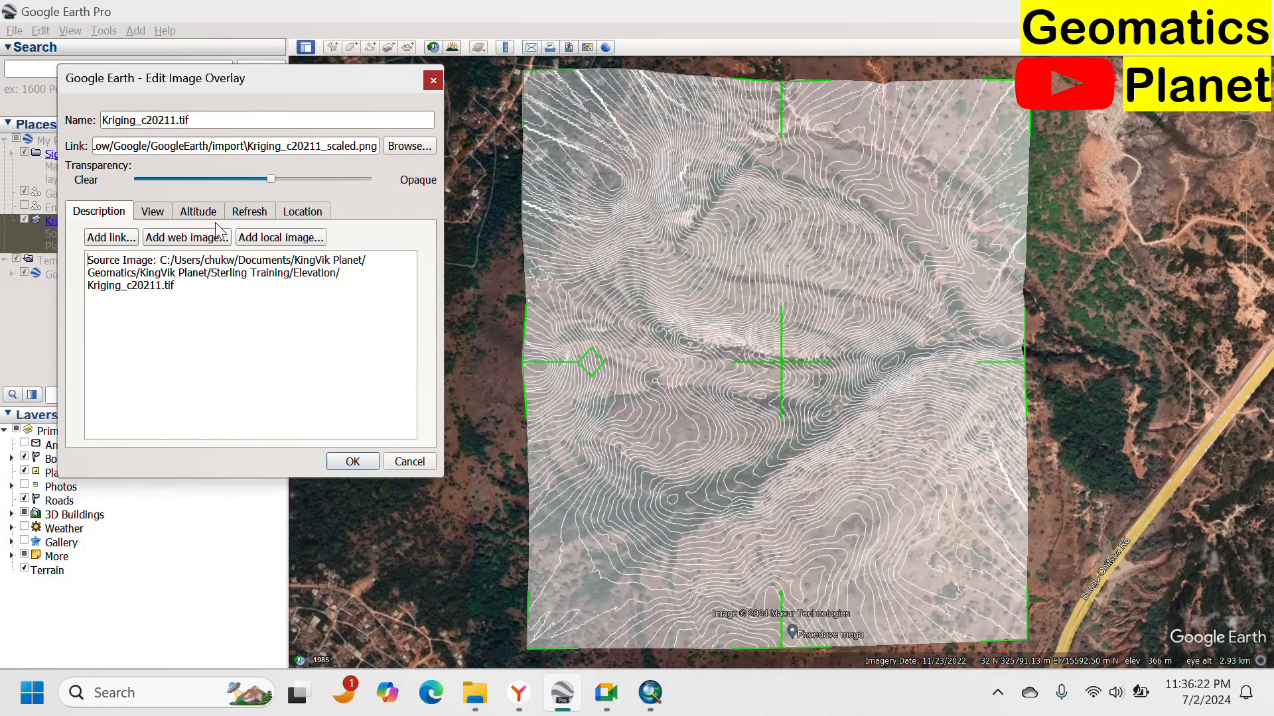
Examine the overlay's tabs and the add local and web image options, then cancel the properties dialog.
left_click(164, 213)
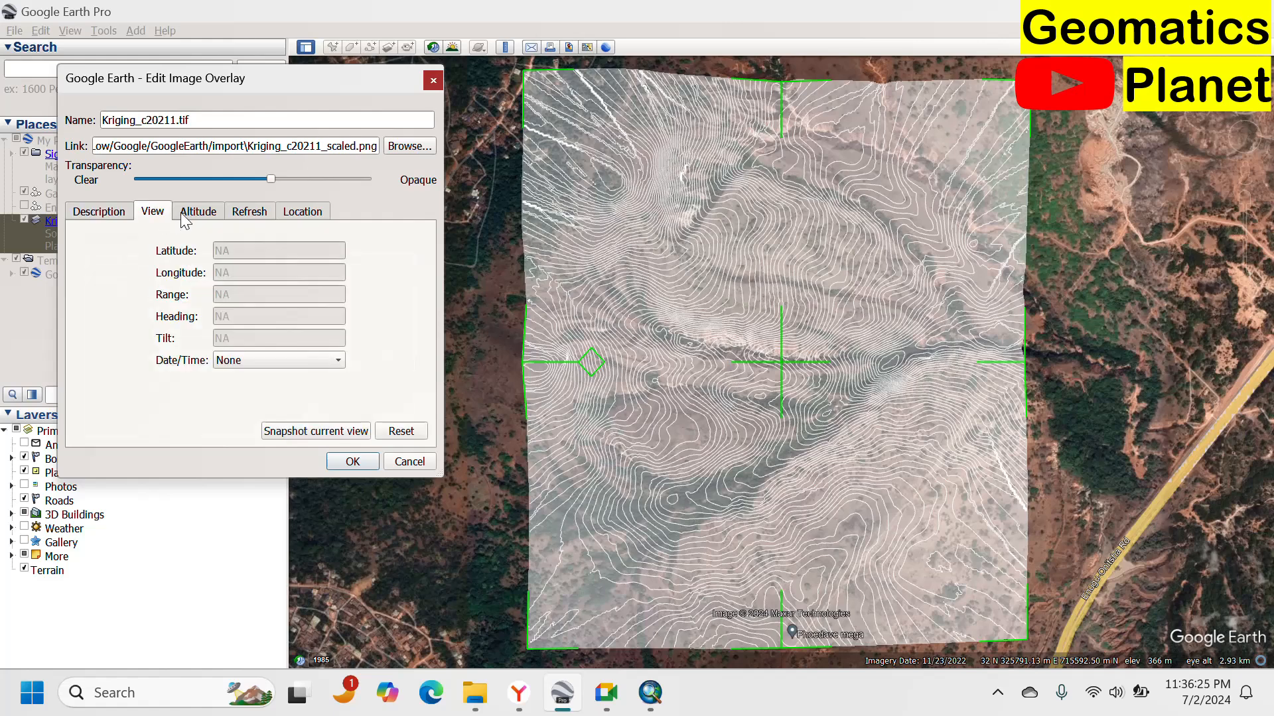
left_click(210, 215)
left_click(238, 213)
left_click(302, 213)
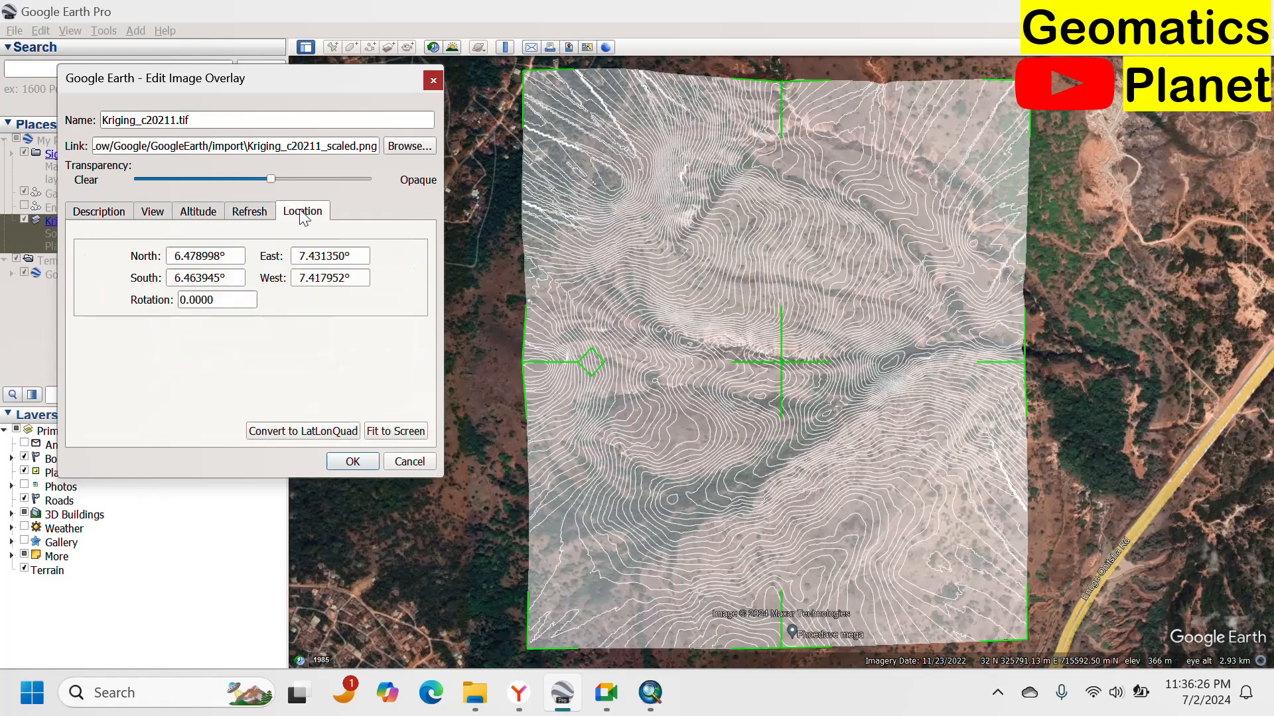
left_click(129, 218)
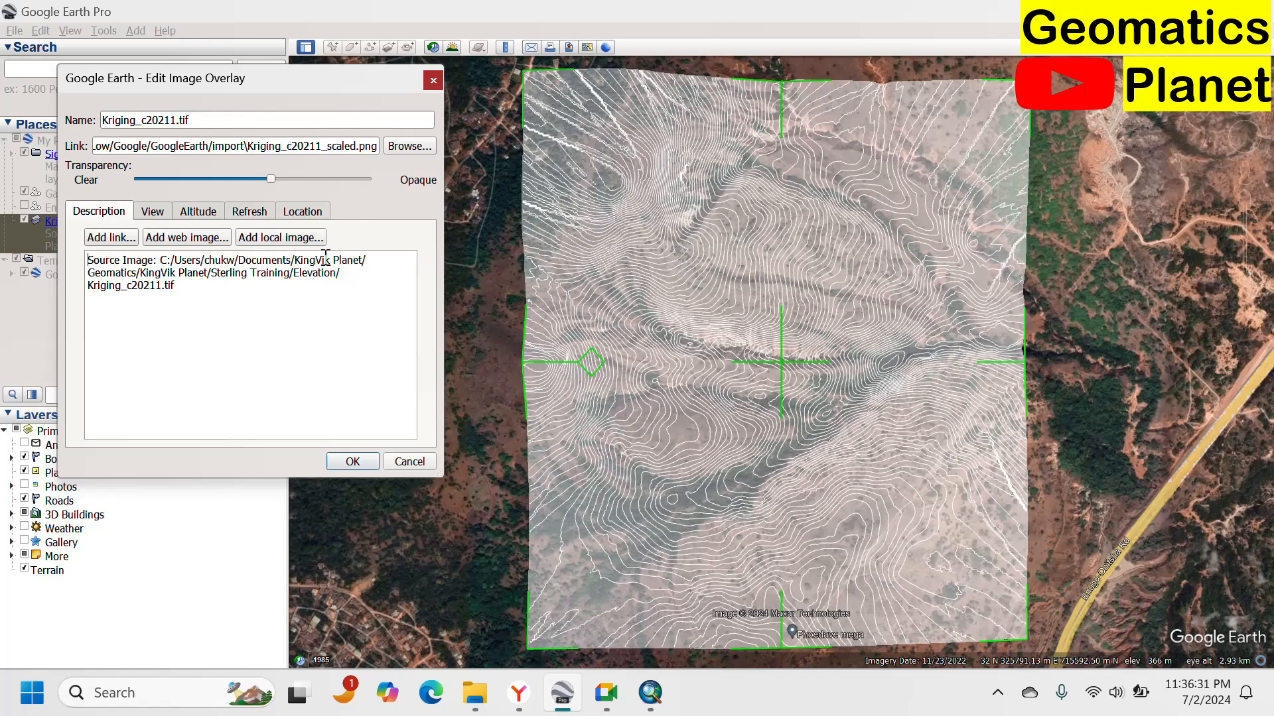
left_click(284, 241)
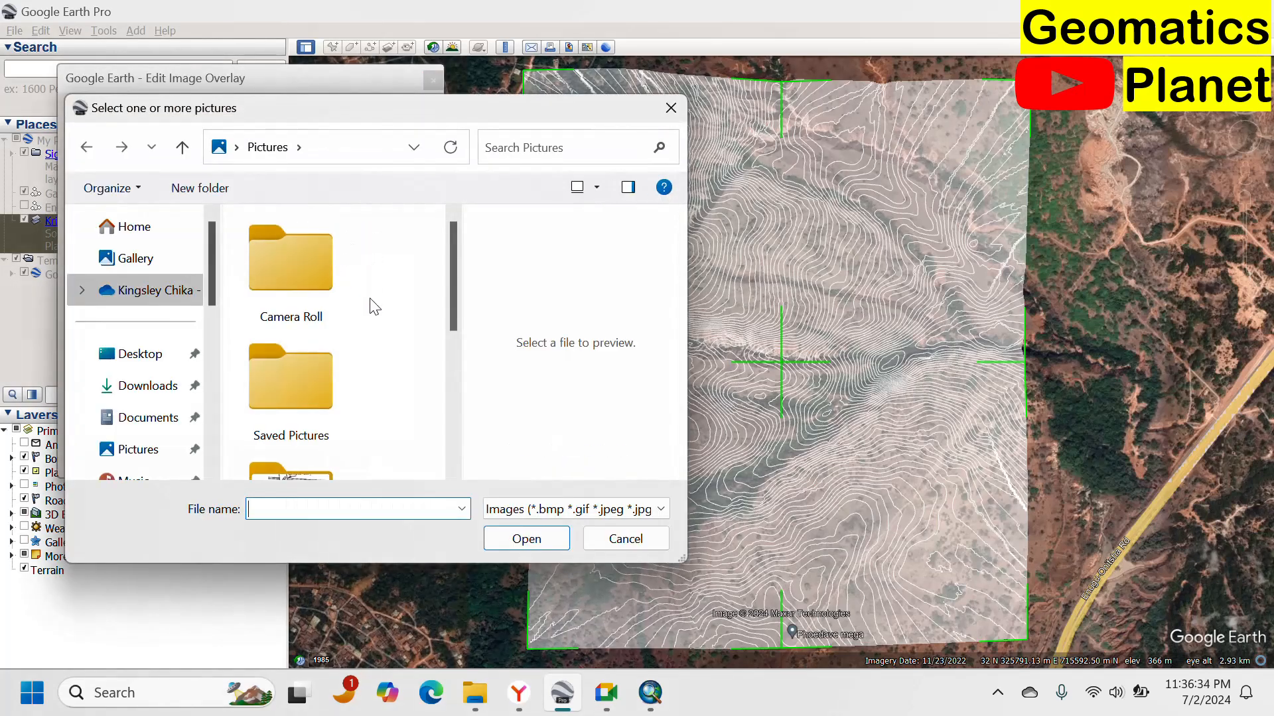
key("Escape")
left_click(199, 238)
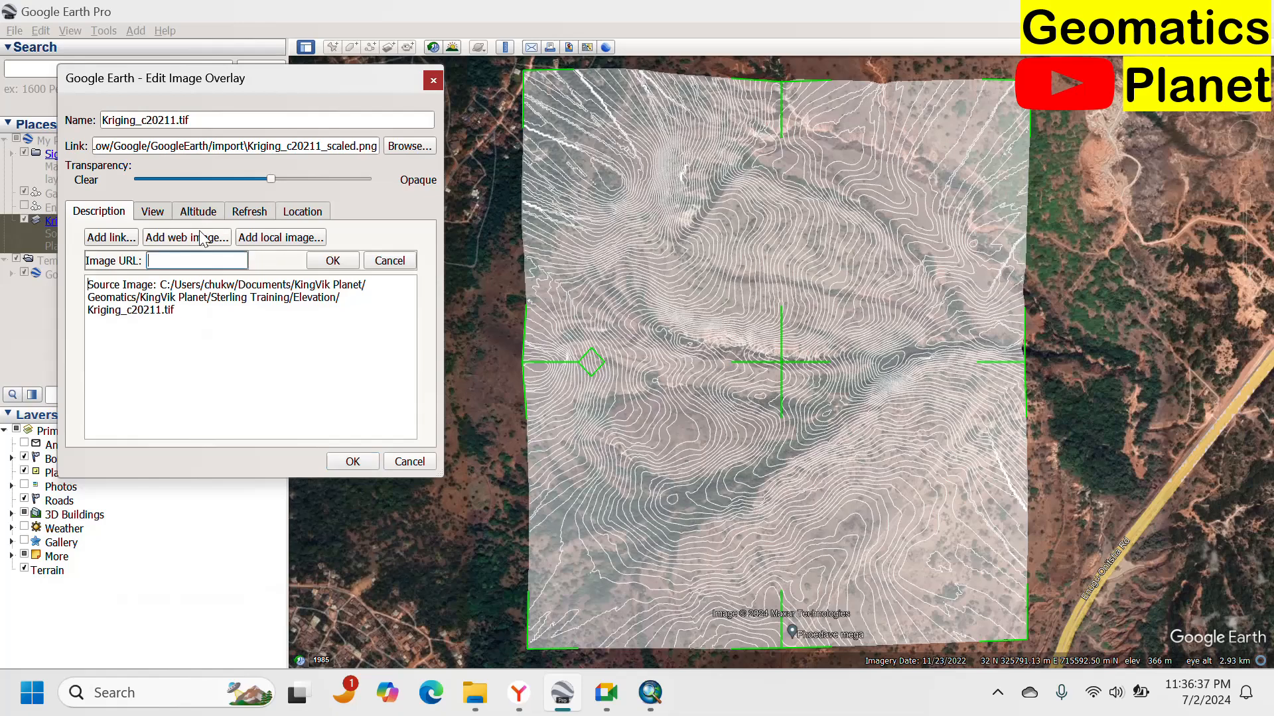
key("Escape")
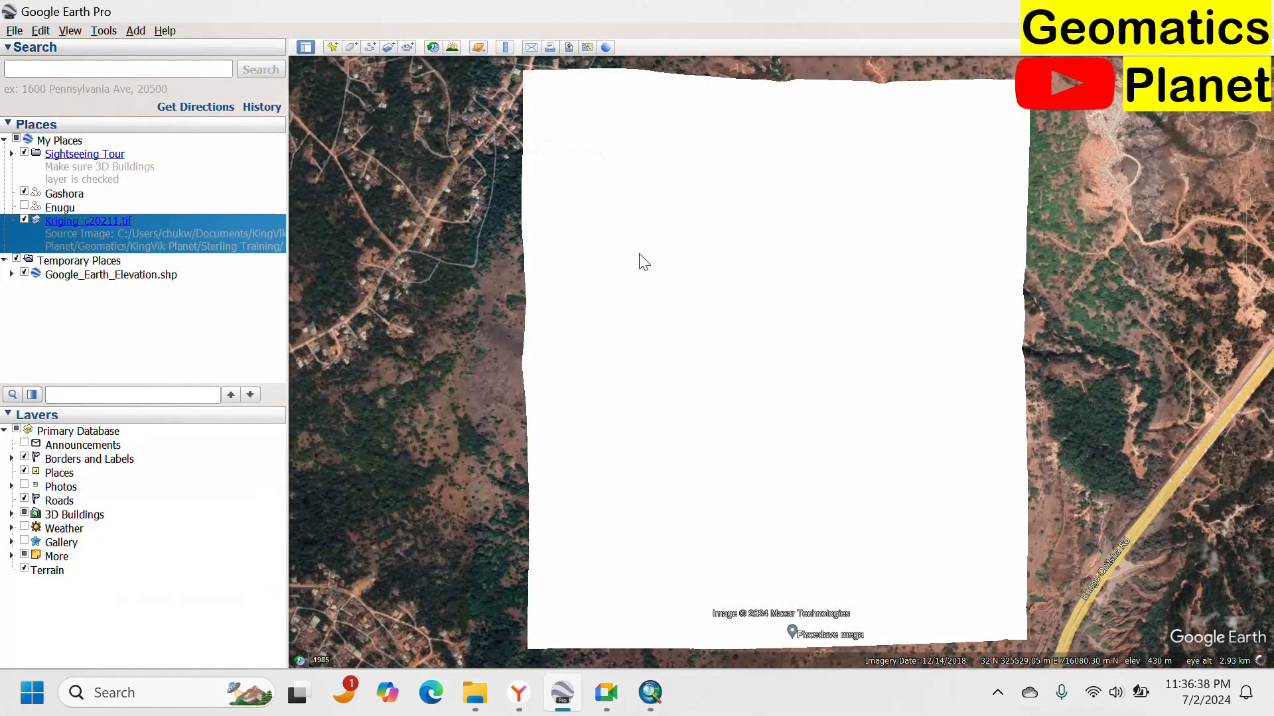
Reopen the overlay's properties, lower its transparency again, and close the dialog.
scroll(654, 242, "down", 2)
scroll(688, 285, "up", 2)
scroll(703, 236, "up", 2)
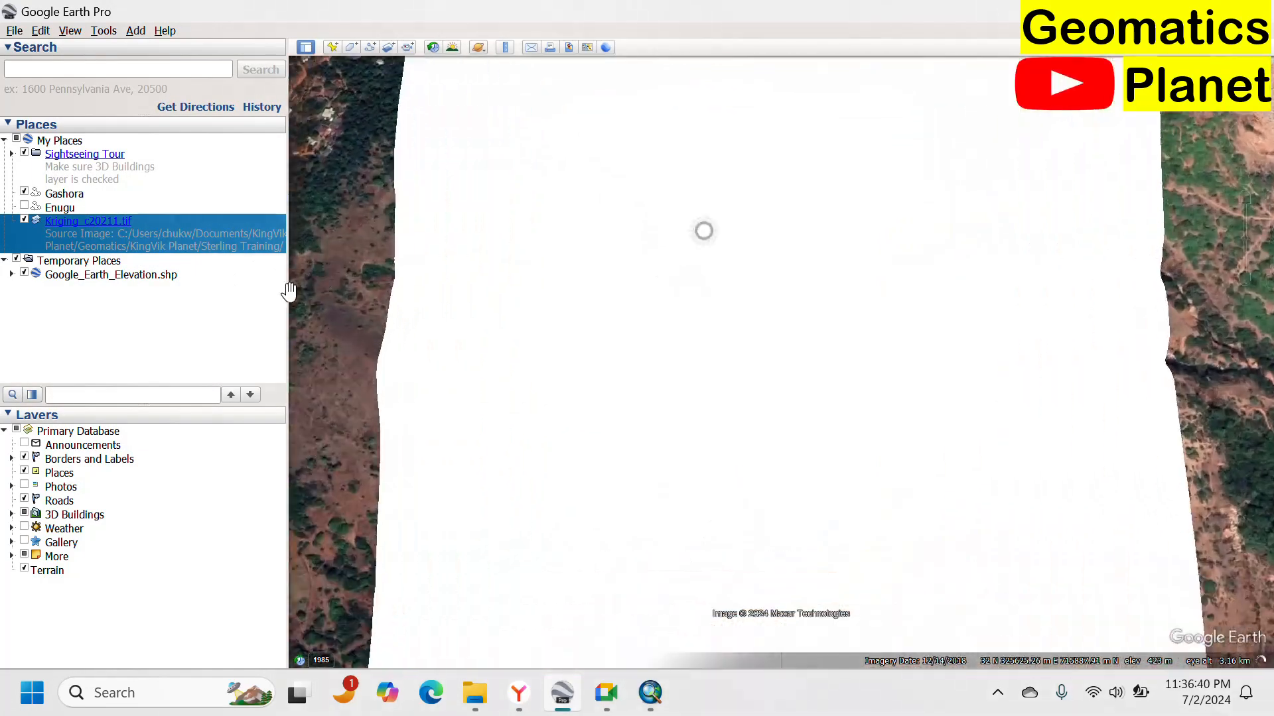
right_click(79, 232)
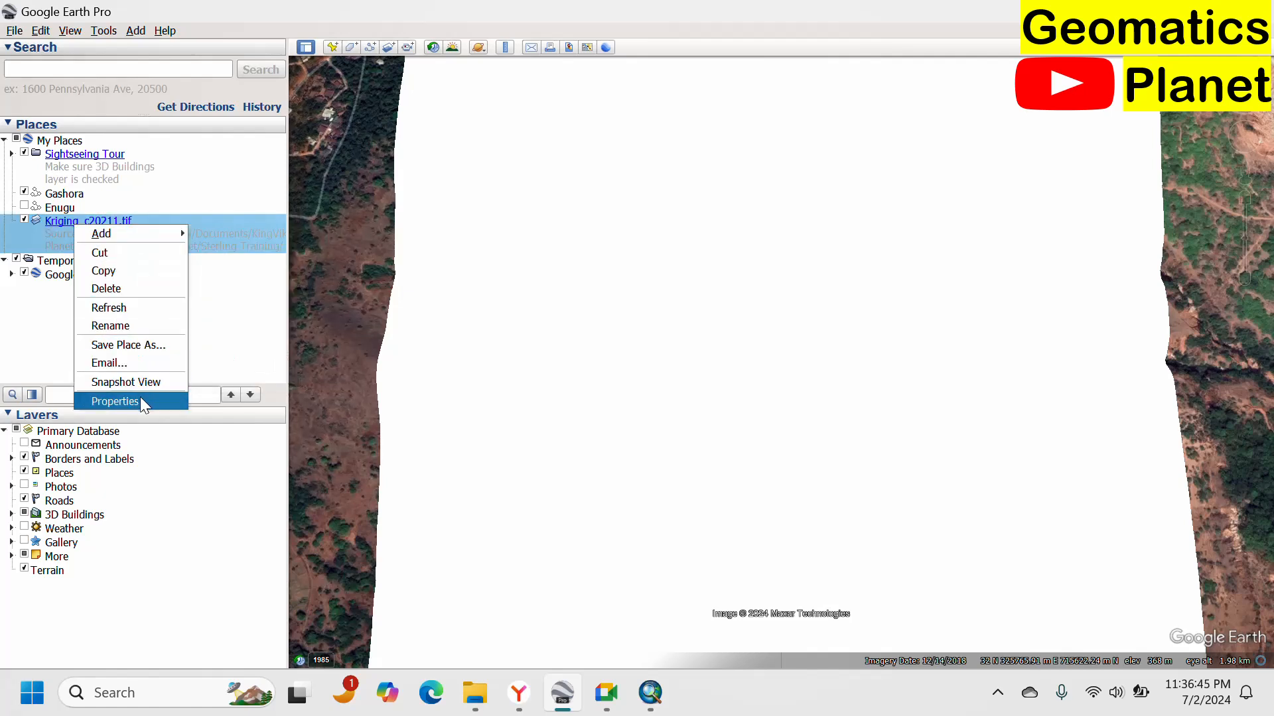
left_click(140, 400)
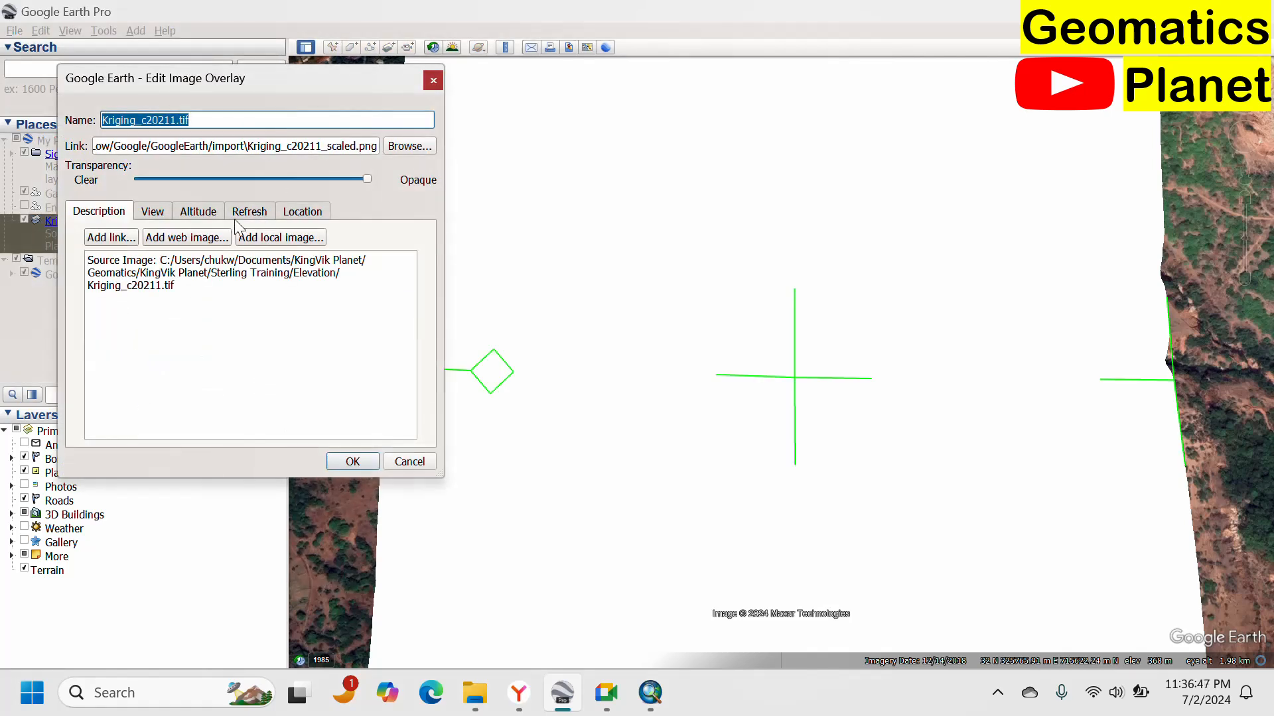
left_click_drag(362, 177, 266, 194)
left_click(433, 80)
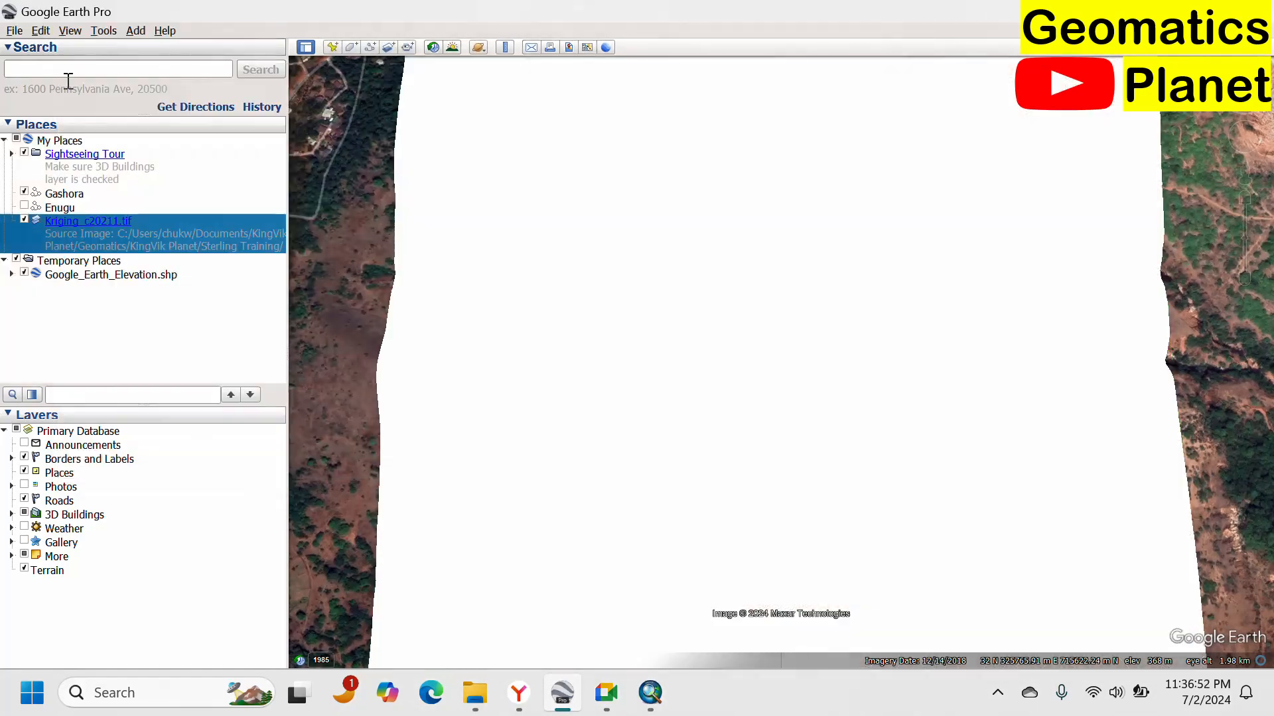
Try to import the Kriging_c20211 raster with the R Raster file type, then cancel the import.
left_click(14, 31)
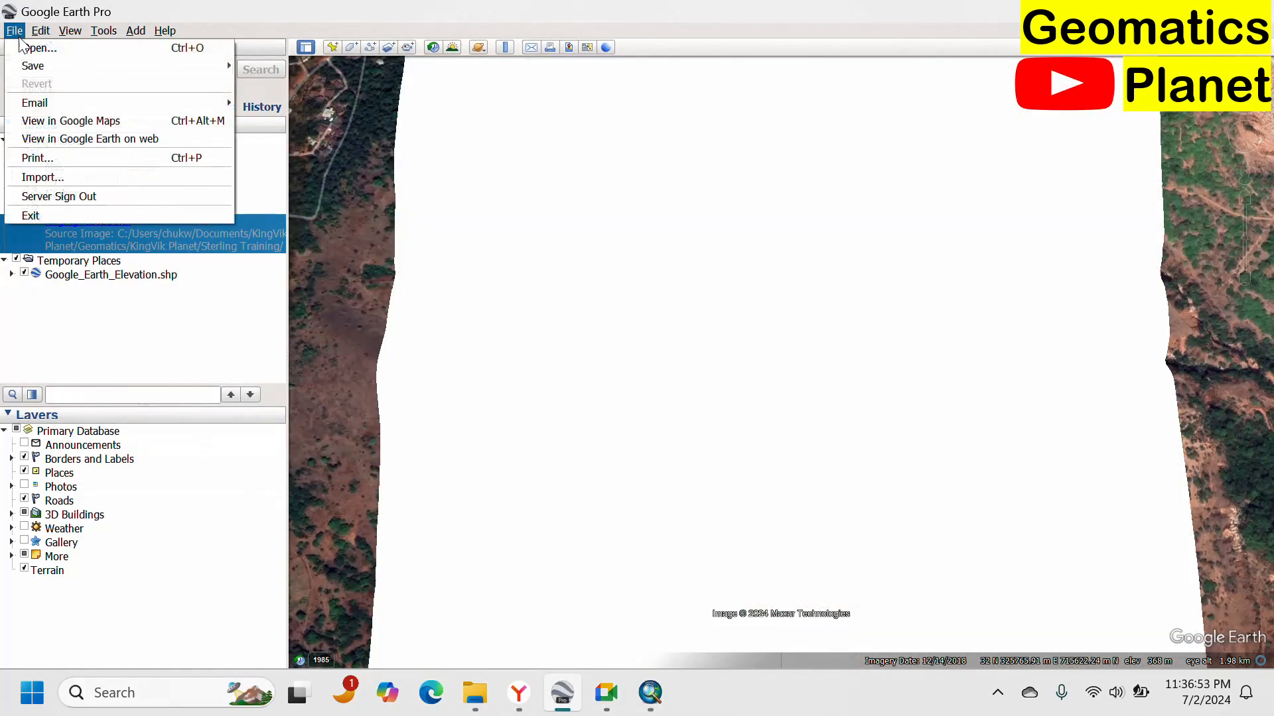
left_click(155, 177)
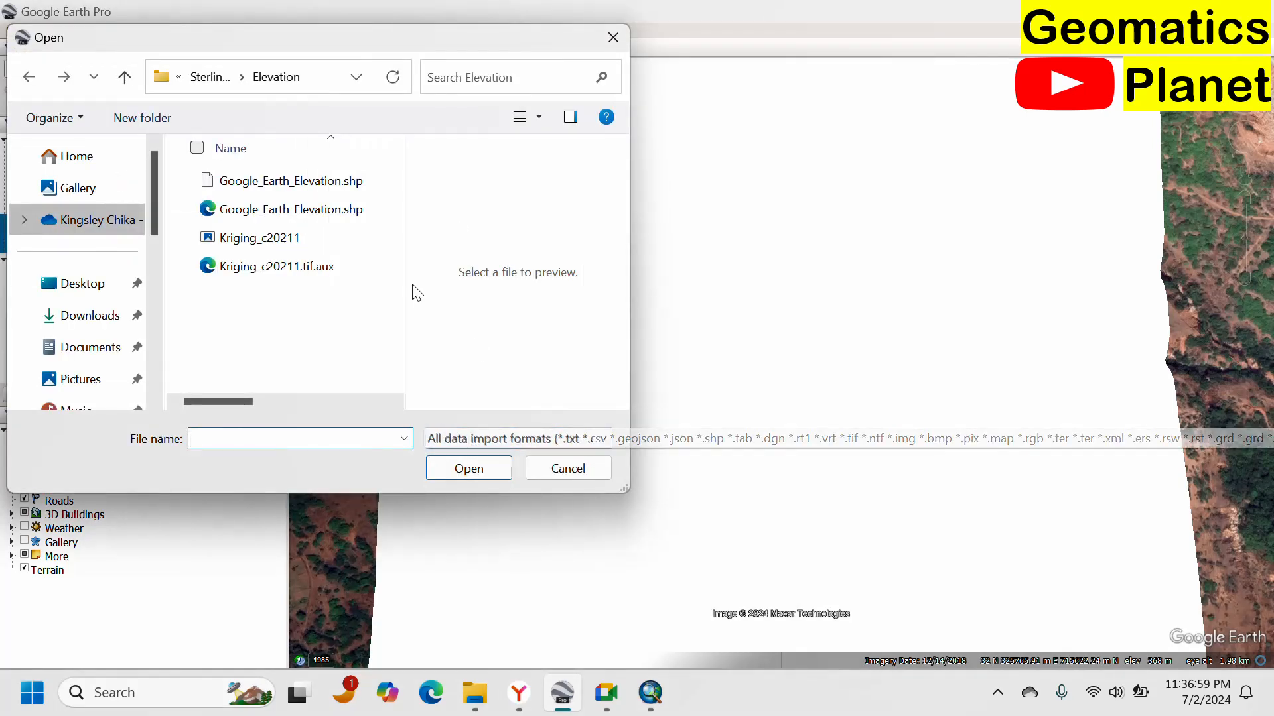
left_click(316, 276)
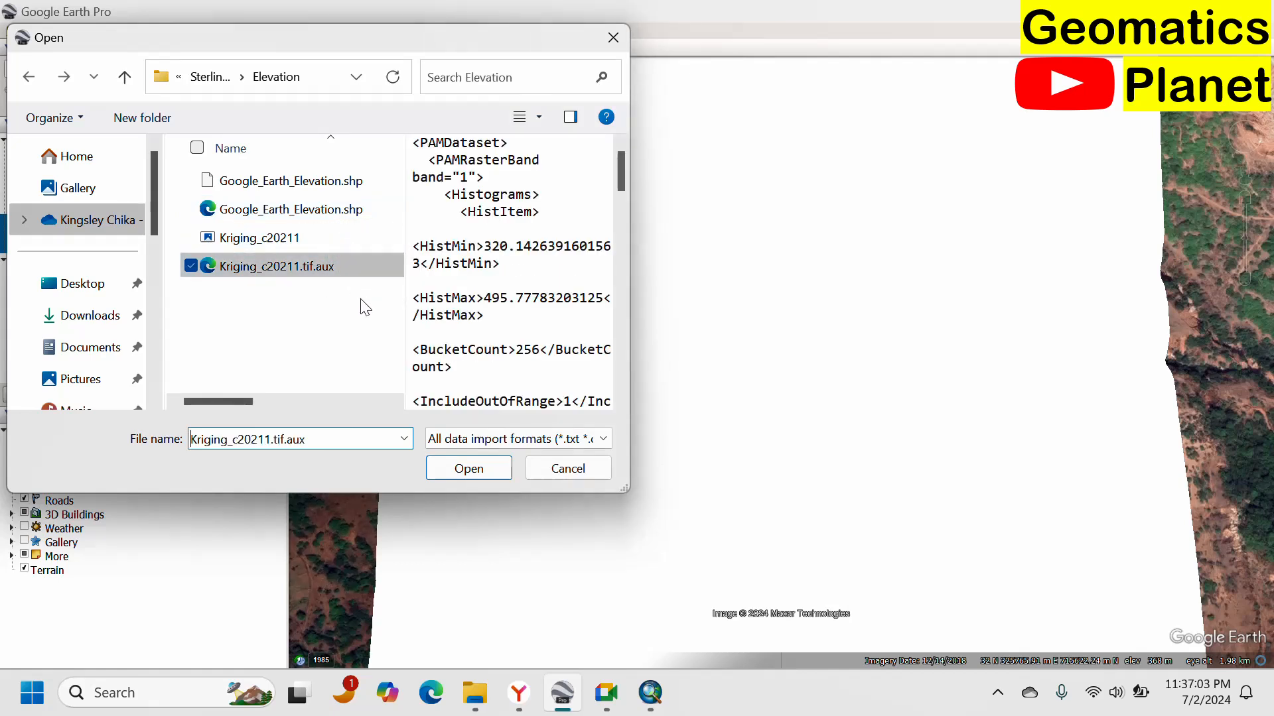
left_click(259, 237)
left_click(503, 442)
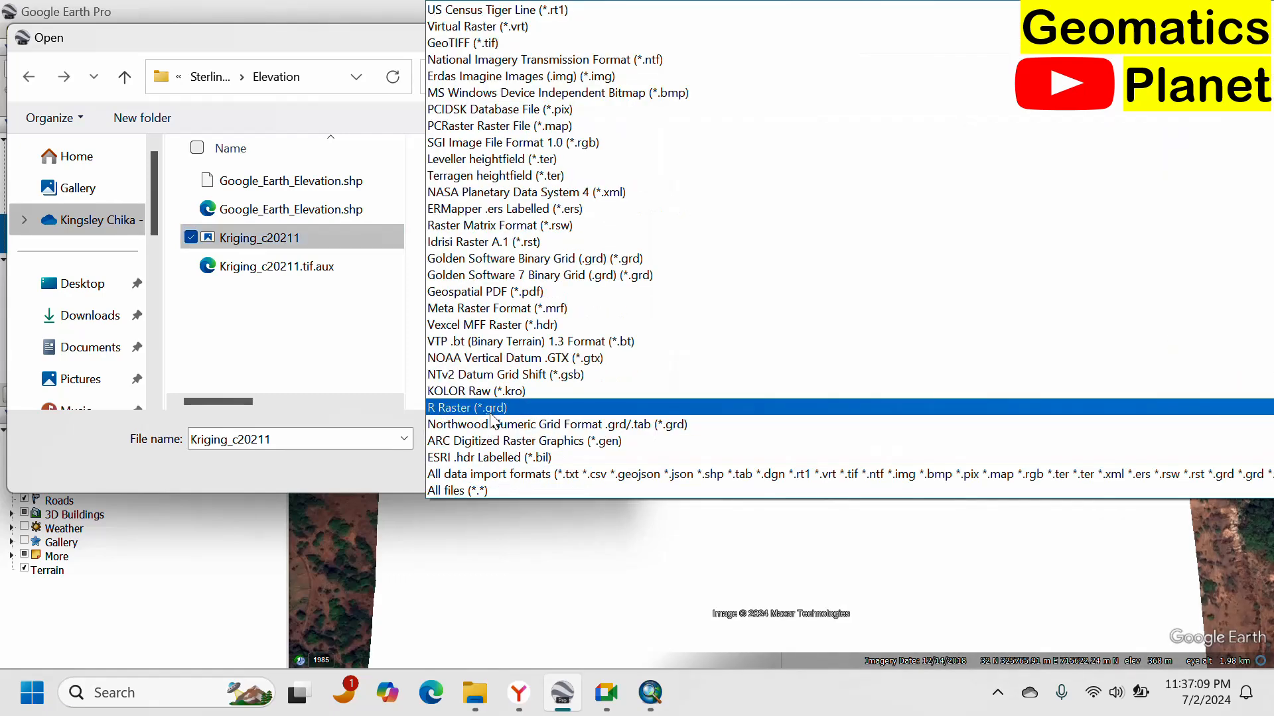
left_click(469, 407)
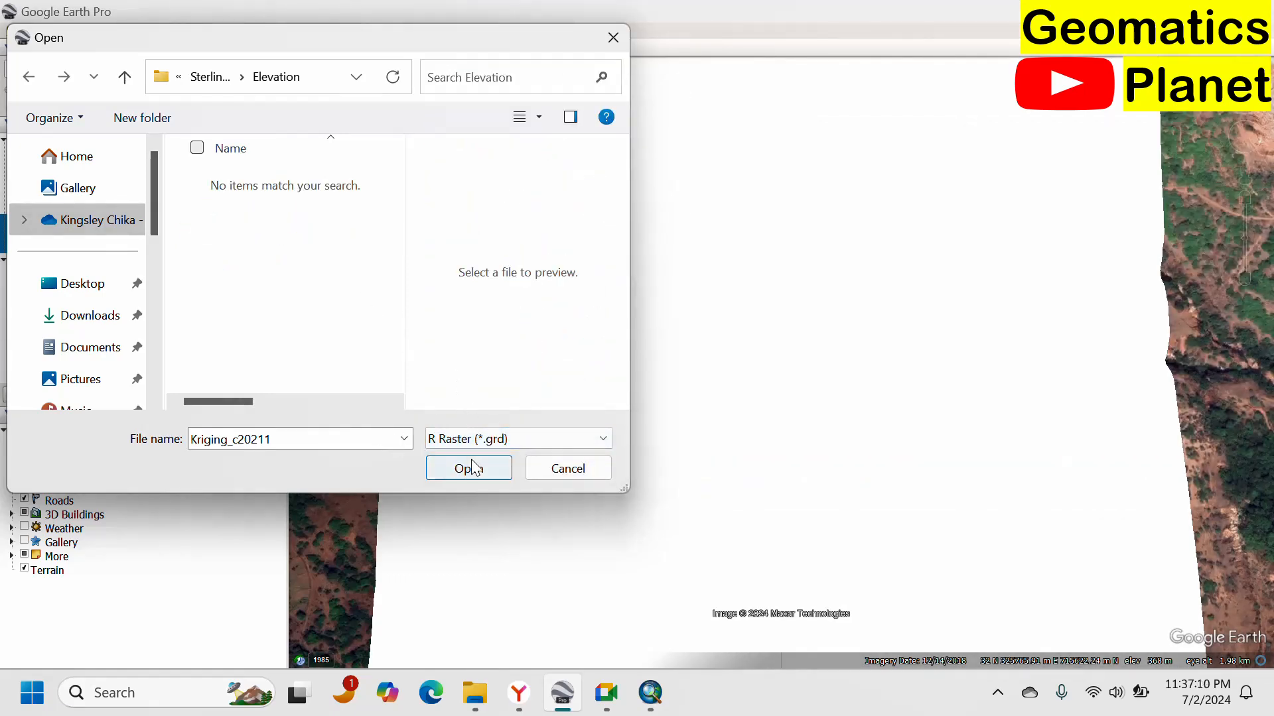
left_click_drag(573, 493, 576, 496)
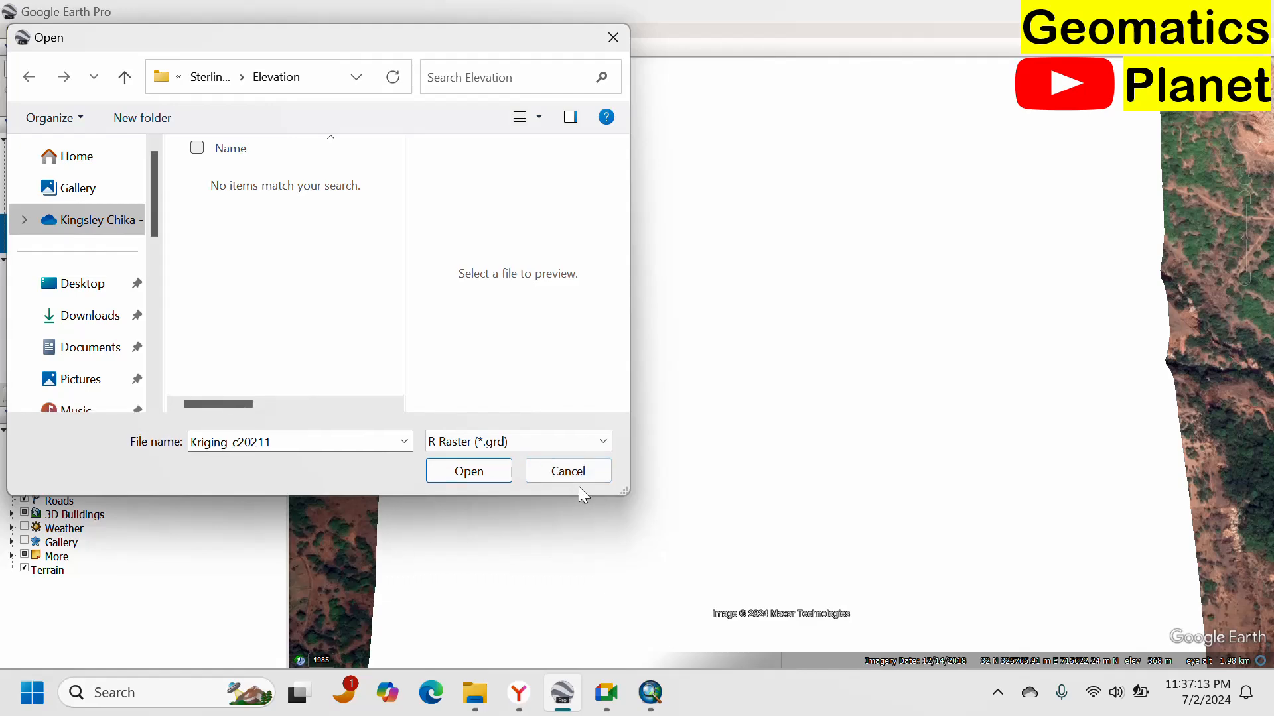
left_click(569, 472)
Open the Kriging_c20211.tif overlay's properties, examine its Location, Refresh, Altitude and View tabs, and close the dialog.
scroll(711, 318, "down", 3)
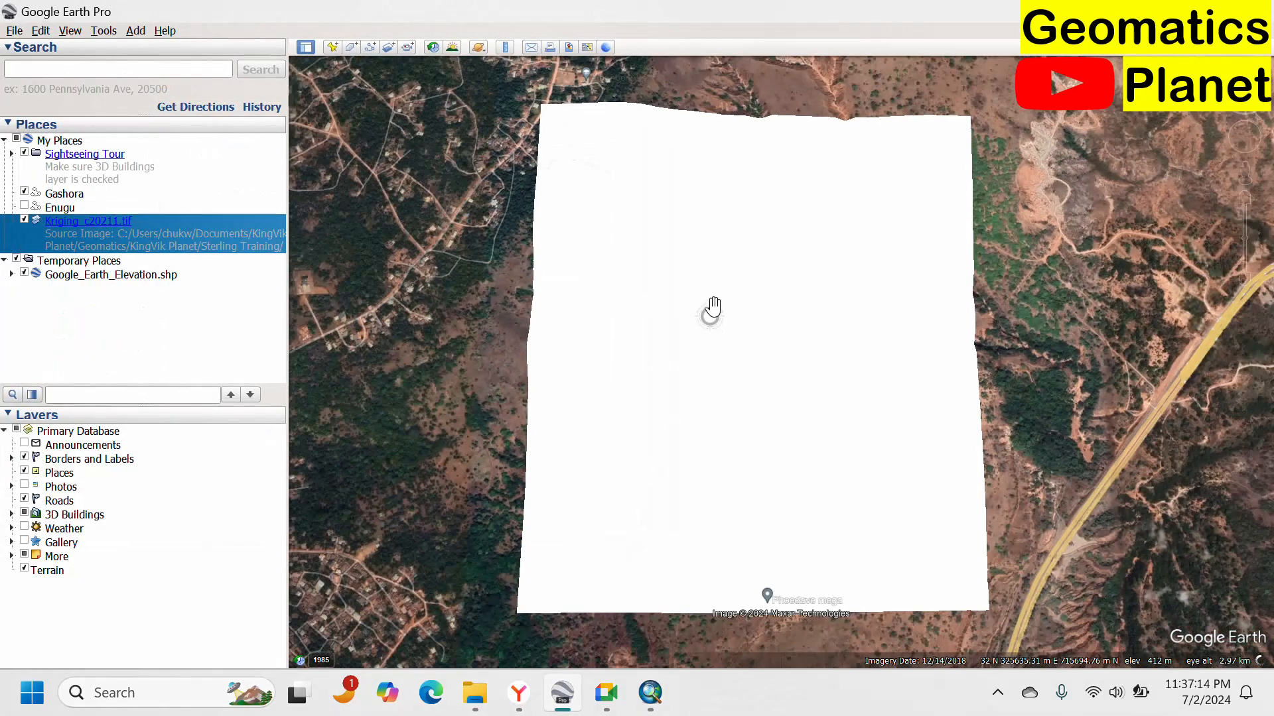
right_click(109, 226)
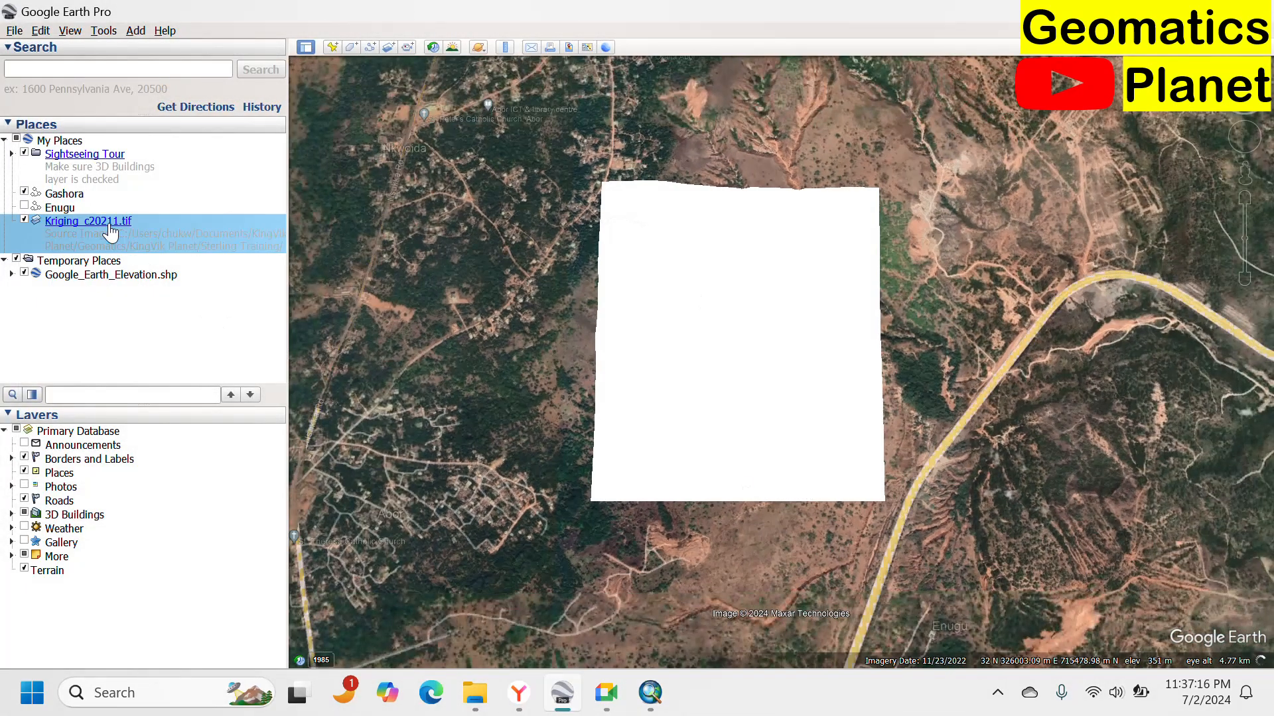
left_click(150, 400)
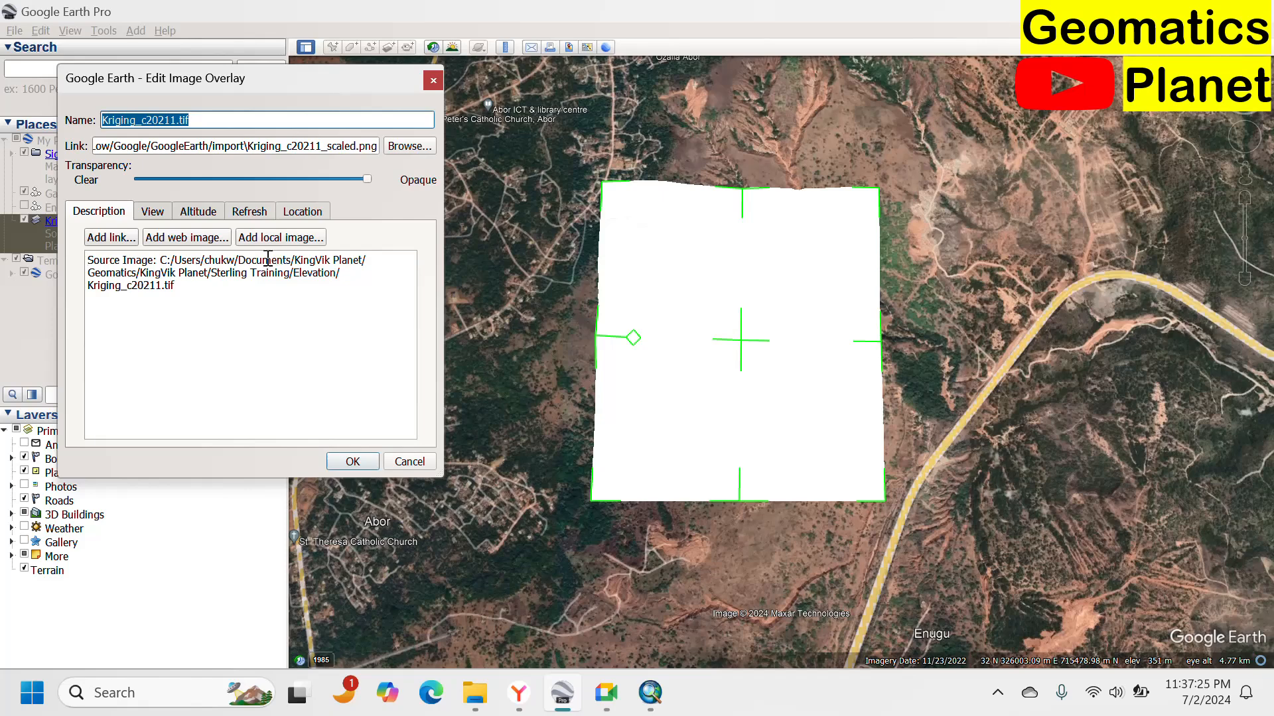
left_click(257, 211)
left_click(301, 211)
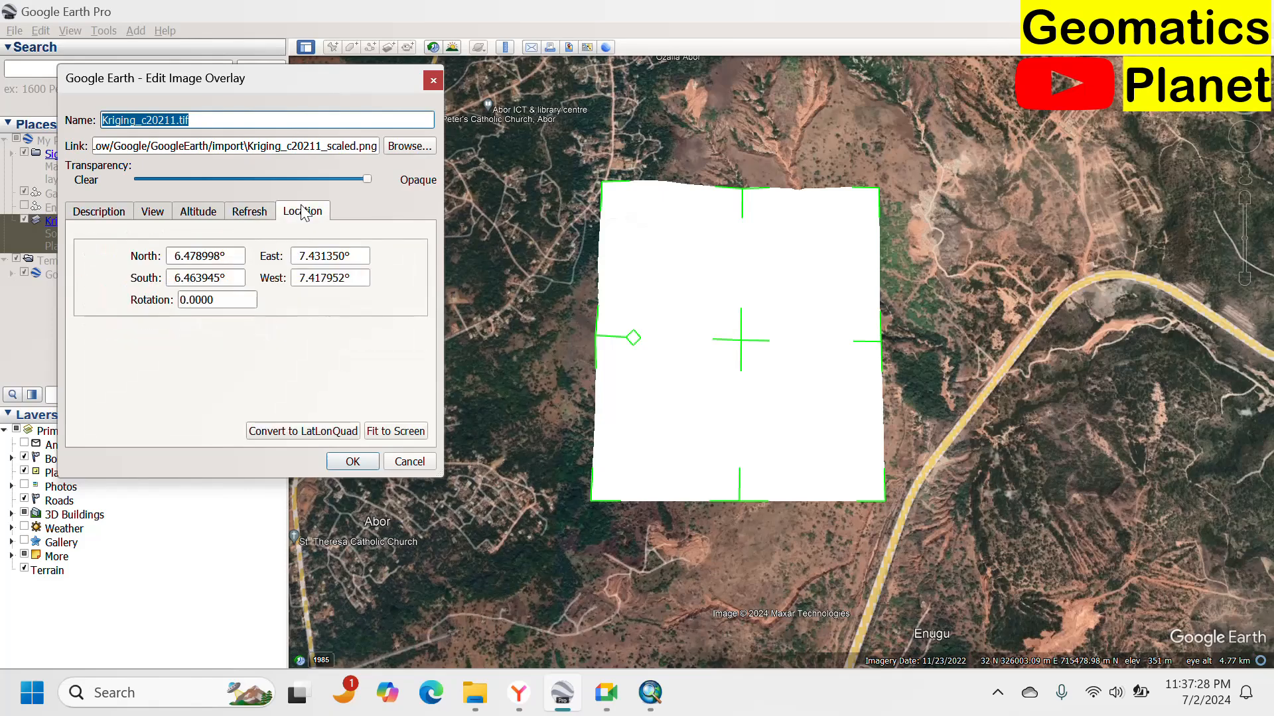
left_click(257, 214)
left_click(179, 306)
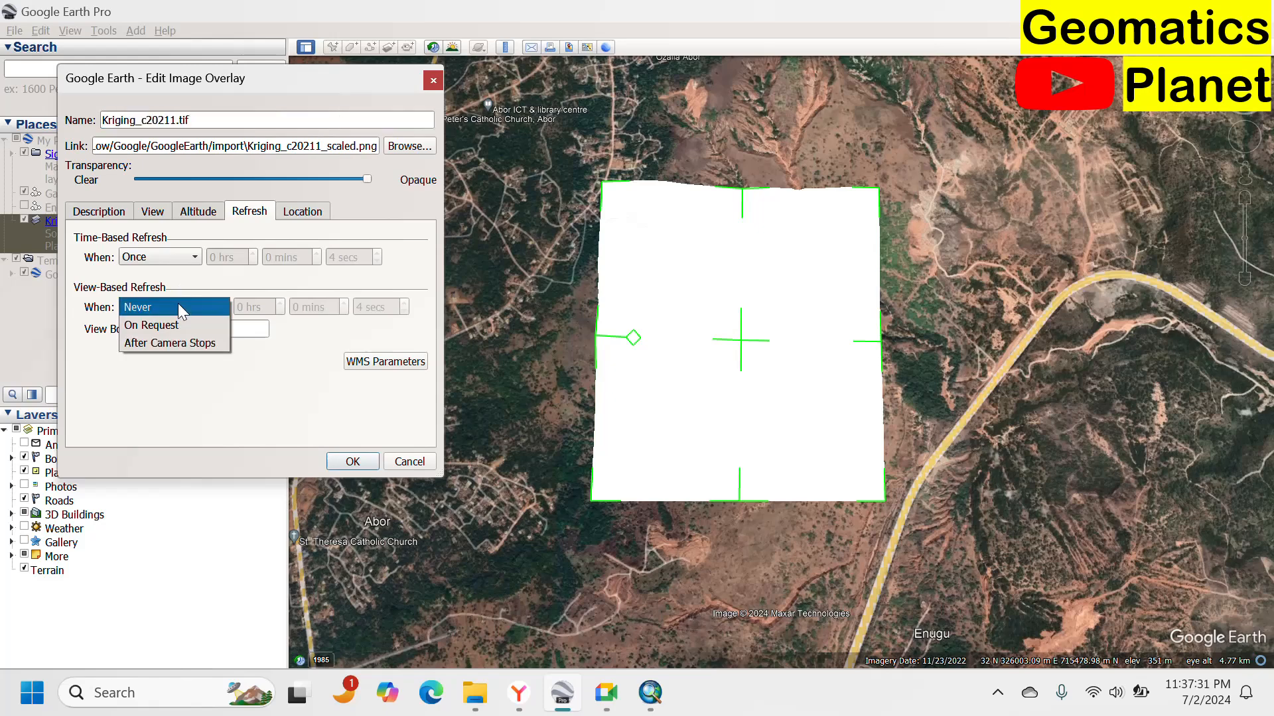
left_click(177, 306)
left_click(199, 214)
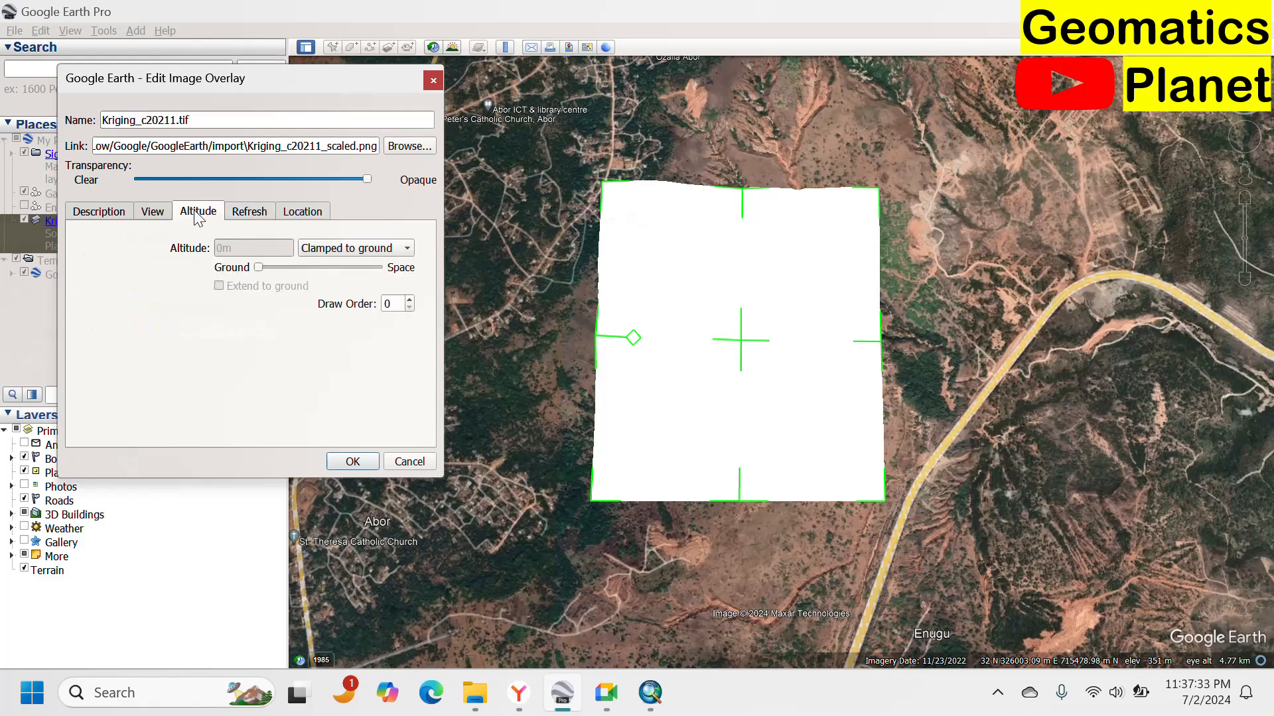
left_click(152, 217)
left_click(233, 360)
left_click(232, 348)
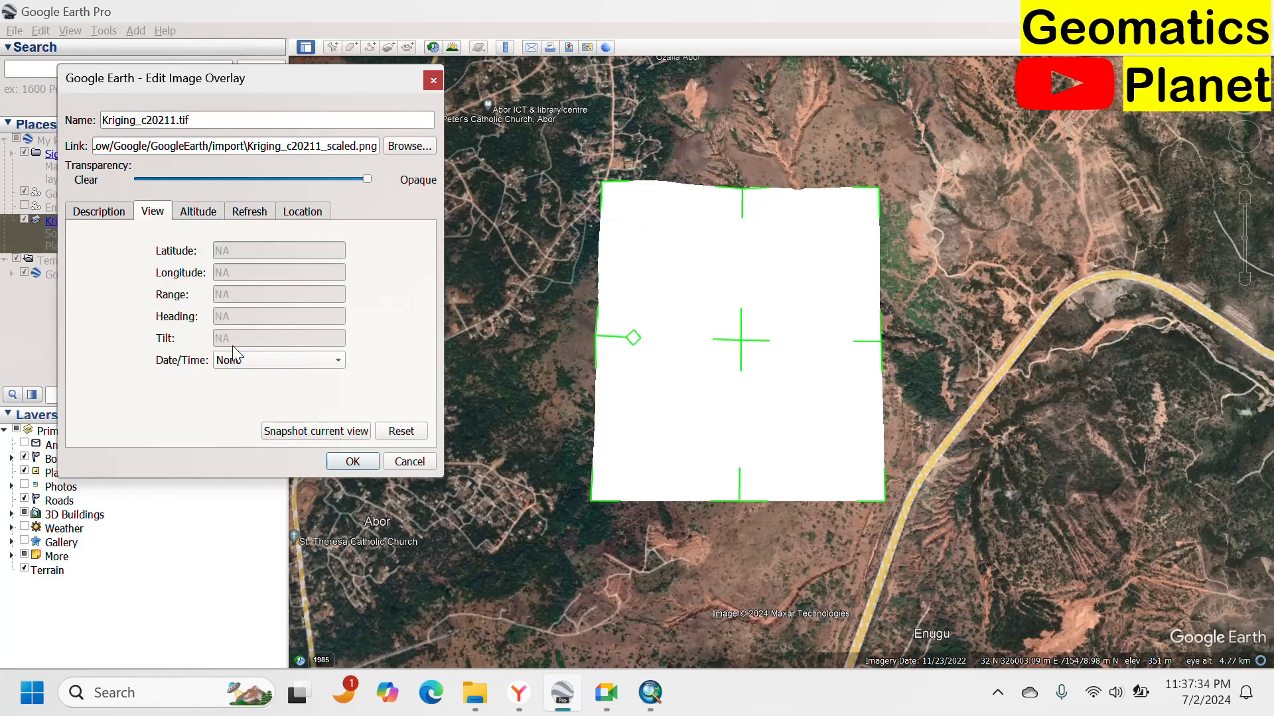
left_click(115, 216)
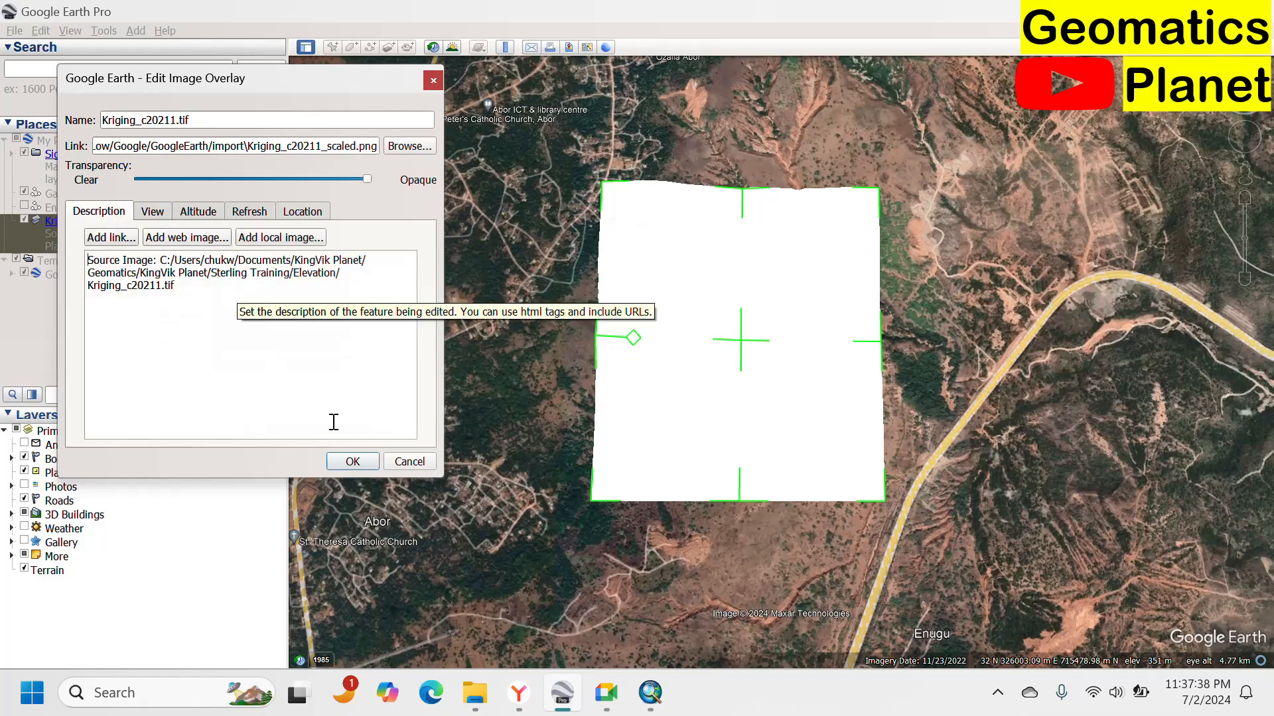
left_click(344, 460)
Hide the Kriging_c20211.tif overlay to reveal the contour lines.
scroll(710, 223, "up", 3)
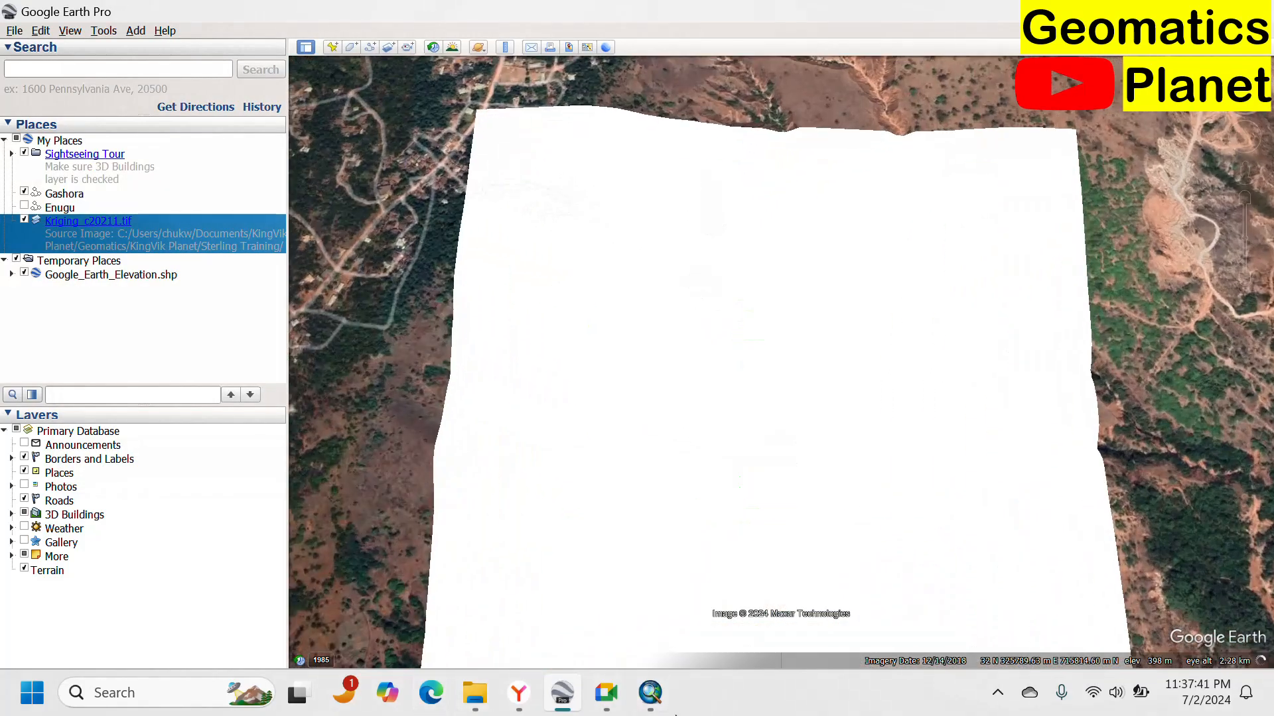
left_click(675, 715)
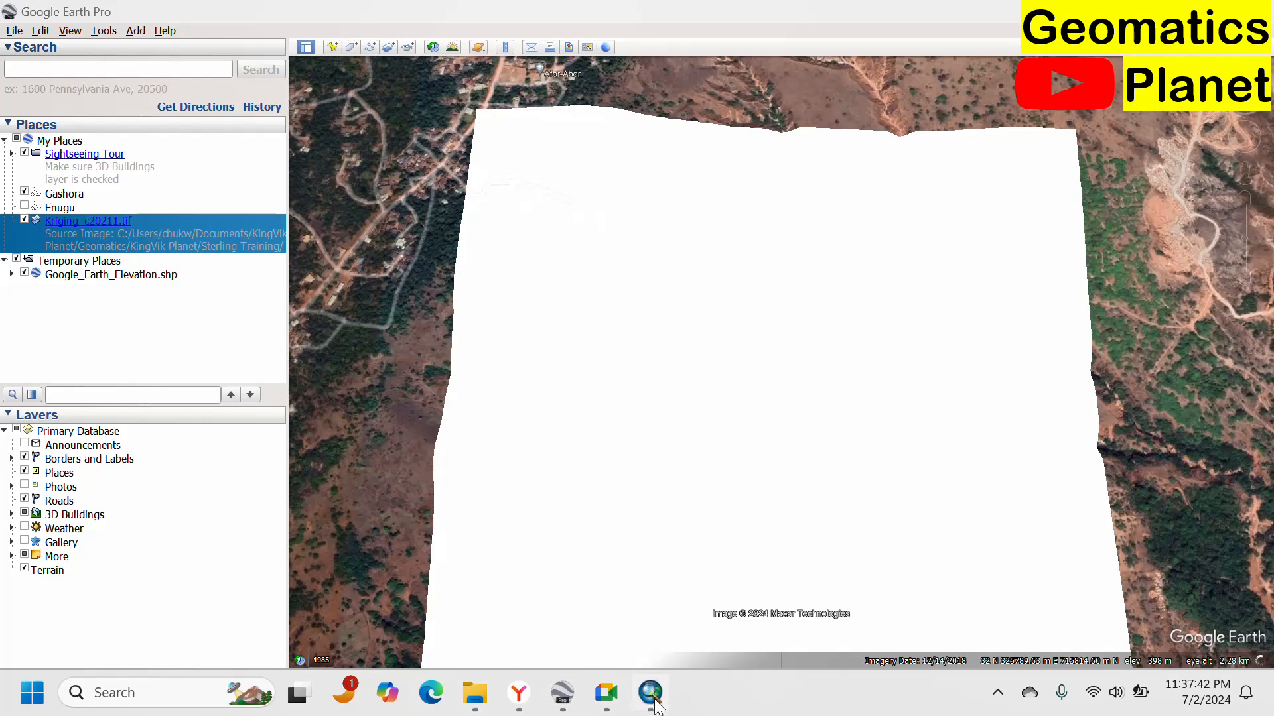
left_click(562, 693)
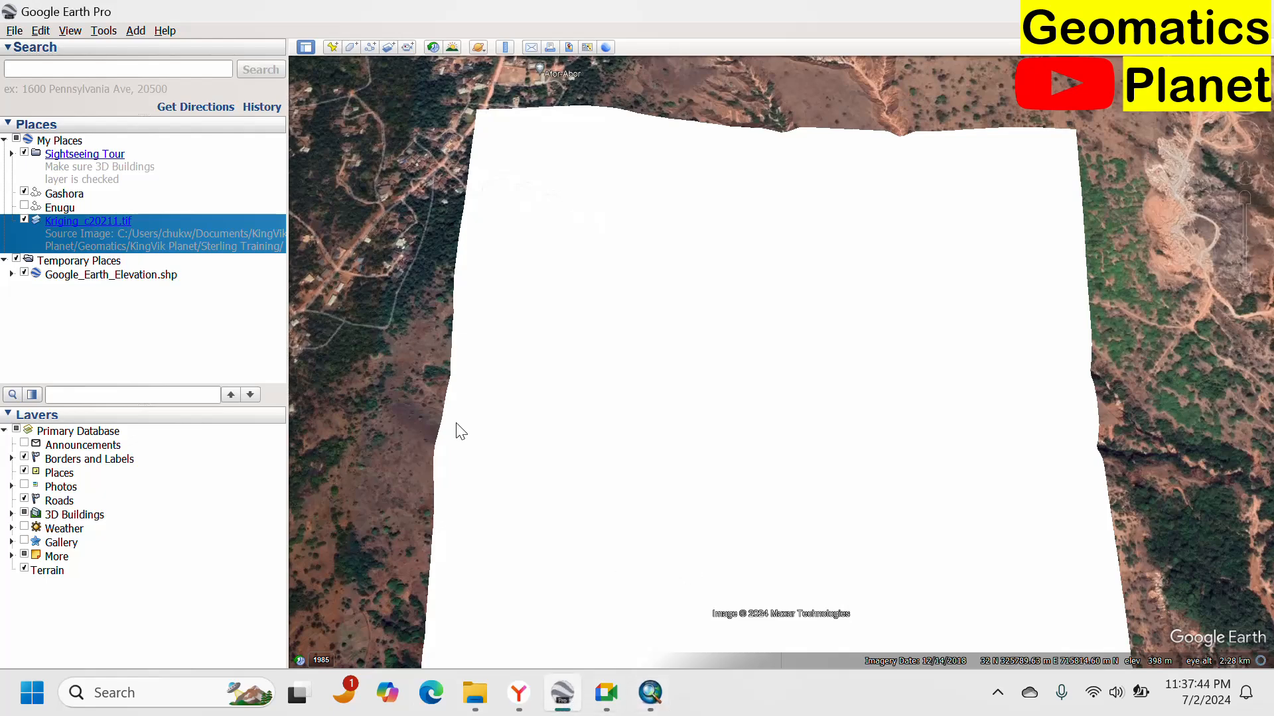
scroll(792, 282, "down", 3)
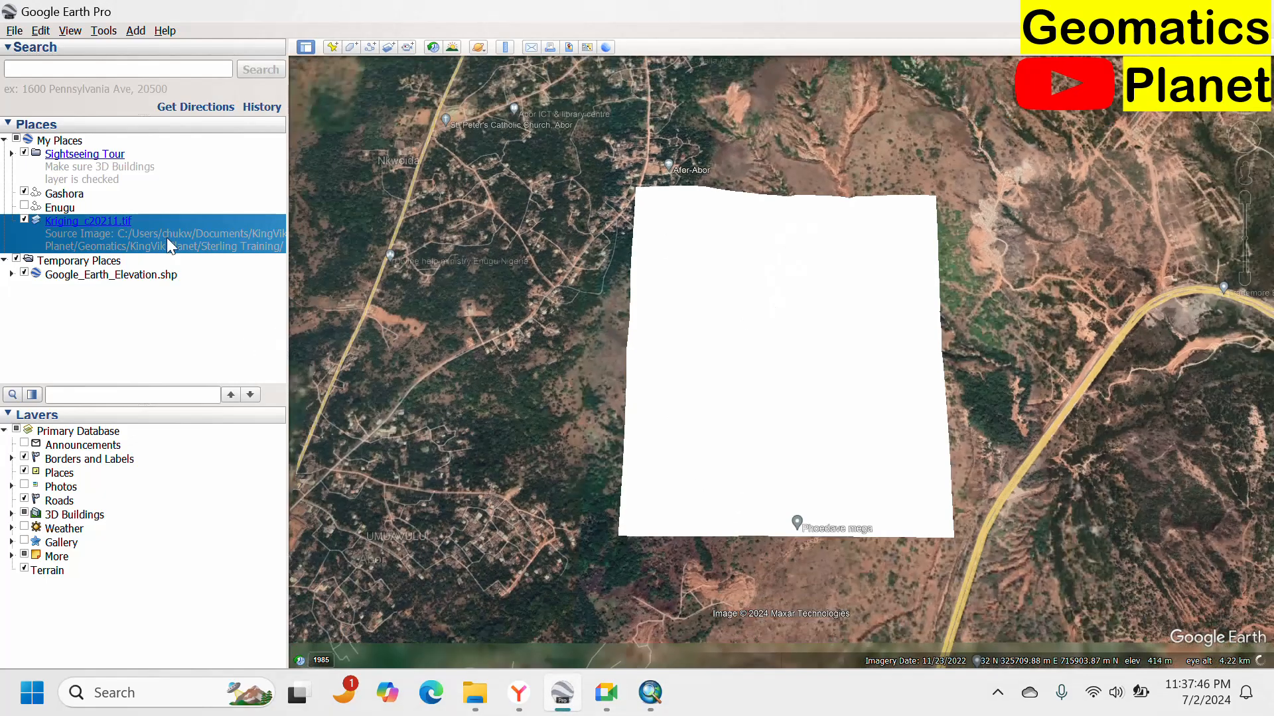
left_click(25, 220)
scroll(762, 363, "up", 3)
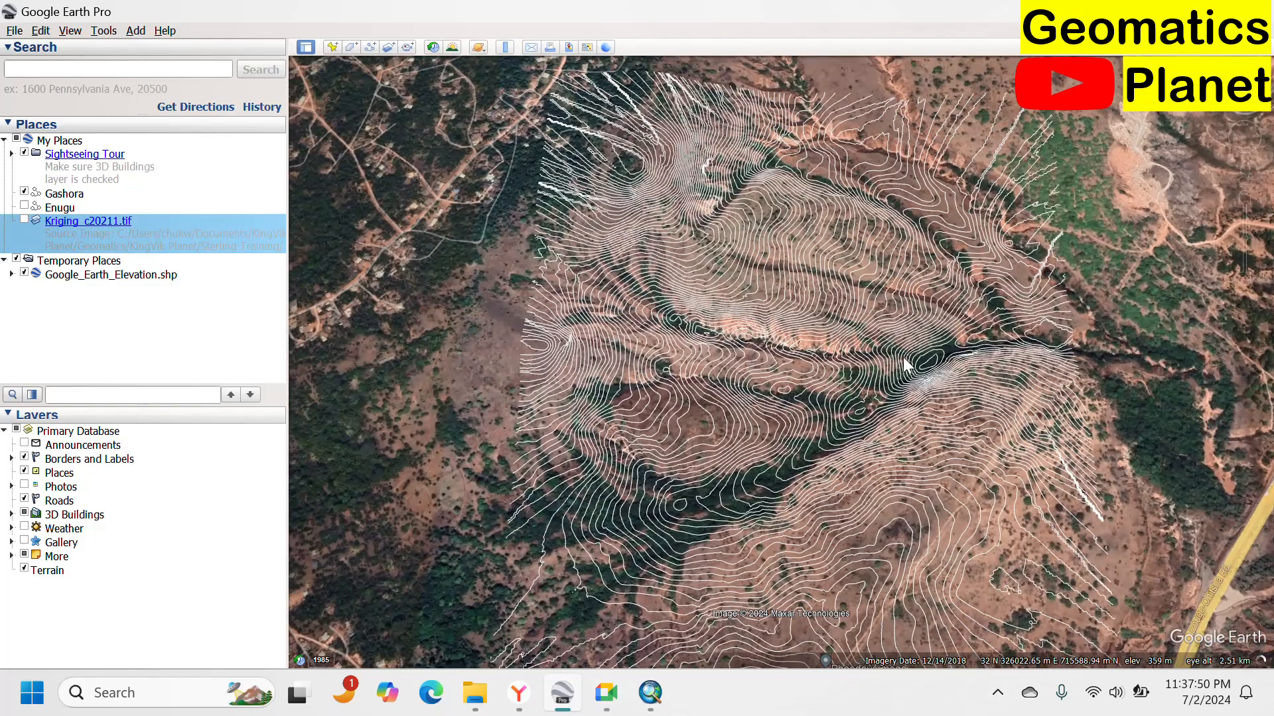
Examine the contour lines draped over the gully terrain from several close viewpoints.
scroll(742, 278, "up", 5)
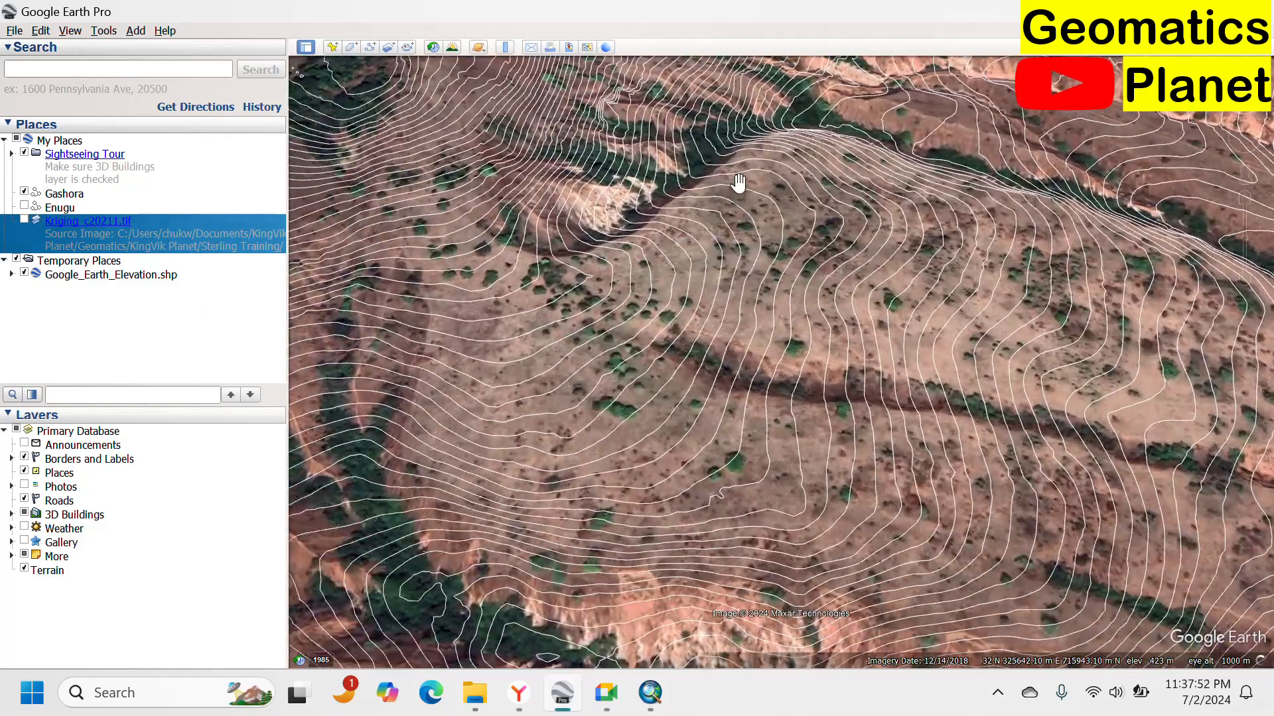
left_click_drag(617, 310, 736, 352)
scroll(668, 330, "up", 1)
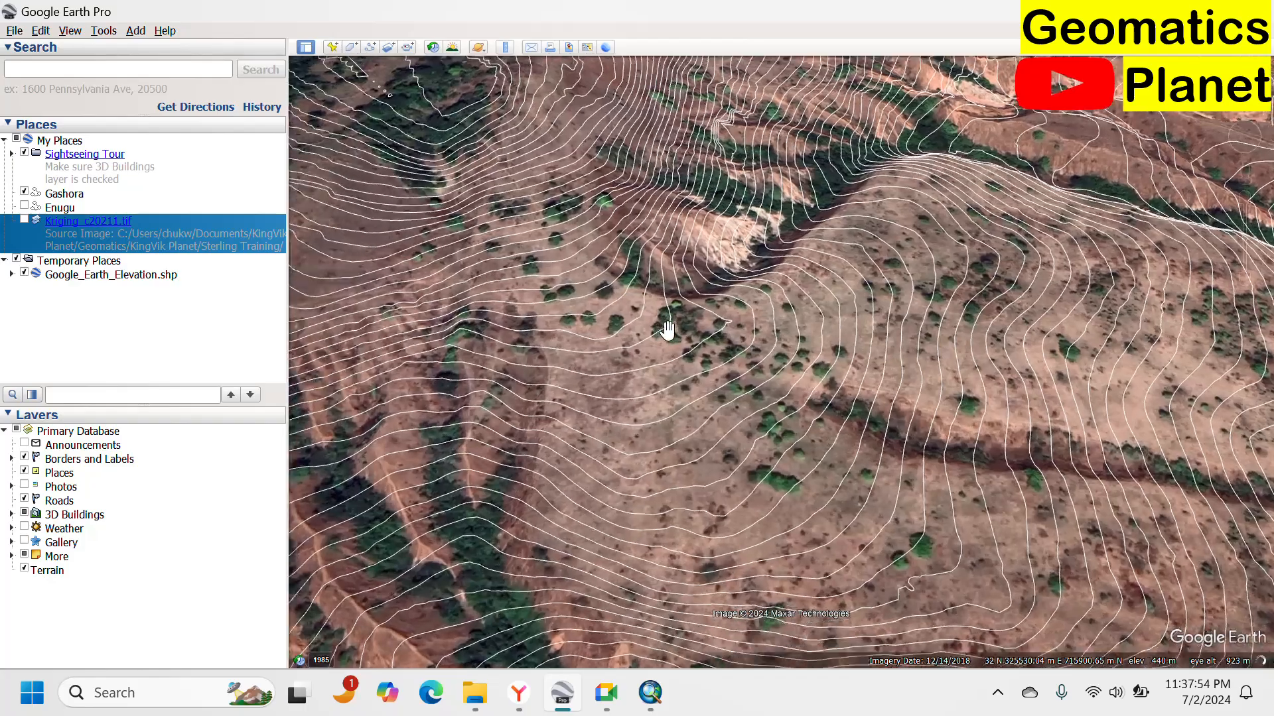
scroll(584, 272, "up", 4)
scroll(969, 247, "up", 1)
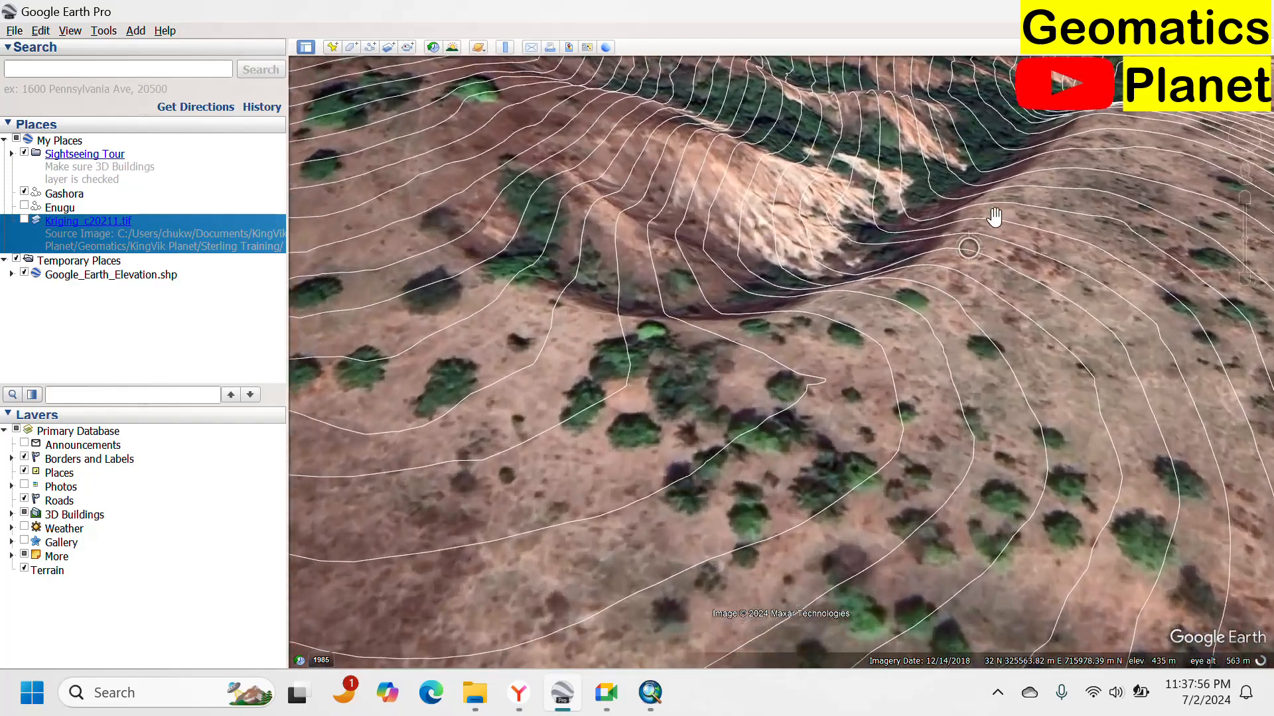
left_click_drag(995, 217, 870, 557)
left_click_drag(933, 284, 657, 569)
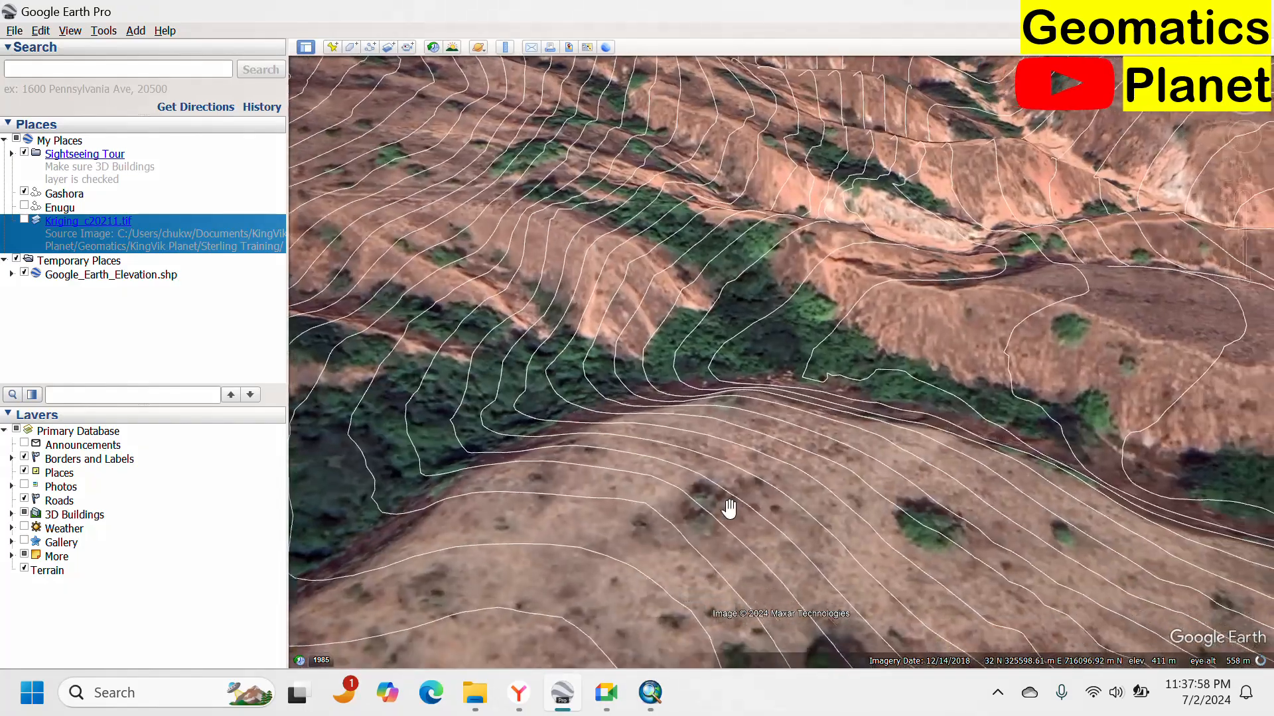
left_click_drag(1008, 292, 742, 367)
left_click_drag(1066, 272, 599, 406)
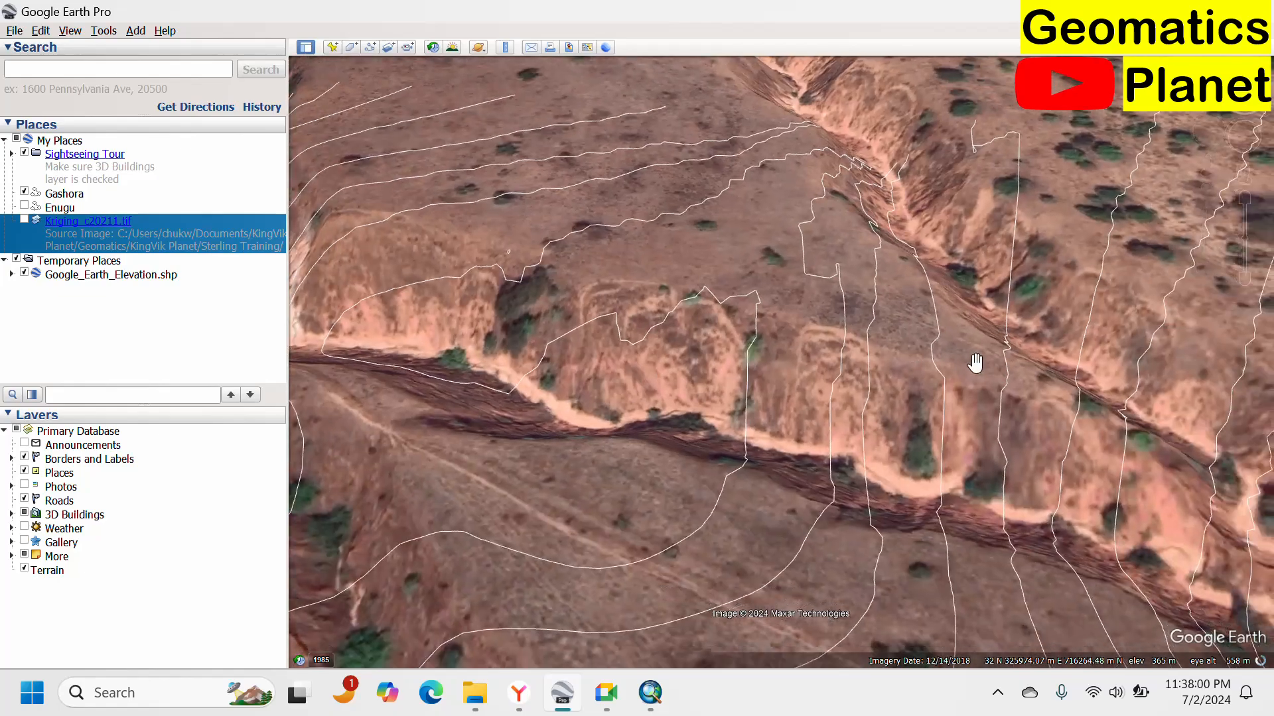
left_click_drag(882, 390, 584, 424)
mouse_move(889, 296)
left_mouse_down()
mouse_move(721, 301)
mouse_move(888, 305)
left_mouse_up()
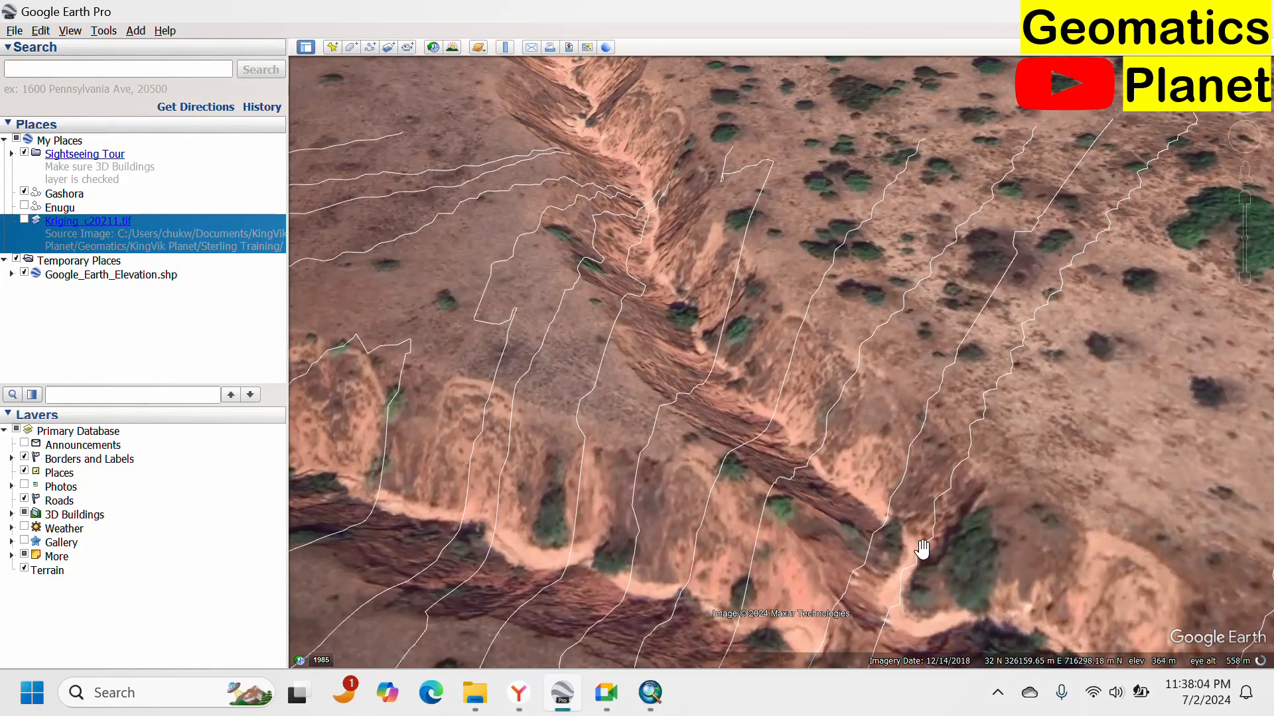
left_click_drag(923, 550, 571, 223)
left_click_drag(861, 355, 644, 242)
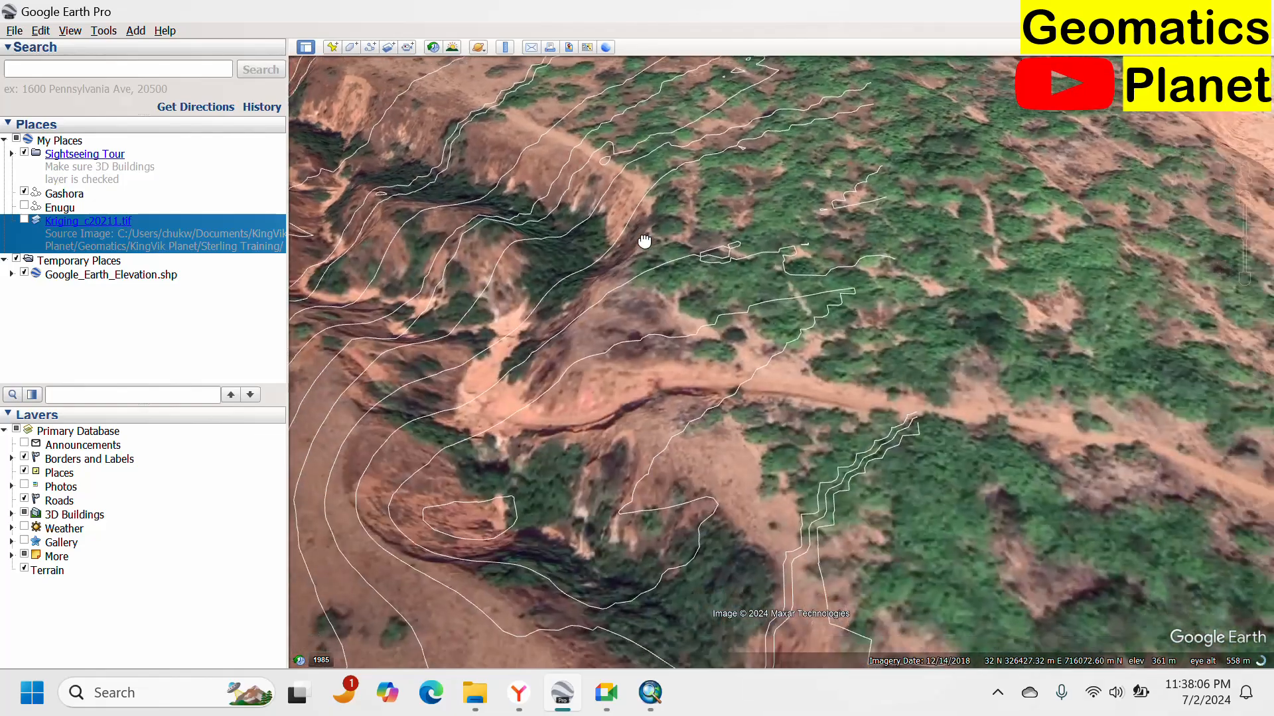
left_click_drag(876, 491, 893, 316)
scroll(909, 284, "down", 5)
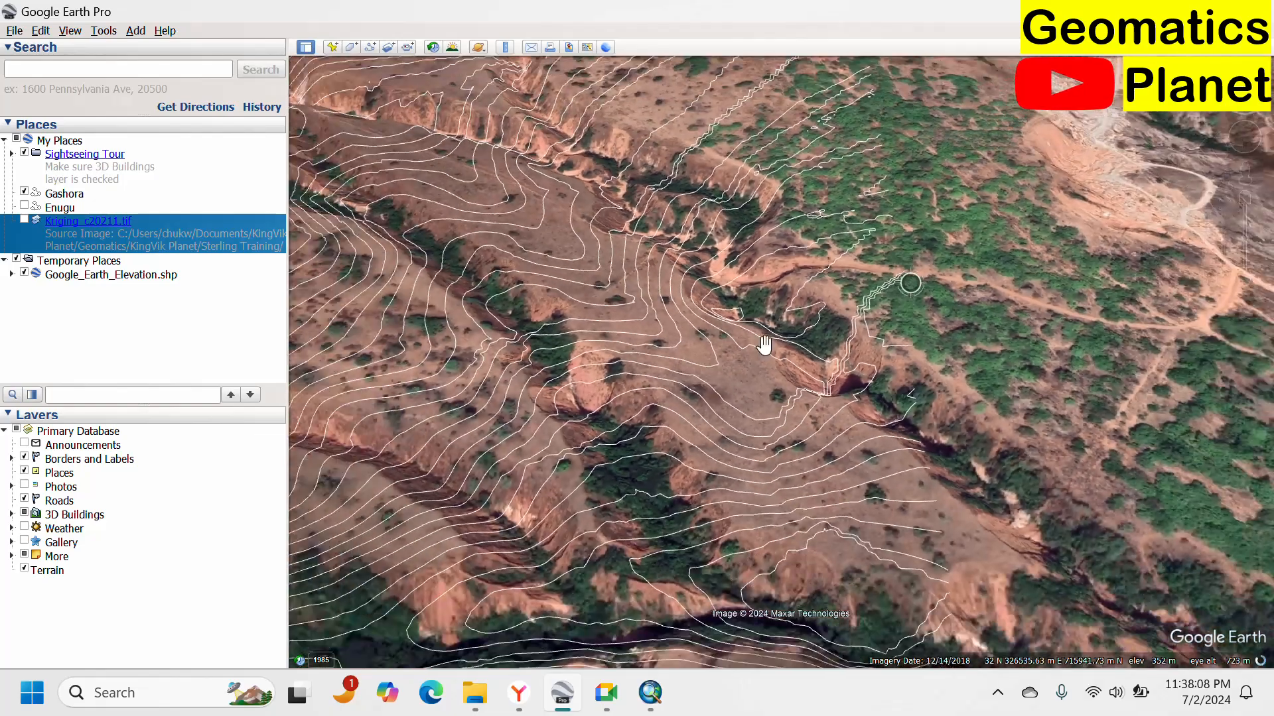
scroll(910, 396, "up", 5)
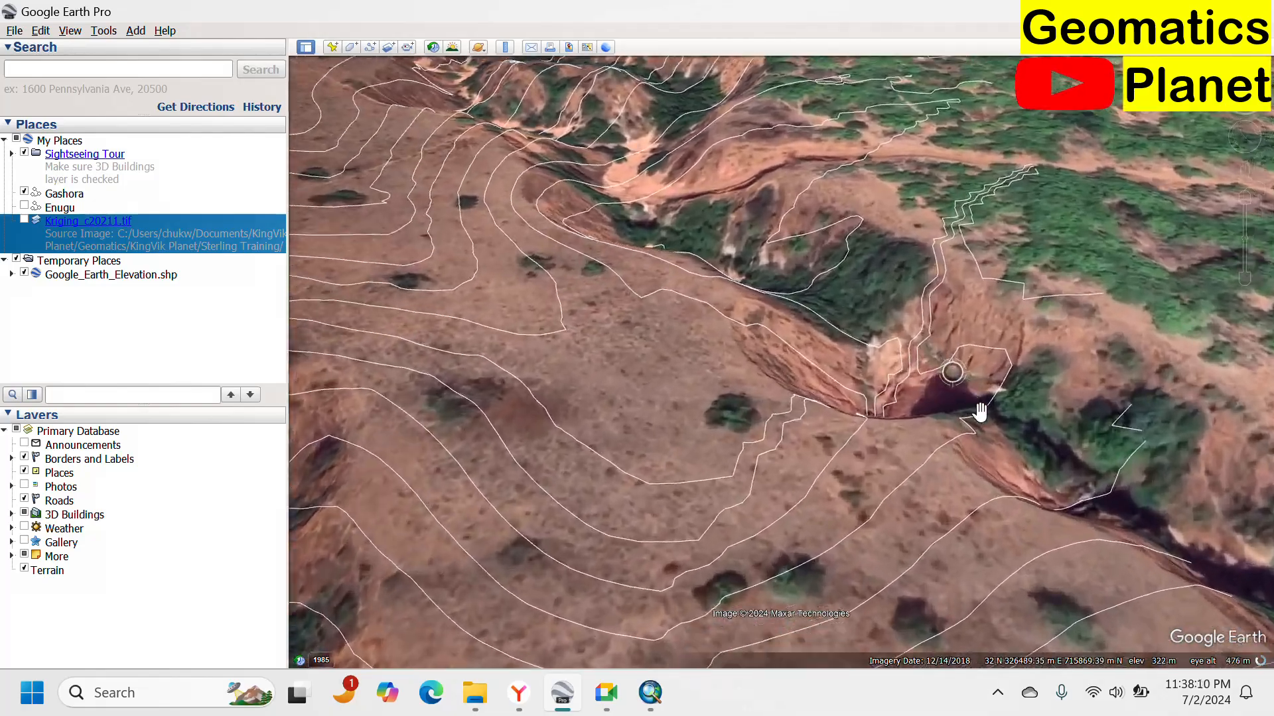
scroll(980, 411, "up", 3)
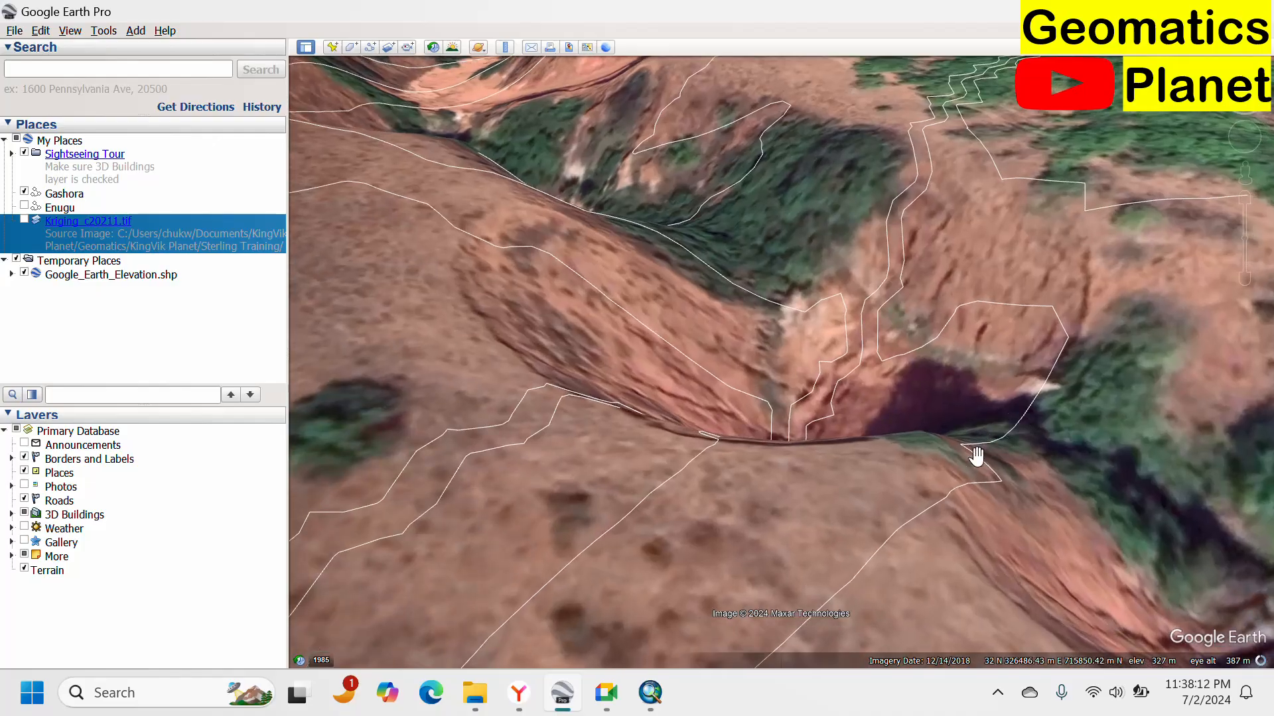
left_click_drag(977, 457, 904, 469)
scroll(770, 295, "down", 5)
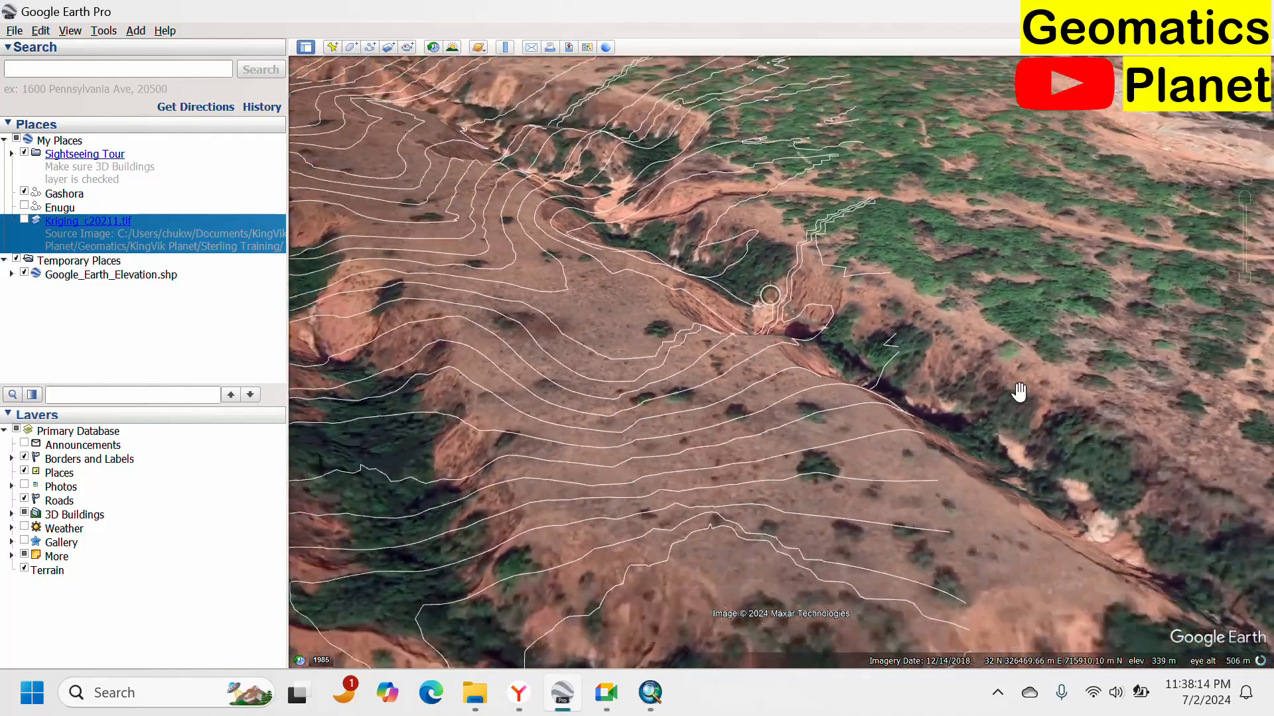
scroll(1019, 392, "down", 5)
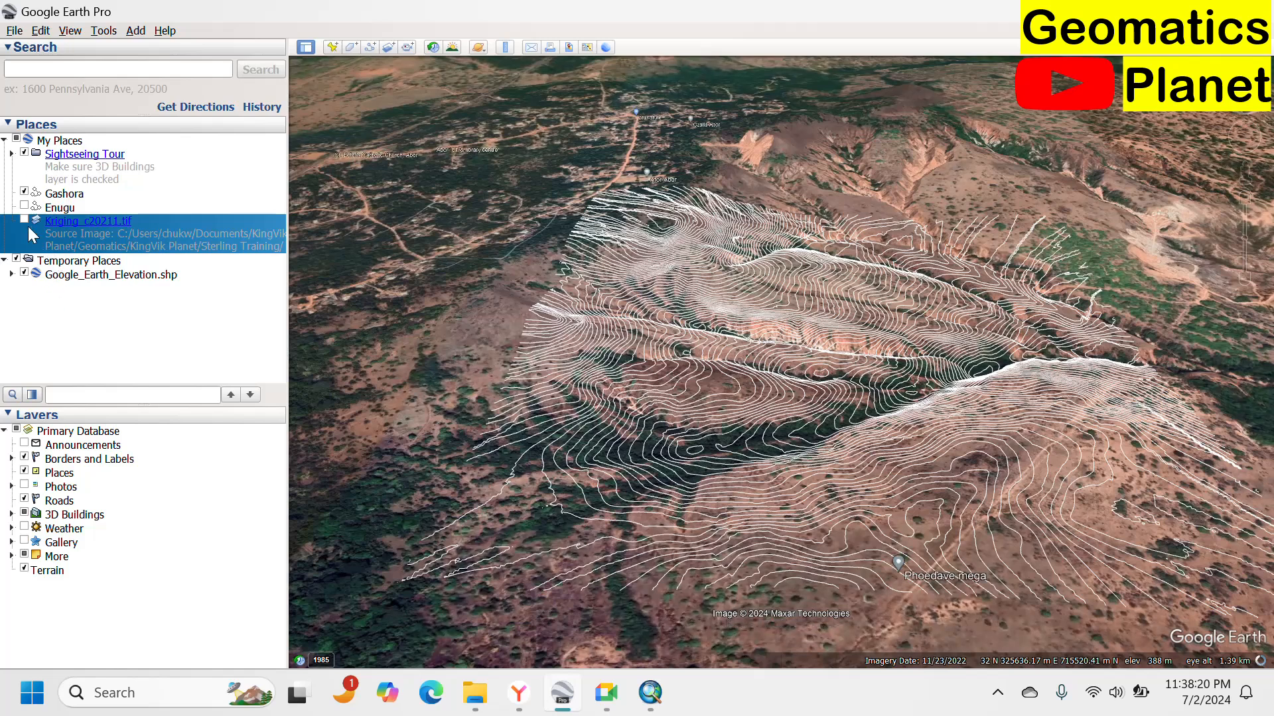
Open the Google_Earth_Elevation.shp folder's properties and make all its contour lines share one style.
left_click(22, 272)
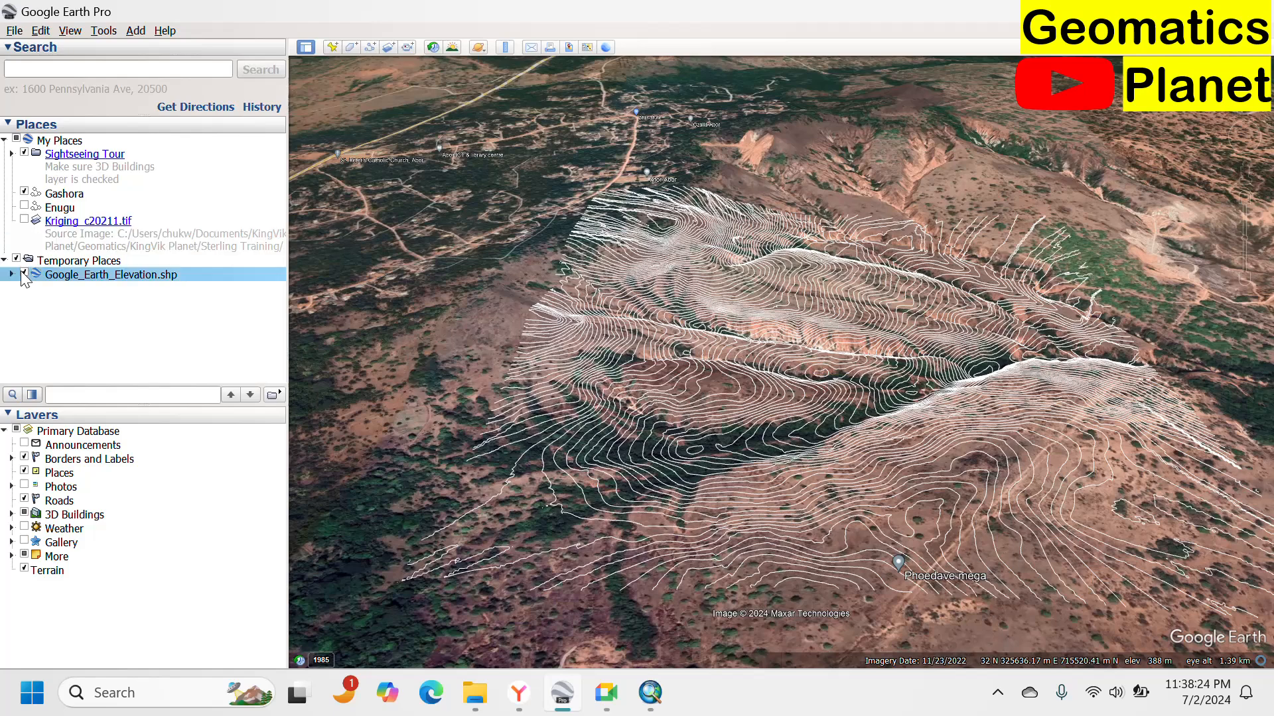
left_click(22, 272)
right_click(70, 278)
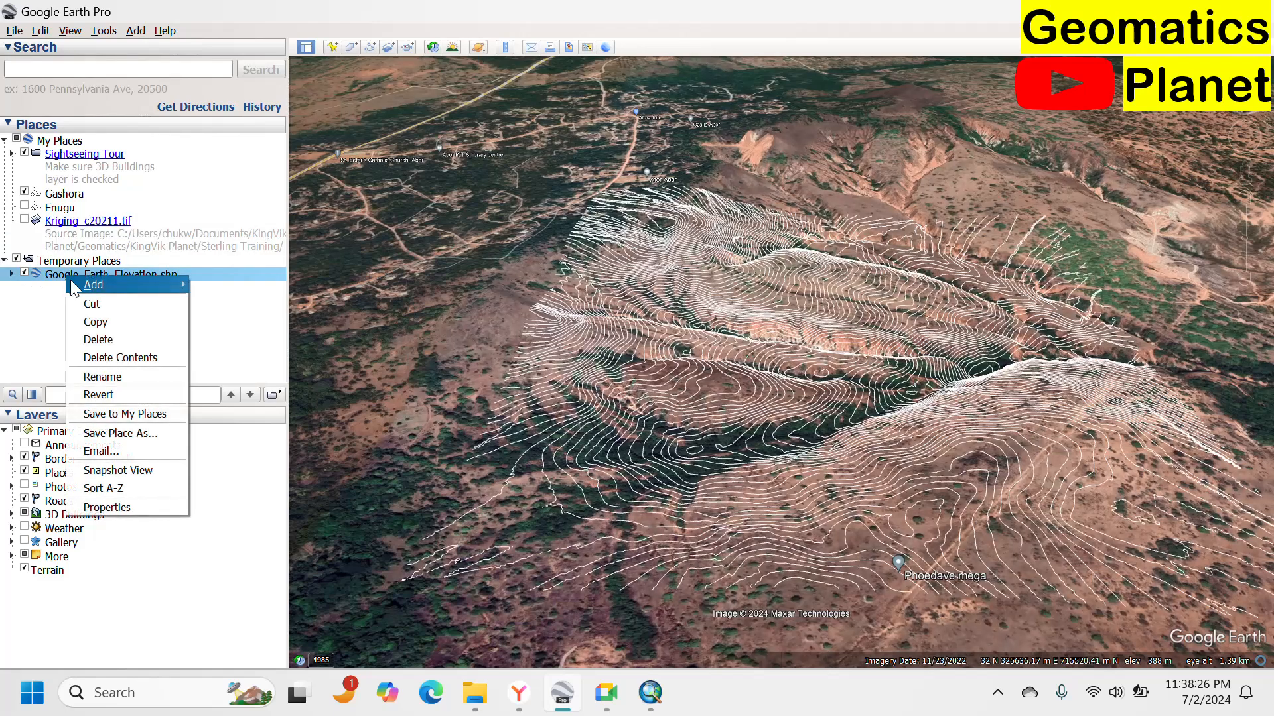
left_click(174, 507)
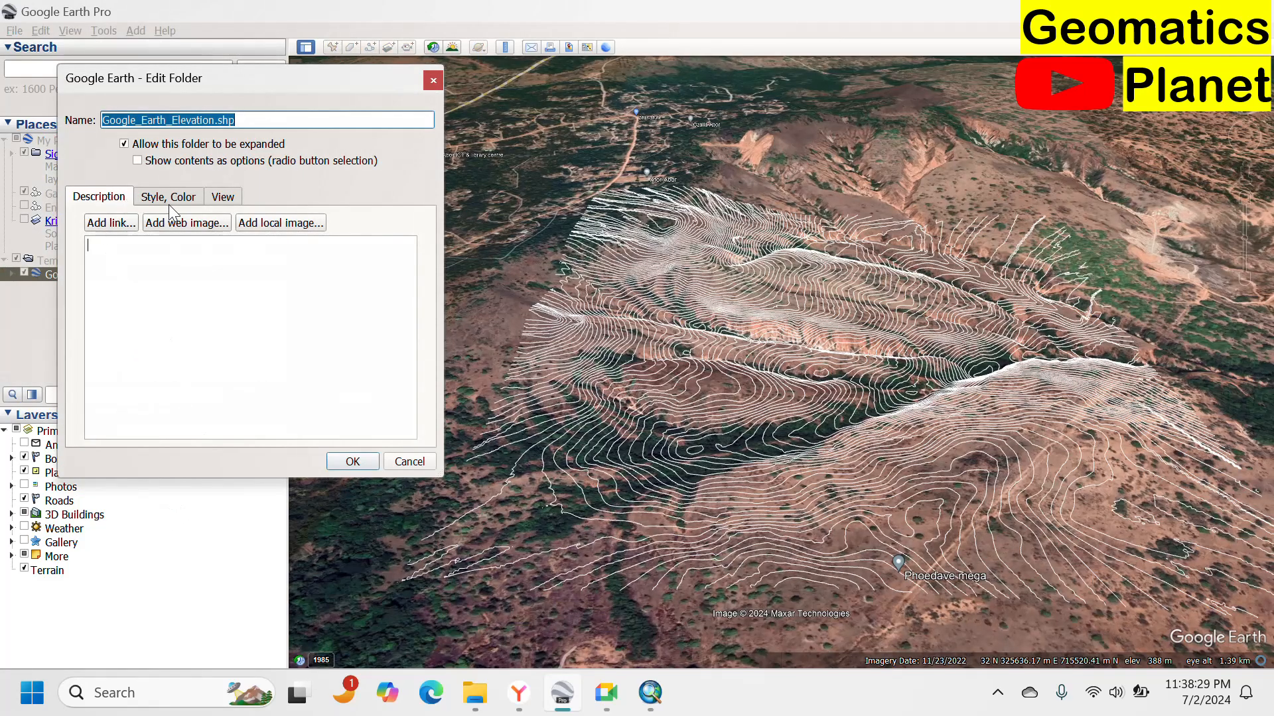
left_click(169, 199)
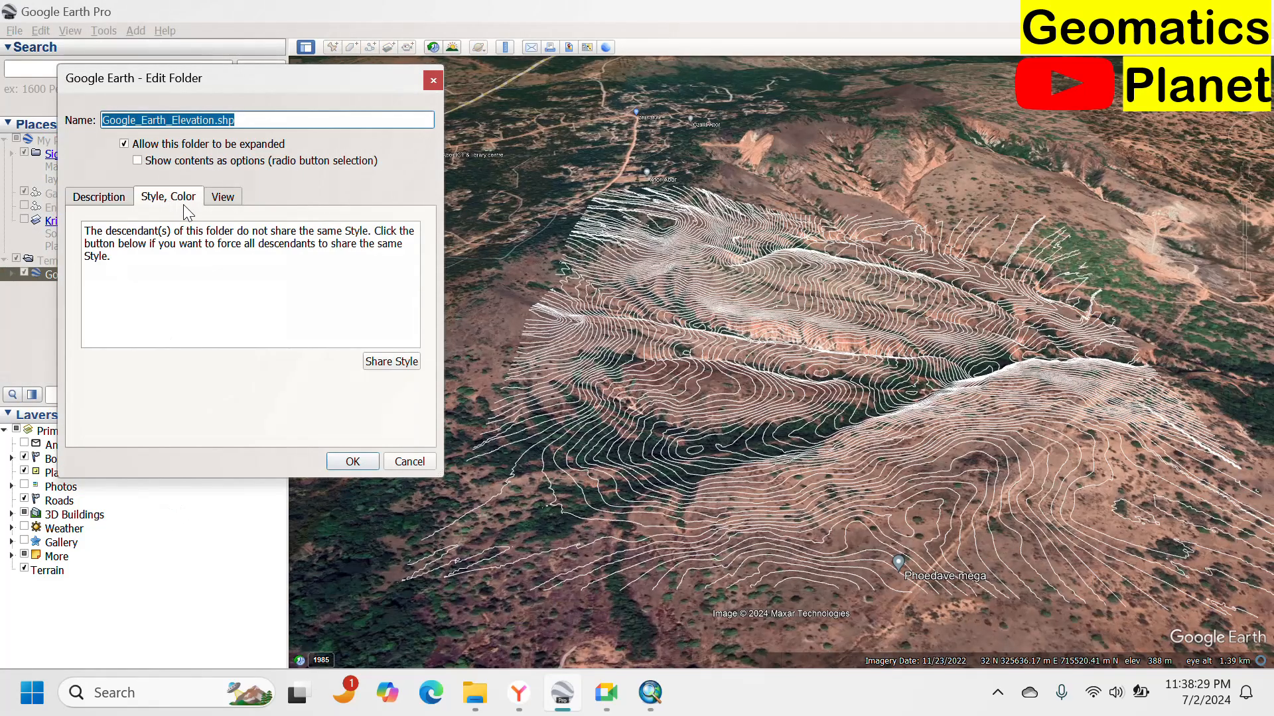
left_click(384, 361)
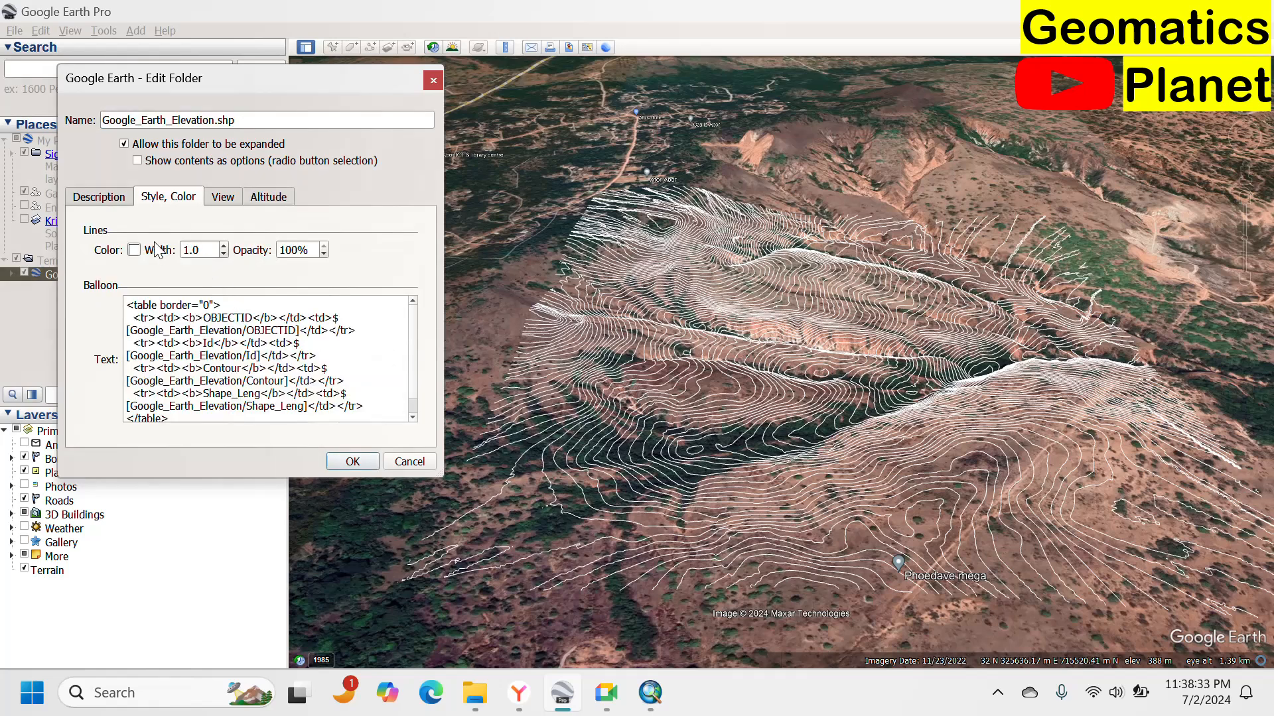
Set the contour line colour to orange (#ffaa00) and apply the folder properties.
left_click(135, 250)
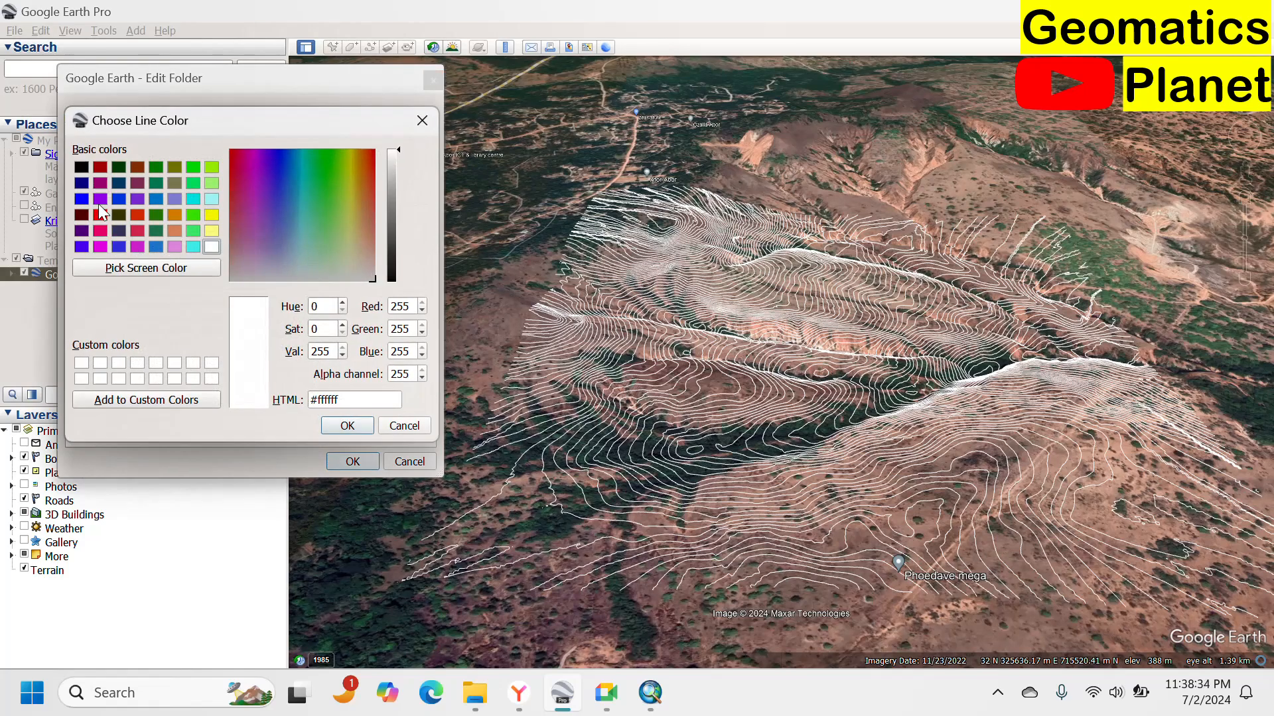
left_click(175, 215)
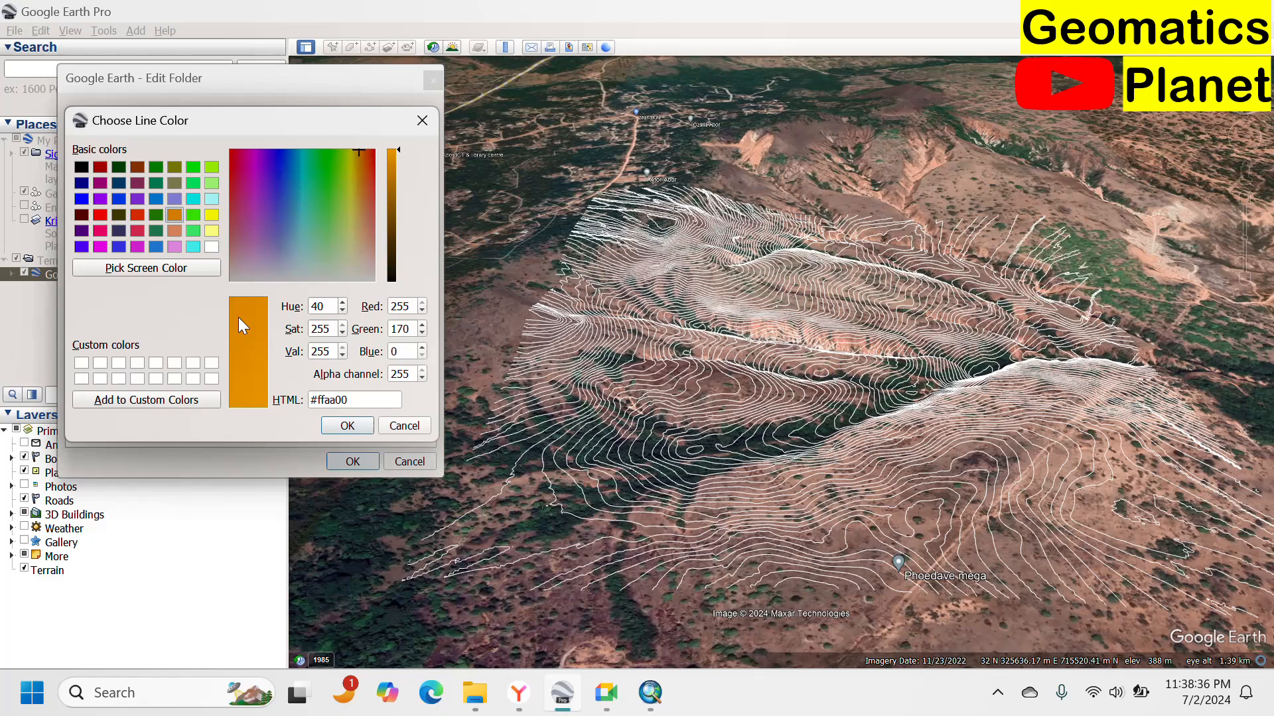
left_click(346, 426)
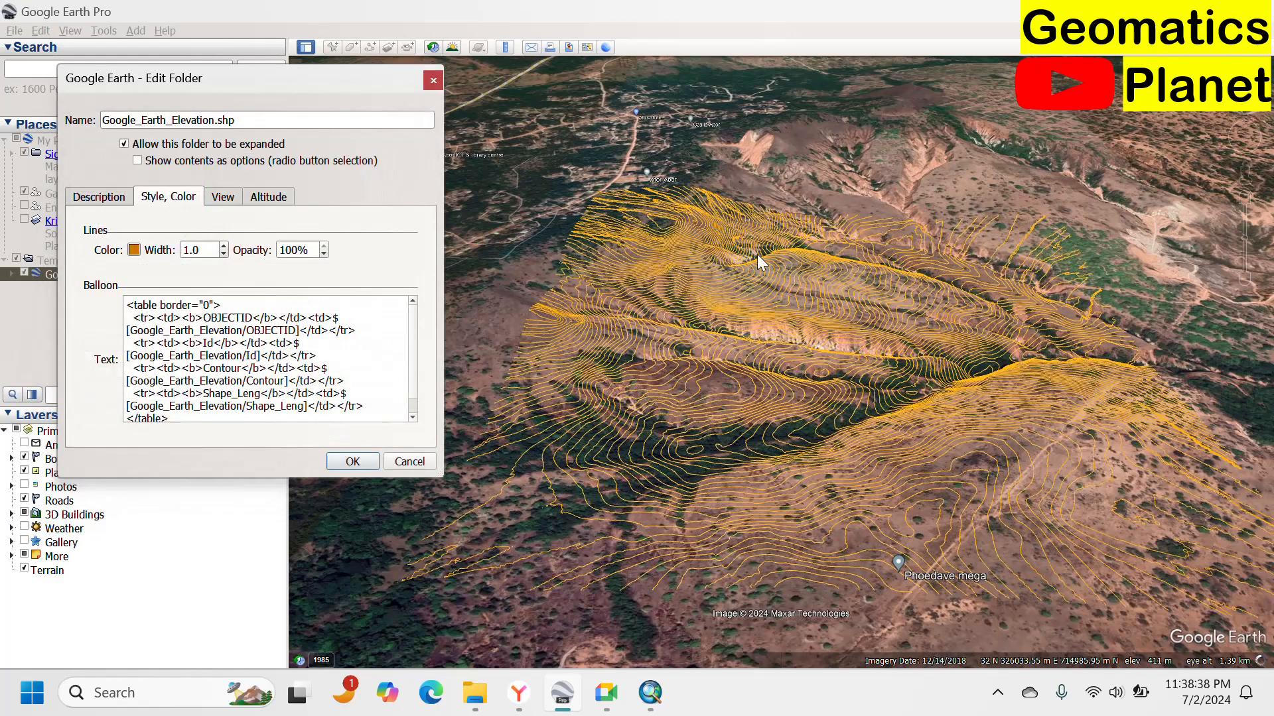
left_click(352, 462)
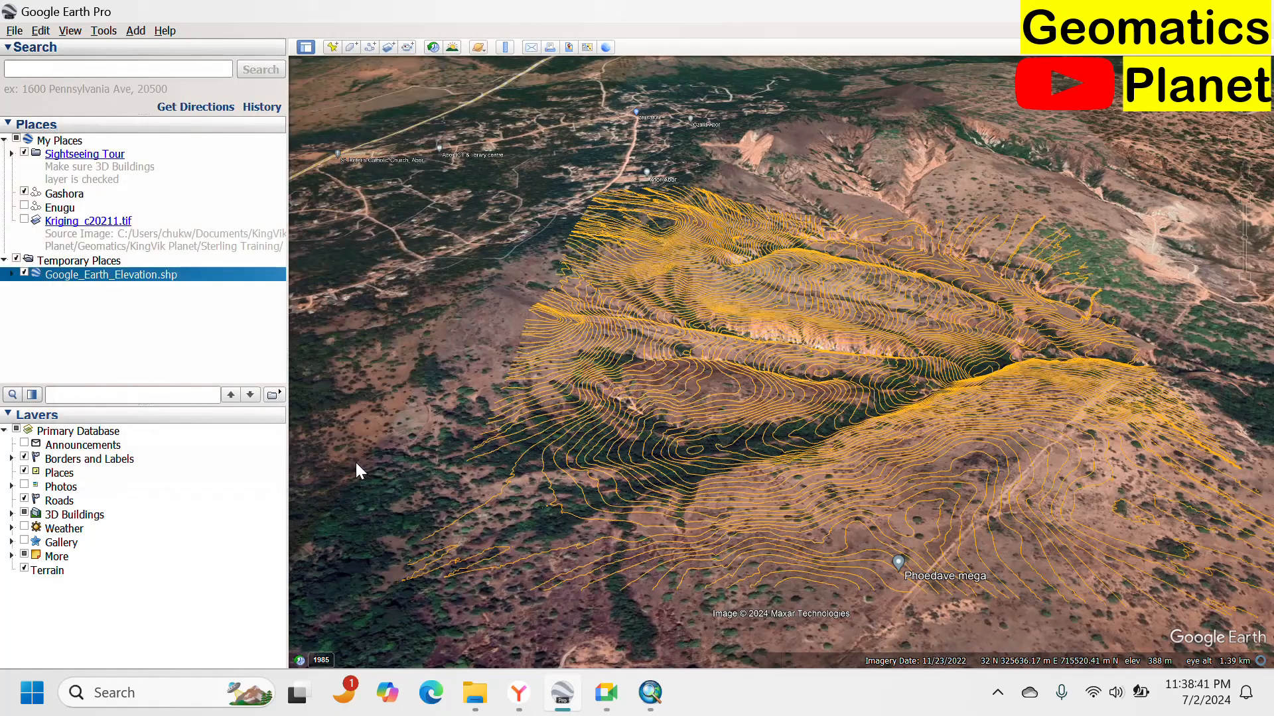
scroll(725, 344, "down", 4)
scroll(817, 335, "up", 5)
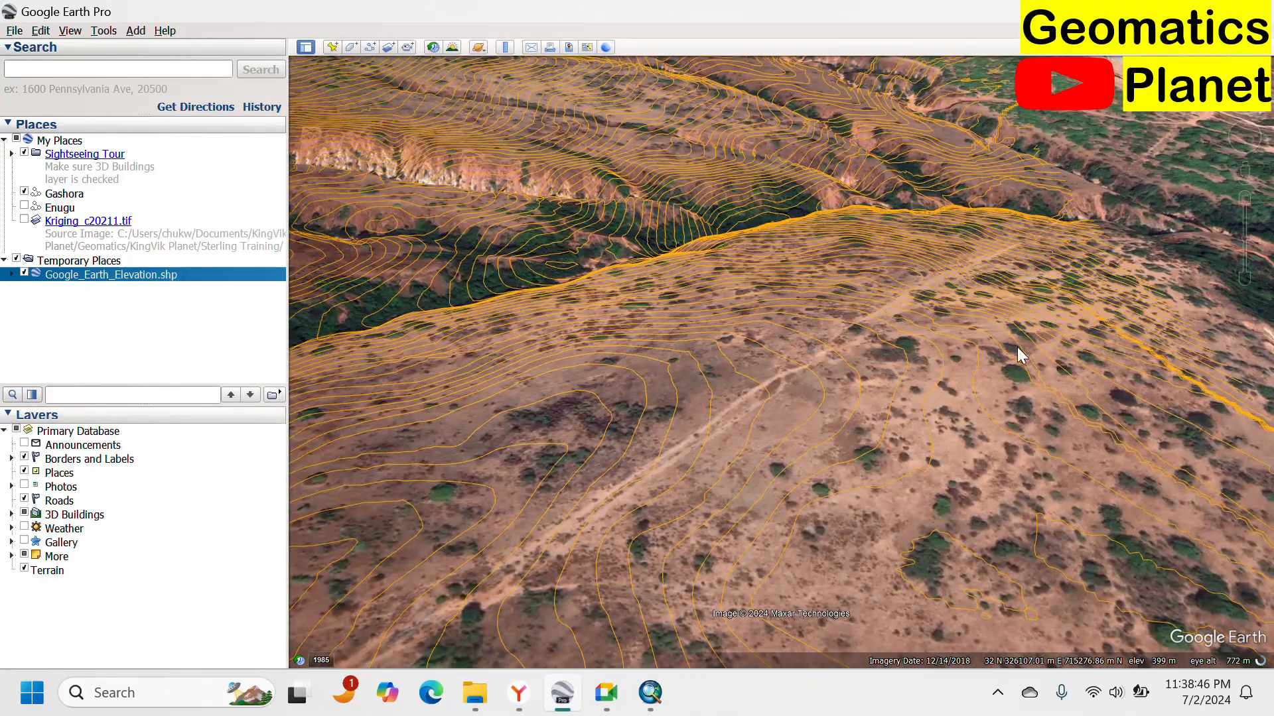
Switch to ArcMap and set the Kriging_c20211.tif display resampling to Bilinear Interpolation in the Image Analysis window.
scroll(1017, 348, "down", 3)
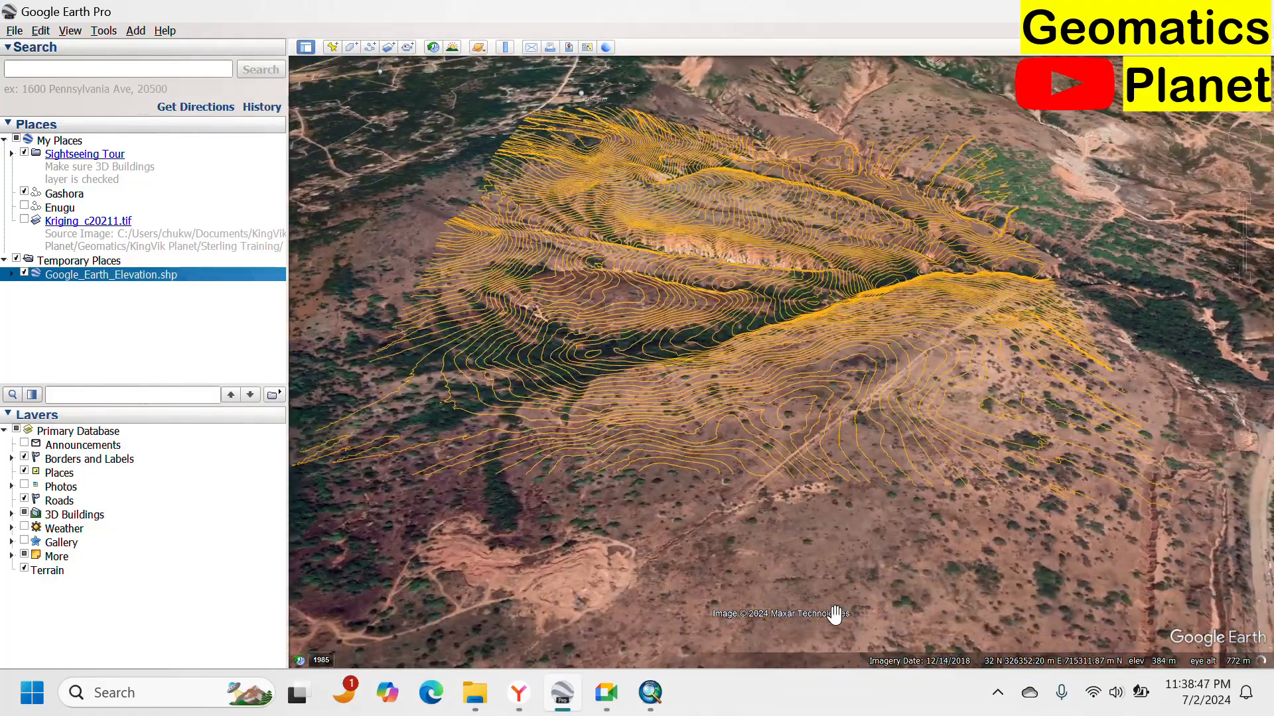
left_click(657, 691)
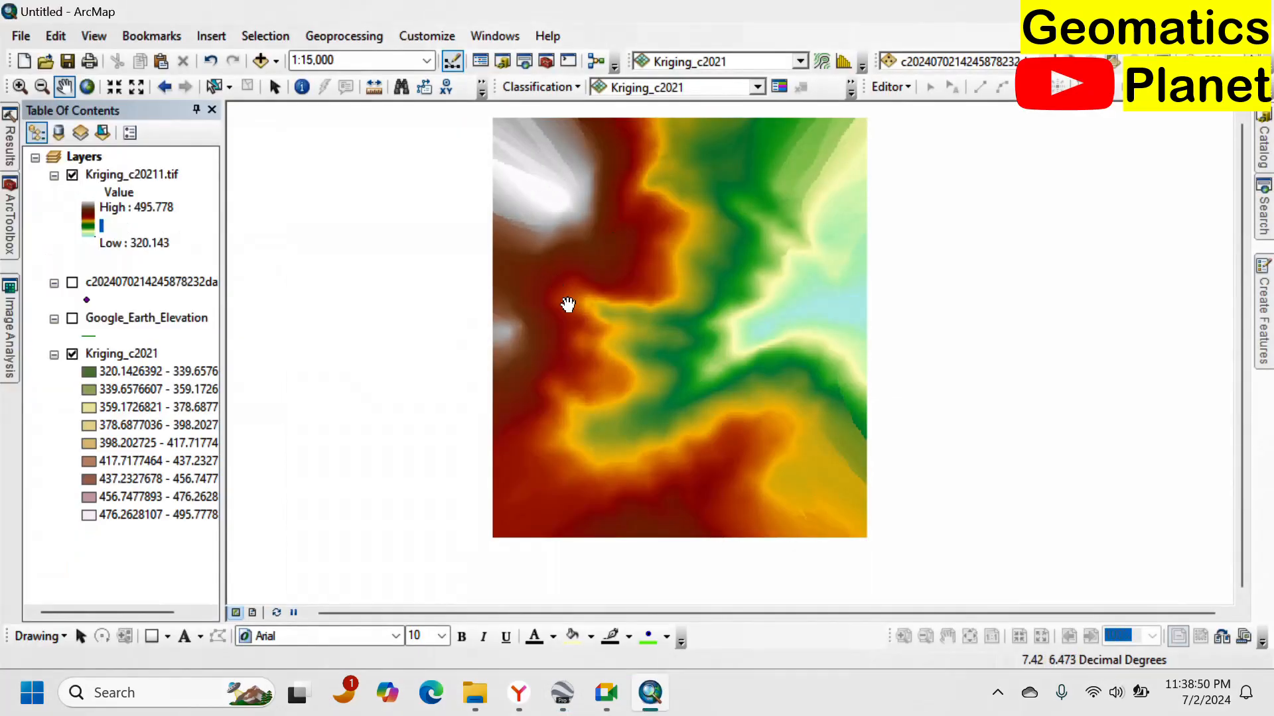
scroll(657, 285, "down", 2)
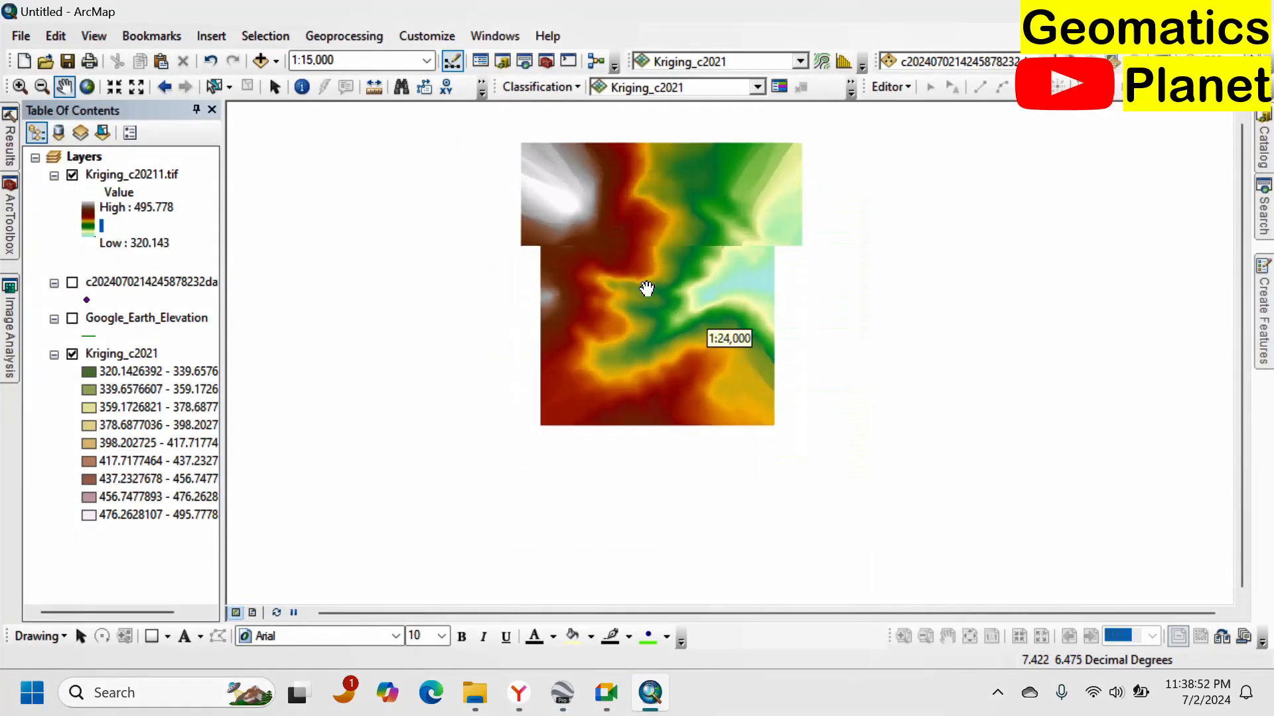
scroll(647, 292, "up", 5)
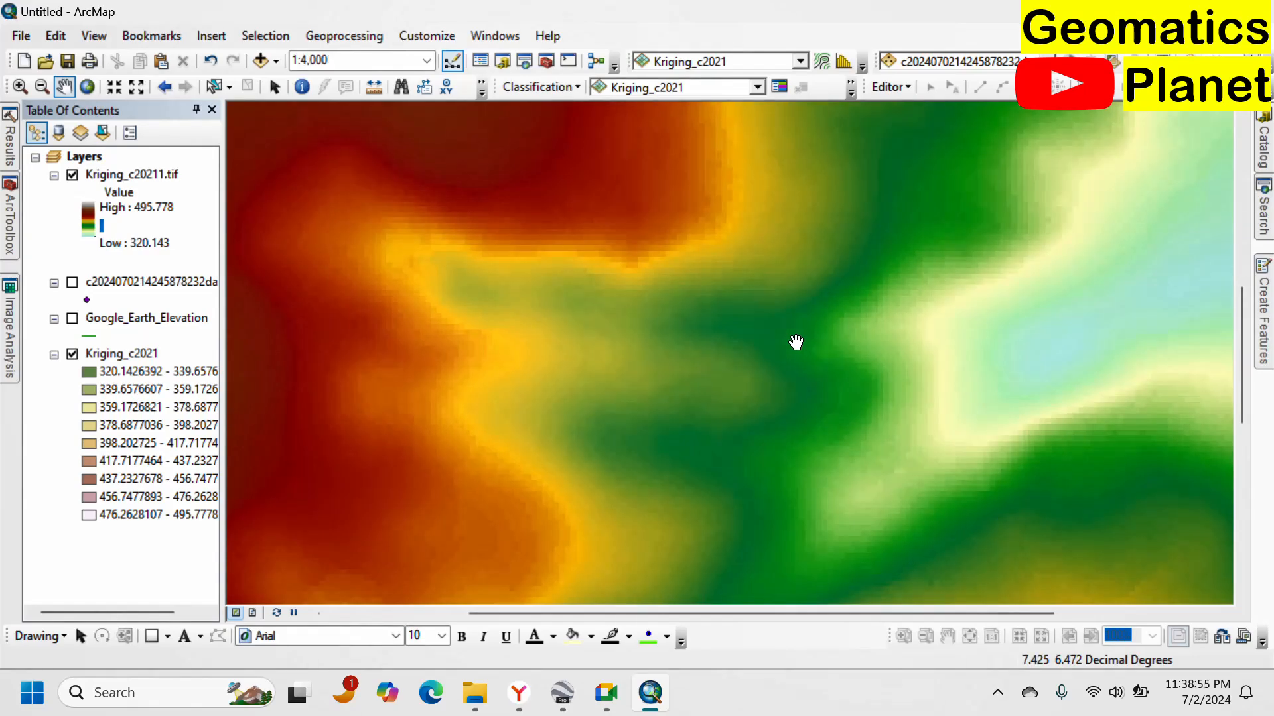
scroll(597, 318, "up", 2)
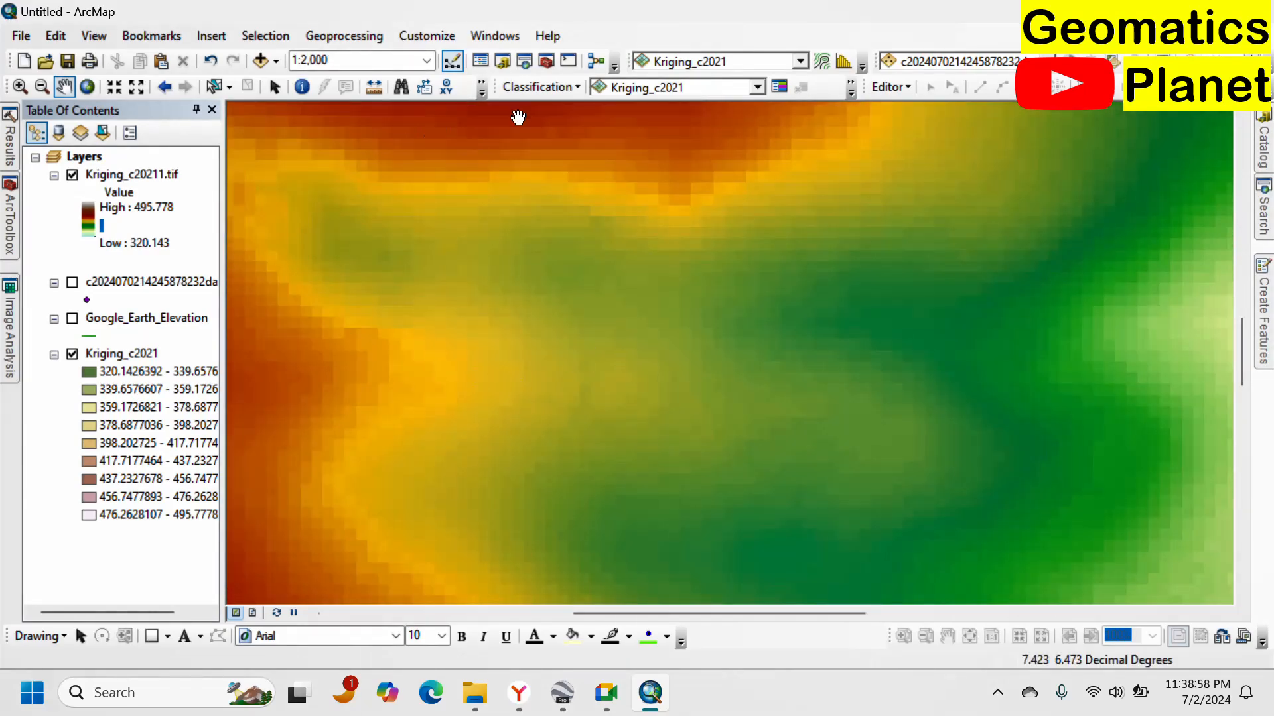
left_click(17, 340)
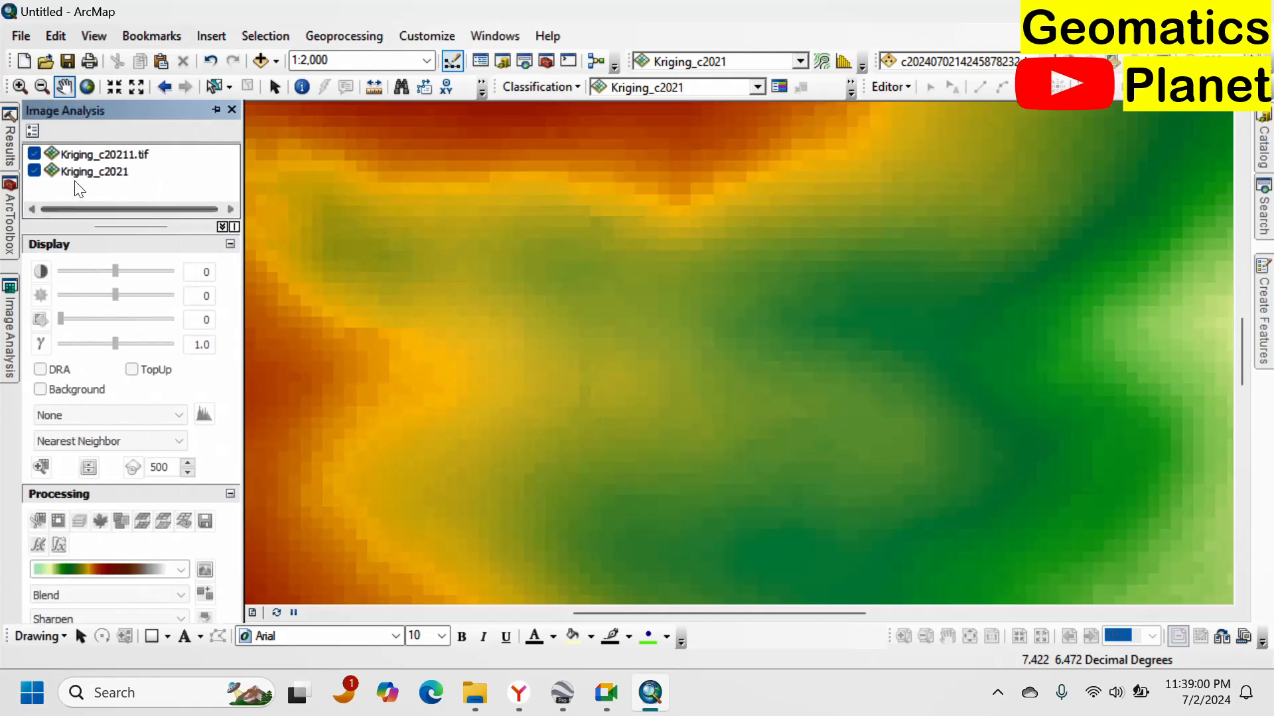
left_click(100, 154)
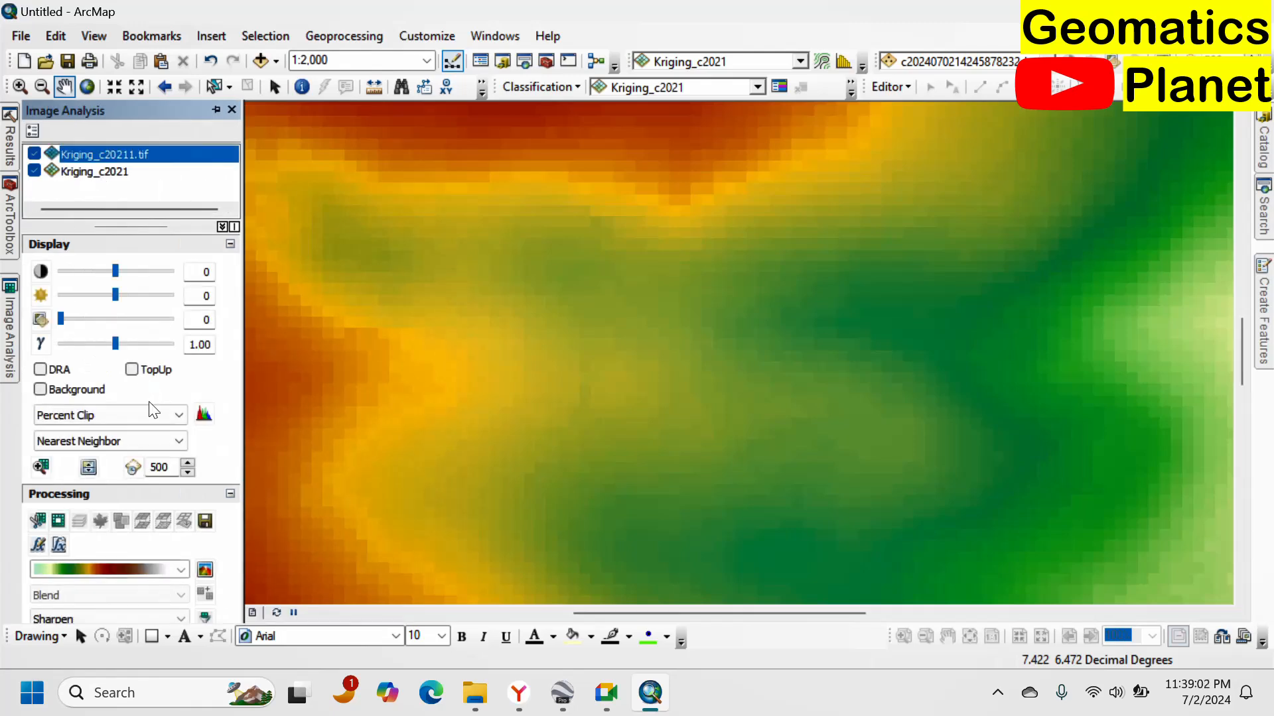
left_click(122, 441)
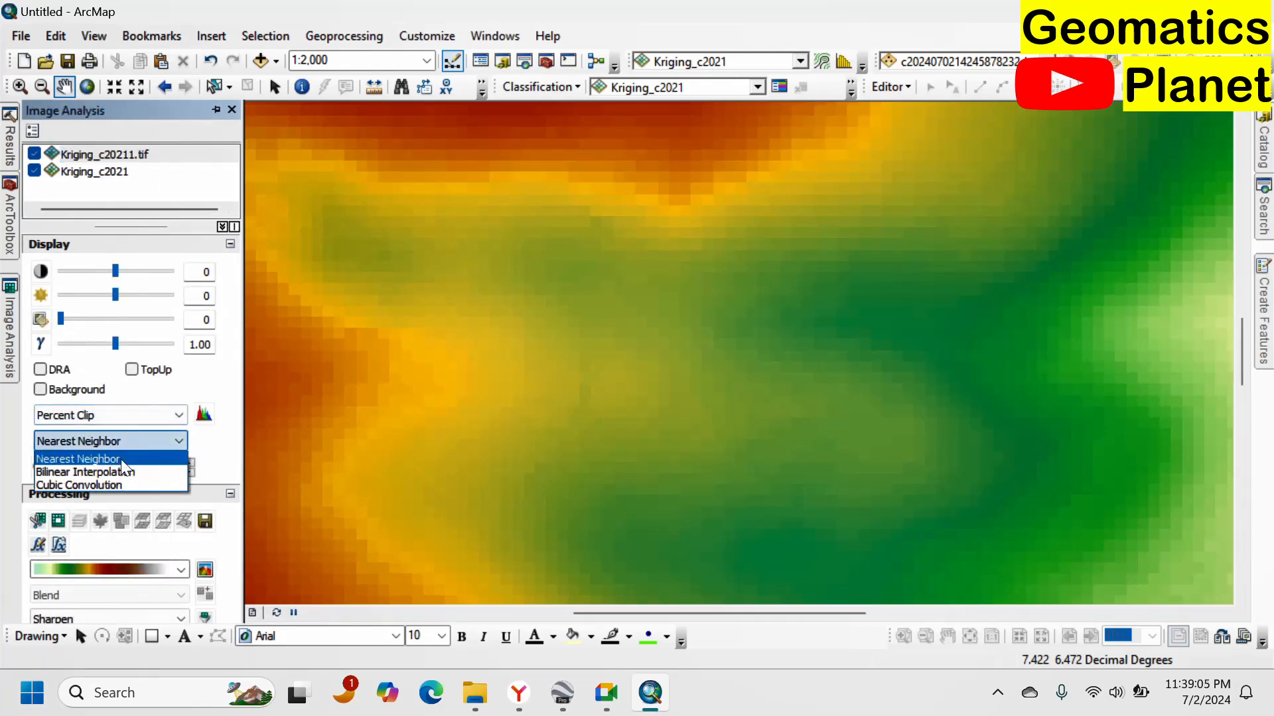
left_click(119, 467)
Compare the smoothed Kriging raster at several zoom levels with the contours draped over the gully in Google Earth.
scroll(847, 287, "down", 3)
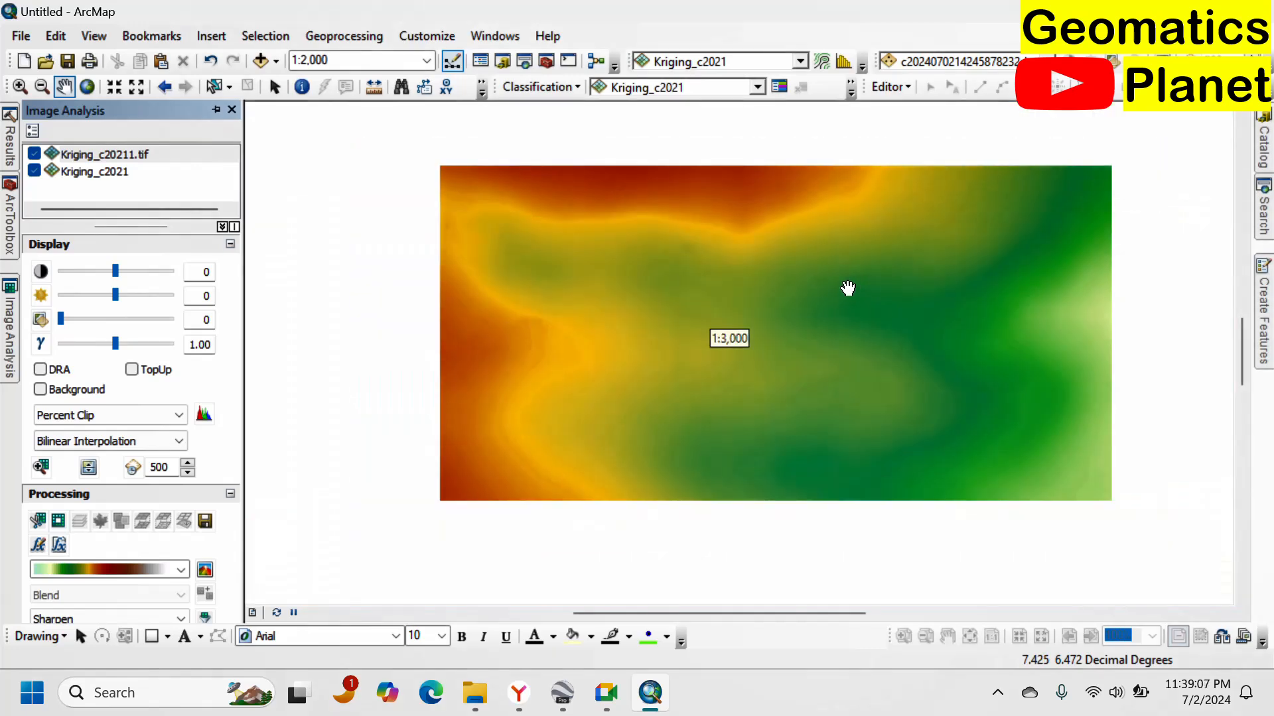
scroll(841, 321, "down", 5)
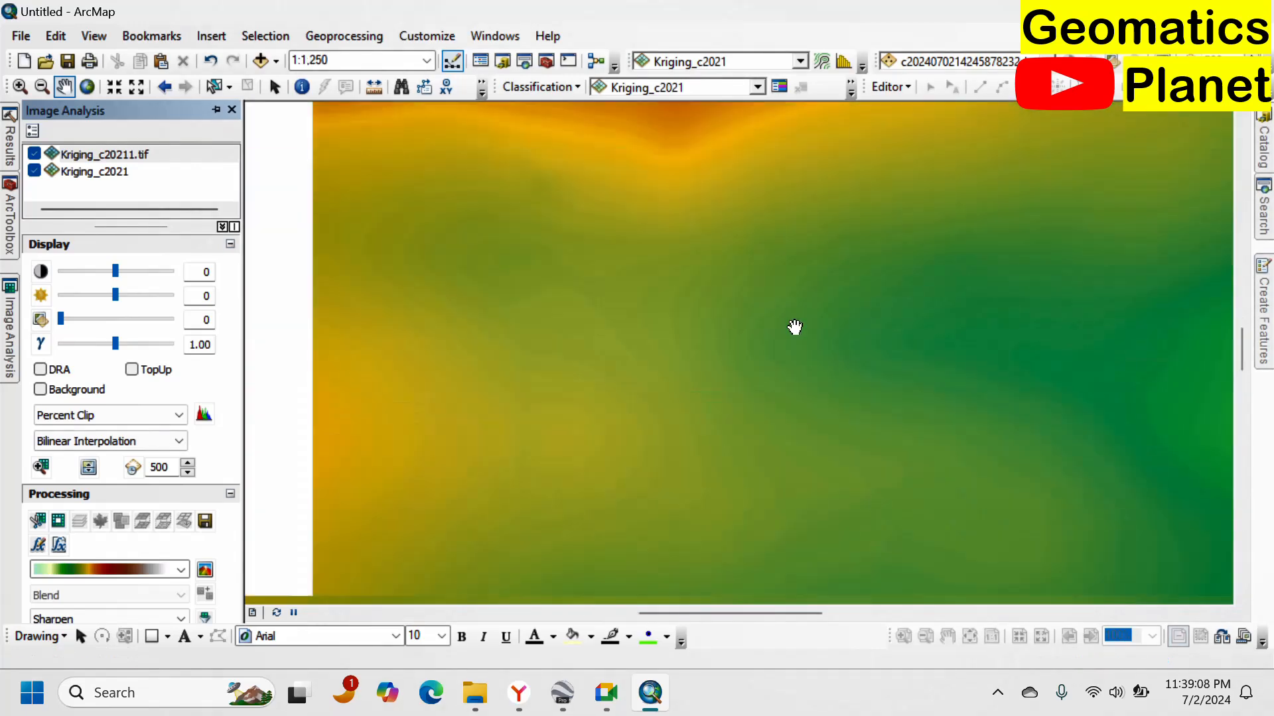
scroll(744, 350, "up", 7)
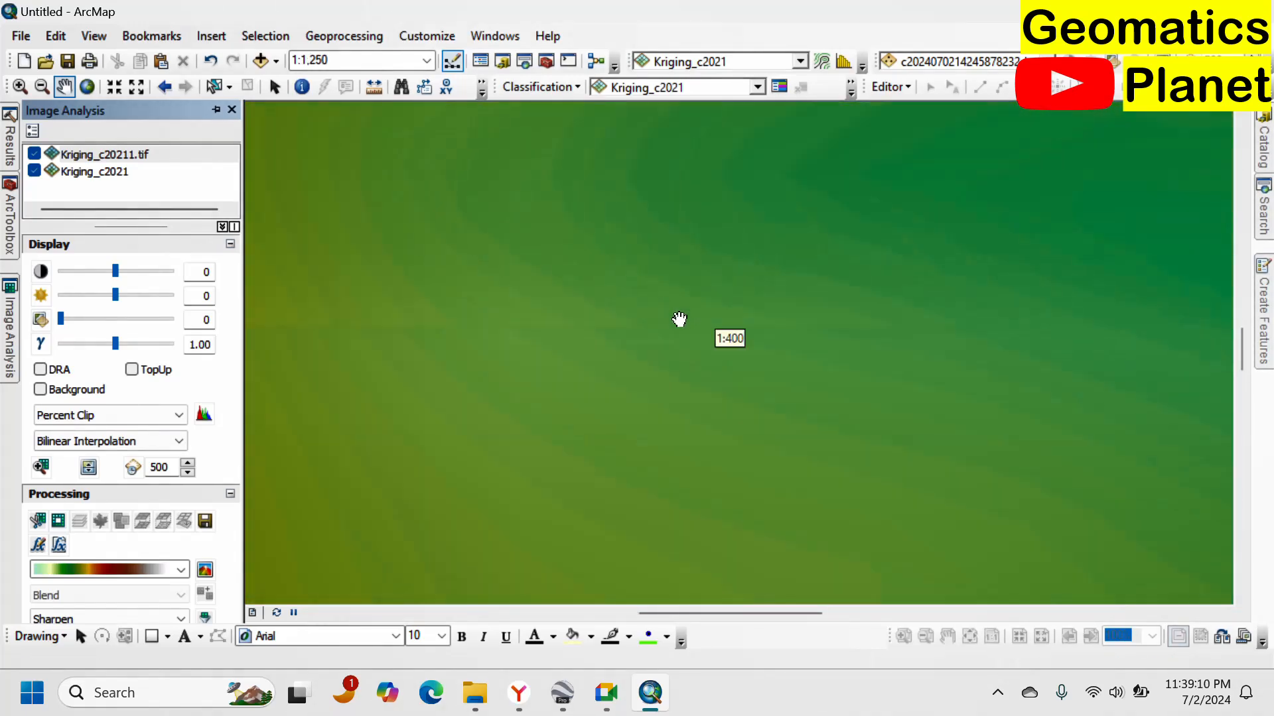
scroll(810, 431, "up", 4)
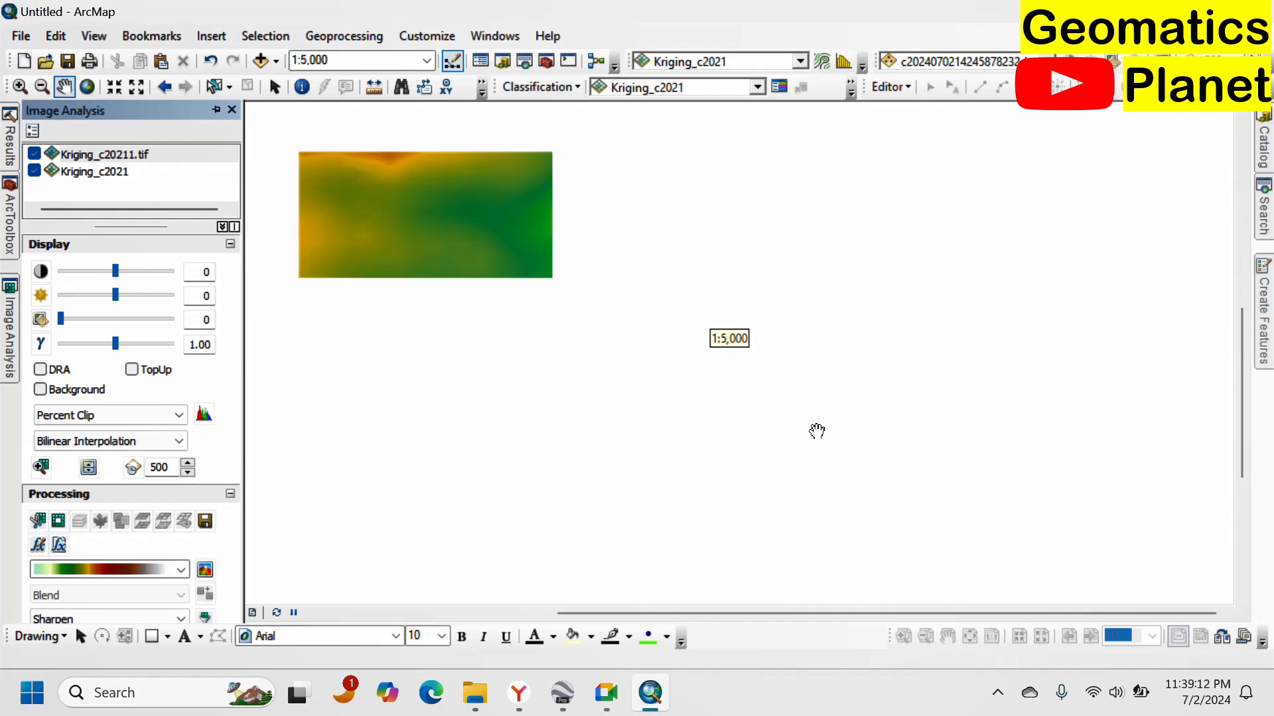
scroll(919, 377, "up", 1)
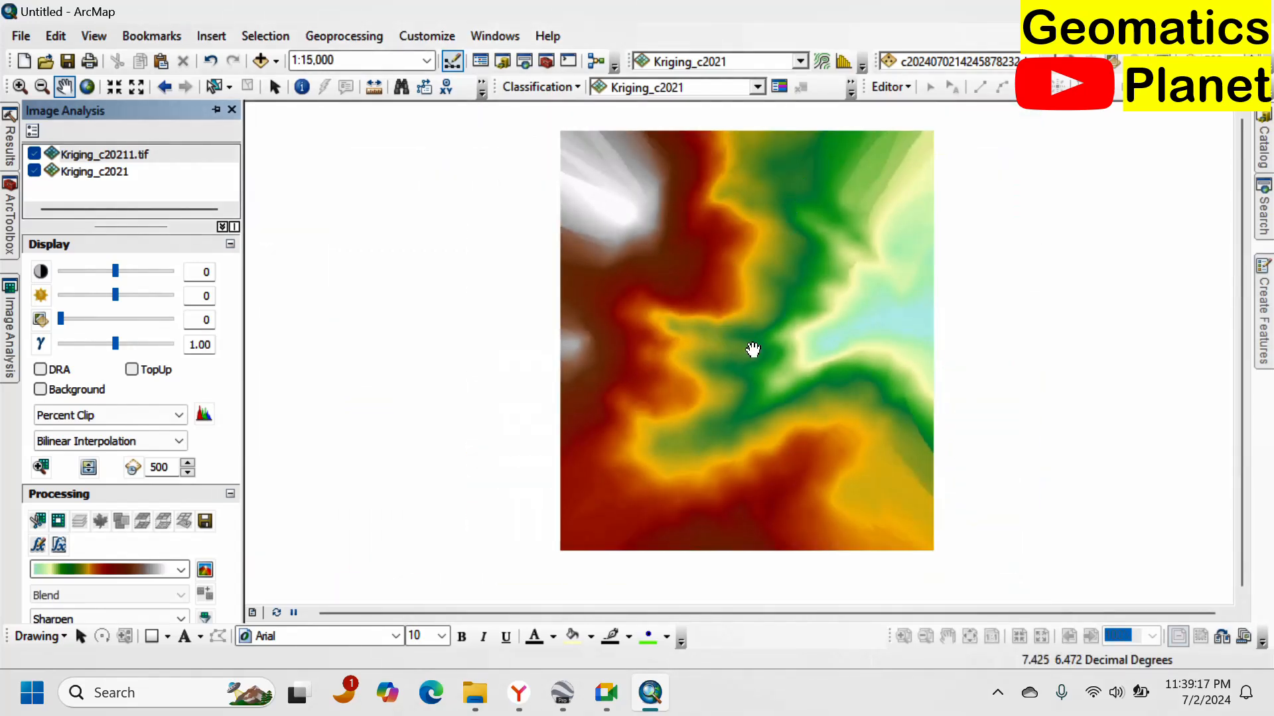
mouse_move(652, 701)
left_click(563, 693)
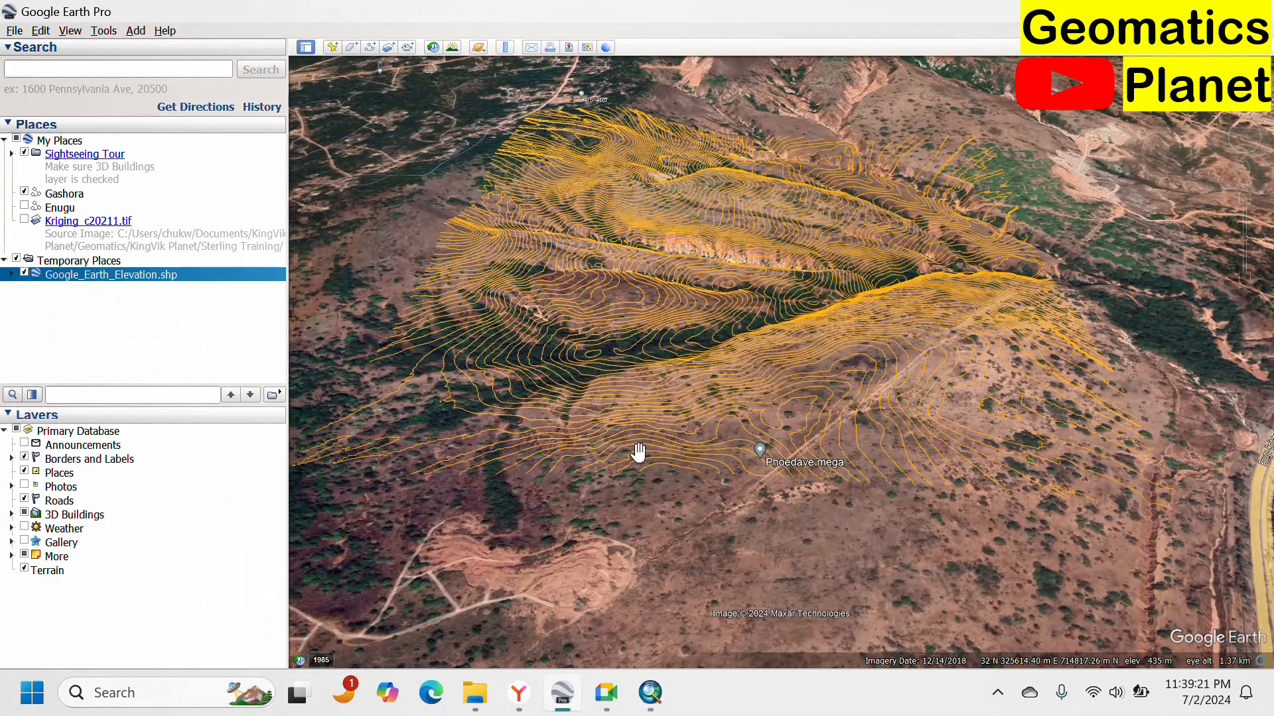
scroll(750, 306, "up", 3)
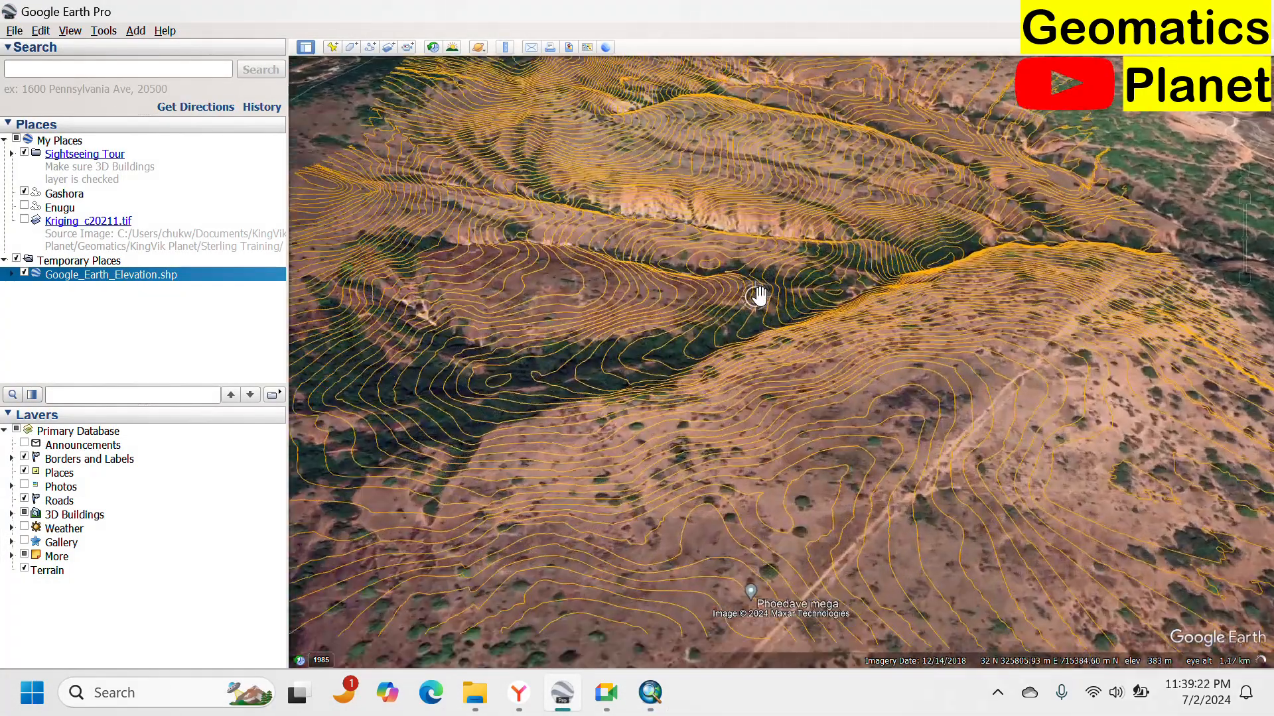
scroll(763, 311, "up", 2)
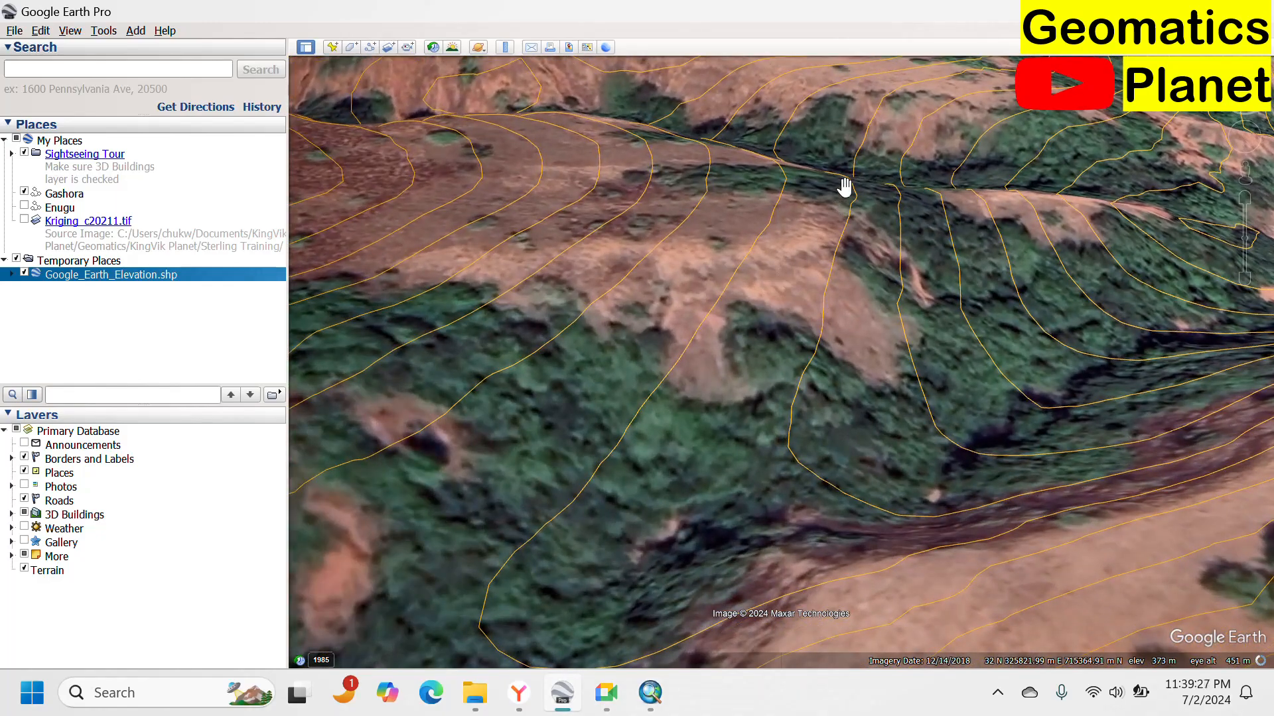
scroll(845, 186, "down", 3)
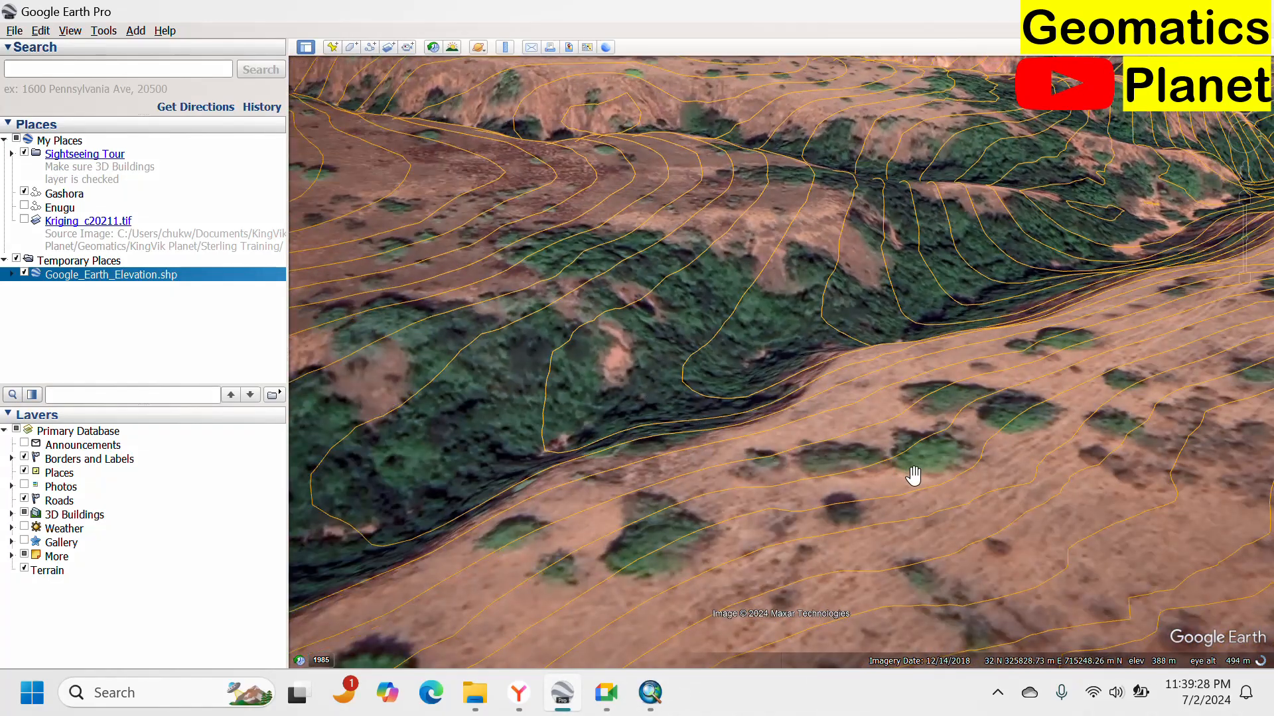
scroll(774, 379, "up", 2)
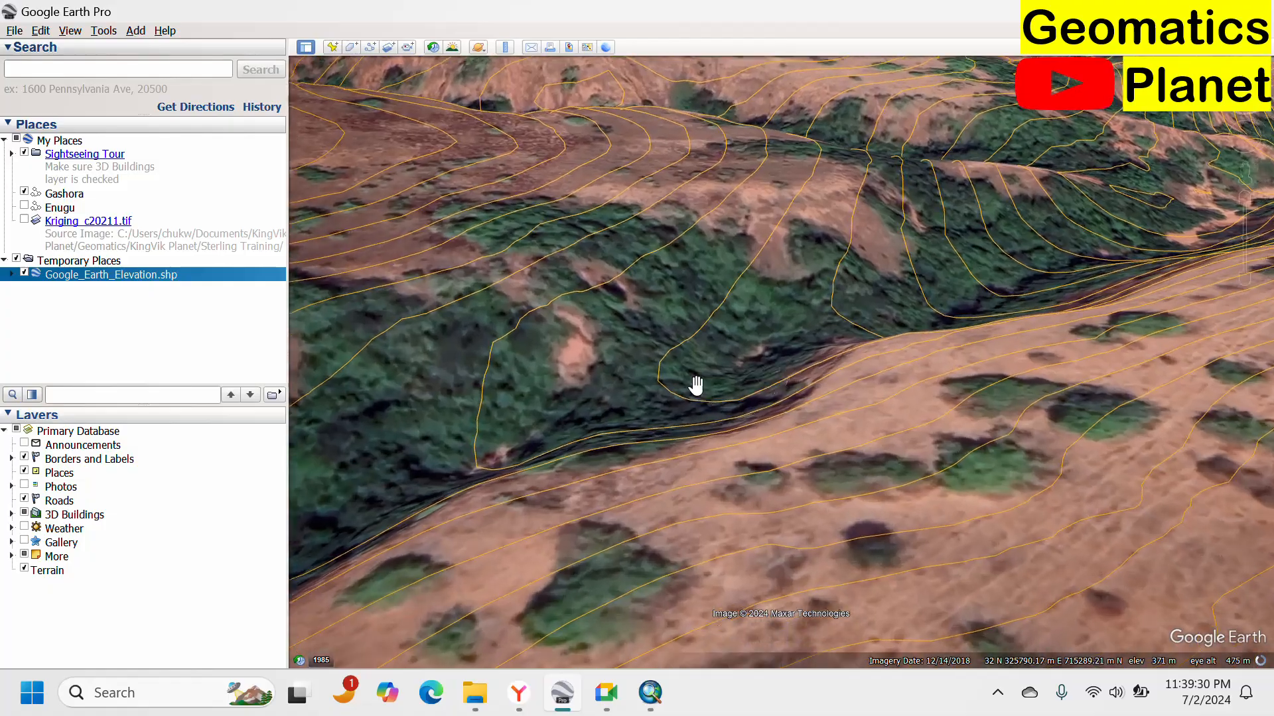
scroll(695, 363, "down", 3)
scroll(1080, 298, "down", 3)
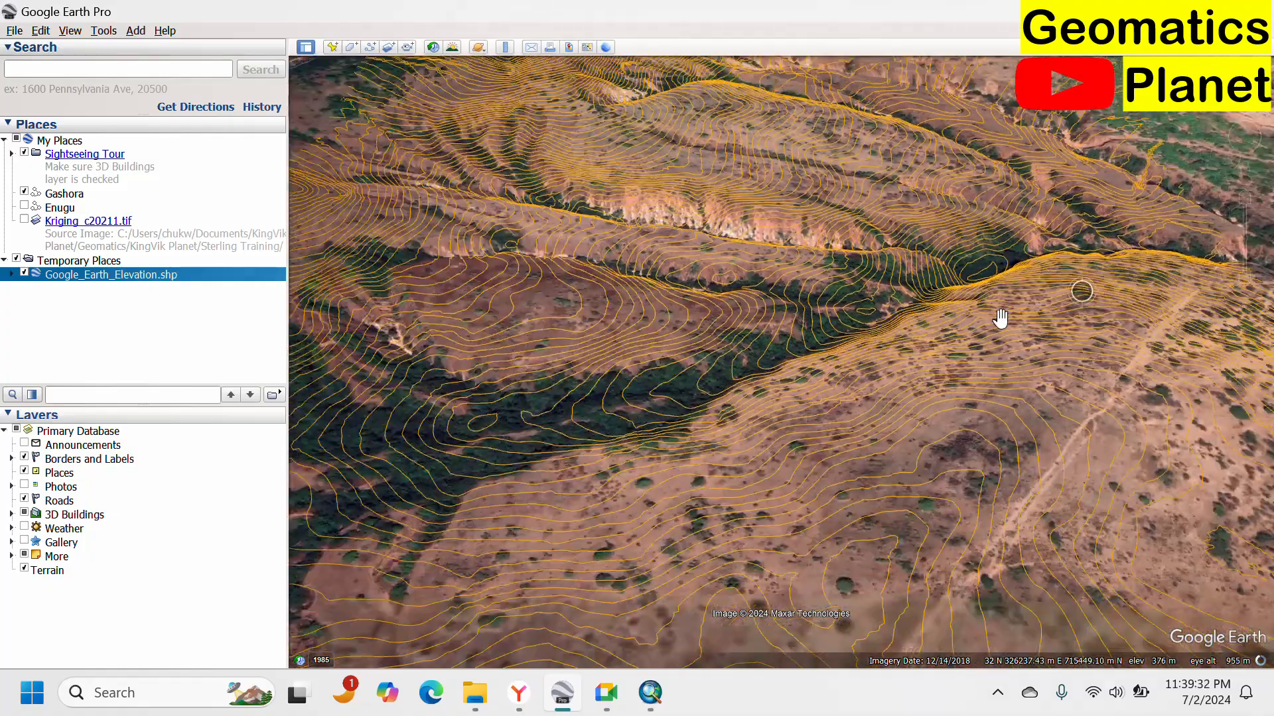
scroll(1064, 295, "up", 3)
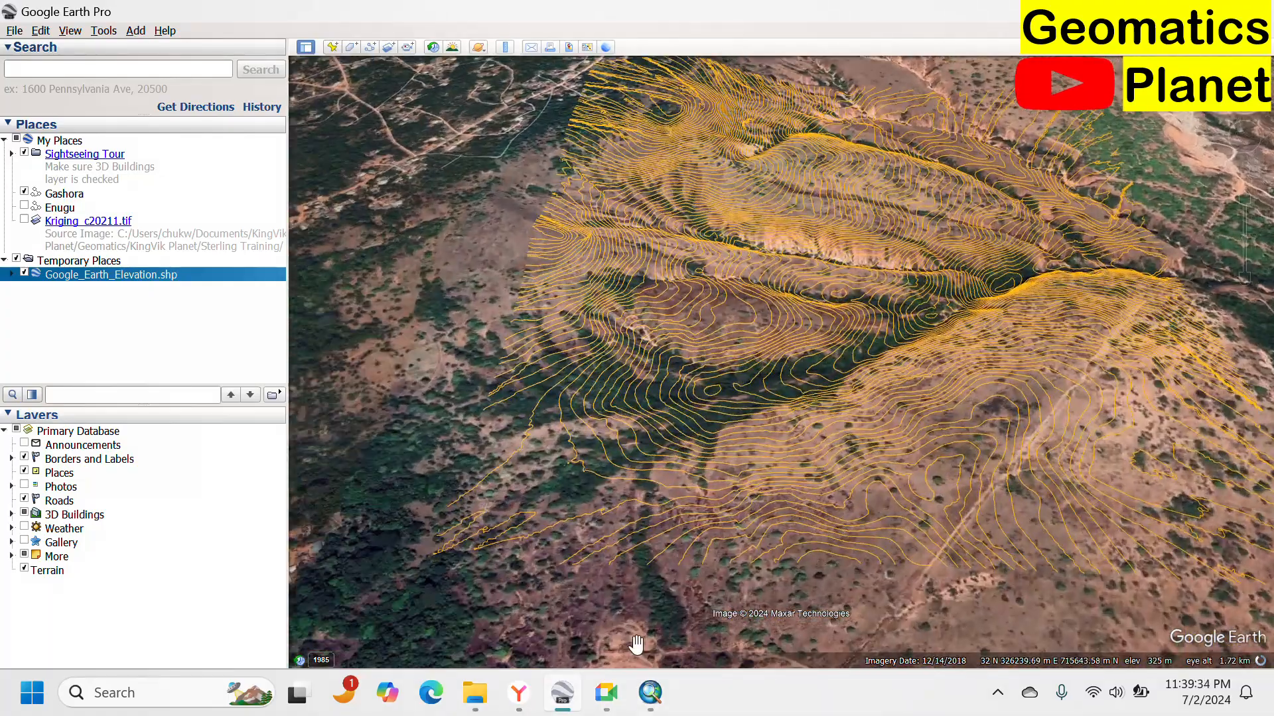
left_click(638, 707)
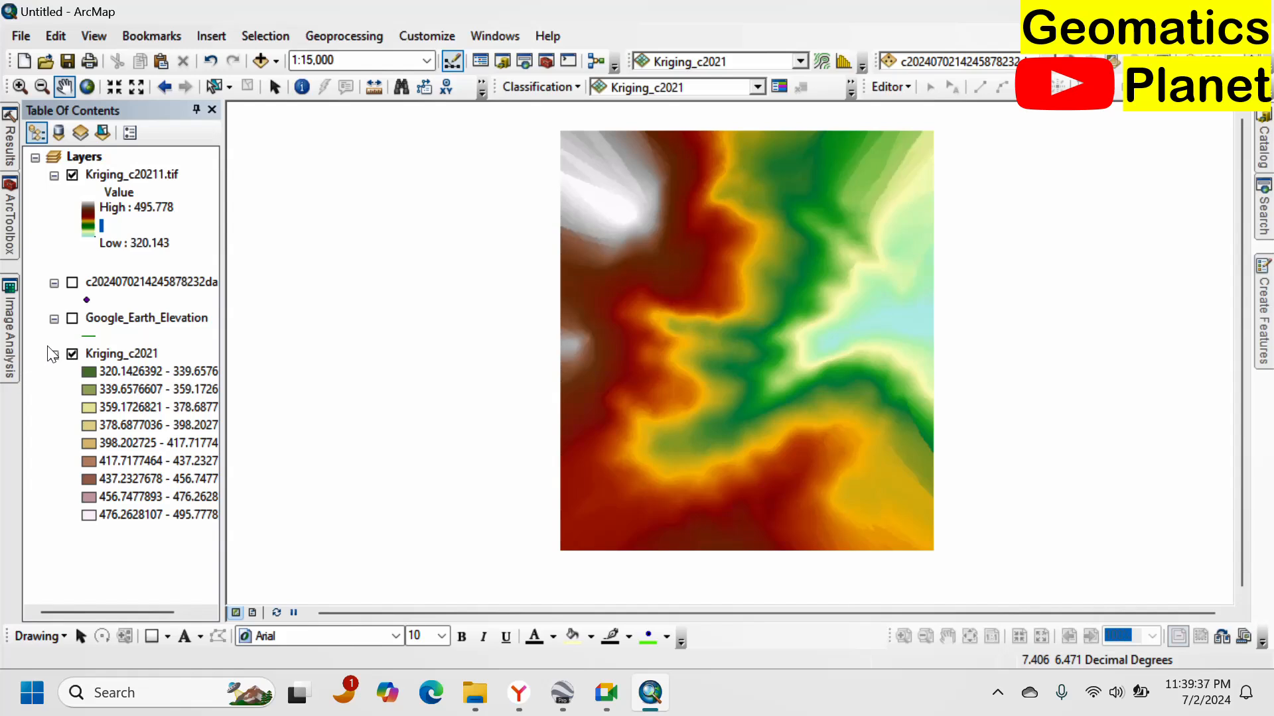
left_click(10, 224)
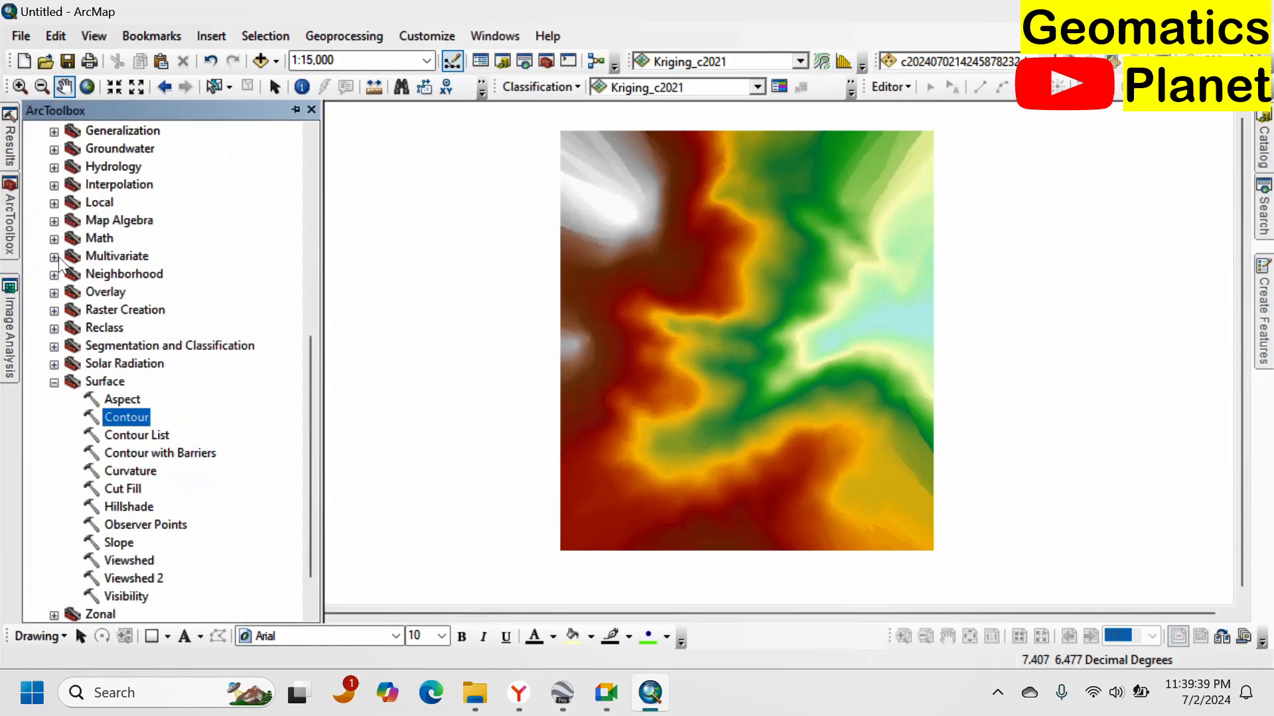
left_click(57, 383)
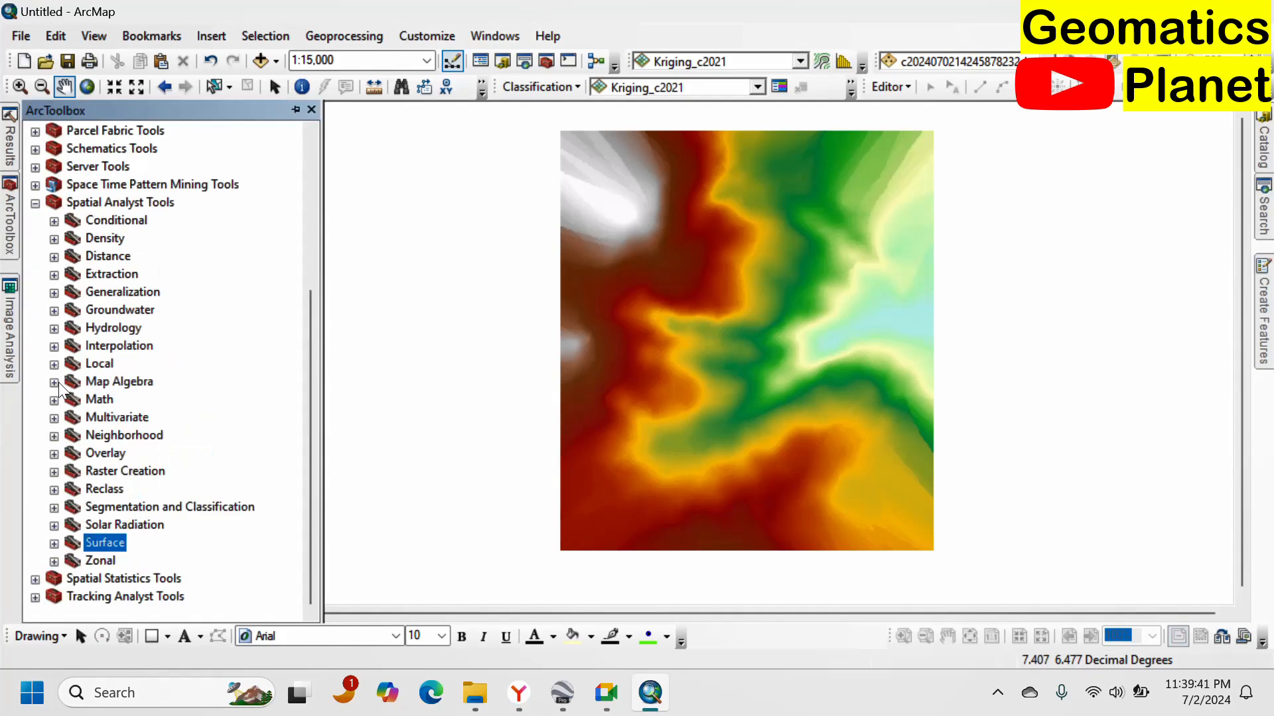
left_click(54, 346)
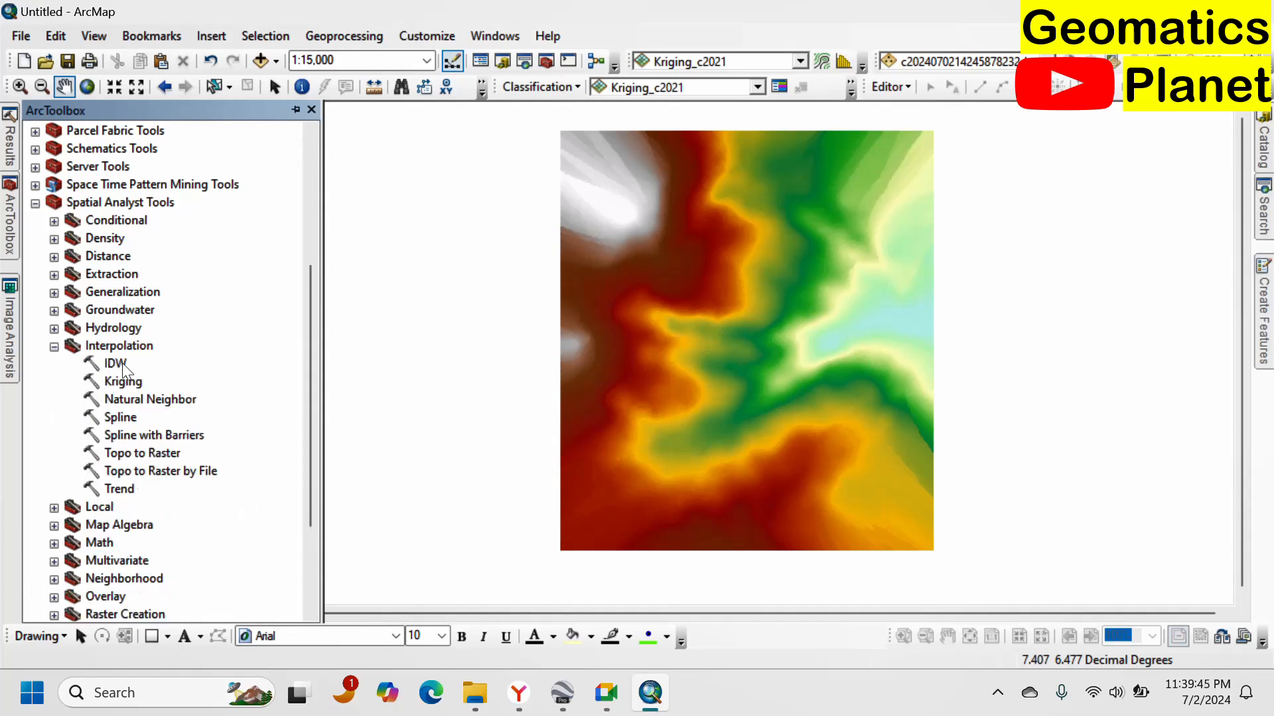
double_click(123, 364)
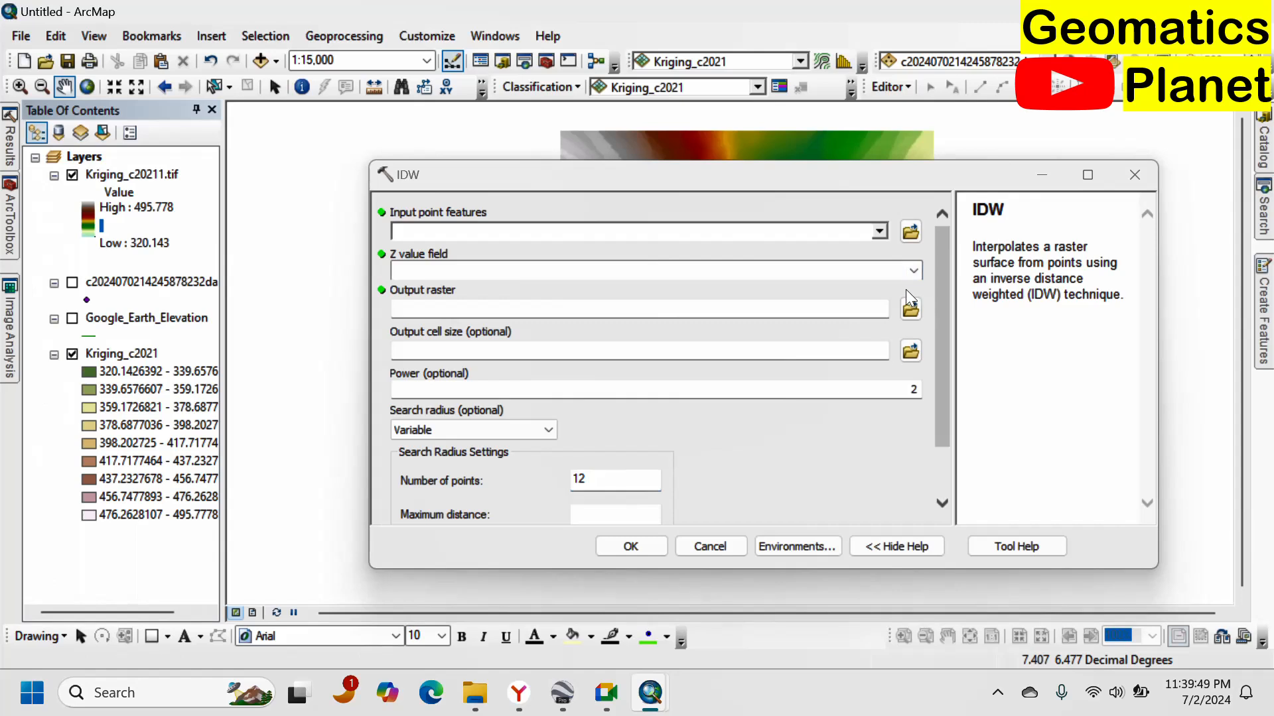
left_click(880, 231)
left_click(557, 246)
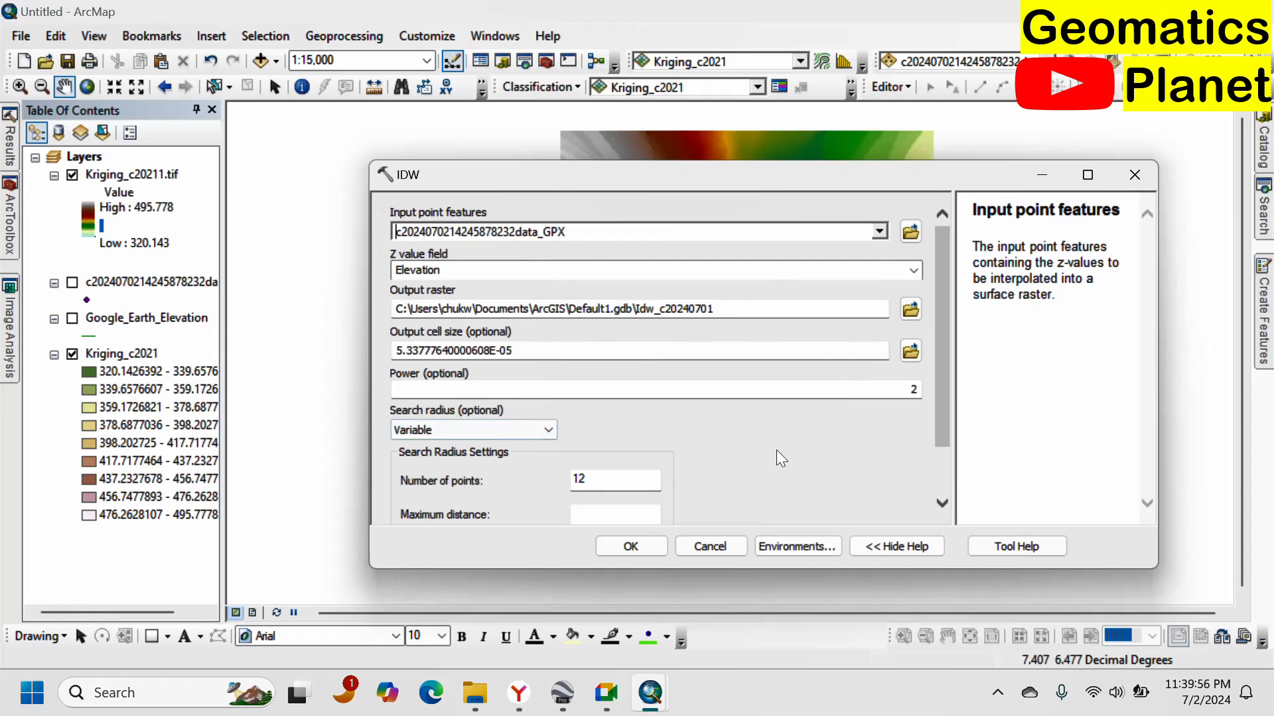
left_click(643, 546)
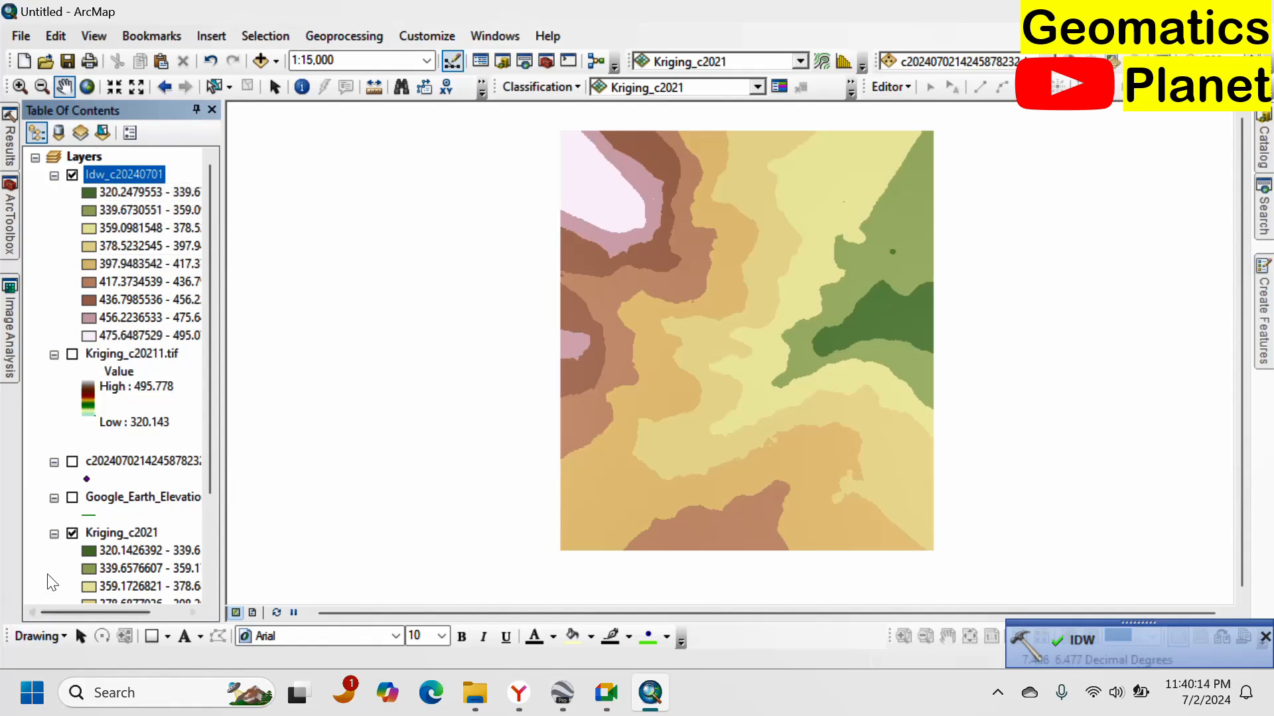
Collapse the legends of all layers in the table of contents, keeping the new IDW raster displayed.
left_click(72, 176)
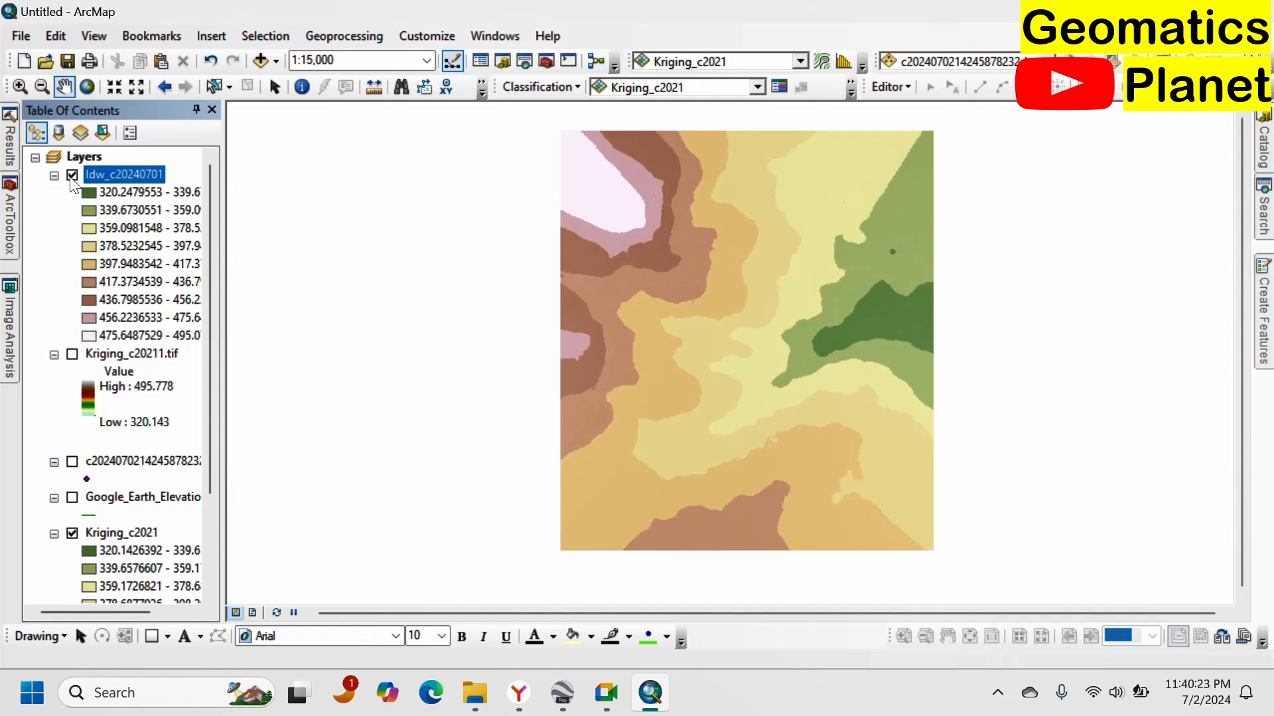
left_click(71, 178)
left_click(72, 176)
left_click(72, 177)
left_click(56, 355)
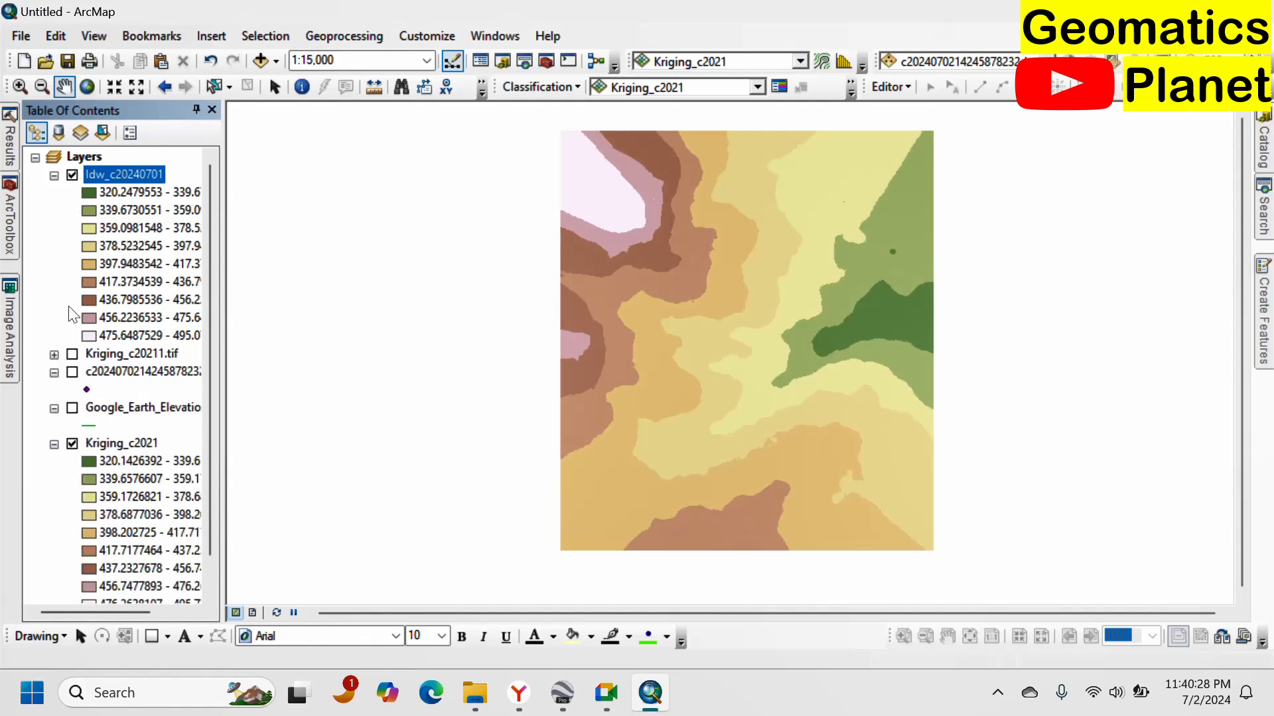
left_click(55, 176)
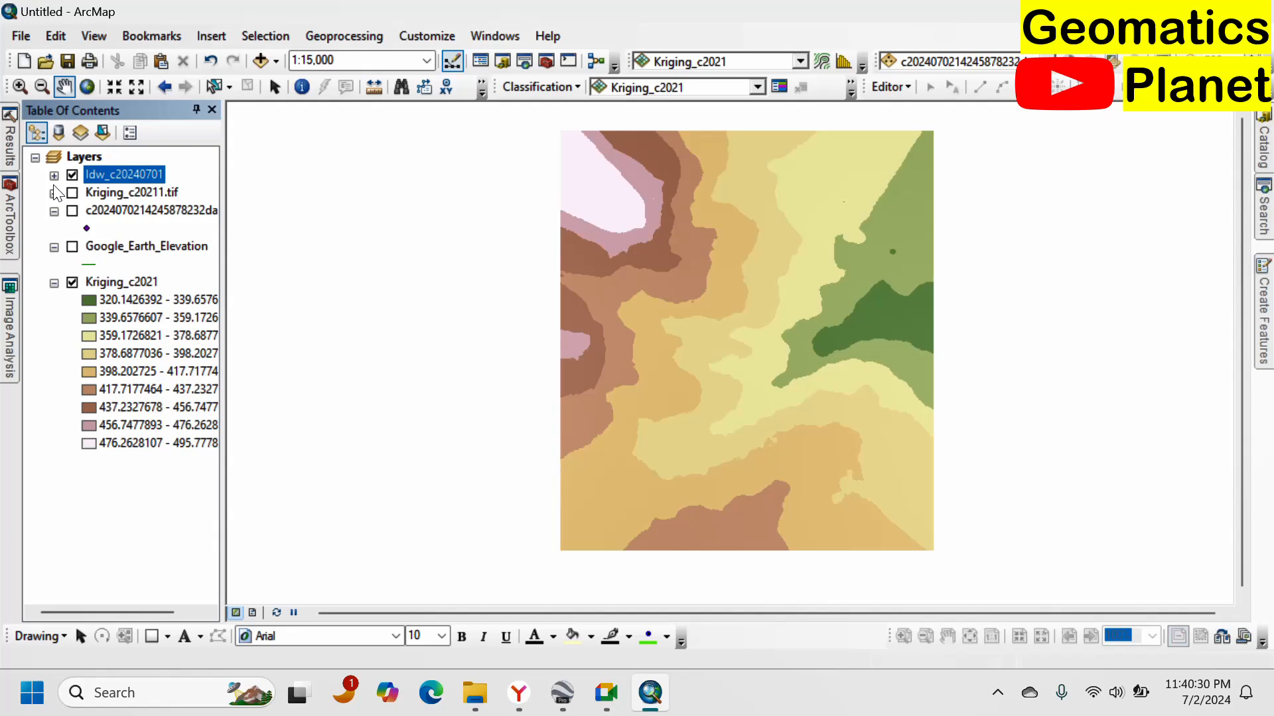
left_click(55, 284)
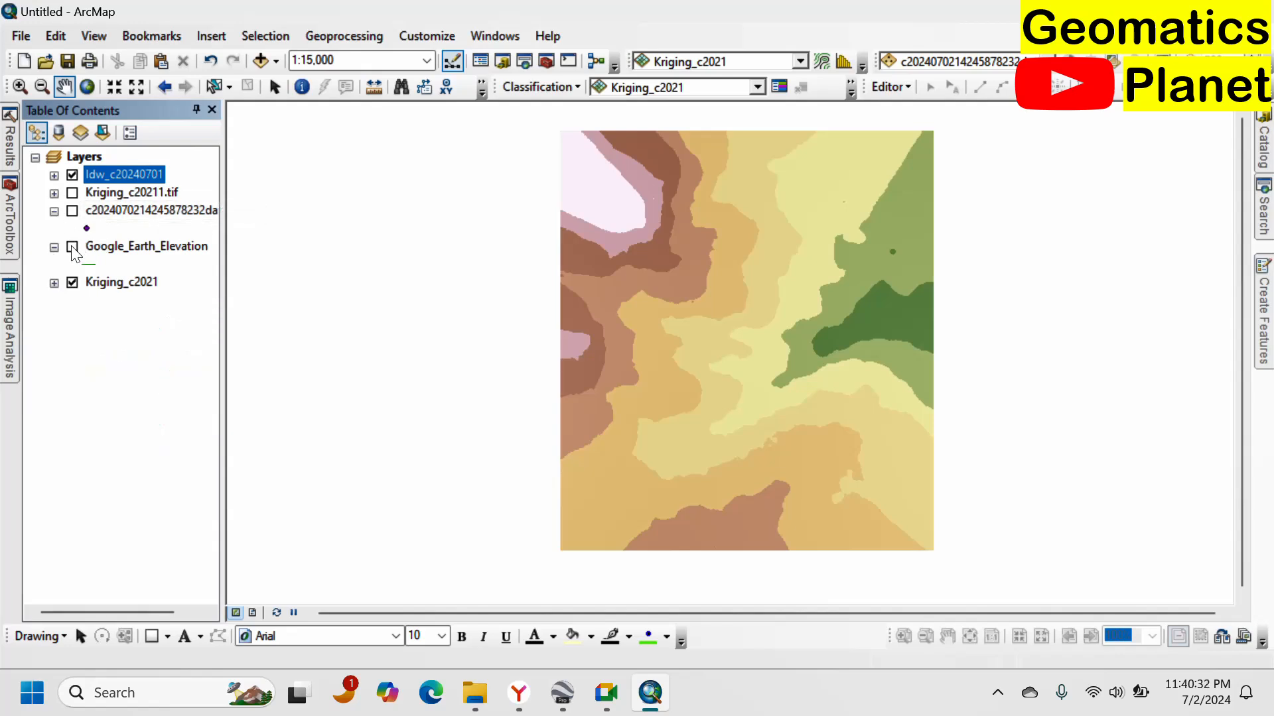
left_click(55, 248)
left_click(55, 211)
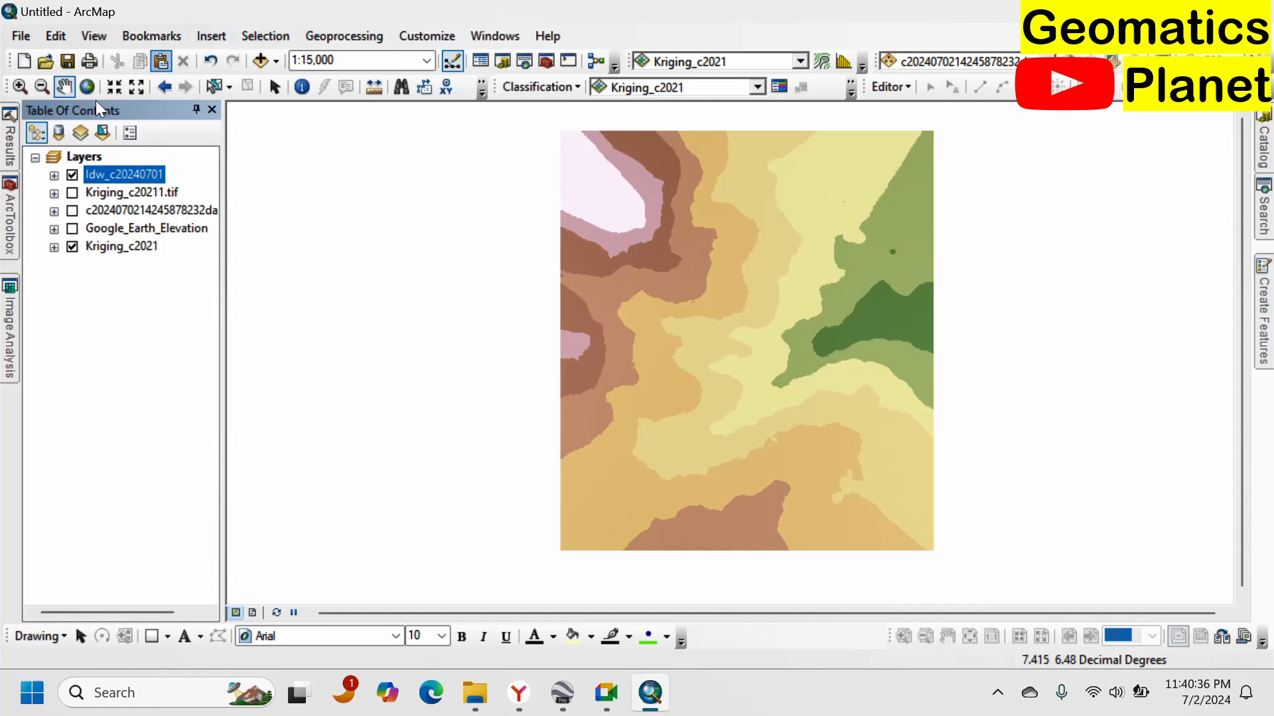
Set the toolbar's active layer to the Idw_c20240701 raster.
right_click(818, 80)
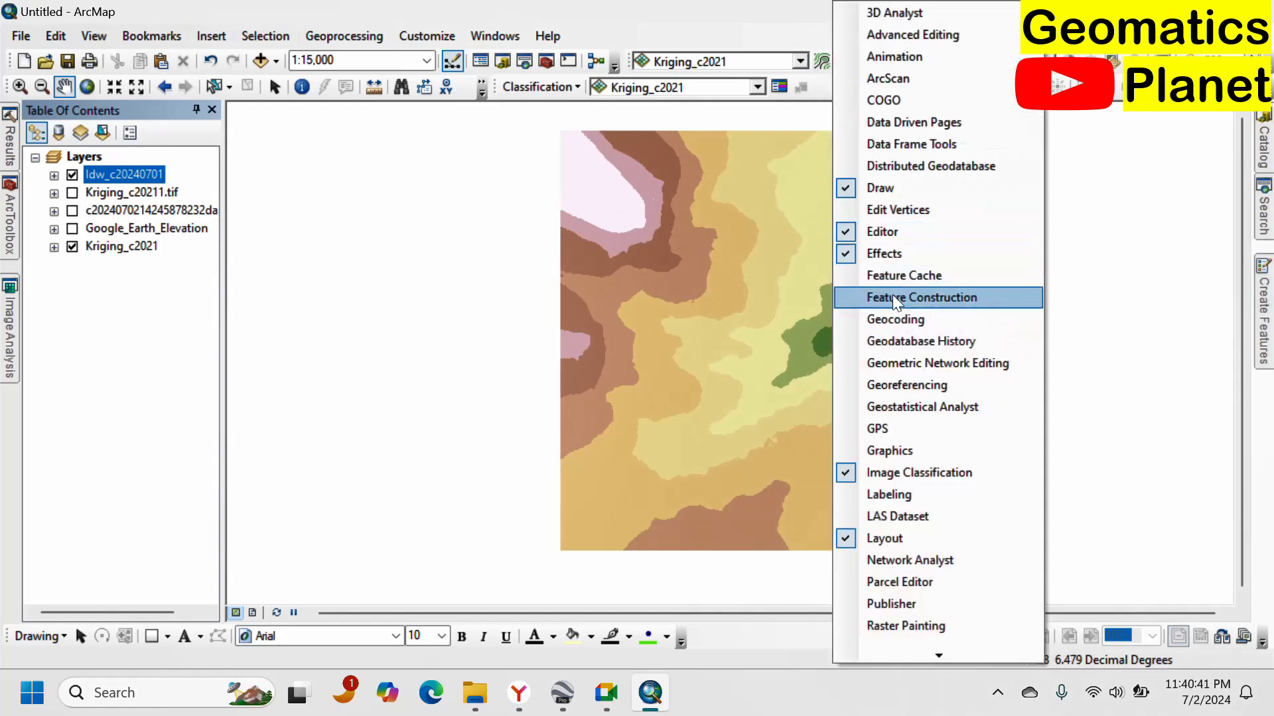
left_click(491, 199)
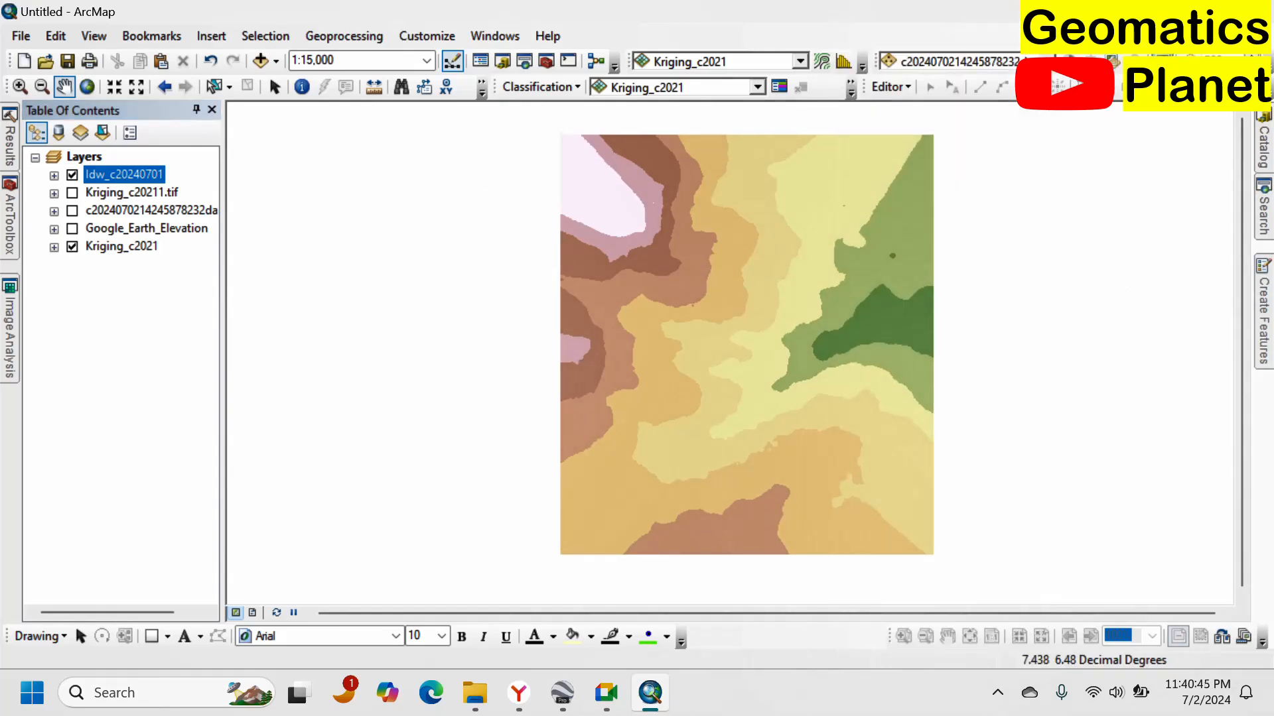
left_click(968, 61)
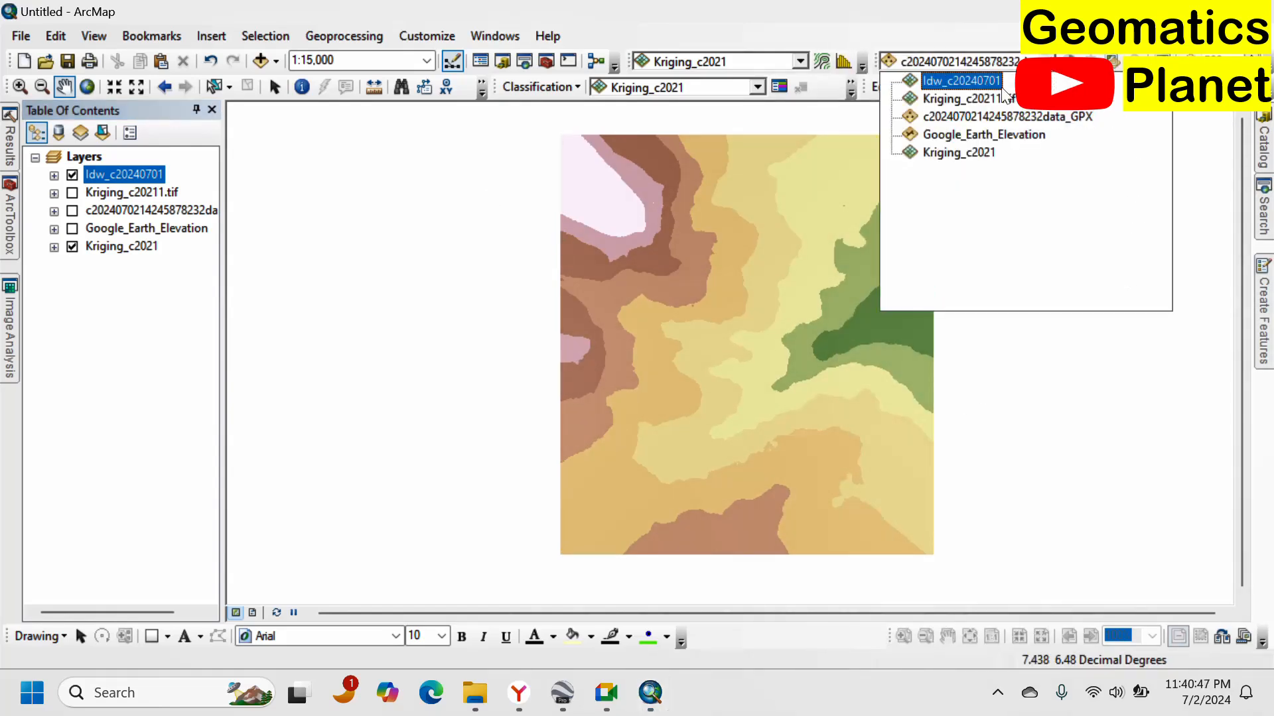
left_click(977, 81)
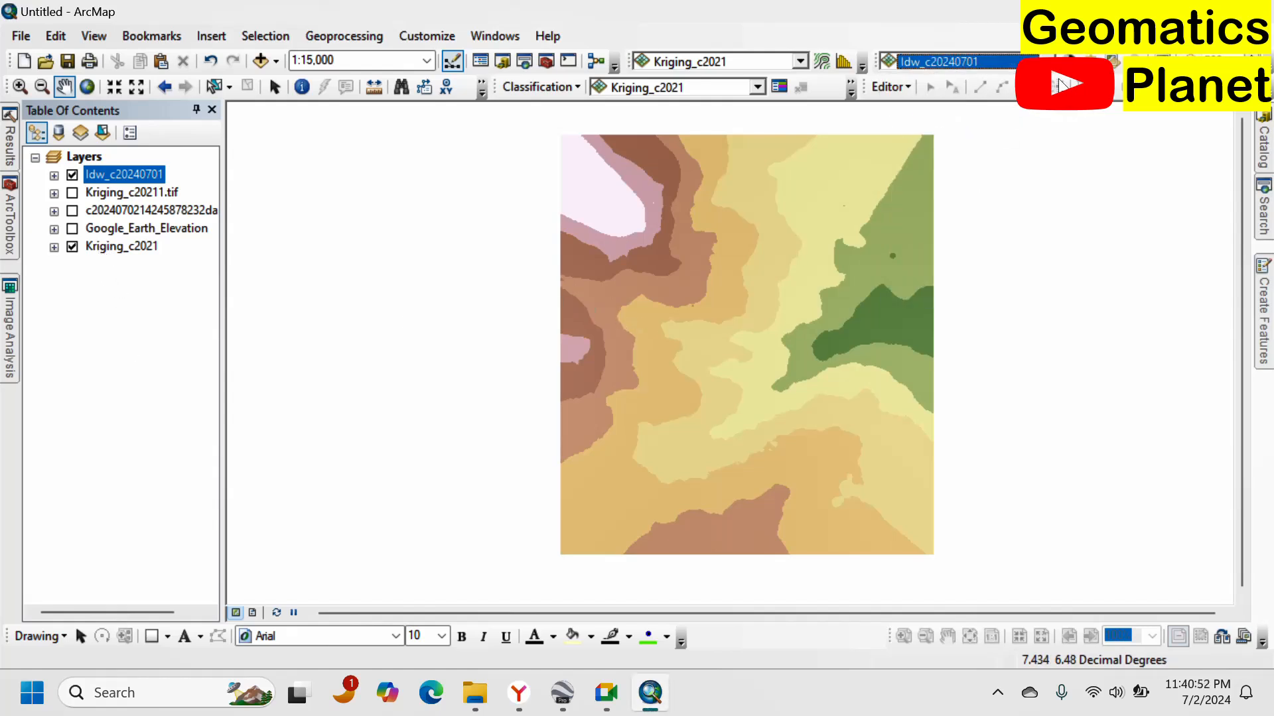
Symbolize the Idw_c20240701 raster as Stretched with a green-to-brown elevation color ramp.
scroll(763, 222, "down", 2)
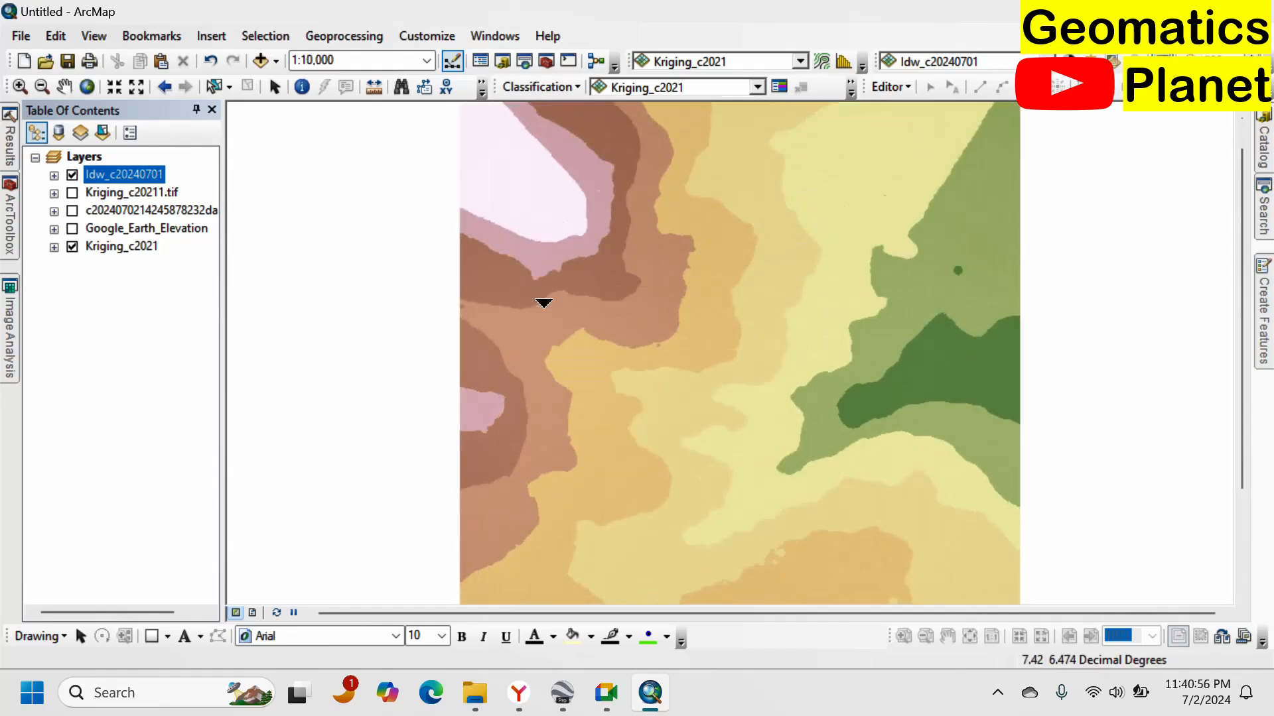
left_click_drag(762, 188, 810, 105)
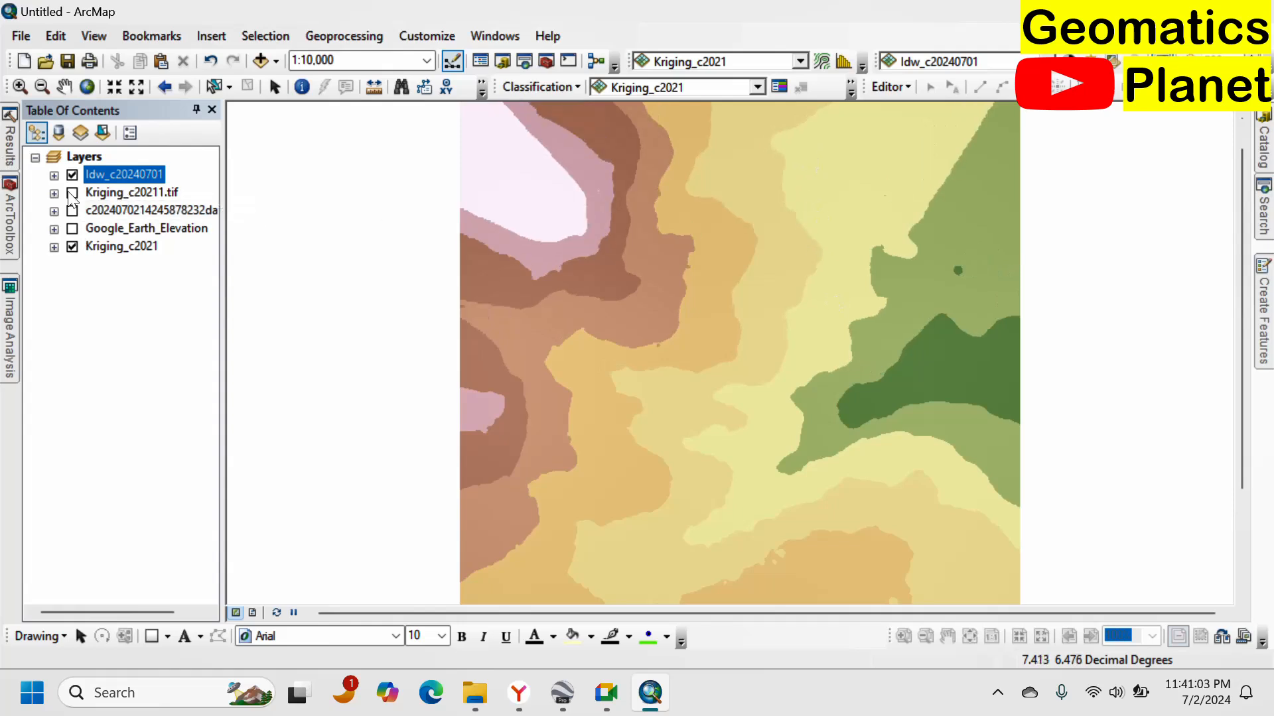
left_click(54, 176)
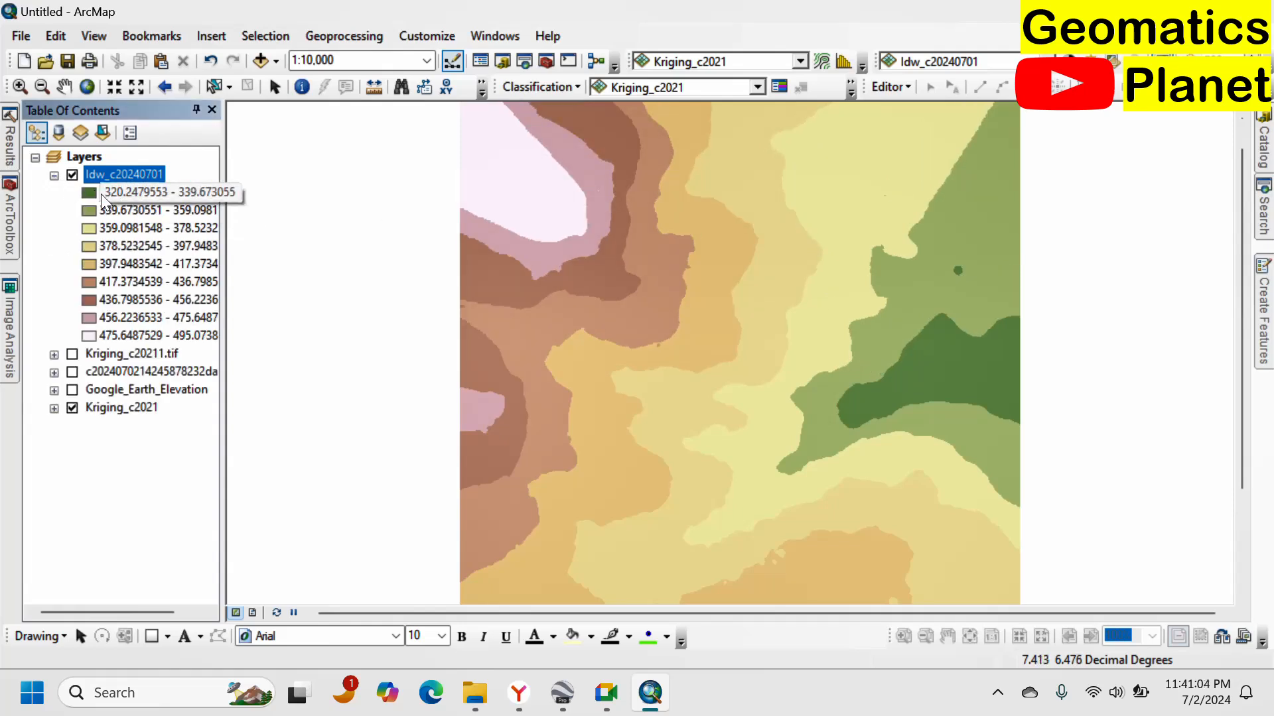
right_click(111, 173)
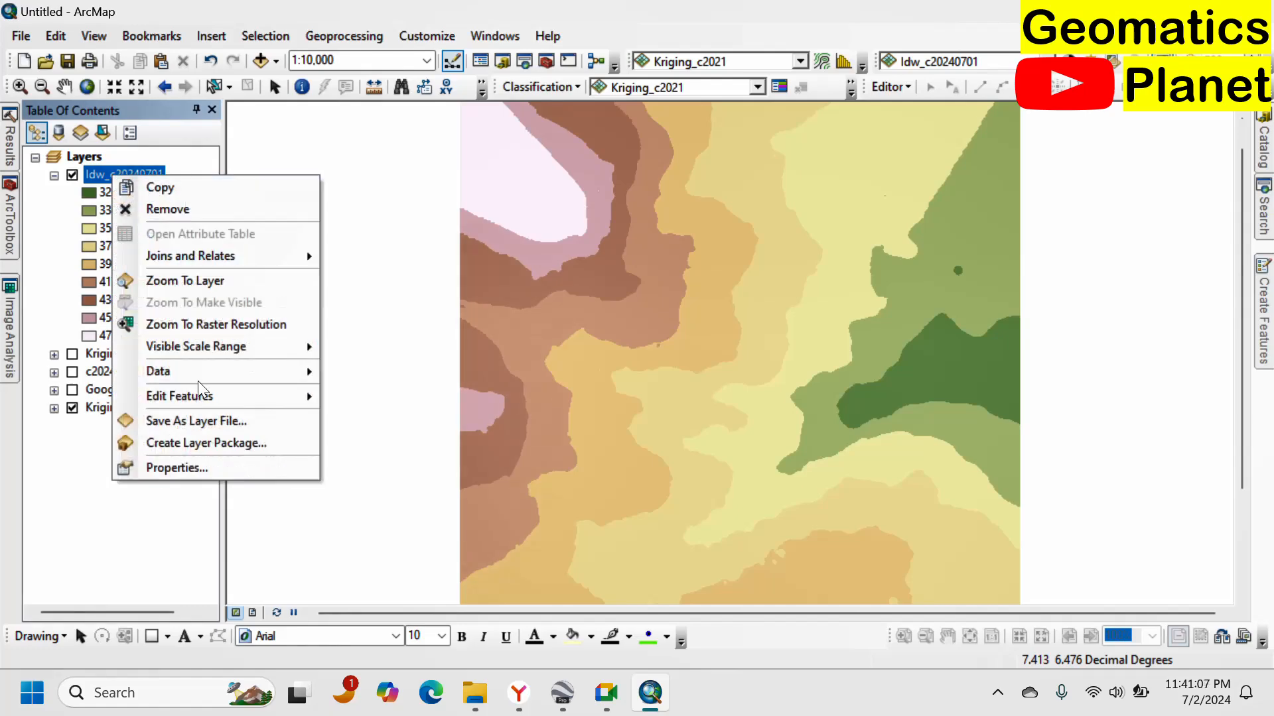
left_click(195, 463)
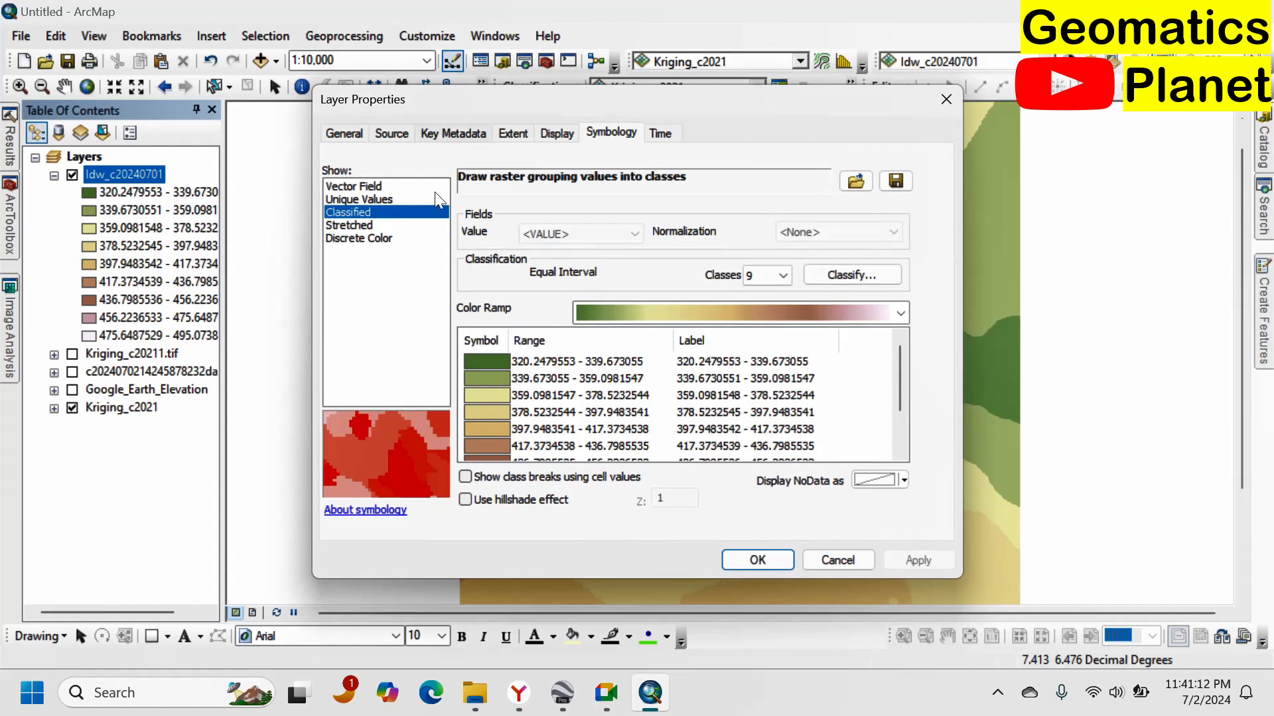
left_click(364, 225)
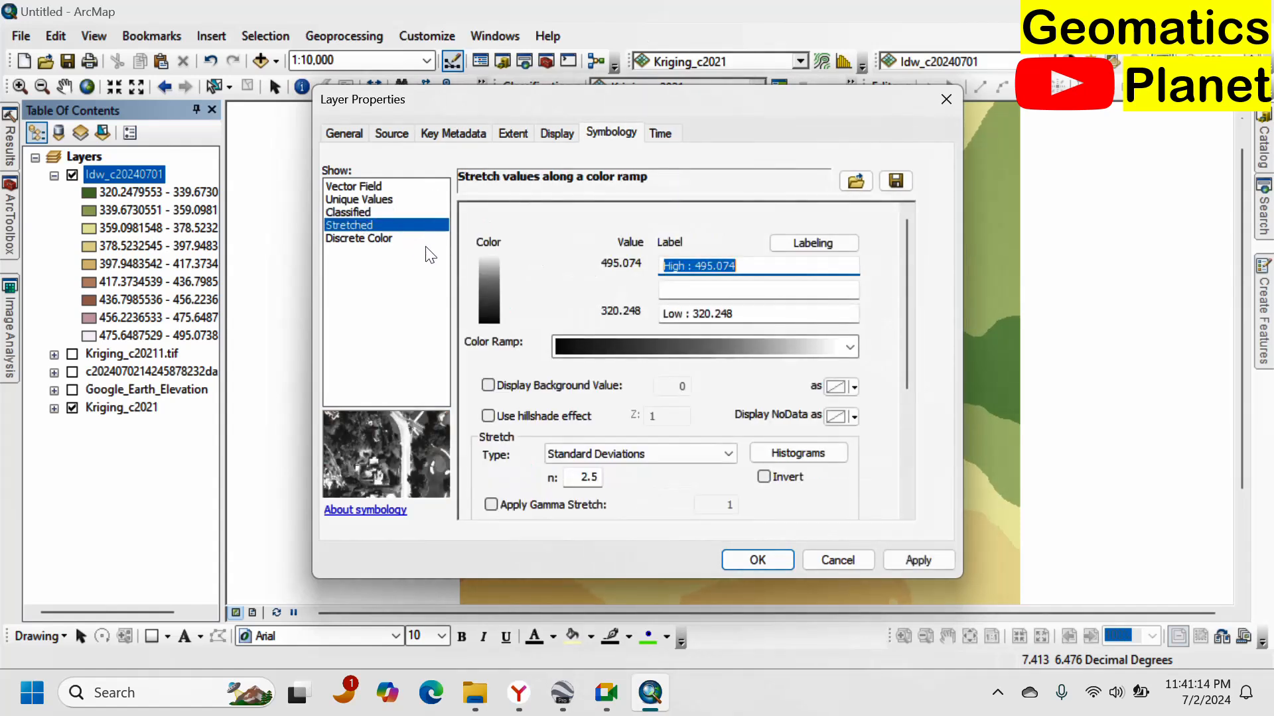
left_click(803, 352)
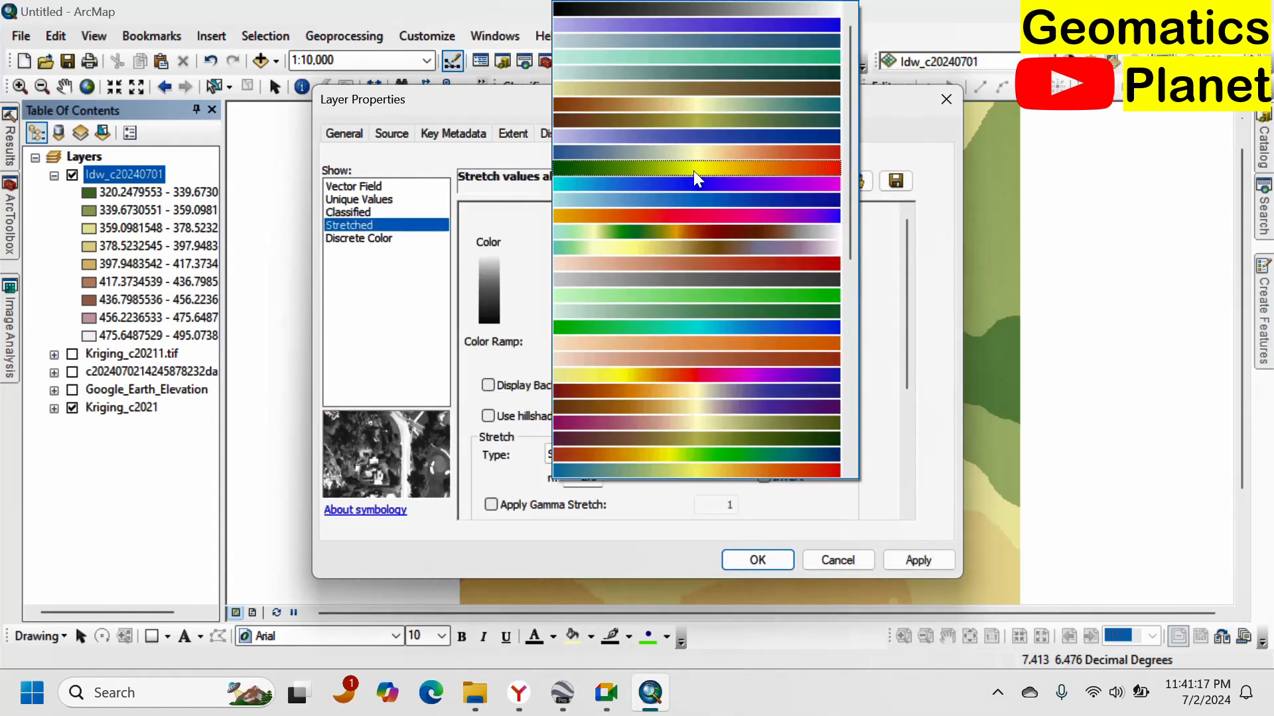
left_click(699, 232)
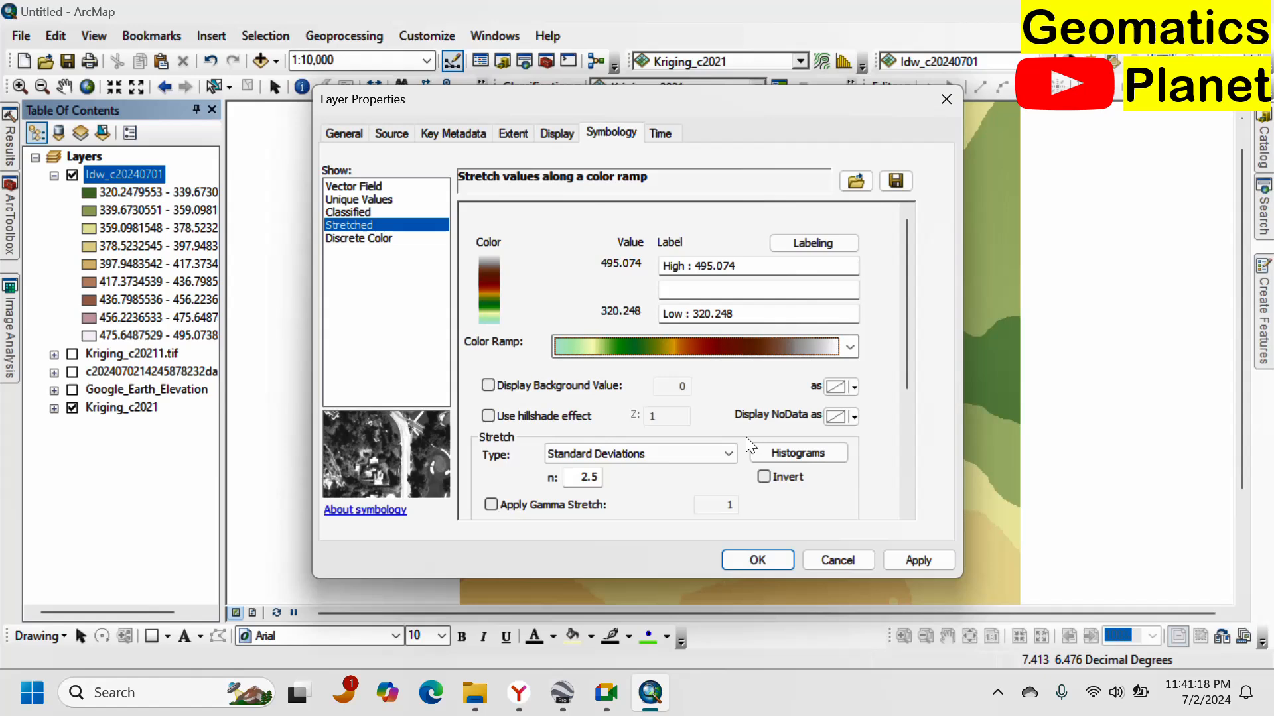
left_click(740, 550)
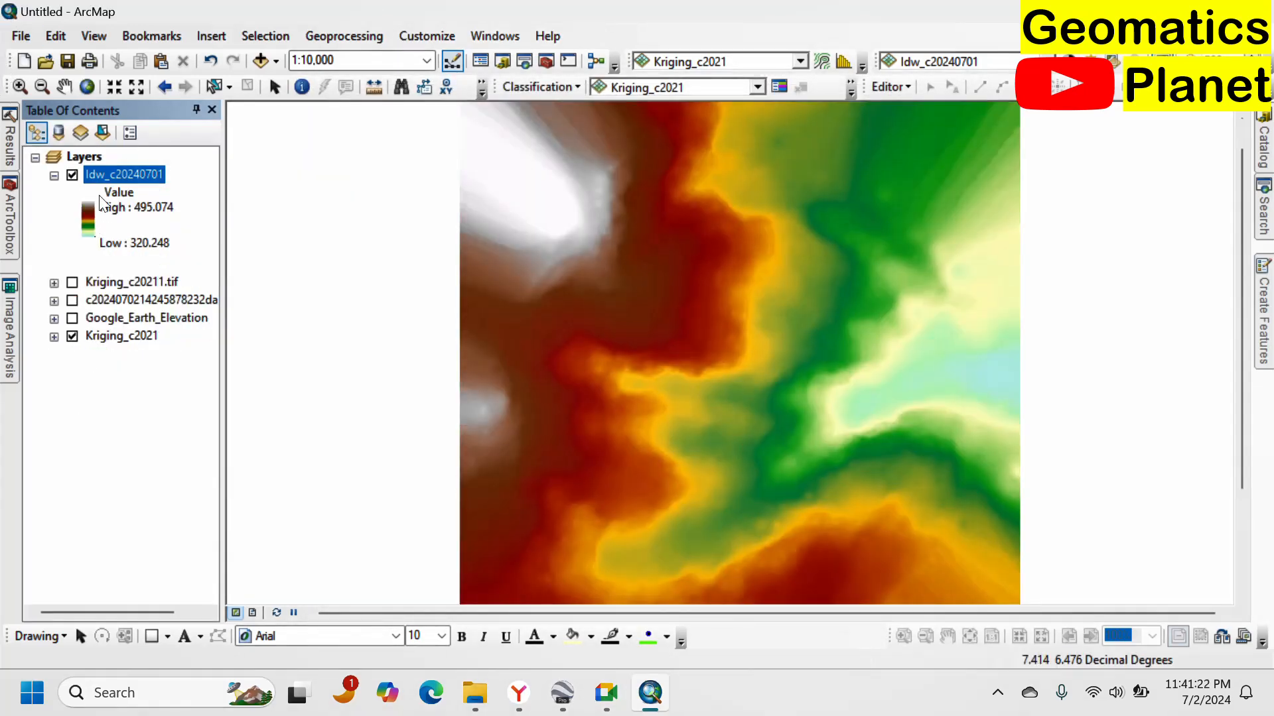
Turn off the Kriging_c2021 layer and turn on Kriging_c20211.tif beneath the IDW raster.
left_click(72, 337)
left_click(72, 299)
left_click_drag(696, 207, 869, 397)
left_click_drag(917, 290, 6, 104)
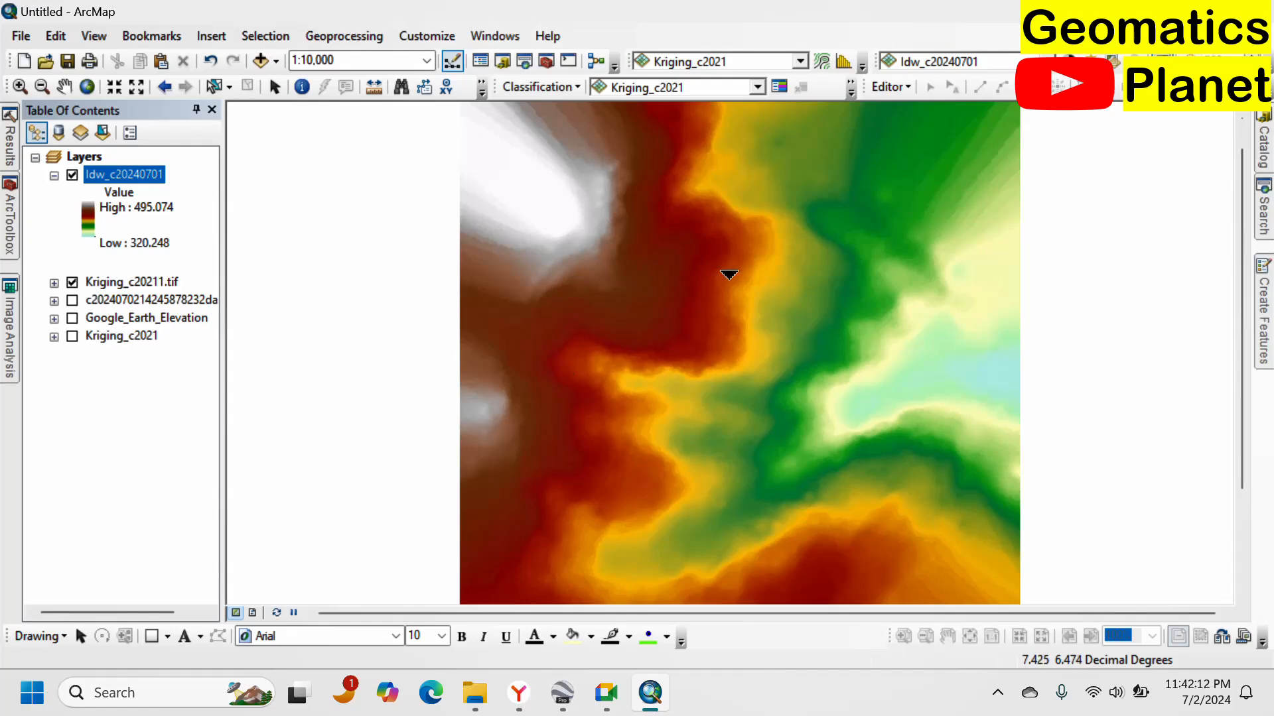
left_click_drag(743, 292, 946, 475)
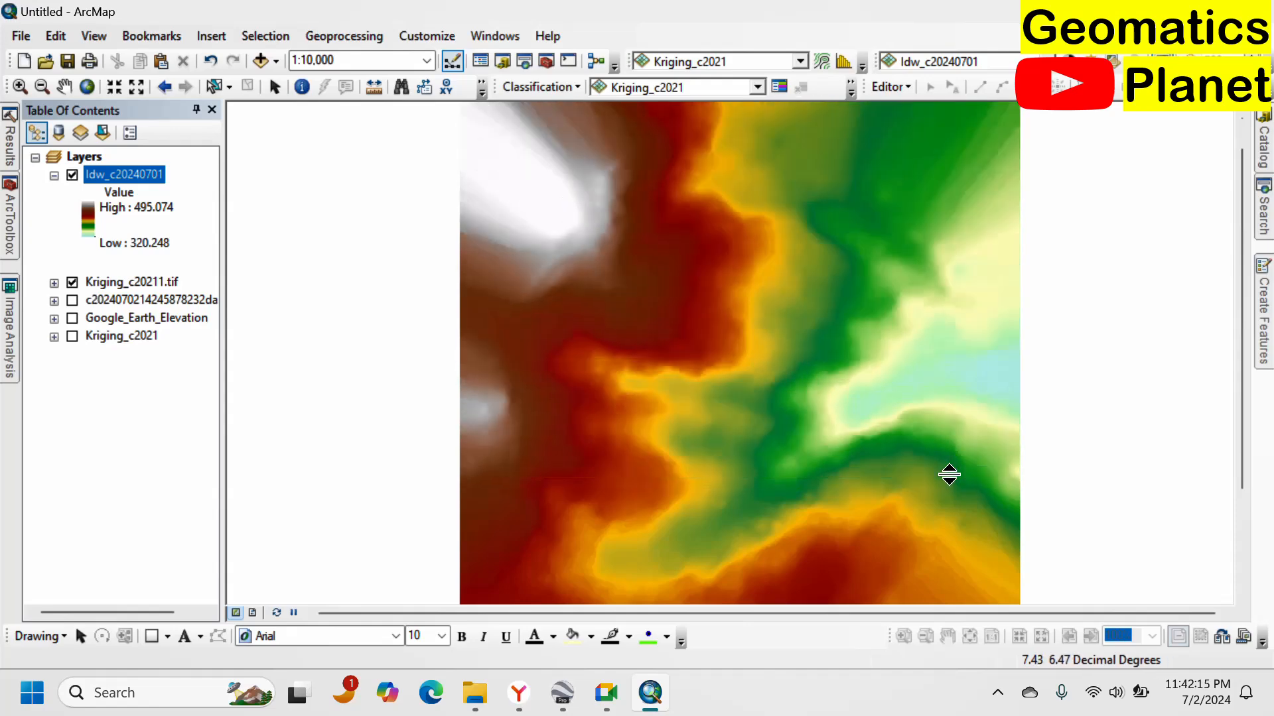
Switch to the browser and convert Enugu.kml with DEM elevations to Plain text output in GPS Visualizer.
left_click(518, 693)
scroll(608, 325, "down", 4)
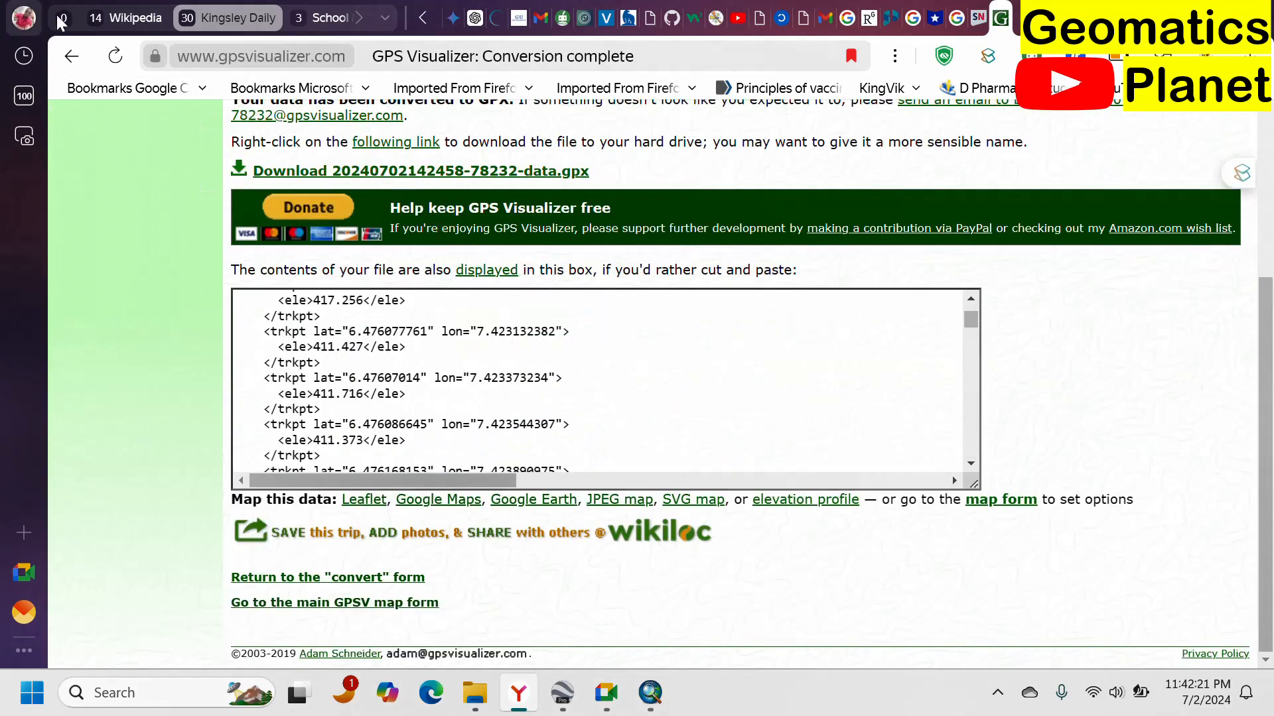
left_click(72, 58)
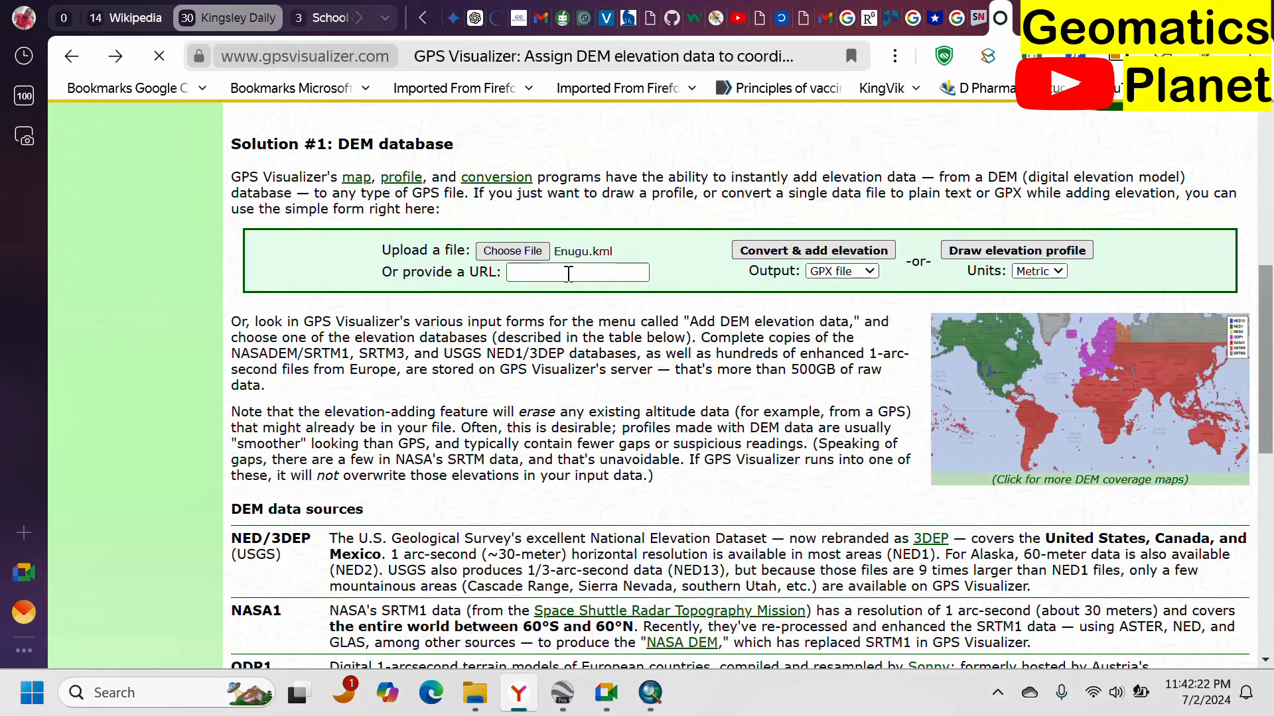
left_click(868, 273)
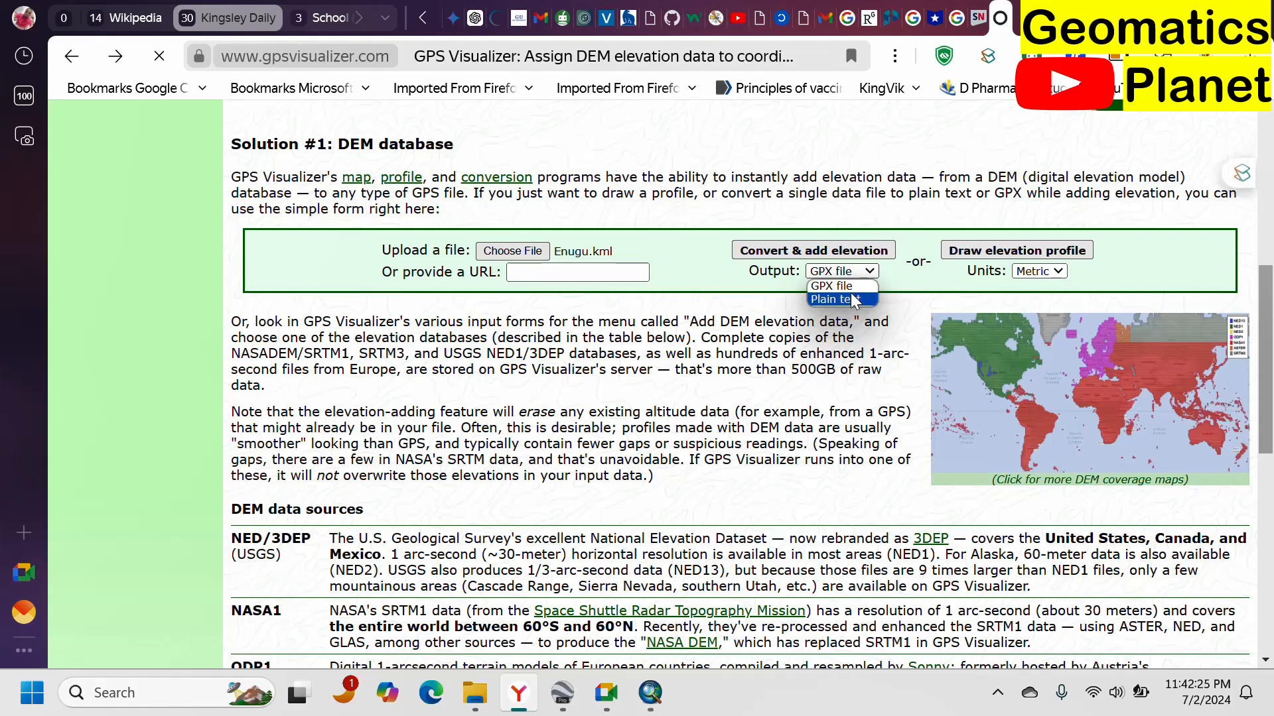
left_click(858, 303)
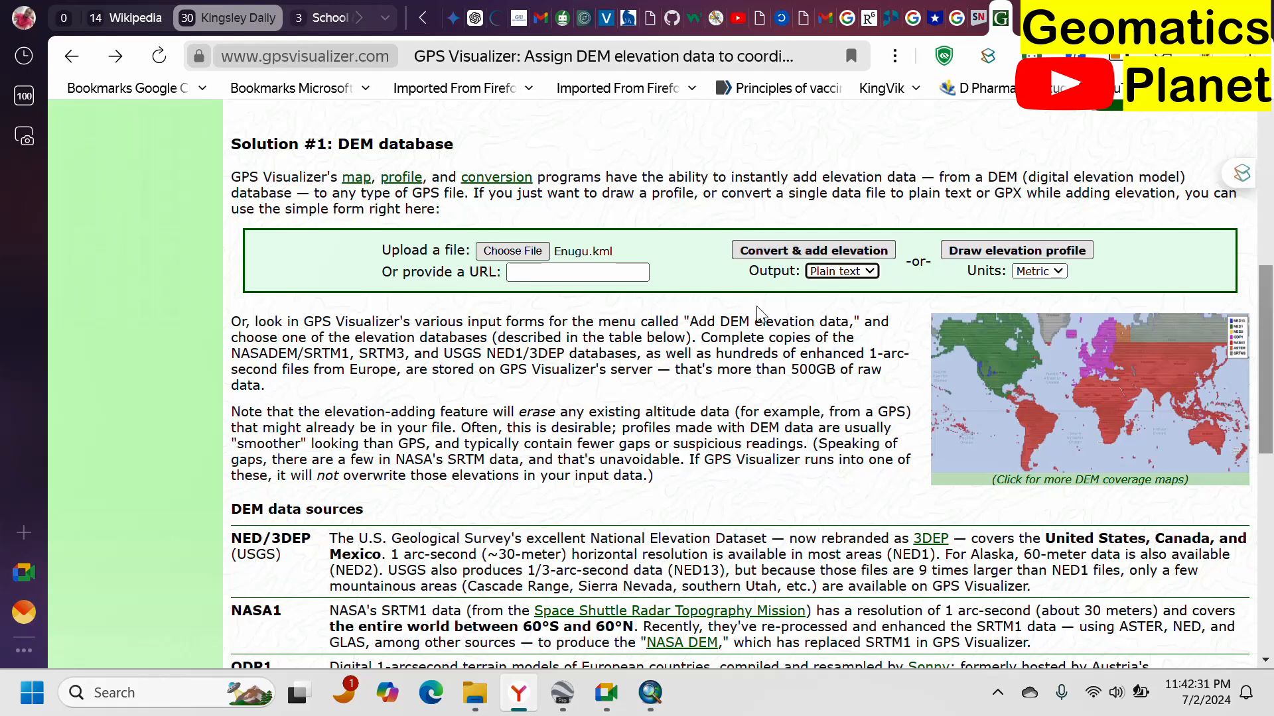
left_click(818, 253)
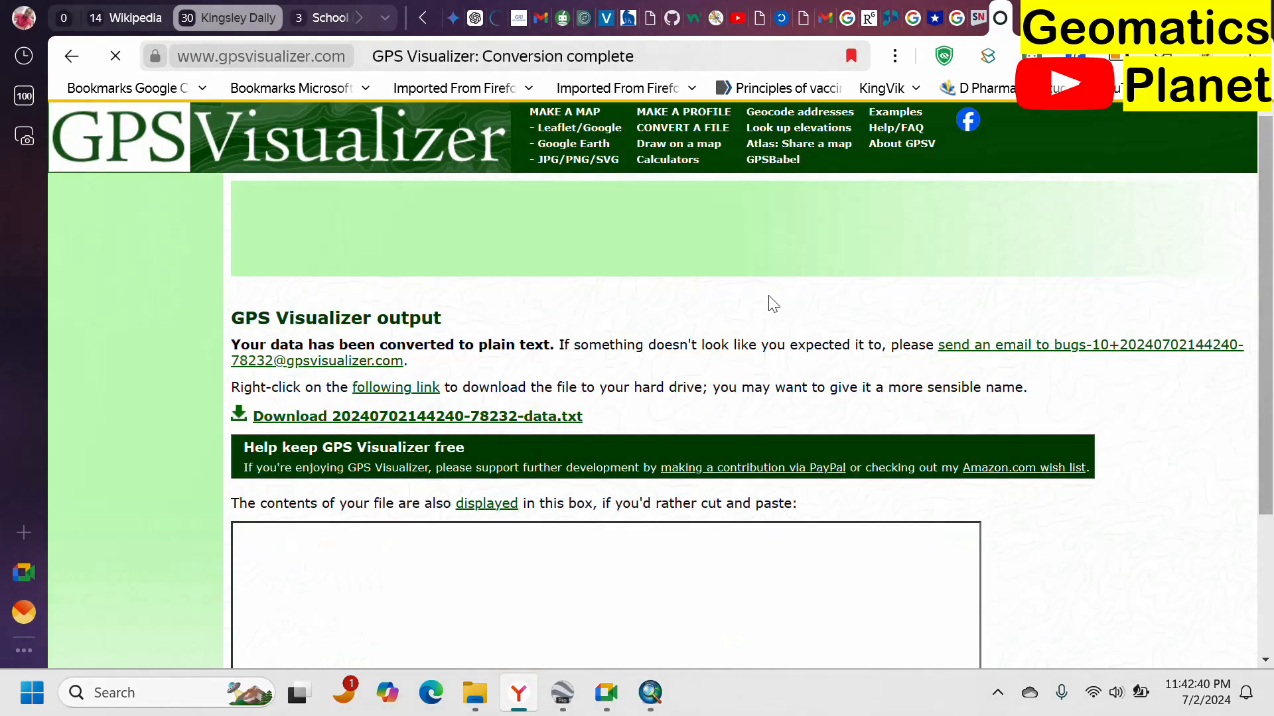
scroll(663, 311, "down", 3)
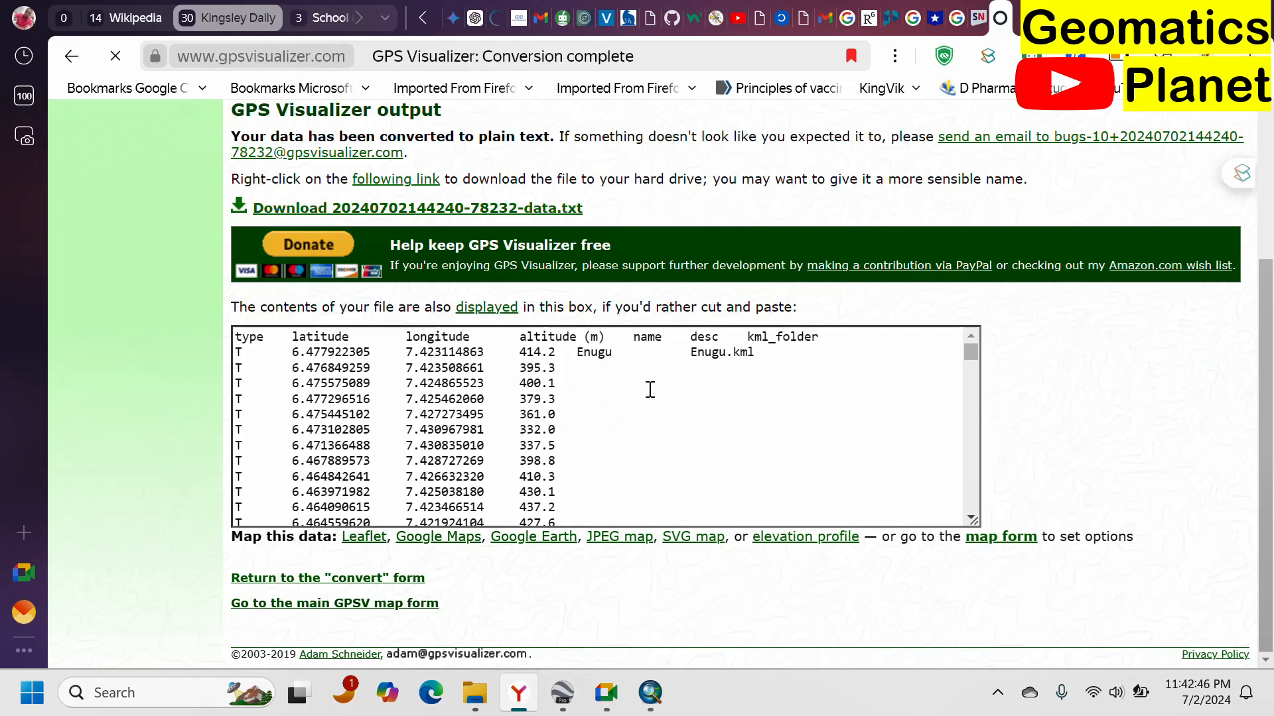
left_click_drag(788, 435, 578, 396)
scroll(569, 363, "down", 3)
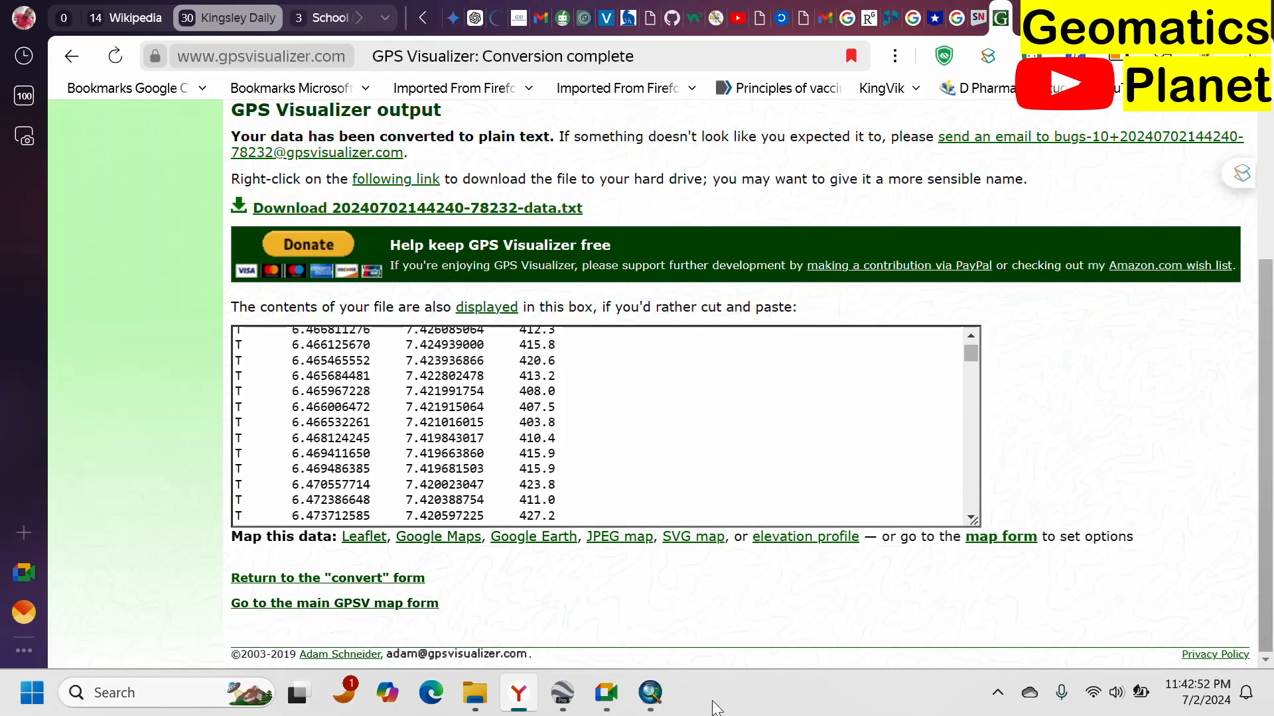
Switch to ArcMap, move the Google_Earth_Elevation layer to the top of the list and turn it on.
left_click(657, 678)
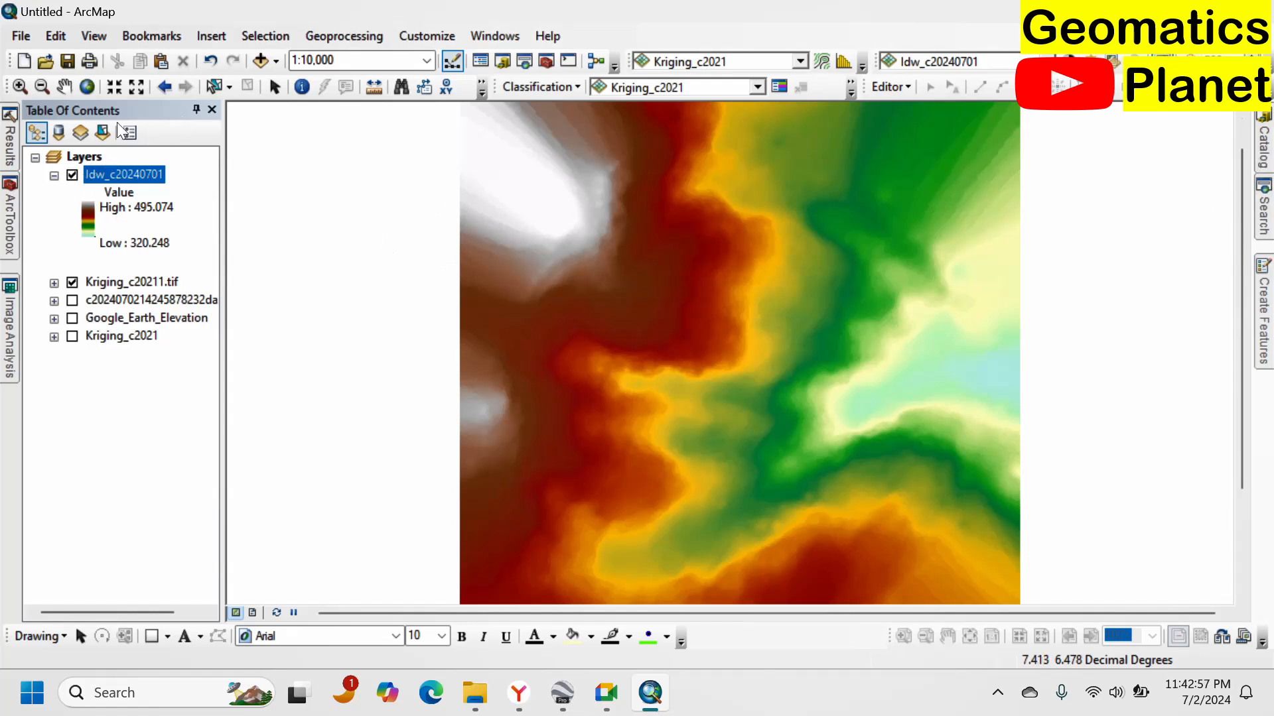
left_click_drag(597, 129, 713, 271)
left_click(114, 320)
left_click_drag(135, 290, 99, 166)
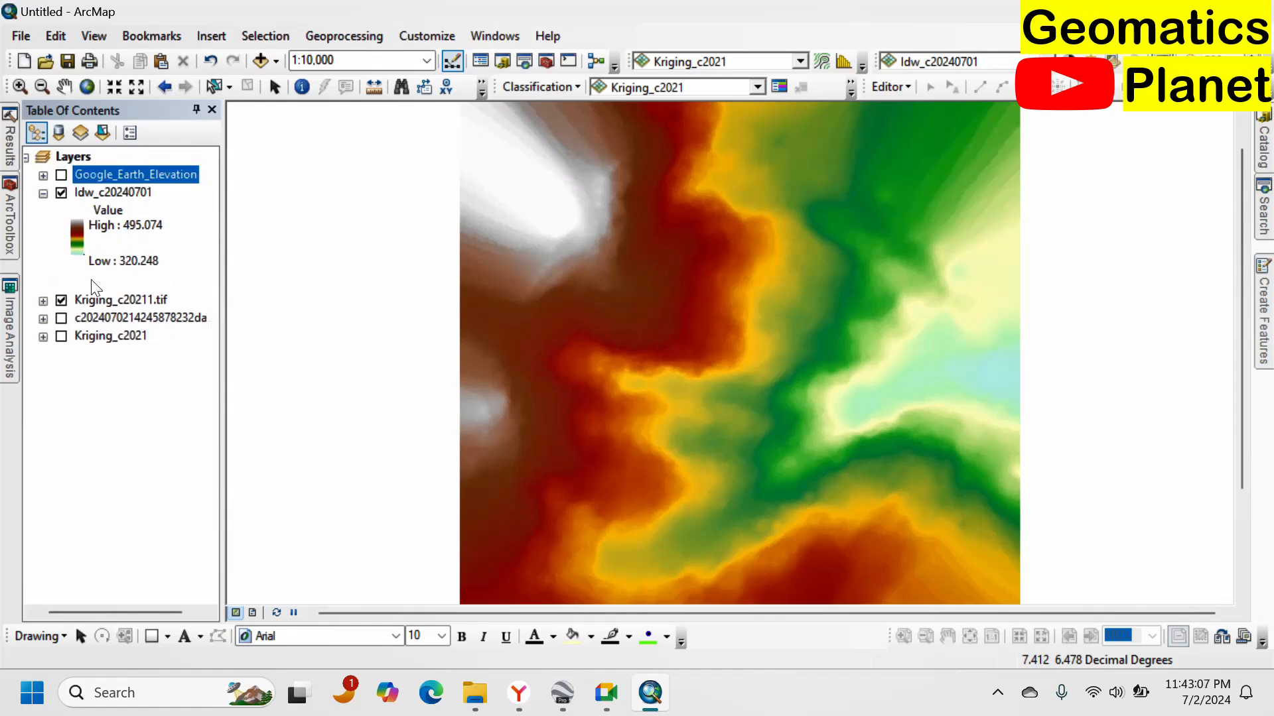
left_click(62, 175)
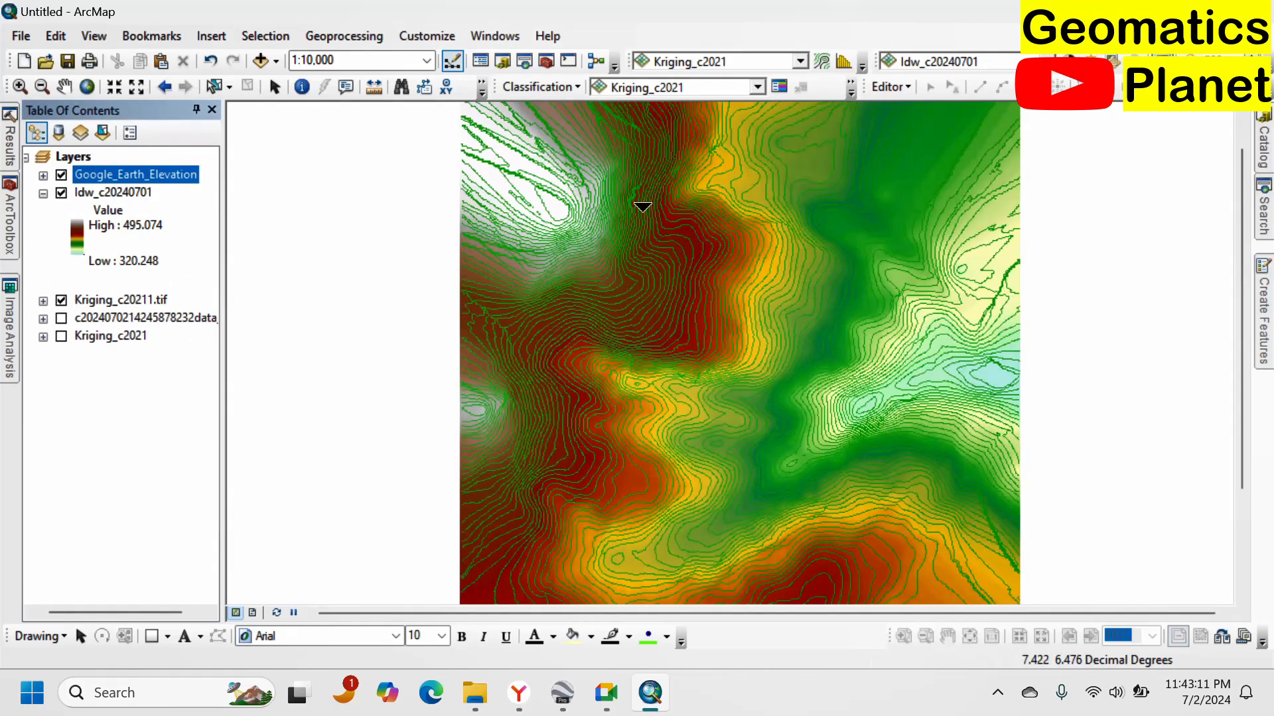
Inspect the contours over the IDW raster at several zoom levels, then zoom to the Google_Earth_Elevation layer.
left_click_drag(622, 219, 835, 343)
scroll(773, 273, "down", 3)
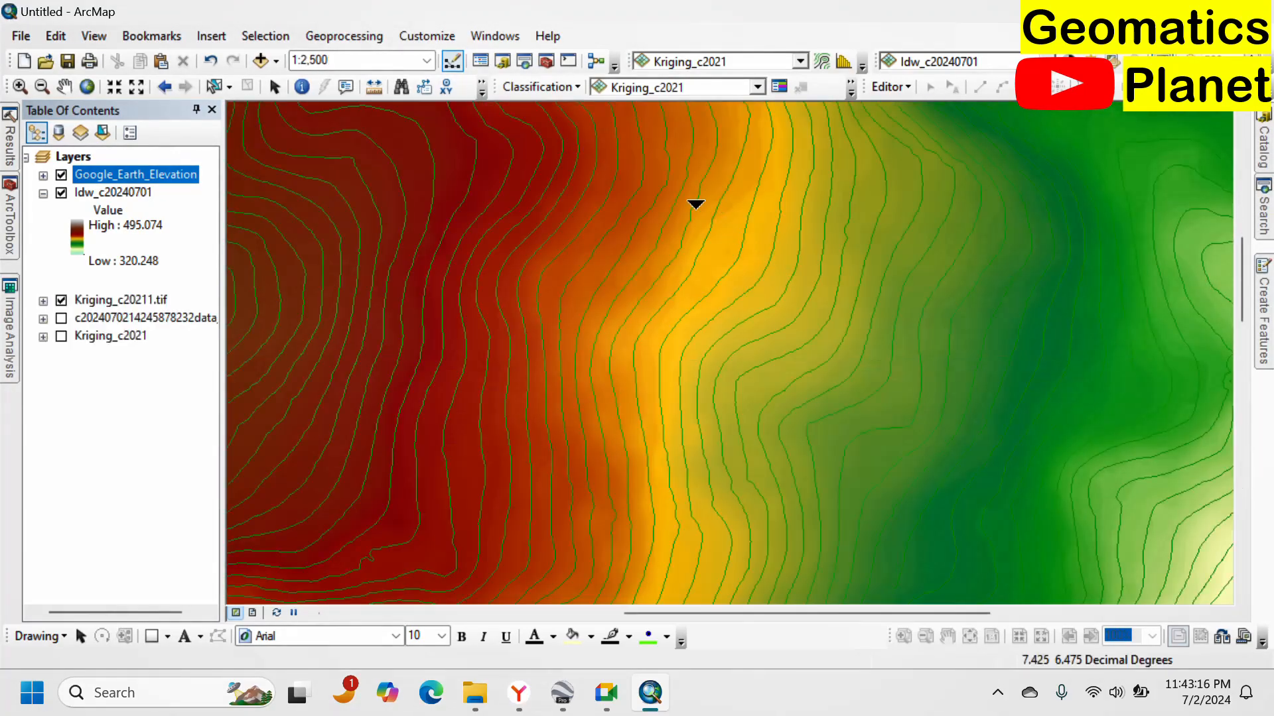
left_click_drag(862, 191, 849, 209)
scroll(794, 265, "up", 2)
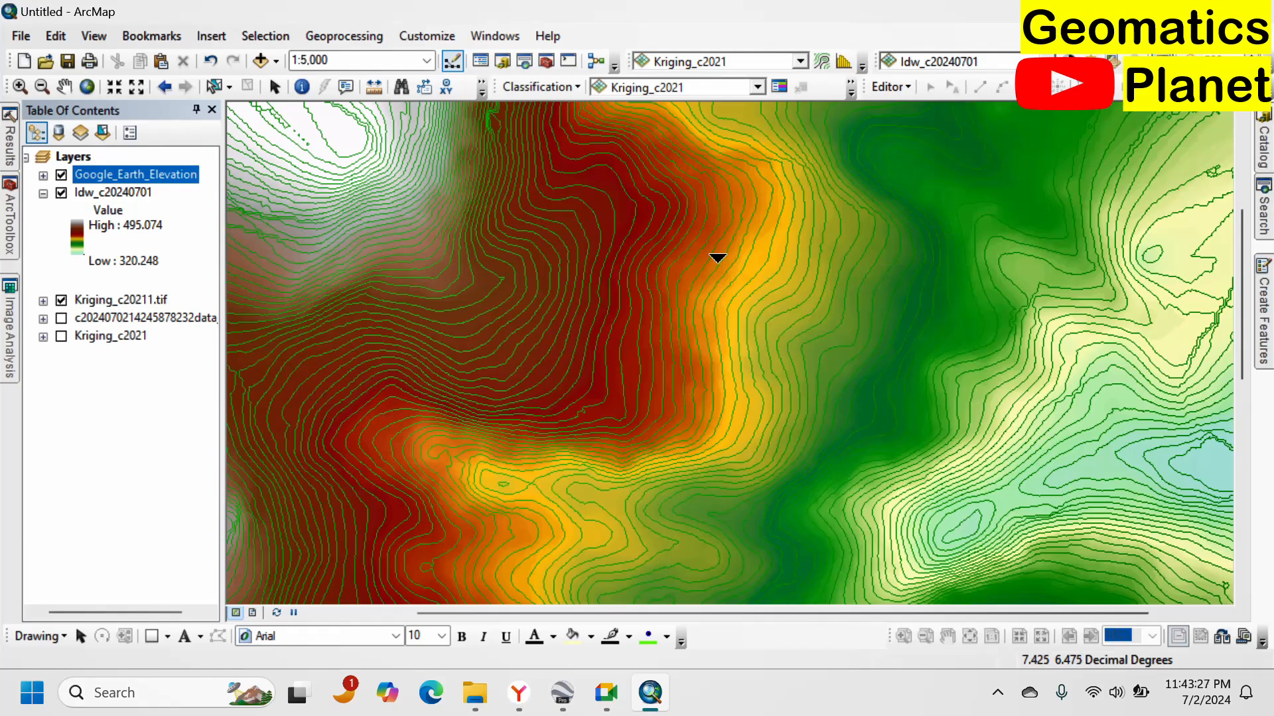
scroll(713, 265, "up", 8)
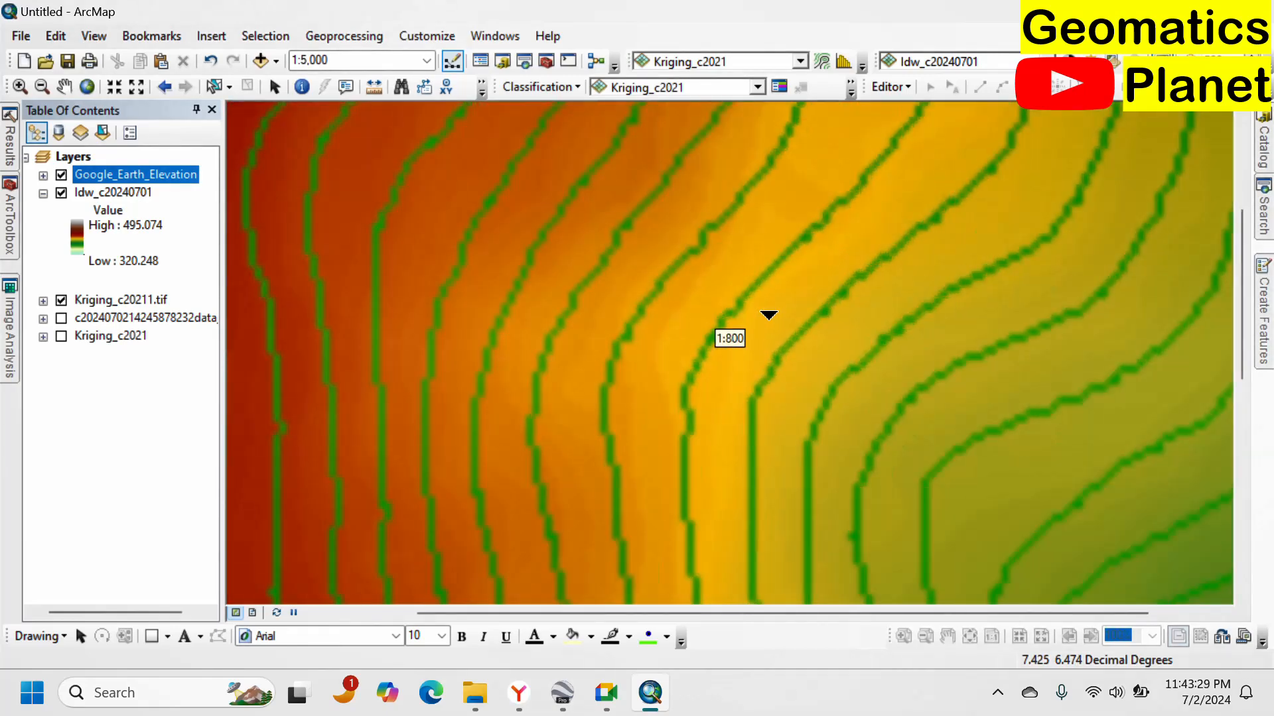
scroll(767, 312, "down", 9)
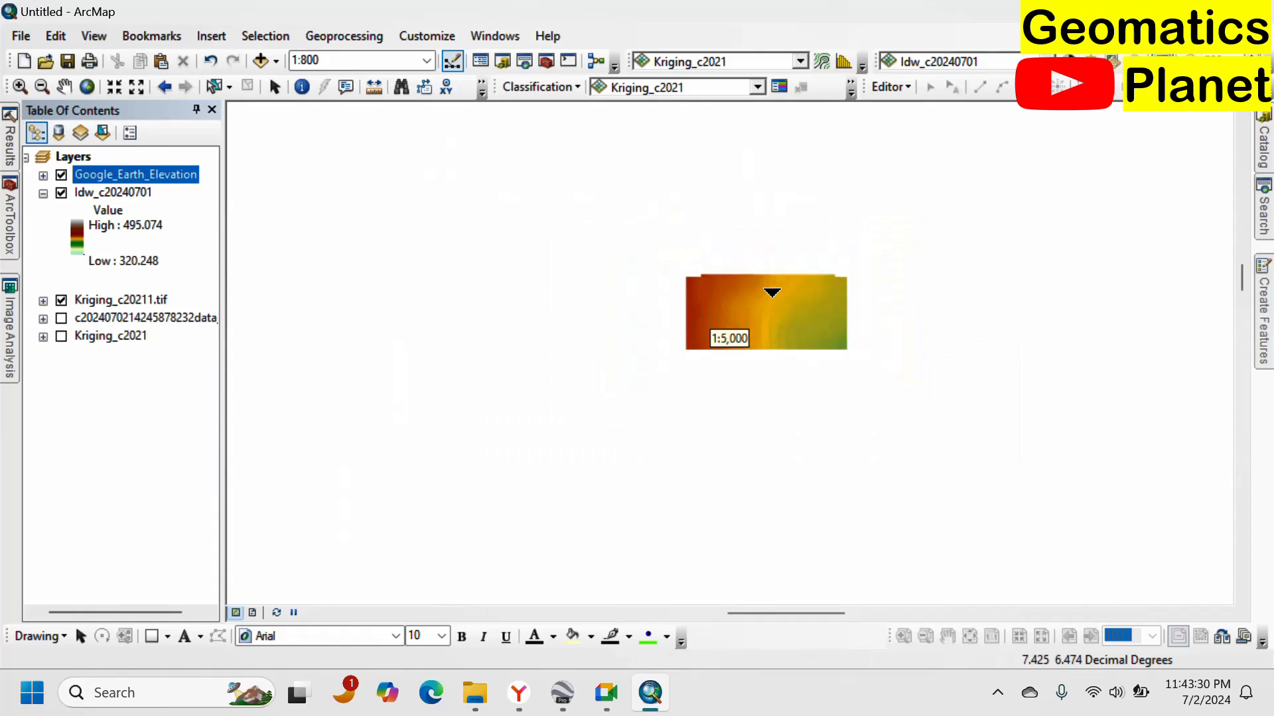
scroll(660, 311, "down", 4)
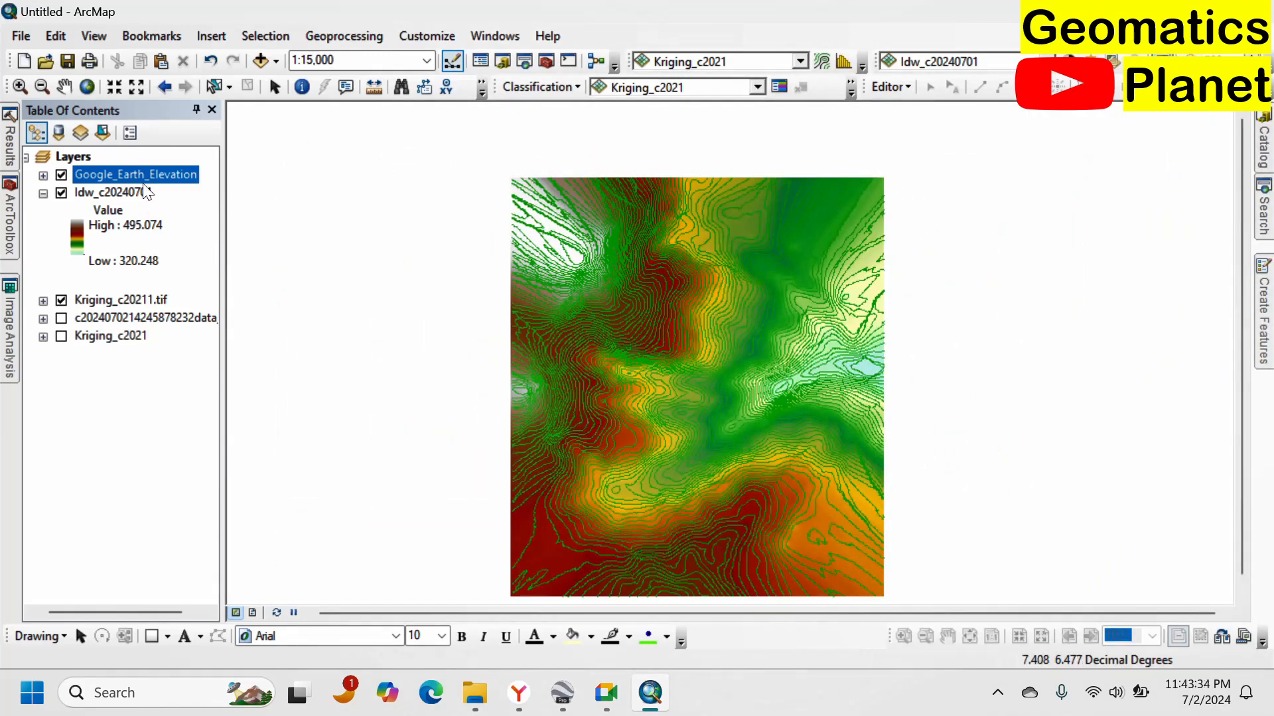
right_click(144, 176)
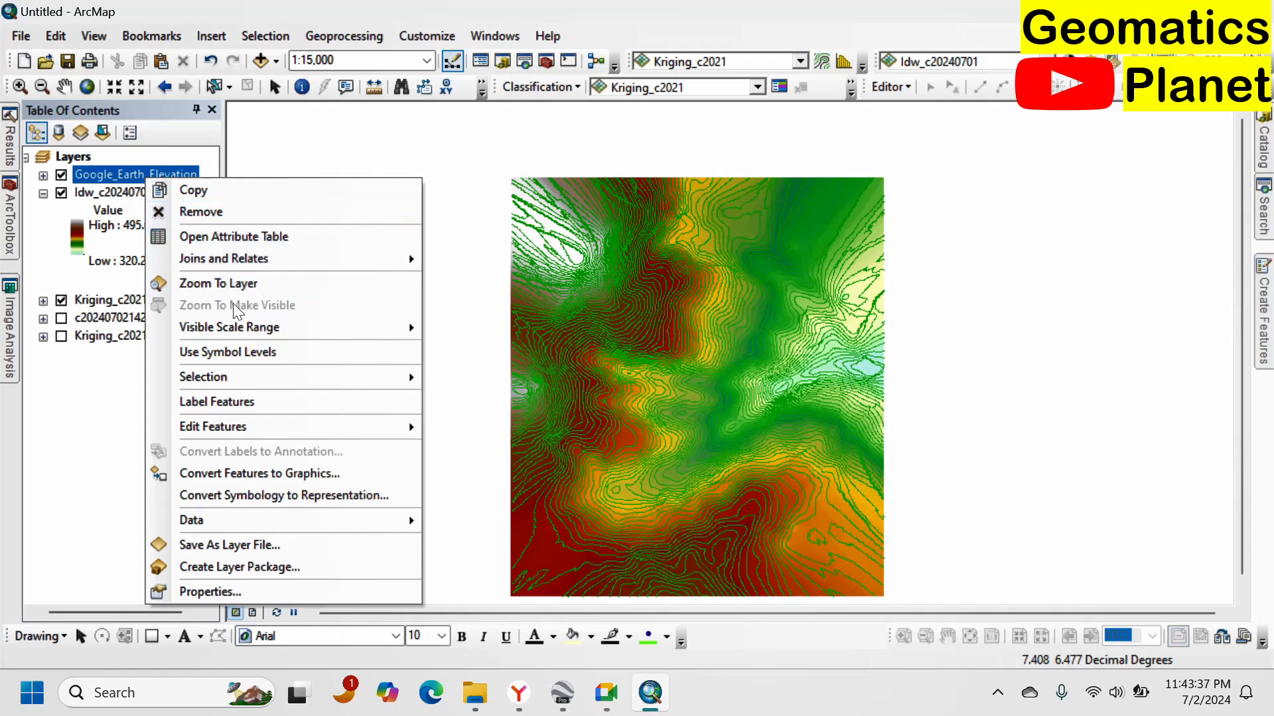
left_click(238, 284)
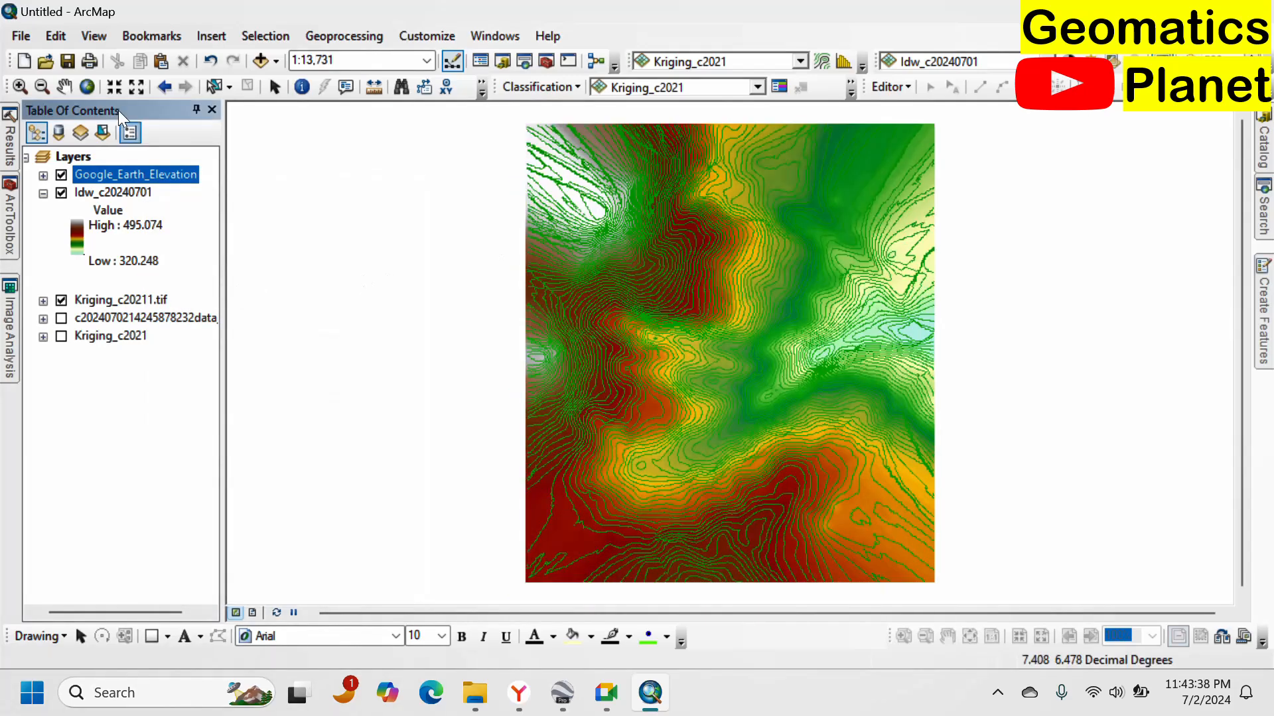
Turn off the Google_Earth_Elevation contours and collapse the IDW legend.
left_click(61, 175)
left_click(44, 193)
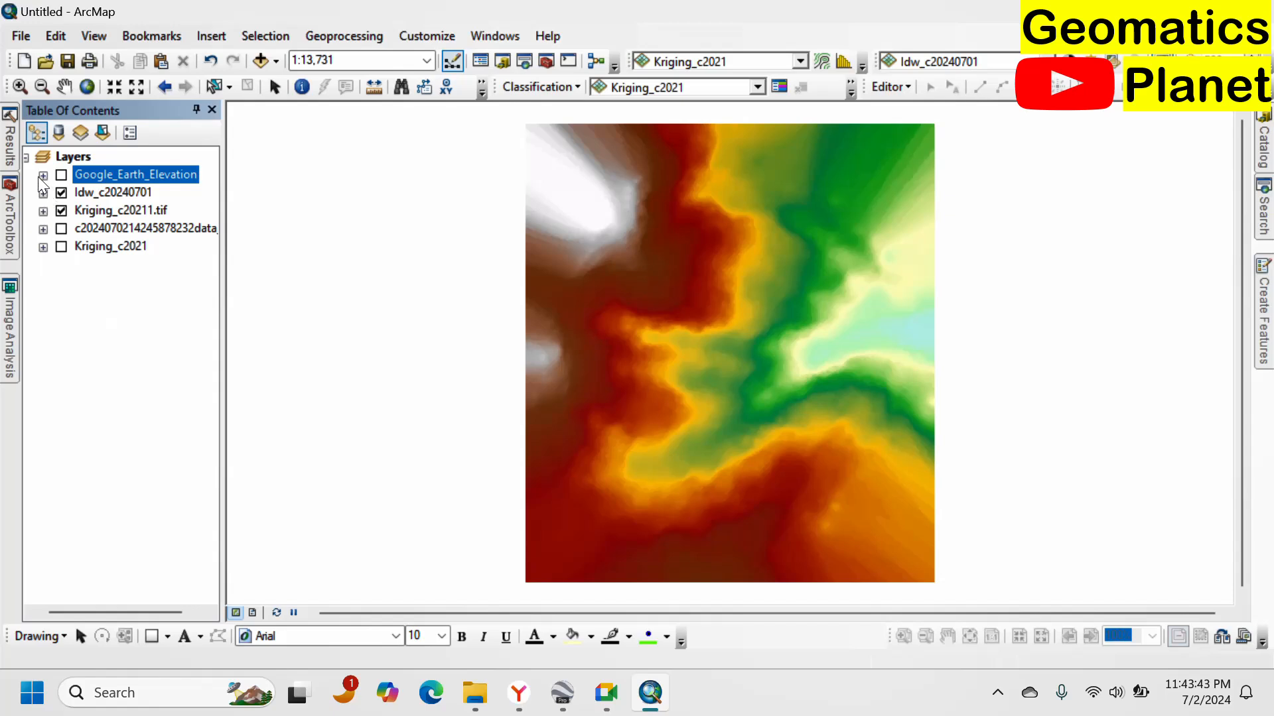
left_click(42, 175)
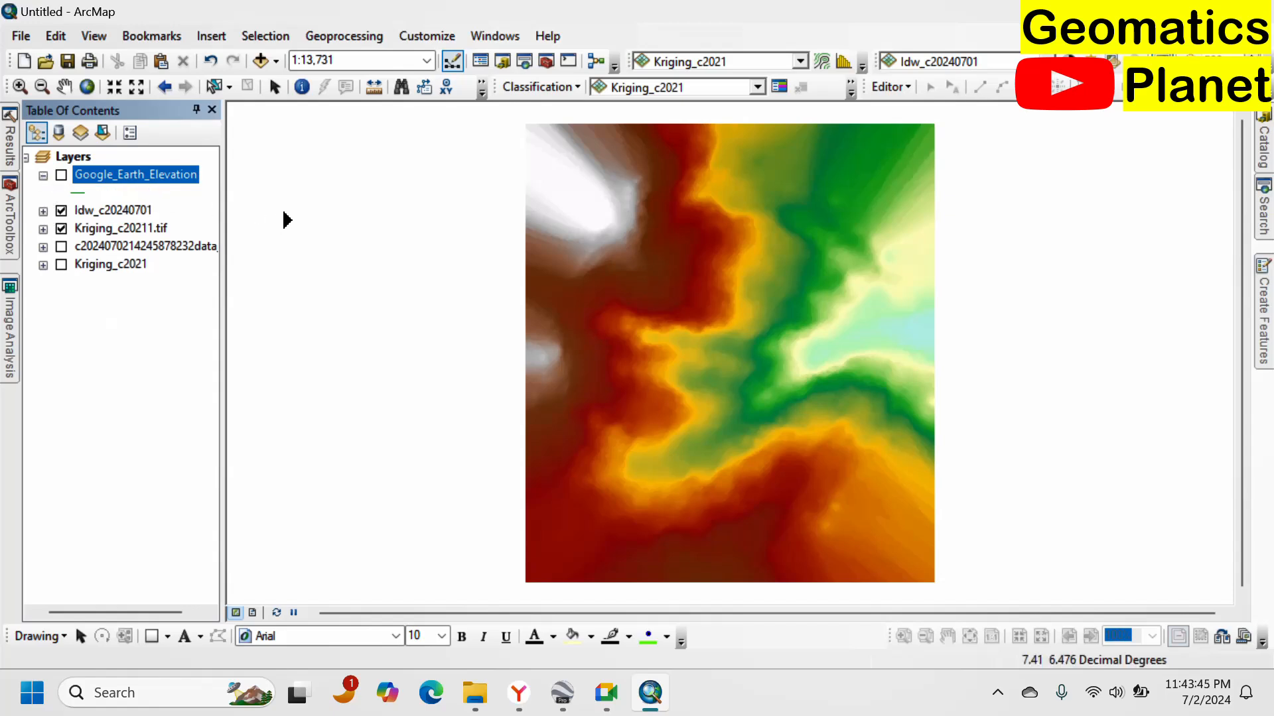
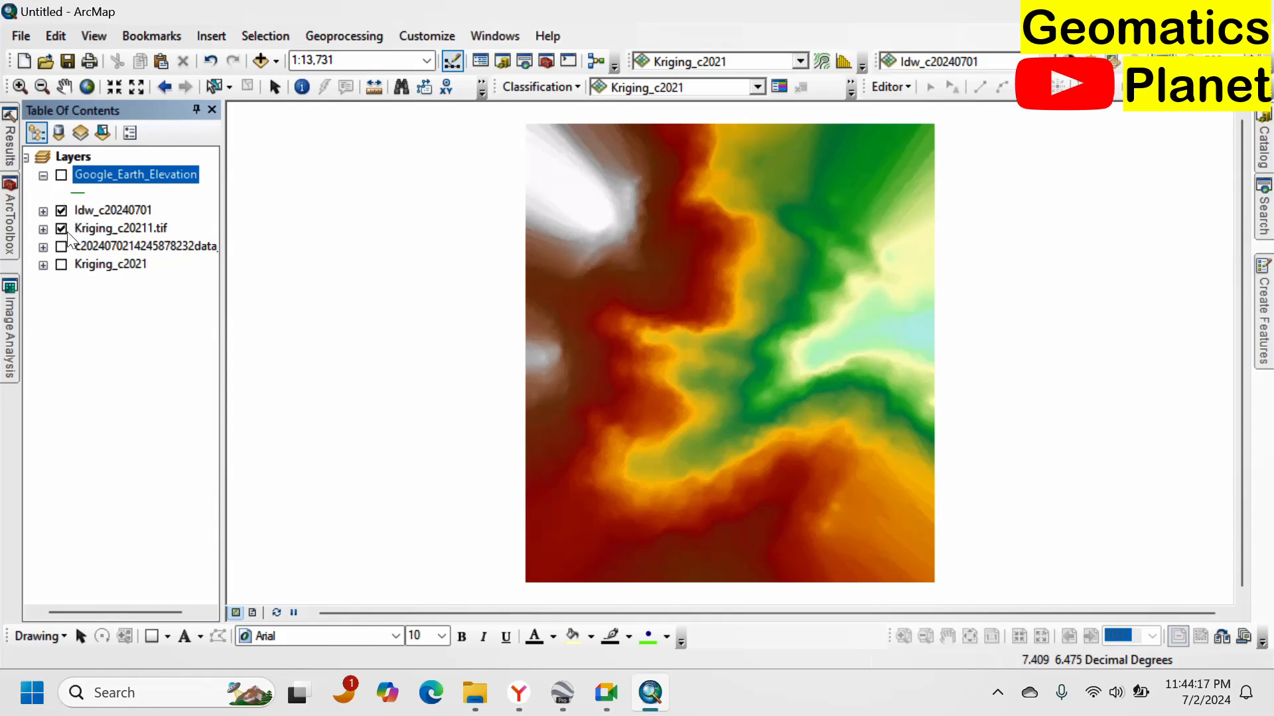
Expand the Idw_c20240701 and Kriging_c20211.tif legends and inspect the IDW surface at closer and wider zooms.
left_click(43, 211)
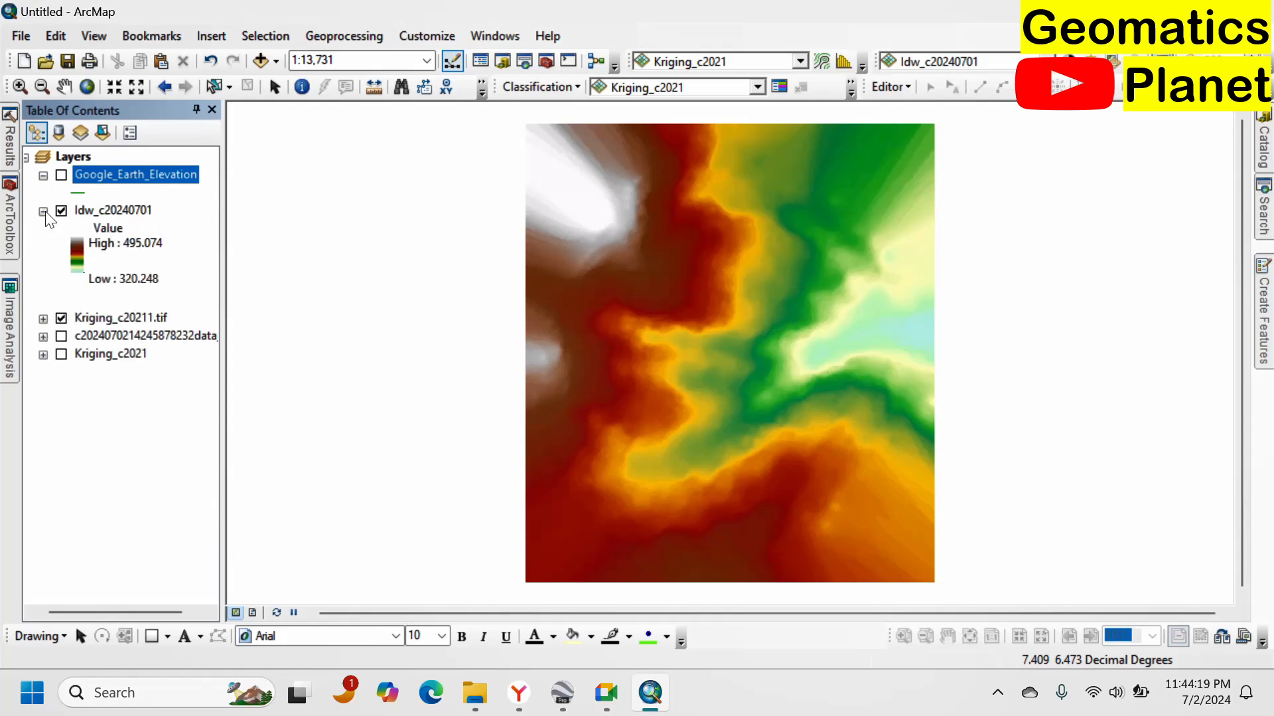
scroll(769, 262, "up", 2)
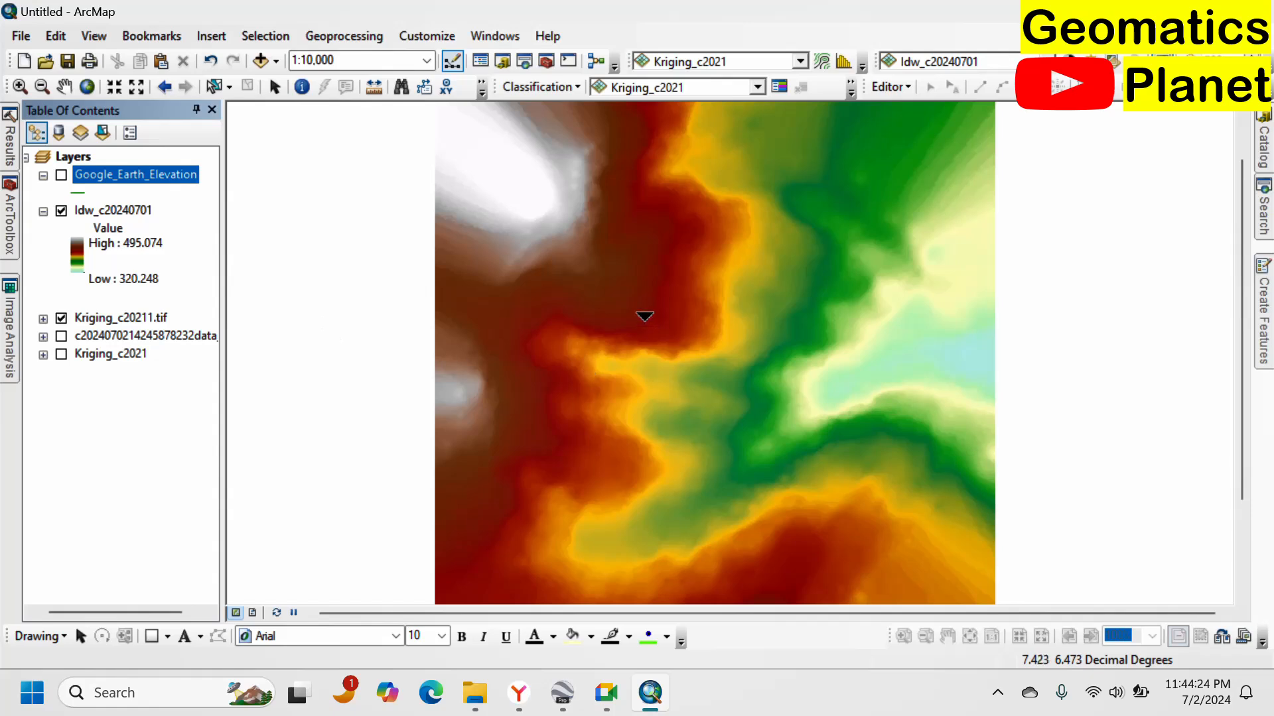
left_click_drag(737, 413, 813, 270)
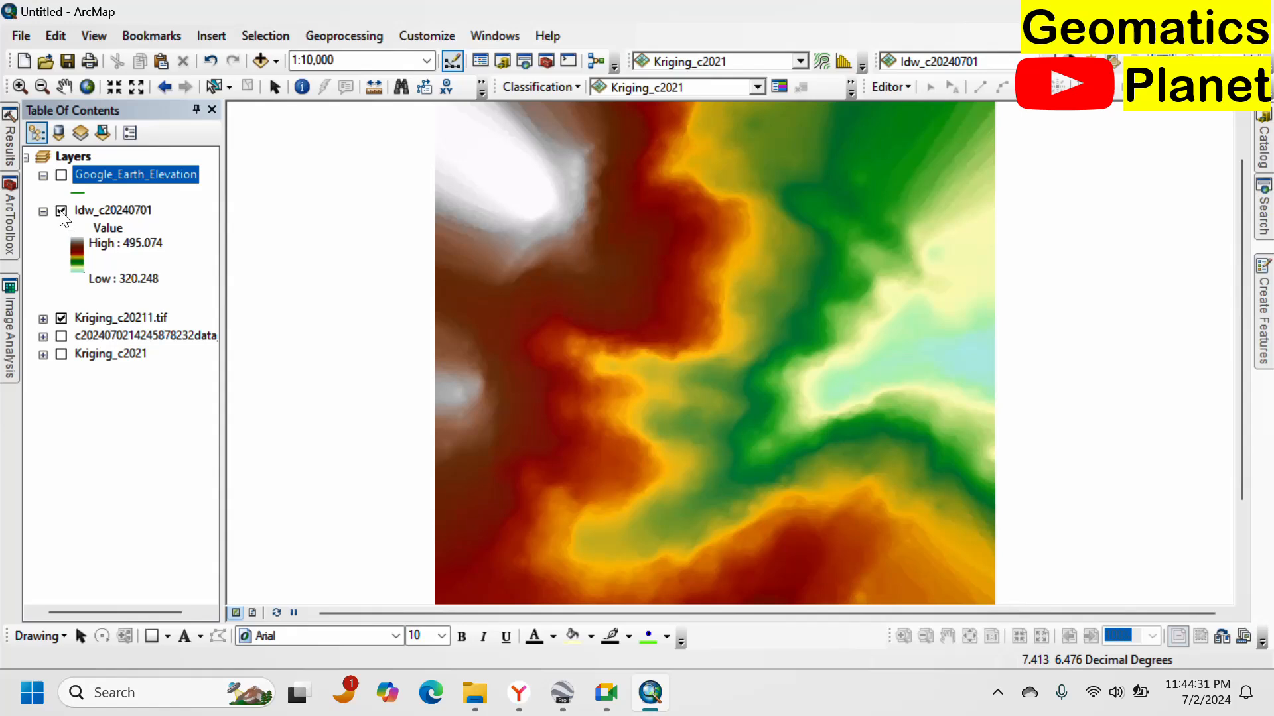
scroll(631, 227, "up", 2)
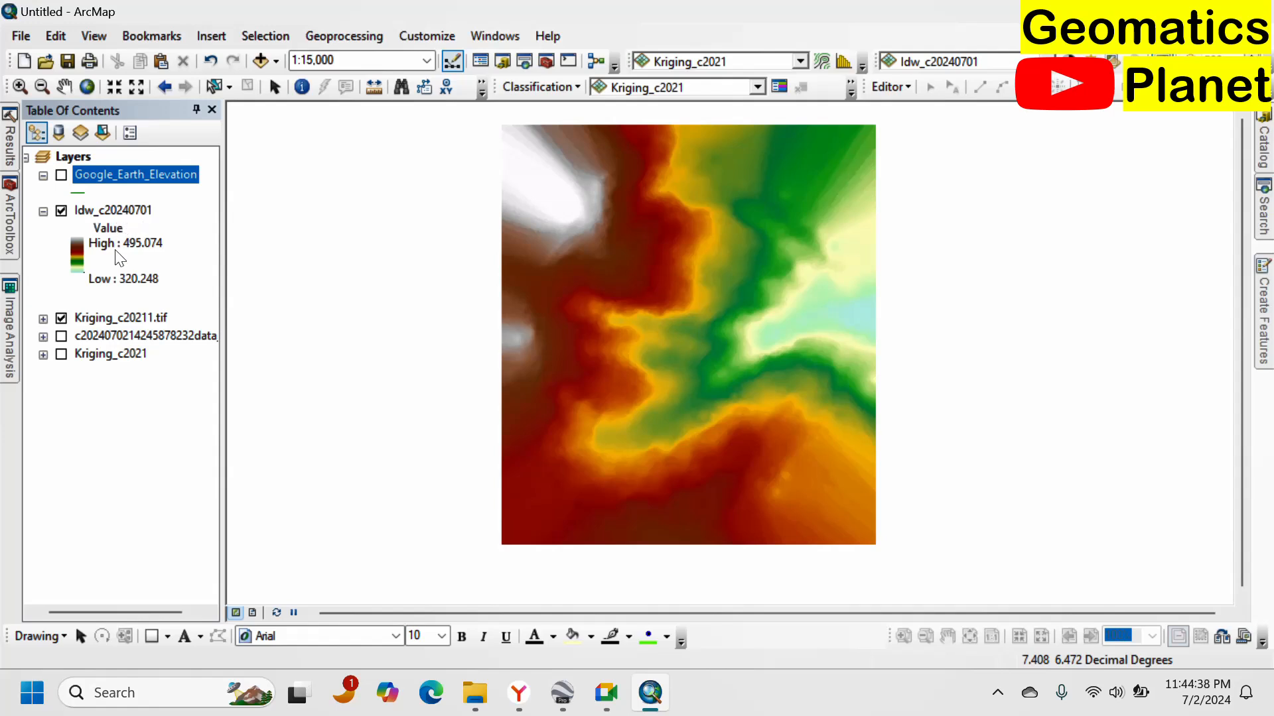
left_click(43, 319)
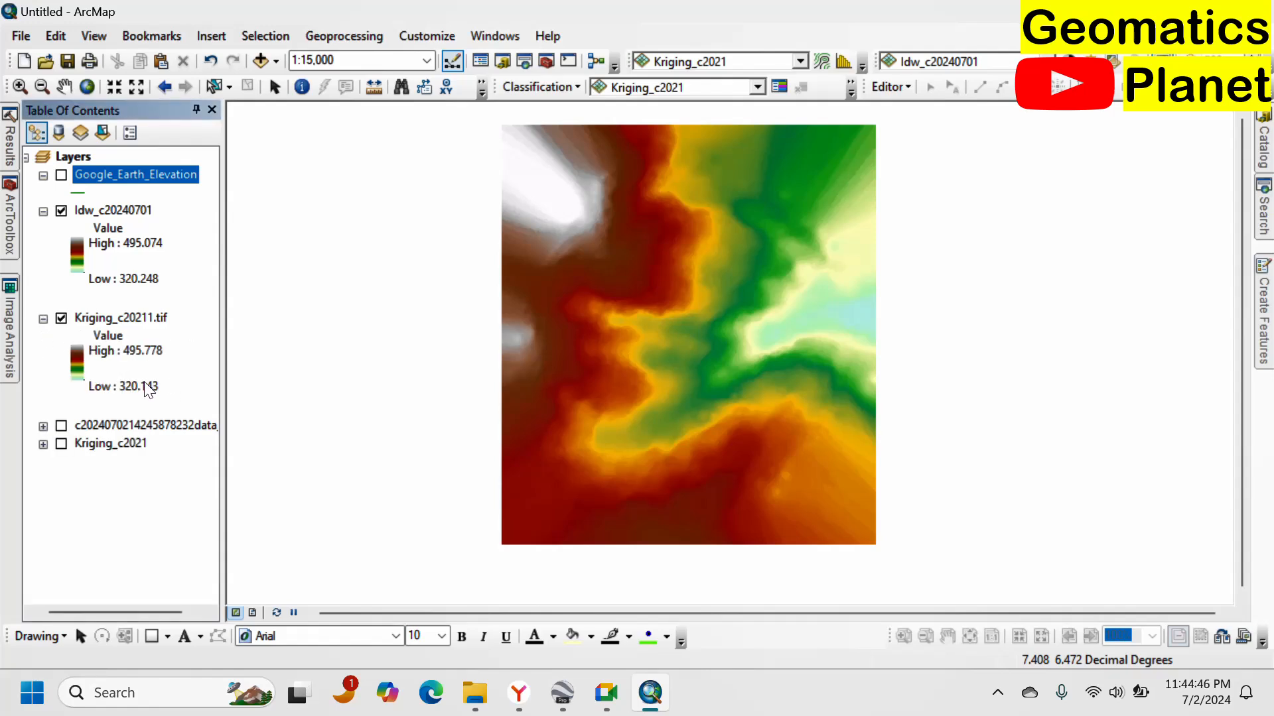
Toggle the Idw_c20240701 layer on and off repeatedly to compare it against the Kriging_c20211.tif surface, leaving it off.
left_click(62, 212)
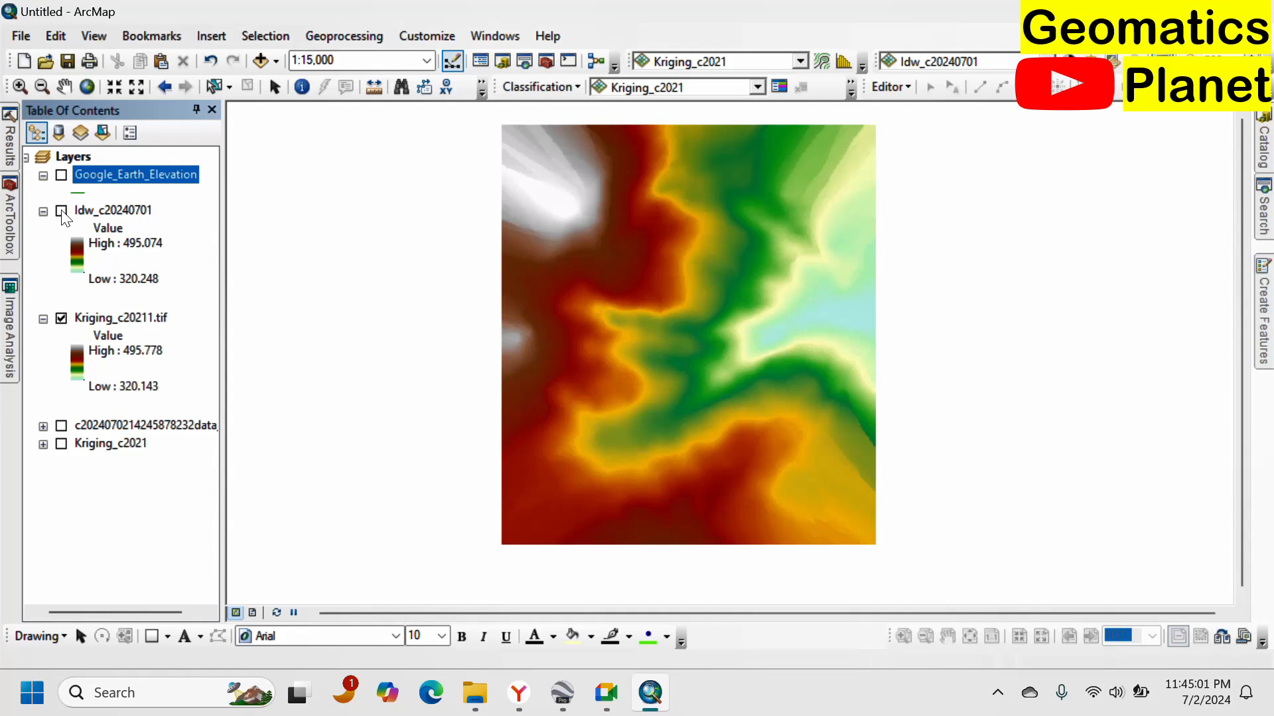
left_click(62, 211)
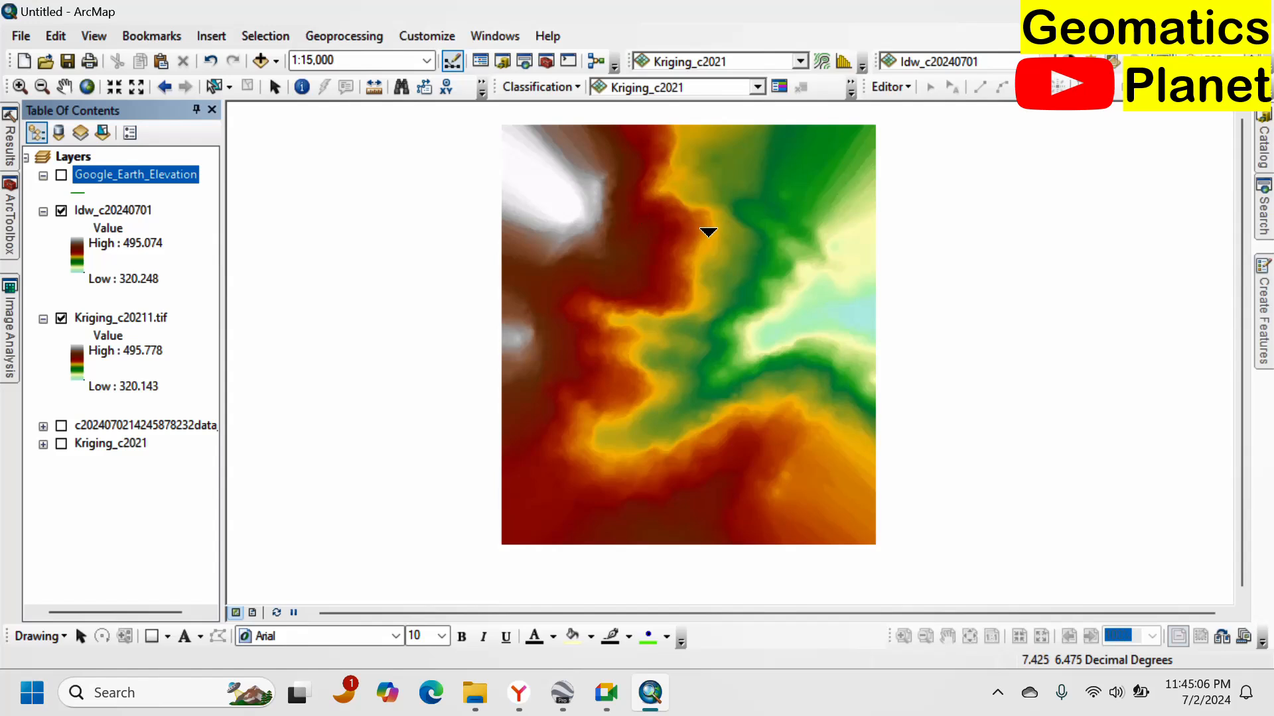
mouse_move(703, 213)
left_mouse_down()
mouse_move(677, 293)
mouse_move(685, 383)
mouse_move(674, 352)
mouse_move(709, 216)
left_mouse_up()
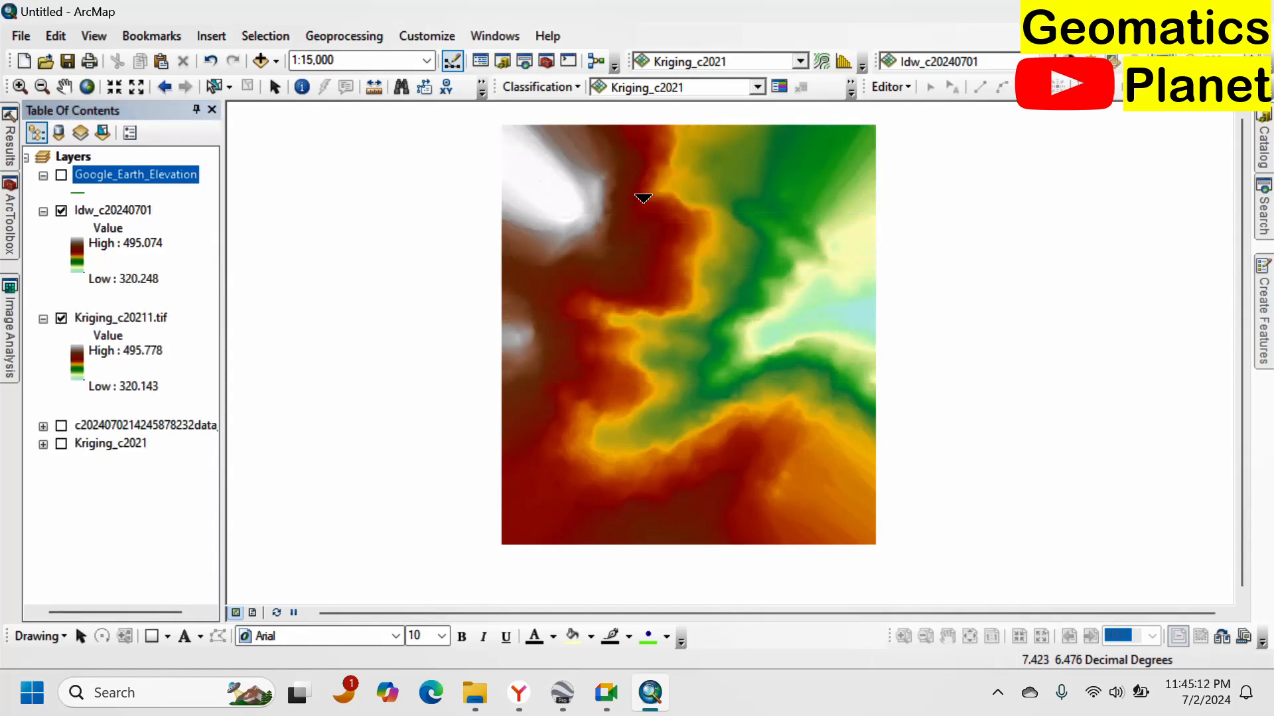
left_click(61, 212)
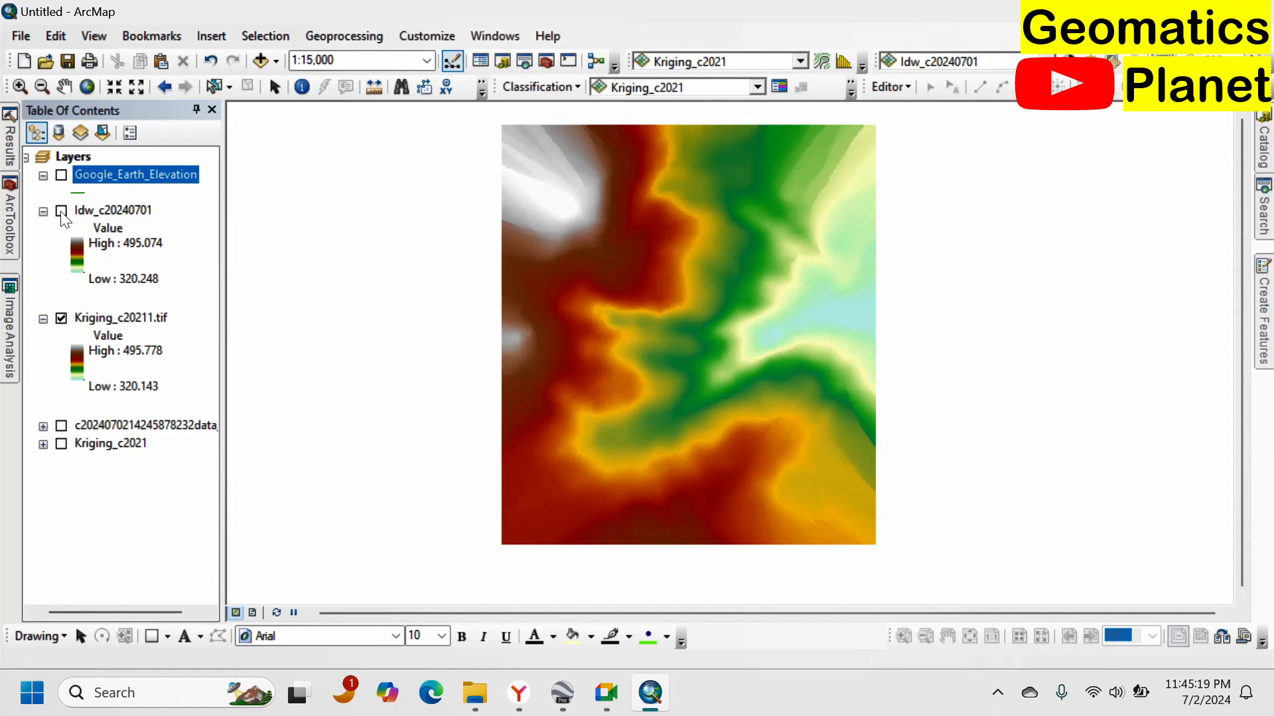
left_click(61, 212)
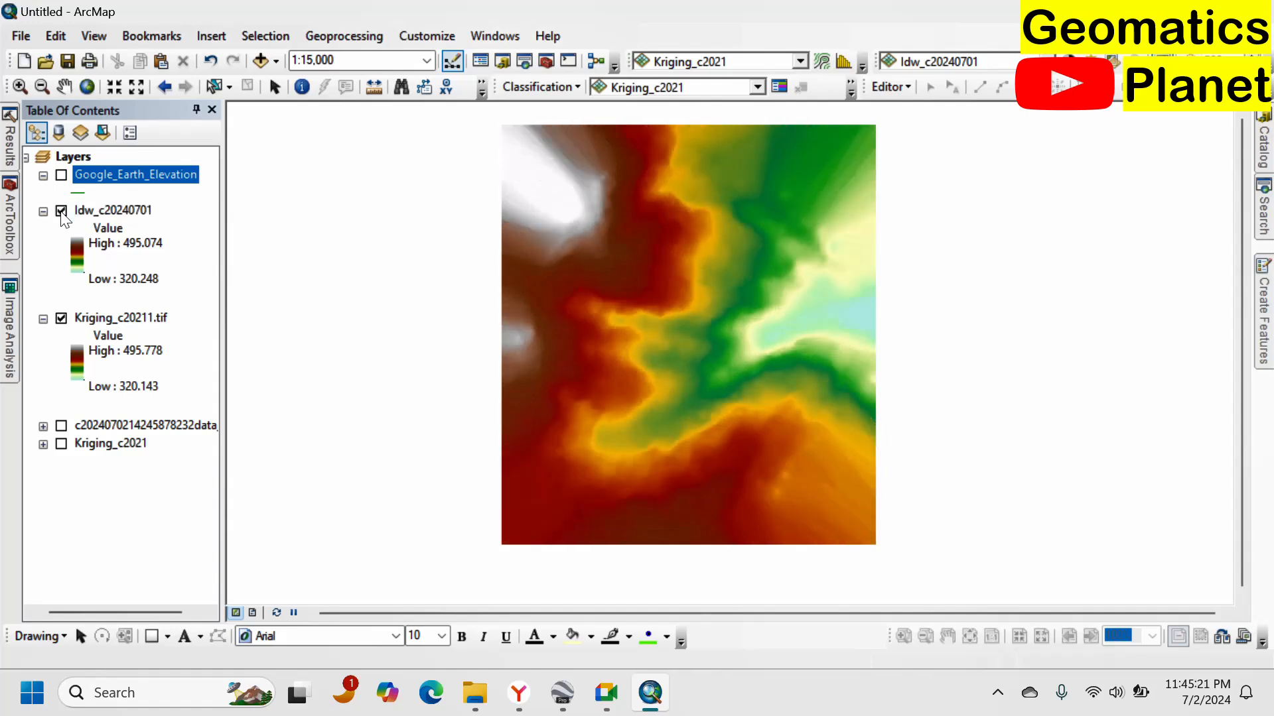
left_click(61, 213)
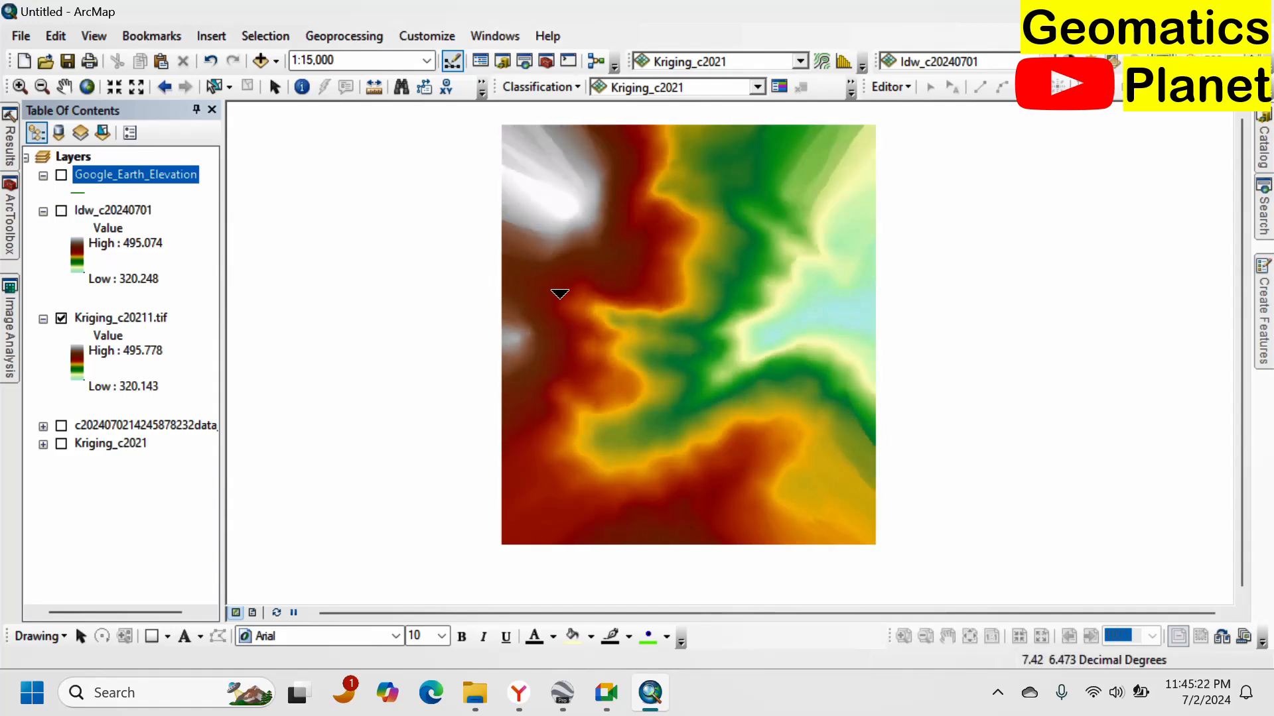
Open Copilot and ask "what is difference between IDW and kringing in interploation".
left_click(438, 681)
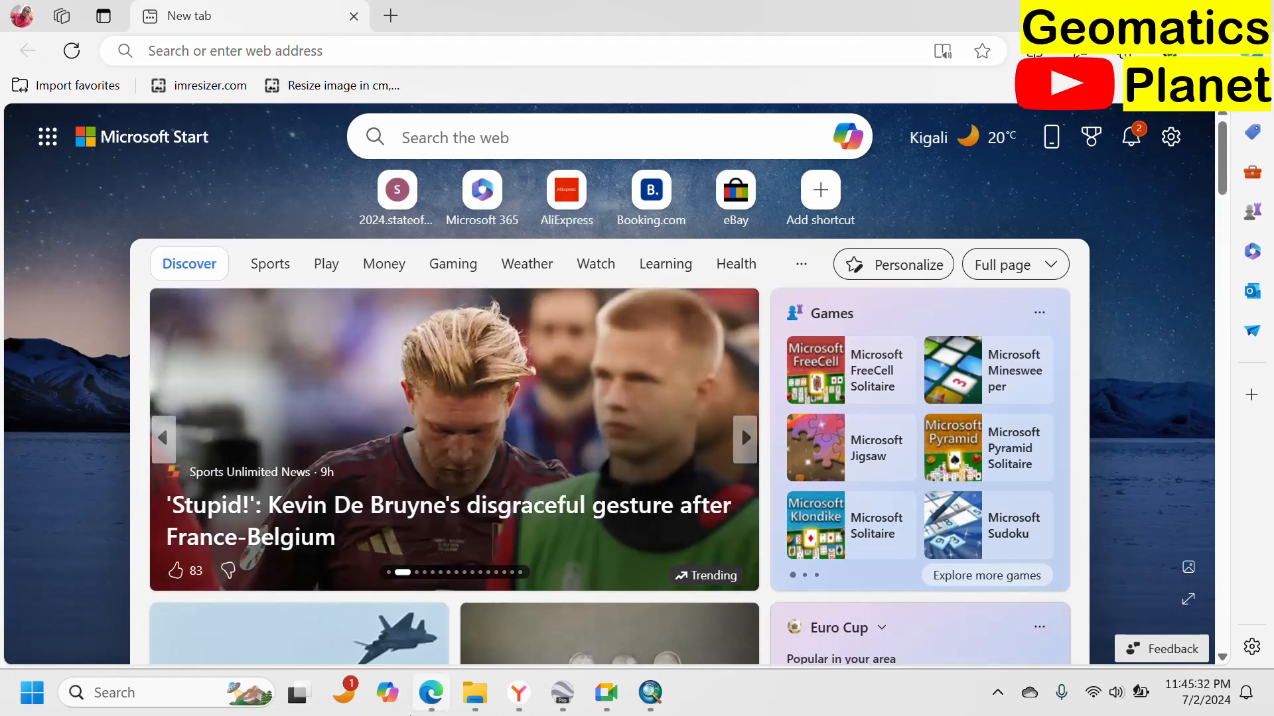
left_click(402, 705)
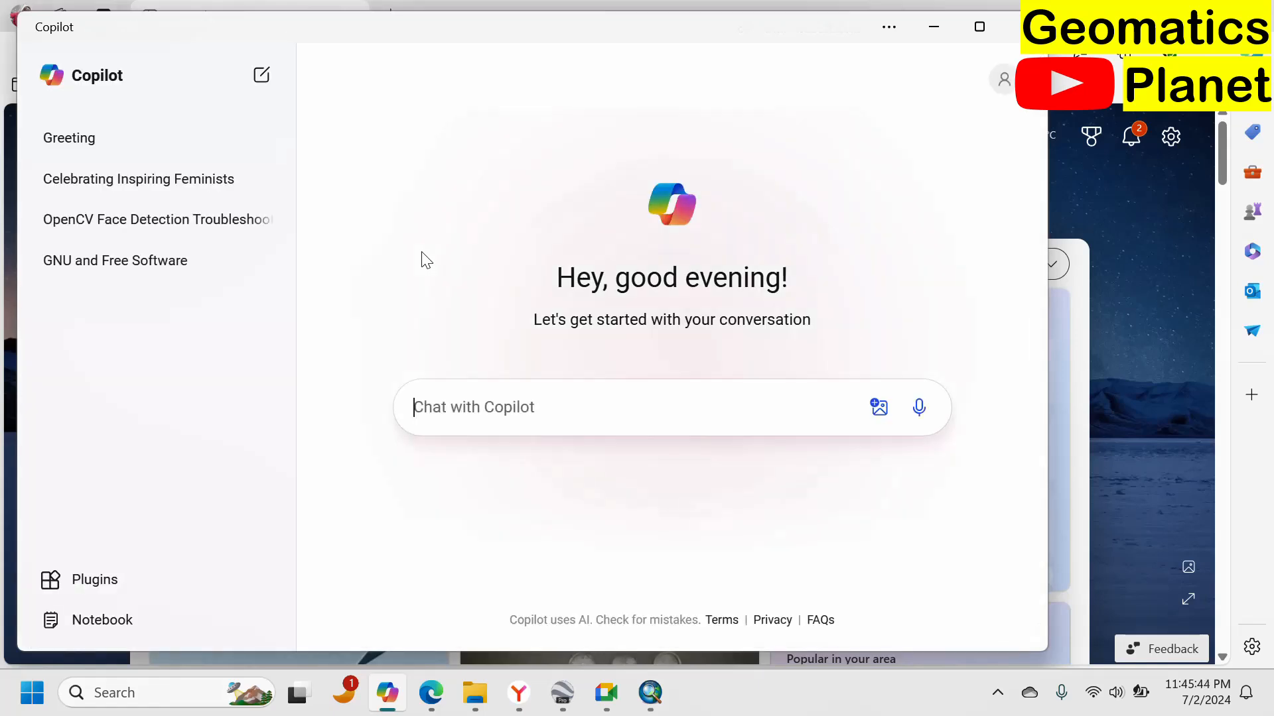
type("what ")
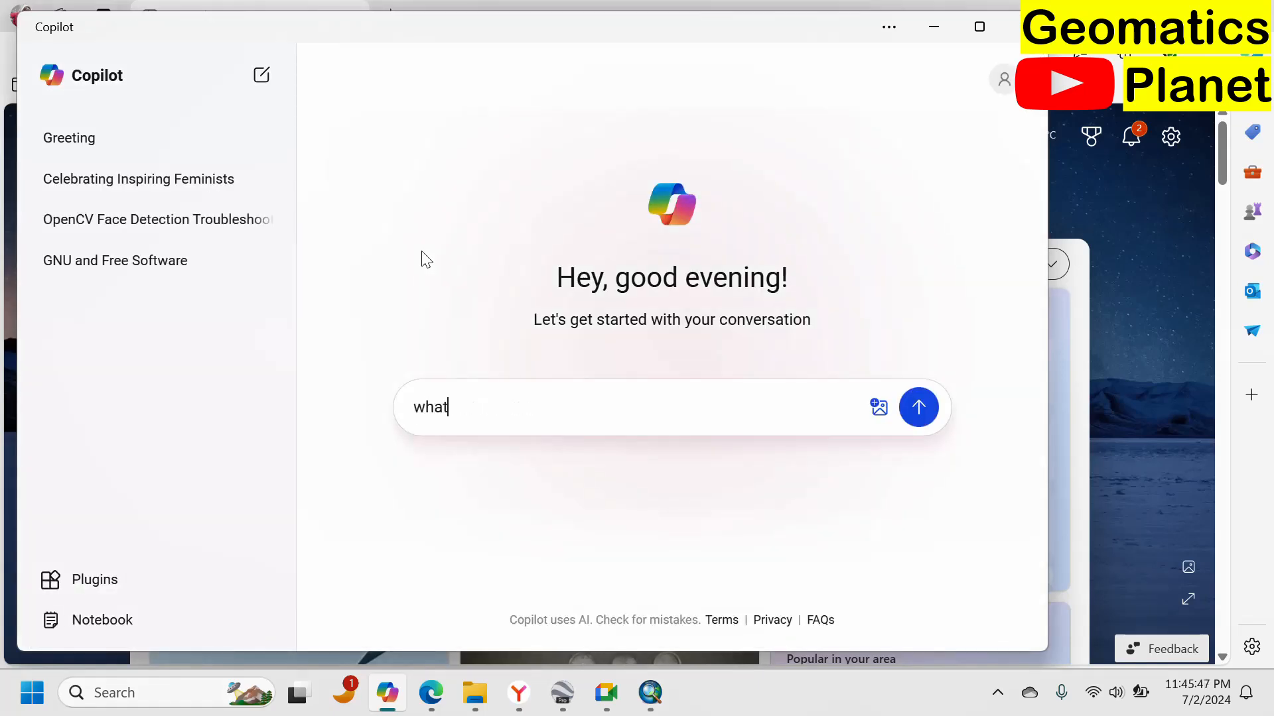
type("is difference w")
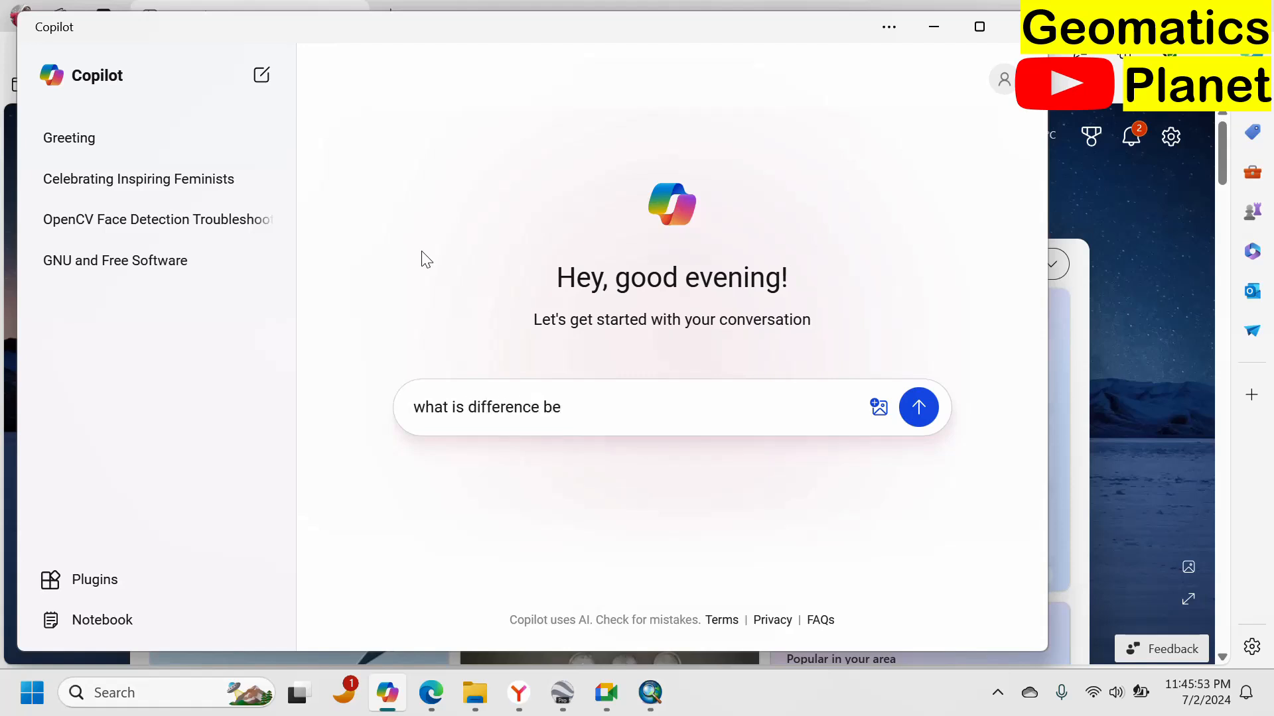
key("BackSpace")
type("between IDW and kringing in interp")
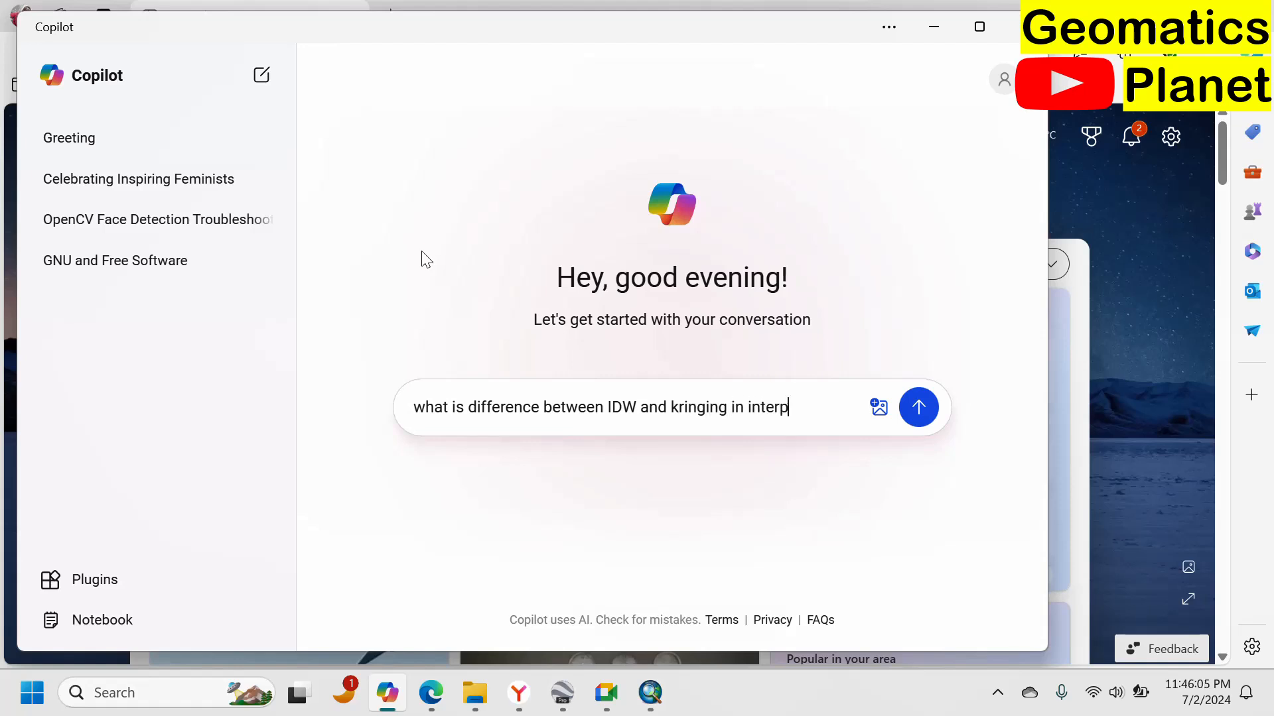
type("n")
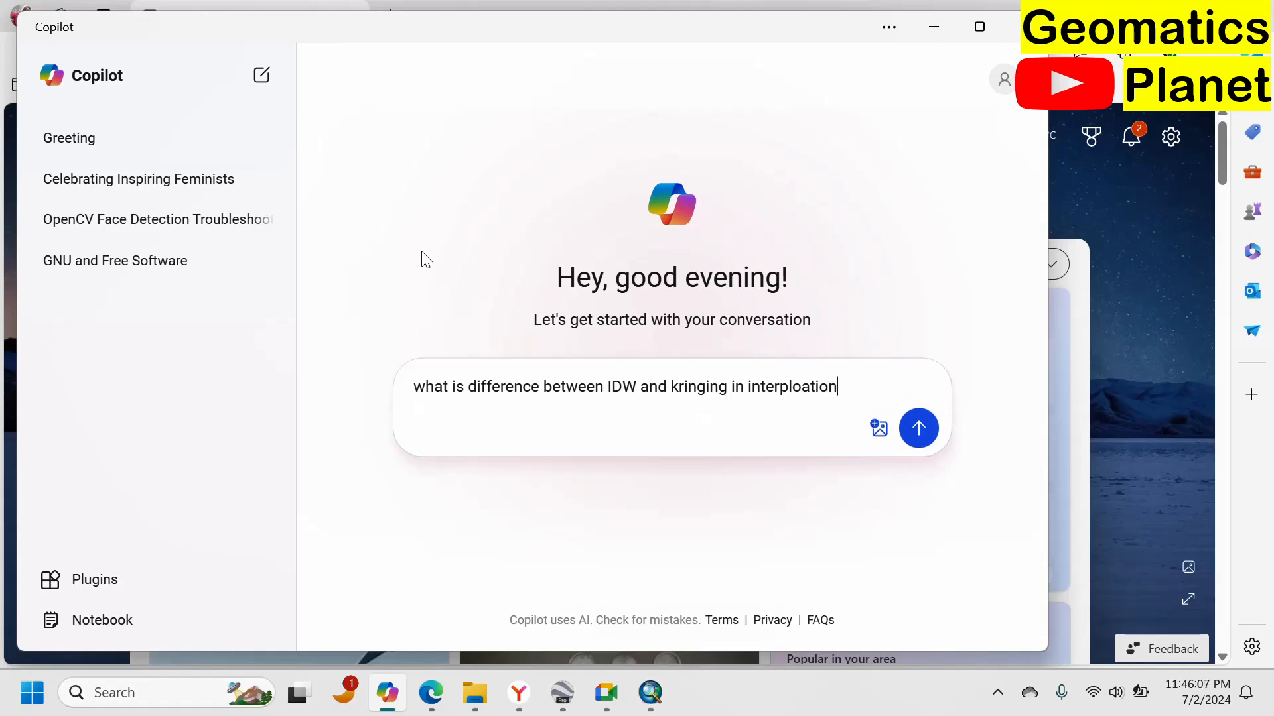
key("Return")
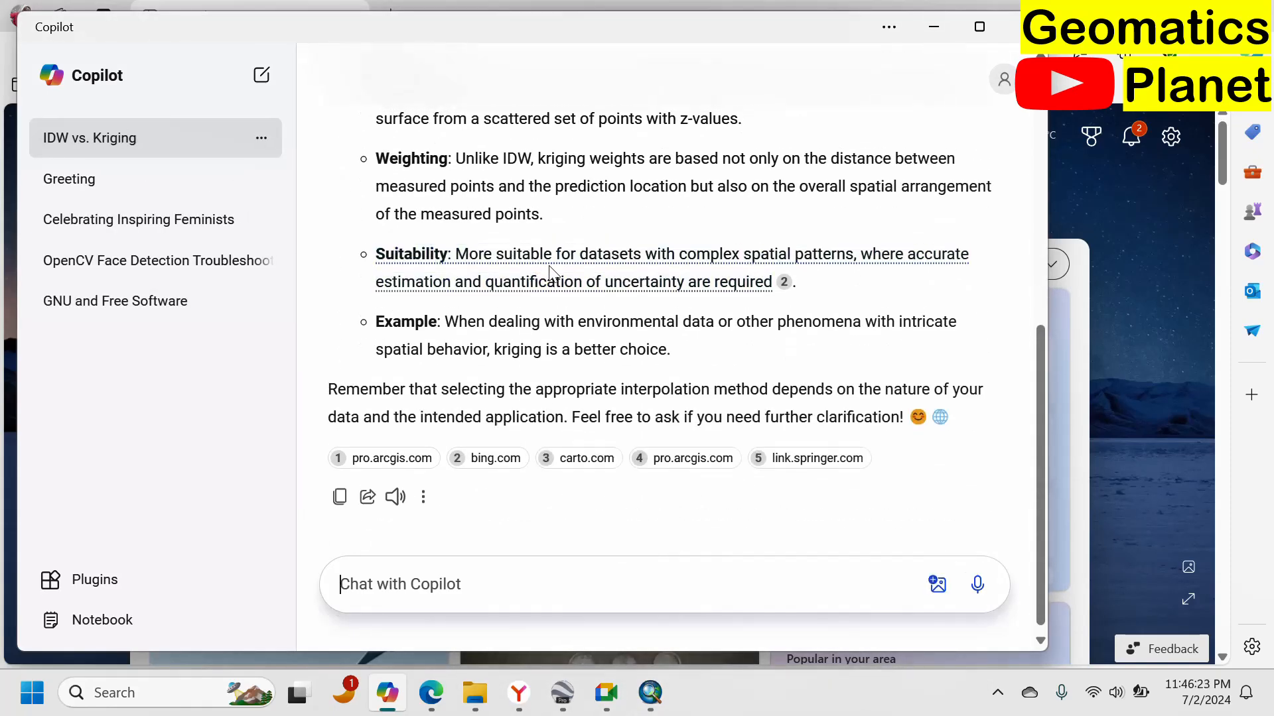
Read through Copilot's answer on IDW versus Kriging, highlighting the IDW method description.
scroll(551, 264, "up", 5)
scroll(554, 265, "up", 1)
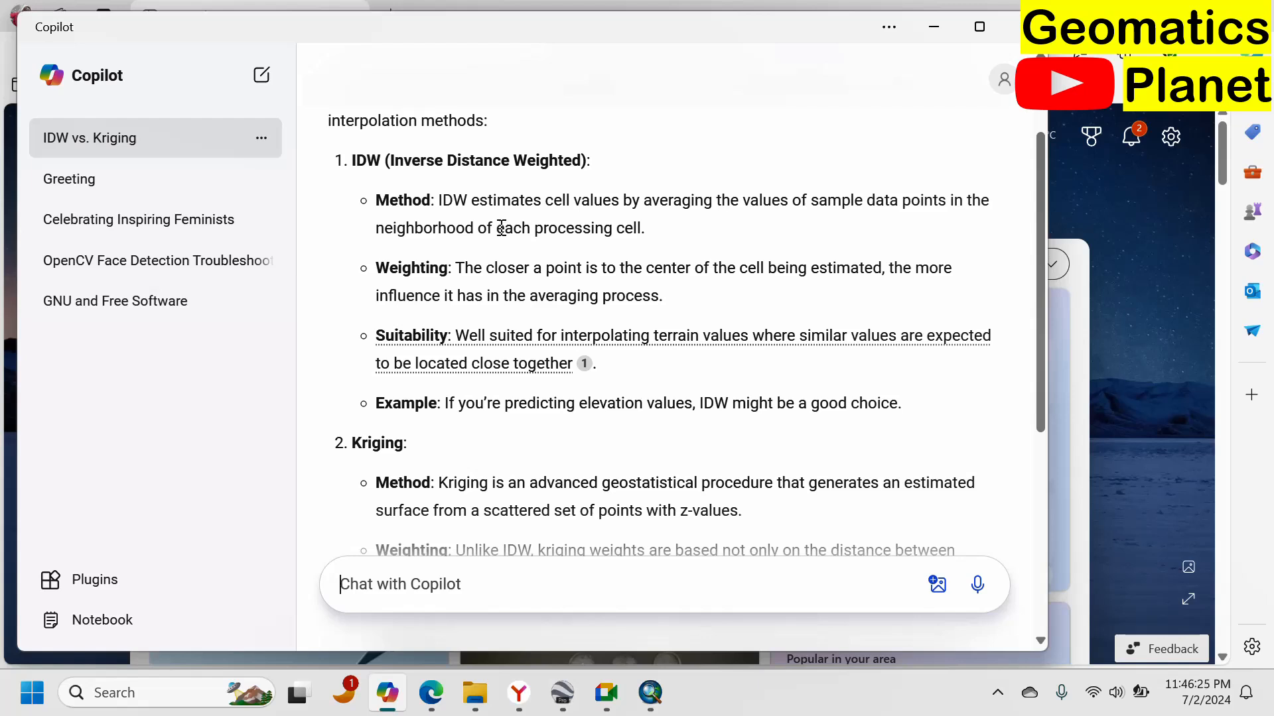
left_click_drag(572, 200, 645, 229)
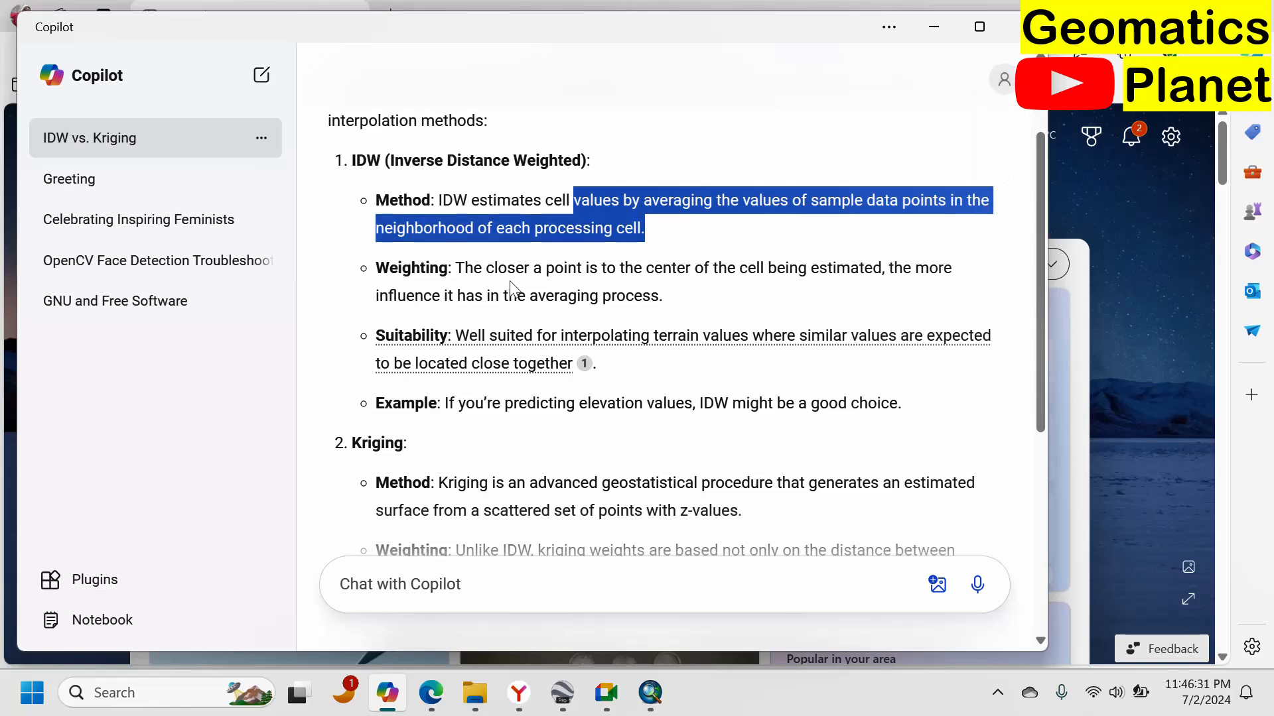
scroll(643, 228, "down", 2)
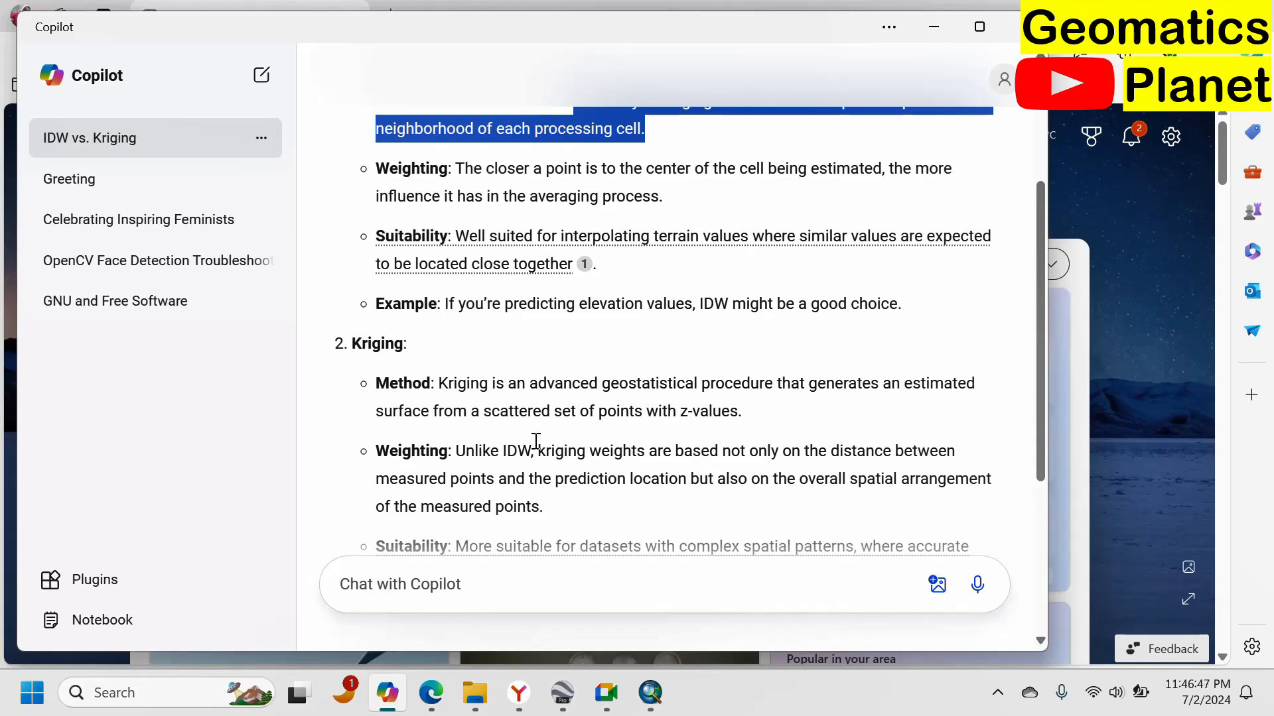
scroll(570, 425, "down", 3)
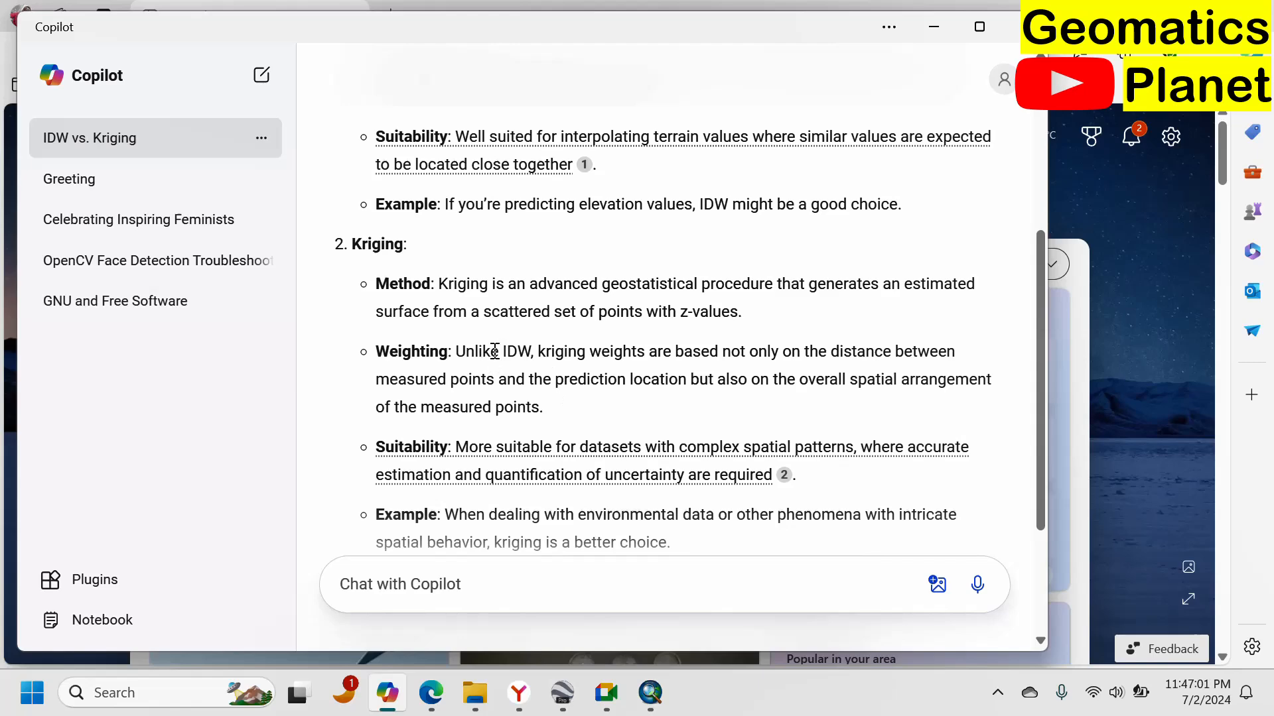
scroll(491, 352, "up", 5)
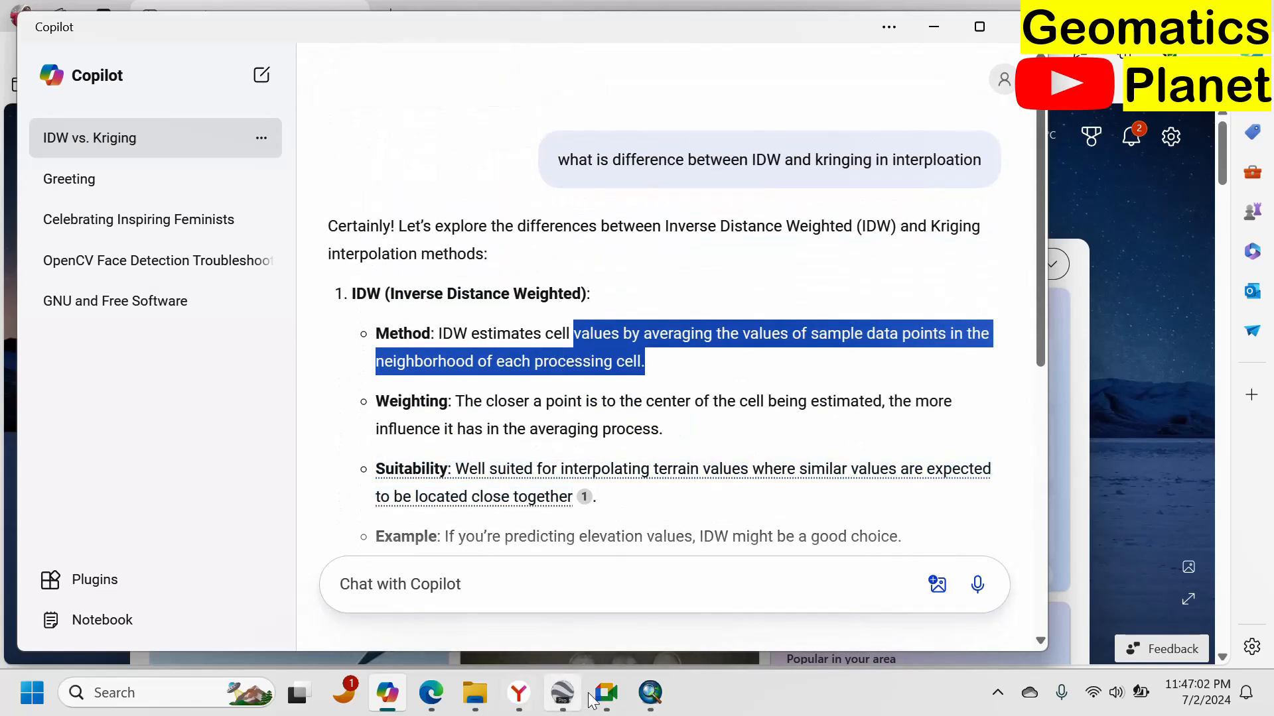
left_click(650, 692)
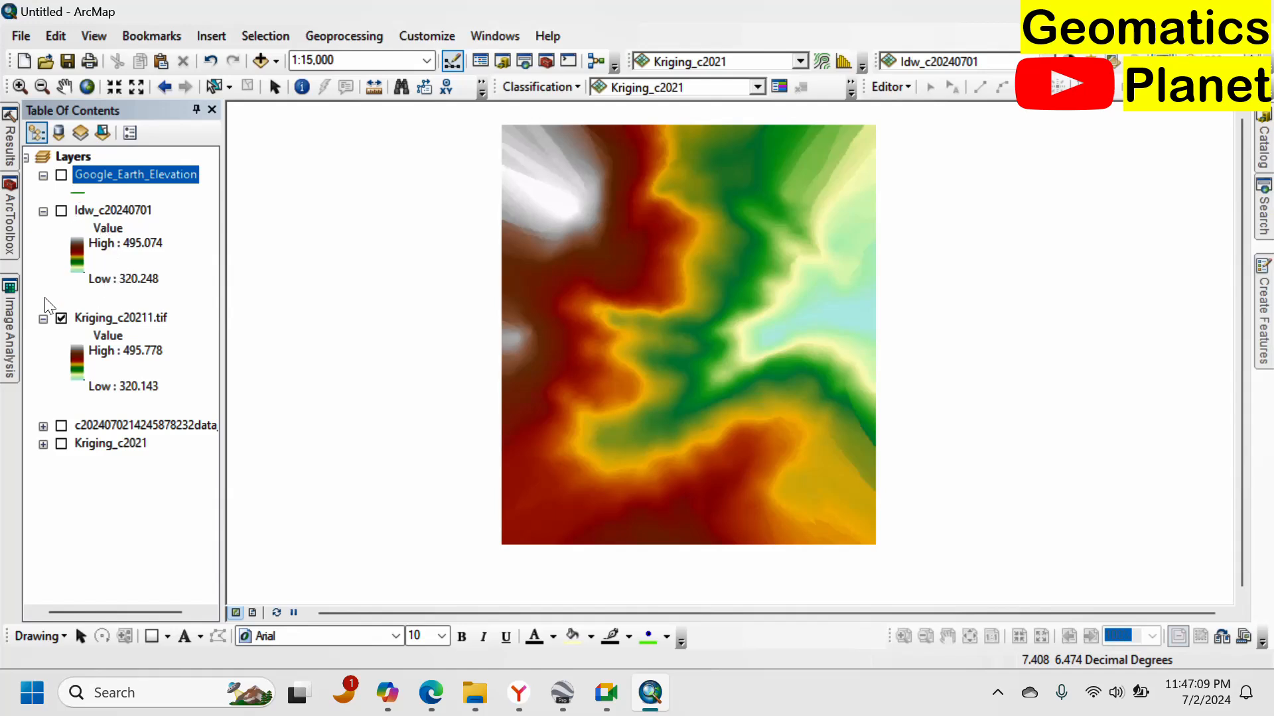
left_click(61, 211)
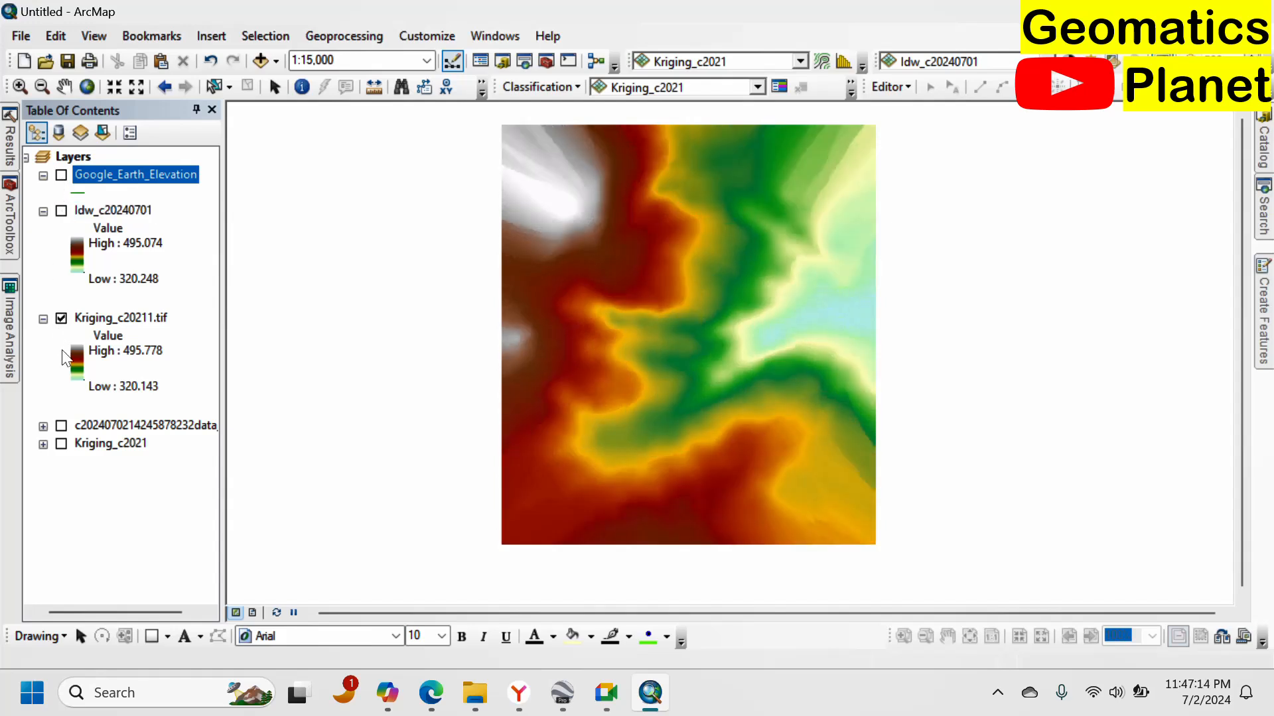
left_click(61, 444)
left_click(62, 319)
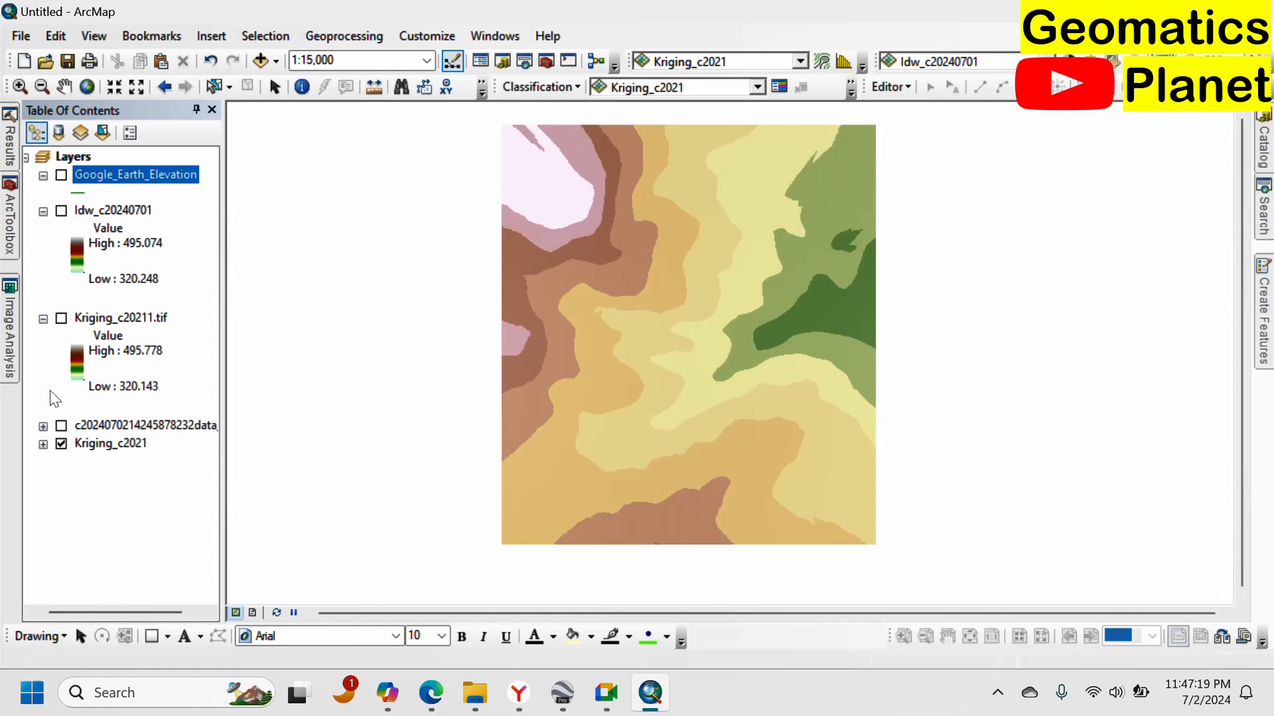
left_click(63, 446)
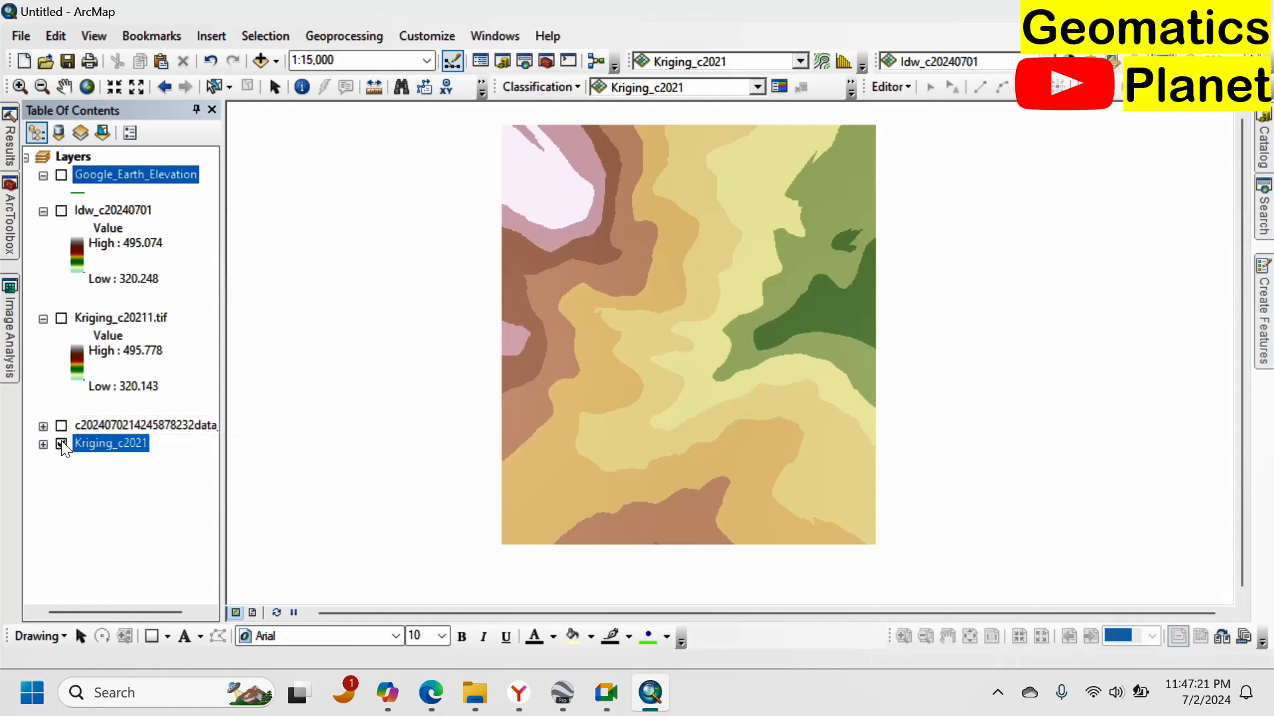
left_click(61, 443)
left_click(61, 425)
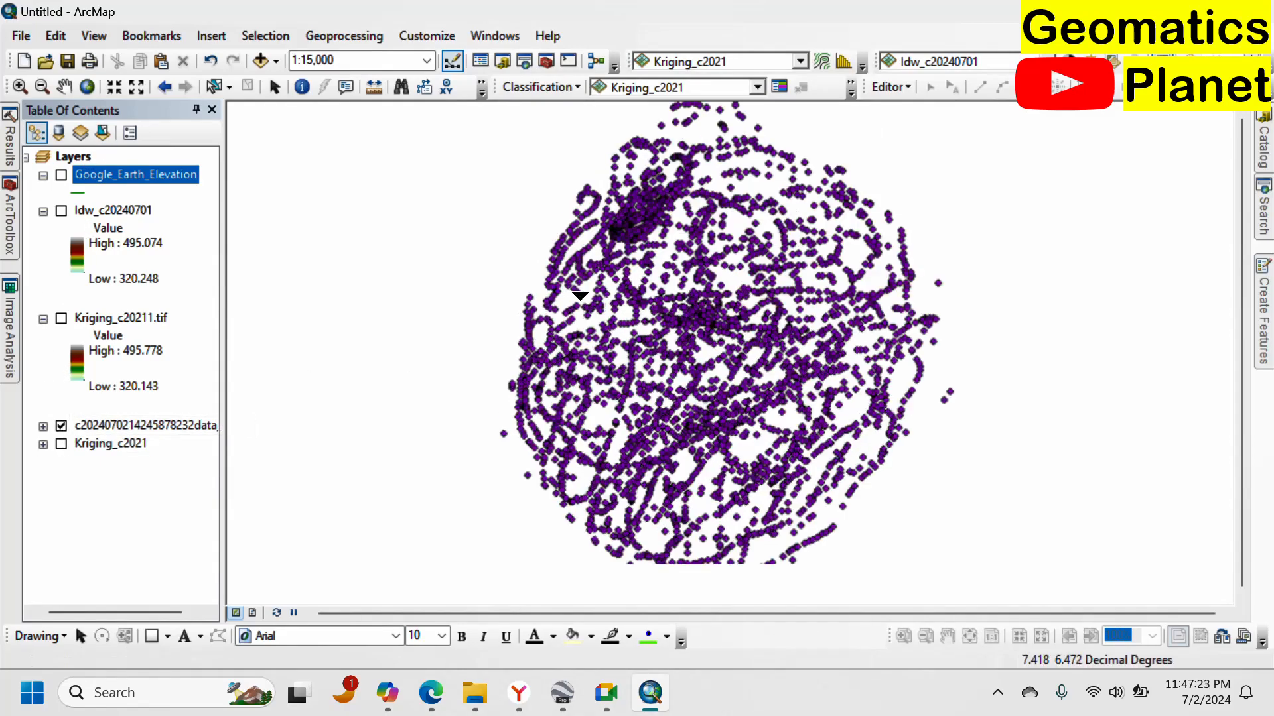
Zoom in on the elevation data points and open the Measure tool.
scroll(580, 296, "up", 6)
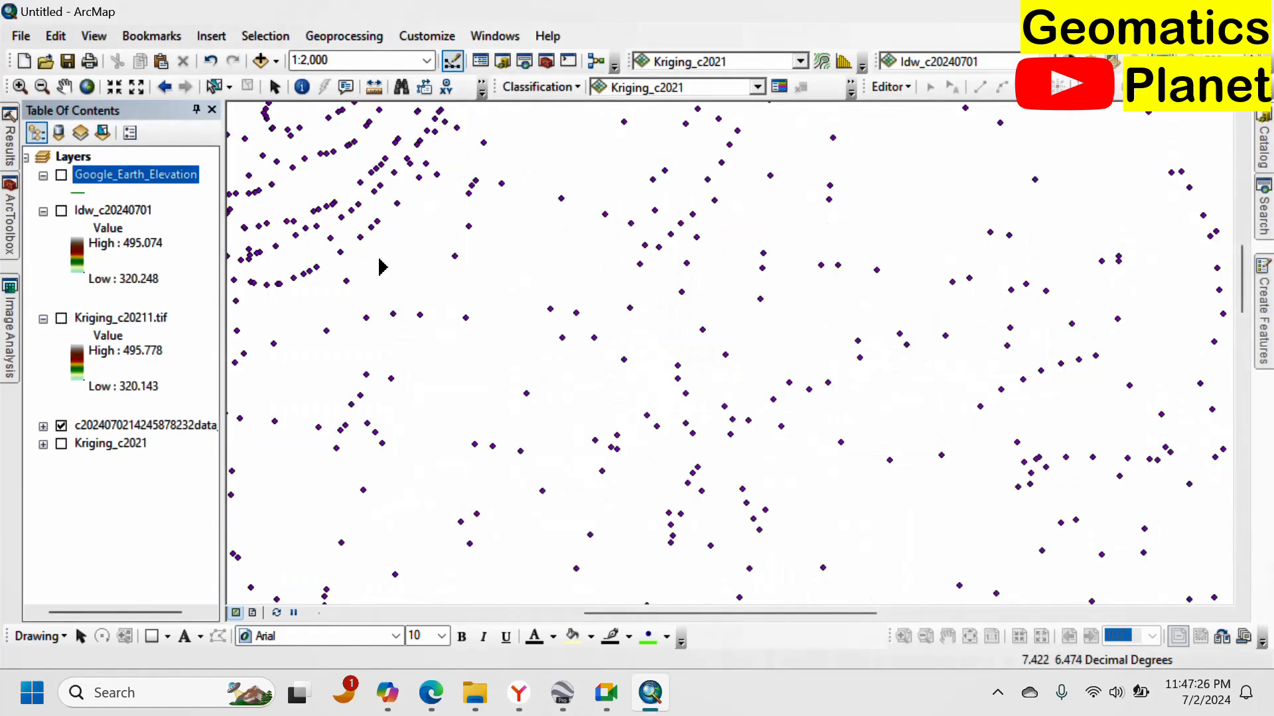
scroll(381, 255, "up", 4)
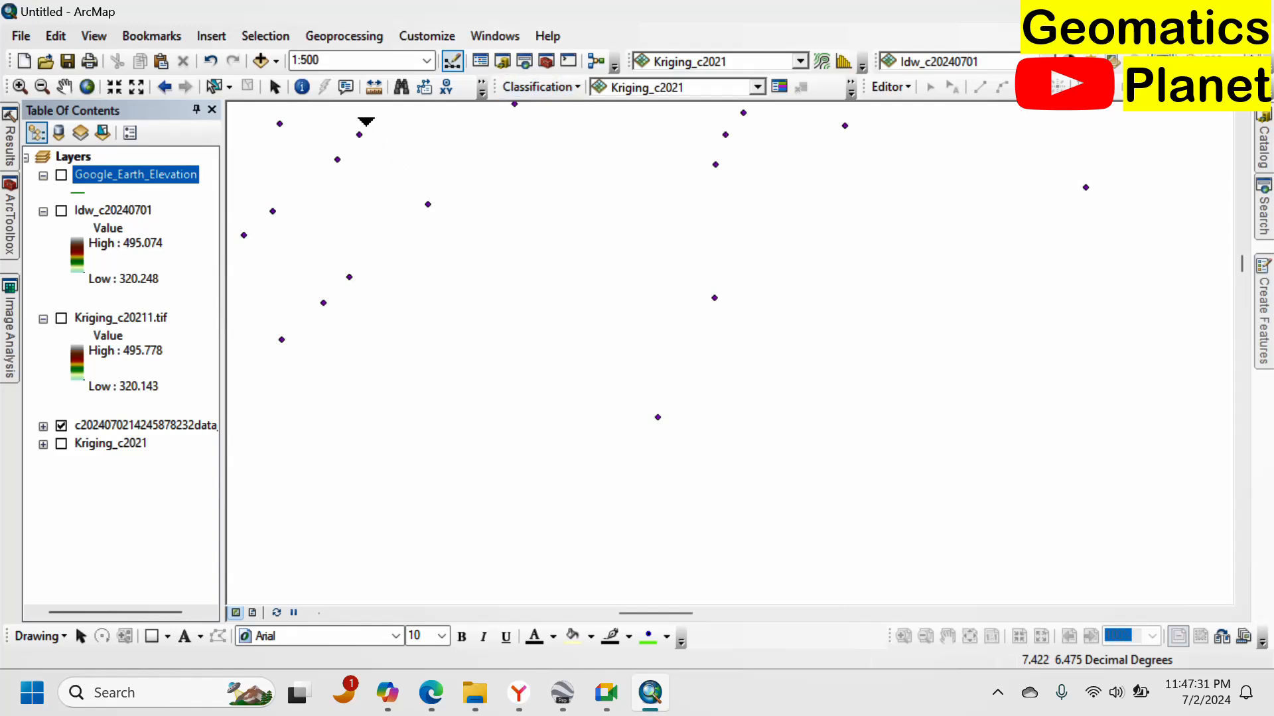
left_click(374, 87)
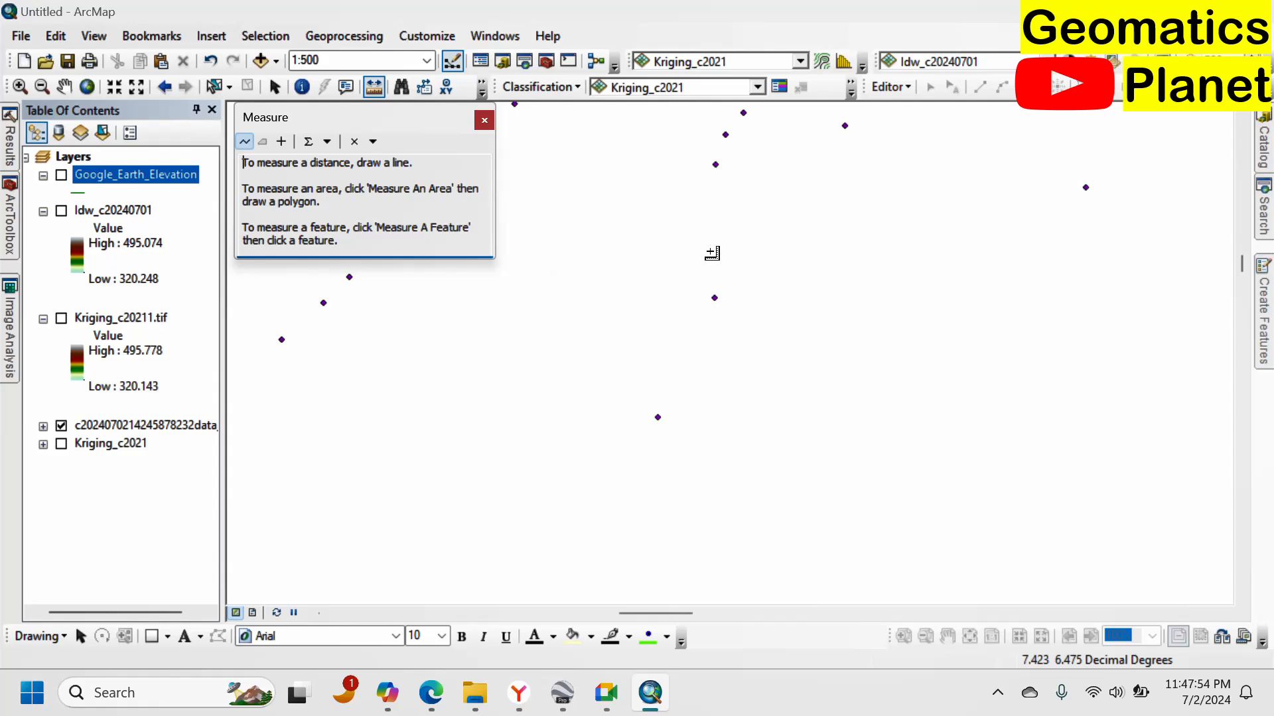
scroll(690, 273, "down", 2)
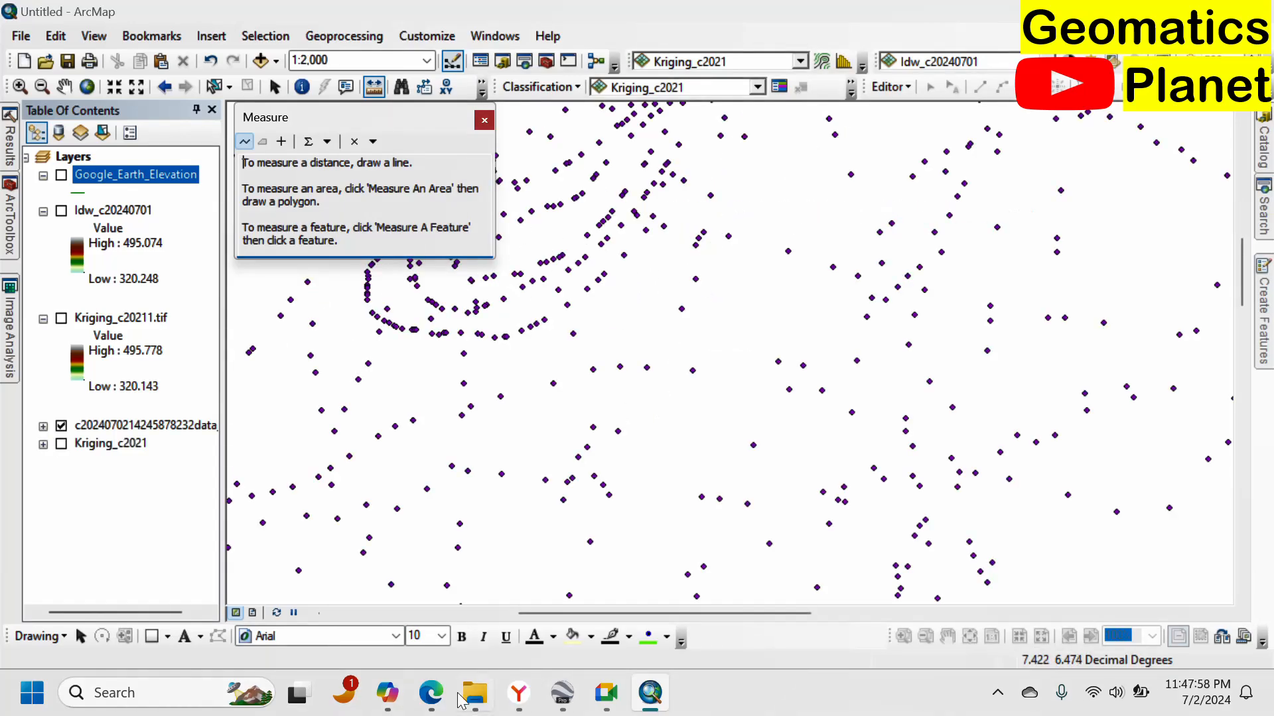
Return to Copilot and reread the Kriging part of the IDW versus Kriging comparison.
left_click(392, 705)
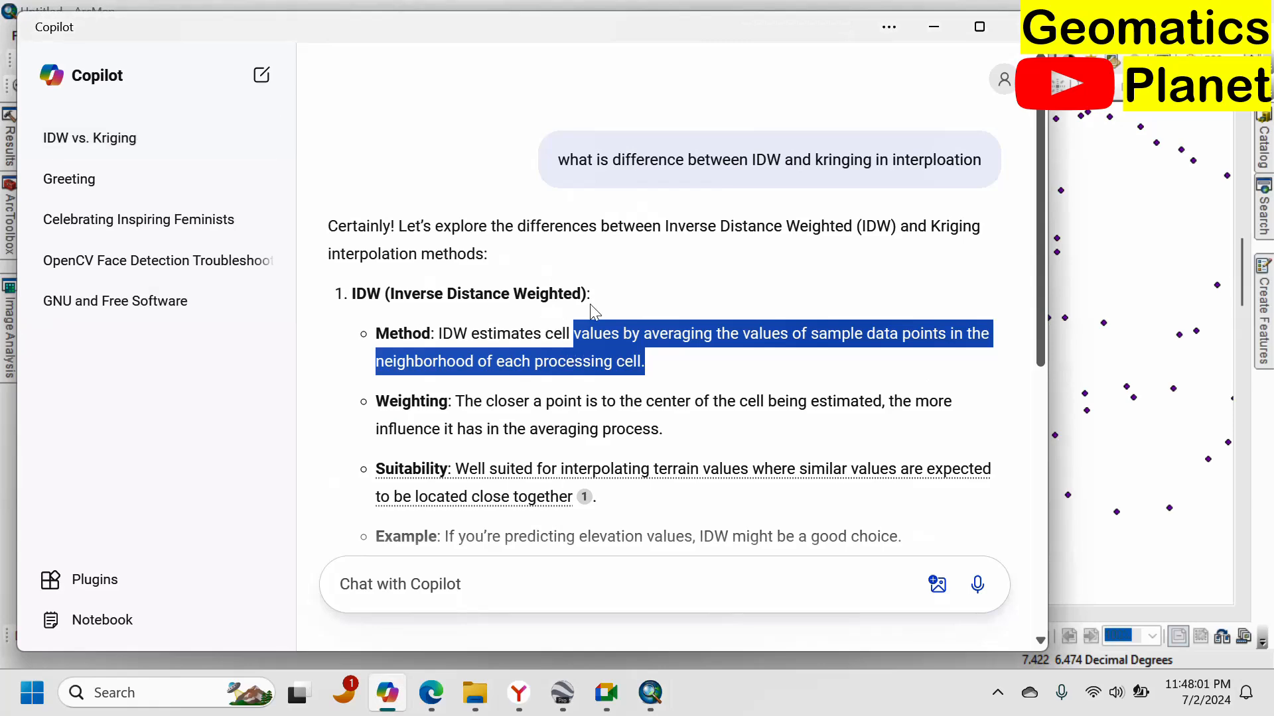
scroll(508, 423, "down", 1)
scroll(507, 422, "down", 1)
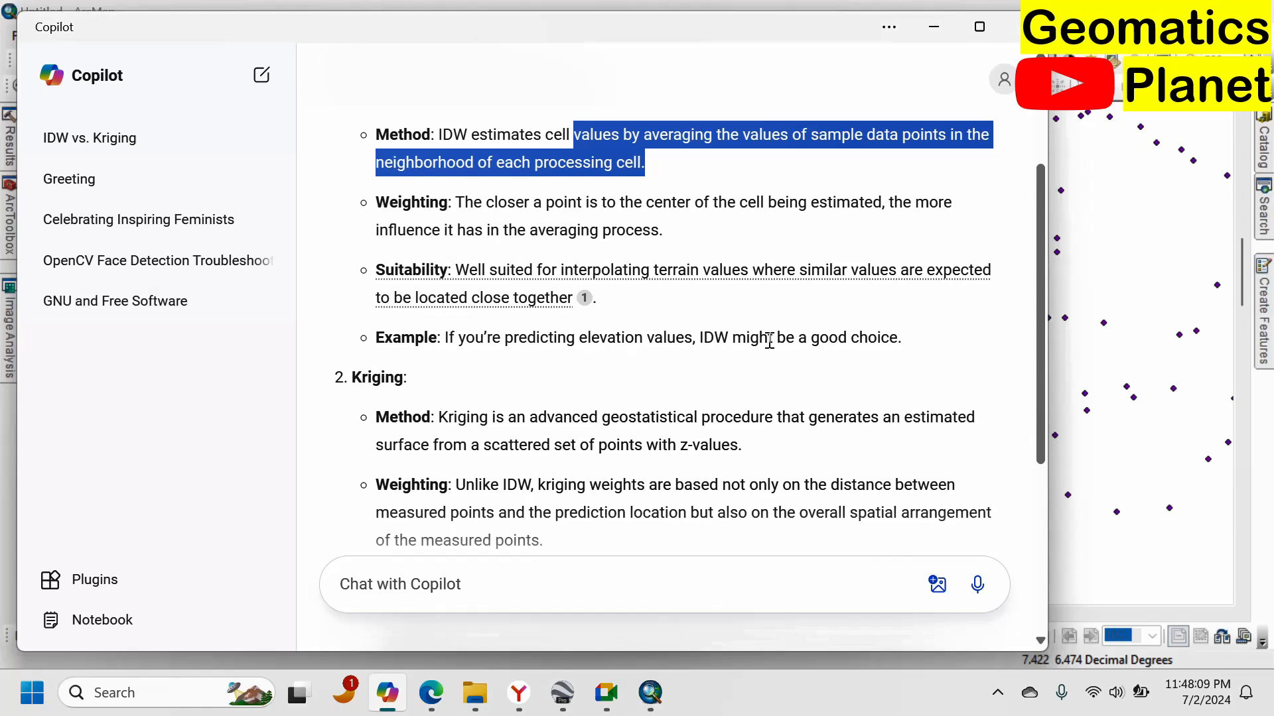
scroll(815, 343, "down", 3)
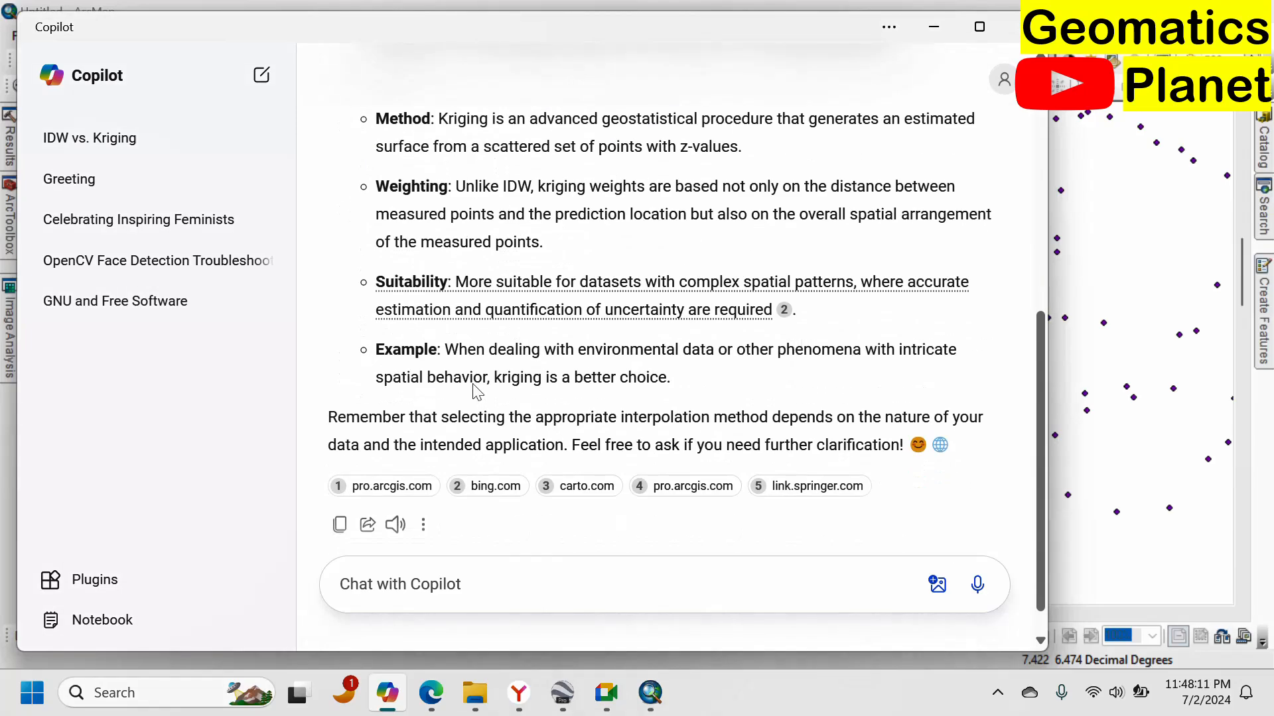